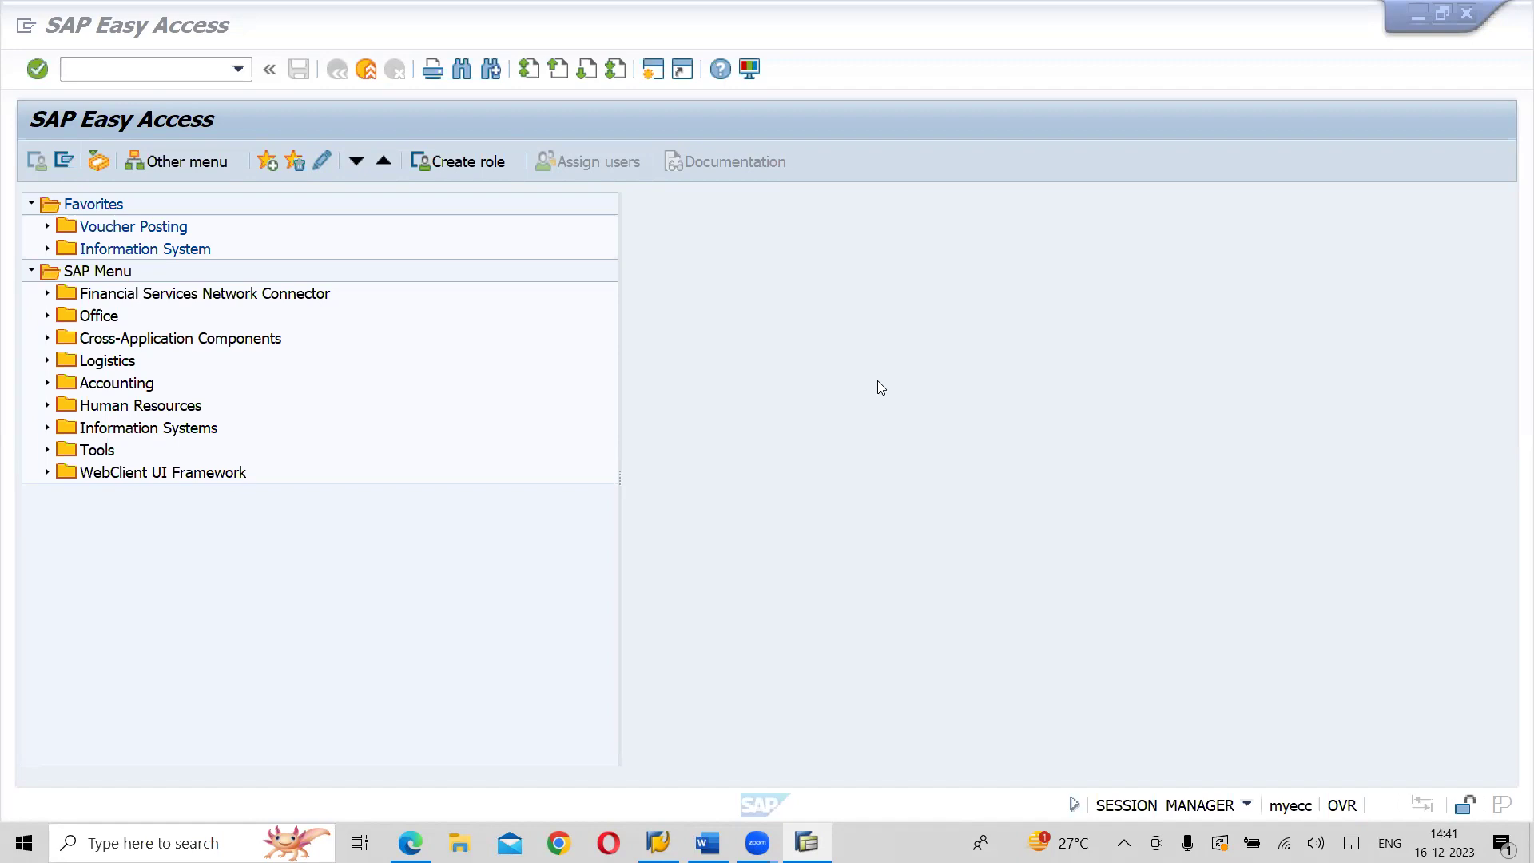
- Open transaction F-07 for posting outgoing payments
{"action": "left_click", "coordinate": [147, 71]}
{"action": "type", "text": "f-0"}
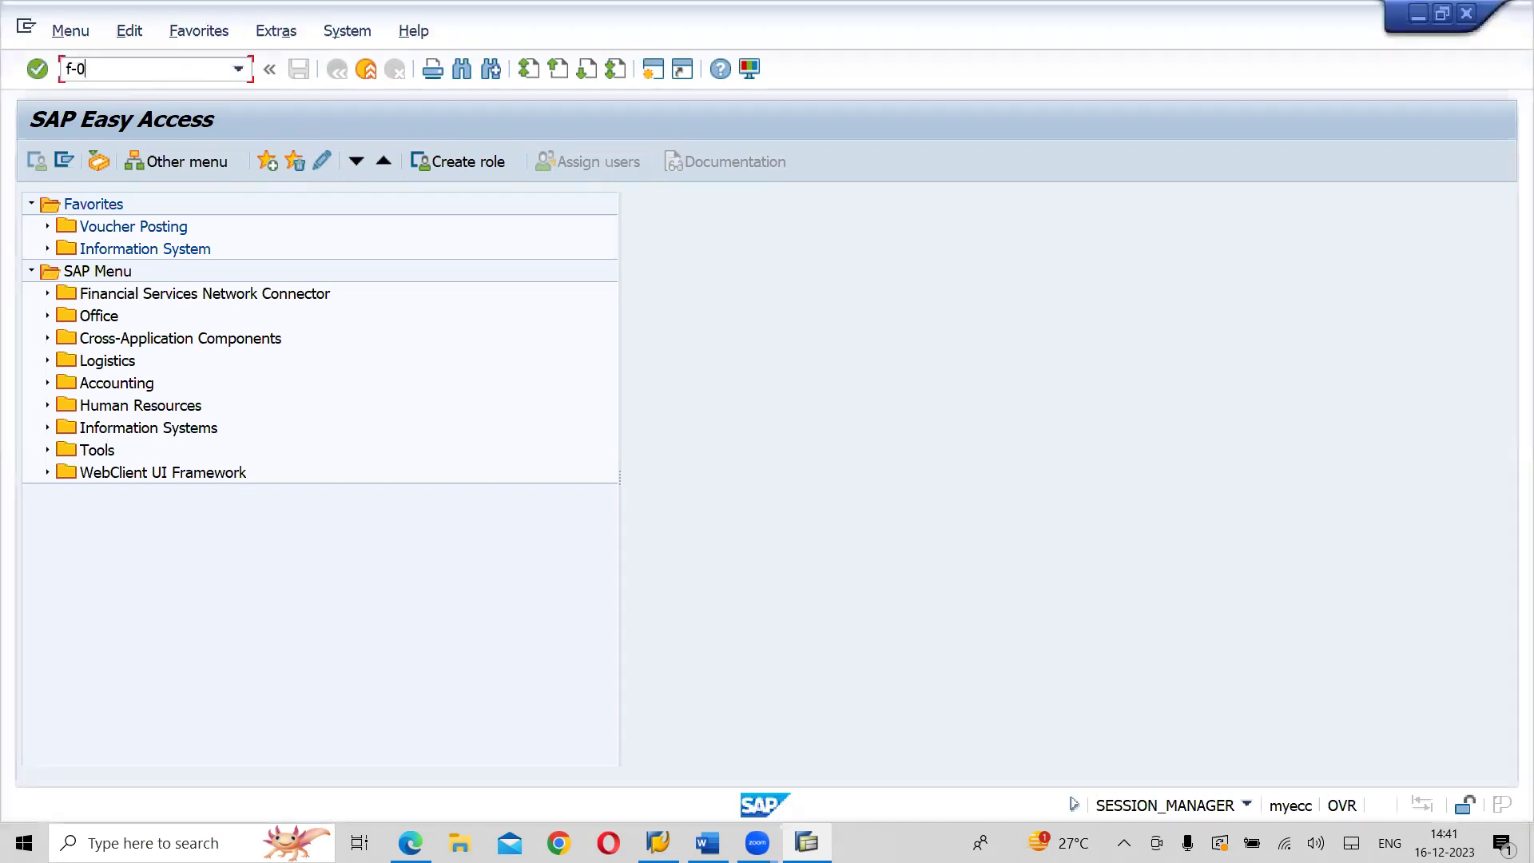
{"action": "type", "text": "7"}
{"action": "key", "text": "Return"}
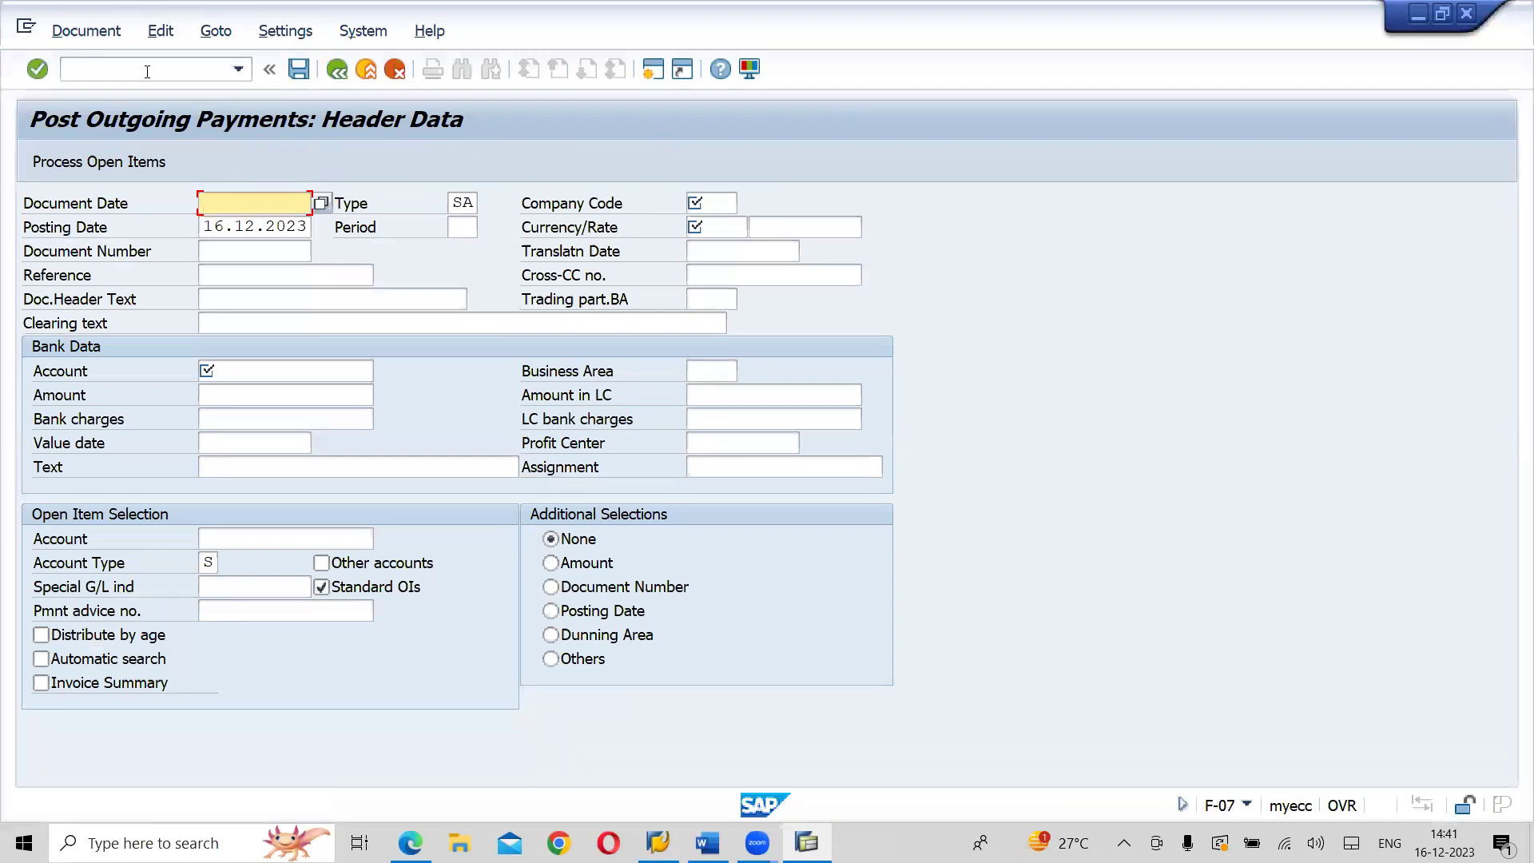
- Switch to Word and create a new blank document
{"action": "key", "text": "alt+Tab"}
{"action": "key", "text": "alt+Tab"}
{"action": "key", "text": "alt+Tab"}
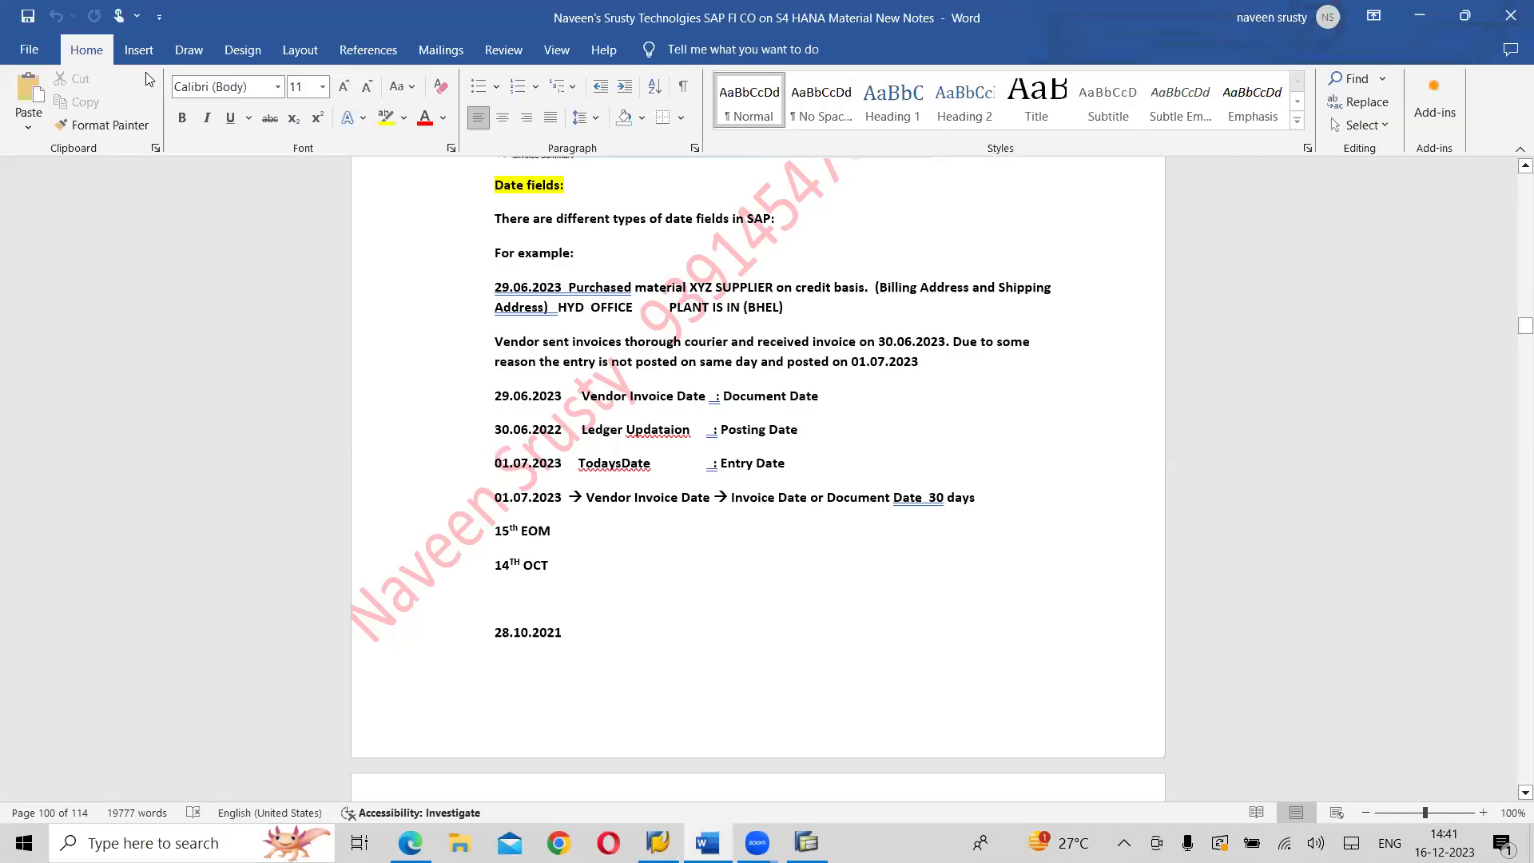
{"action": "key", "text": "ctrl+n"}
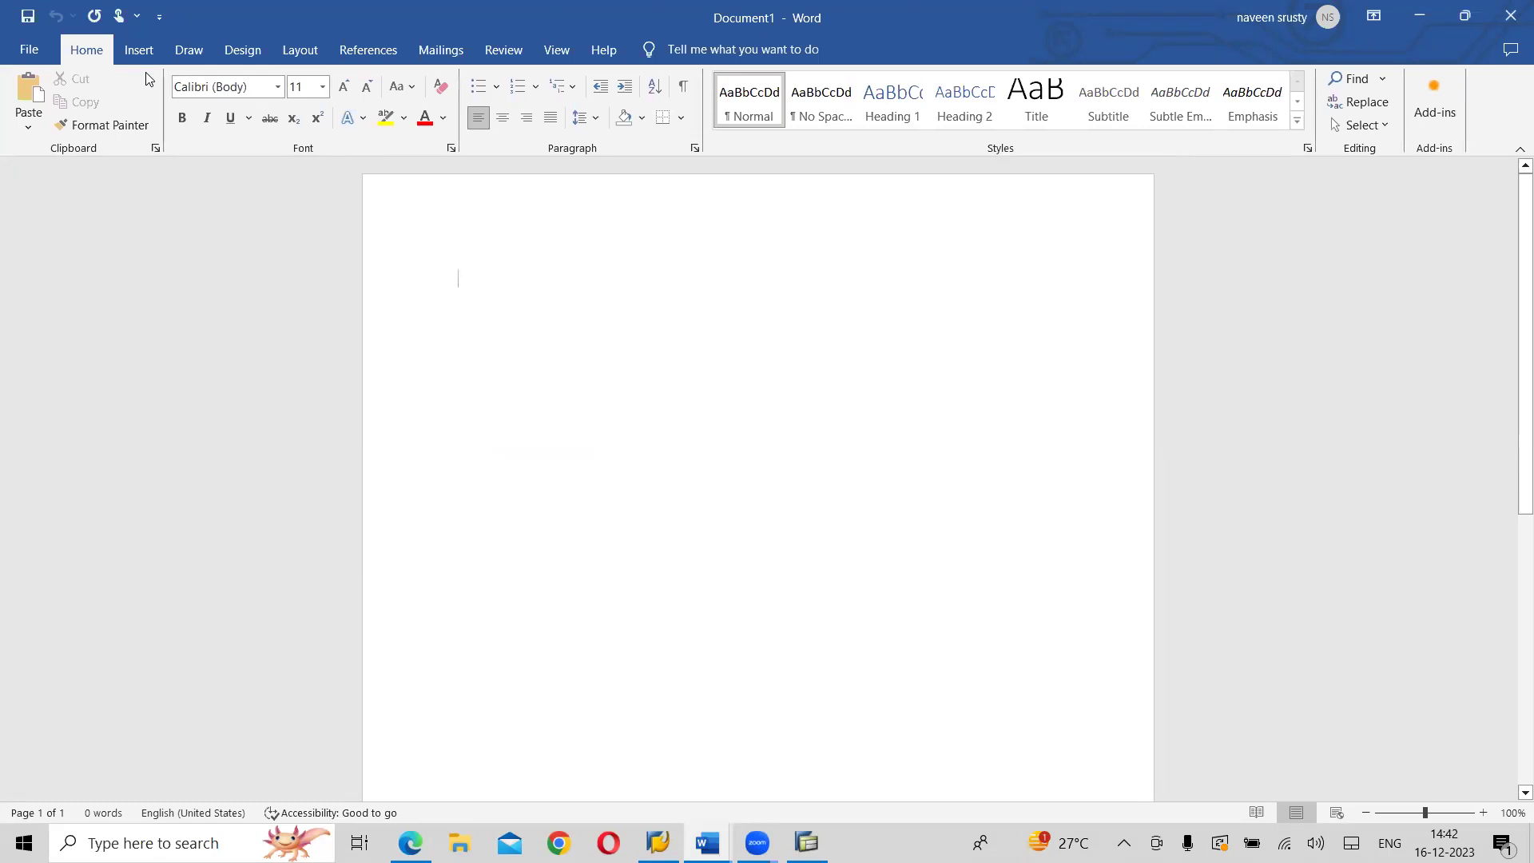
- Switch back to SAP and set the Document Date to 16.12.2023 from the calendar
{"action": "key", "text": "alt+Tab"}
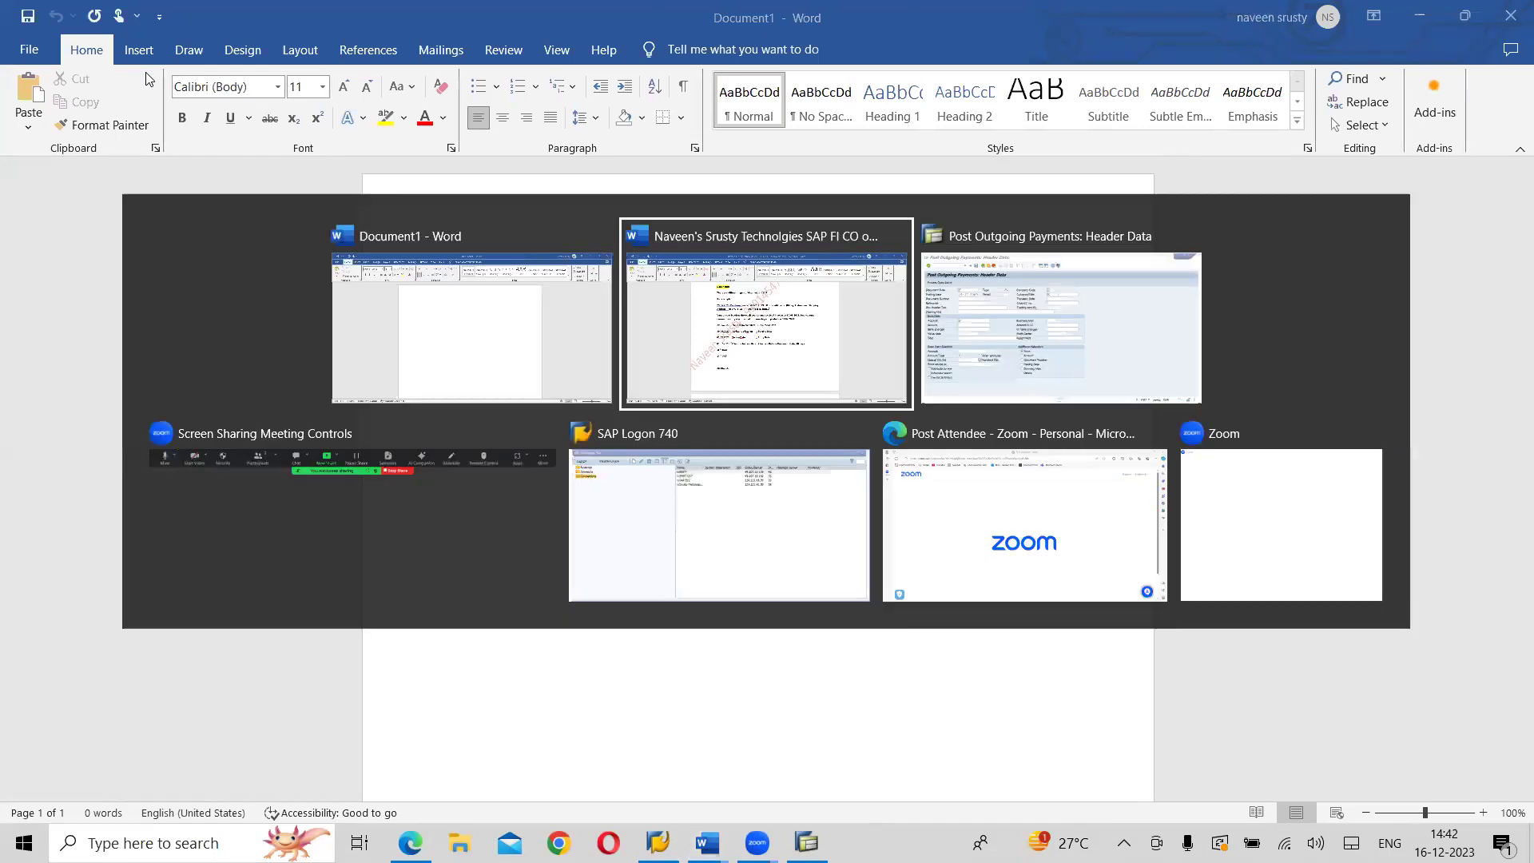
{"action": "key", "text": "alt+Tab"}
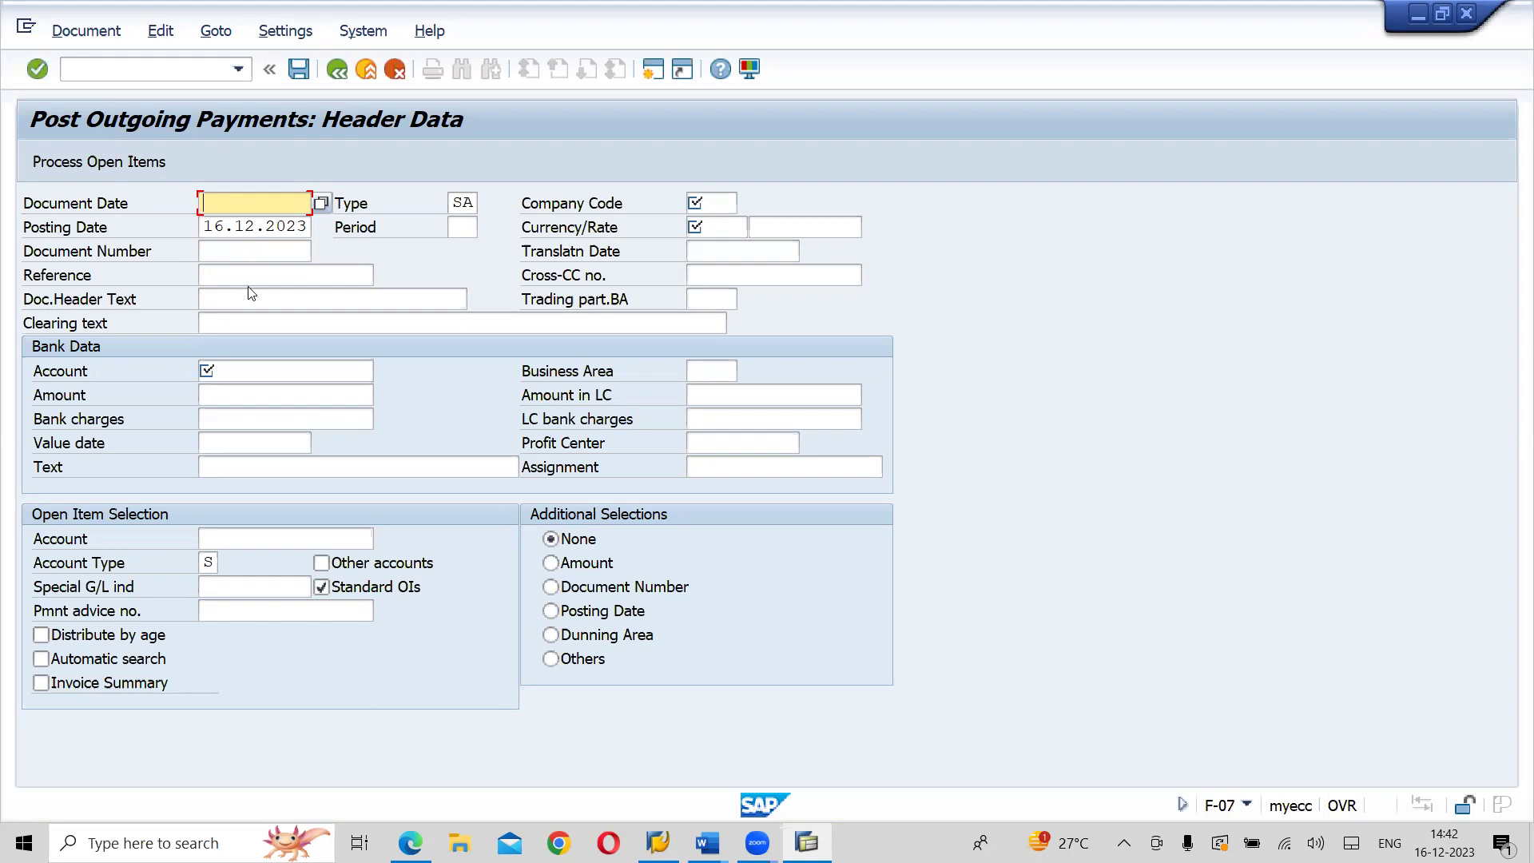
{"action": "key", "text": "F4"}
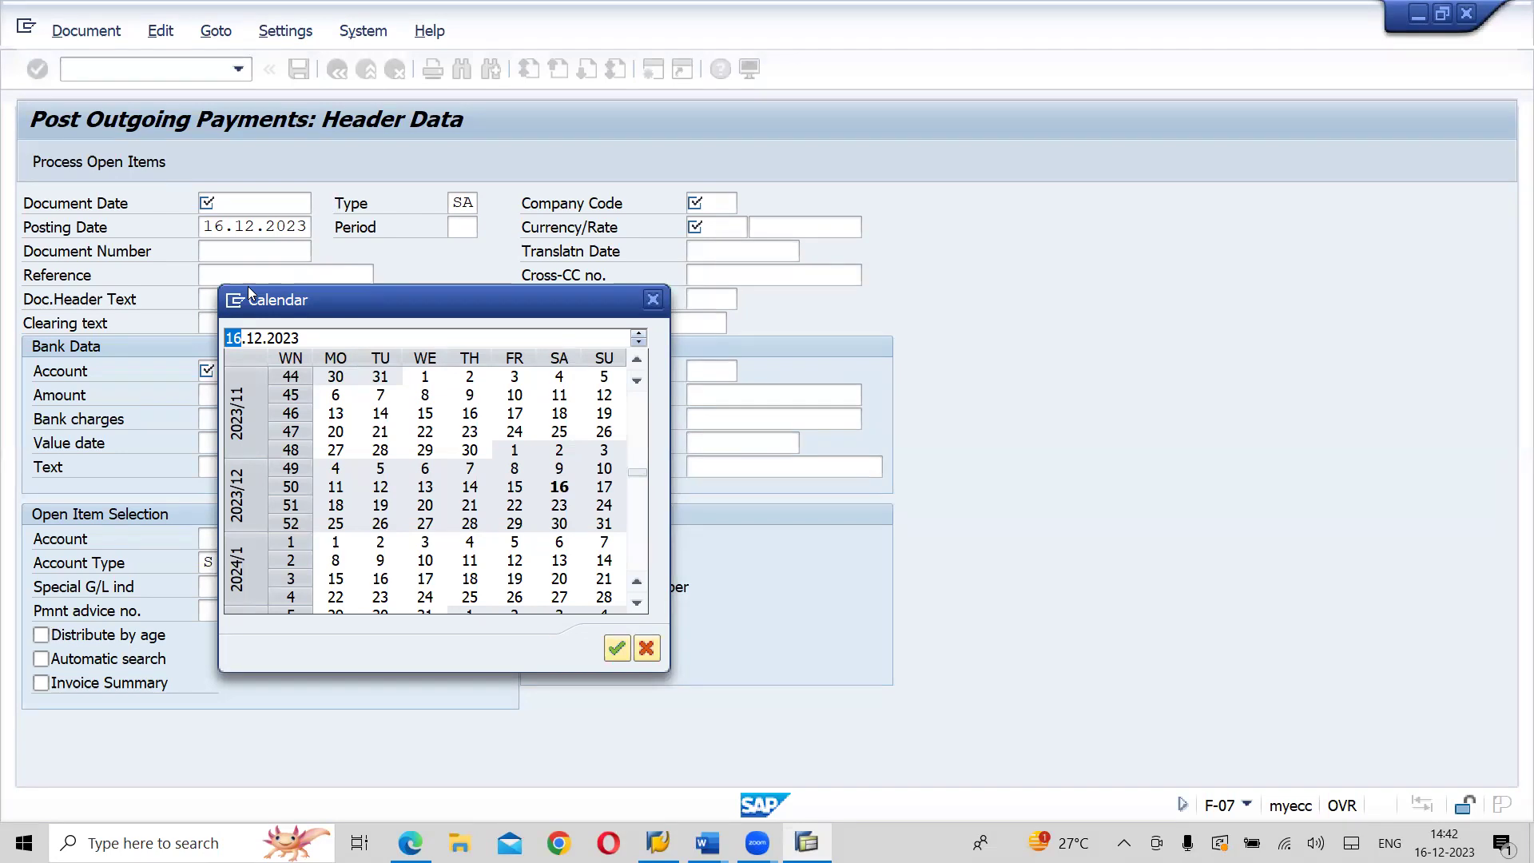
{"action": "key", "text": "Return"}
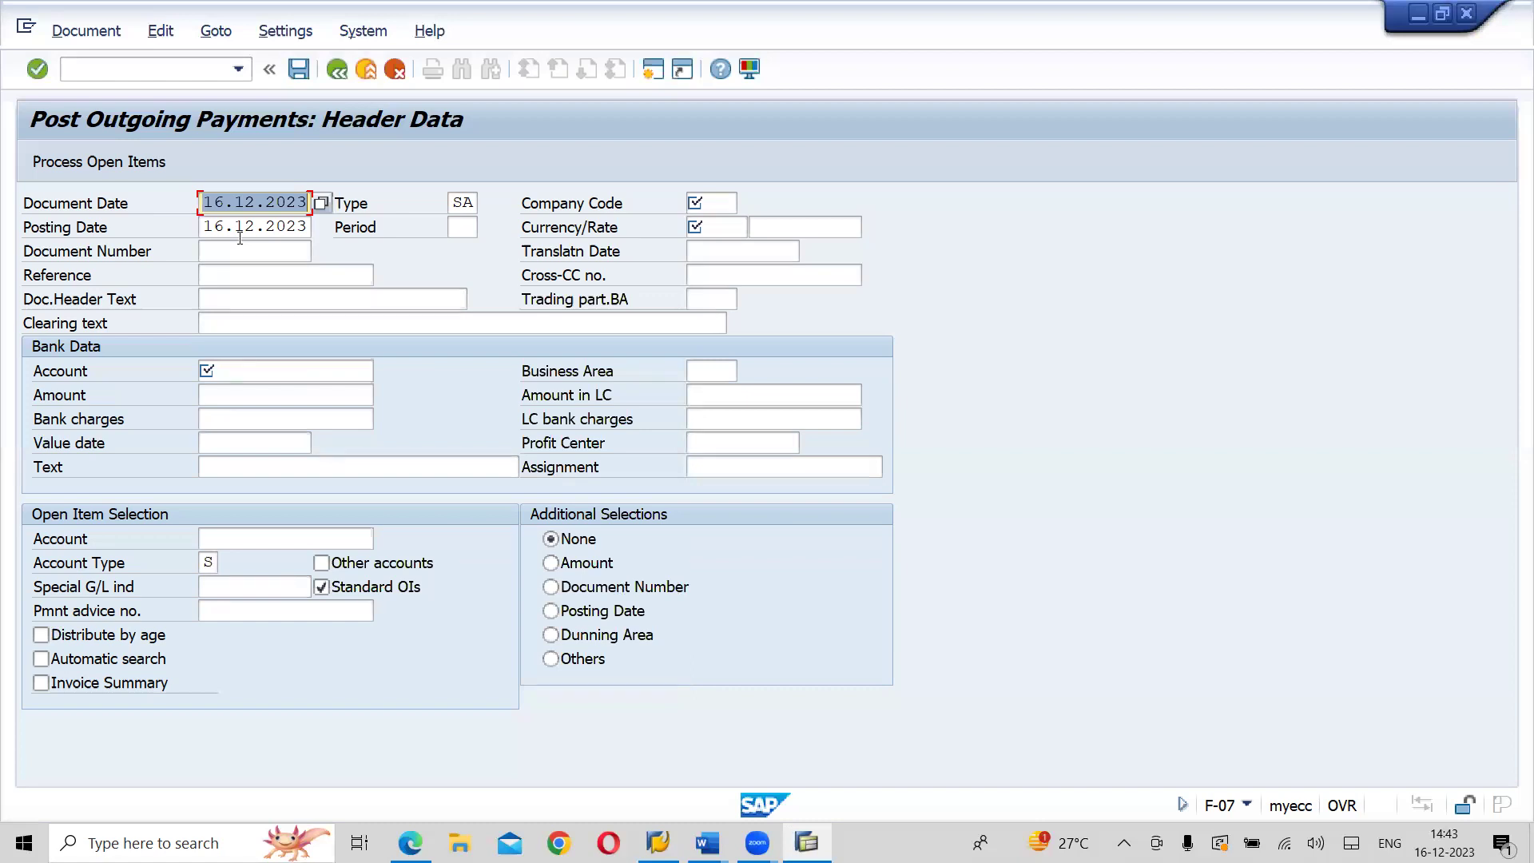
{"action": "key", "text": "F4"}
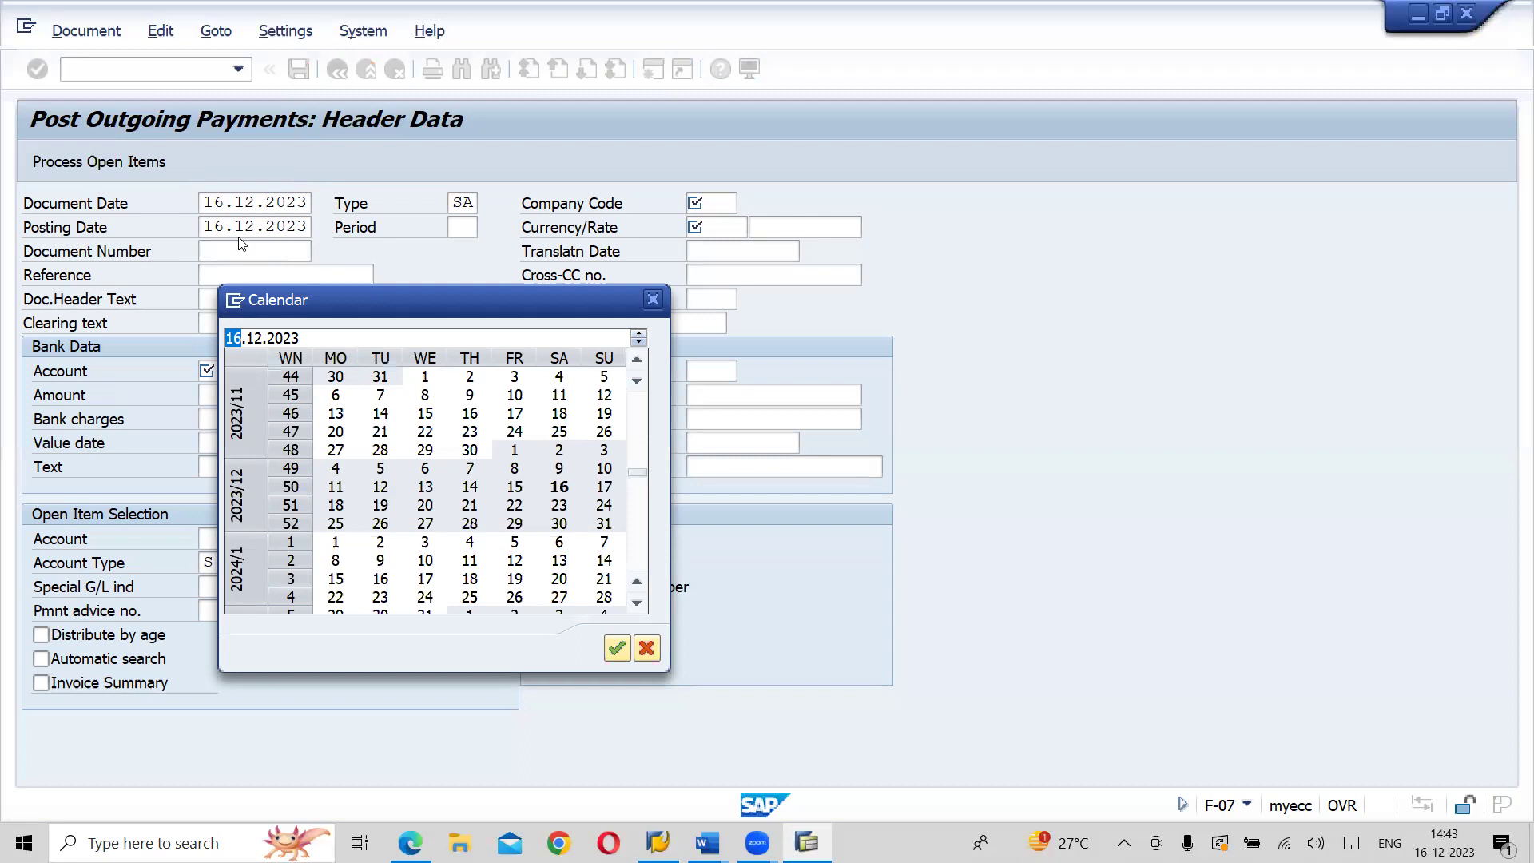
{"action": "left_click", "coordinate": [653, 300]}
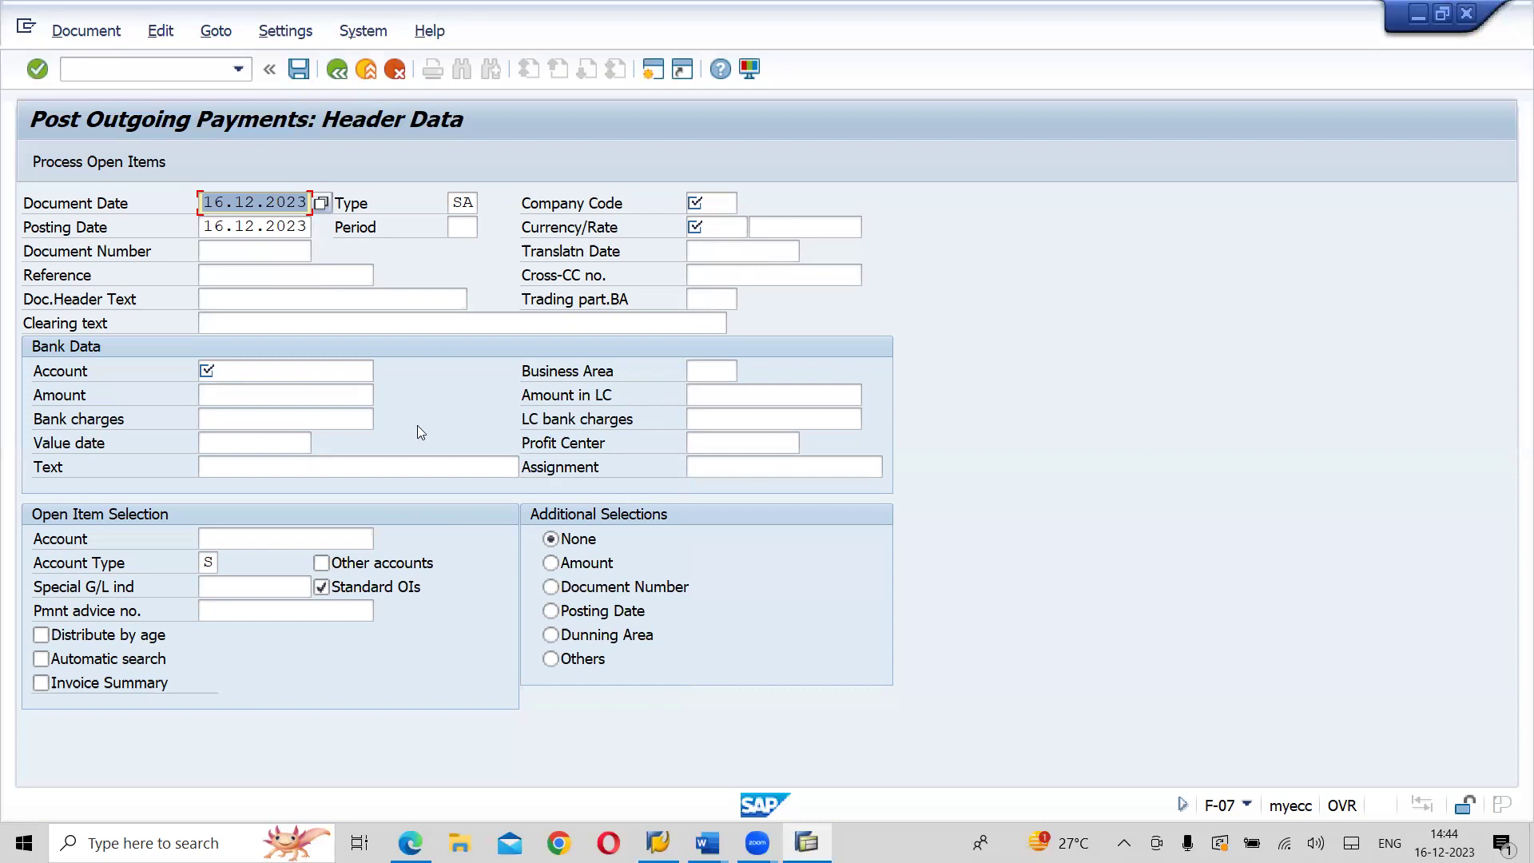
- Switch to the blank Word document and write the line "25.11.2023 Vendor Invoice"
{"action": "key", "text": "alt+Tab"}
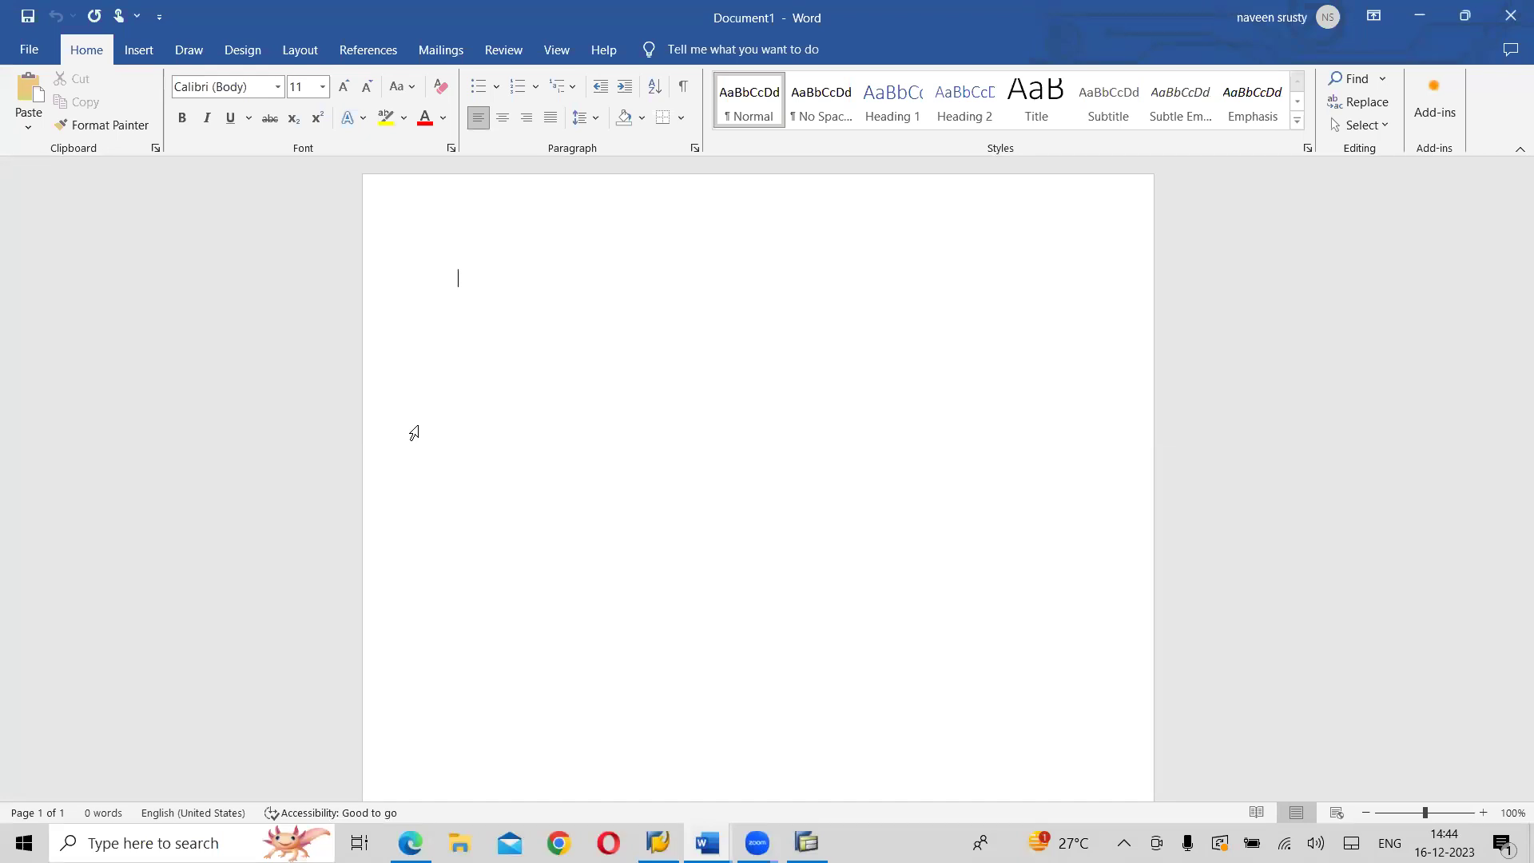
{"action": "type", "text": "25"}
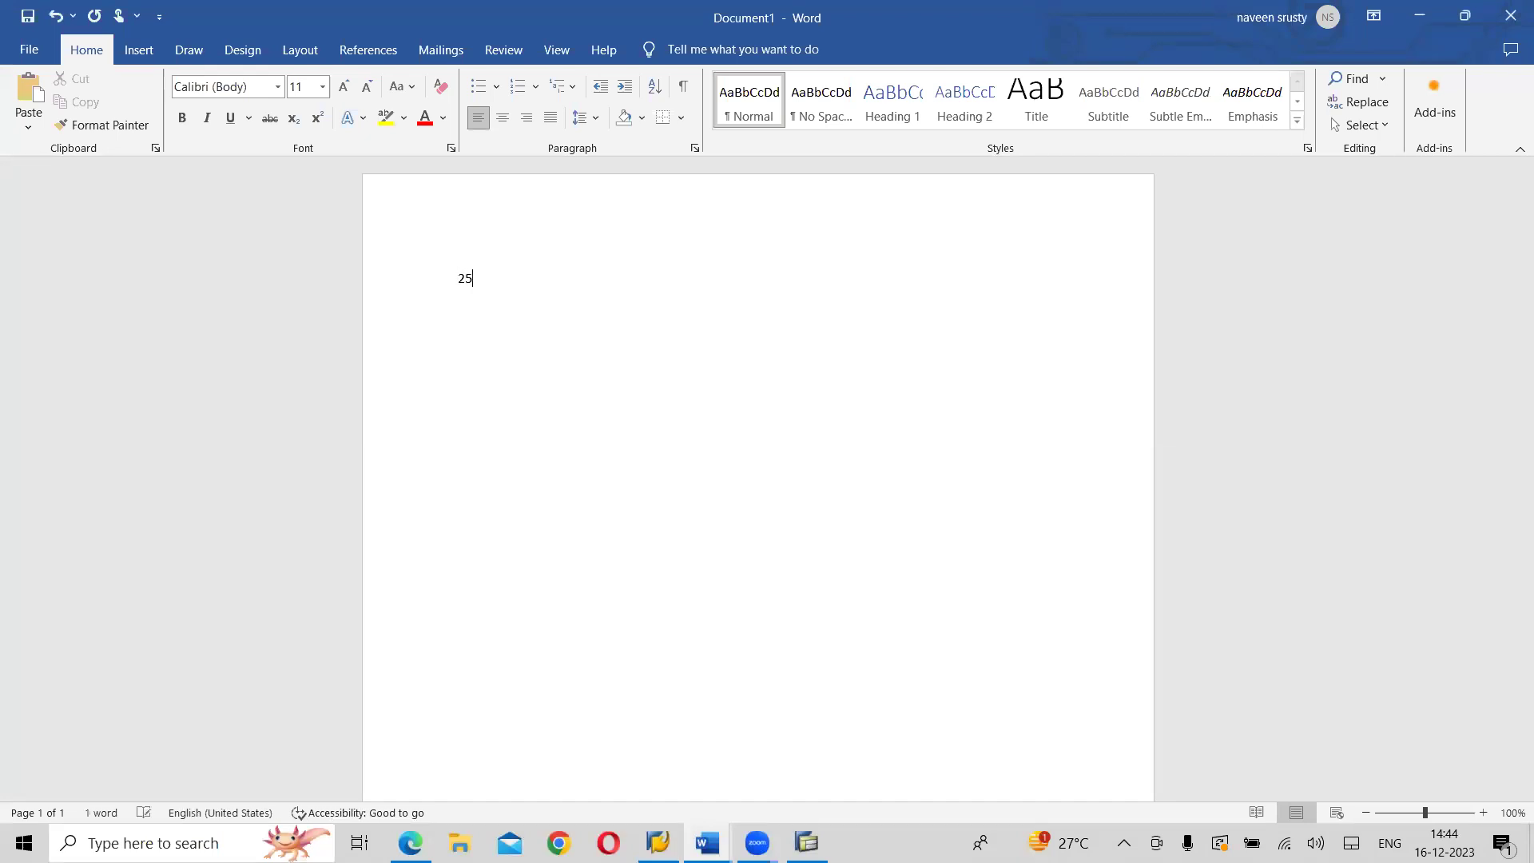
{"action": "type", "text": ".11.2023"}
{"action": "left_click", "coordinate": [493, 278]}
{"action": "type", "text": "Vendor Invoice"}
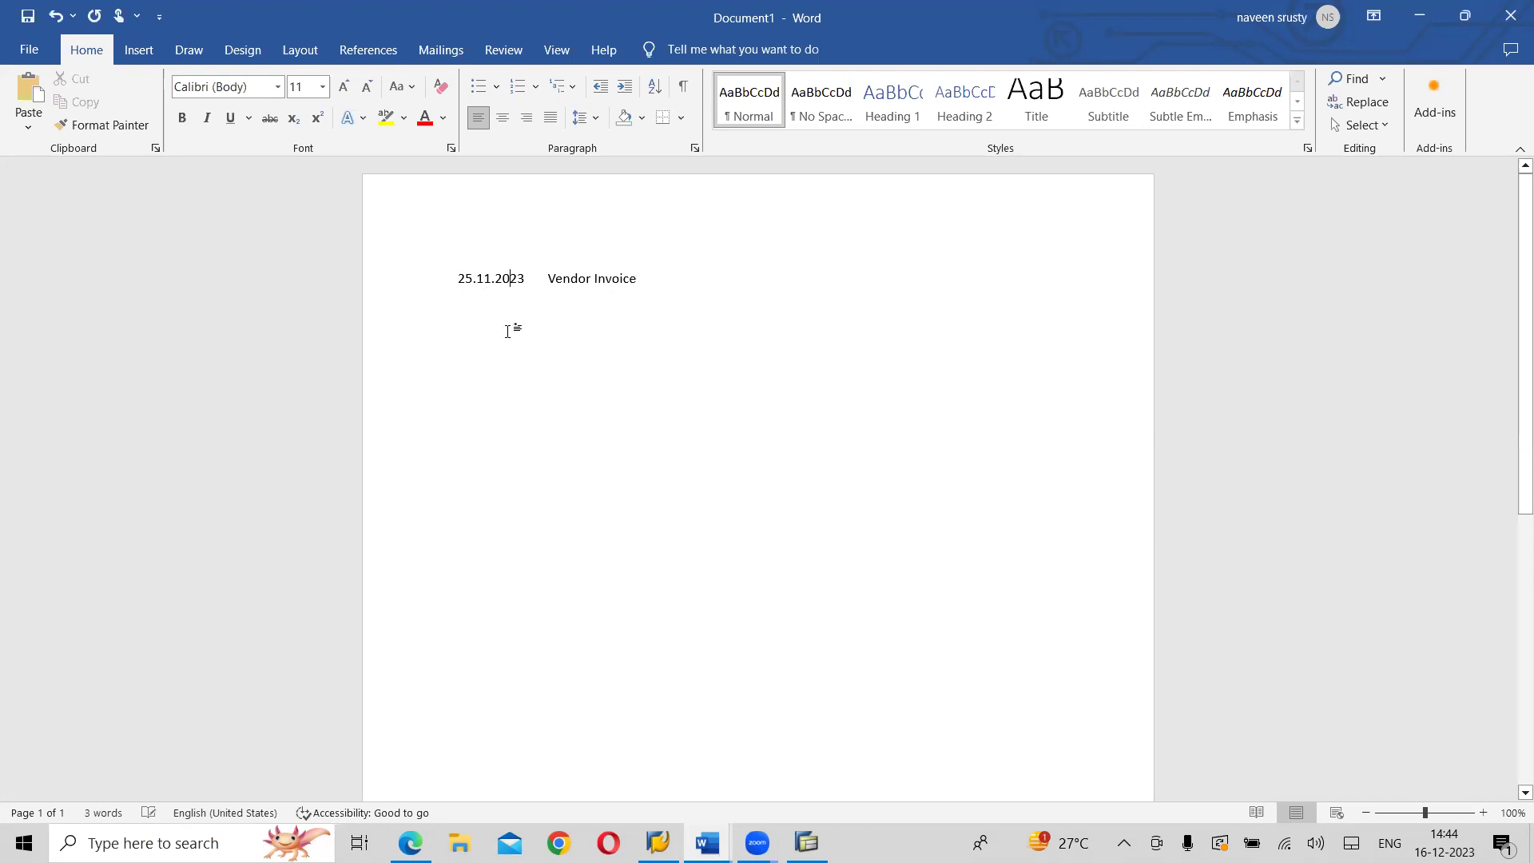
- Change the Vendor Invoice line's date to 05.12.2023
{"action": "key", "text": "Left"}
{"action": "key", "text": "BackSpace"}
{"action": "type", "text": "2"}
{"action": "left_click", "coordinate": [473, 279]}
{"action": "key", "text": "BackSpace"}
{"action": "key", "text": "BackSpace"}
{"action": "key", "text": "BackSpace"}
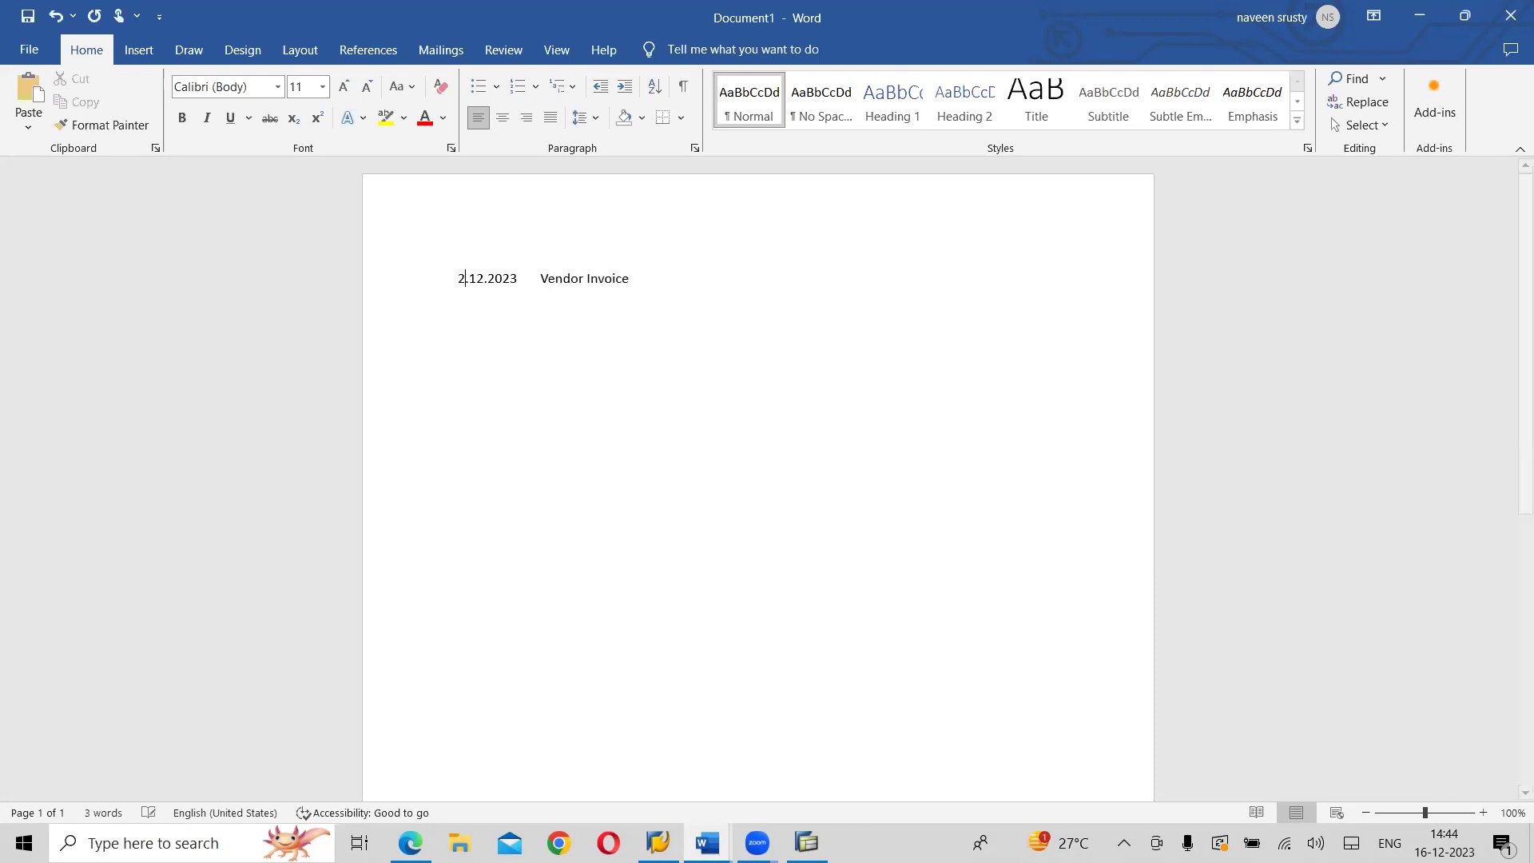
{"action": "type", "text": "05"}
{"action": "key", "text": "BackSpace"}
{"action": "type", "text": "5"}
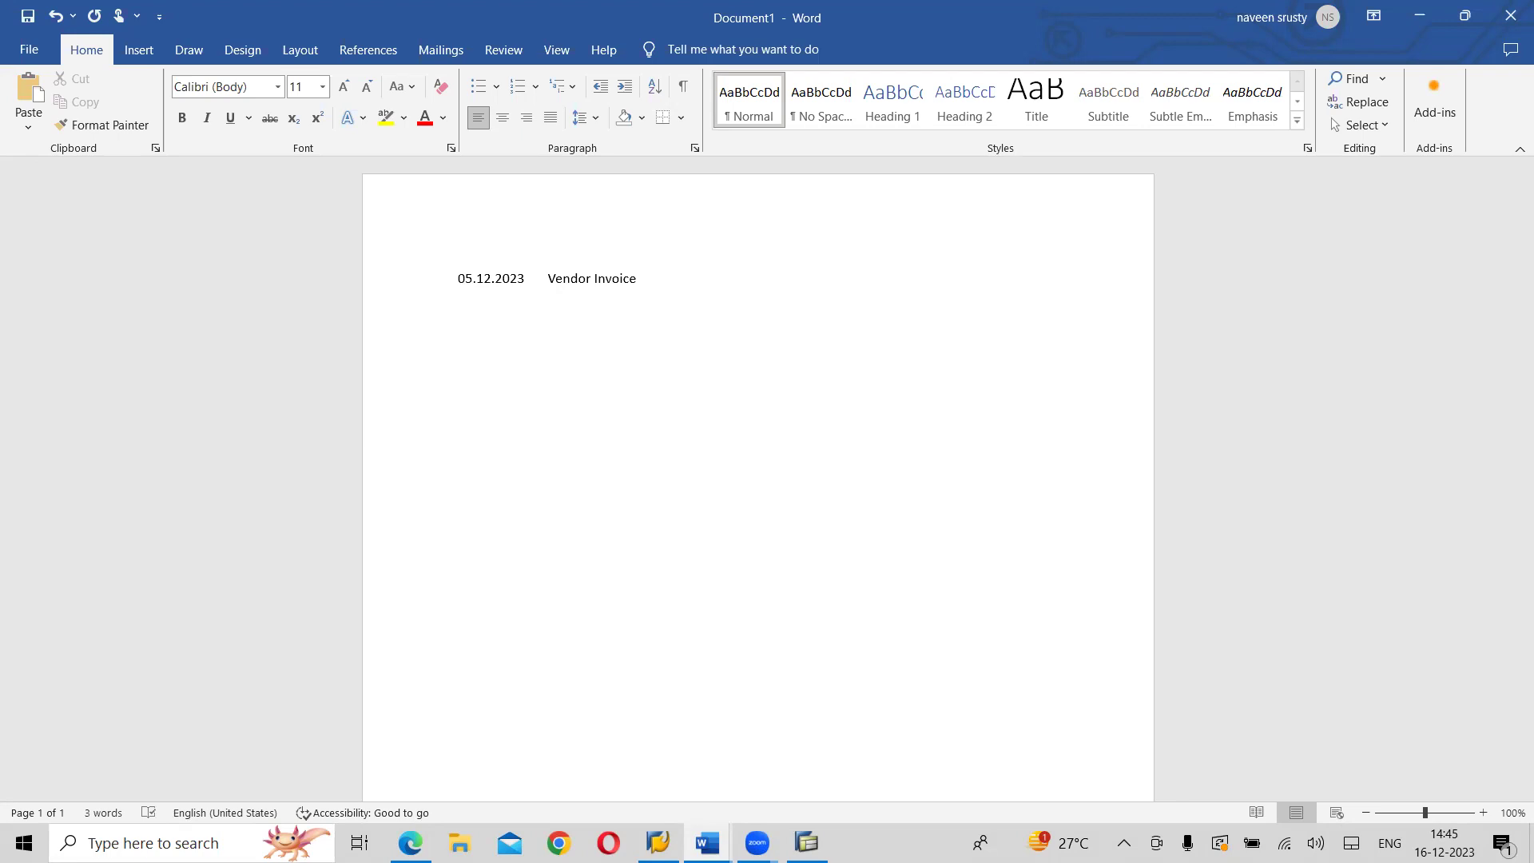
- Add a second line "10.12.2023 Ledger Updation" and a third line with the date 11.12.2023
{"action": "key", "text": "Return"}
{"action": "type", "text": "10.12.2023        Ledger Updation"}
{"action": "key", "text": "Return"}
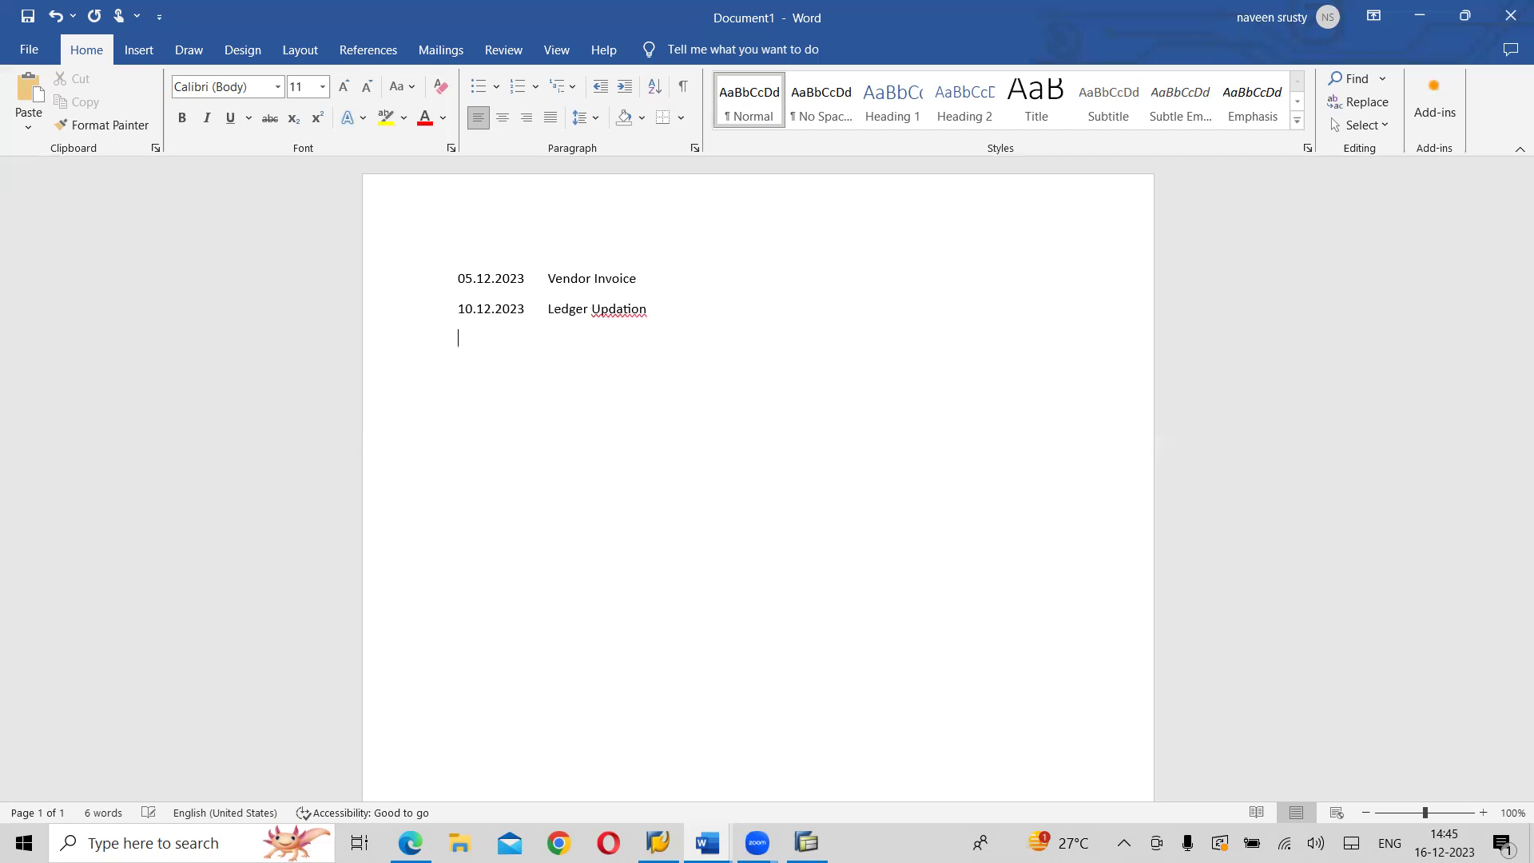
{"action": "type", "text": "11.12.2023"}
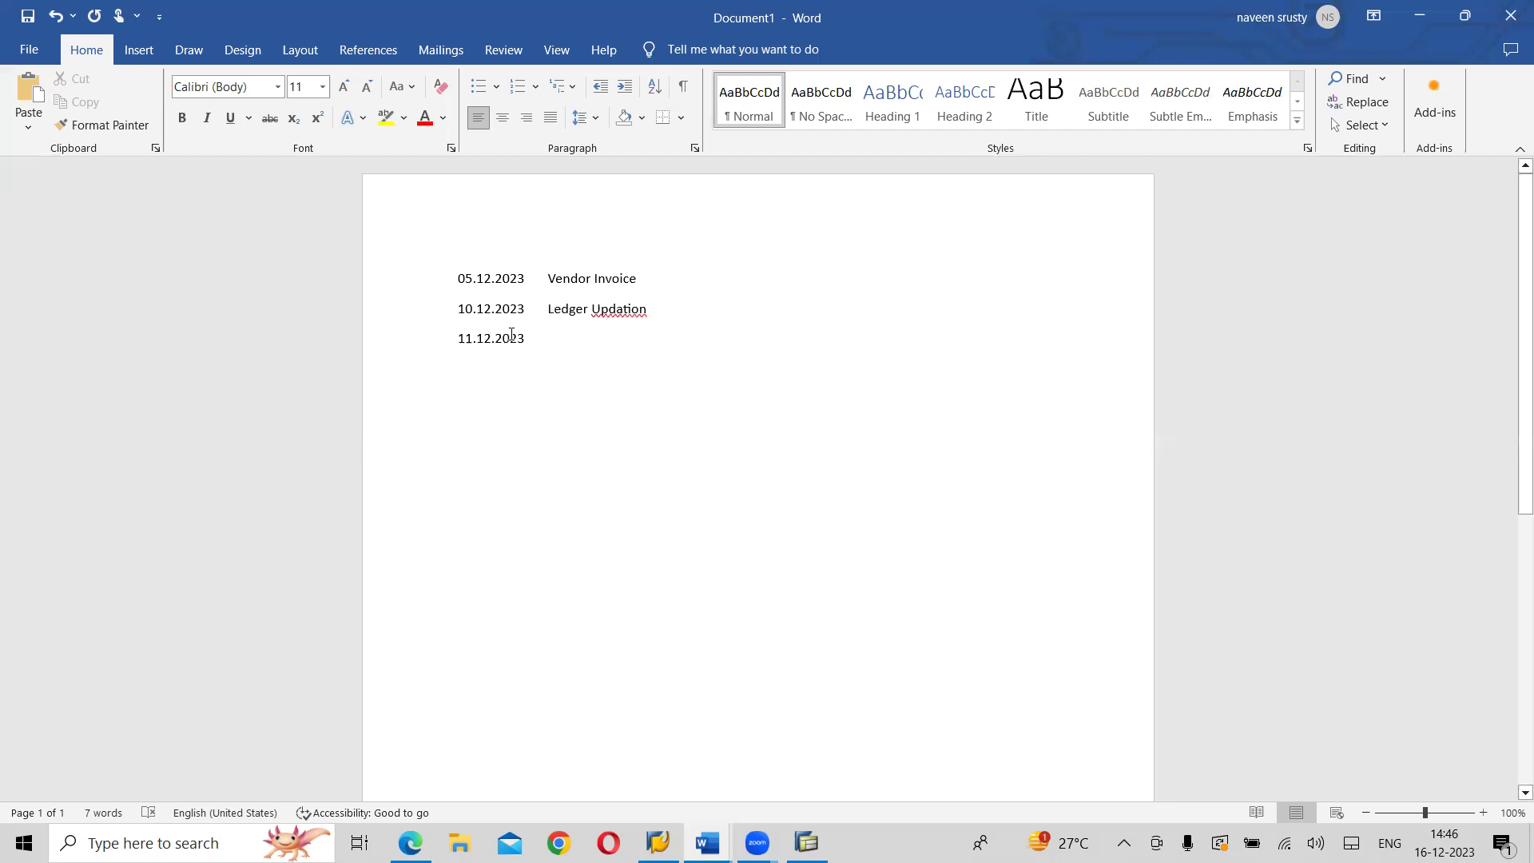
- Change the dates of the three lines to 14.12.2023, 15.12.2023 and 16.12.2023
{"action": "left_click", "coordinate": [469, 277]}
{"action": "key", "text": "BackSpace"}
{"action": "key", "text": "Delete"}
{"action": "key", "text": "Delete"}
{"action": "type", "text": "14"}
{"action": "key", "text": "Down"}
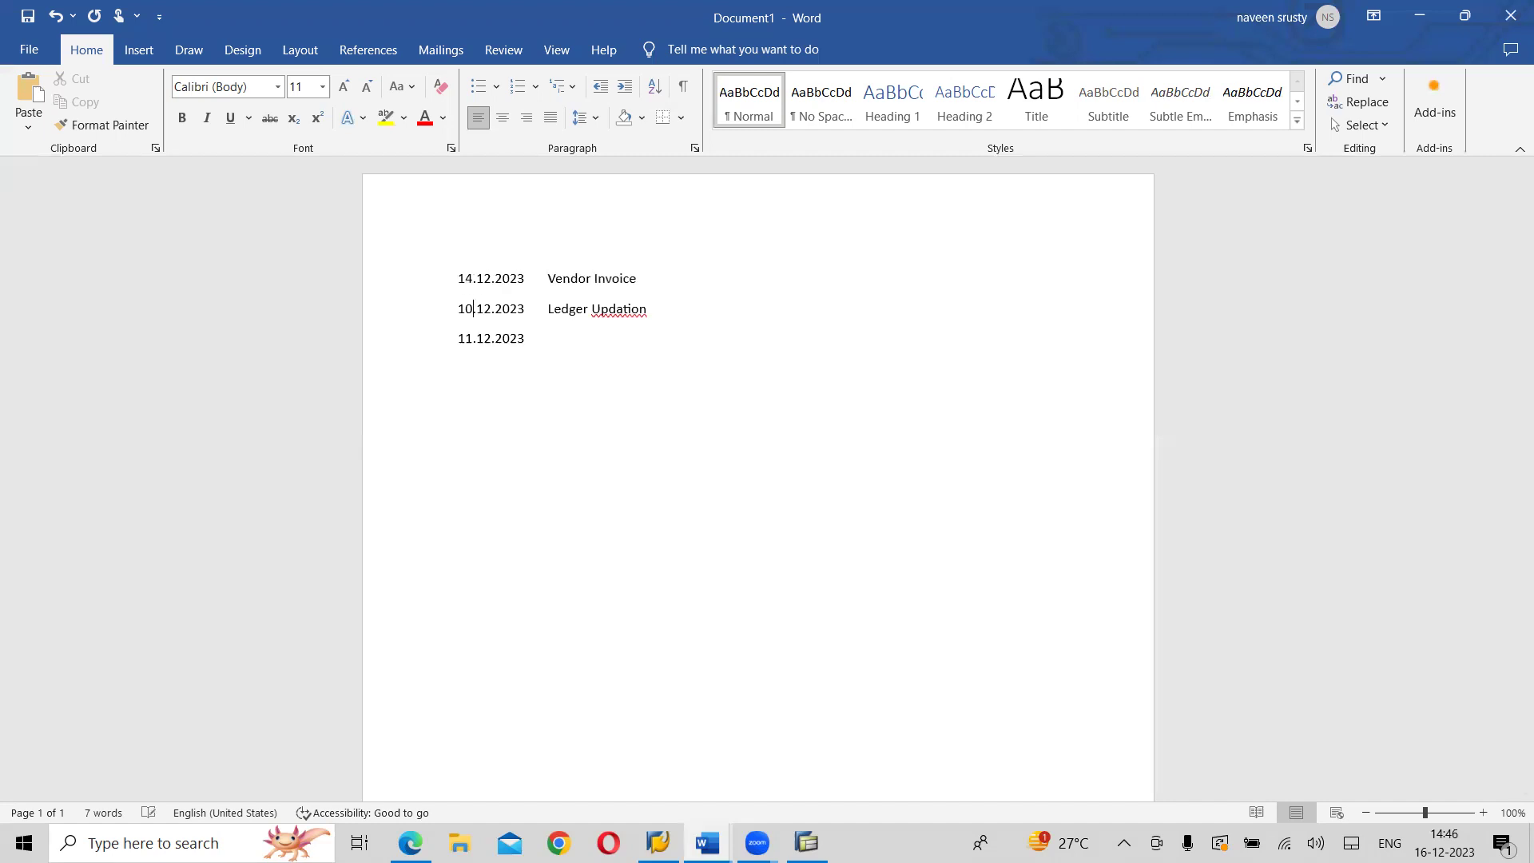
{"action": "key", "text": "BackSpace"}
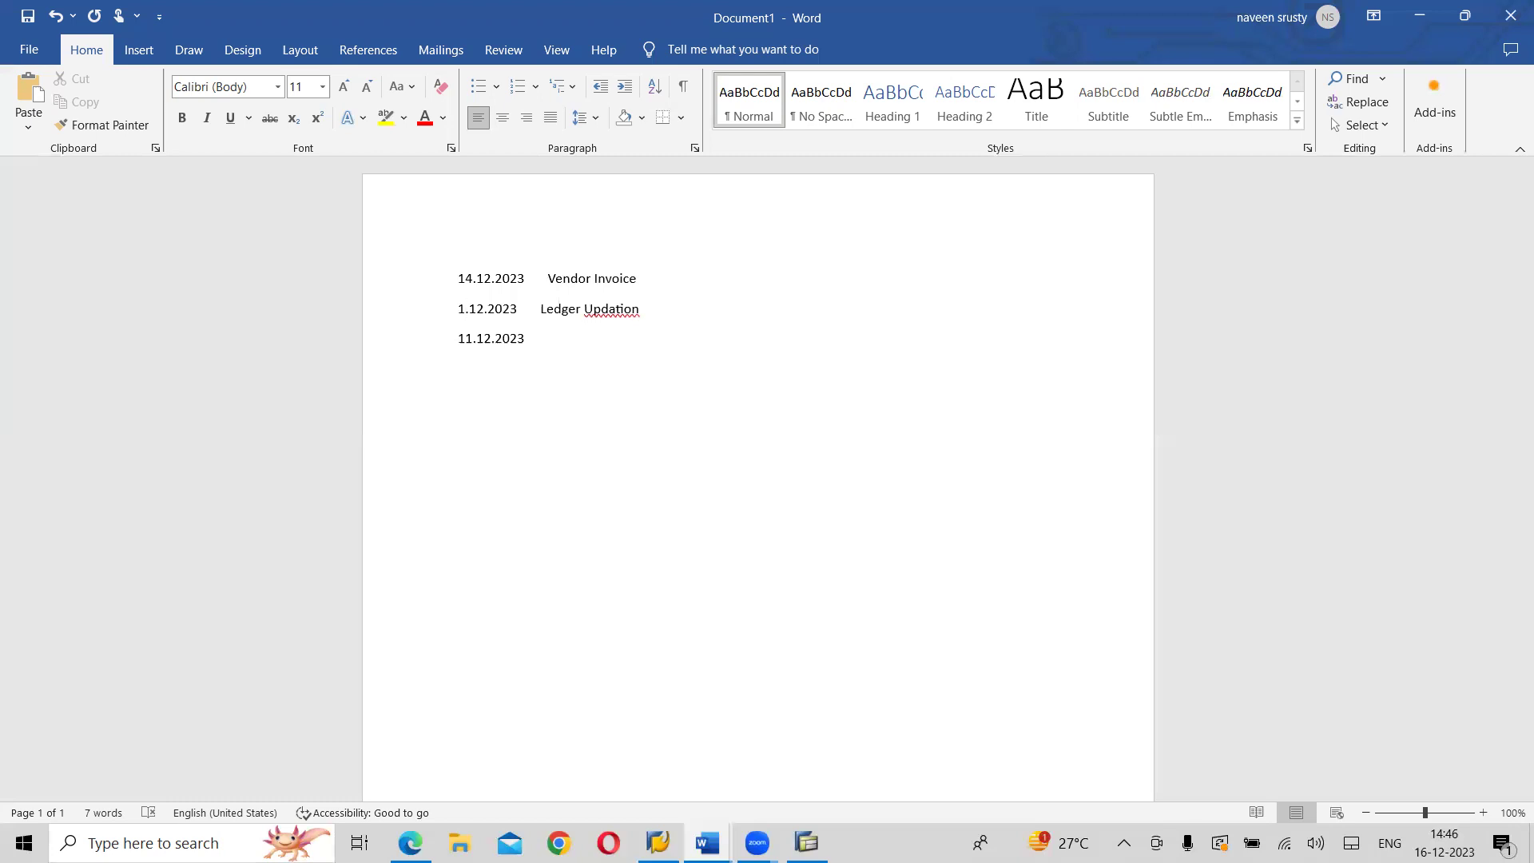
{"action": "type", "text": "5"}
{"action": "key", "text": "Down"}
{"action": "key", "text": "BackSpace"}
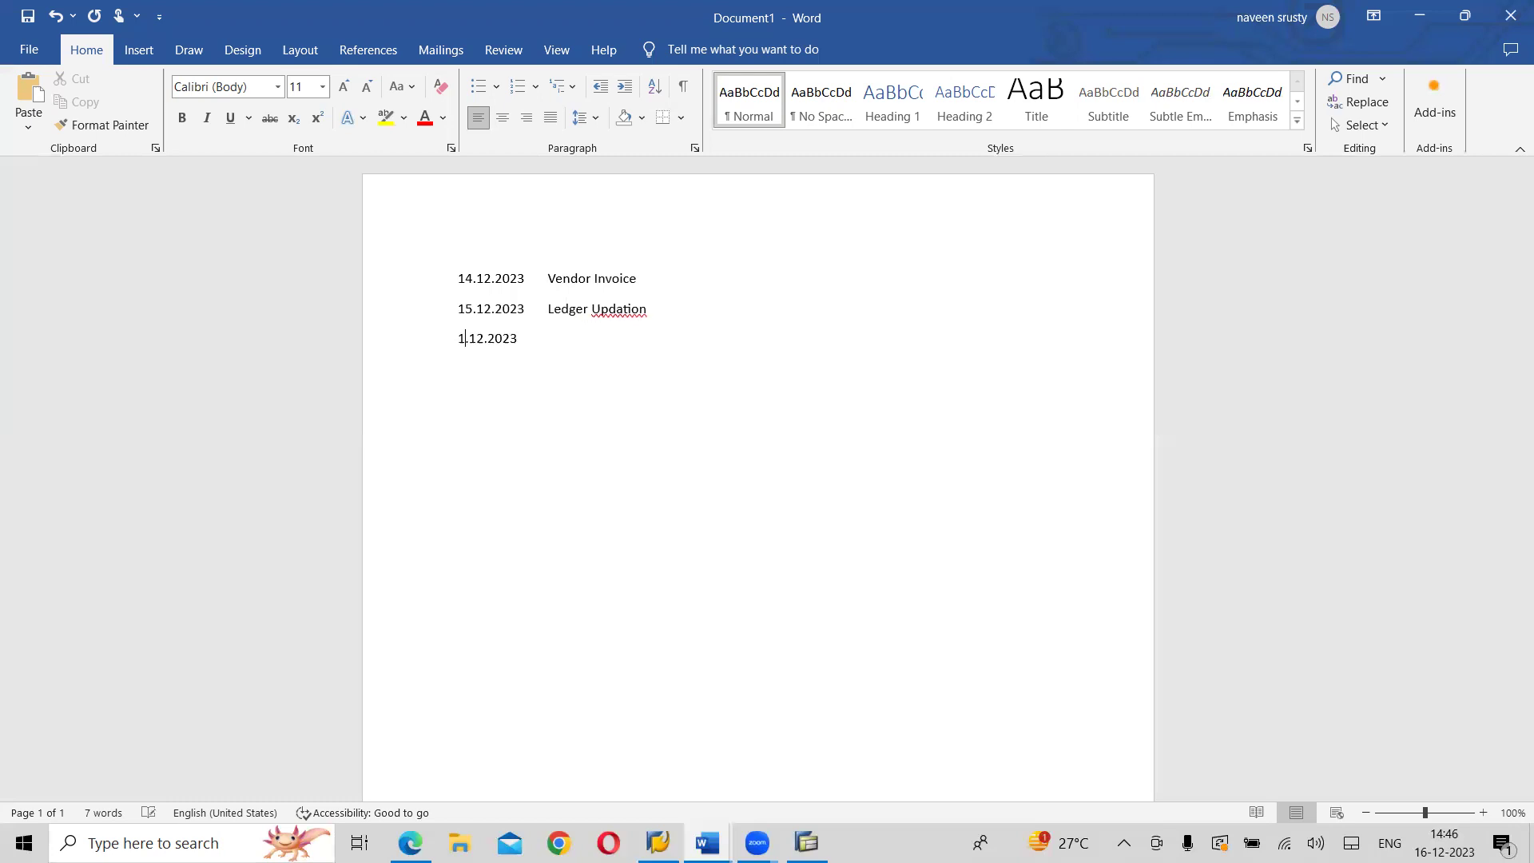
{"action": "type", "text": "6"}
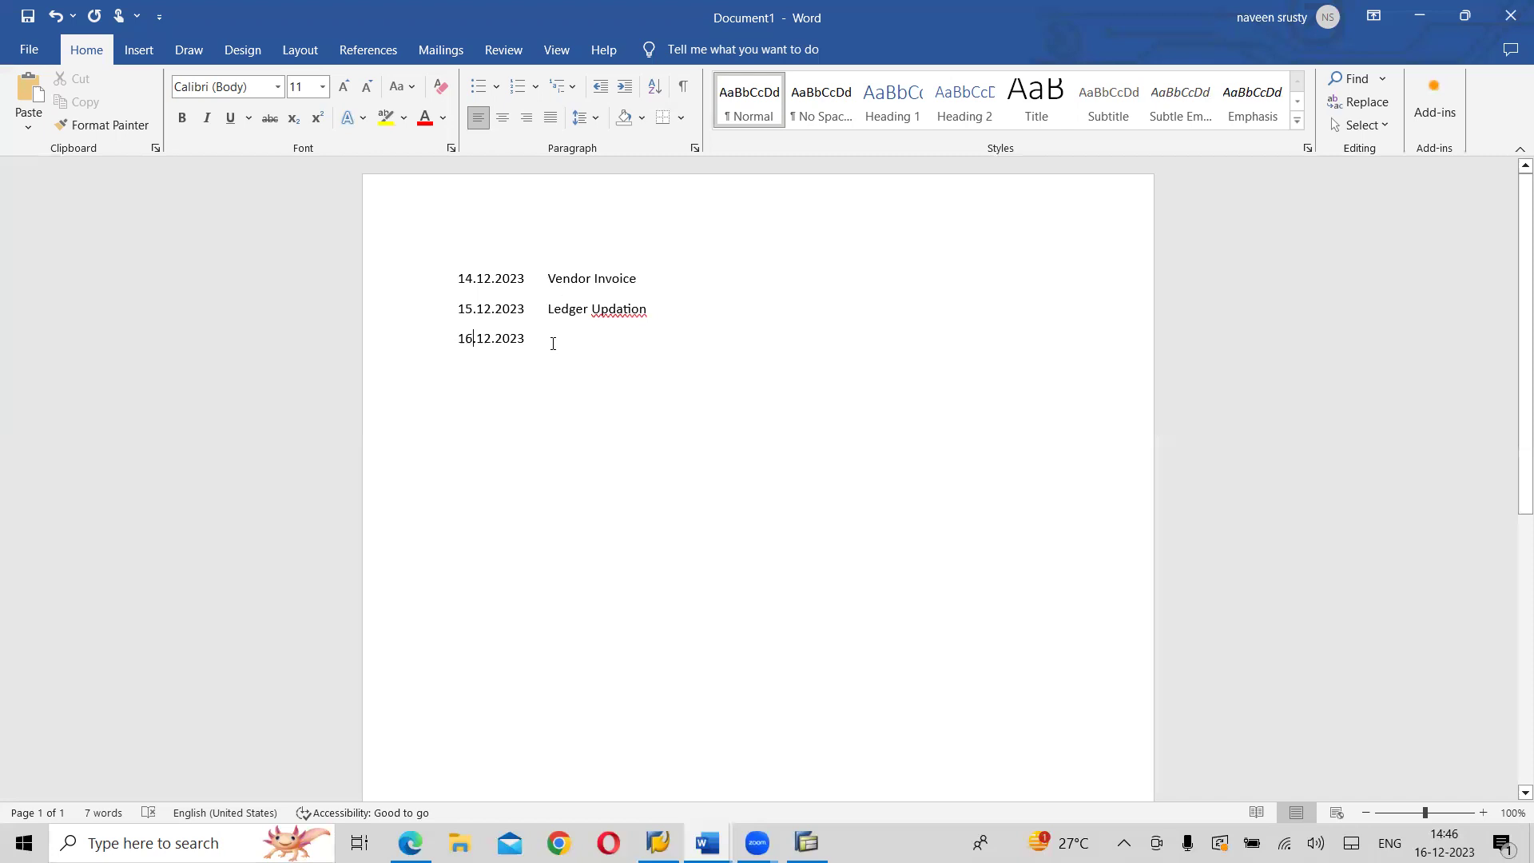
- Label the third line "Todays Date" and add the entries Invoice Date, Posting Date and Entry Date after colons on the three lines
{"action": "key", "text": "Tab"}
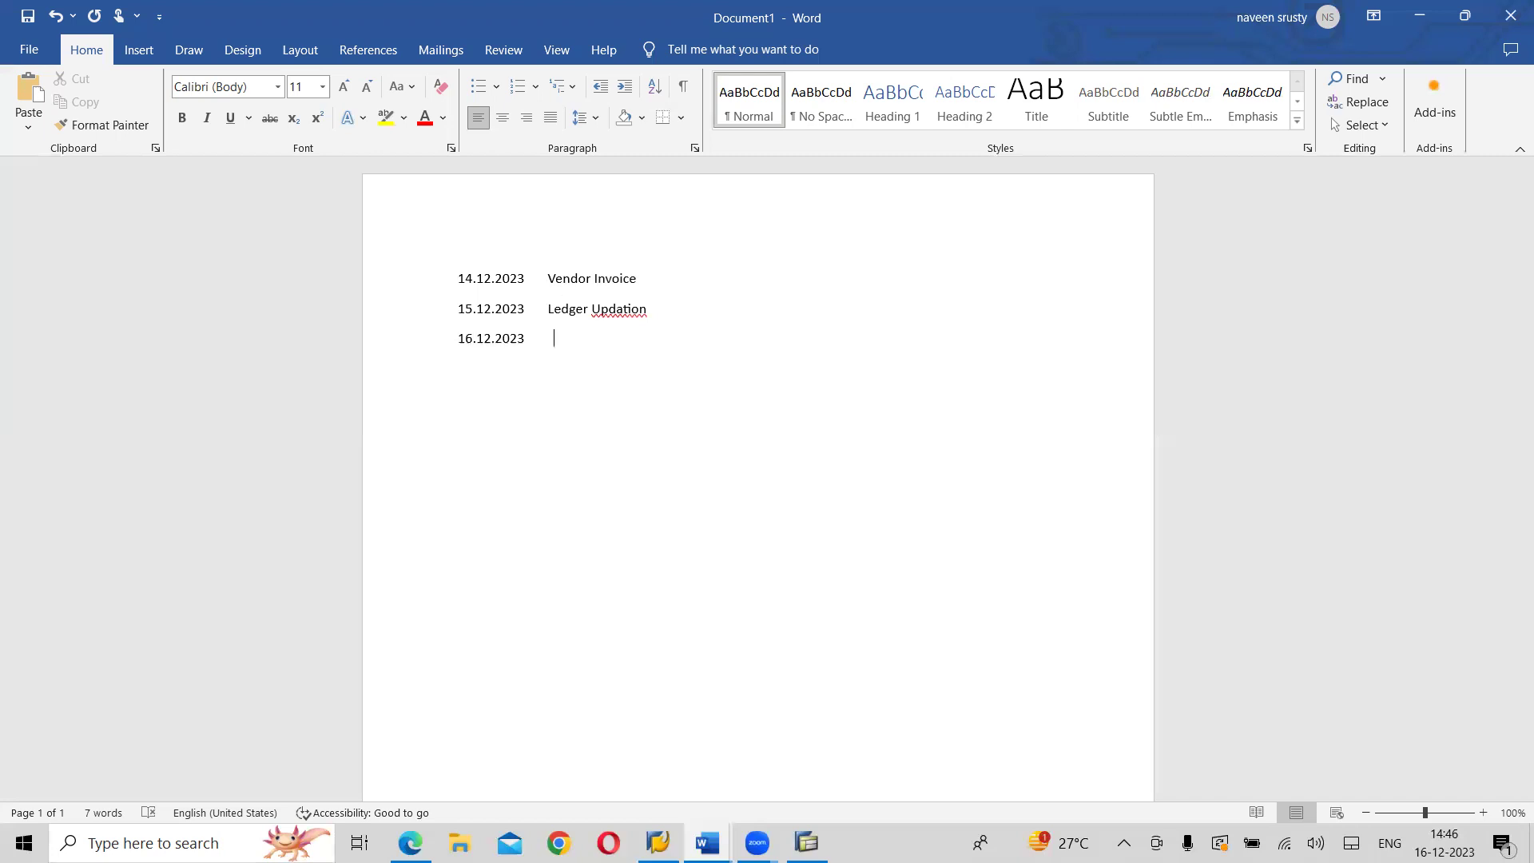
{"action": "type", "text": "Todays Date"}
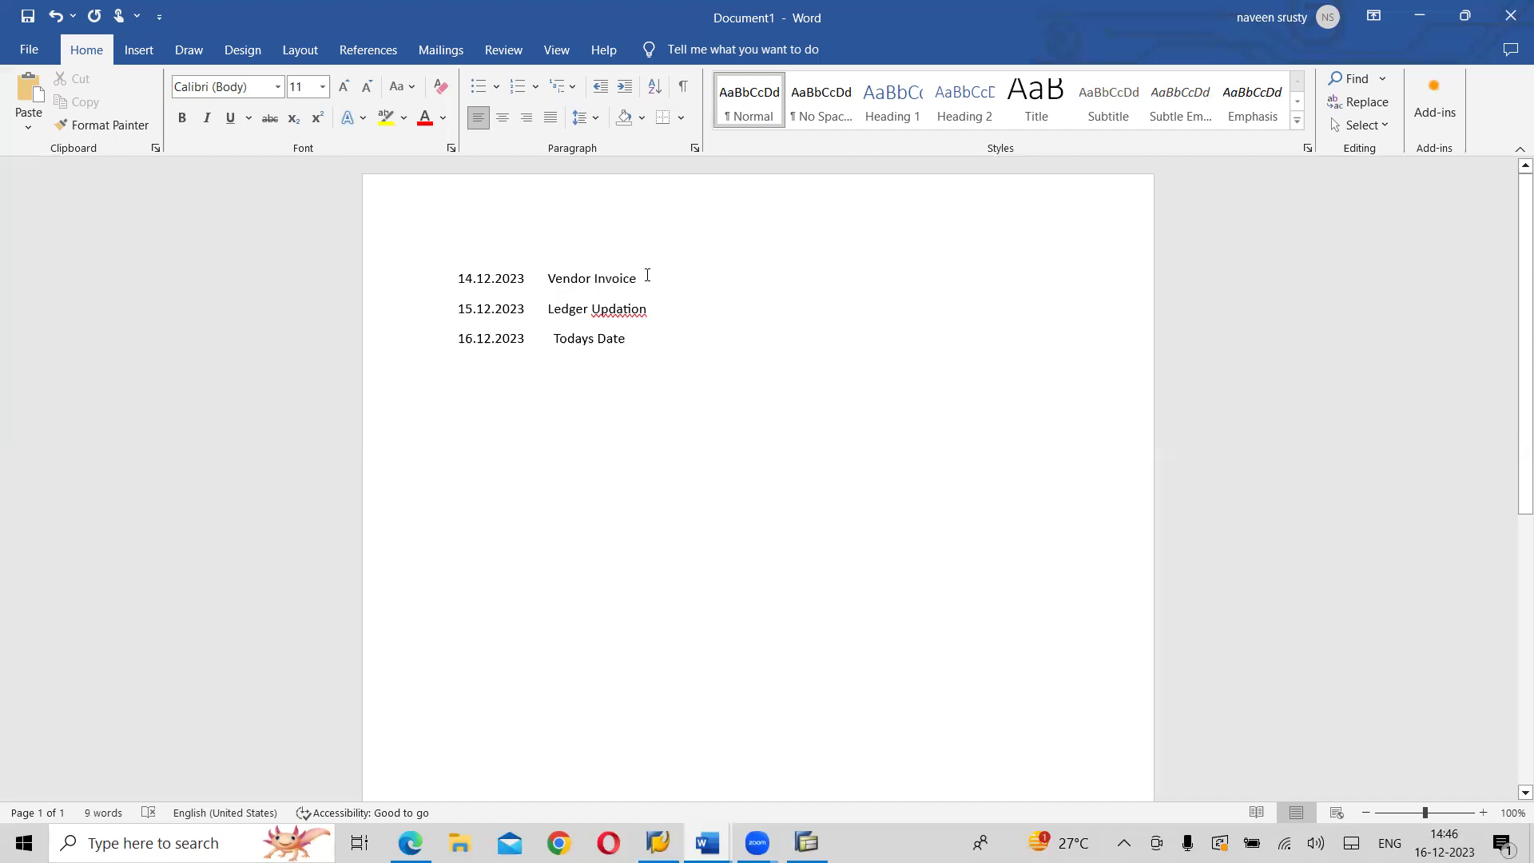
{"action": "key", "text": "Tab"}
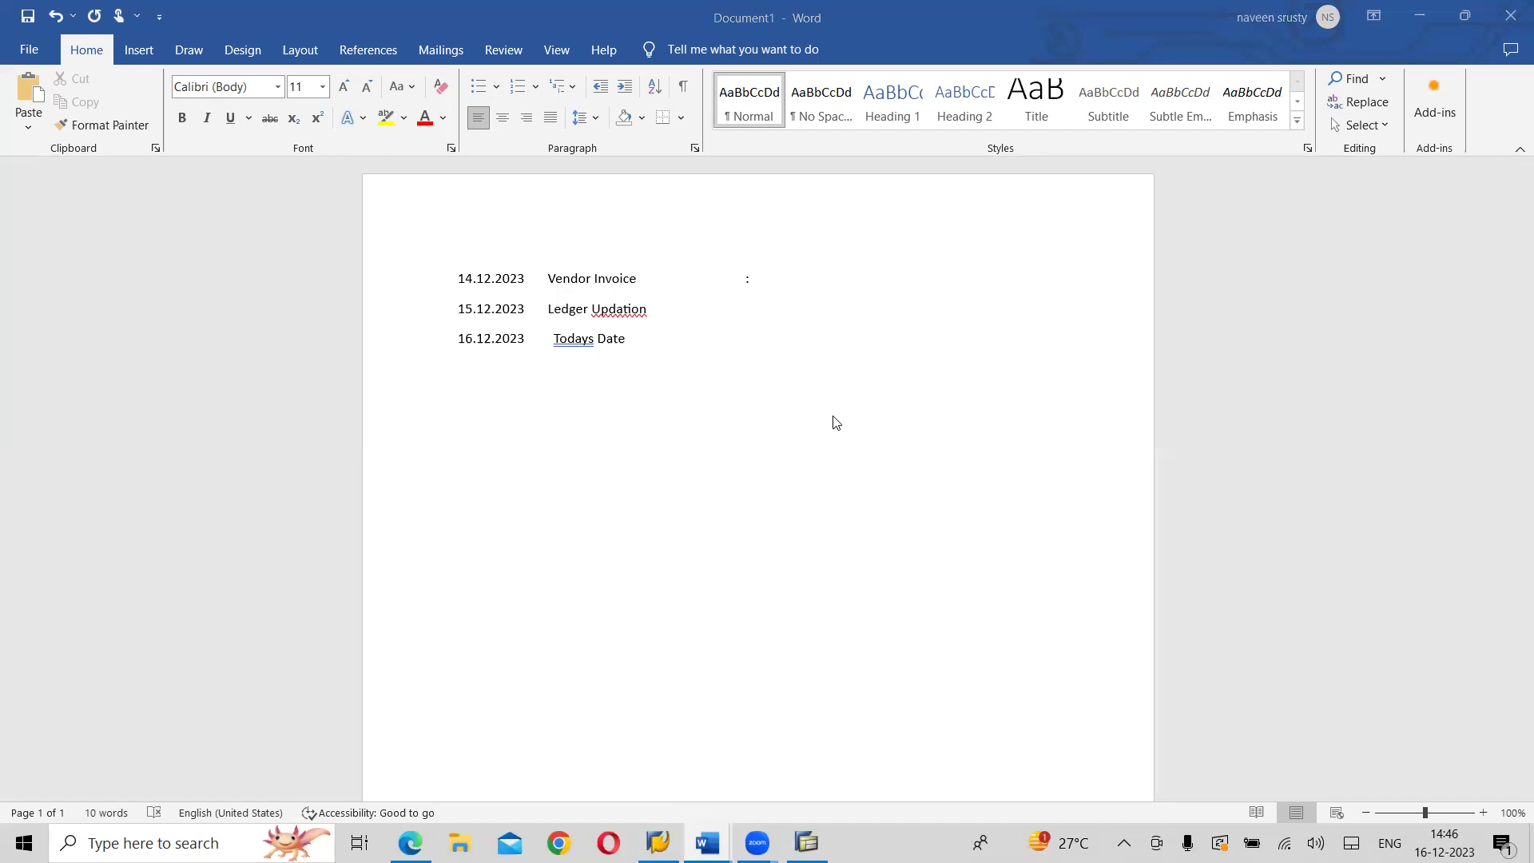
{"action": "left_click", "coordinate": [785, 271]}
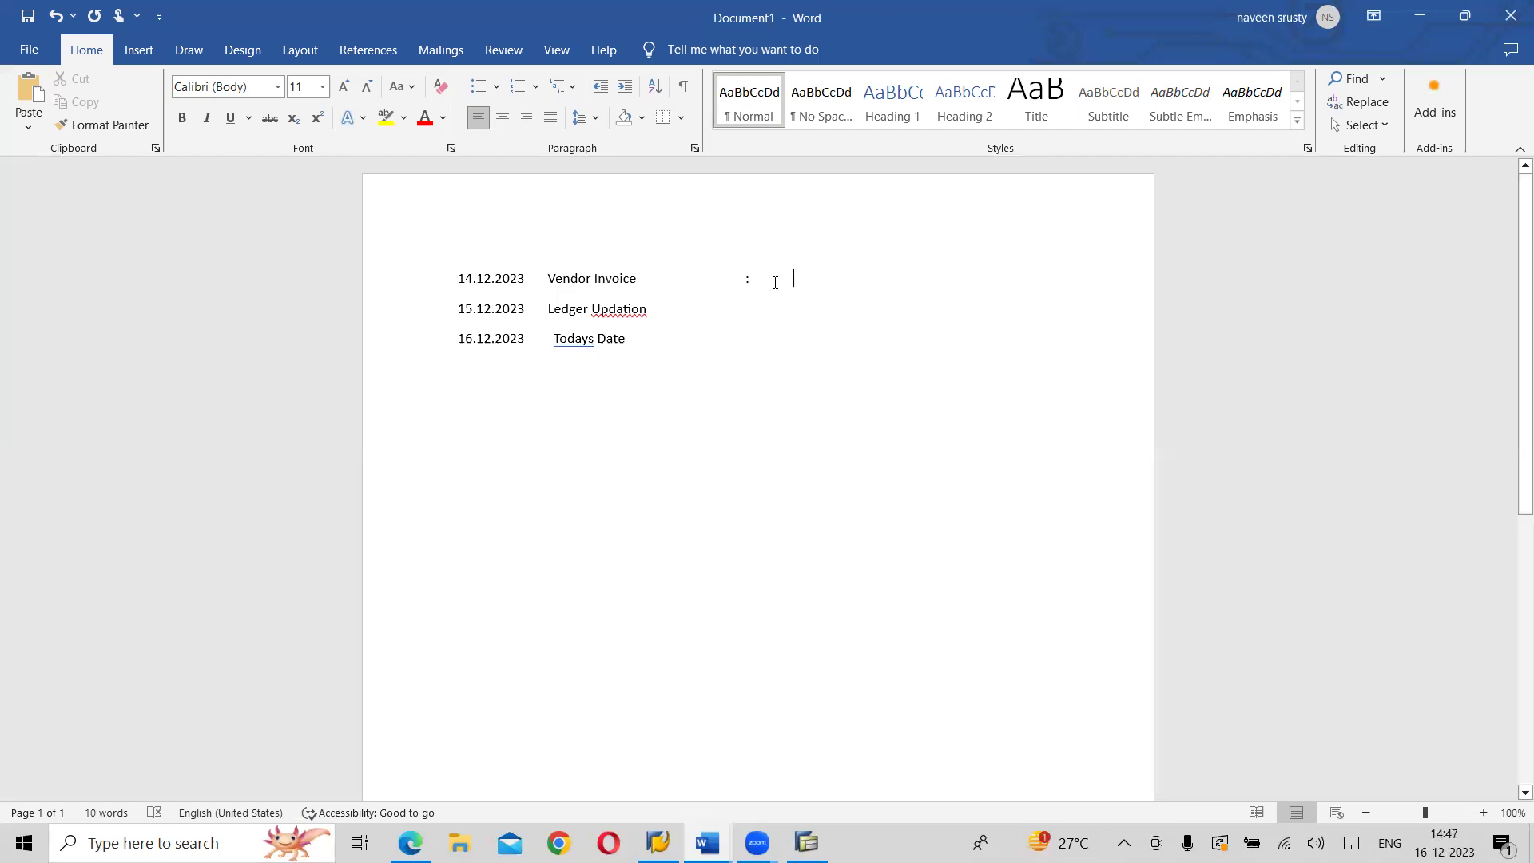
{"action": "type", "text": "Invoice"}
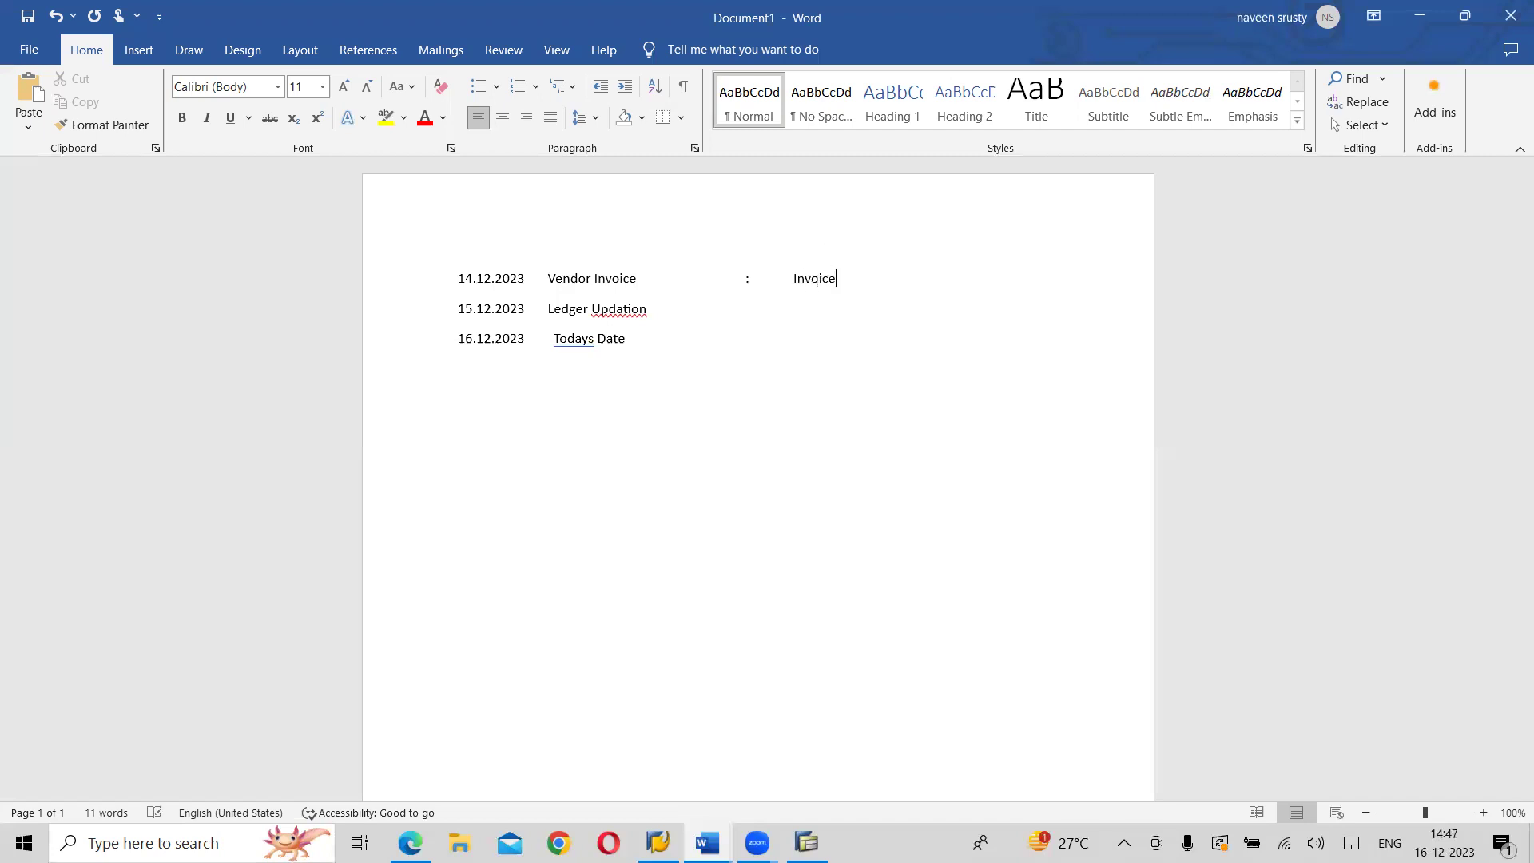
{"action": "type", "text": " Date"}
{"action": "key", "text": "Tab"}
{"action": "type", "text": "Posting "}
{"action": "type", "text": "Date"}
{"action": "type", "text": "Entry Date"}
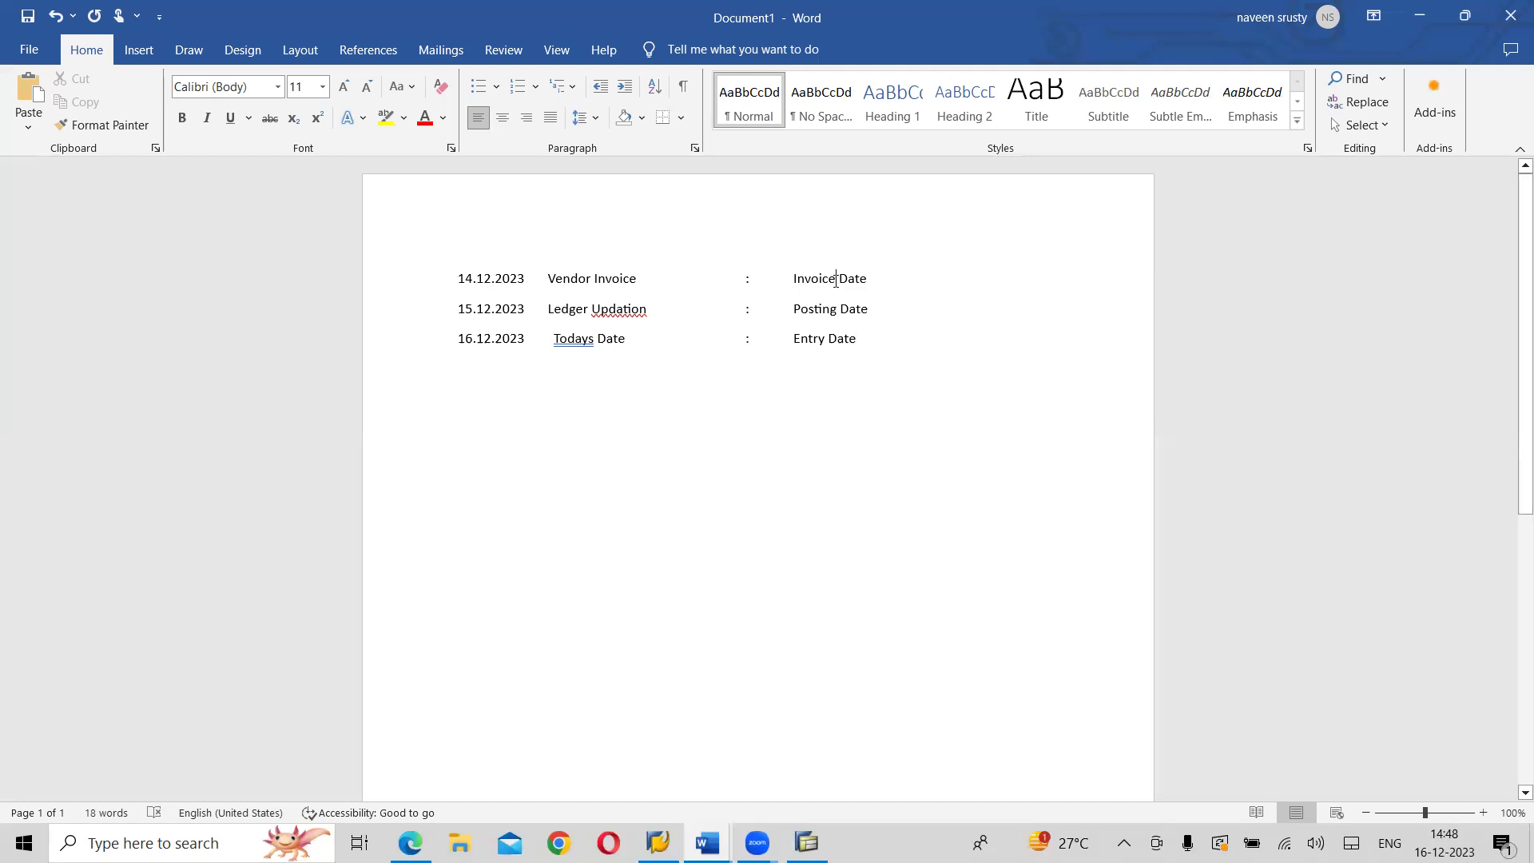
- Replace "Invoice Date" with "Document Date" on the first line and add "Date" after "Vendor Invoice"
{"action": "key", "text": "BackSpace"}
{"action": "key", "text": "BackSpace"}
{"action": "key", "text": "BackSpace"}
{"action": "key", "text": "BackSpace"}
{"action": "key", "text": "BackSpace"}
{"action": "key", "text": "BackSpace"}
{"action": "key", "text": "BackSpace"}
{"action": "type", "text": "Document"}
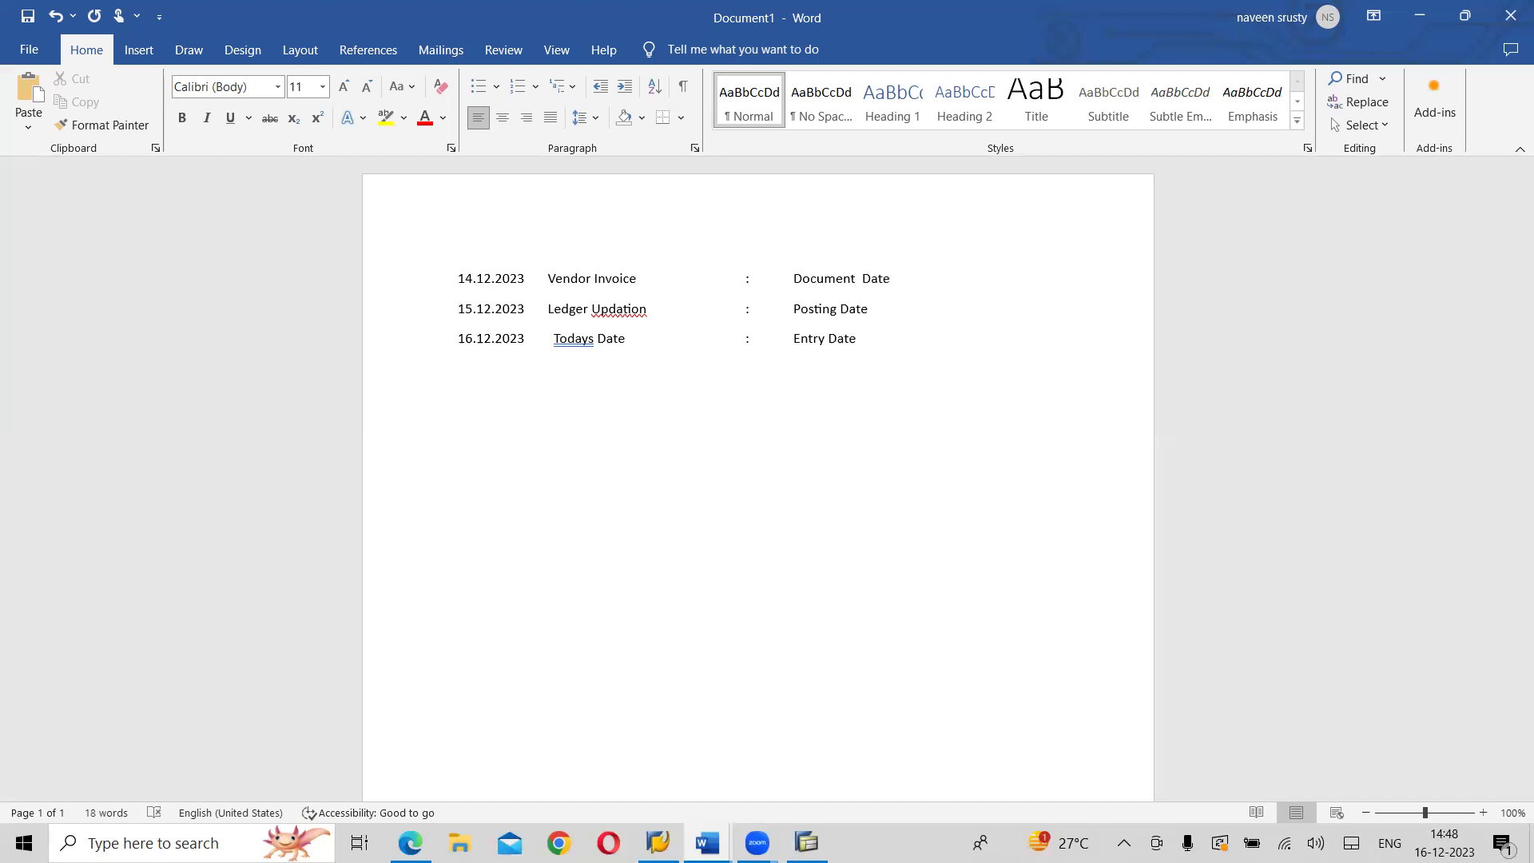
{"action": "key", "text": "BackSpace"}
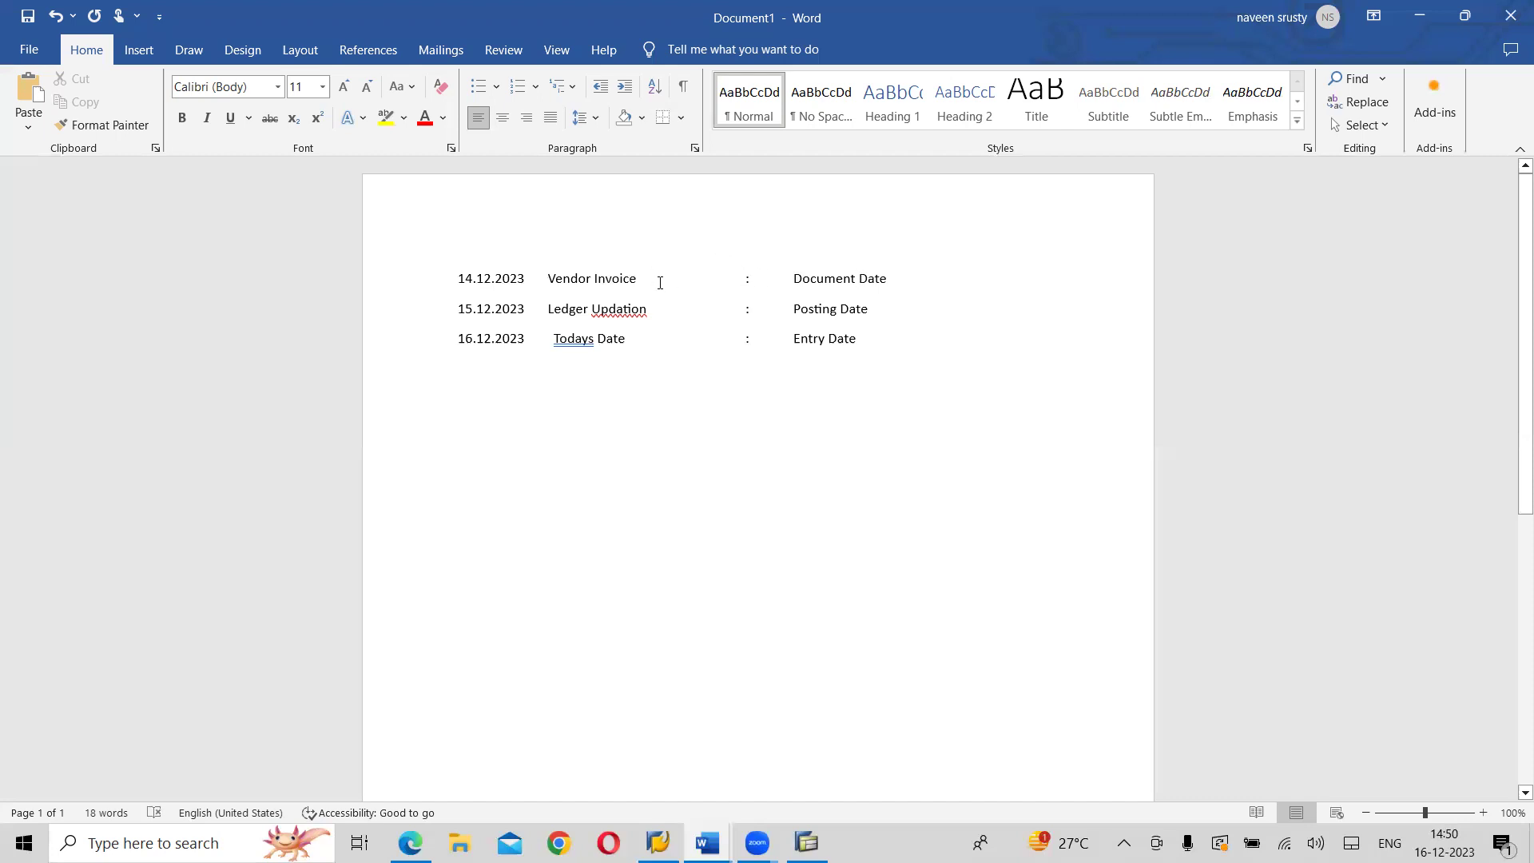
{"action": "type", "text": "Date"}
{"action": "key", "text": "ctrl+s"}
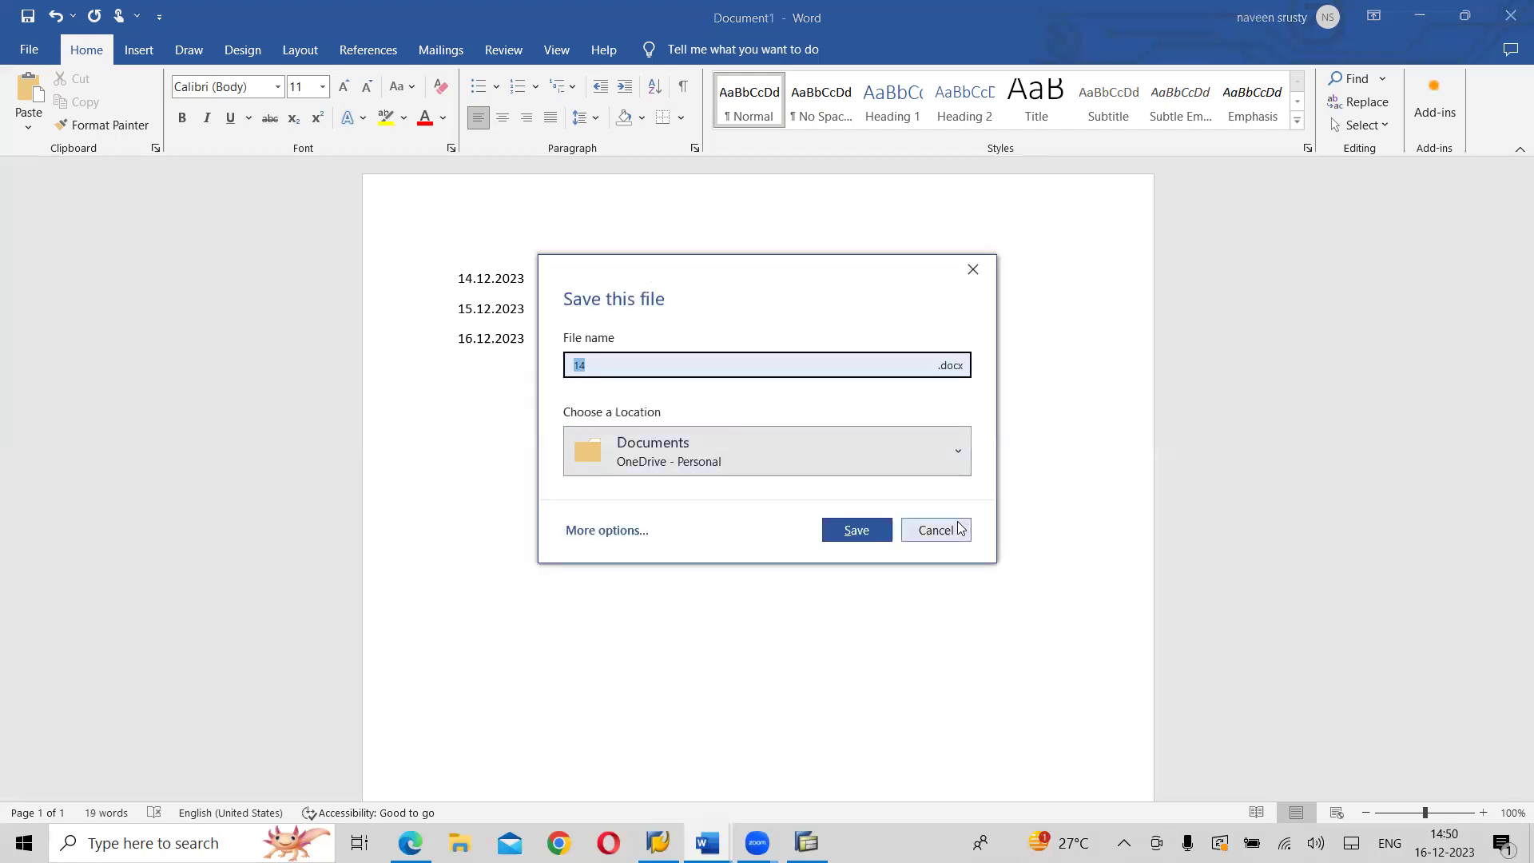
{"action": "left_click", "coordinate": [957, 525]}
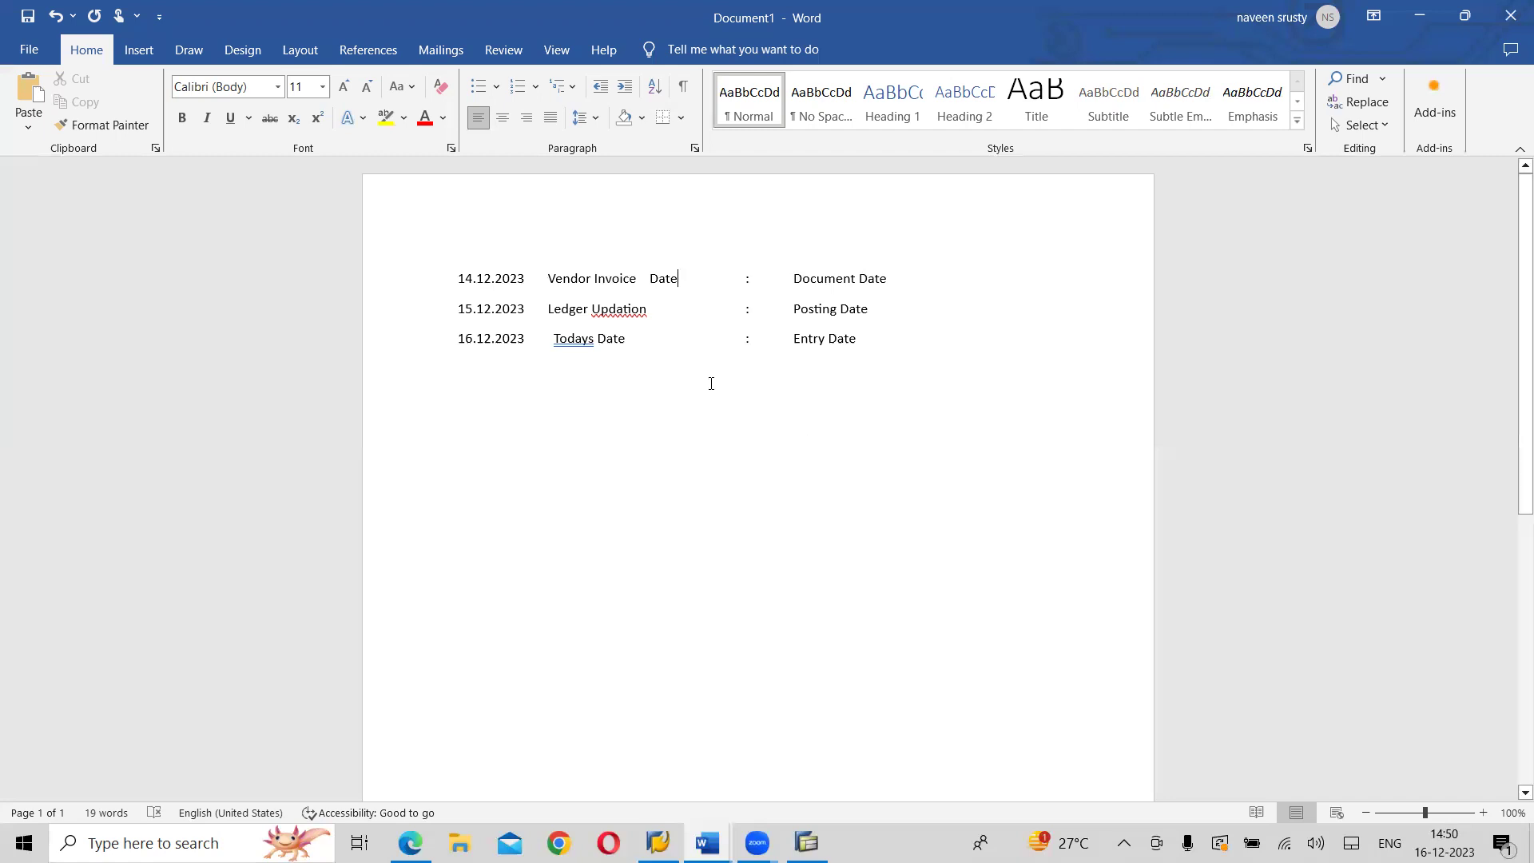
{"action": "right_click", "coordinate": [615, 310]}
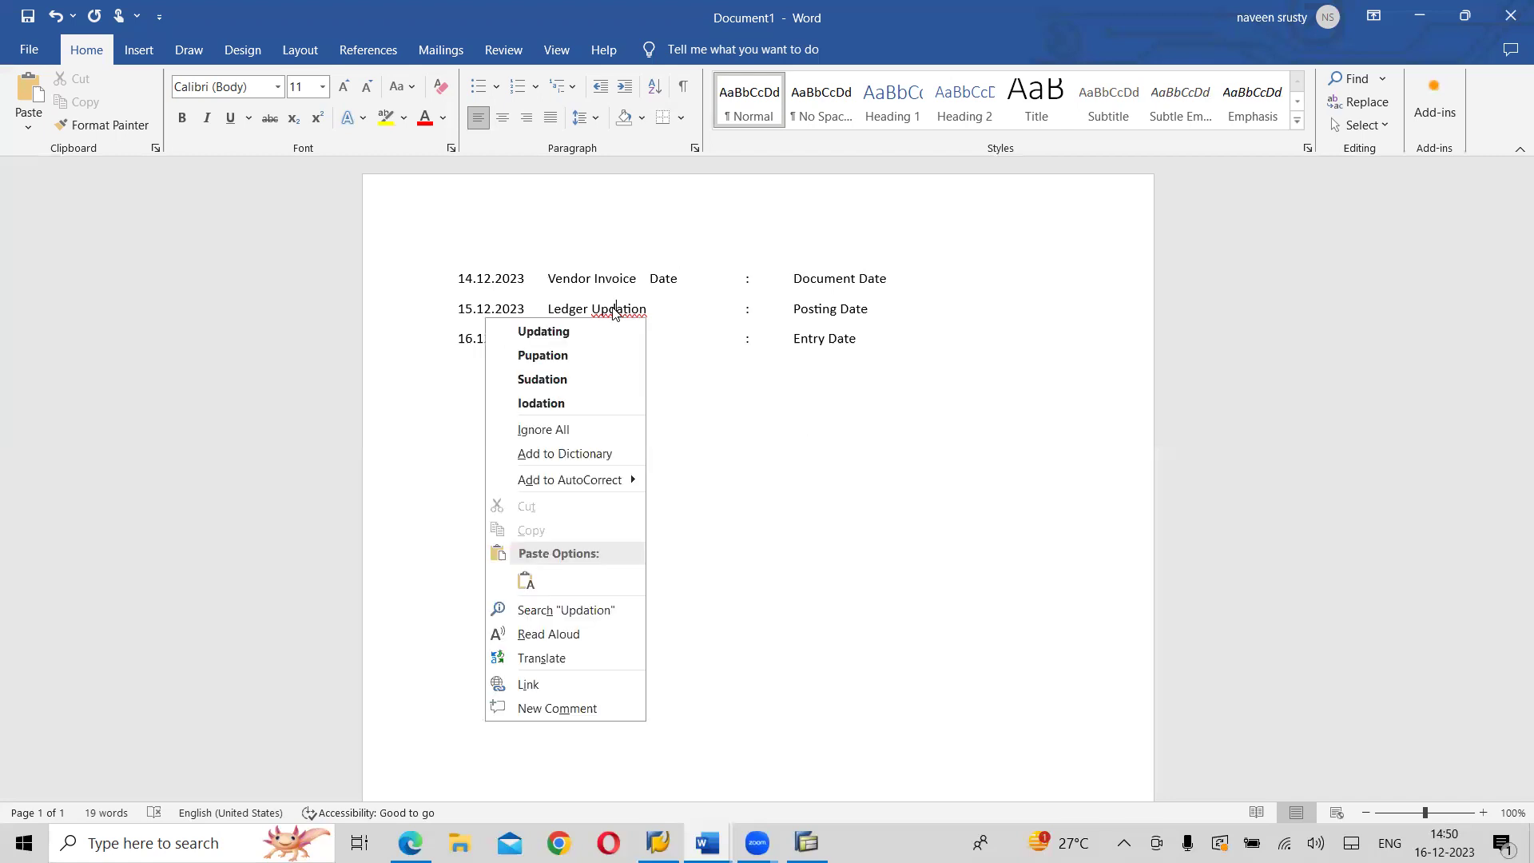
{"action": "left_click", "coordinate": [814, 446]}
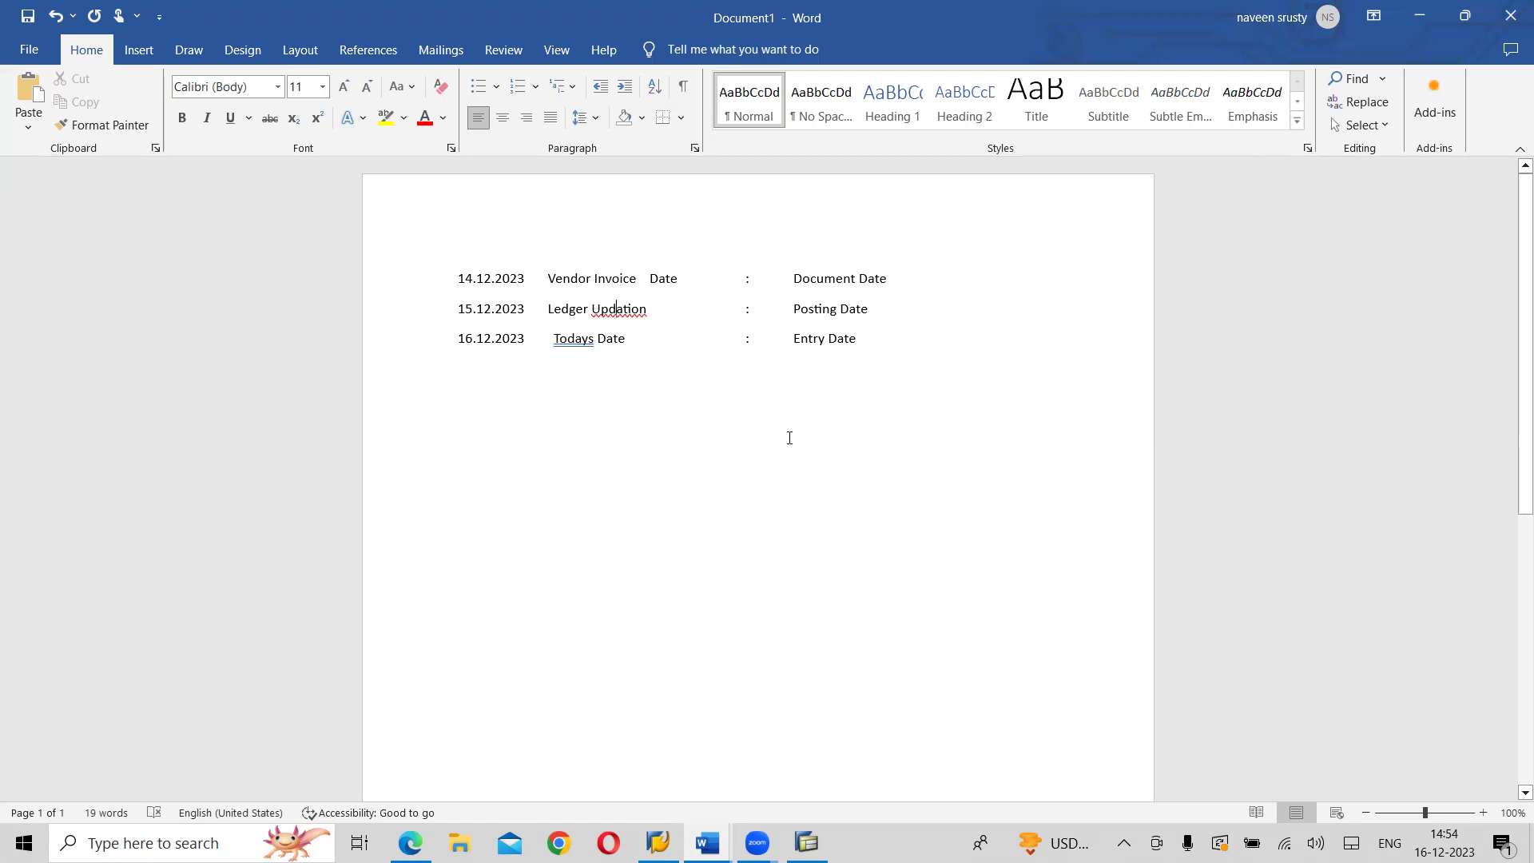
{"action": "key", "text": "alt+Tab"}
{"action": "key", "text": "alt+Tab"}
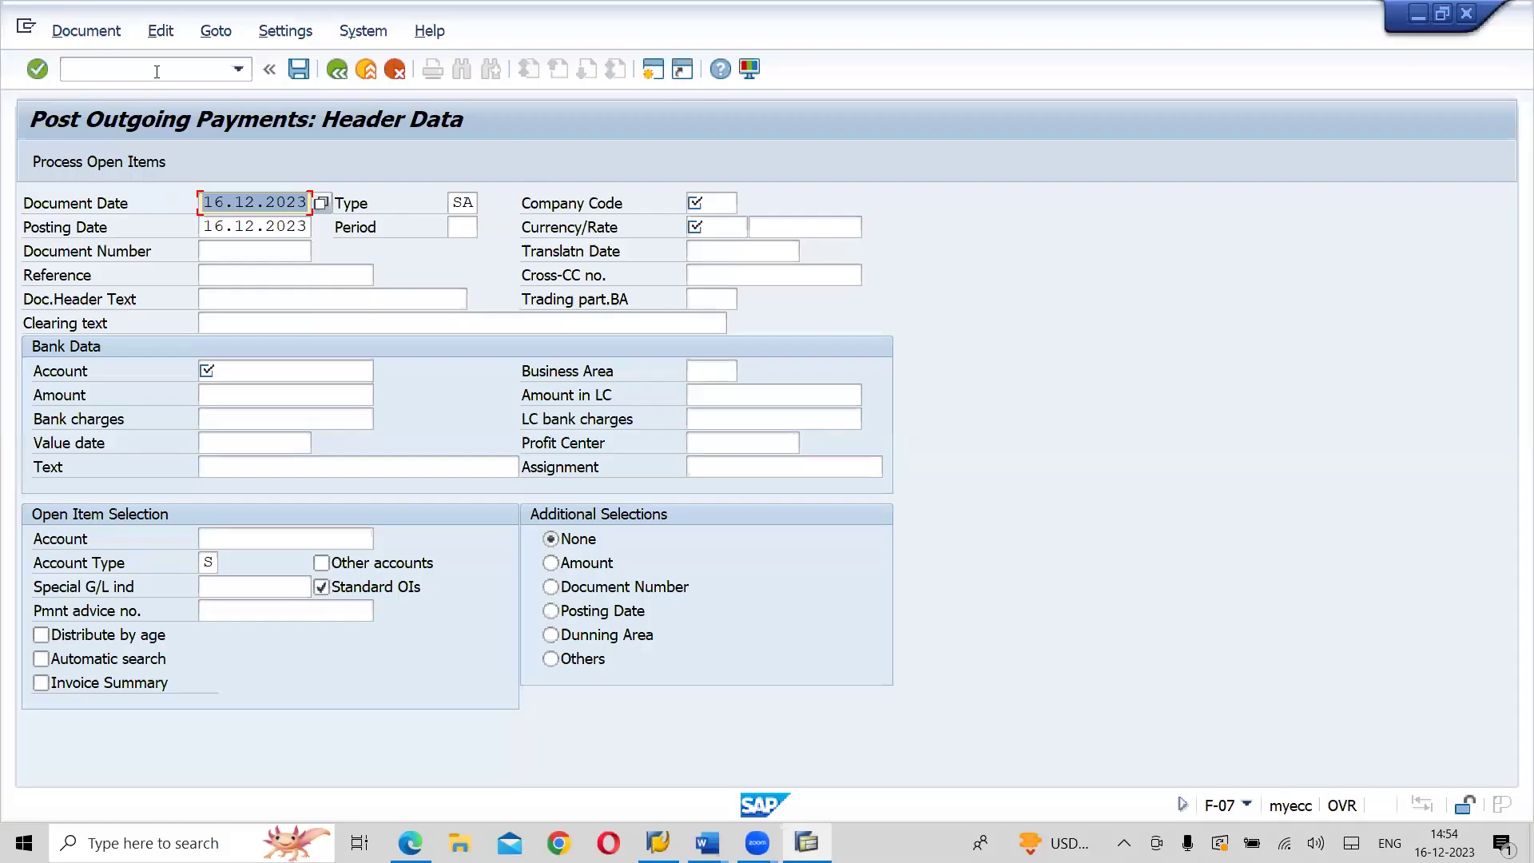
{"action": "left_click", "coordinate": [156, 71]}
{"action": "type", "text": "/of"}
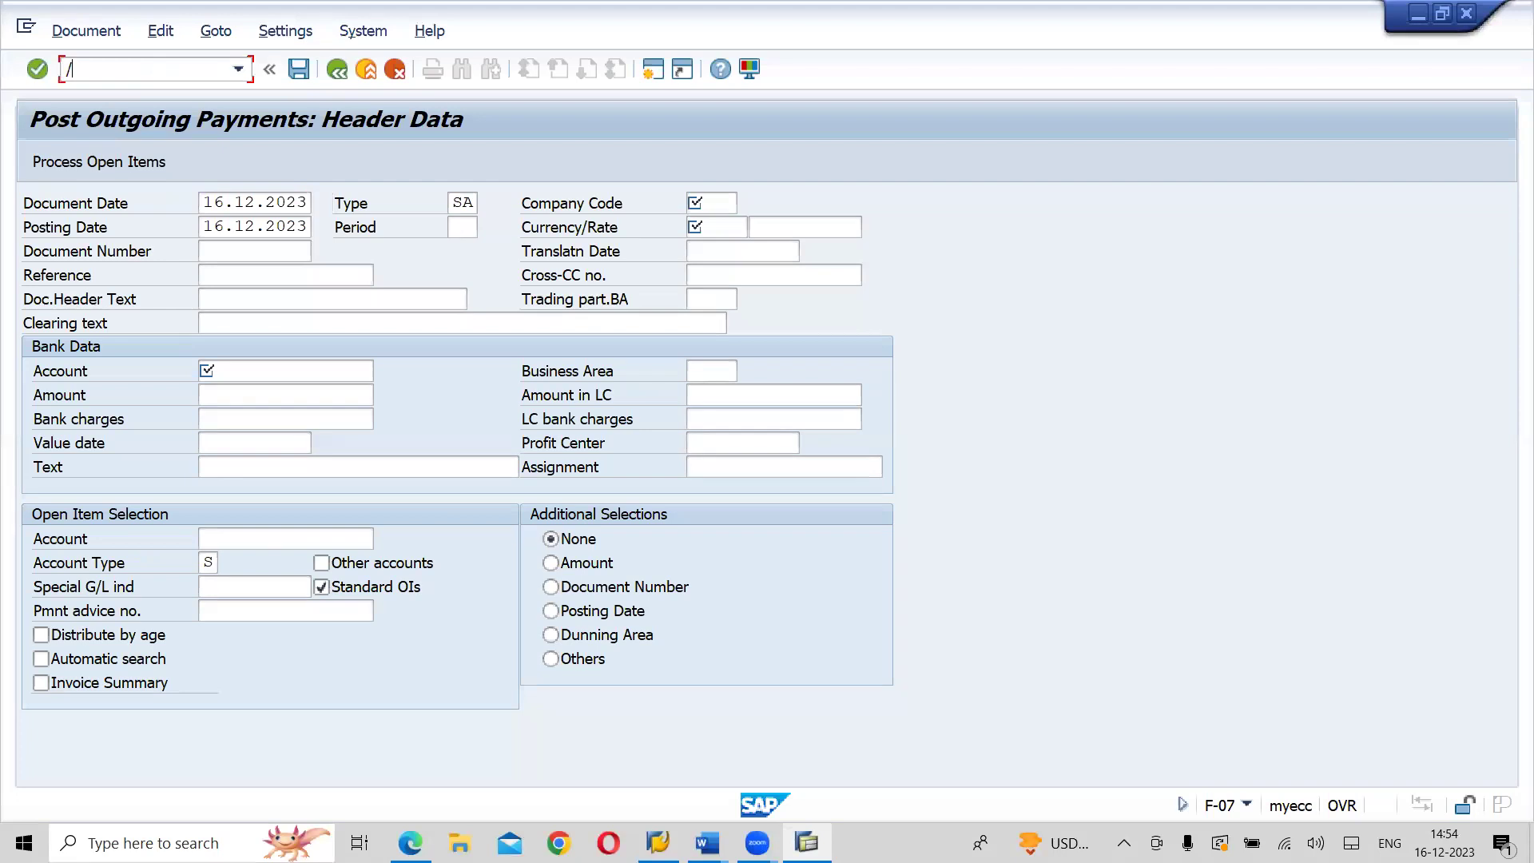
{"action": "key", "text": "BackSpace"}
{"action": "key", "text": "BackSpace"}
- Switch to SAP Logon and log on to the EHP7 GST system with the user name and account password
{"action": "key", "text": "alt+Tab"}
{"action": "key", "text": "alt+Tab"}
{"action": "key", "text": "alt+Tab"}
{"action": "key", "text": "alt+Tab"}
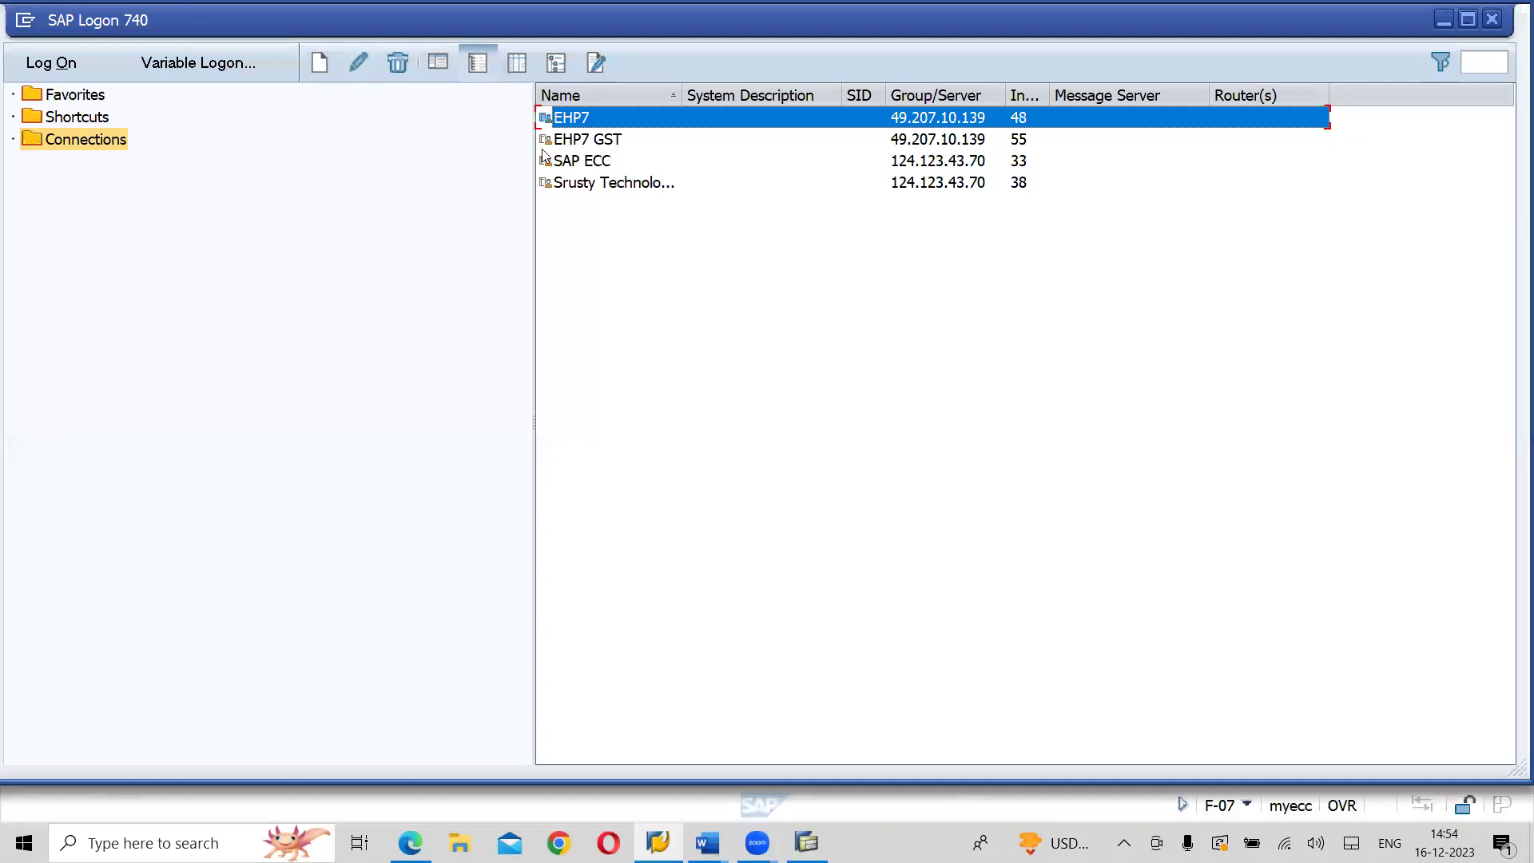
{"action": "left_click", "coordinate": [590, 140]}
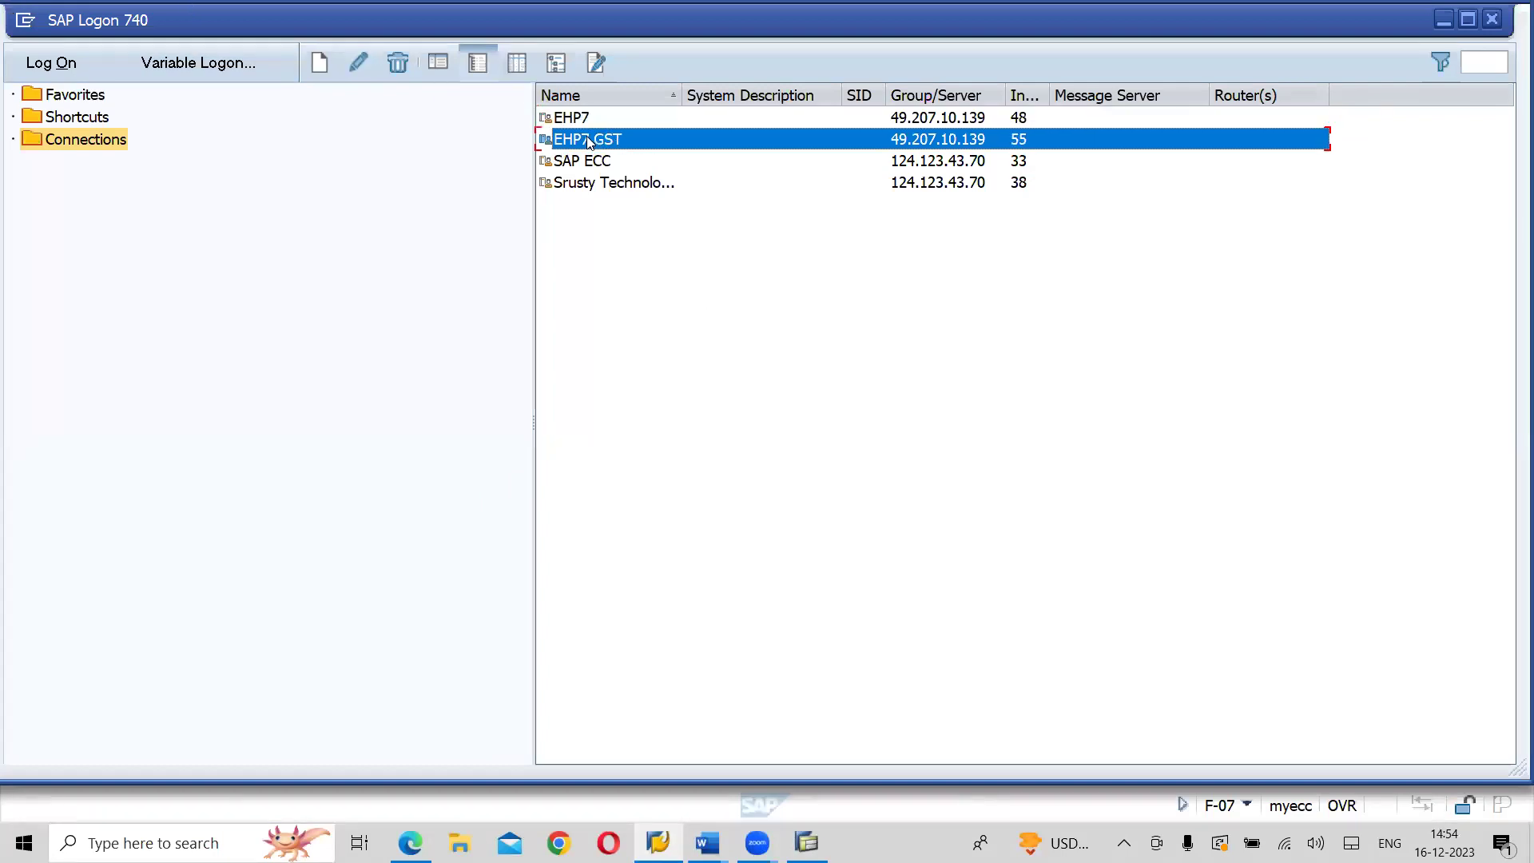
{"action": "double_click", "coordinate": [588, 139]}
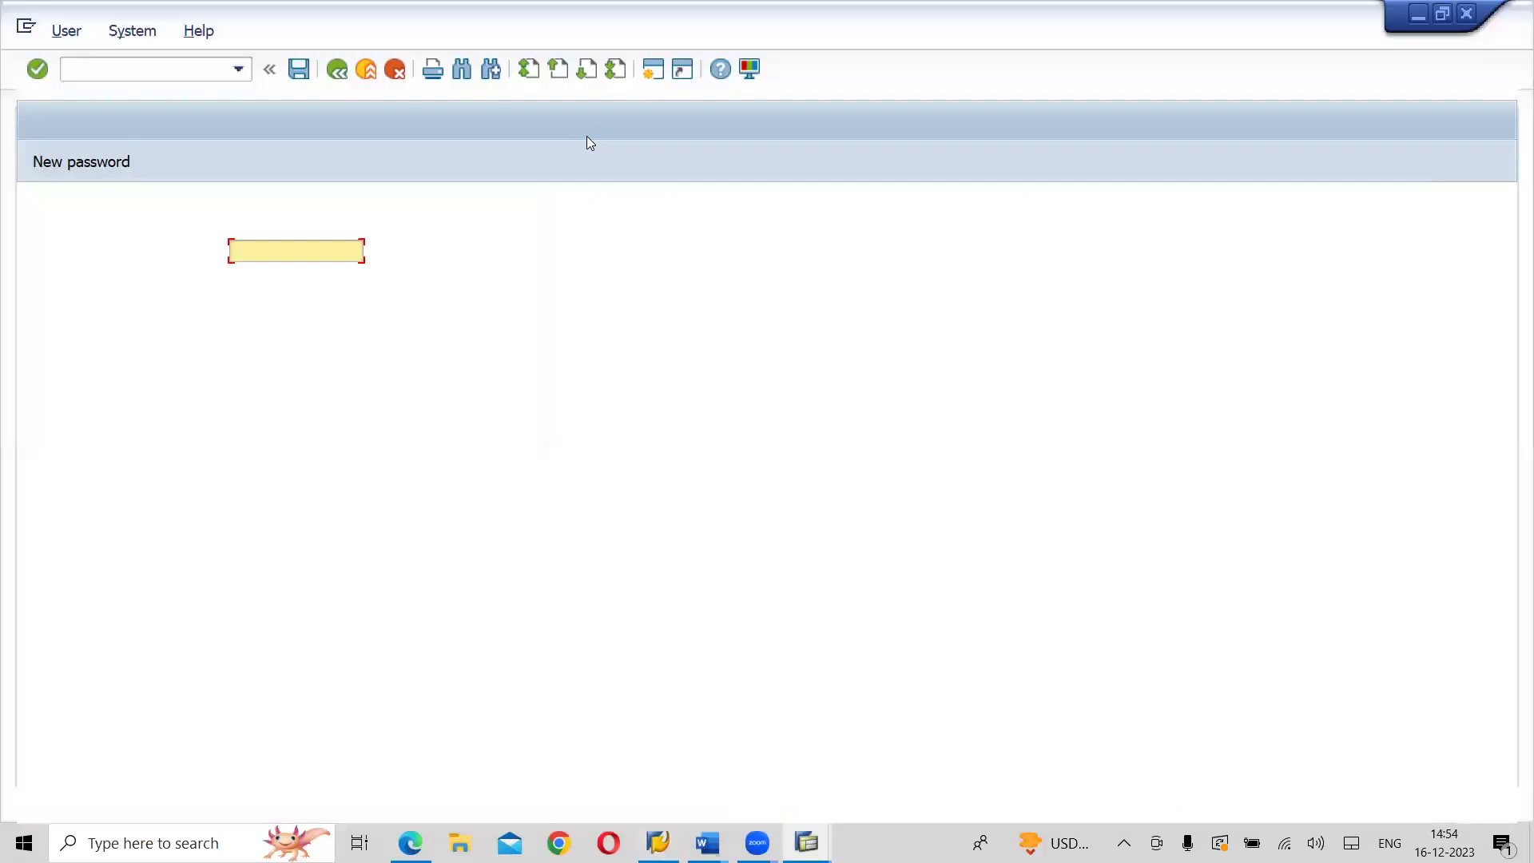
{"action": "key", "text": "Down"}
{"action": "key", "text": "Down"}
{"action": "key", "text": "Return"}
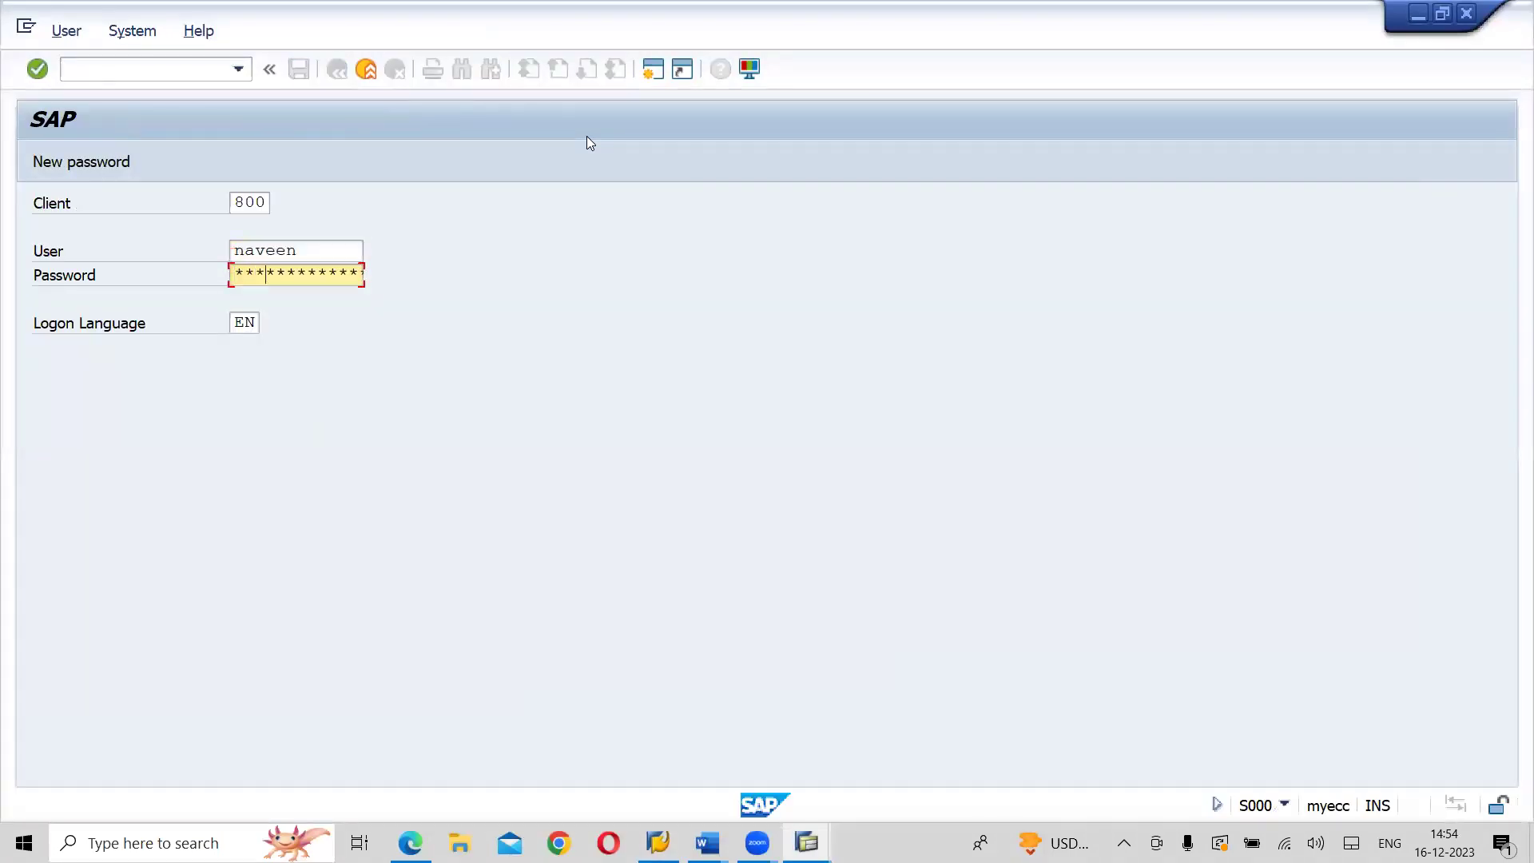
{"action": "key", "text": "Return"}
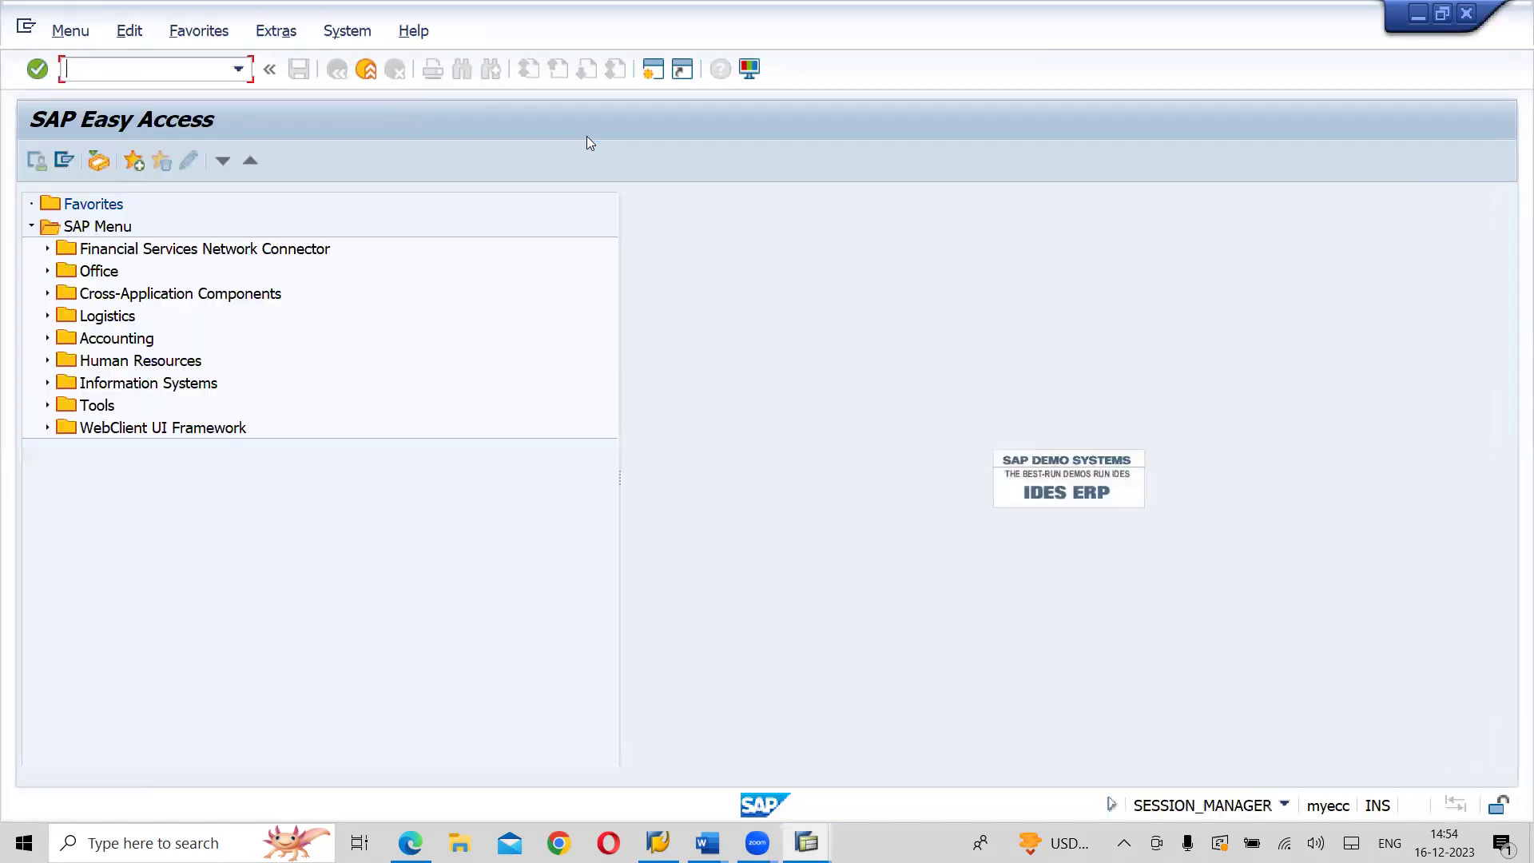
- Run transaction FB03 and enter company code UT01 and fiscal year 2023 as the document keys
{"action": "type", "text": "fb03"}
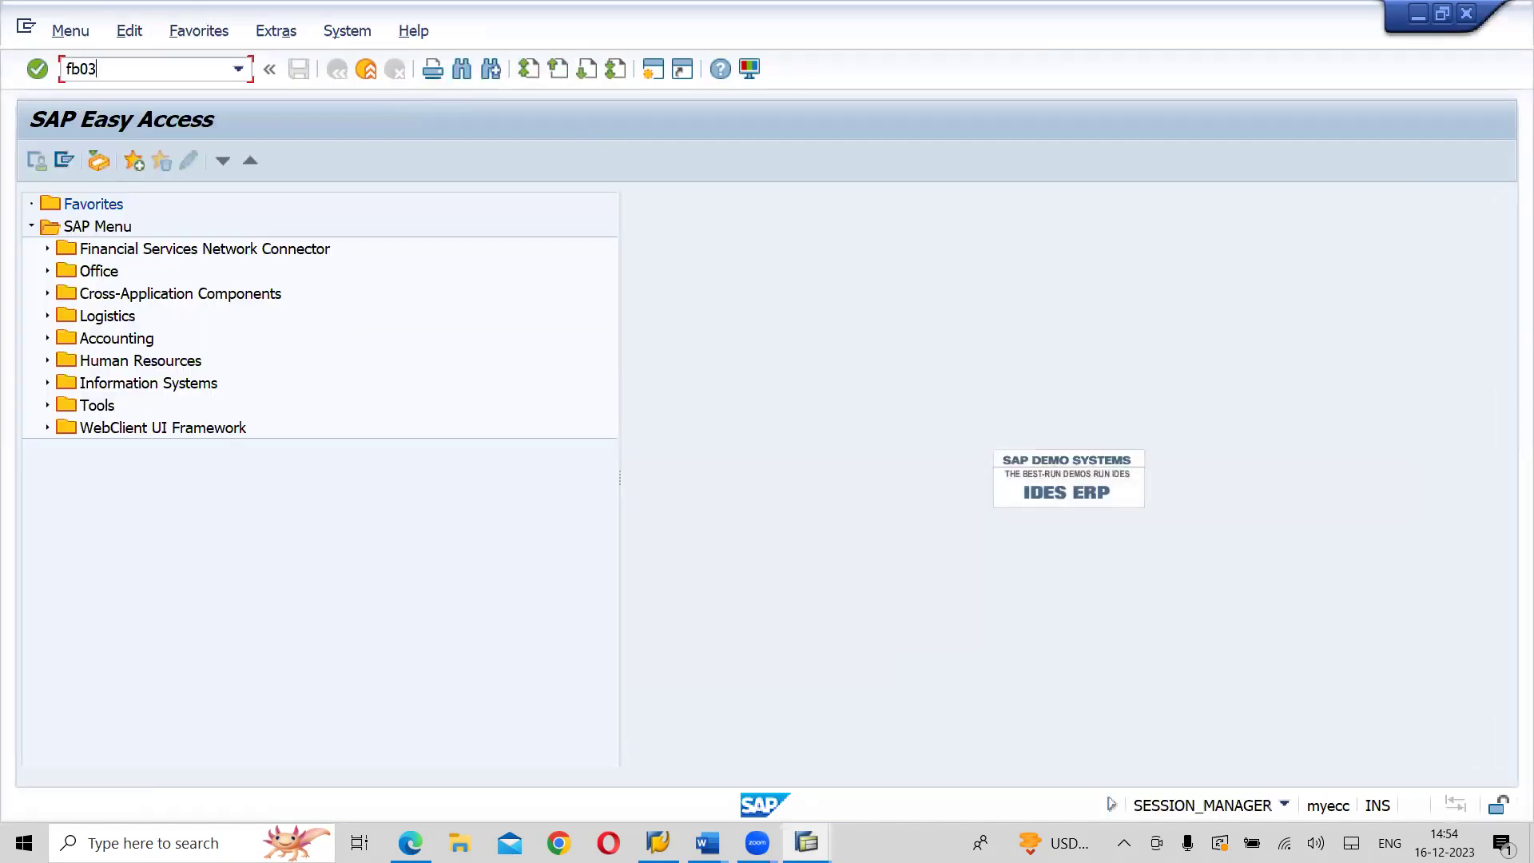
{"action": "key", "text": "Return"}
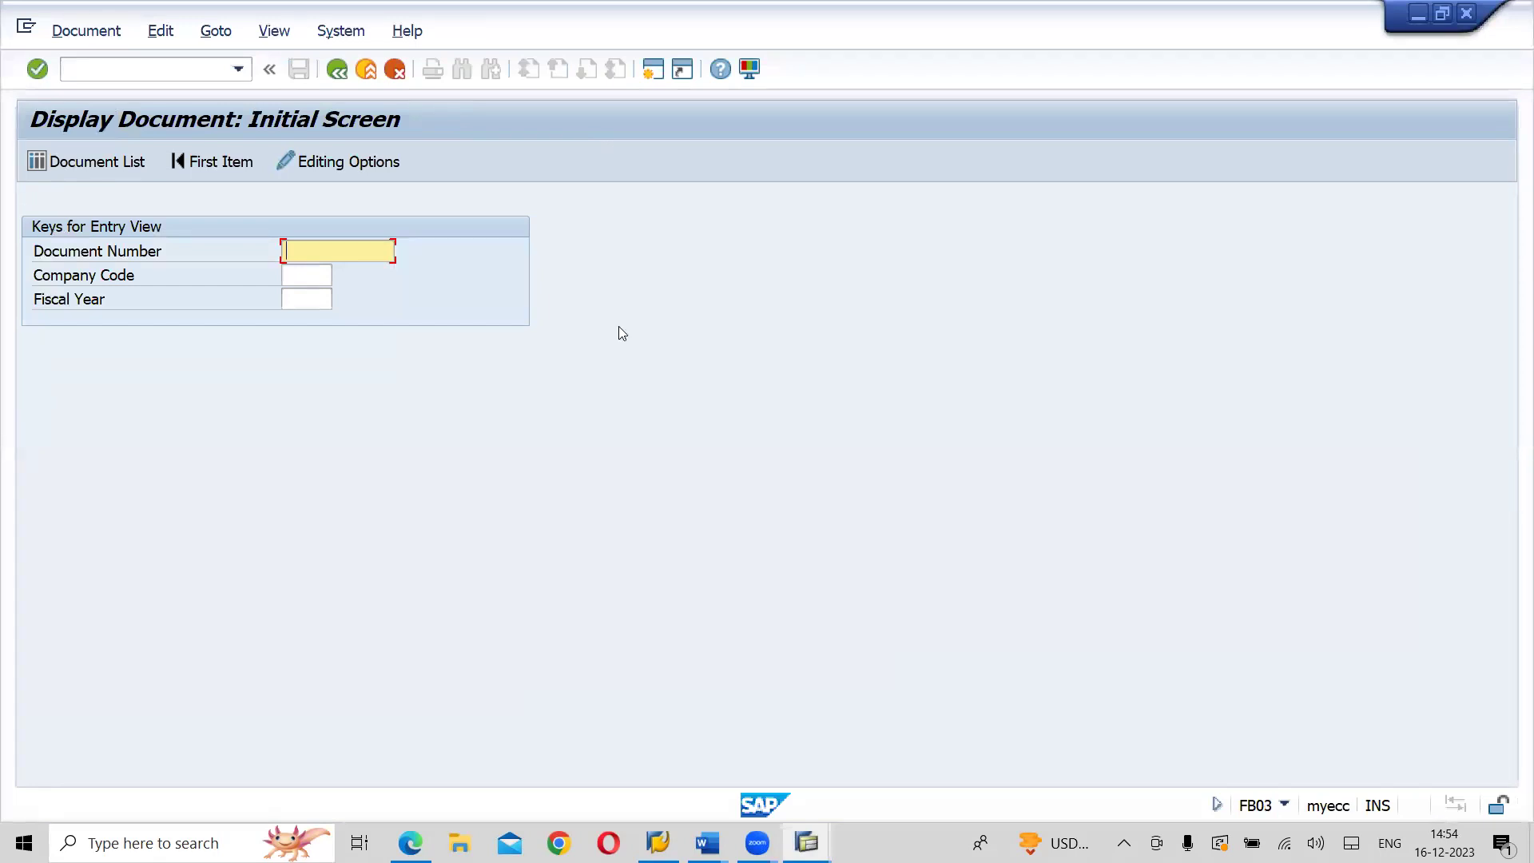
{"action": "key", "text": "Tab"}
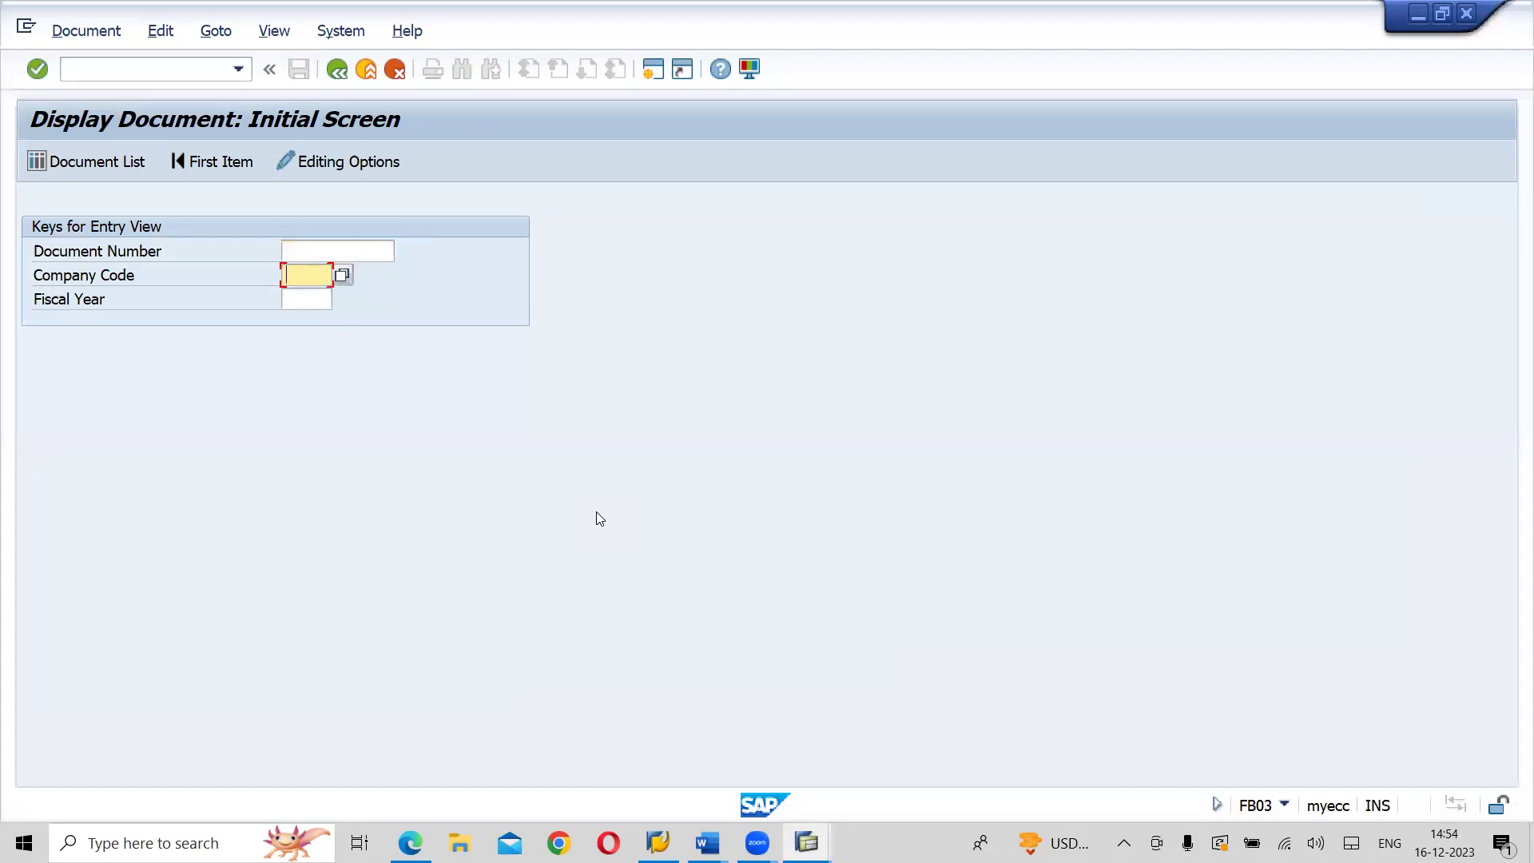
{"action": "key", "text": "Down"}
{"action": "key", "text": "Down"}
{"action": "key", "text": "Down"}
{"action": "key", "text": "Tab"}
{"action": "key", "text": "Down"}
{"action": "key", "text": "Down"}
{"action": "key", "text": "Return"}
{"action": "key", "text": "Return"}
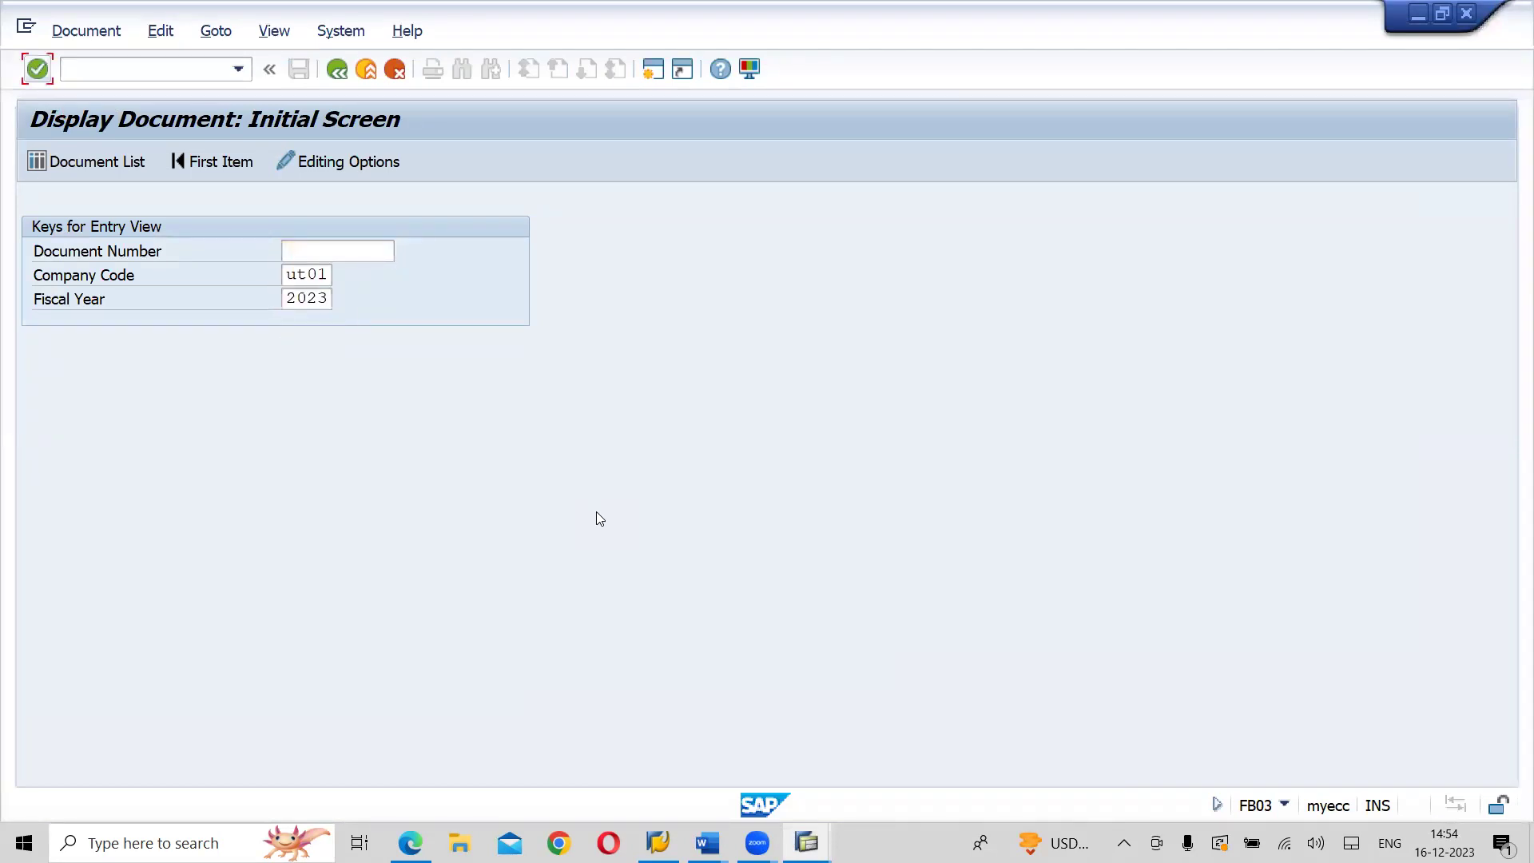
{"action": "key", "text": "Return"}
{"action": "key", "text": "Return"}
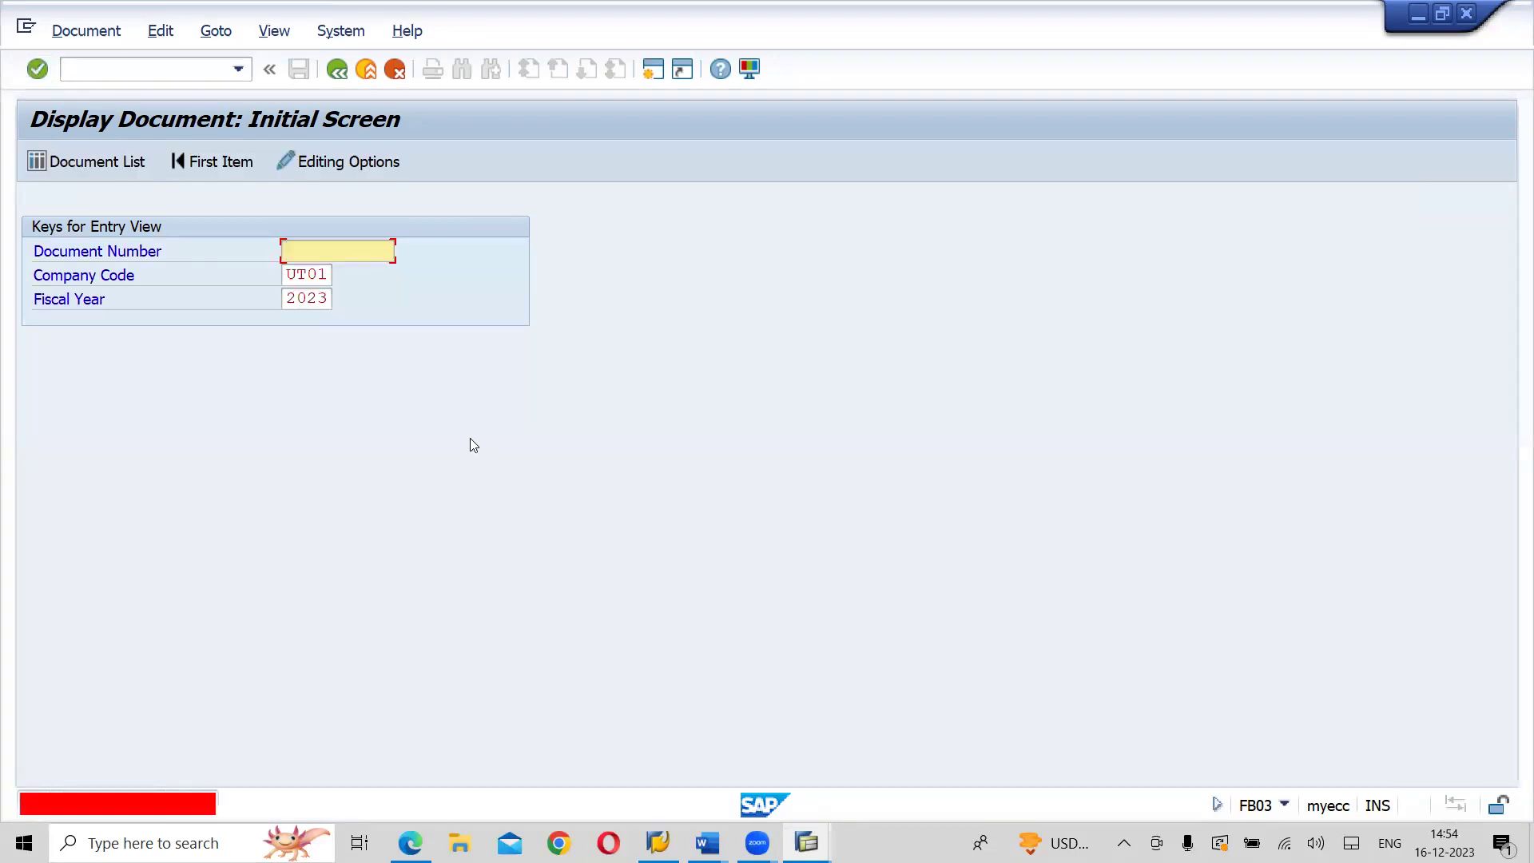
- List the documents of company code UT01, then display the one with reference TEST2 and highlight its document date
{"action": "left_click", "coordinate": [112, 158]}
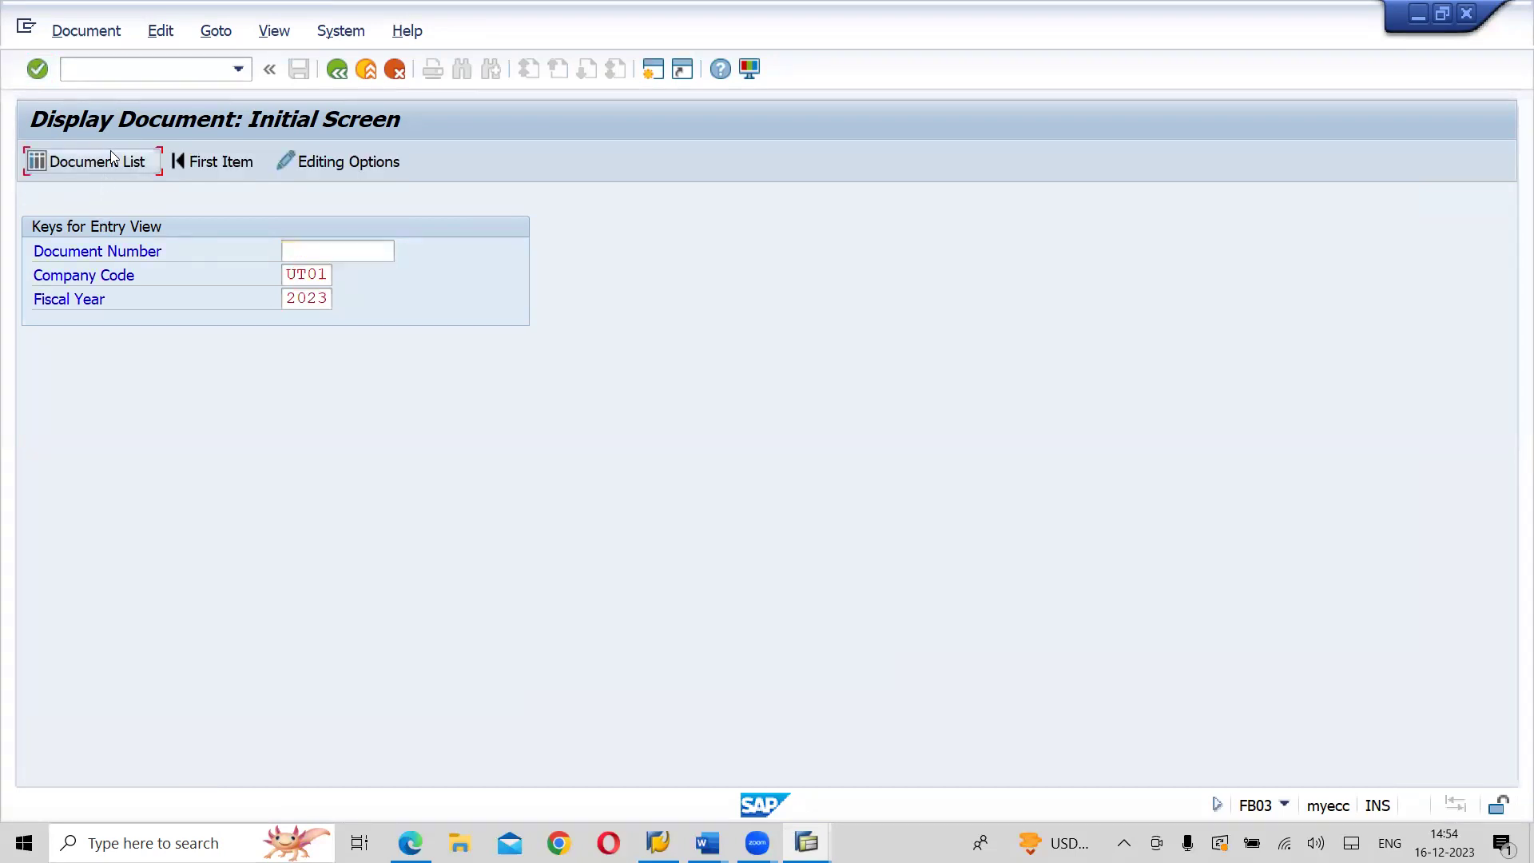
{"action": "left_click", "coordinate": [111, 157]}
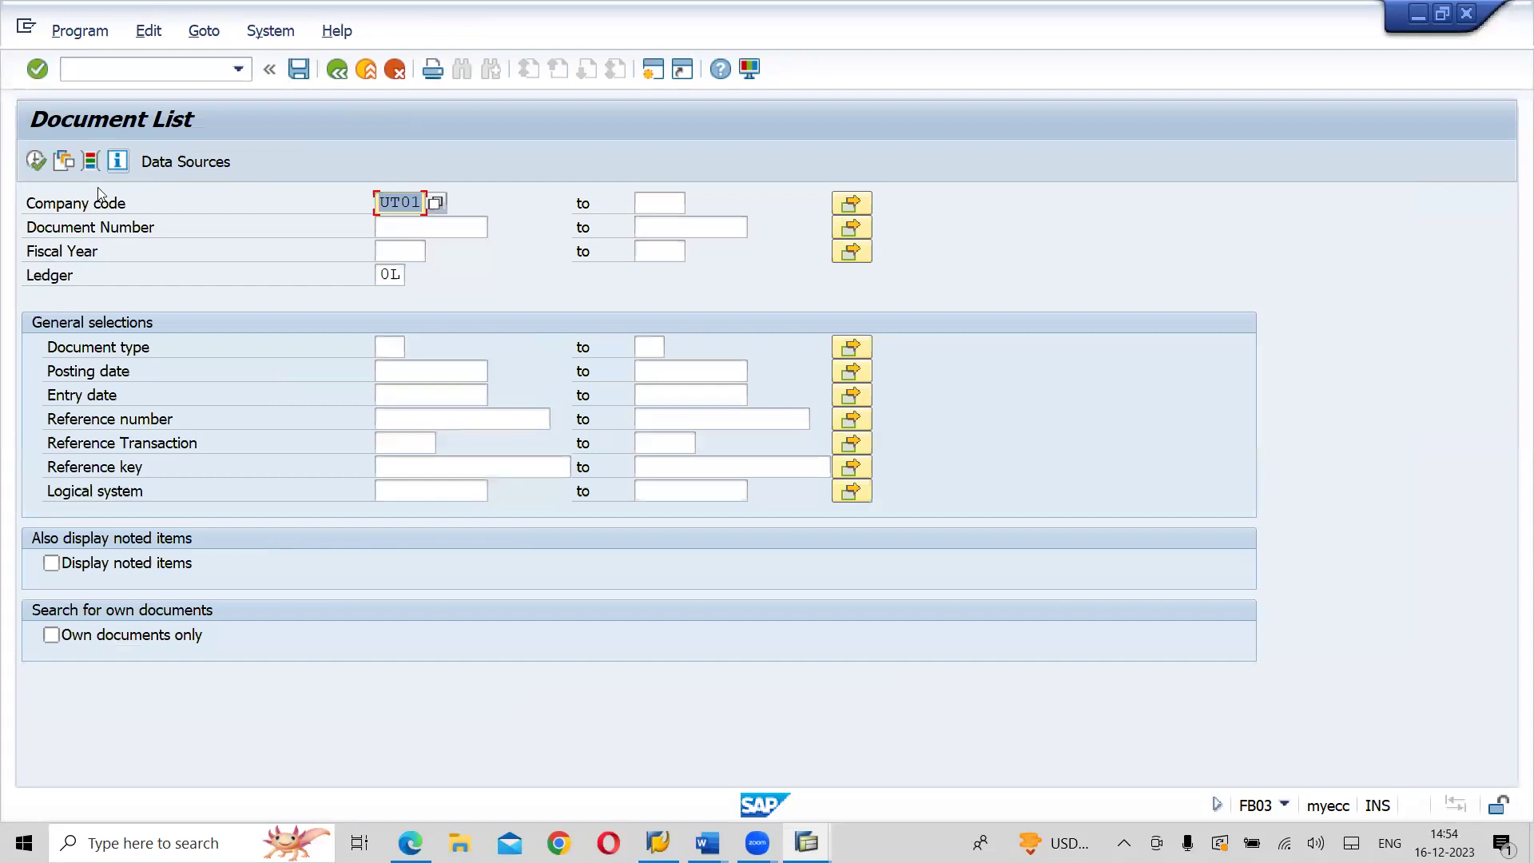
{"action": "left_click", "coordinate": [382, 372]}
{"action": "left_click", "coordinate": [43, 159]}
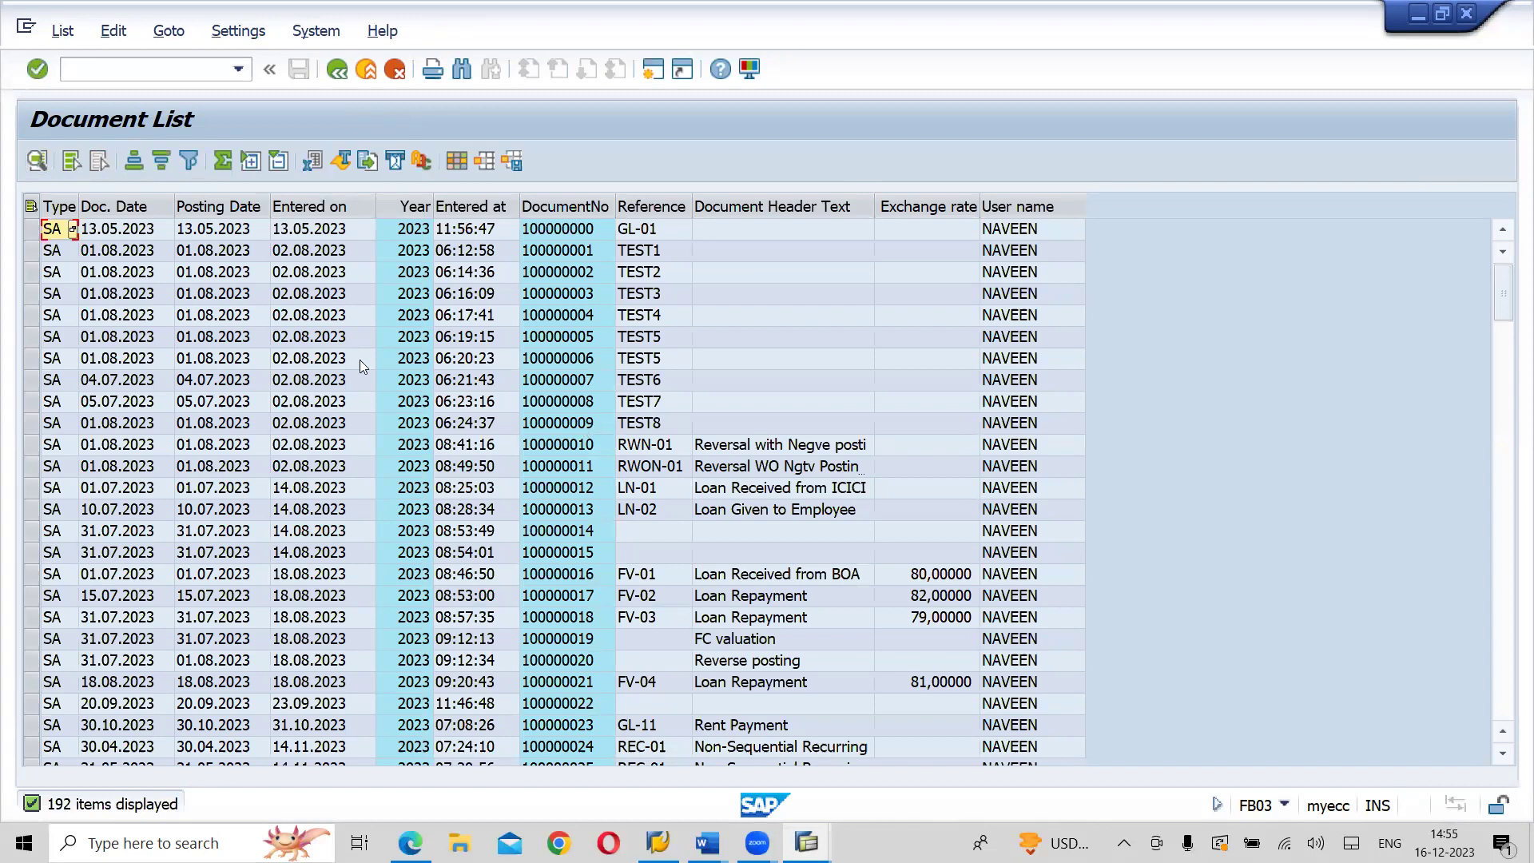
{"action": "double_click", "coordinate": [140, 273]}
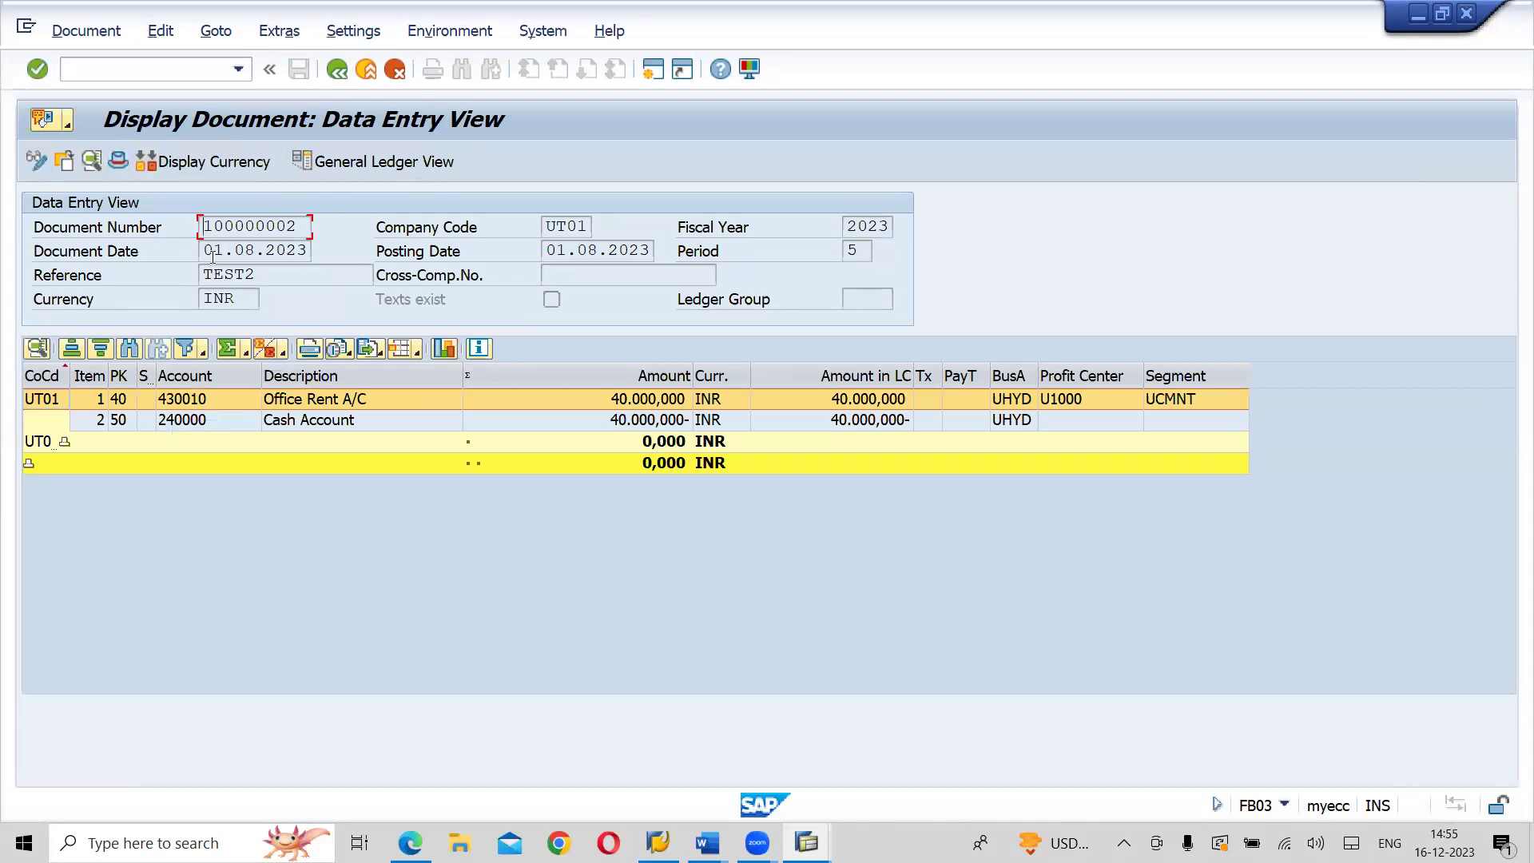
{"action": "left_click_drag", "start_coordinate": [201, 251], "coordinate": [317, 252]}
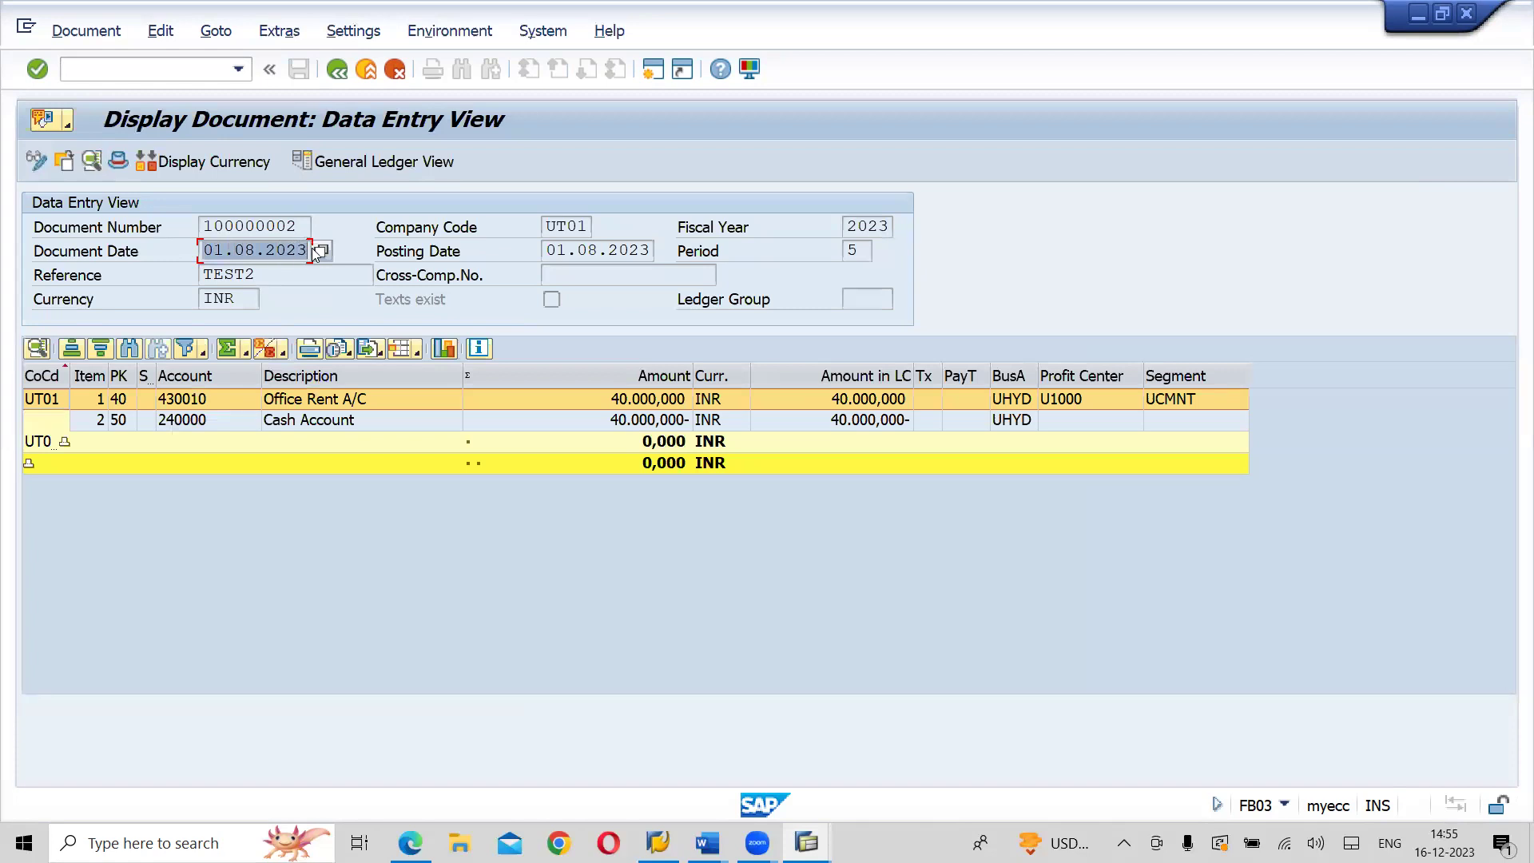
- Open transaction FB50 in a new session for entering a G/L account document
{"action": "left_click", "coordinate": [147, 65]}
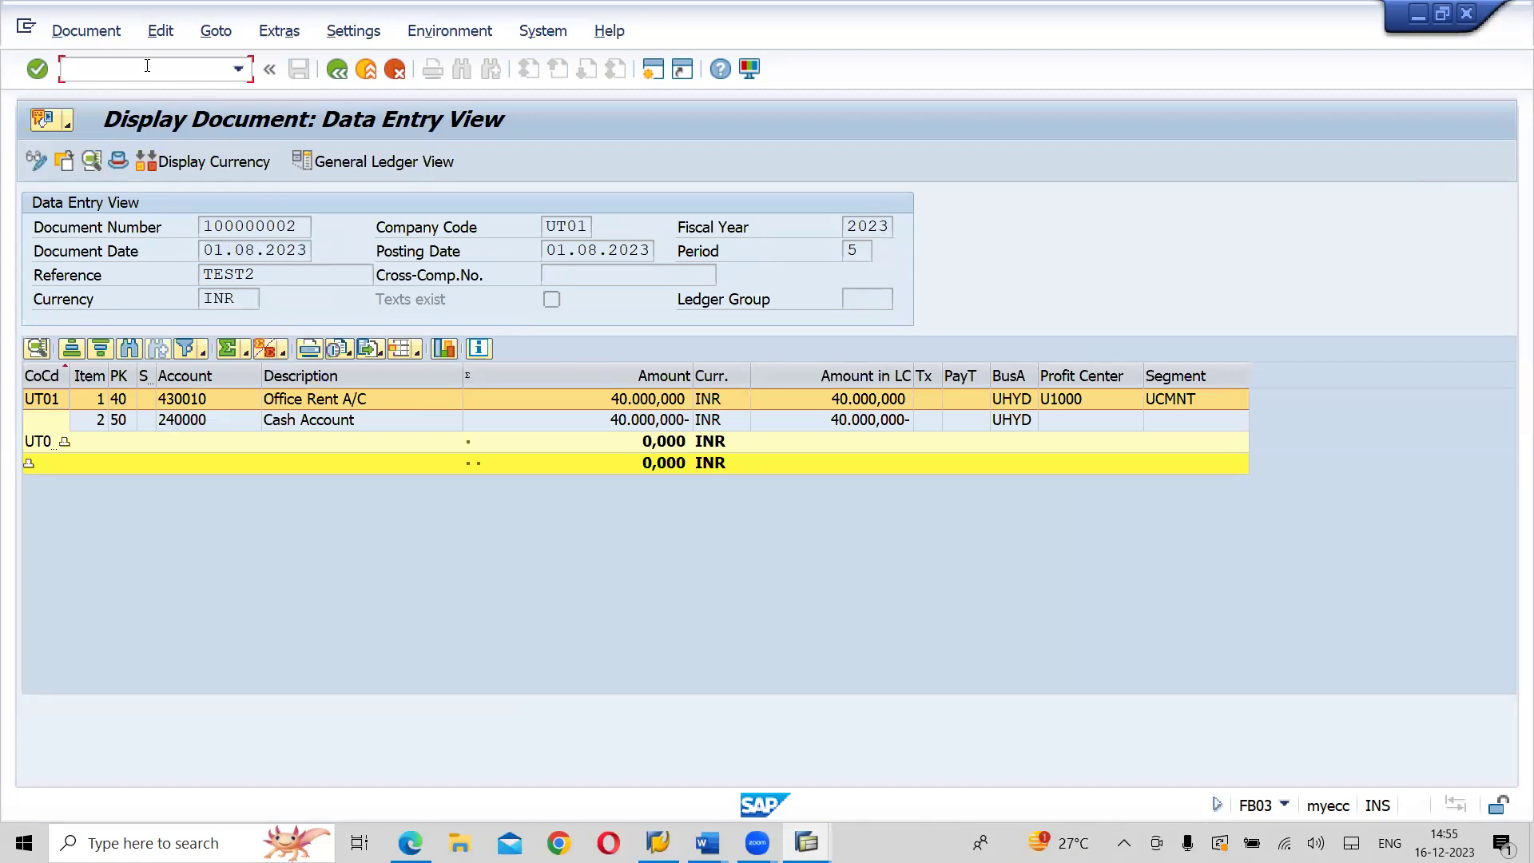
{"action": "type", "text": "/ofb50"}
{"action": "key", "text": "Return"}
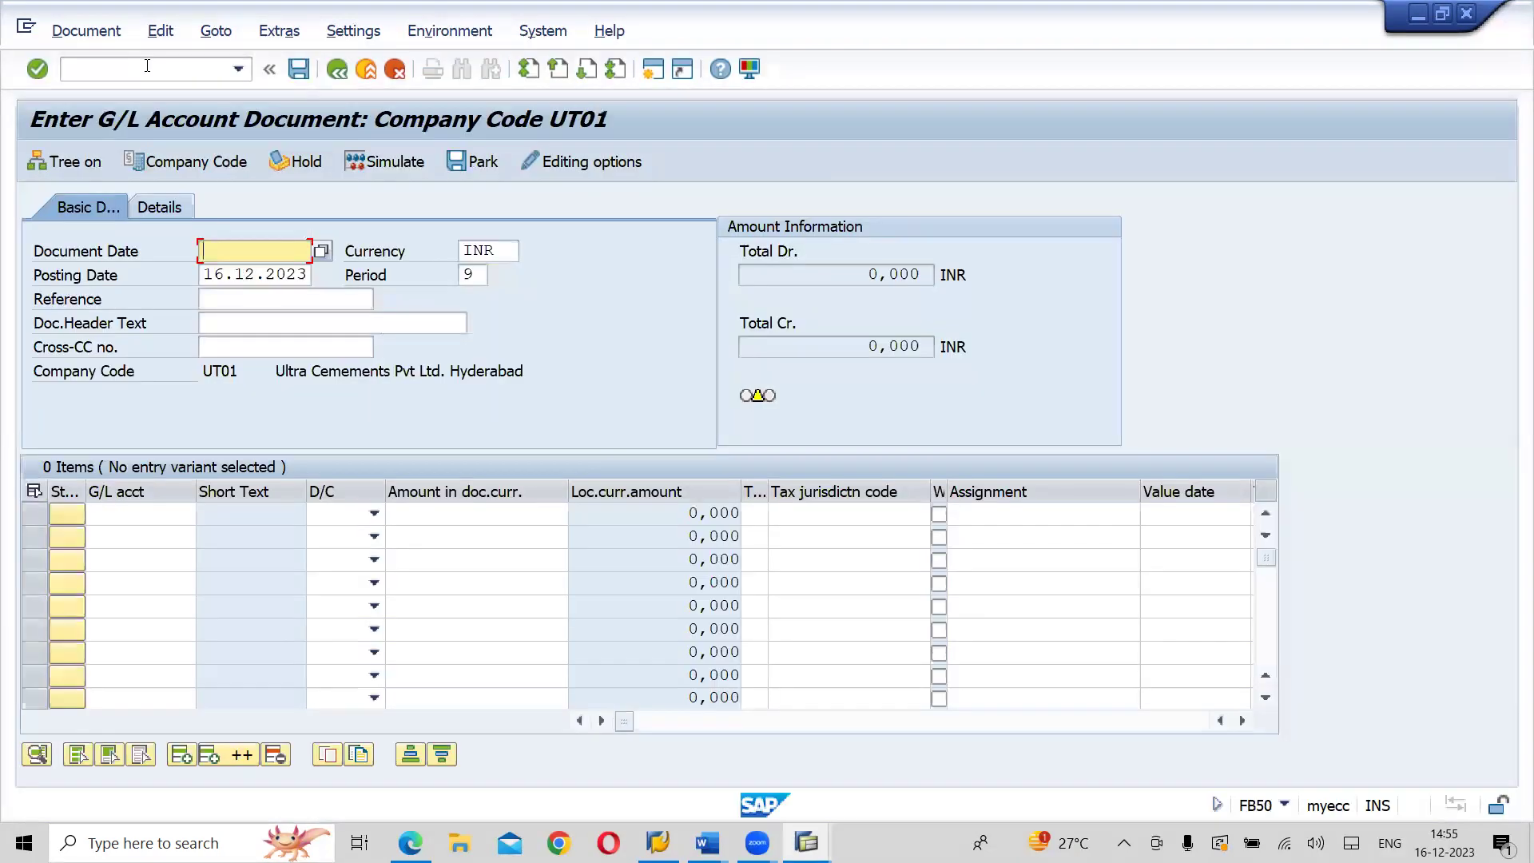
- Fill in the document date of the G/L account document as 16.12.2023
{"action": "type", "text": "1.0"}
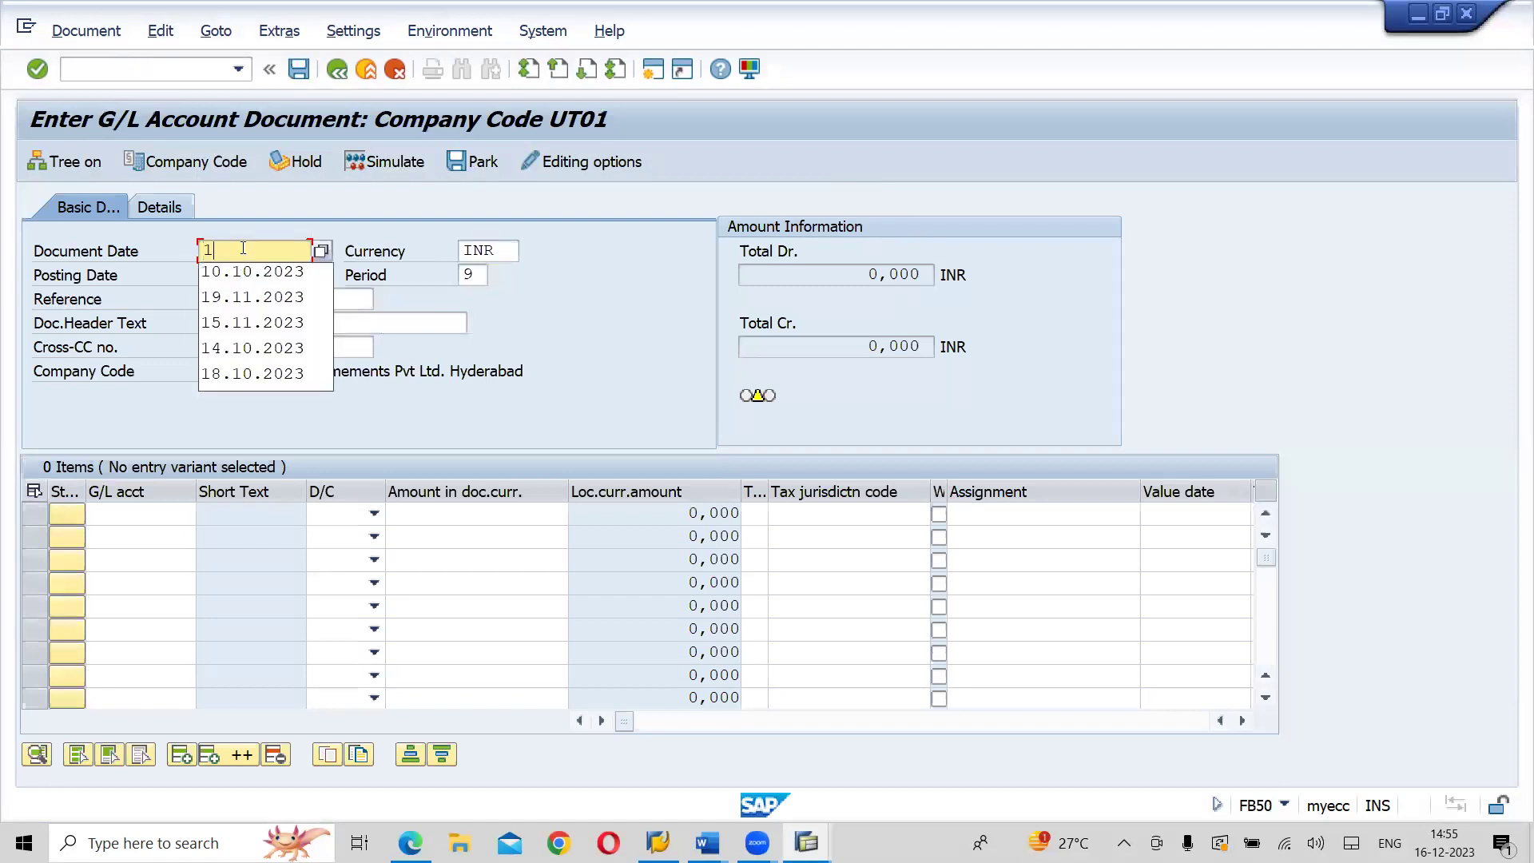
{"action": "key", "text": "BackSpace"}
{"action": "key", "text": "BackSpace"}
{"action": "key", "text": "BackSpace"}
{"action": "key", "text": "Escape"}
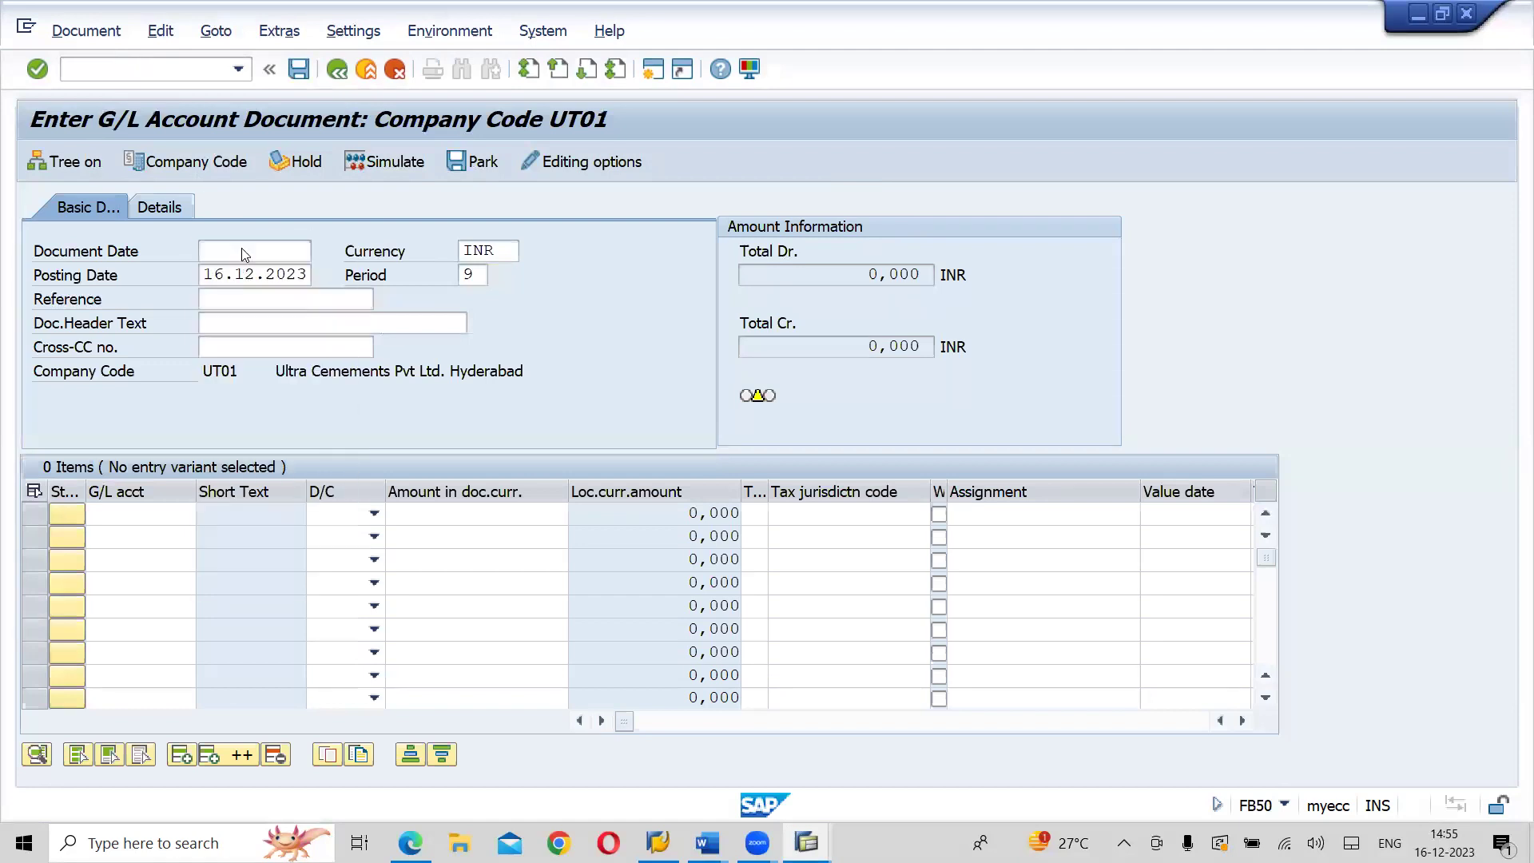
{"action": "key", "text": "F4"}
{"action": "key", "text": "Return"}
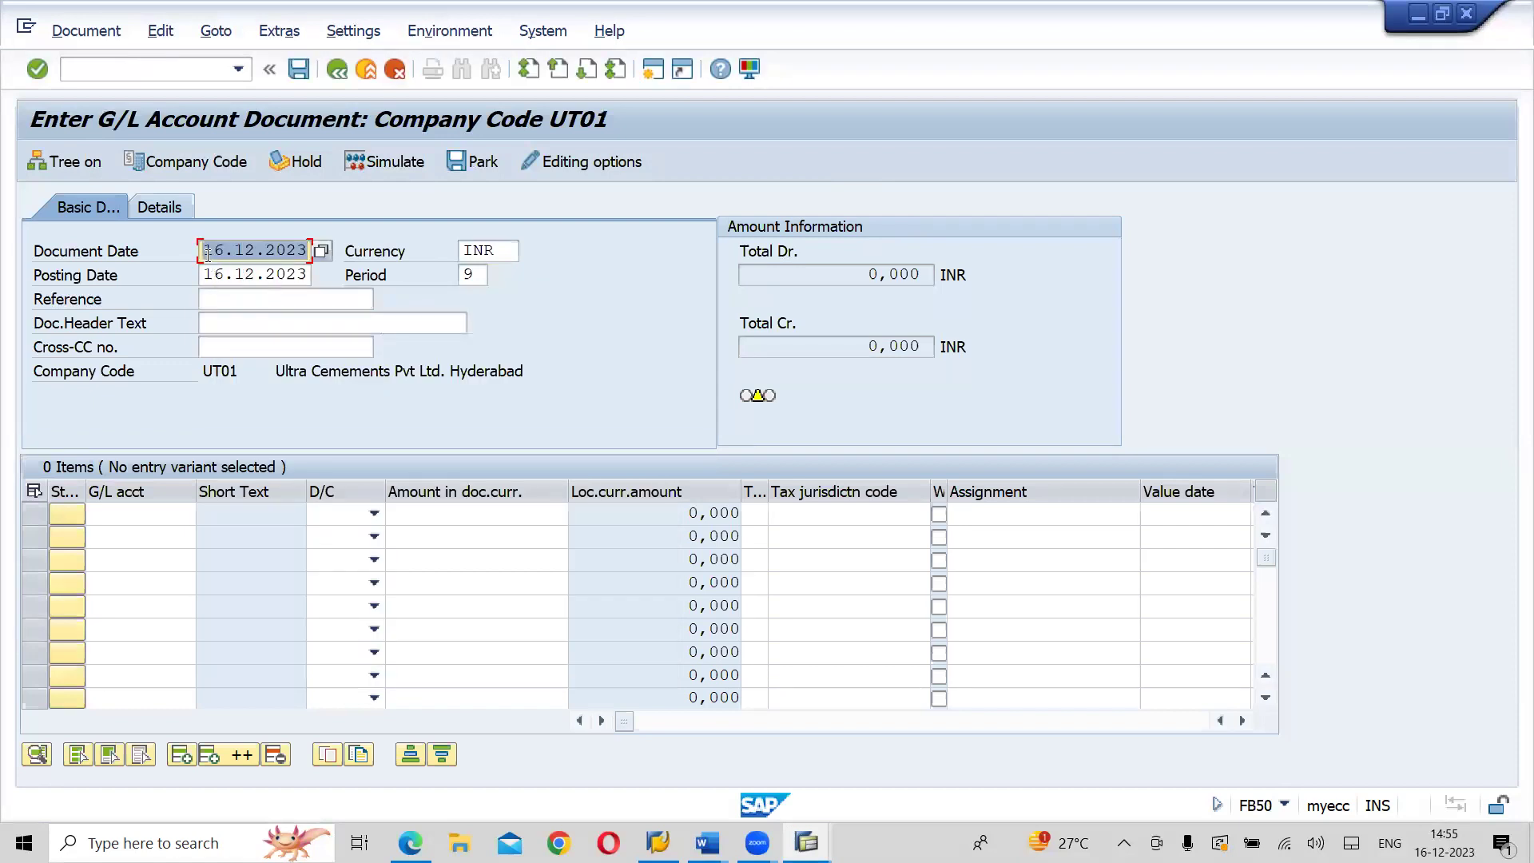
- Change both the document date and the posting date to 15.12.2023
{"action": "left_click_drag", "start_coordinate": [210, 249], "coordinate": [280, 334]}
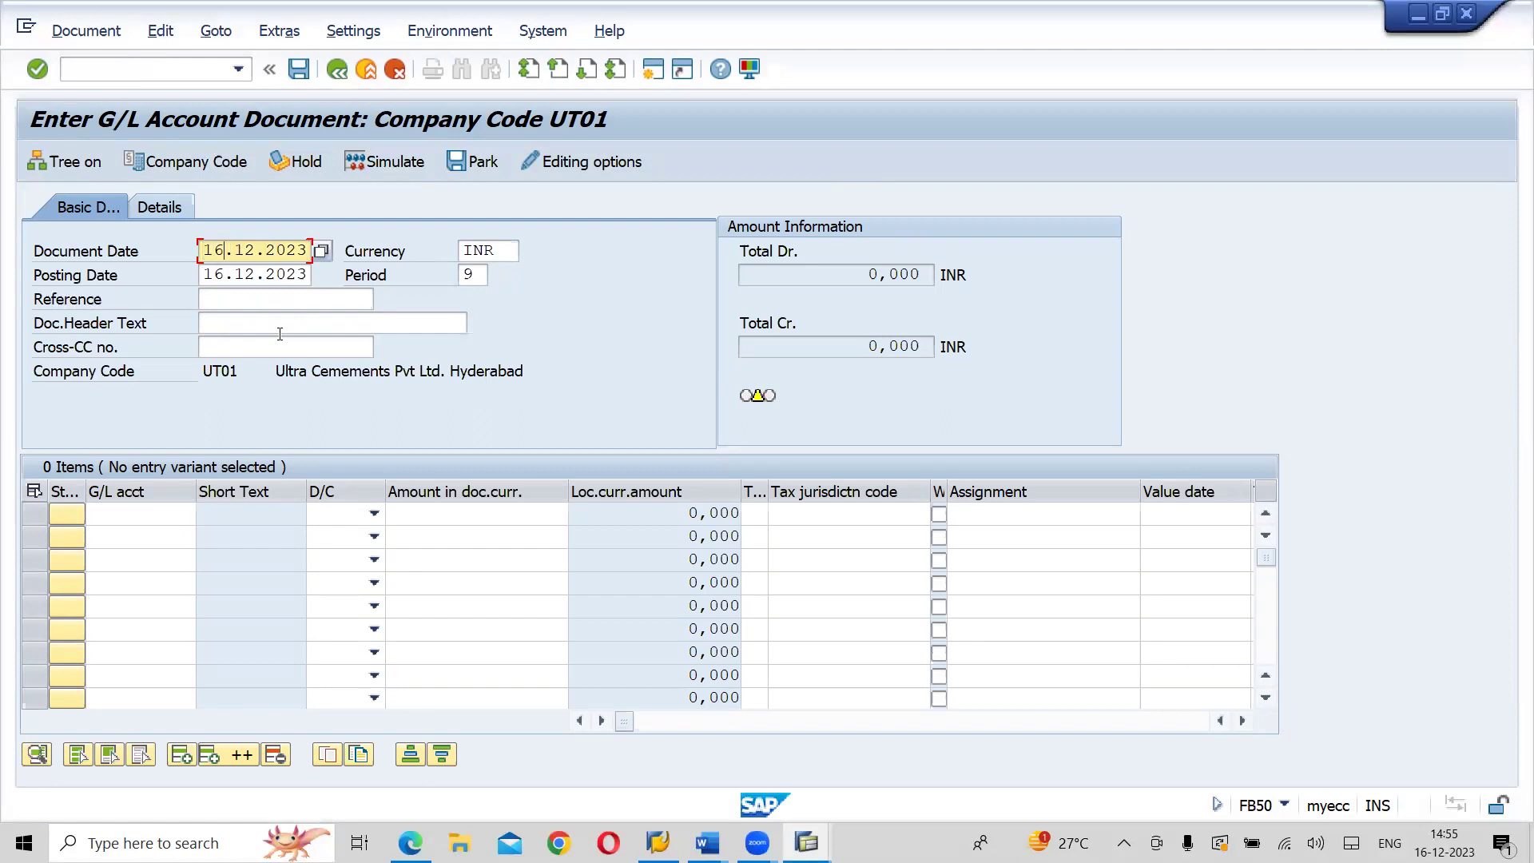
{"action": "key", "text": "BackSpace"}
{"action": "type", "text": "5"}
{"action": "left_click", "coordinate": [224, 276]}
{"action": "key", "text": "BackSpace"}
{"action": "type", "text": "5"}
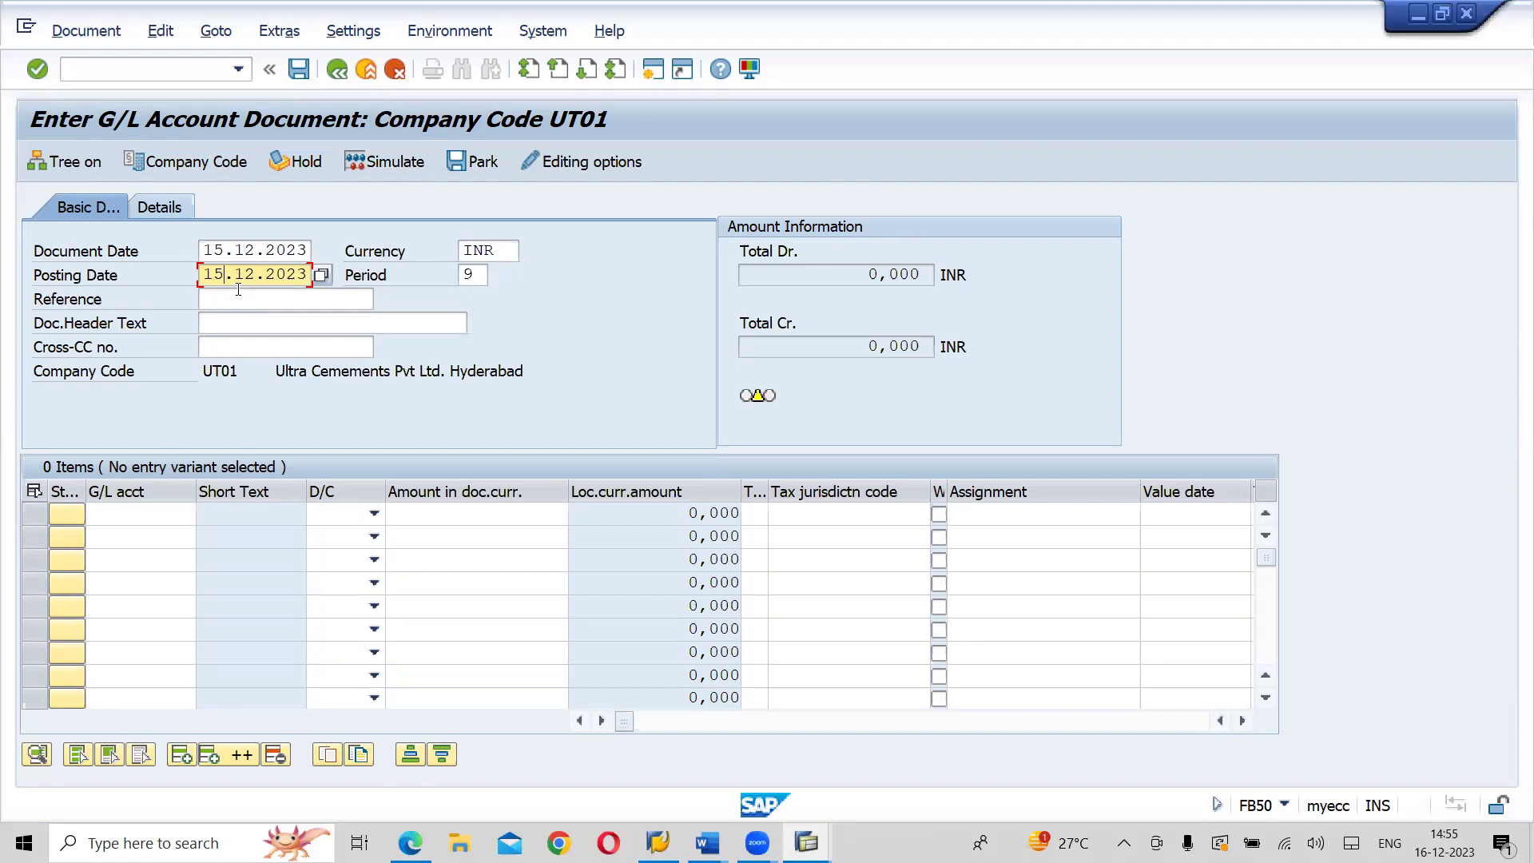
- Switch back to the displayed TEST2 document, show its document header and highlight the entry date
{"action": "key", "text": "alt+Tab"}
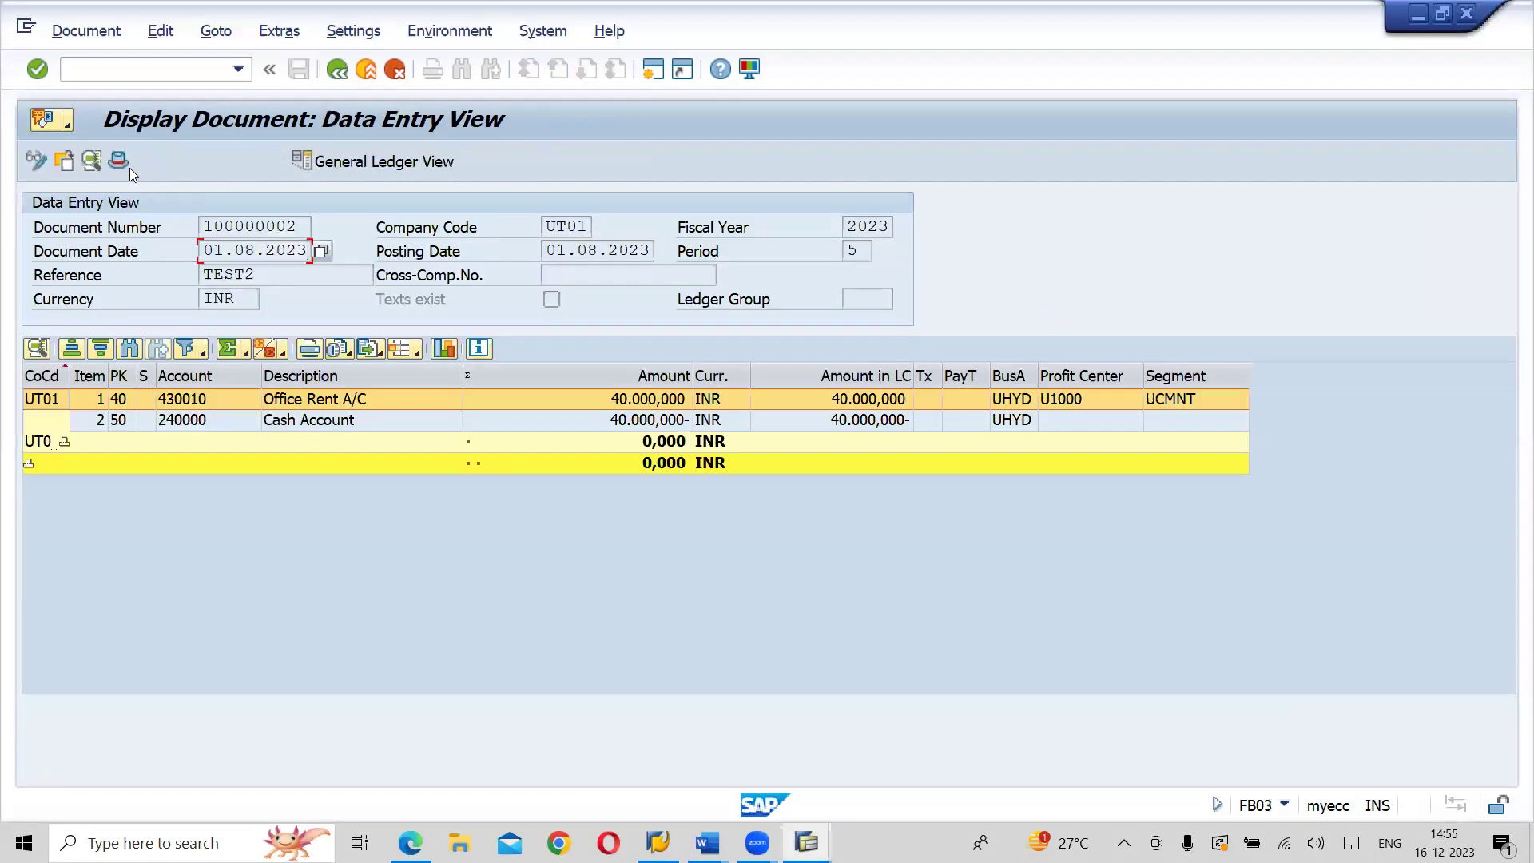
{"action": "left_click", "coordinate": [116, 167]}
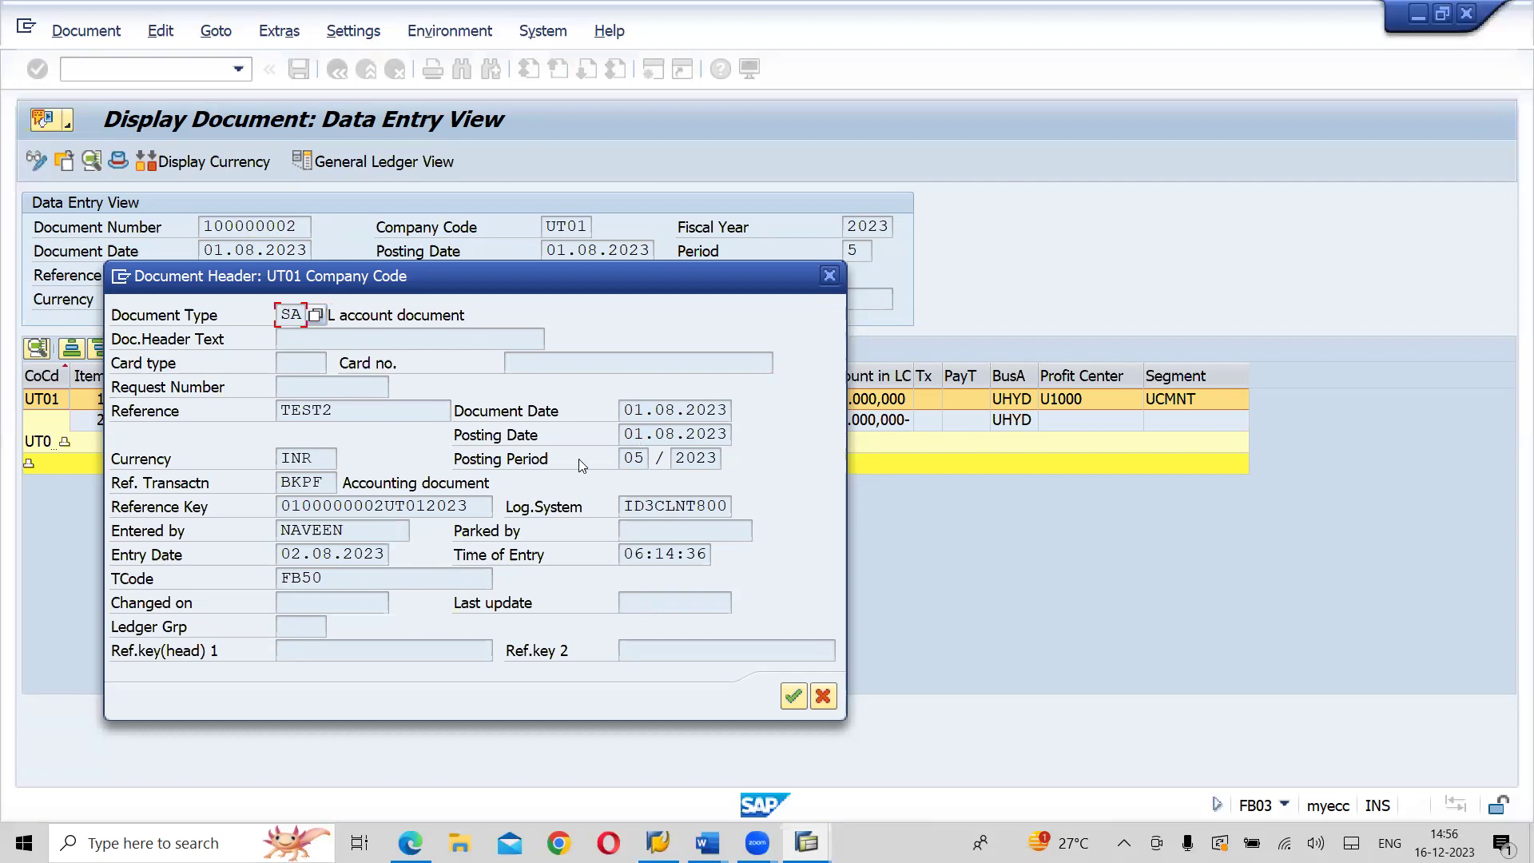
{"action": "left_click_drag", "start_coordinate": [281, 553], "coordinate": [413, 555]}
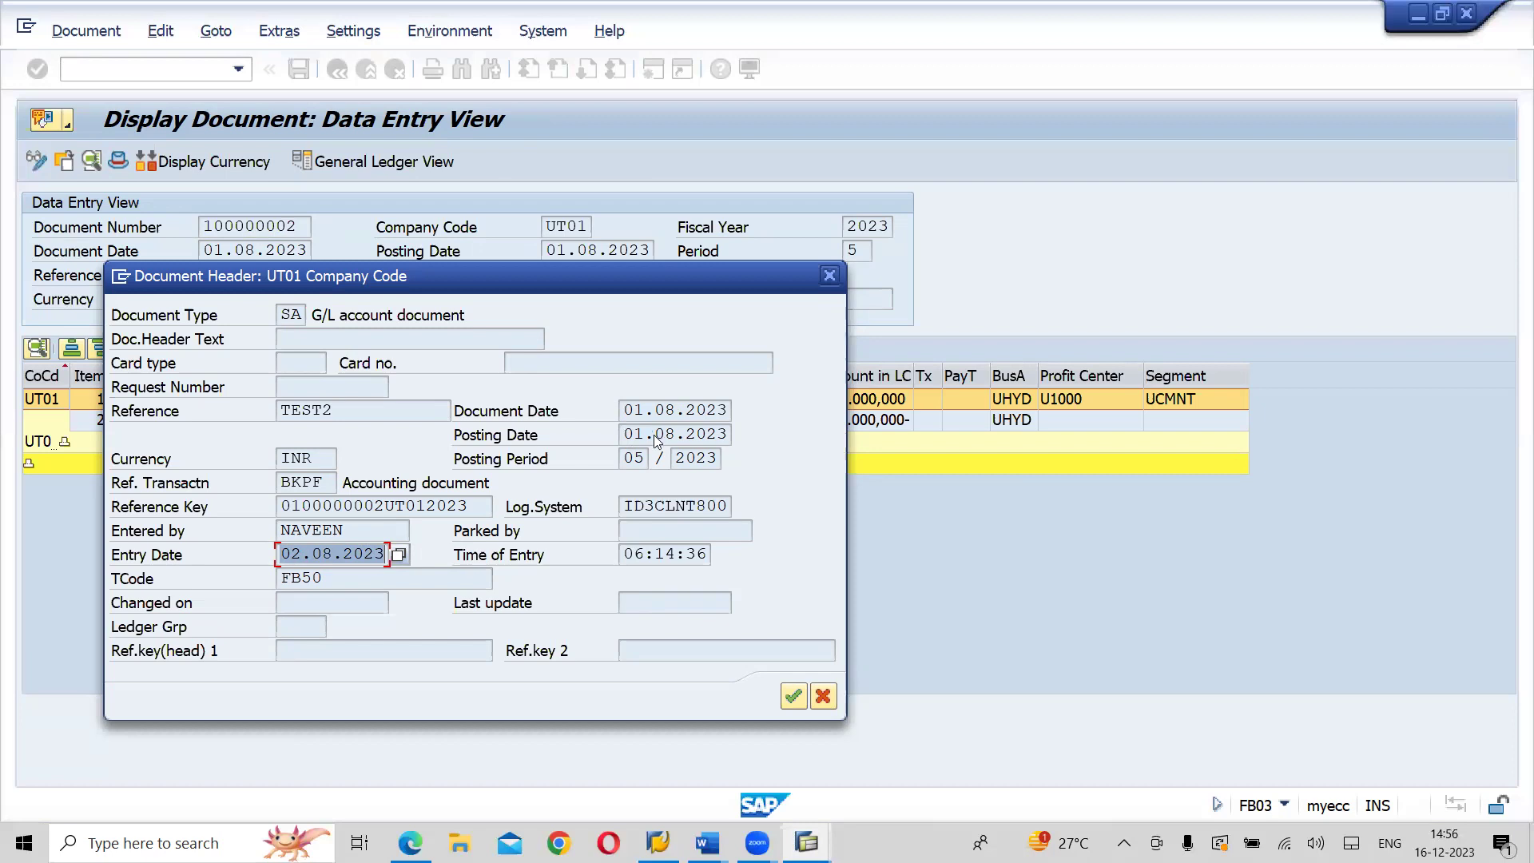
- Return to the FB50 entry screen and set the document date to 01.08.2023
{"action": "key", "text": "alt+Tab"}
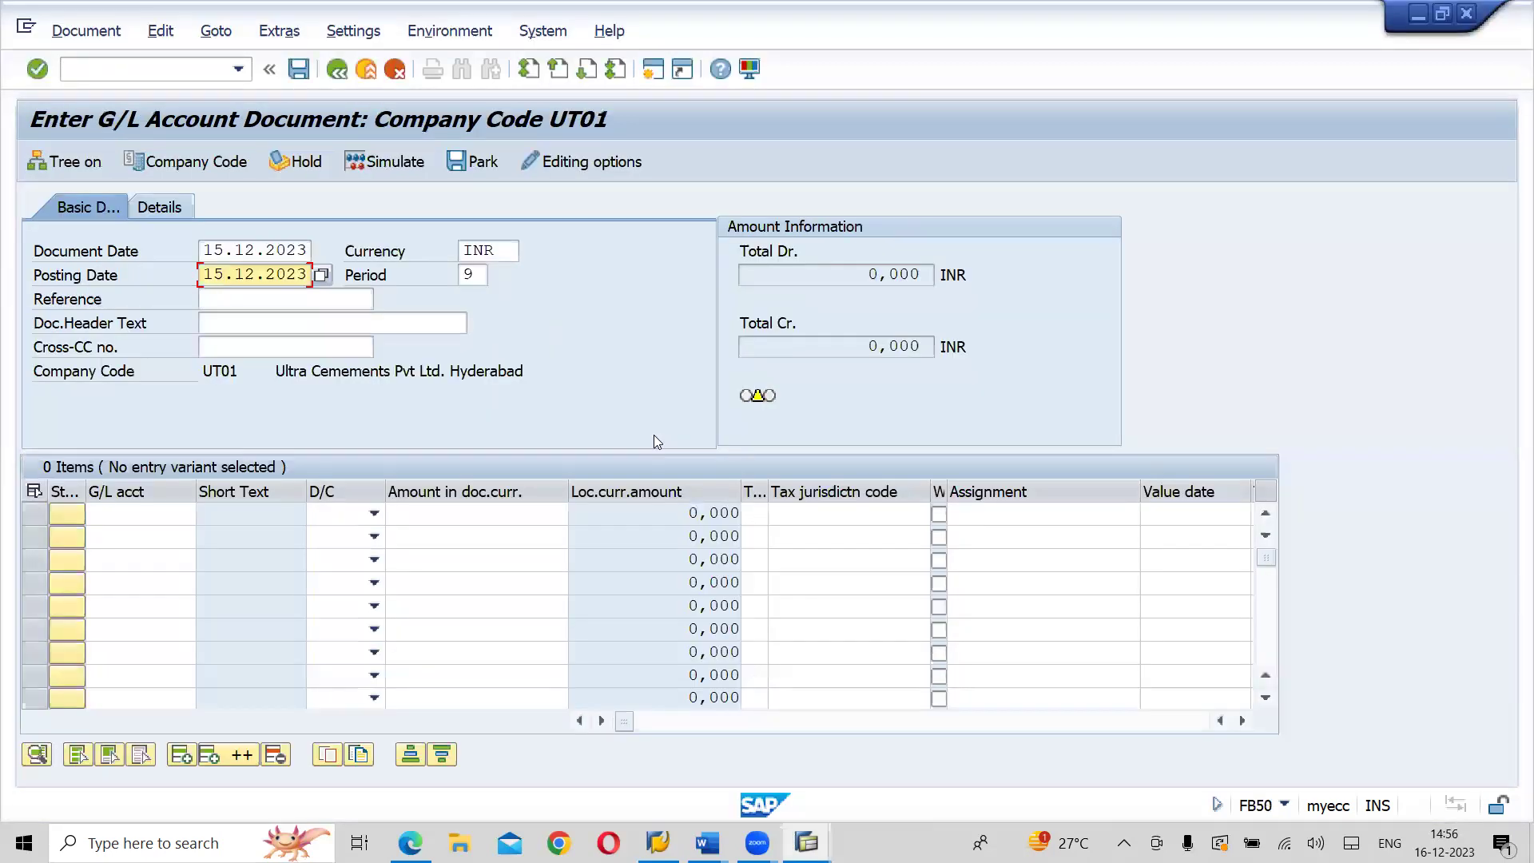
{"action": "key", "text": "shift+Tab"}
{"action": "key", "text": "shift+Tab"}
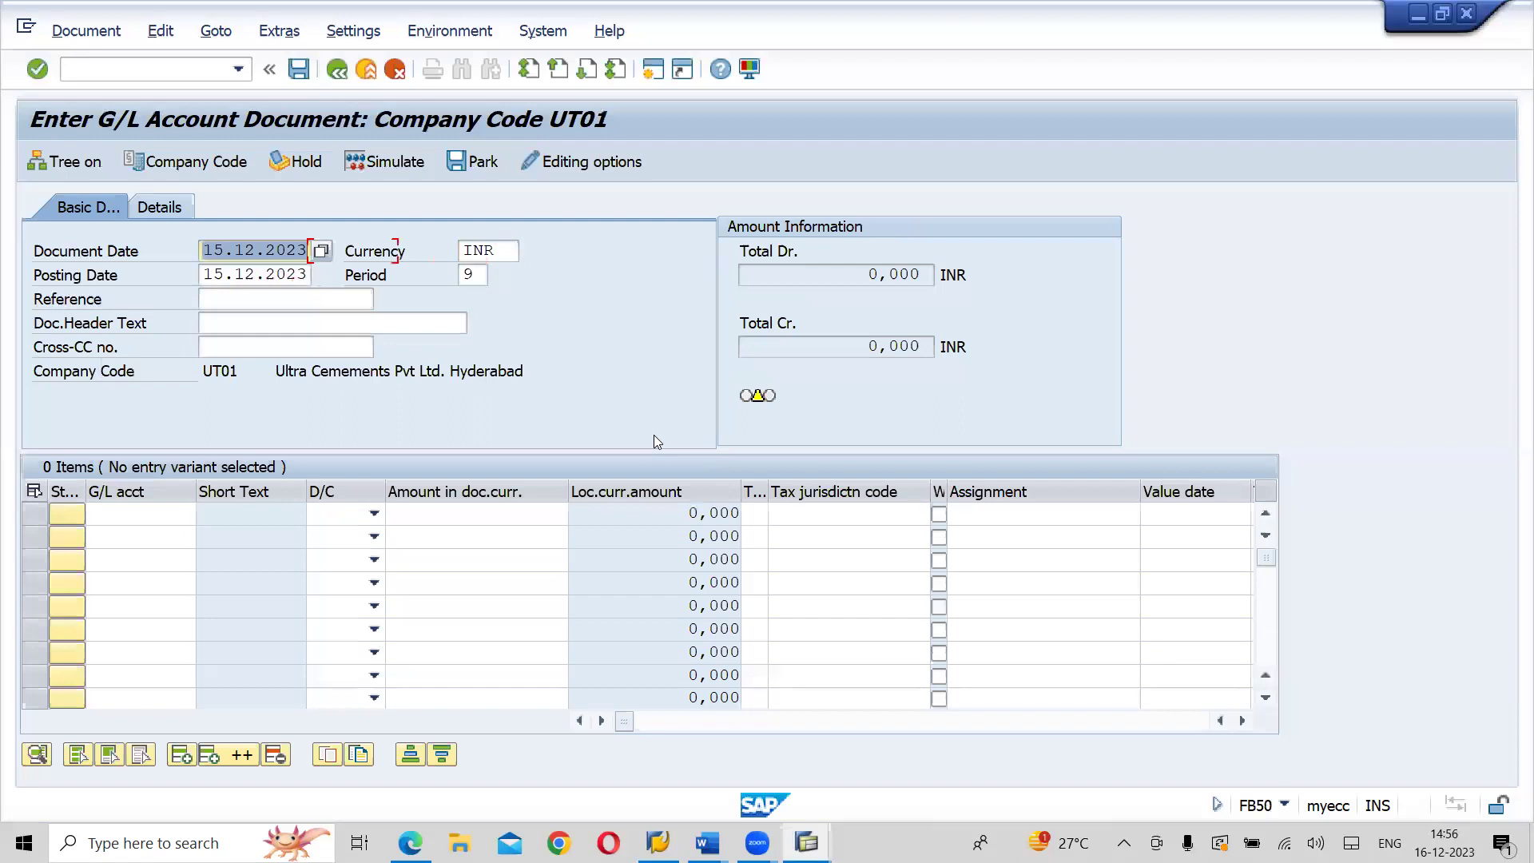
{"action": "type", "text": "01.0"}
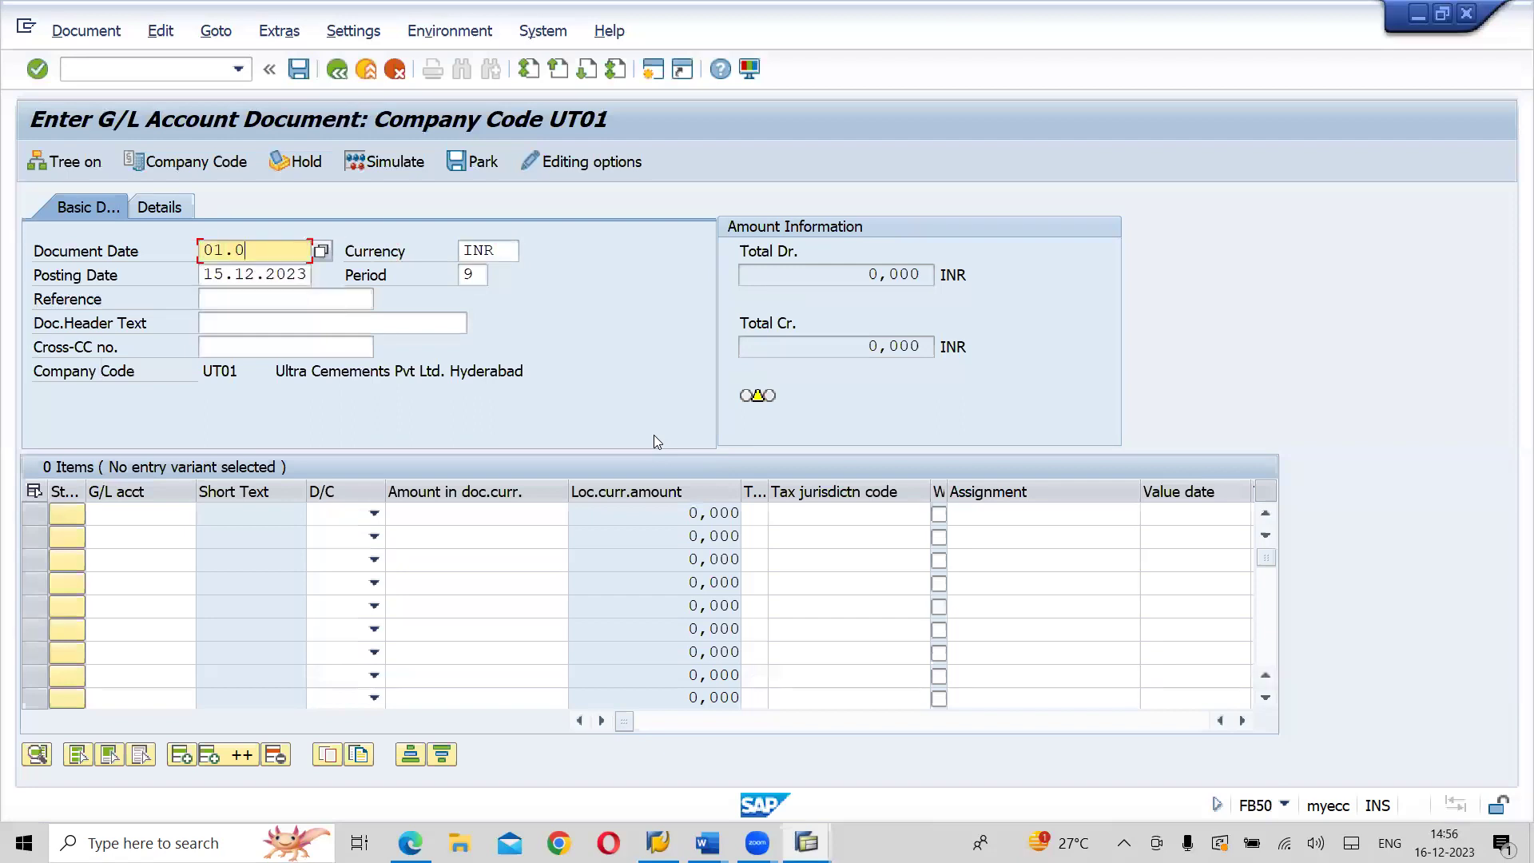
{"action": "type", "text": "8.2023"}
- Set the posting date to 01.08.2023 and compare it with the header of the displayed TEST2 document
{"action": "key", "text": "Down"}
{"action": "key", "text": "BackSpace"}
{"action": "key", "text": "BackSpace"}
{"action": "key", "text": "BackSpace"}
{"action": "key", "text": "BackSpace"}
{"action": "key", "text": "BackSpace"}
{"action": "key", "text": "BackSpace"}
{"action": "key", "text": "BackSpace"}
{"action": "key", "text": "BackSpace"}
{"action": "key", "text": "BackSpace"}
{"action": "key", "text": "BackSpace"}
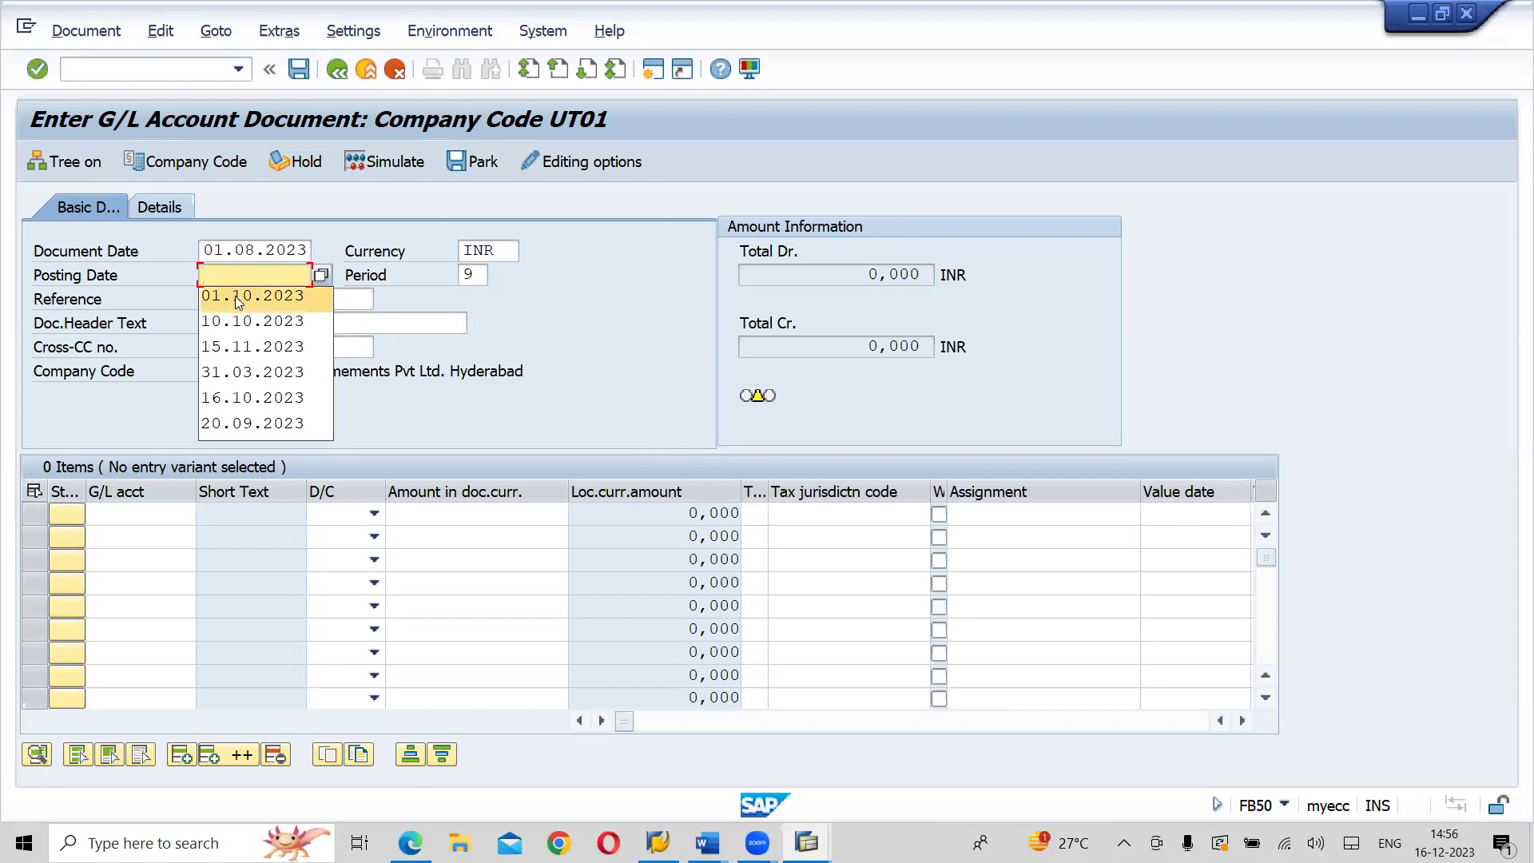
{"action": "left_click", "coordinate": [581, 319]}
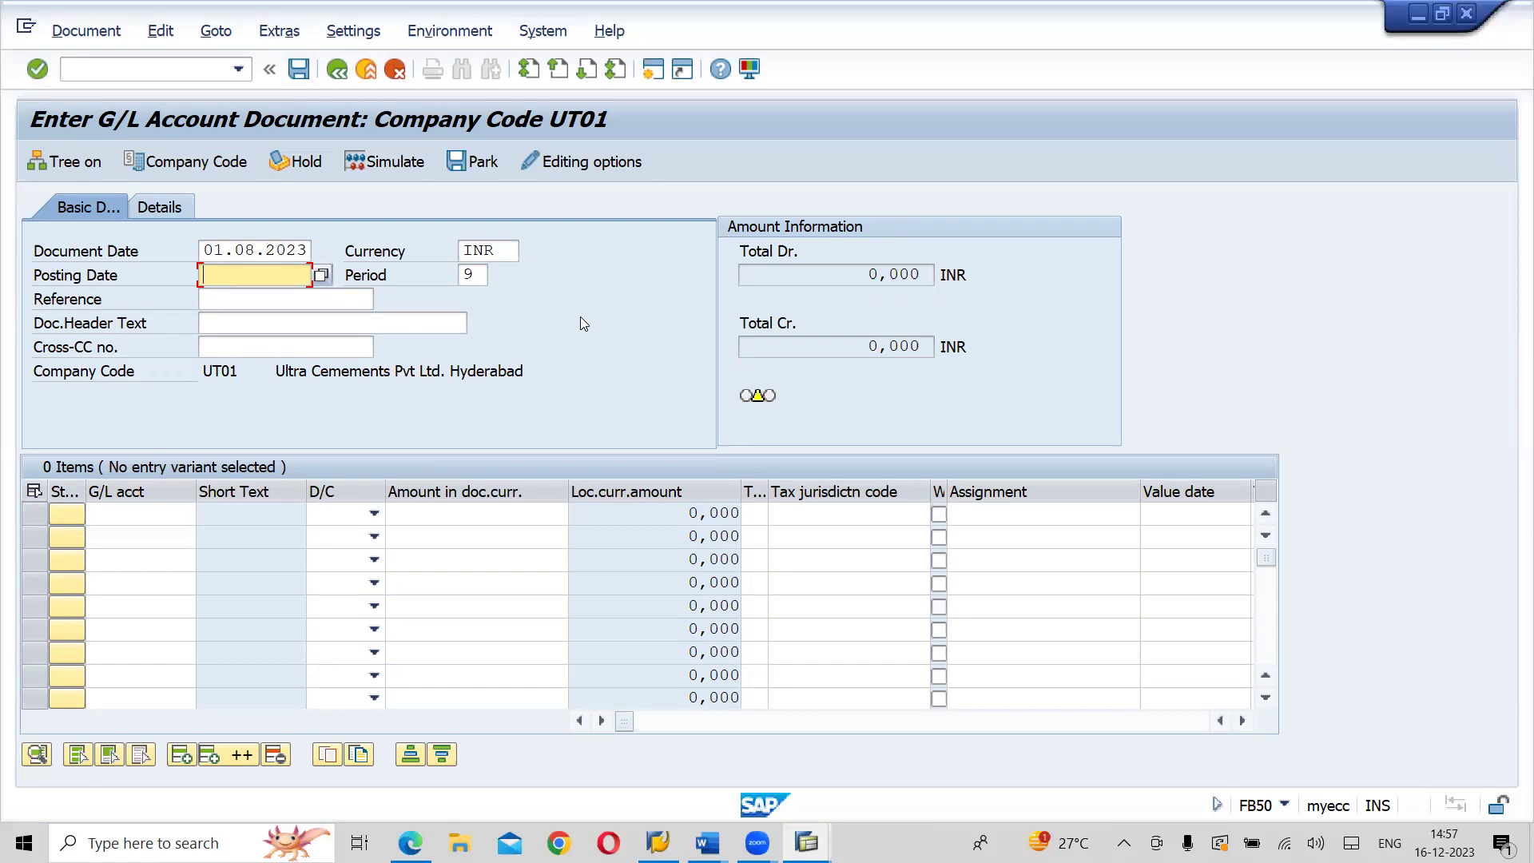
{"action": "type", "text": "02.08.2023"}
{"action": "key", "text": "BackSpace"}
{"action": "type", "text": "1"}
{"action": "key", "text": "alt+Tab"}
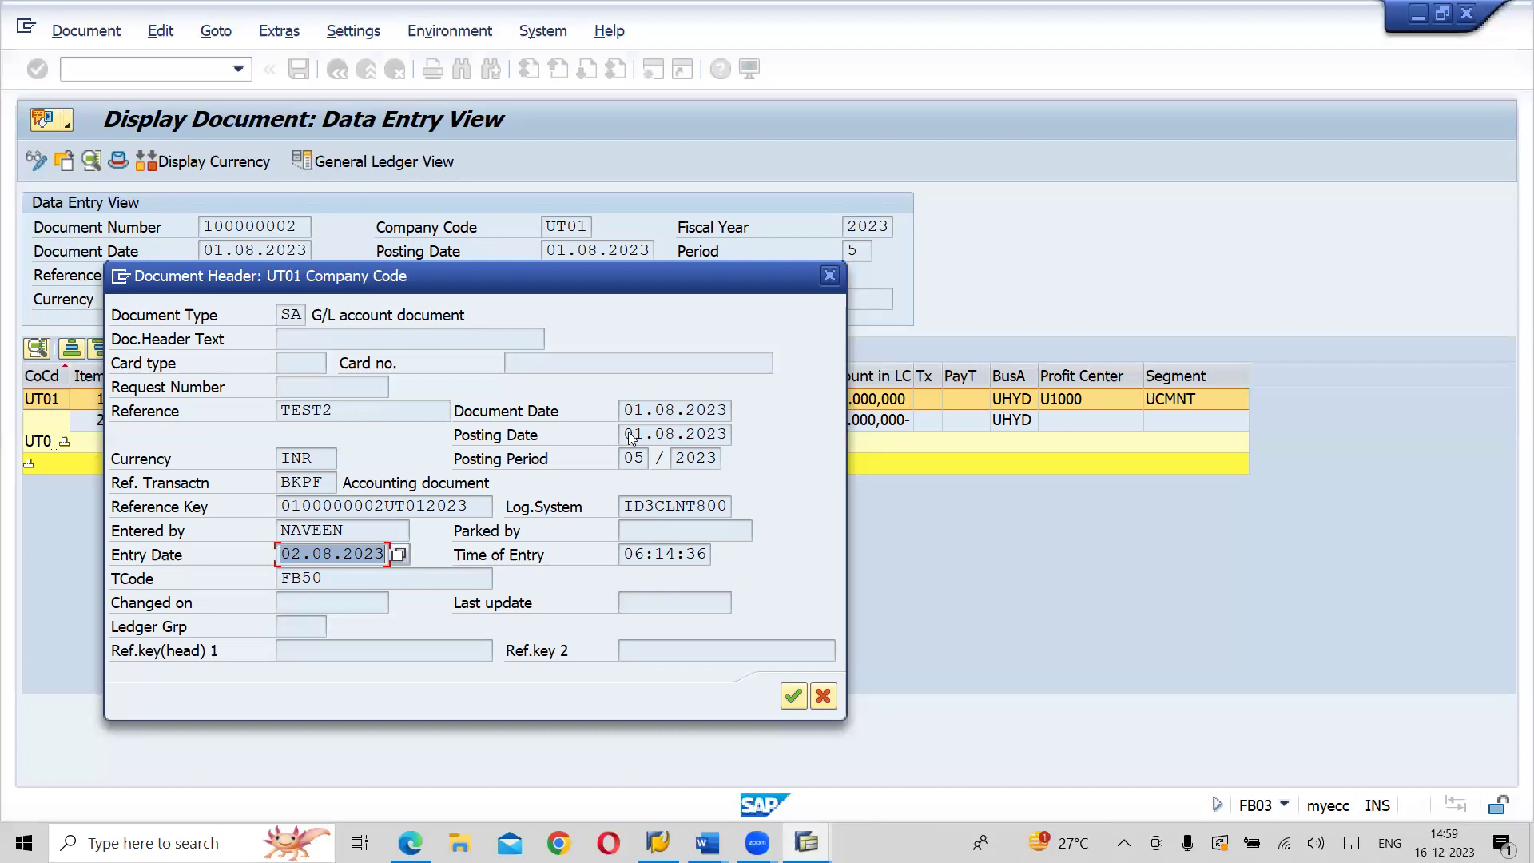
{"action": "key", "text": "alt+Tab"}
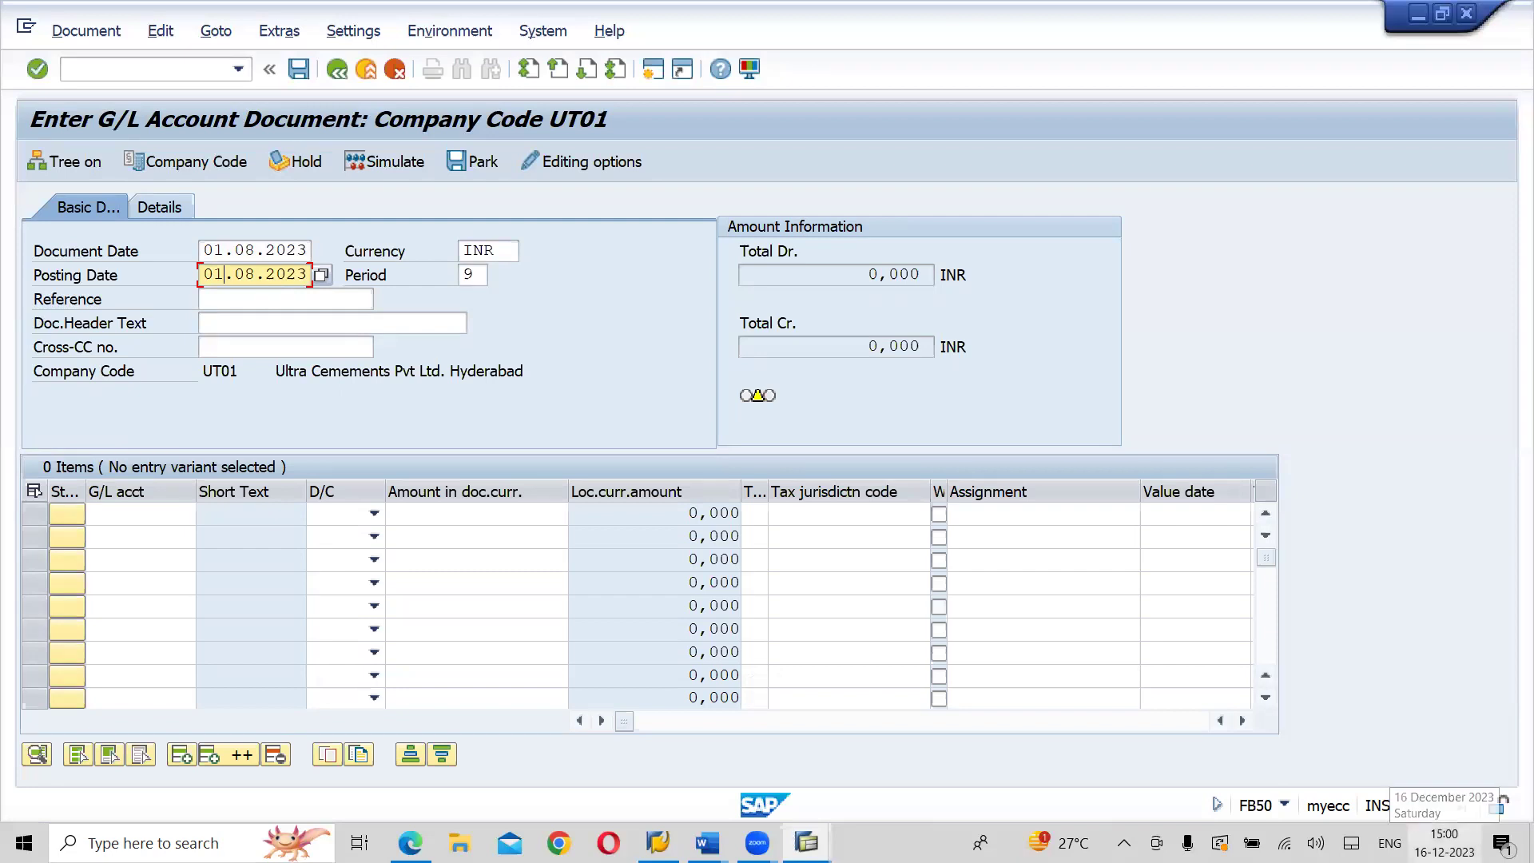
- Change the posting date to 18.12.2023 on the FB50 entry screen and confirm the entry
{"action": "key", "text": "BackSpace"}
{"action": "key", "text": "Delete"}
{"action": "key", "text": "Delete"}
{"action": "key", "text": "Delete"}
{"action": "key", "text": "Delete"}
{"action": "key", "text": "Delete"}
{"action": "key", "text": "Delete"}
{"action": "key", "text": "Delete"}
{"action": "key", "text": "Delete"}
{"action": "key", "text": "BackSpace"}
{"action": "type", "text": "18"}
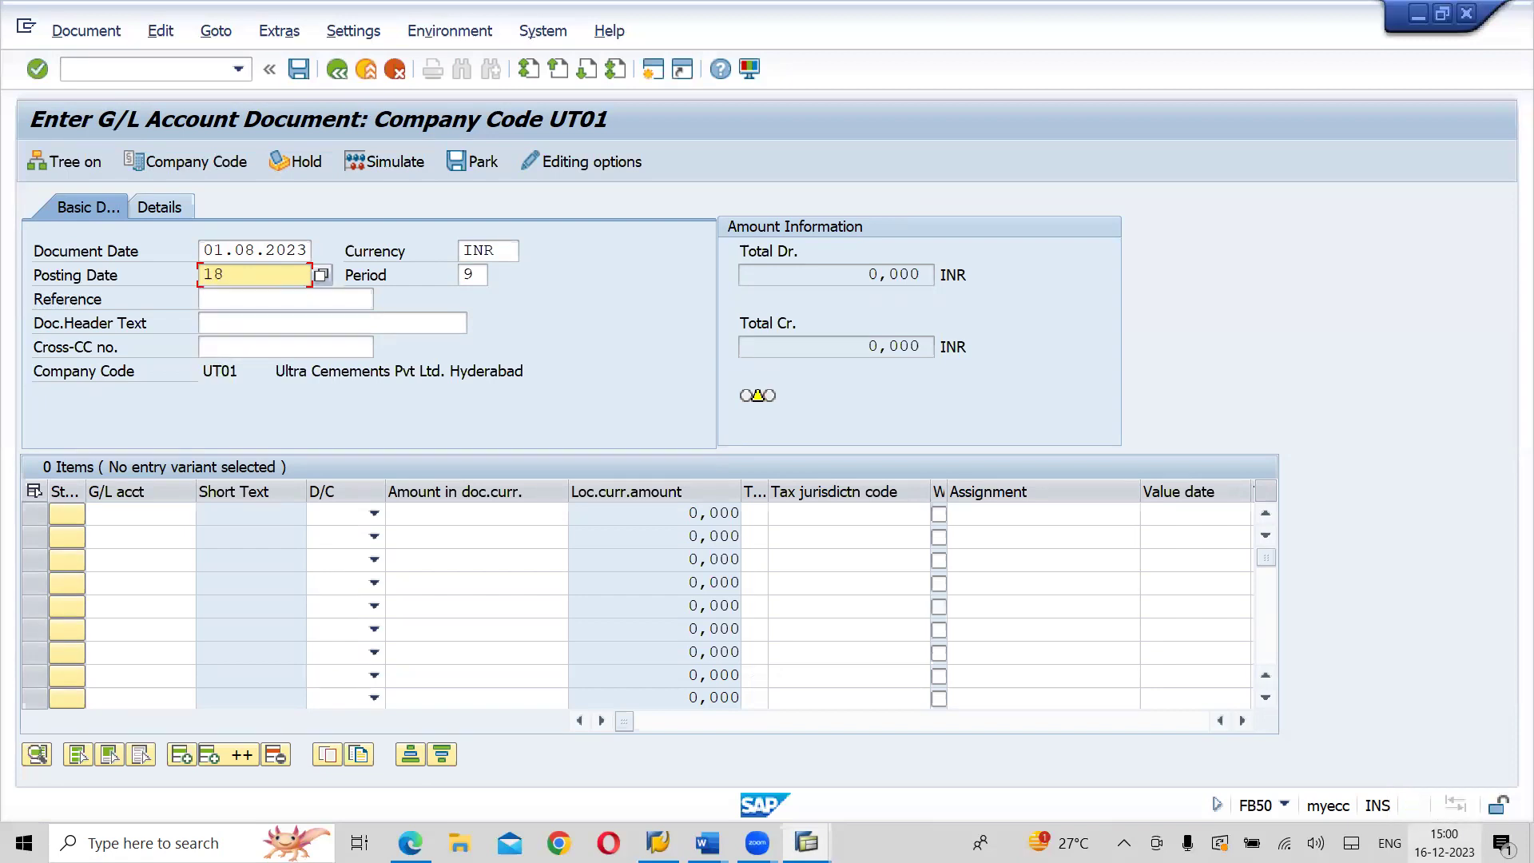
{"action": "type", "text": ".12.2023"}
{"action": "key", "text": "Return"}
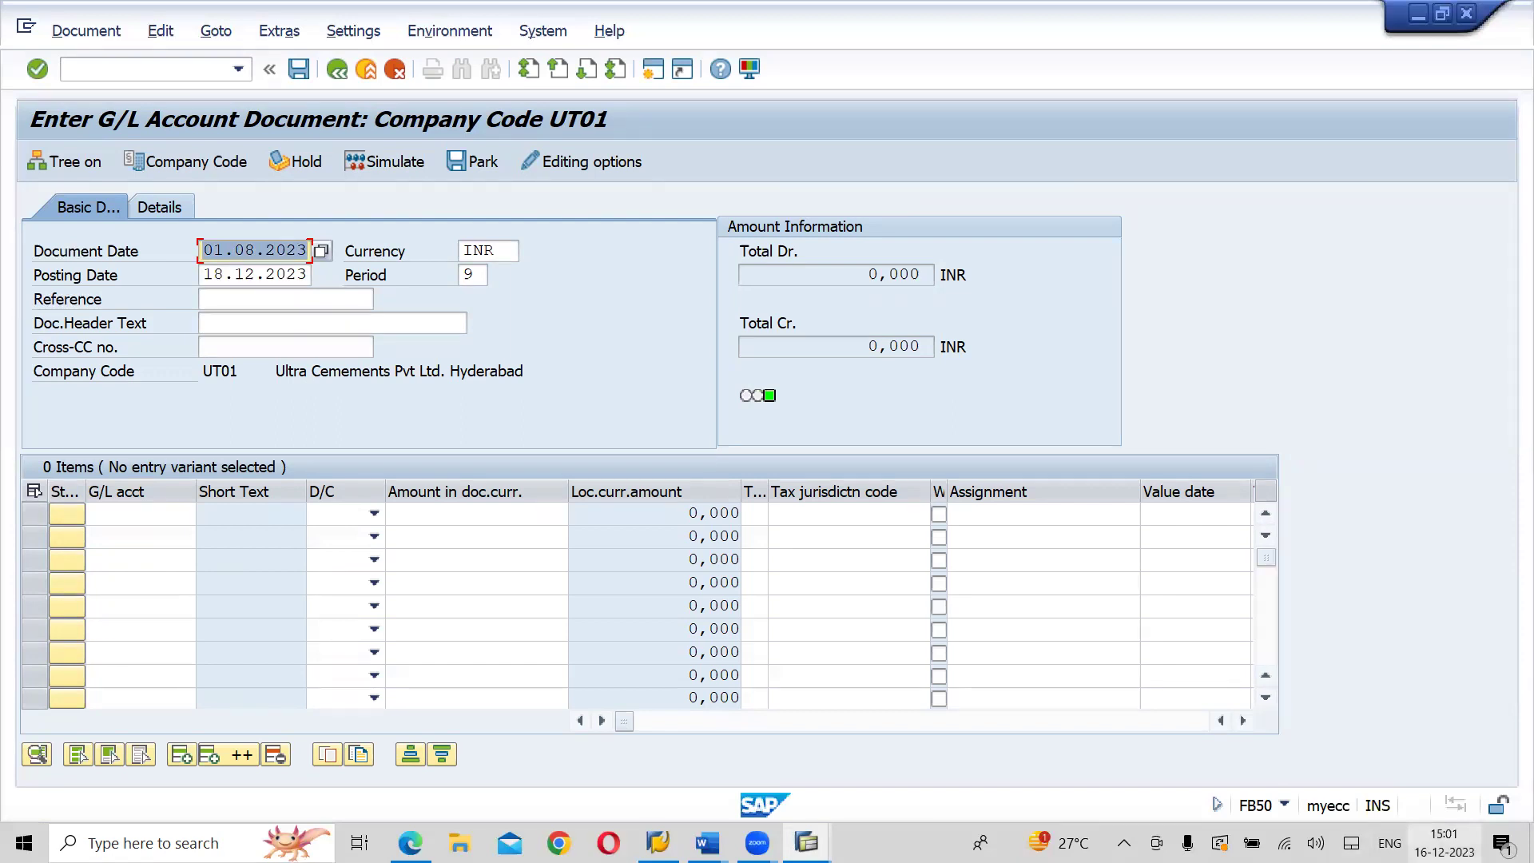
- Switch to the Post Outgoing Payments (F-07) header screen and place the cursor in the translation date field
{"action": "key", "text": "alt+Tab"}
{"action": "key", "text": "alt+Tab"}
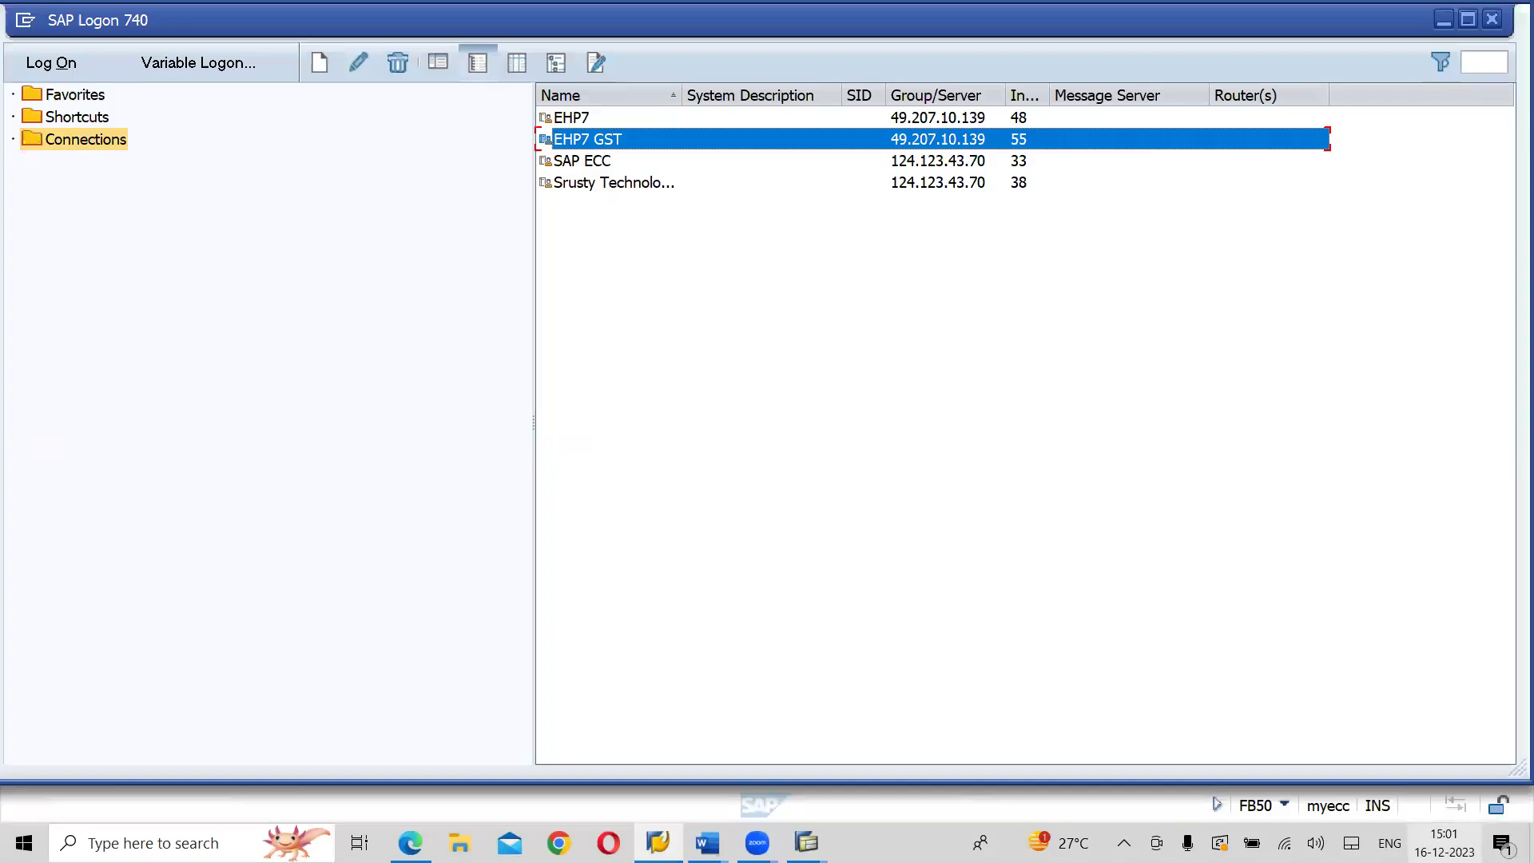
{"action": "key", "text": "alt+Tab"}
{"action": "key", "text": "alt+Tab"}
{"action": "key", "text": "alt+Tab"}
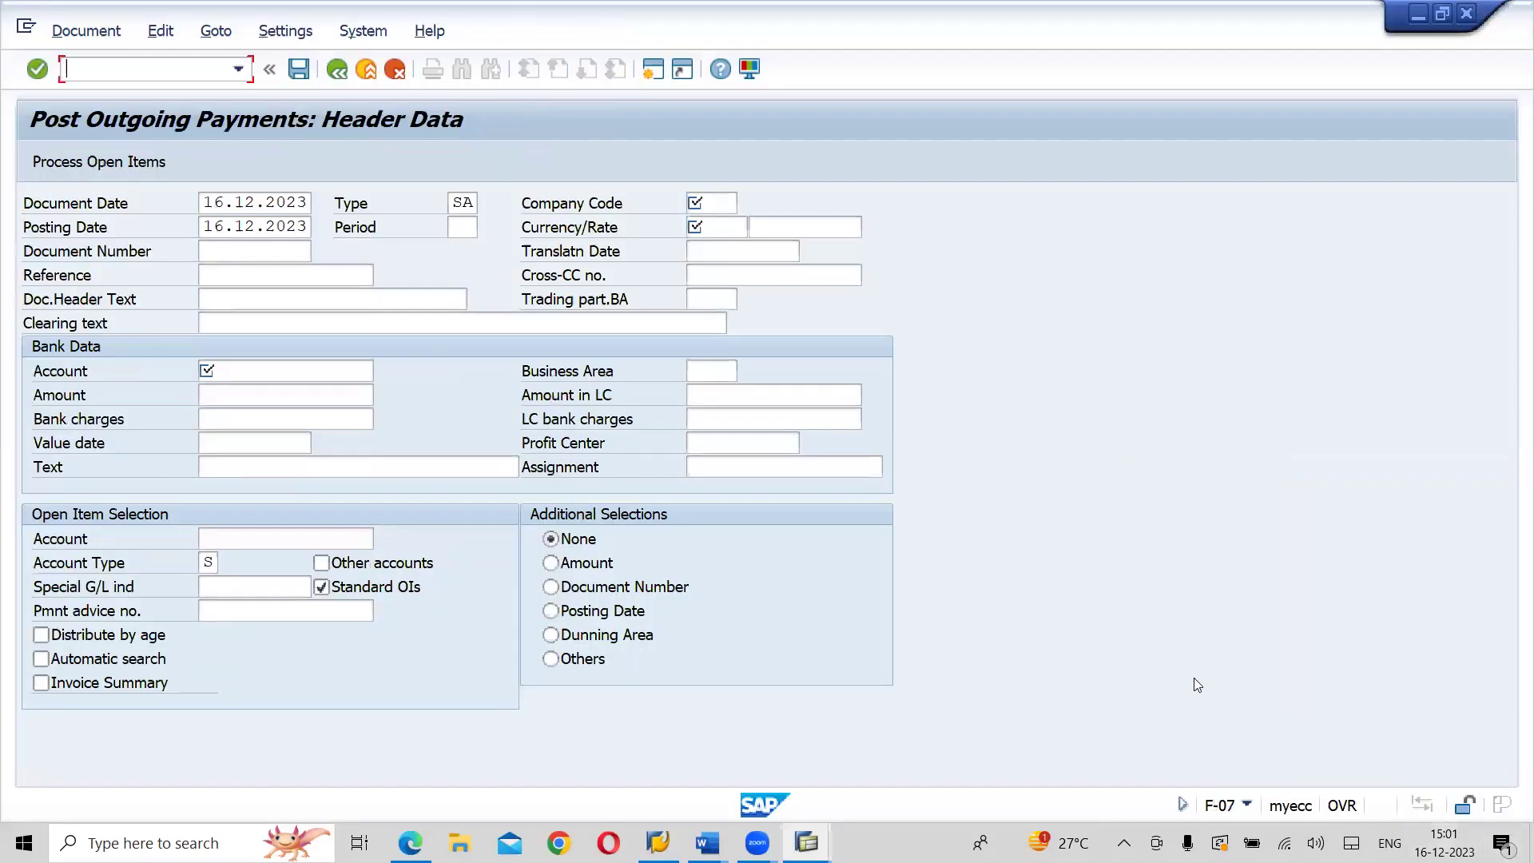
{"action": "left_click", "coordinate": [716, 256]}
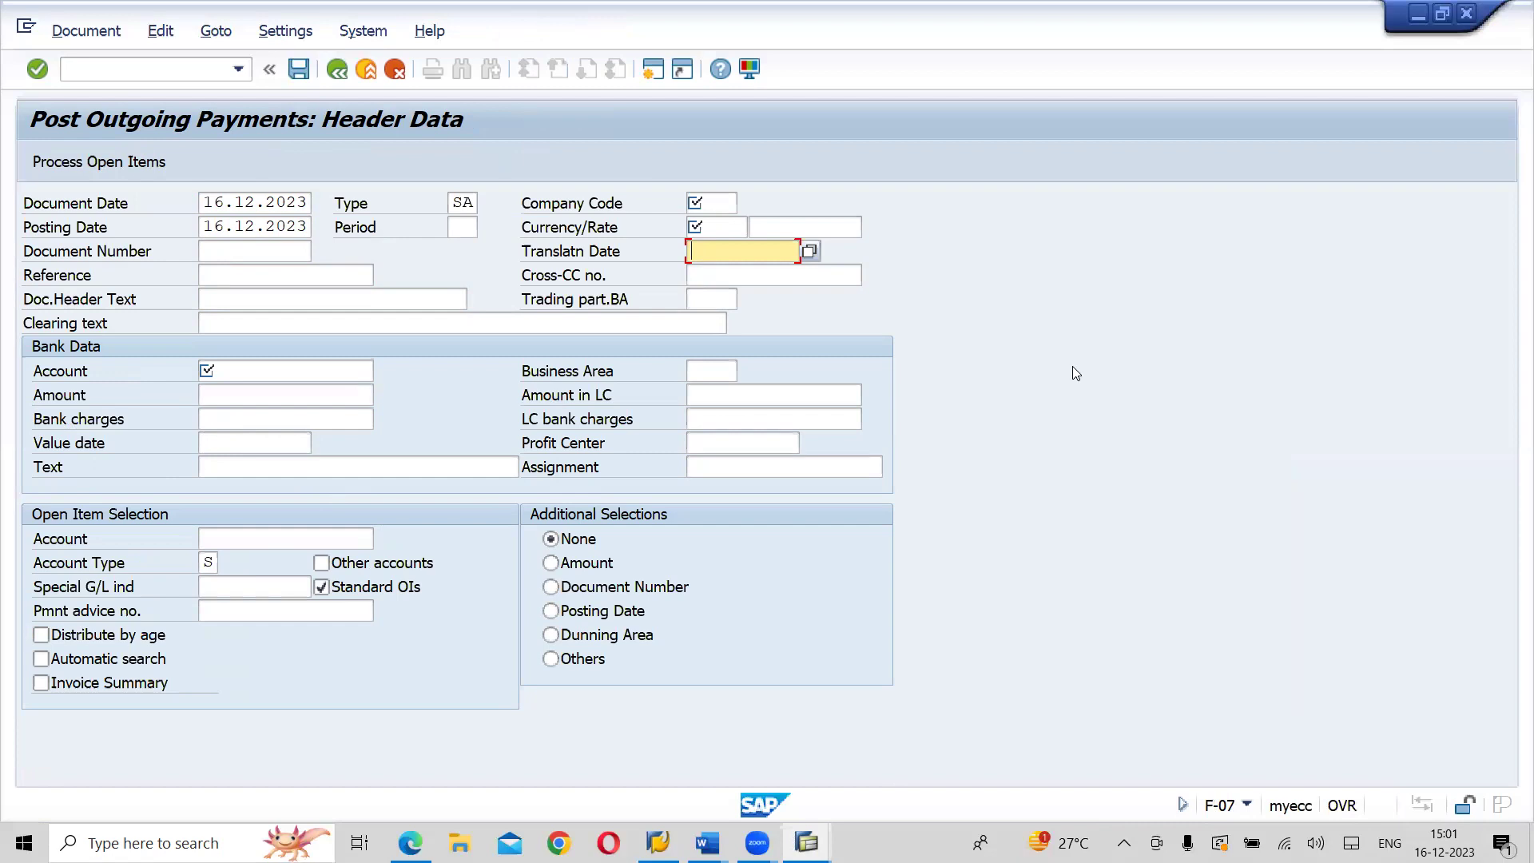
- Switch to the Word date notes and add a line with INR and USD a few lines below the entry date
{"action": "key", "text": "alt+Tab"}
{"action": "key", "text": "alt+Tab"}
{"action": "key", "text": "alt+Tab"}
{"action": "key", "text": "alt+Tab"}
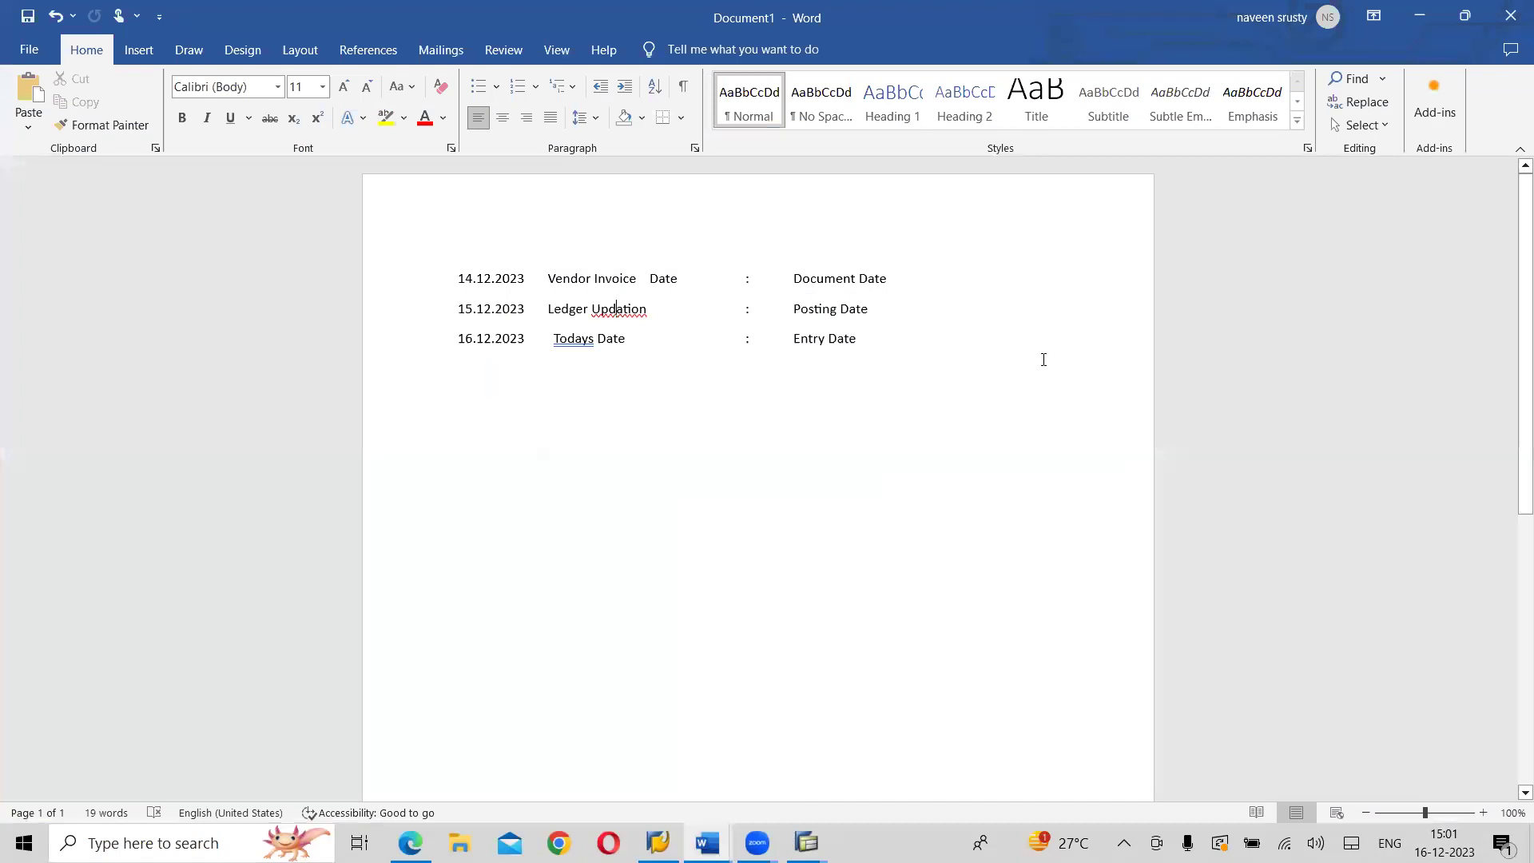
{"action": "key", "text": "Return"}
{"action": "key", "text": "ctrl+z"}
{"action": "key", "text": "Return"}
{"action": "key", "text": "Return"}
{"action": "key", "text": "Return"}
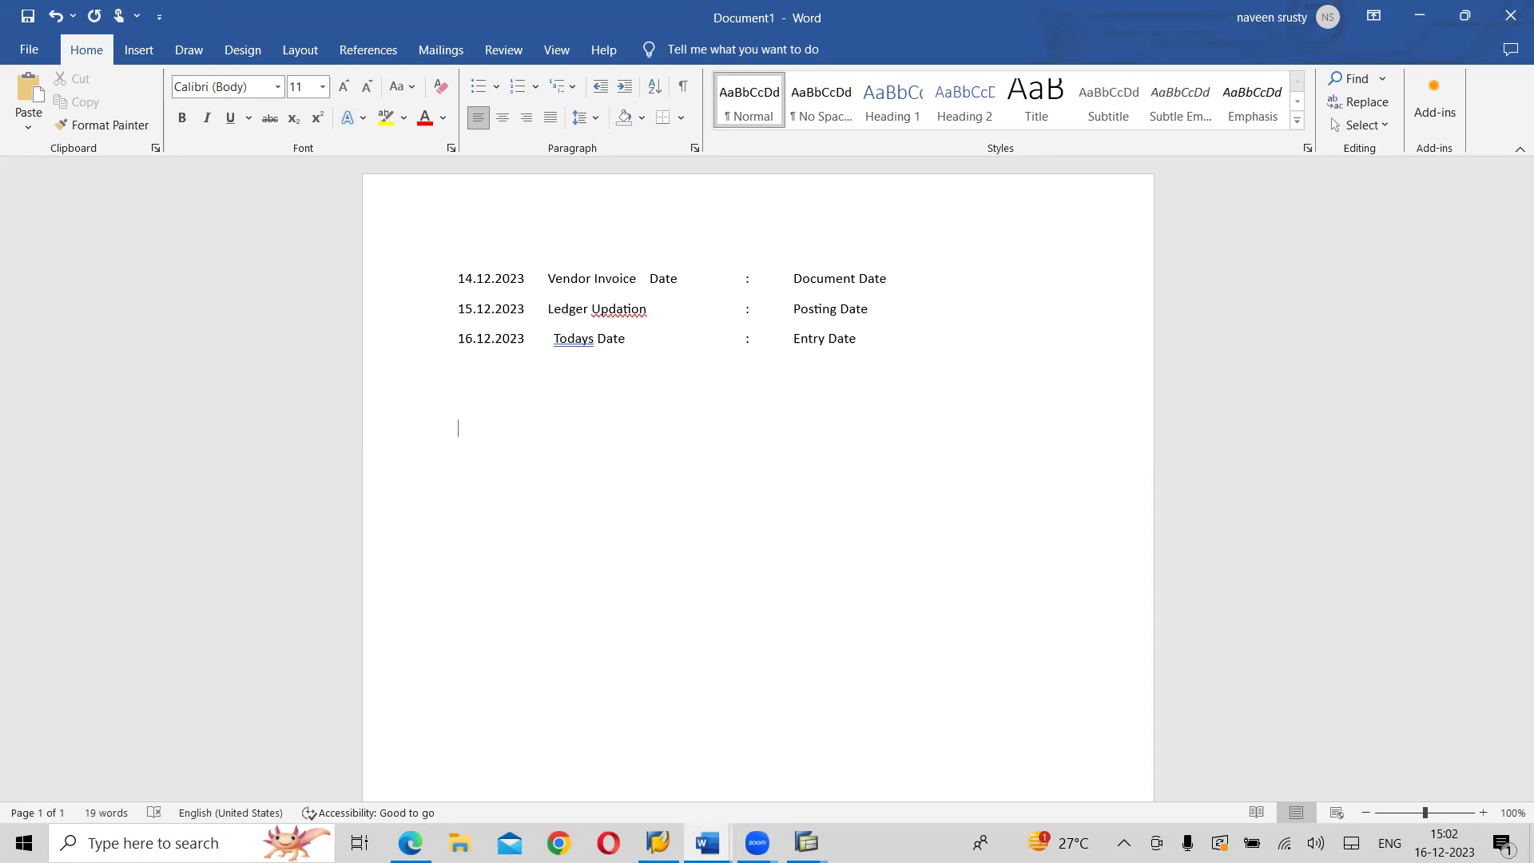
{"action": "type", "text": "INR"}
{"action": "key", "text": "Tab"}
{"action": "type", "text": "USD"}
{"action": "key", "text": "Return"}
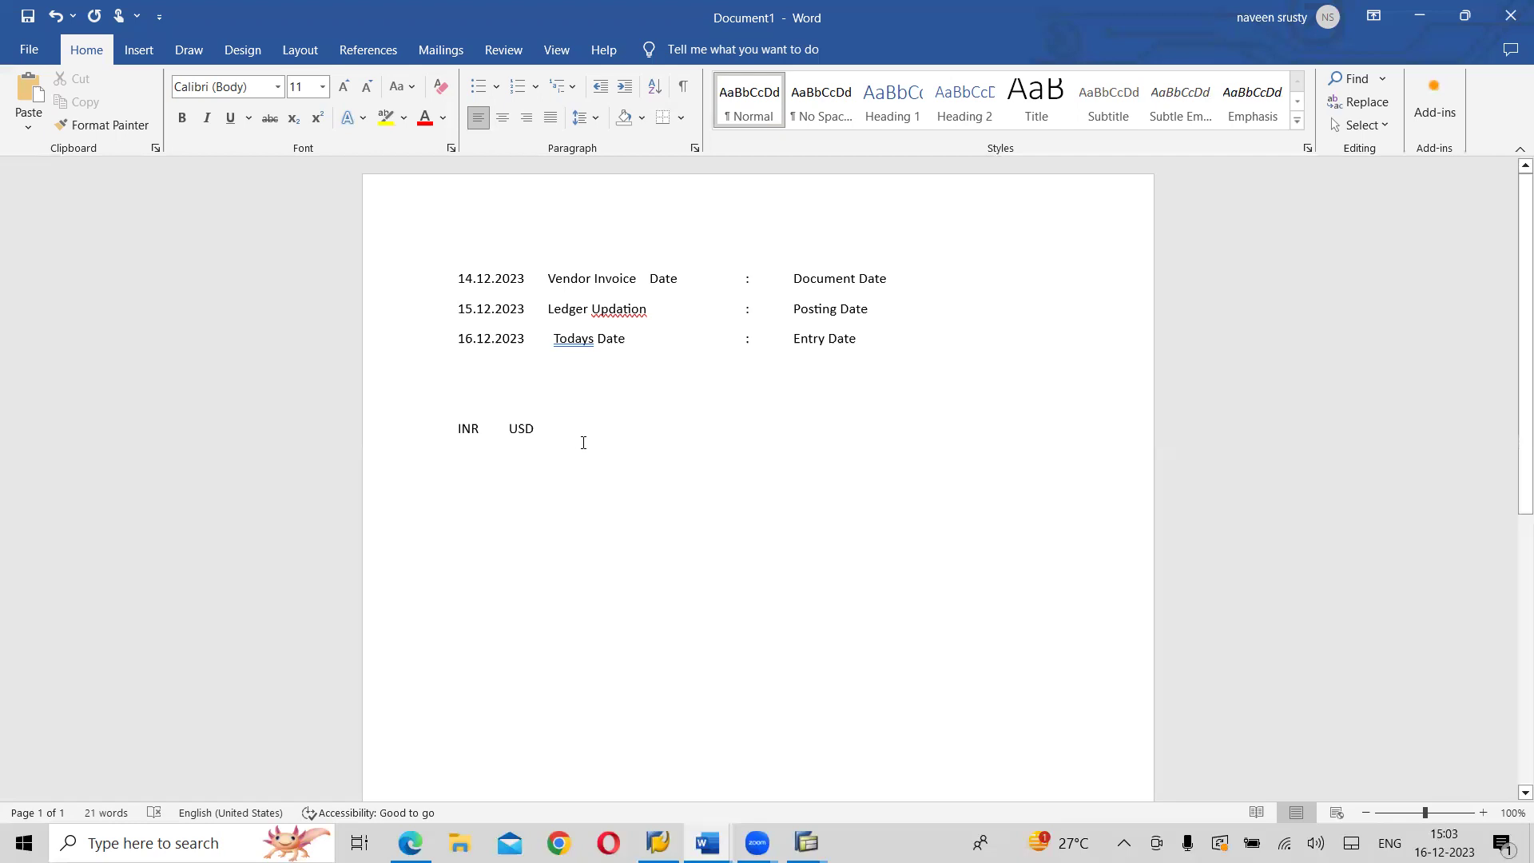
- Add 14.12 and 80 beside USD, and the rates 80, 81 and 82 beside the document, posting and entry date lines
{"action": "left_click", "coordinate": [583, 443]}
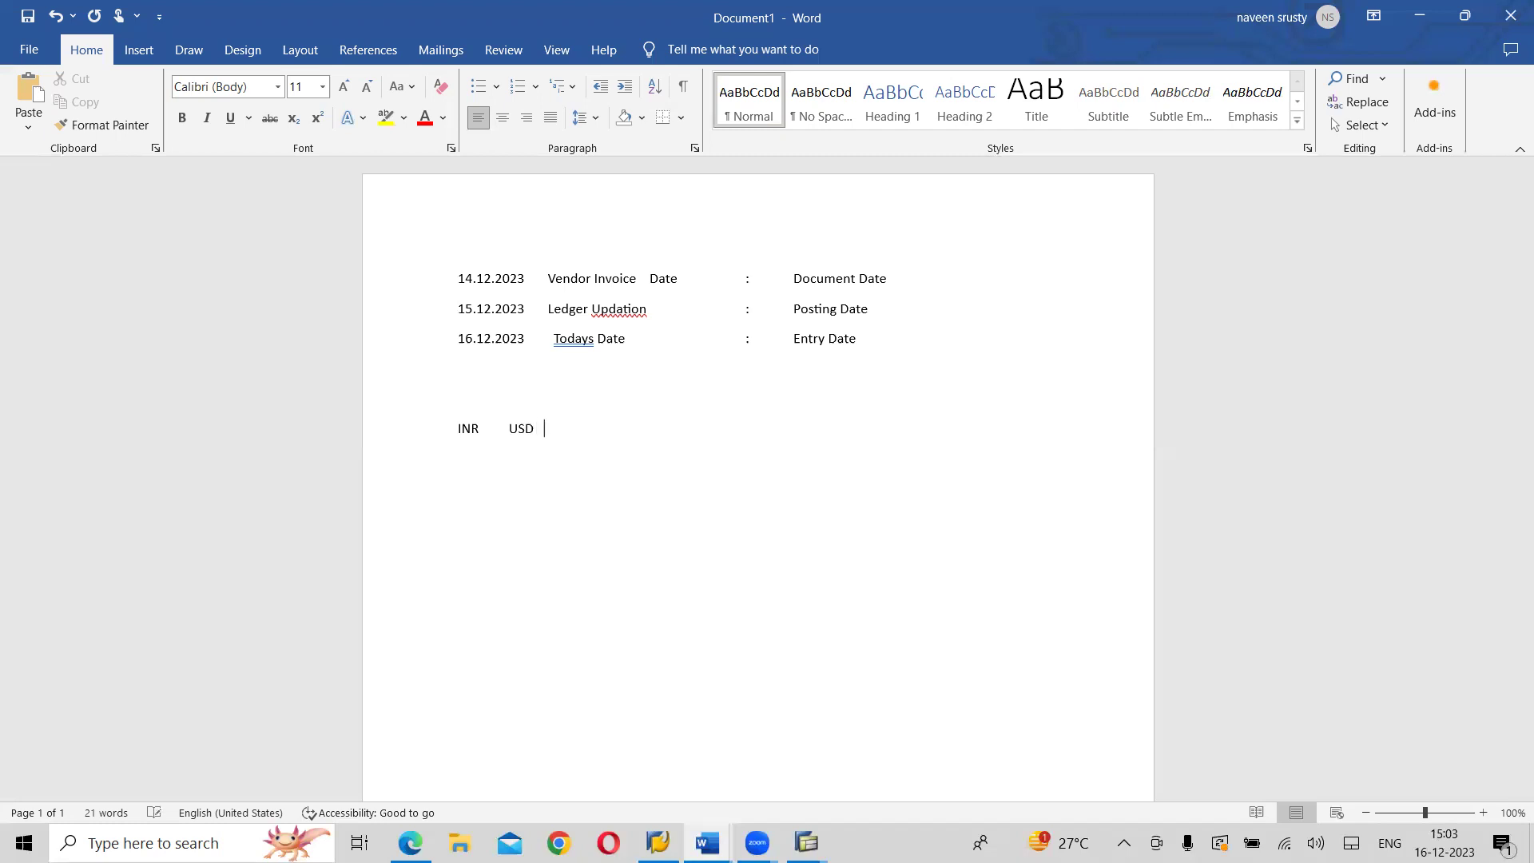
{"action": "type", "text": "14.12     80"}
{"action": "left_click", "coordinate": [909, 278]}
{"action": "type", "text": "80"}
{"action": "type", "text": "81"}
{"action": "type", "text": "82"}
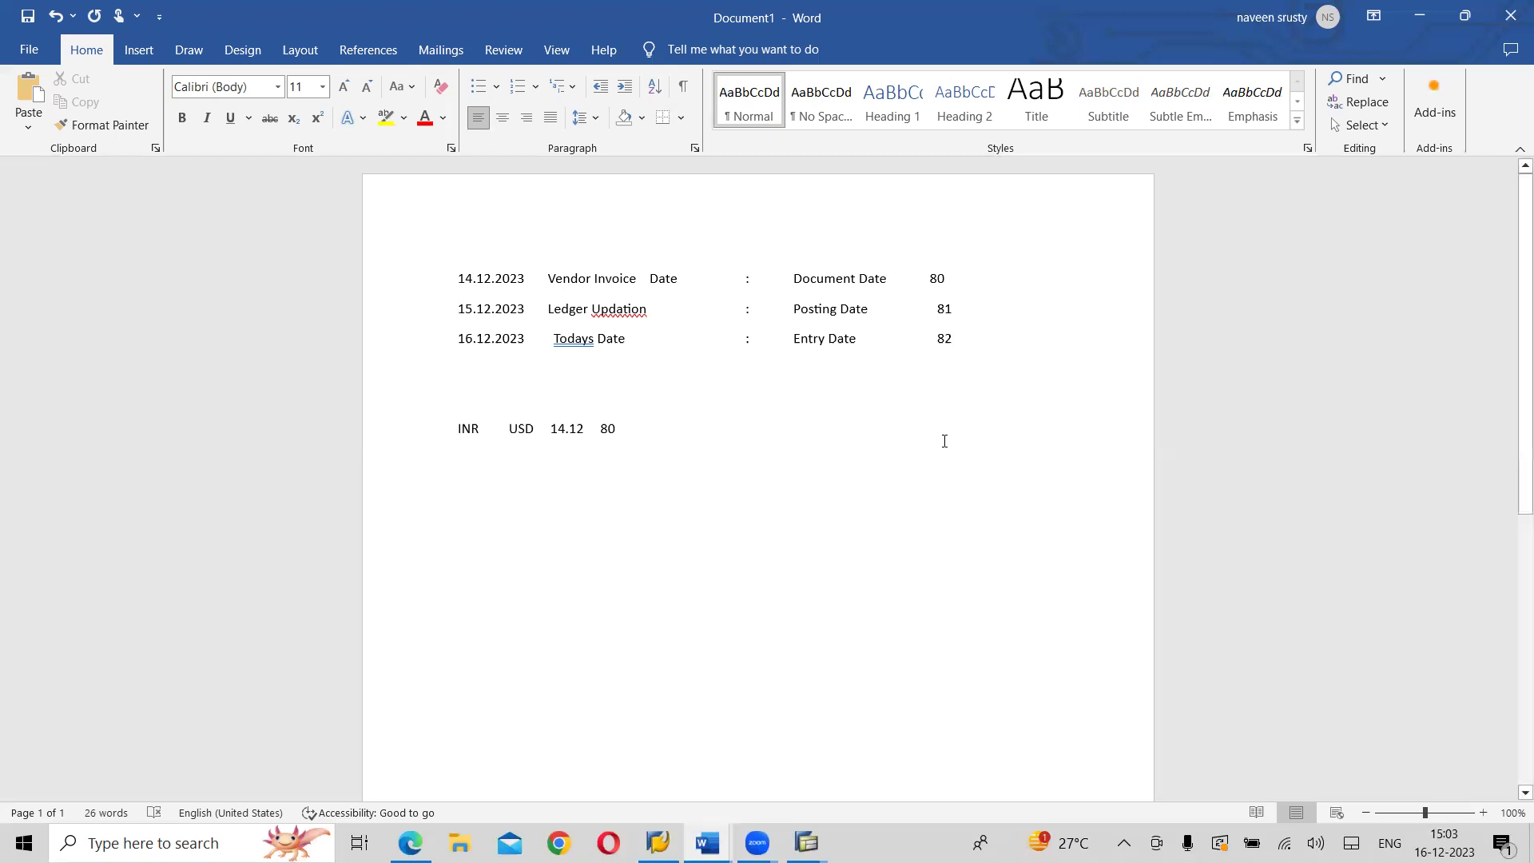
- Add a line below the entry date with 13.12 and the rate 79
{"action": "key", "text": "Return"}
{"action": "type", "text": "13"}
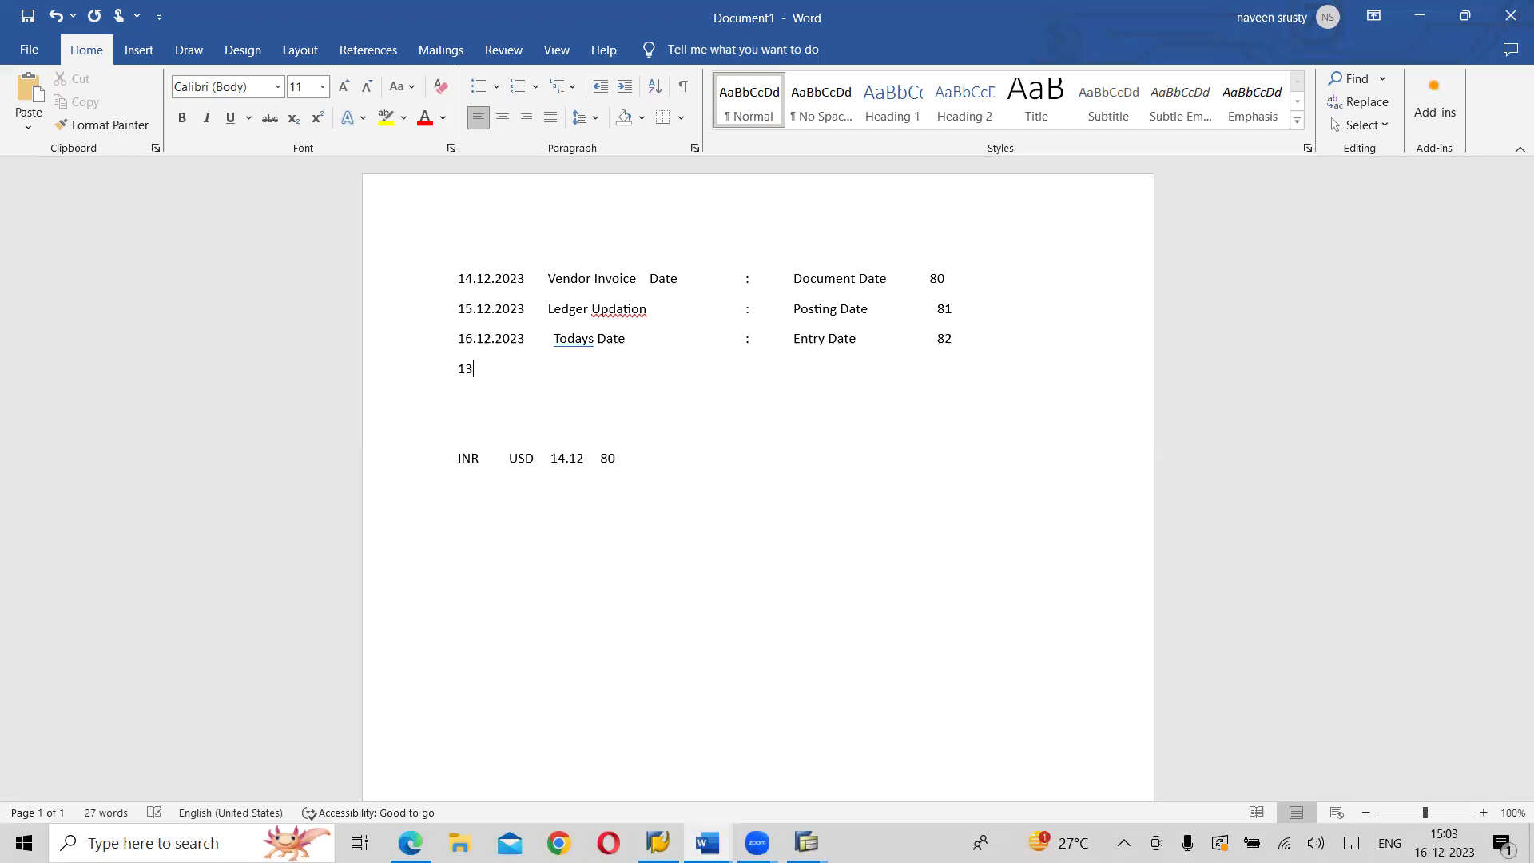
{"action": "type", "text": "/"}
{"action": "key", "text": "BackSpace"}
{"action": "type", "text": ".12"}
{"action": "key", "text": "Tab"}
{"action": "key", "text": "Tab"}
{"action": "key", "text": "Tab"}
{"action": "key", "text": "Tab"}
{"action": "type", "text": "79"}
- Enter 7900 under INR and 100 under USD, and change the date beside USD to 13.12
{"action": "key", "text": "alt+Tab"}
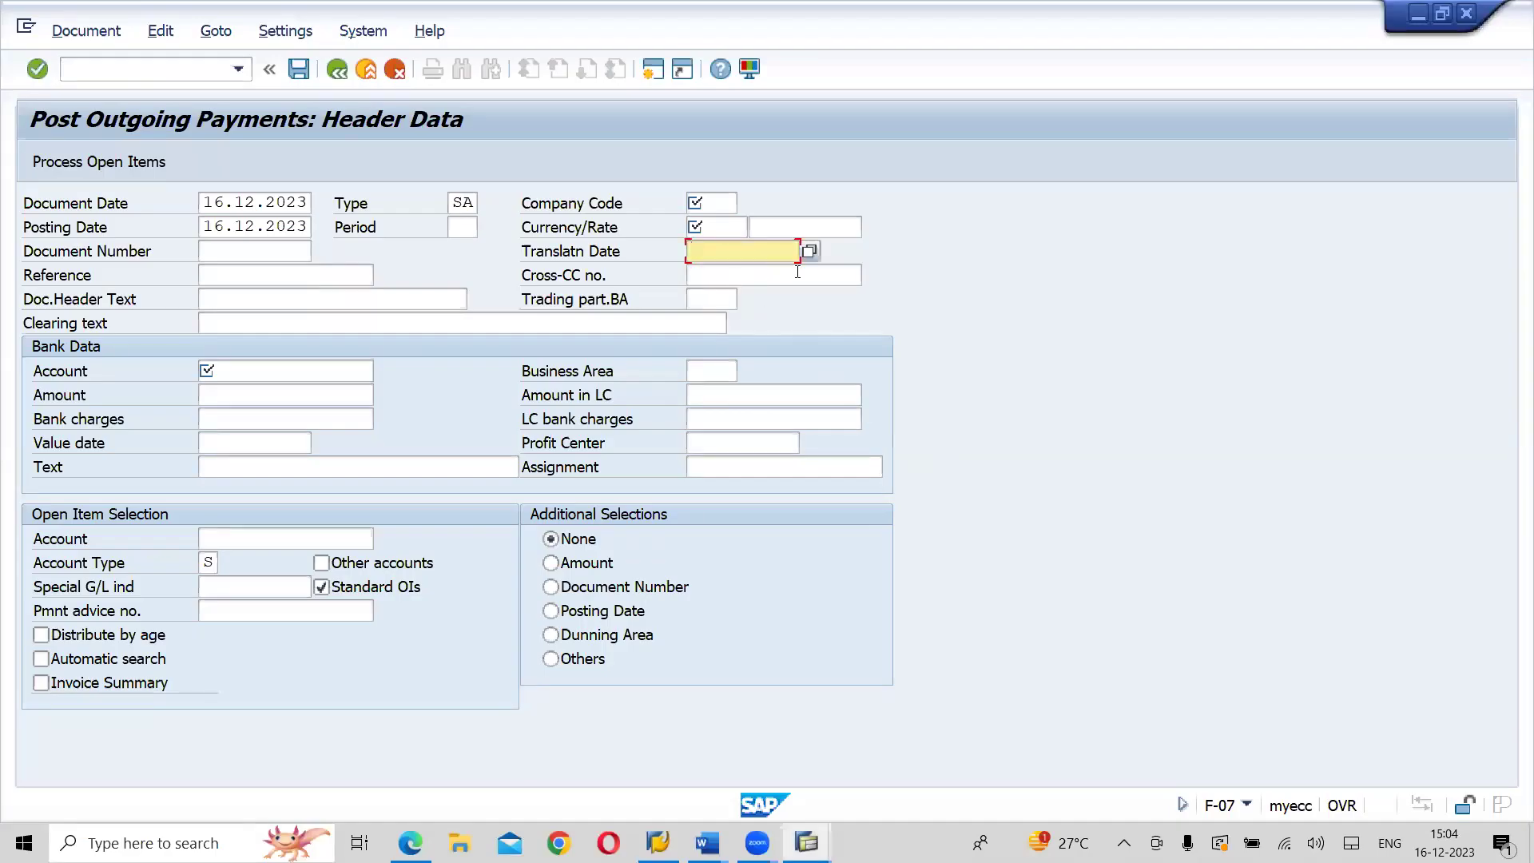
{"action": "key", "text": "alt+Tab"}
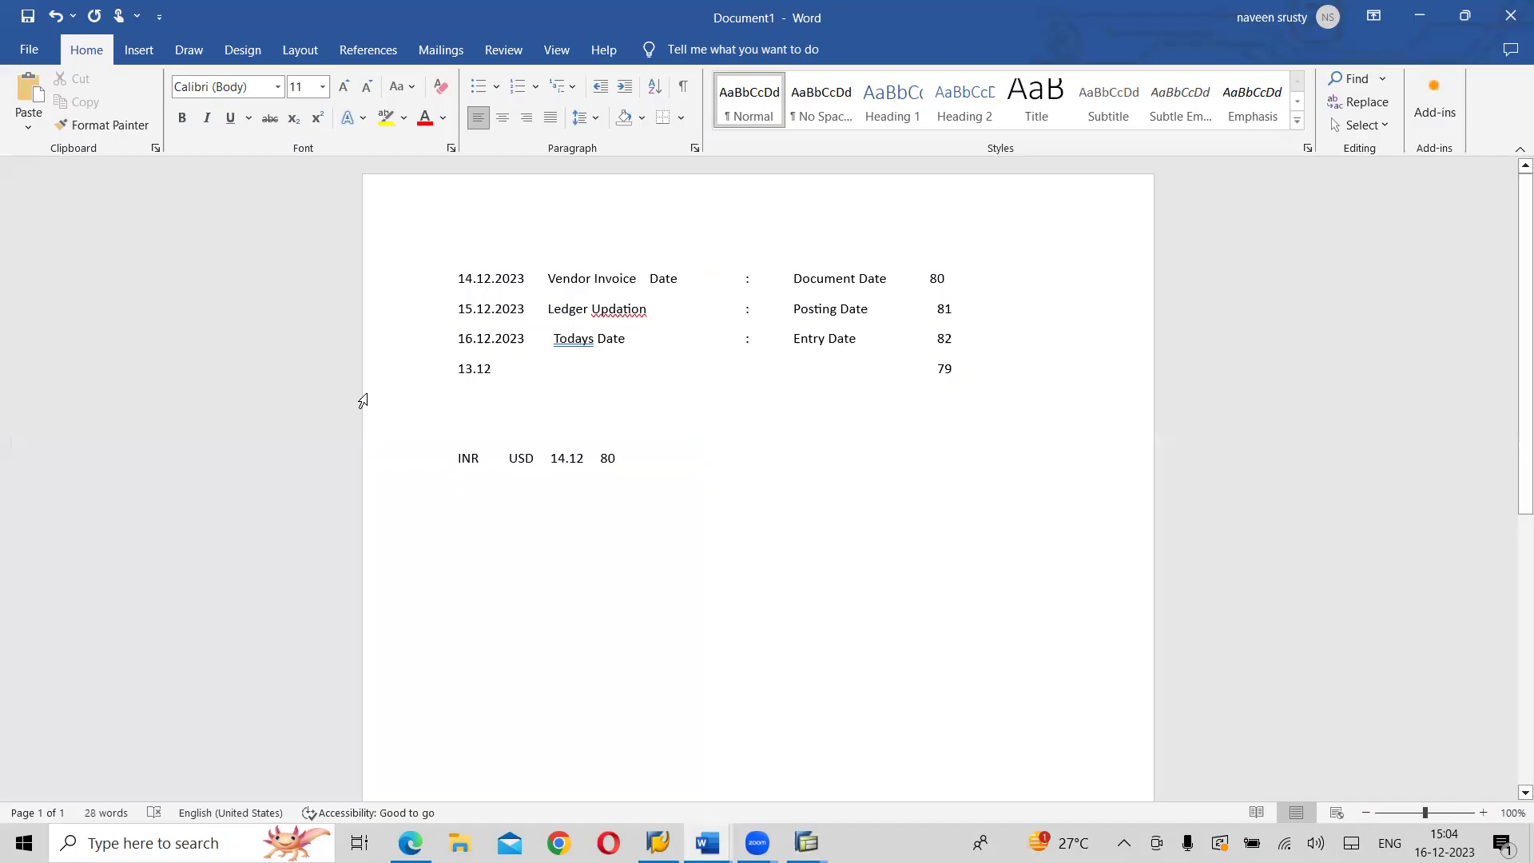
{"action": "key", "text": "alt+Tab"}
{"action": "key", "text": "alt+Tab"}
{"action": "double_click", "coordinate": [509, 486]}
{"action": "type", "text": "100"}
{"action": "left_click", "coordinate": [552, 458]}
{"action": "key", "text": "BackSpace"}
{"action": "type", "text": "3"}
{"action": "left_click", "coordinate": [452, 489]}
{"action": "type", "text": "79"}
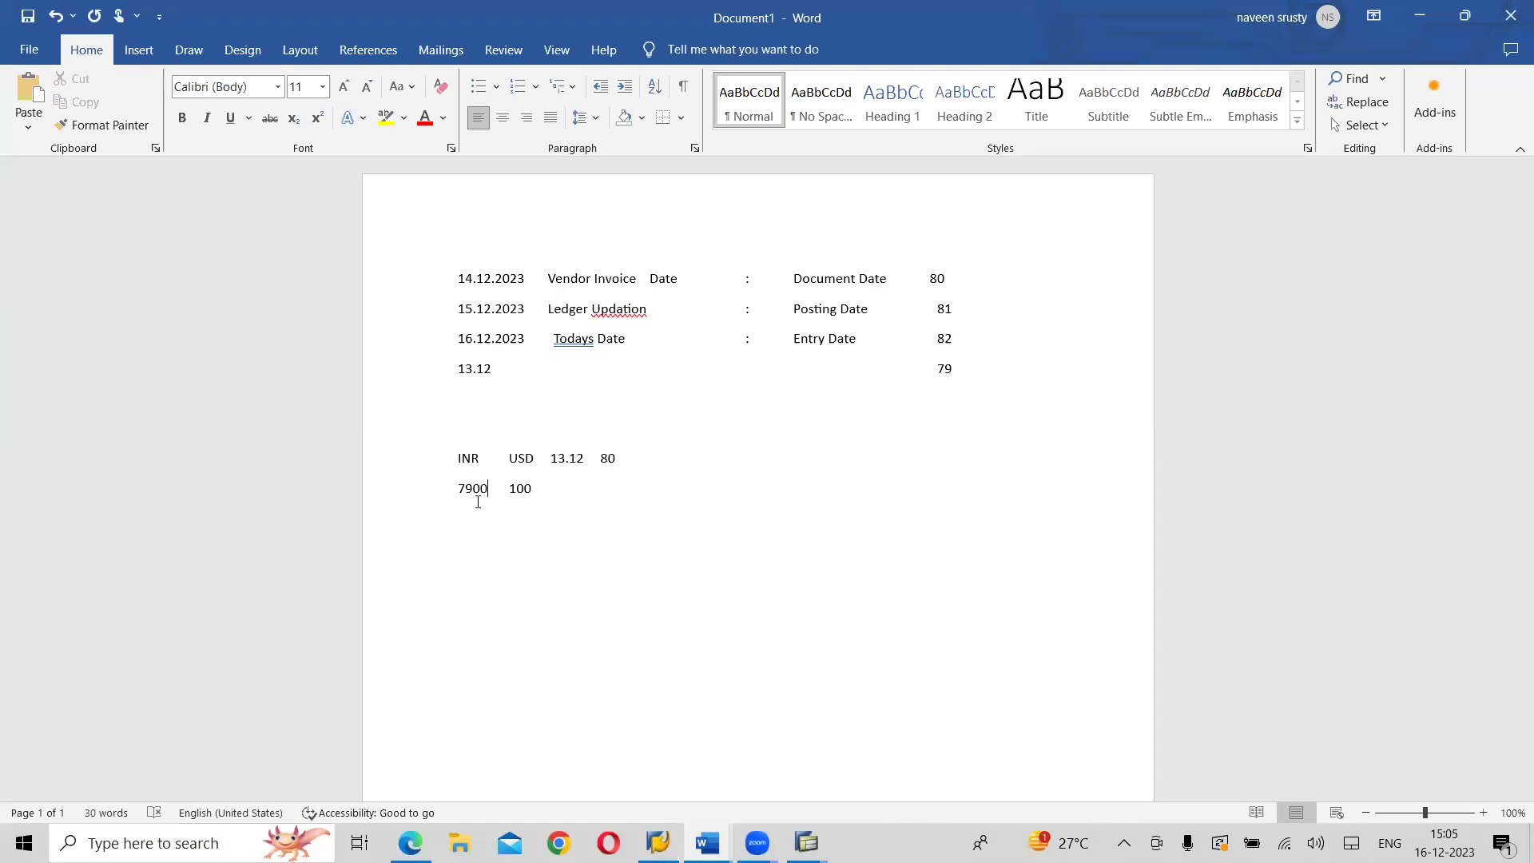
- Return to the Post Outgoing Payments screen and place the cursor in the value date field
{"action": "key", "text": "alt+Tab"}
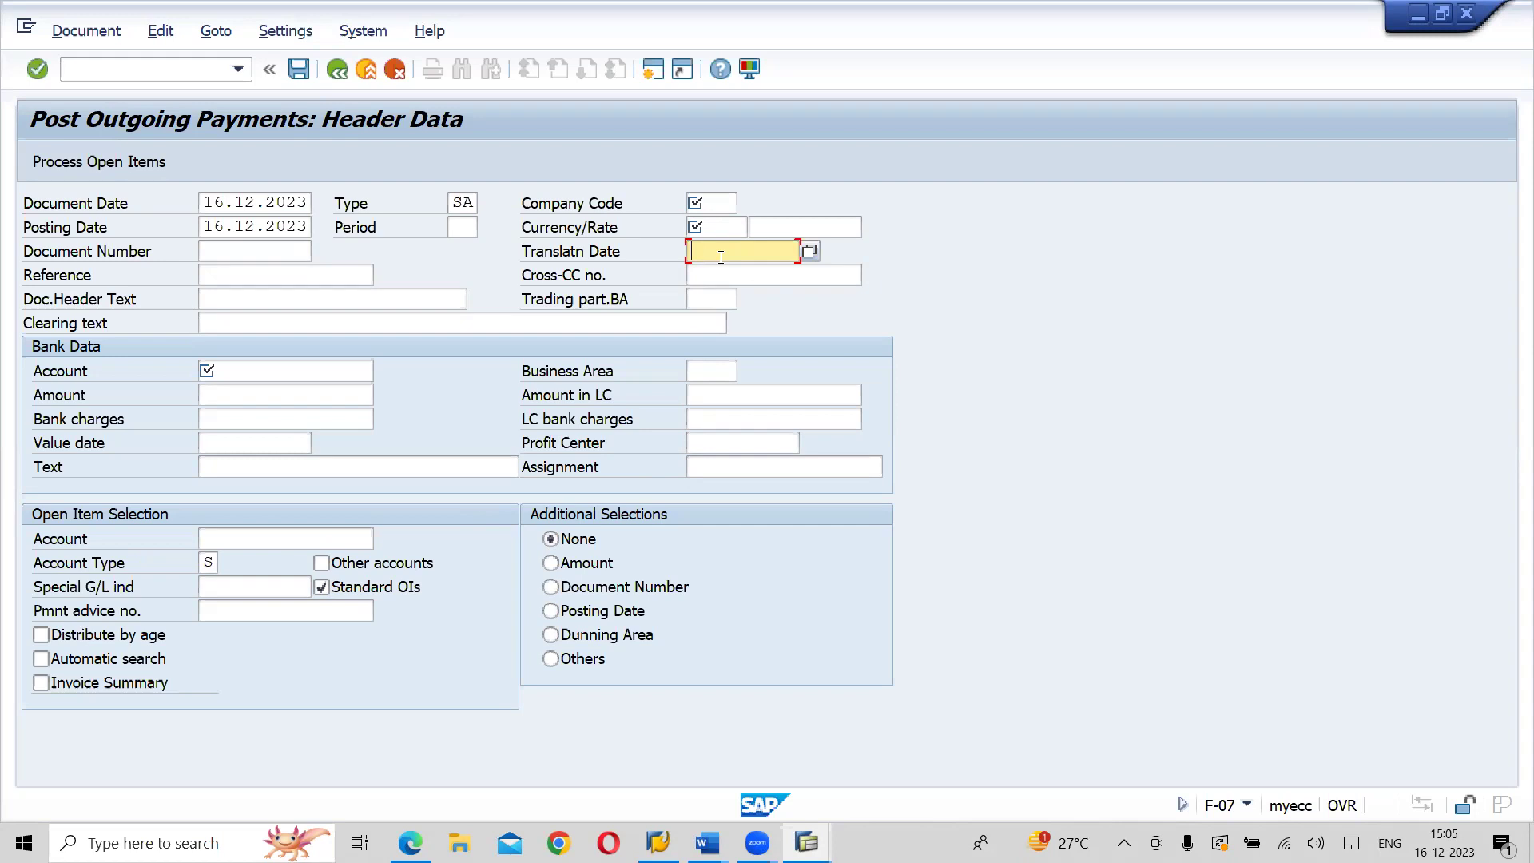
{"action": "left_click", "coordinate": [225, 435]}
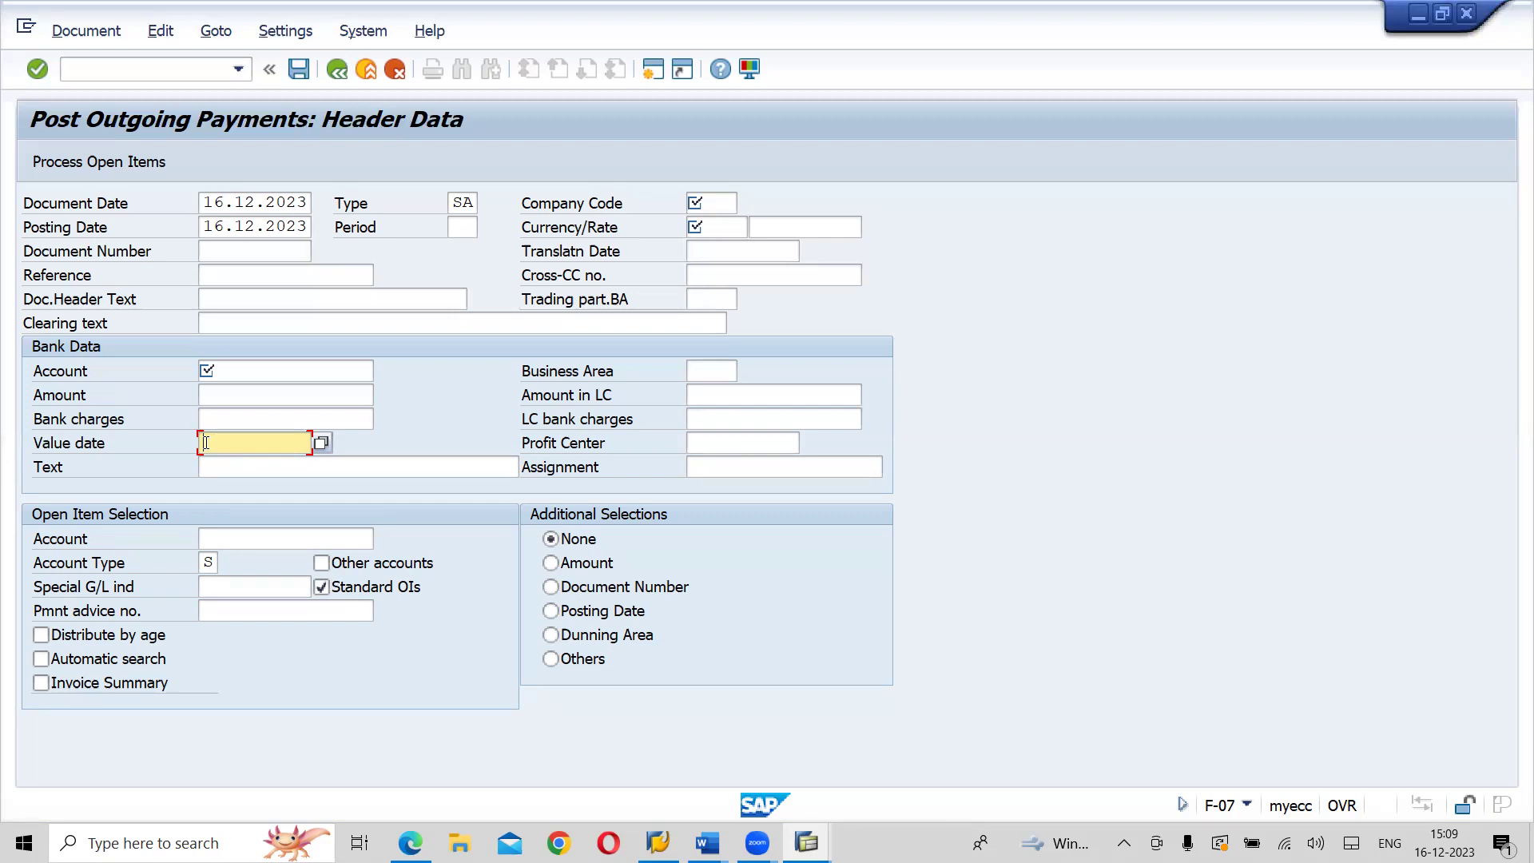
- In the Word notes, replace the 13.12 line and the currency example with the headings Base Line Date and 30 Days Credit
{"action": "key", "text": "alt+Tab"}
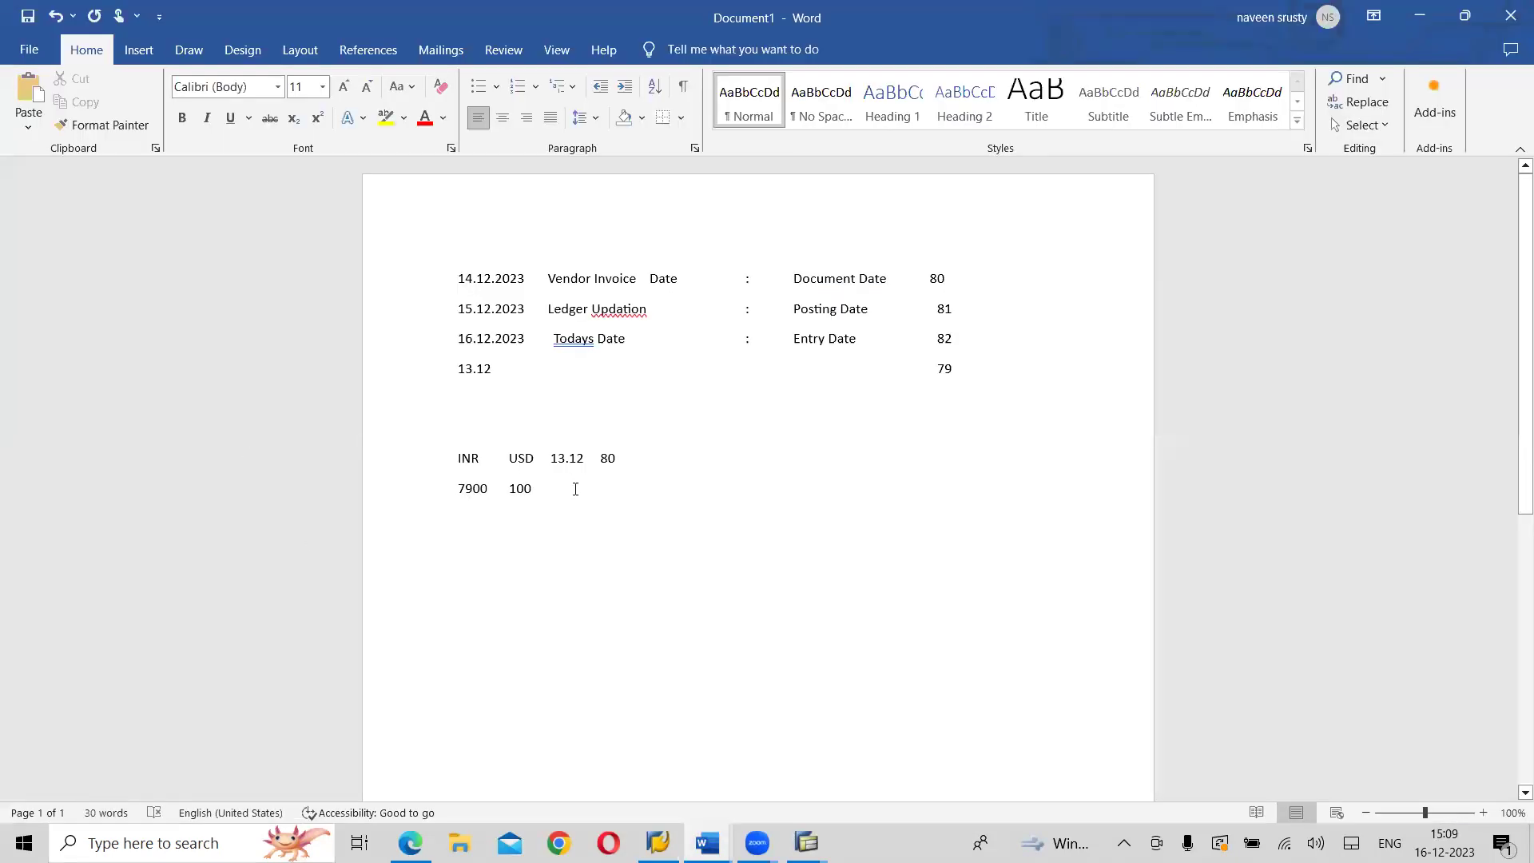
{"action": "left_click_drag", "start_coordinate": [545, 505], "coordinate": [454, 371]}
{"action": "key", "text": "BackSpace"}
{"action": "key", "text": "Return"}
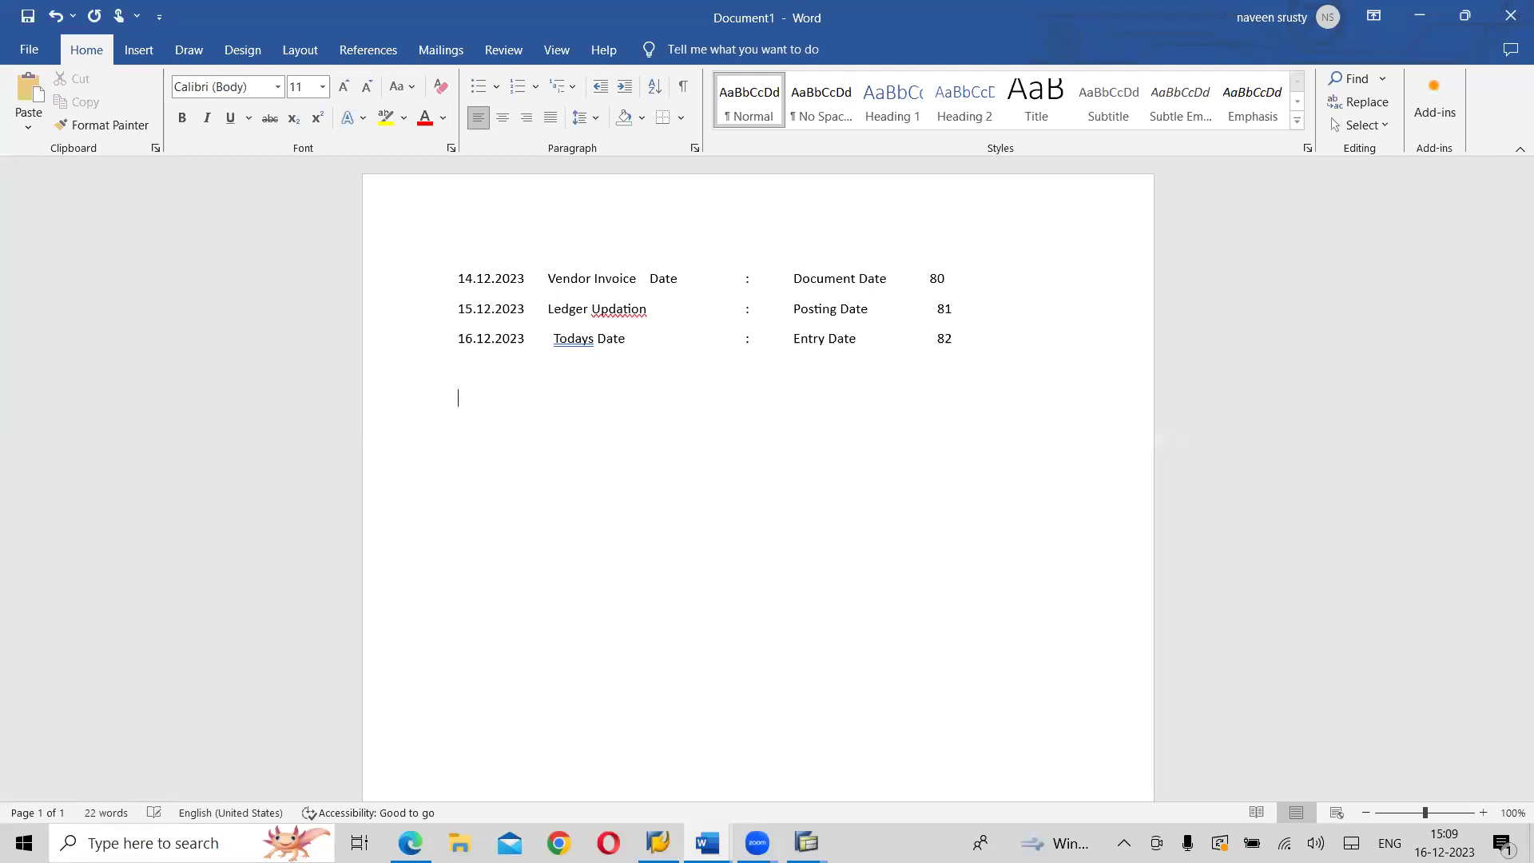
{"action": "type", "text": "Base Line Date"}
{"action": "type", "text": "D"}
{"action": "key", "text": "BackSpace"}
{"action": "type", "text": "30 Days Credt"}
{"action": "key", "text": "BackSpace"}
{"action": "type", "text": "it"}
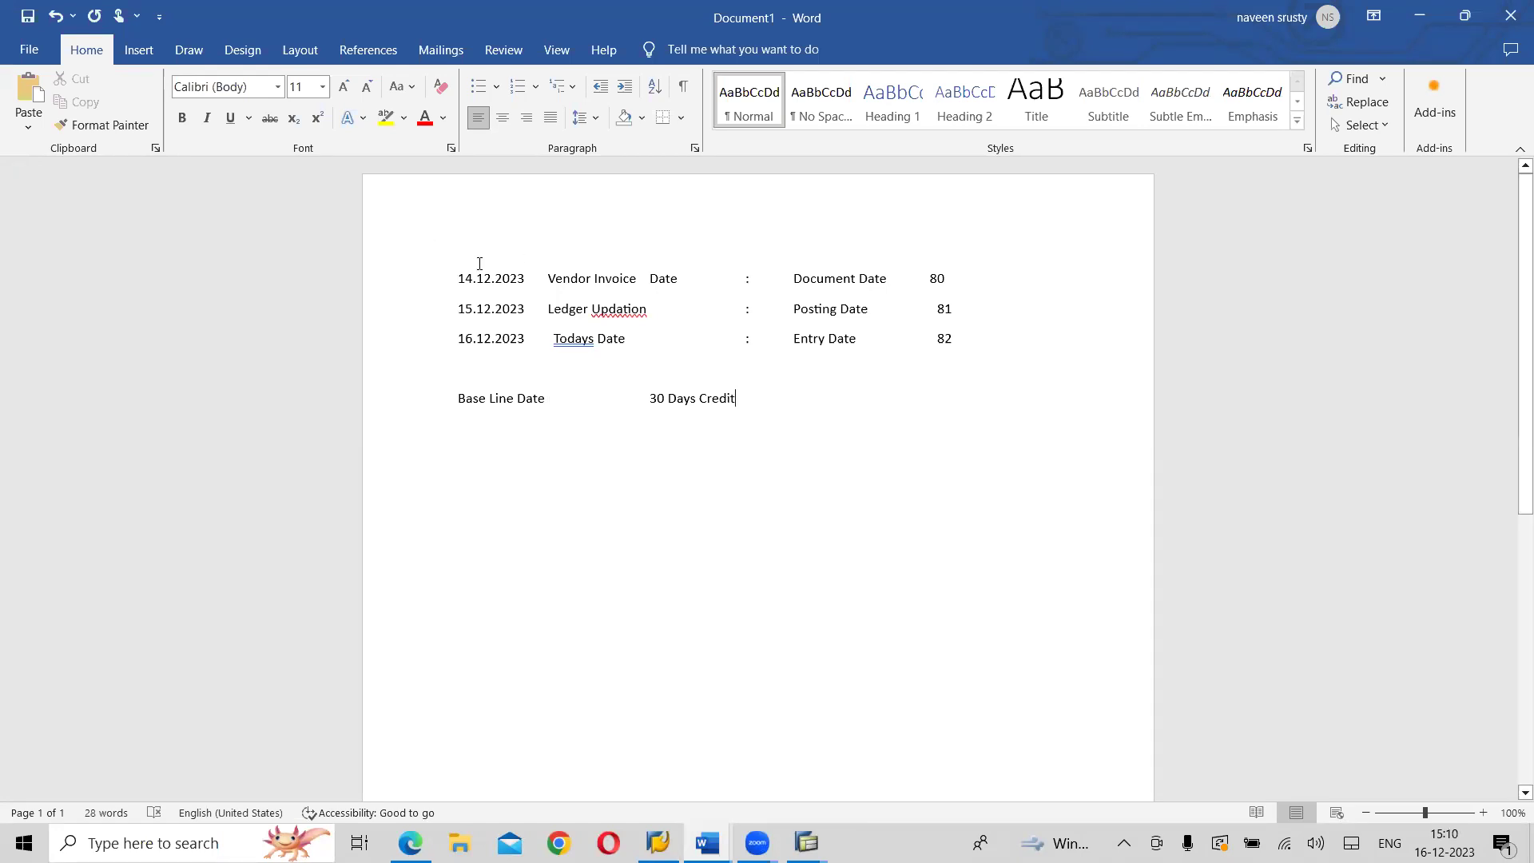
- Copy the vendor invoice date 14.12.2023 to a new line under Base Line Date
{"action": "left_click_drag", "start_coordinate": [460, 276], "coordinate": [526, 279]}
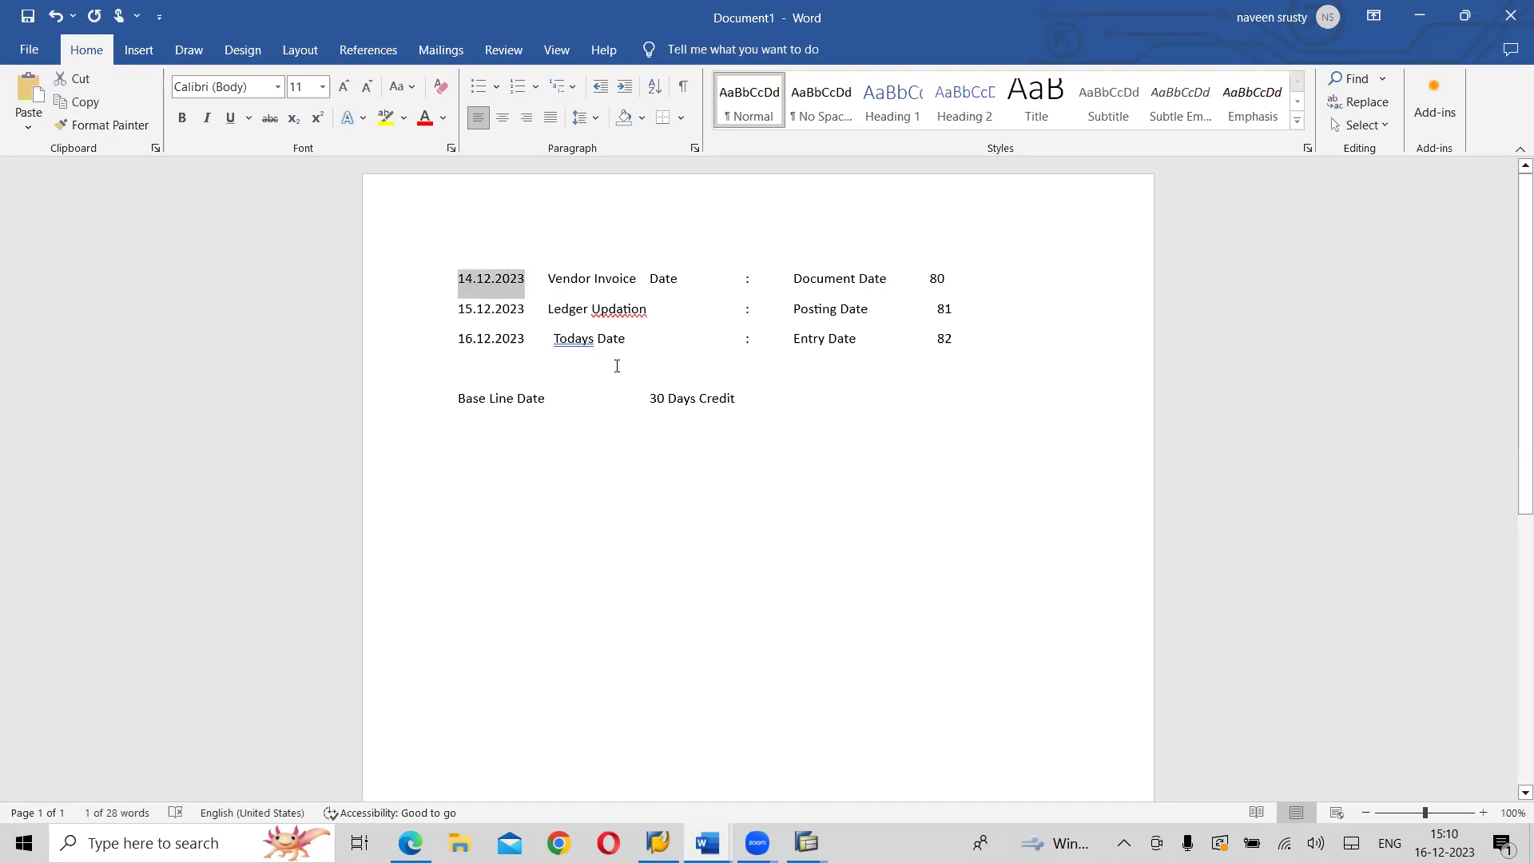
{"action": "key", "text": "ctrl+c"}
{"action": "left_click", "coordinate": [754, 402]}
{"action": "key", "text": "Return"}
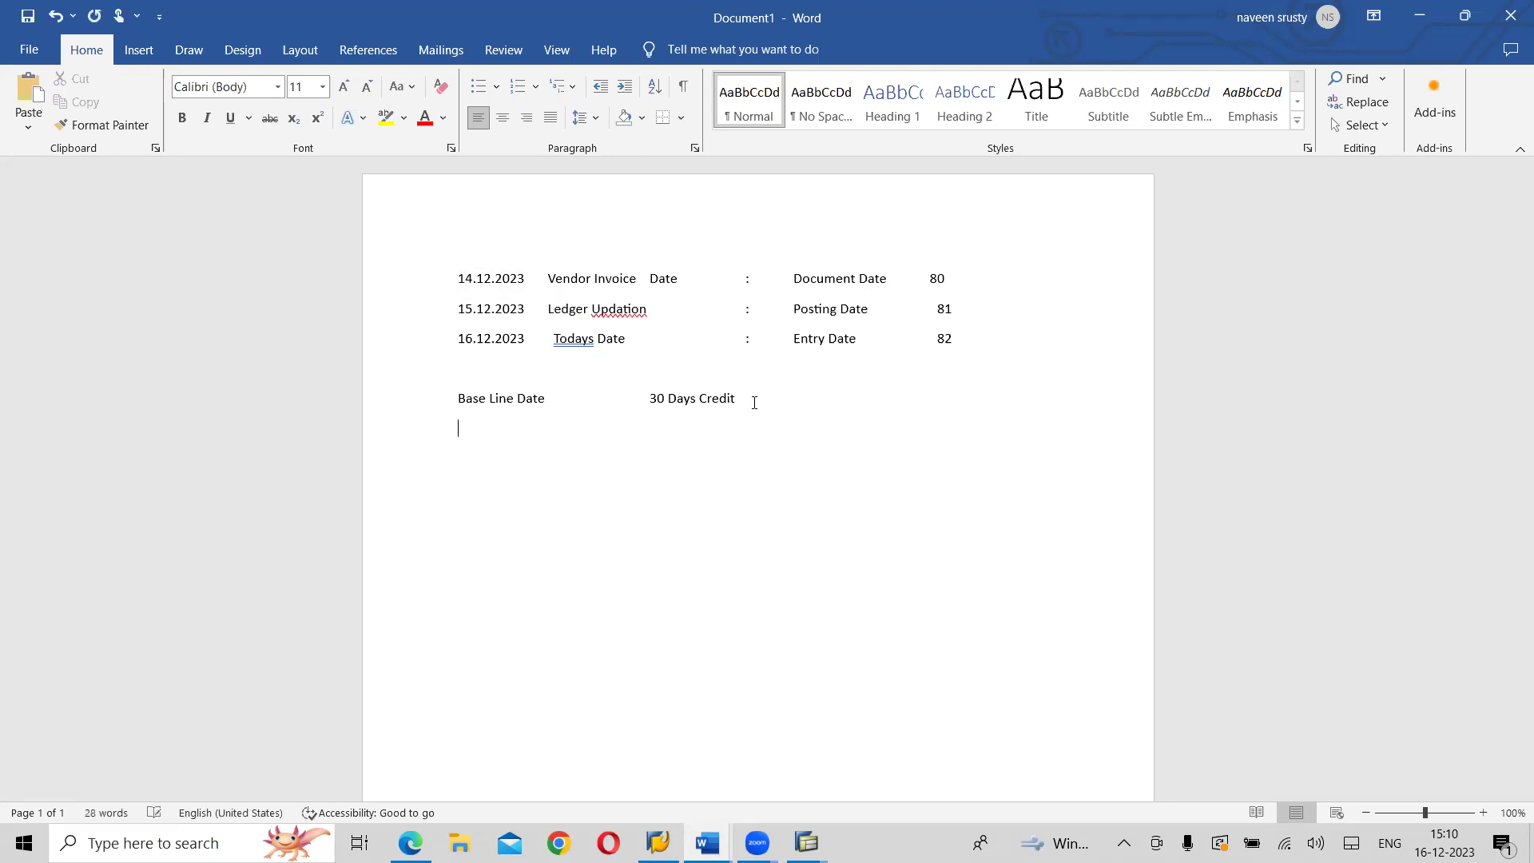
{"action": "key", "text": "ctrl+v"}
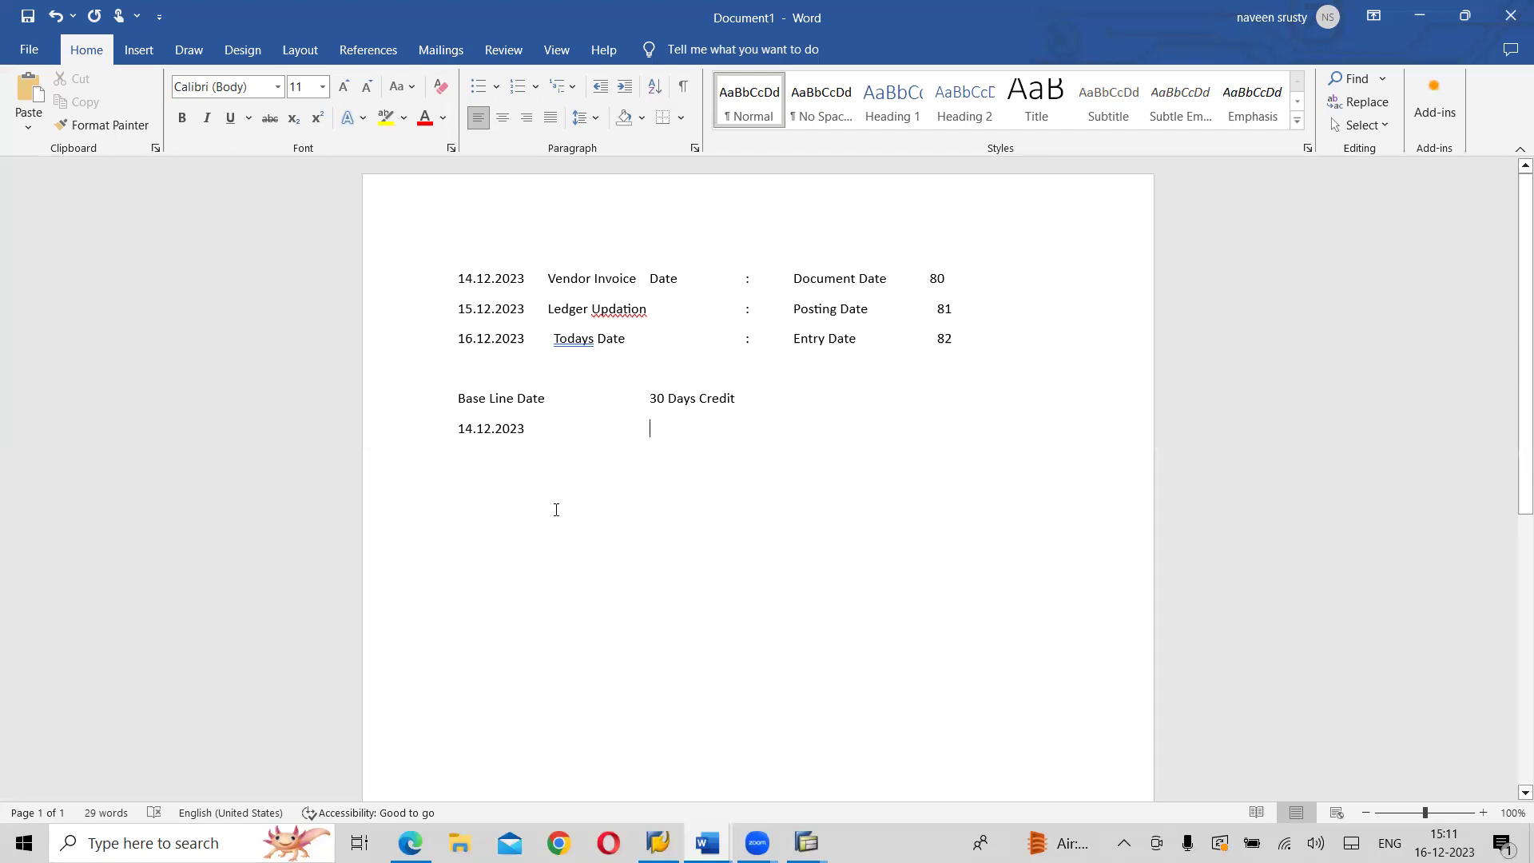
- Enter 14.01.2024 under 30 Days Credit for the 14.12.2023 base line date
{"action": "type", "text": "13"}
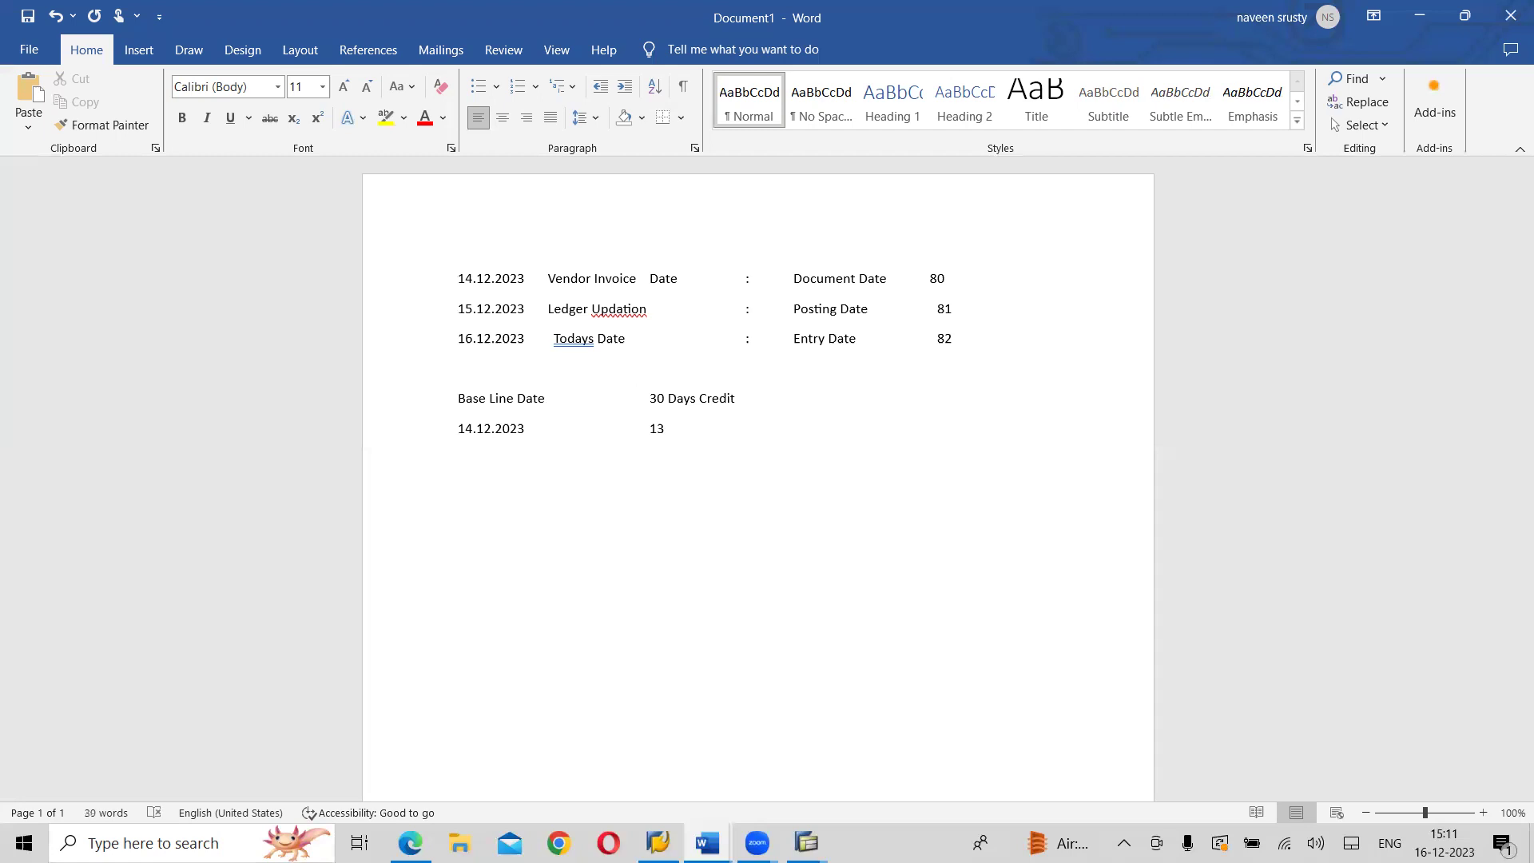
{"action": "key", "text": "BackSpace"}
{"action": "key", "text": "BackSpace"}
{"action": "type", "text": "14.12"}
{"action": "key", "text": "BackSpace"}
{"action": "key", "text": "BackSpace"}
{"action": "key", "text": "BackSpace"}
{"action": "type", "text": ".01.2024"}
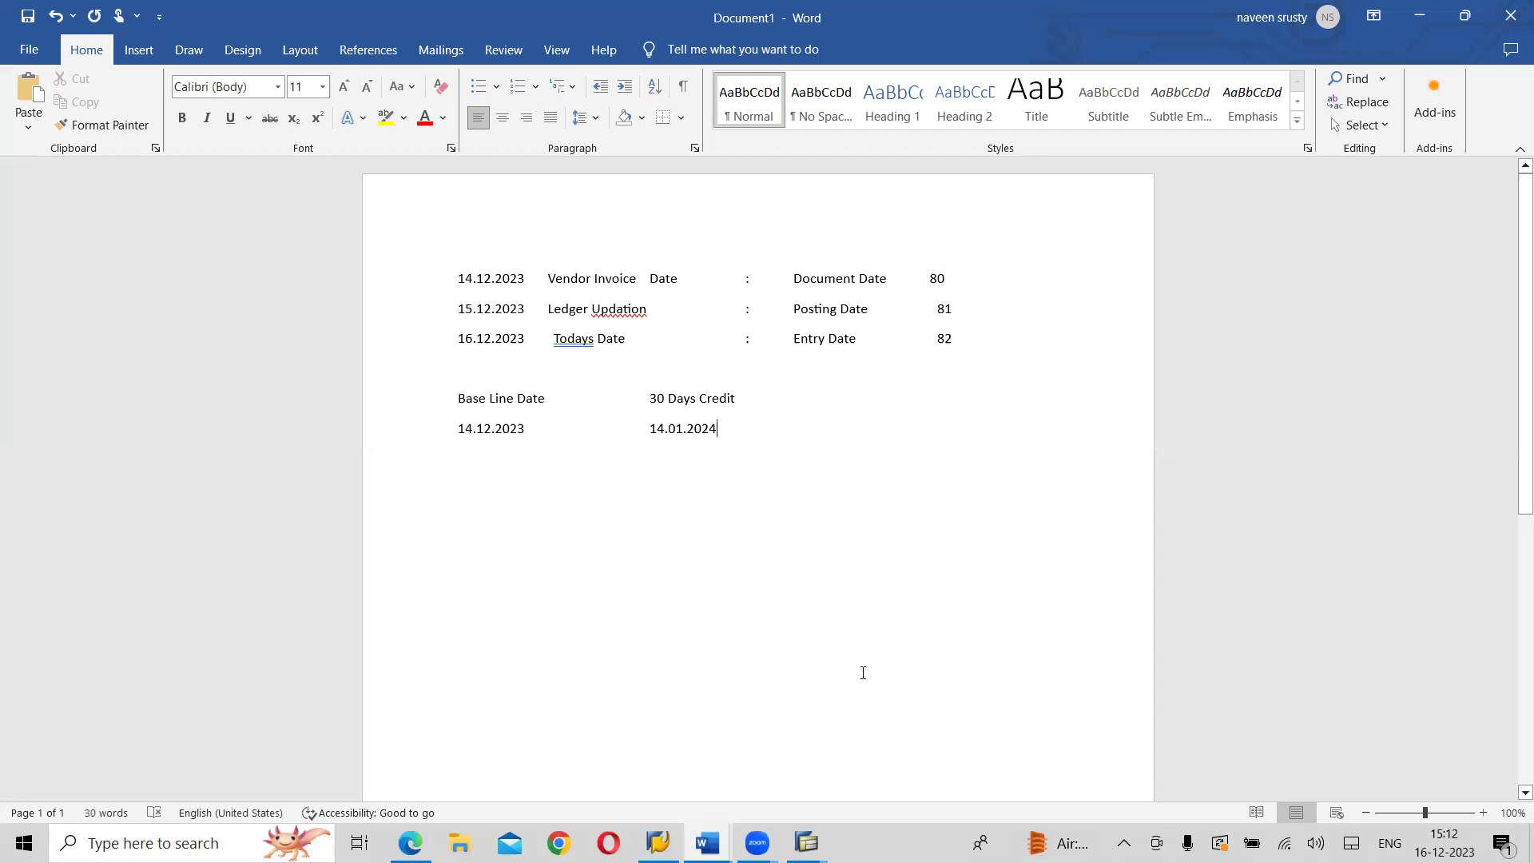
- Add 15.12.2023 as a second base line date and correct the first credit date to 13.01.2024
{"action": "key", "text": "Return"}
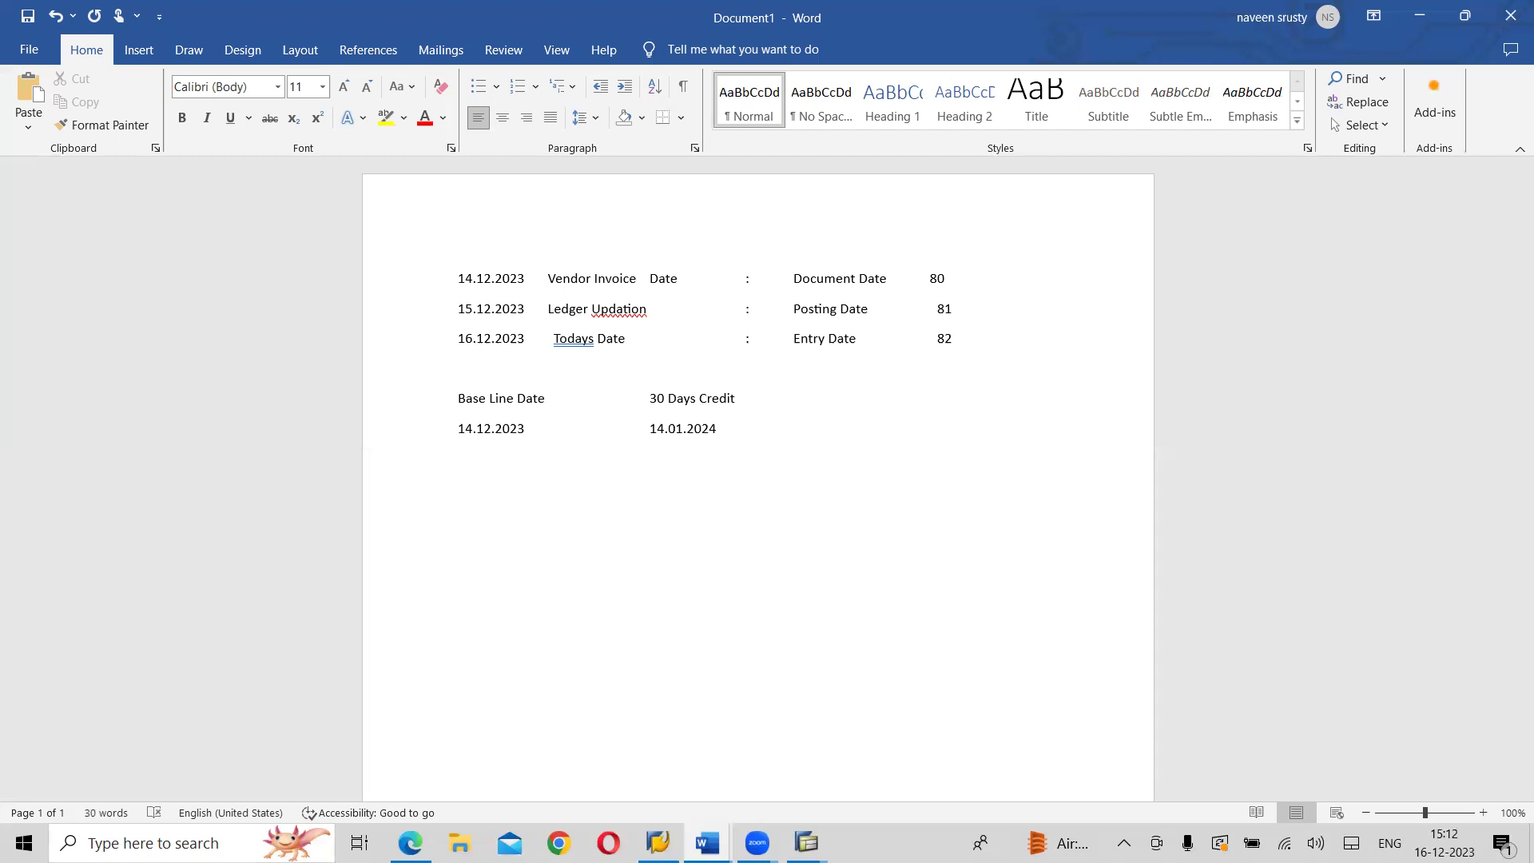
{"action": "type", "text": "15.12.2023"}
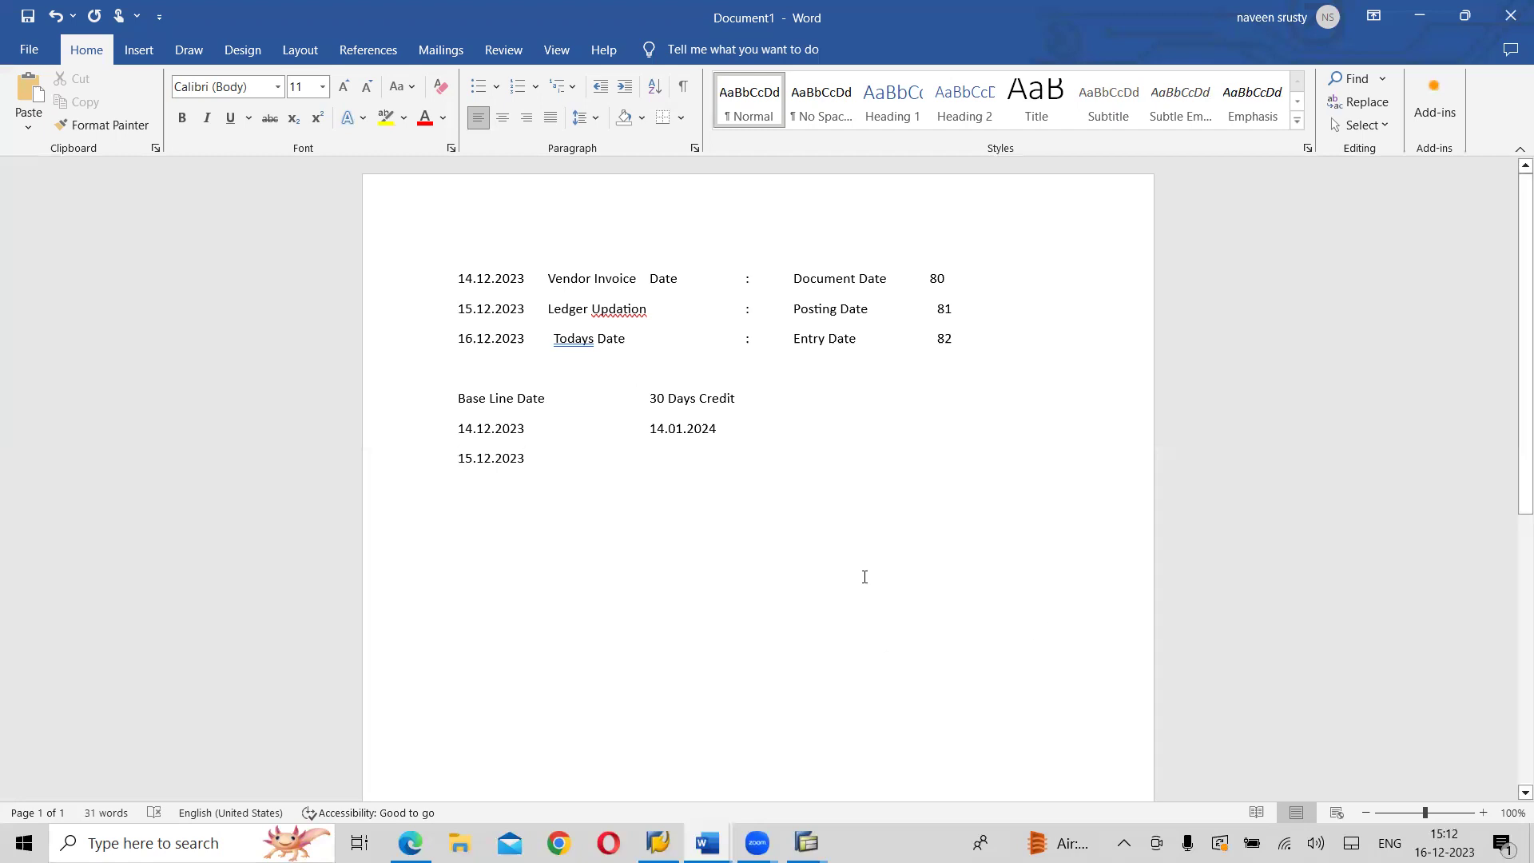
{"action": "left_click", "coordinate": [660, 427]}
{"action": "key", "text": "Delete"}
{"action": "type", "text": "3"}
- Enter 14.01.2023 as the credit date for 15.12.2023 and add a Due Date line below it
{"action": "left_click", "coordinate": [529, 462]}
{"action": "key", "text": "Tab"}
{"action": "type", "text": "1"}
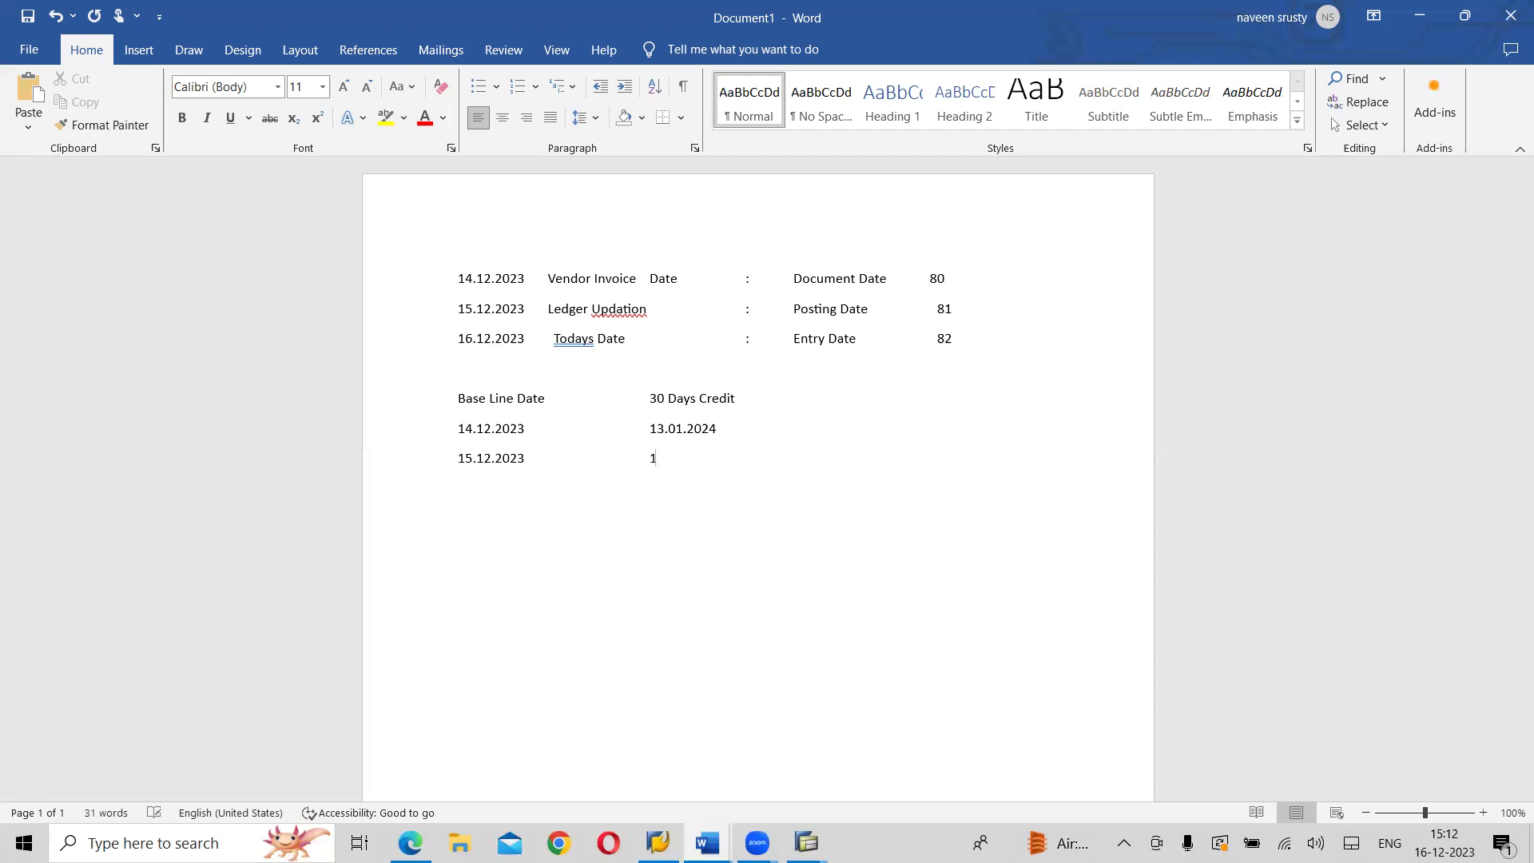
{"action": "type", "text": "4.01.2023"}
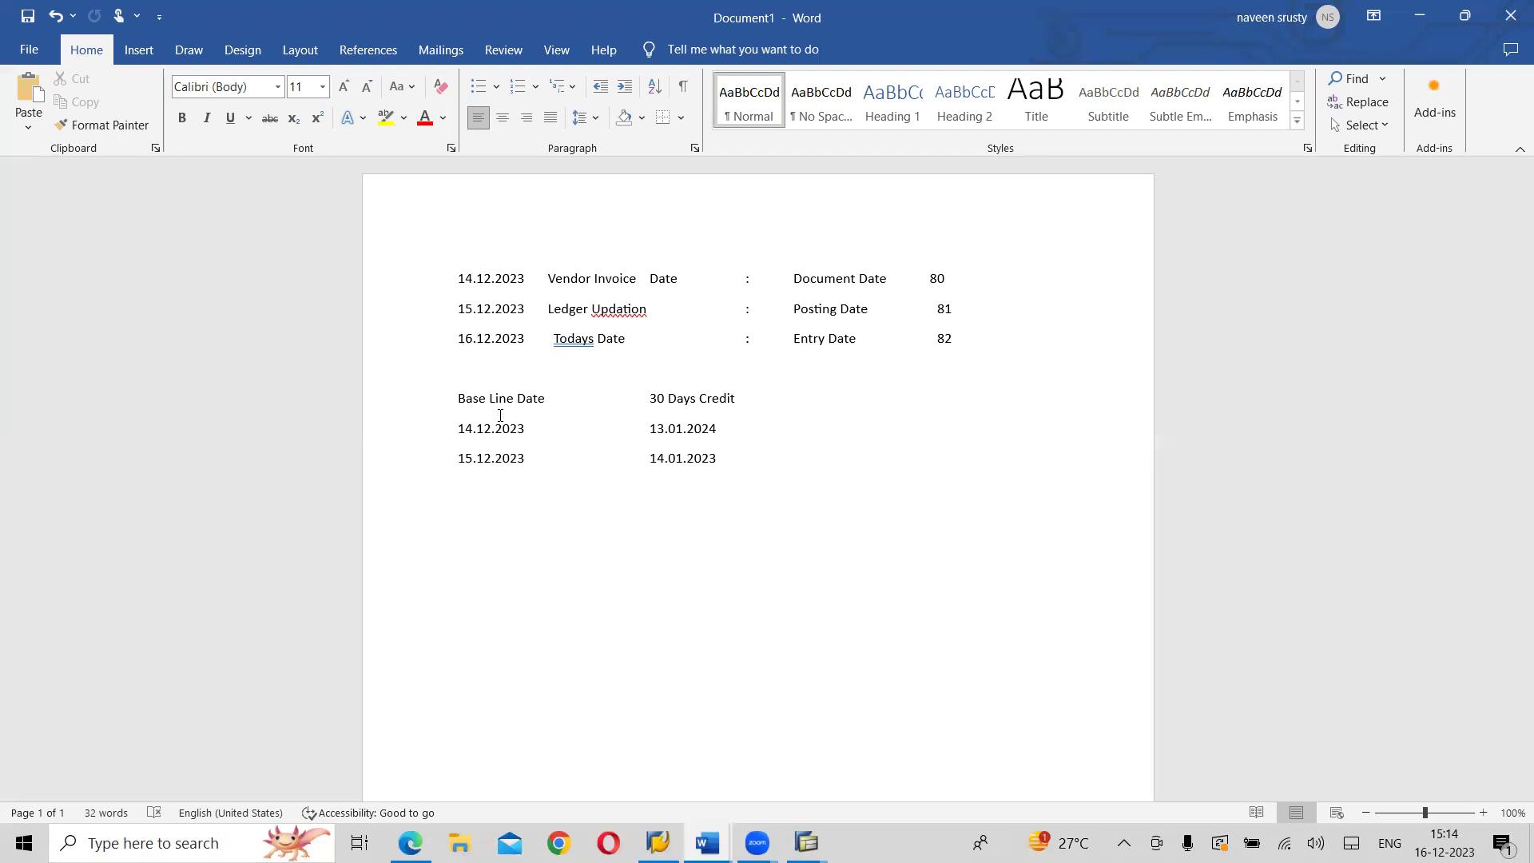
{"action": "key", "text": "Return"}
{"action": "type", "text": "Due Date"}
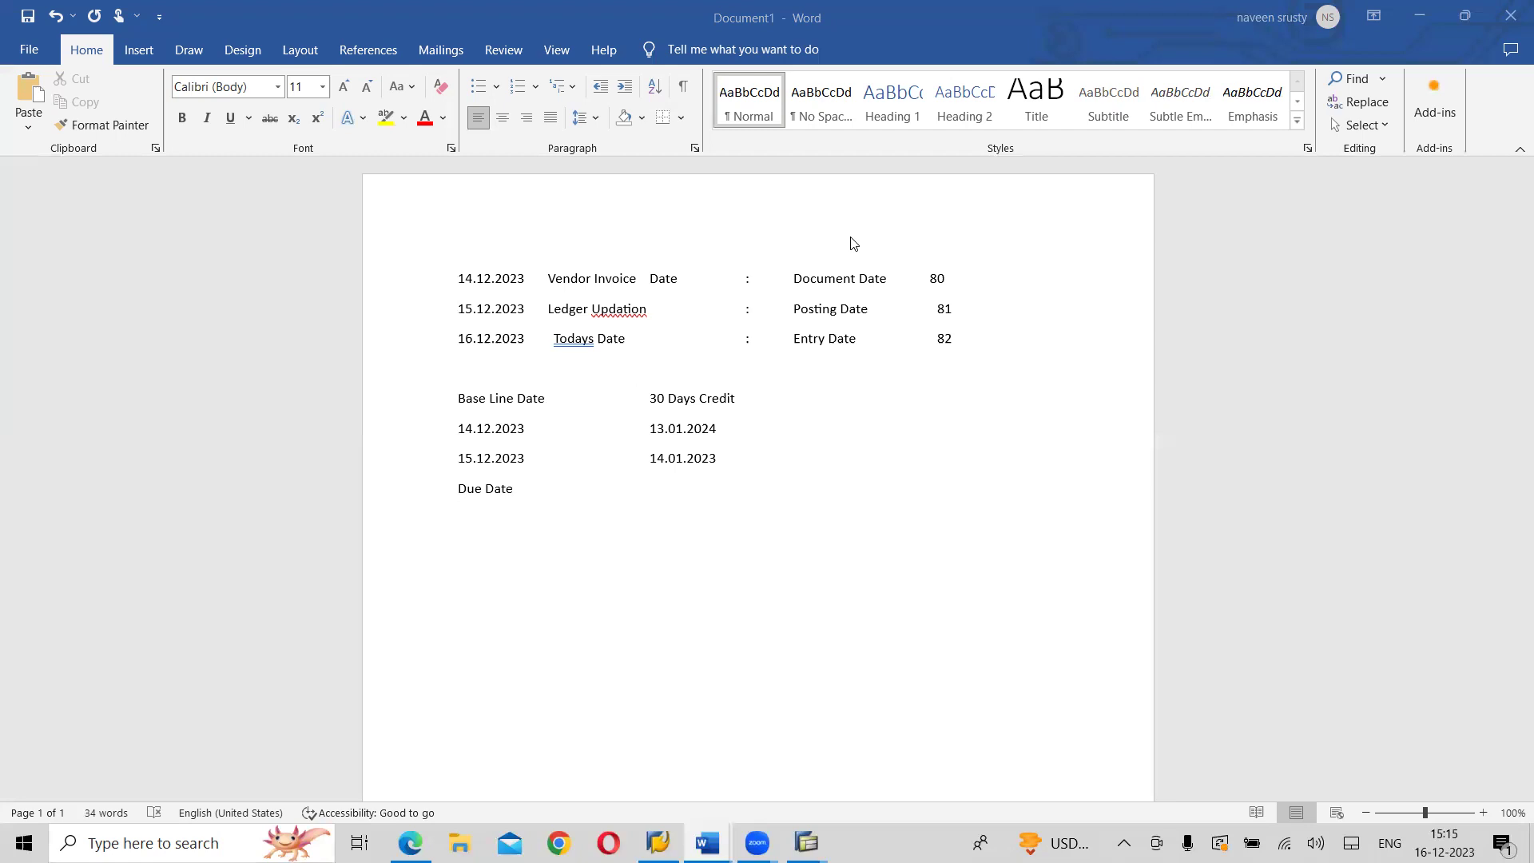
- Return to the Post Outgoing Payments screen, point out the document type field and exit to SAP Easy Access, discarding the data
{"action": "key", "text": "alt+Tab"}
{"action": "key", "text": "alt+Tab"}
{"action": "key", "text": "alt+Tab"}
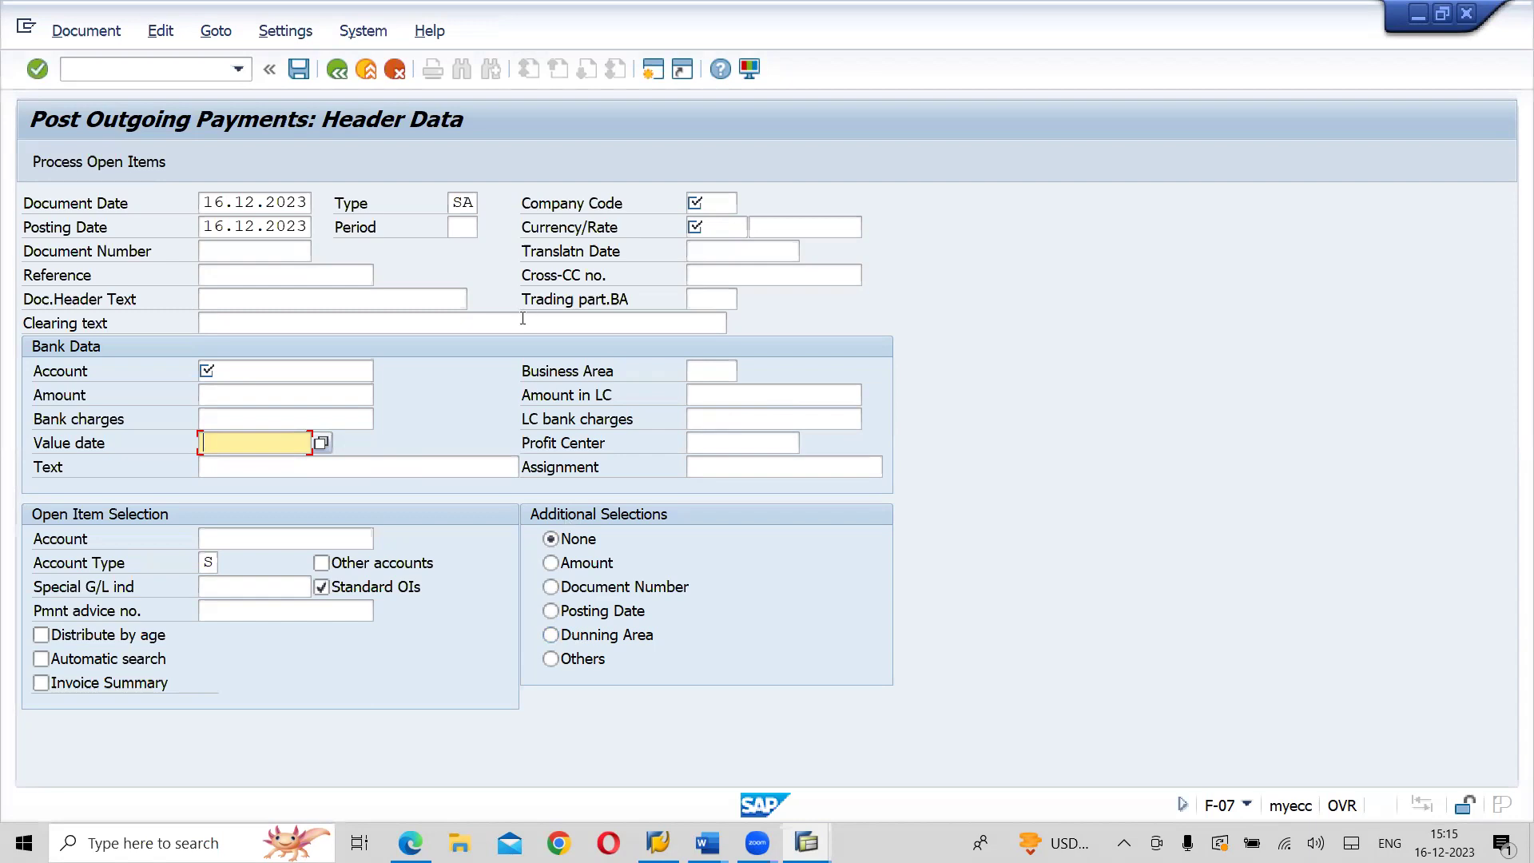
{"action": "left_click", "coordinate": [460, 206]}
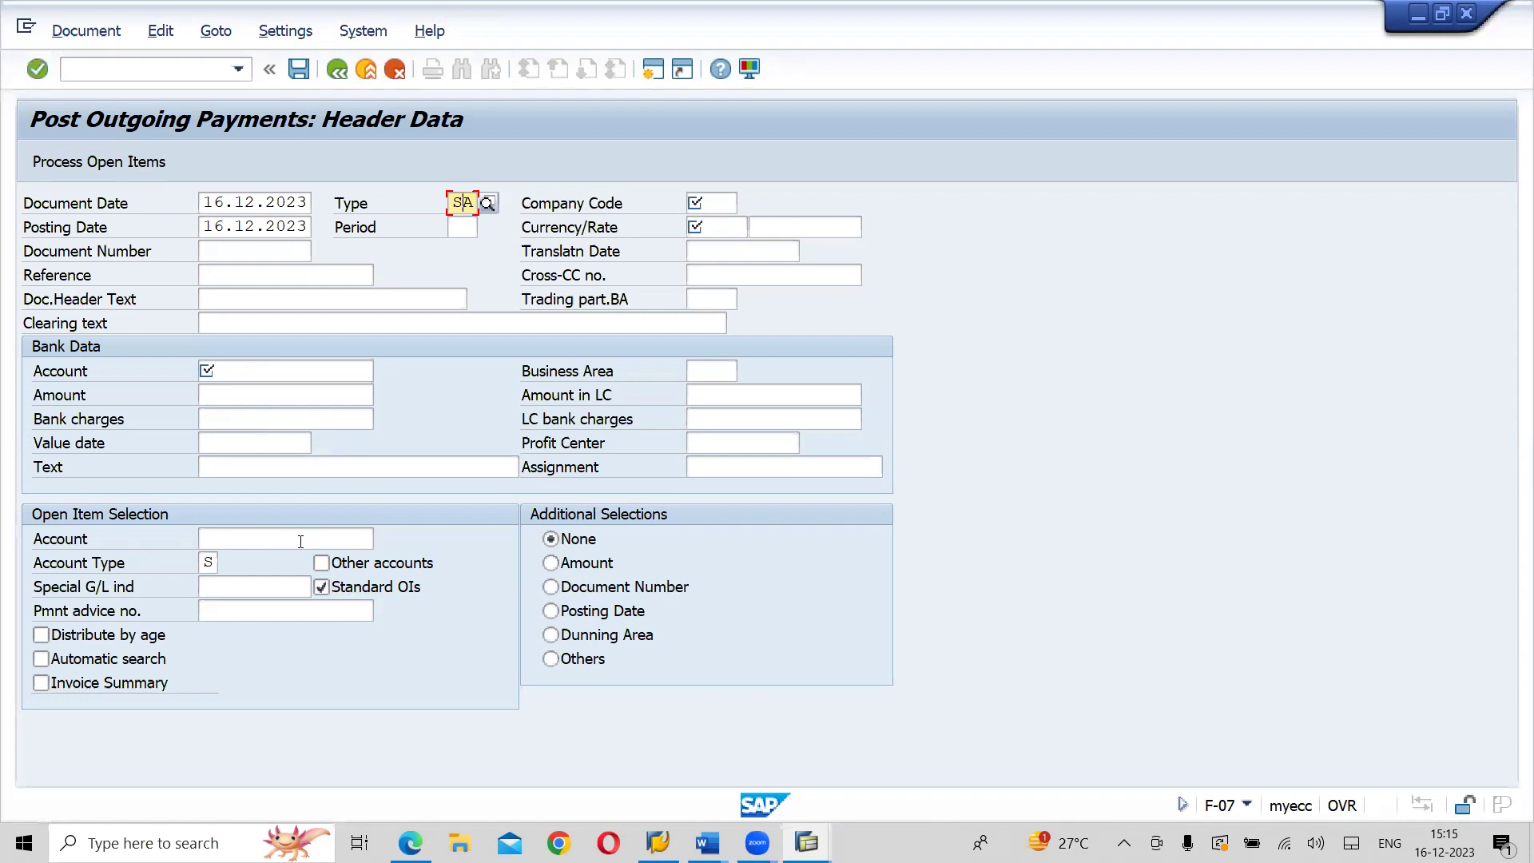
{"action": "left_click", "coordinate": [342, 80]}
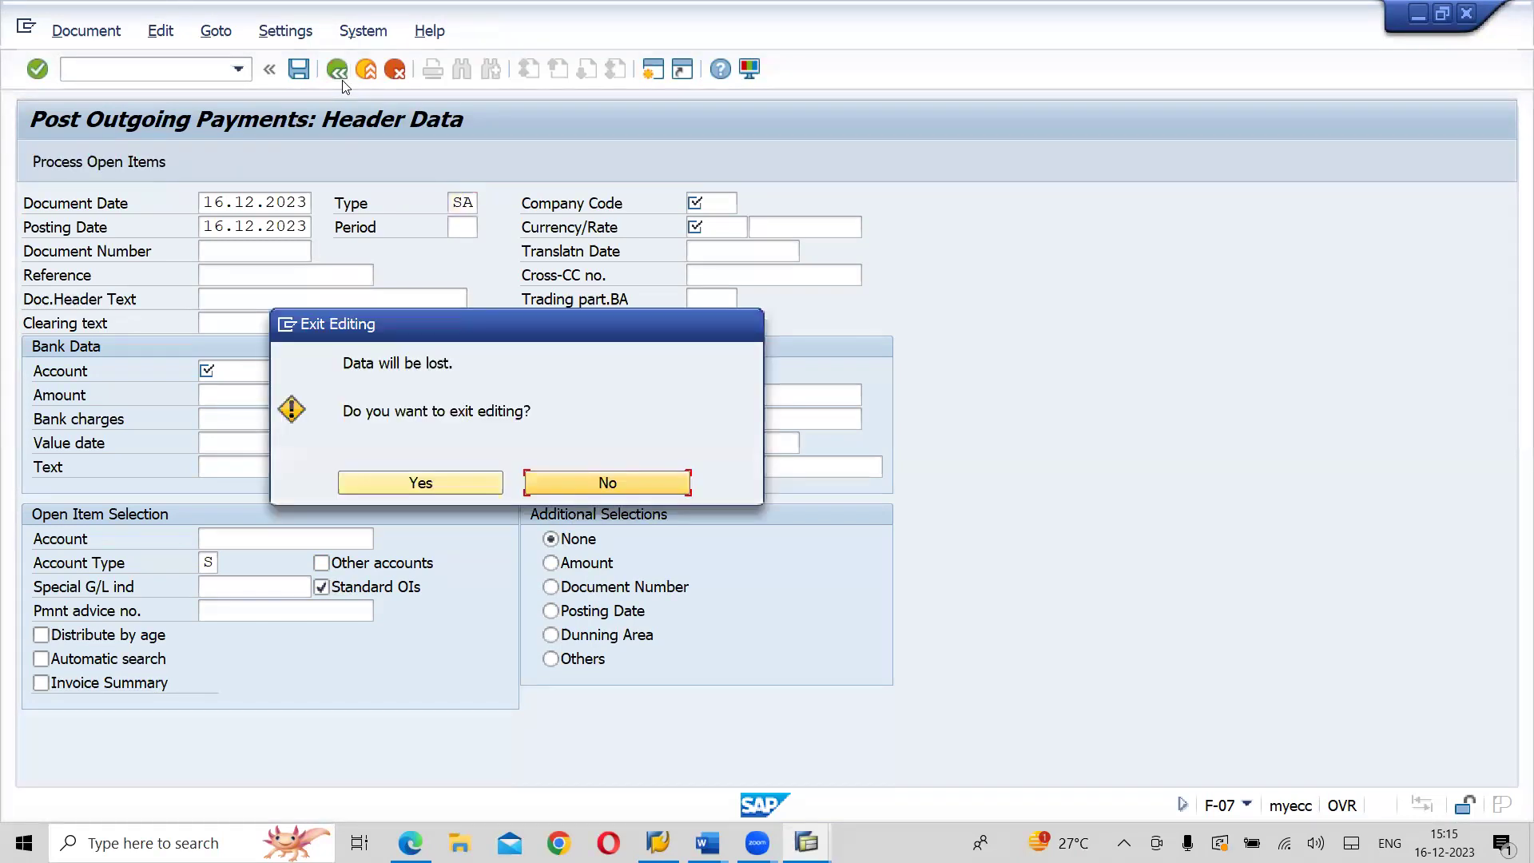
{"action": "left_click", "coordinate": [428, 484]}
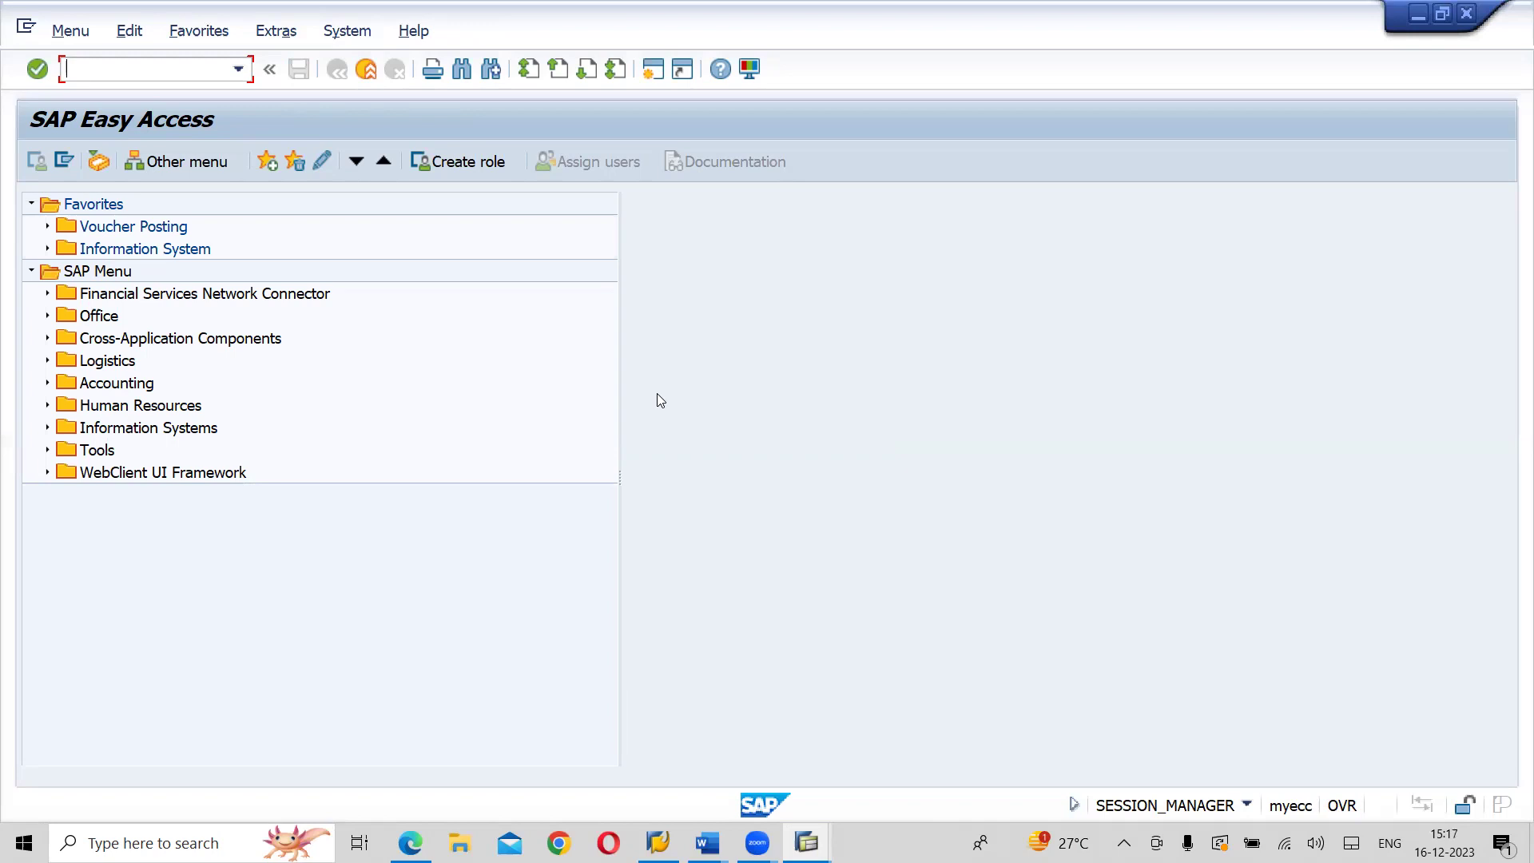
- Switch to the SAP FI CO on S4 HANA notes in Word and look through to the configuration environment section
{"action": "key", "text": "alt+Tab"}
{"action": "key", "text": "alt+Tab"}
{"action": "key", "text": "alt+Tab"}
{"action": "key", "text": "alt+Tab"}
{"action": "key", "text": "alt+Tab"}
{"action": "key", "text": "alt+Tab"}
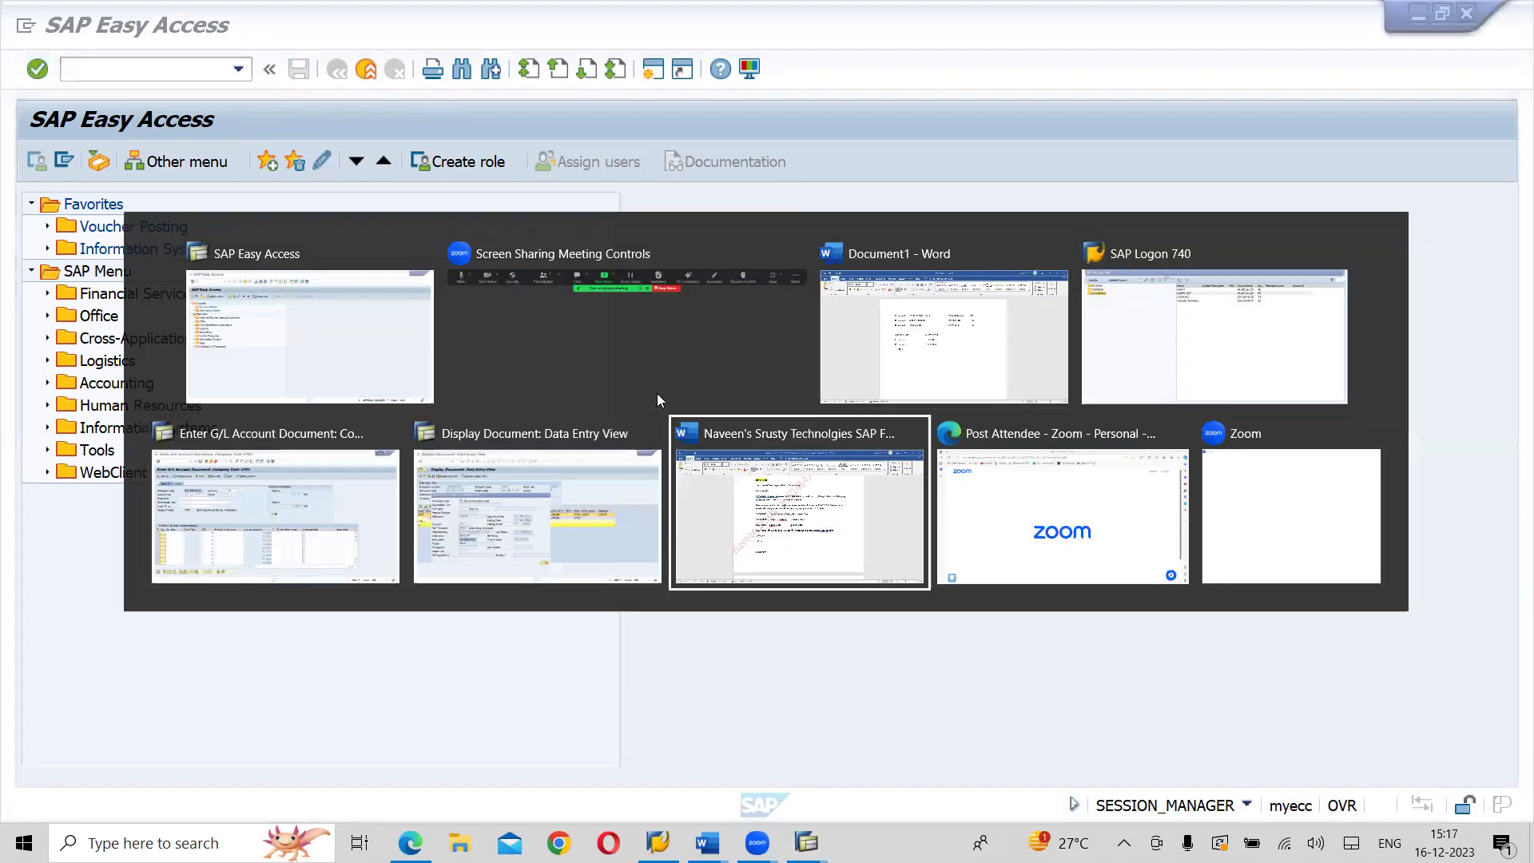
{"action": "scroll", "coordinate": [658, 393], "scroll_direction": "down", "scroll_amount": 10}
{"action": "scroll", "coordinate": [658, 394], "scroll_direction": "down", "scroll_amount": 6}
{"action": "scroll", "coordinate": [658, 393], "scroll_direction": "down", "scroll_amount": 15}
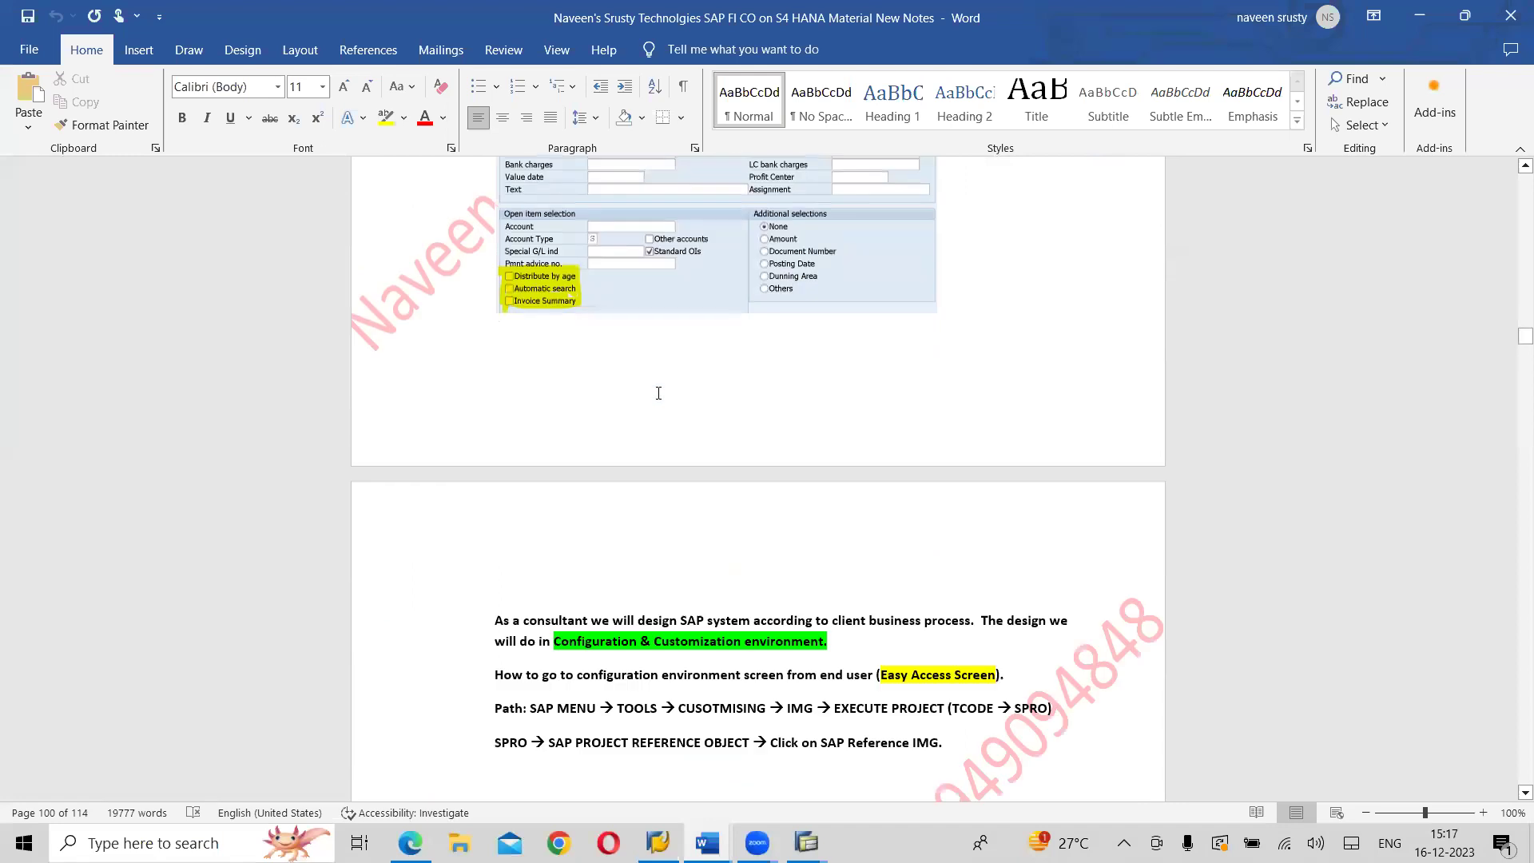
- Look through the Word notes on defining countries in SAP, down to the Country Global Parameters details for India
{"action": "scroll", "coordinate": [658, 393], "scroll_direction": "down", "scroll_amount": 20}
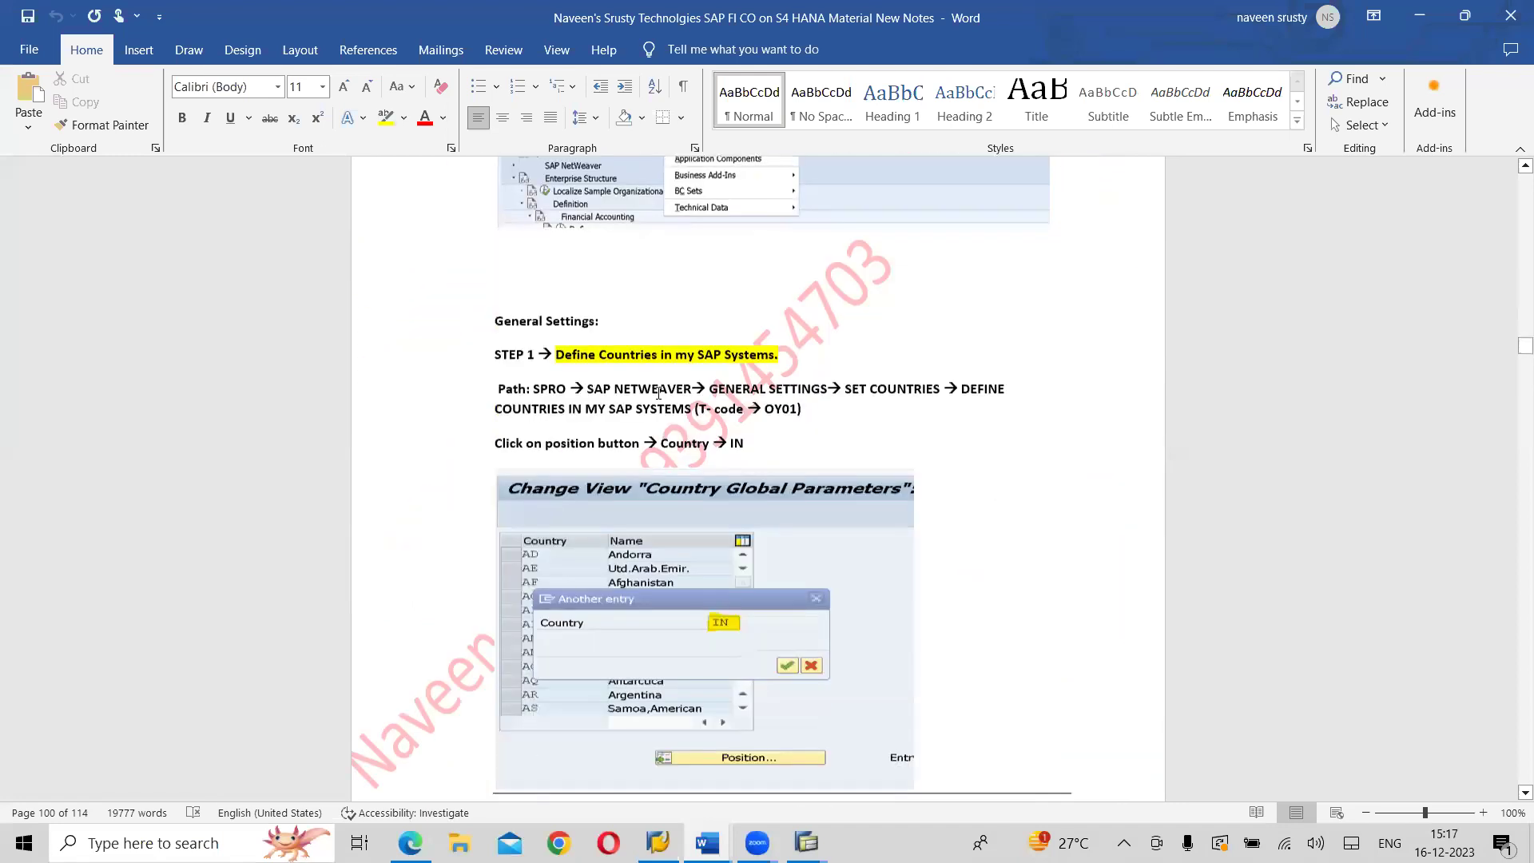
{"action": "scroll", "coordinate": [659, 393], "scroll_direction": "down", "scroll_amount": 15}
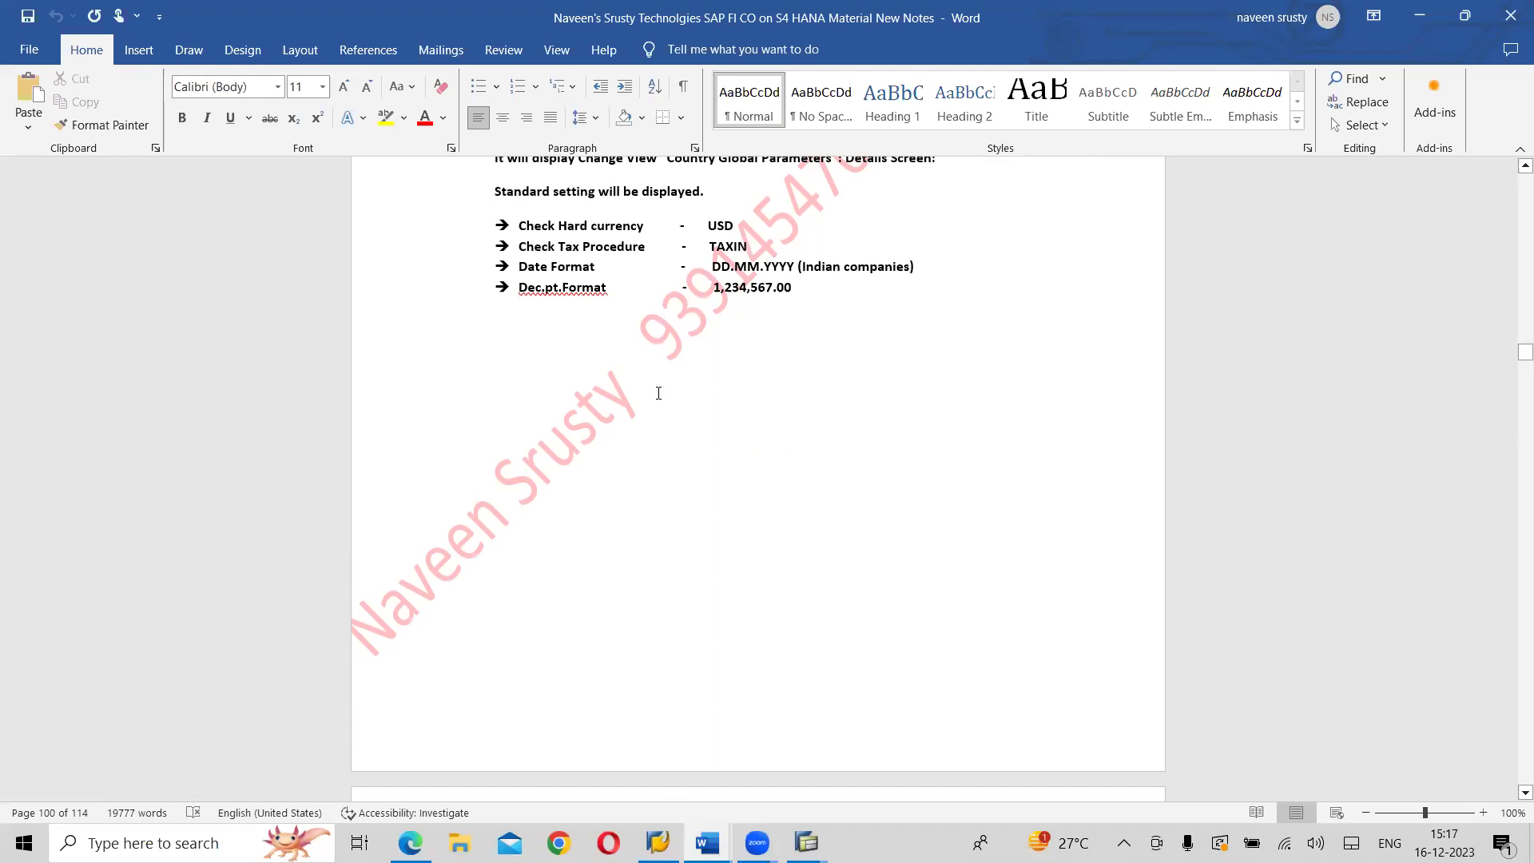
{"action": "scroll", "coordinate": [658, 393], "scroll_direction": "up", "scroll_amount": 5}
{"action": "scroll", "coordinate": [658, 393], "scroll_direction": "down", "scroll_amount": 10}
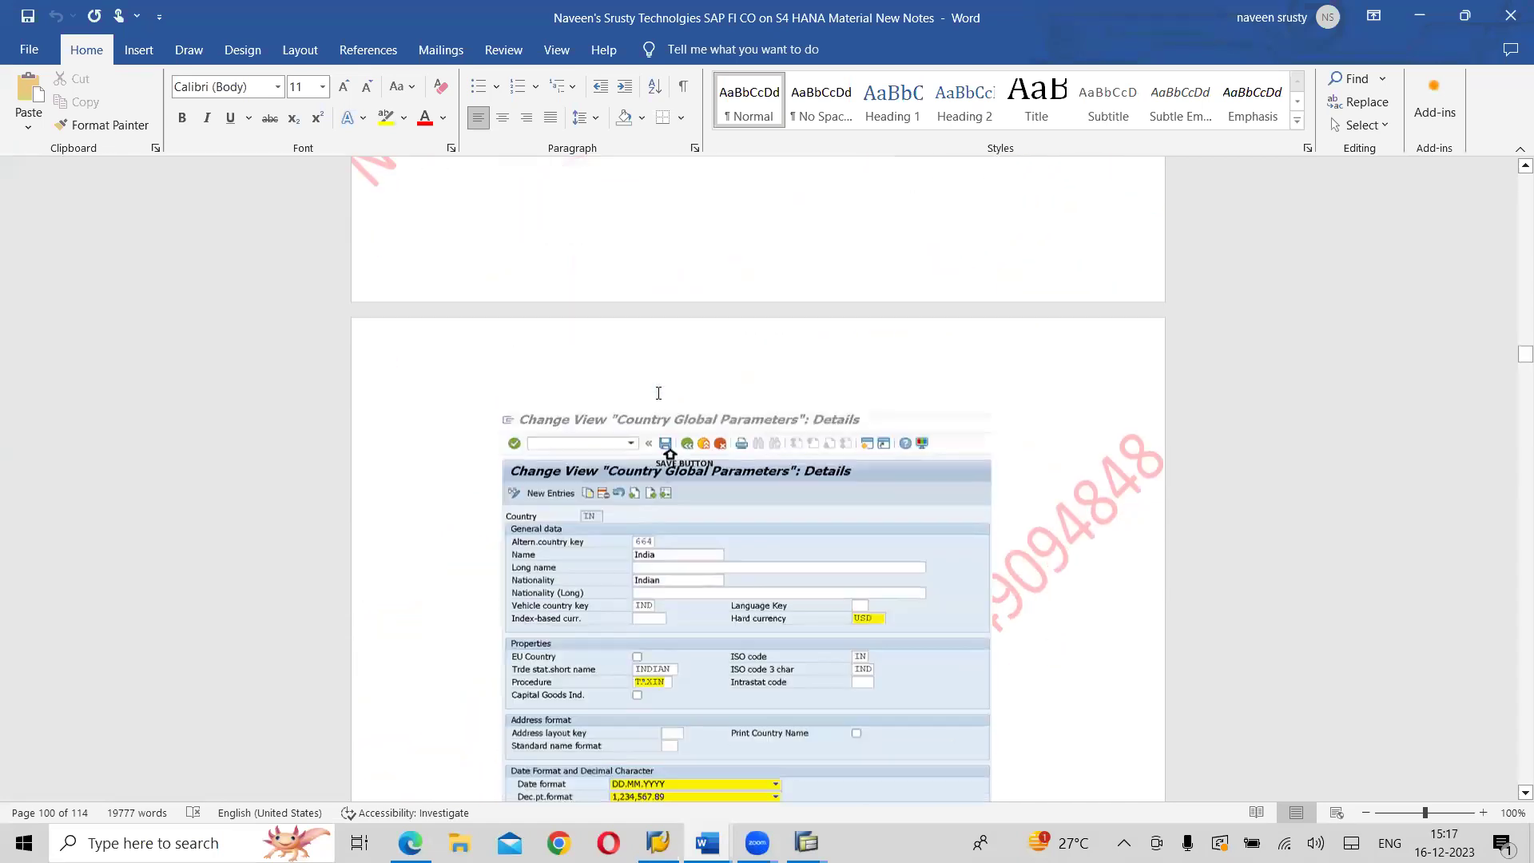
{"action": "scroll", "coordinate": [658, 393], "scroll_direction": "down", "scroll_amount": 4}
- Switch from the Word notes to the open SAP Enter G/L Account Document screen for company code UT01
{"action": "key", "text": "alt+Tab"}
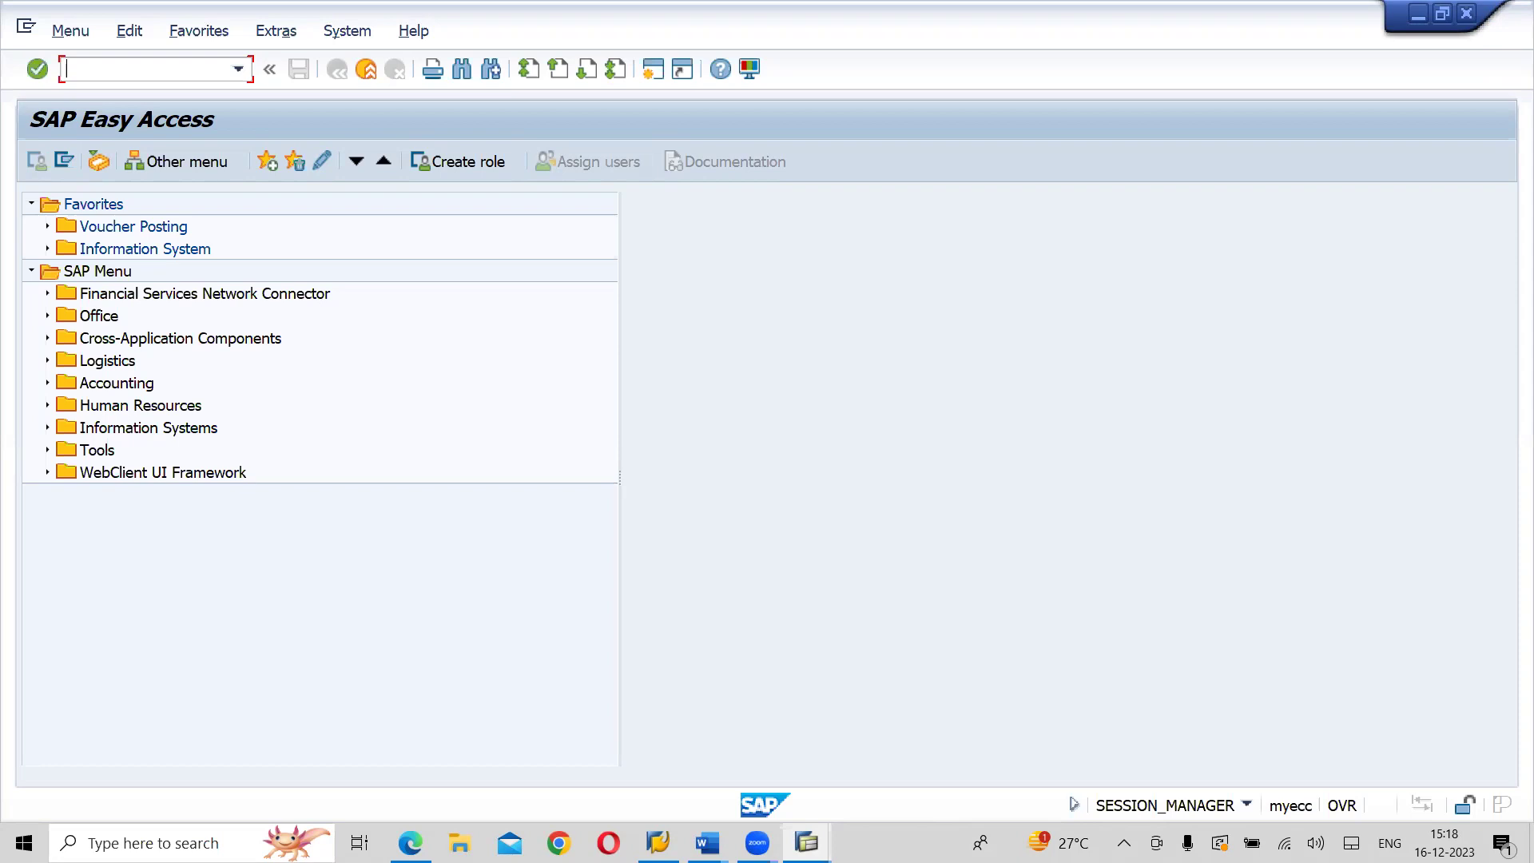
{"action": "key", "text": "alt+Tab"}
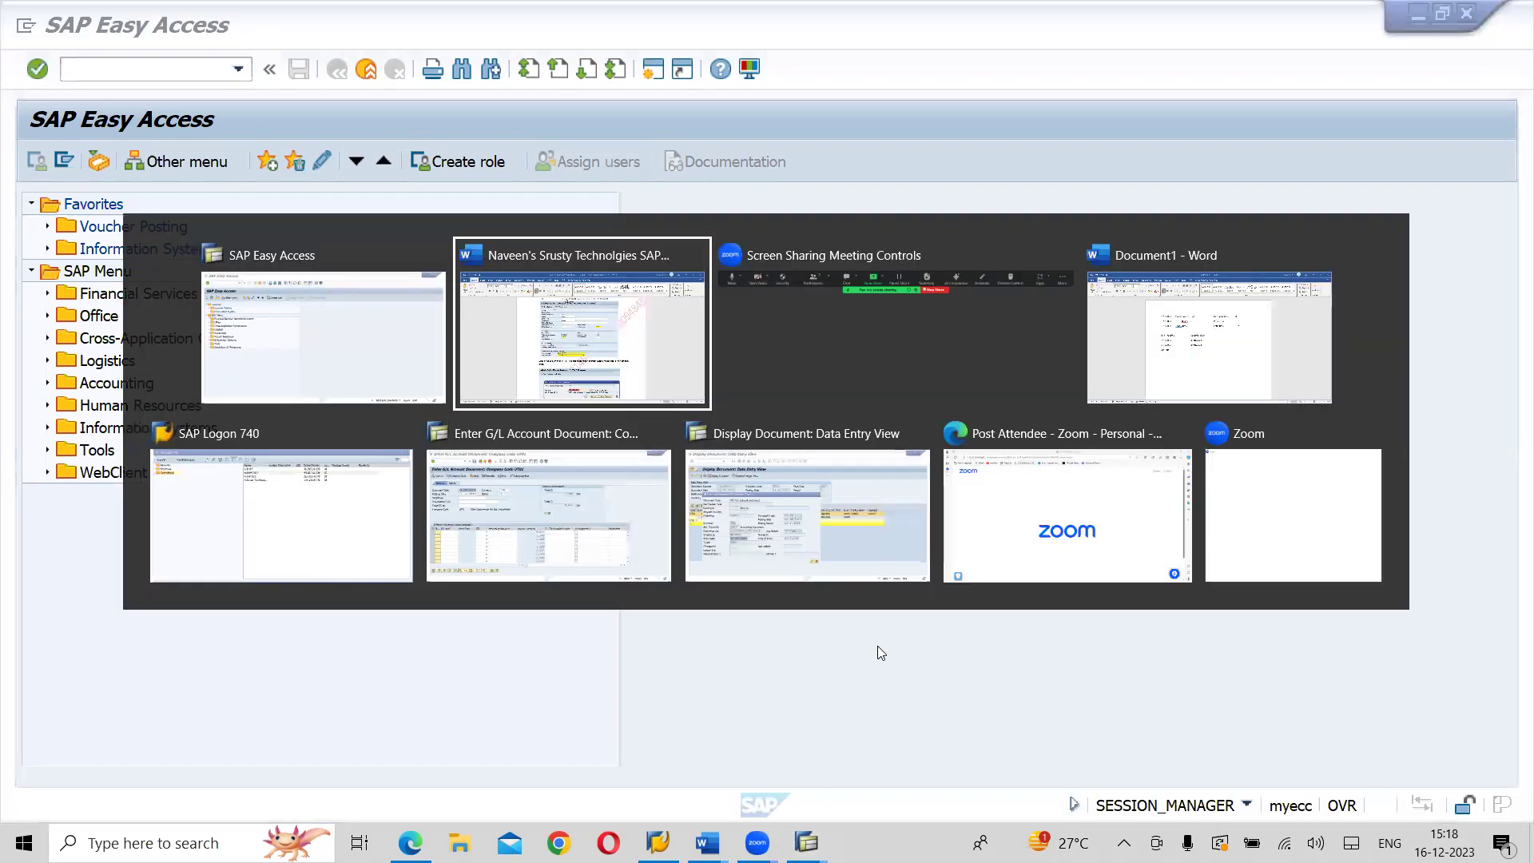
{"action": "key", "text": "alt+Tab"}
{"action": "key", "text": "alt+Tab"}
{"action": "key", "text": "alt+Tab"}
{"action": "key", "text": "alt+Tab"}
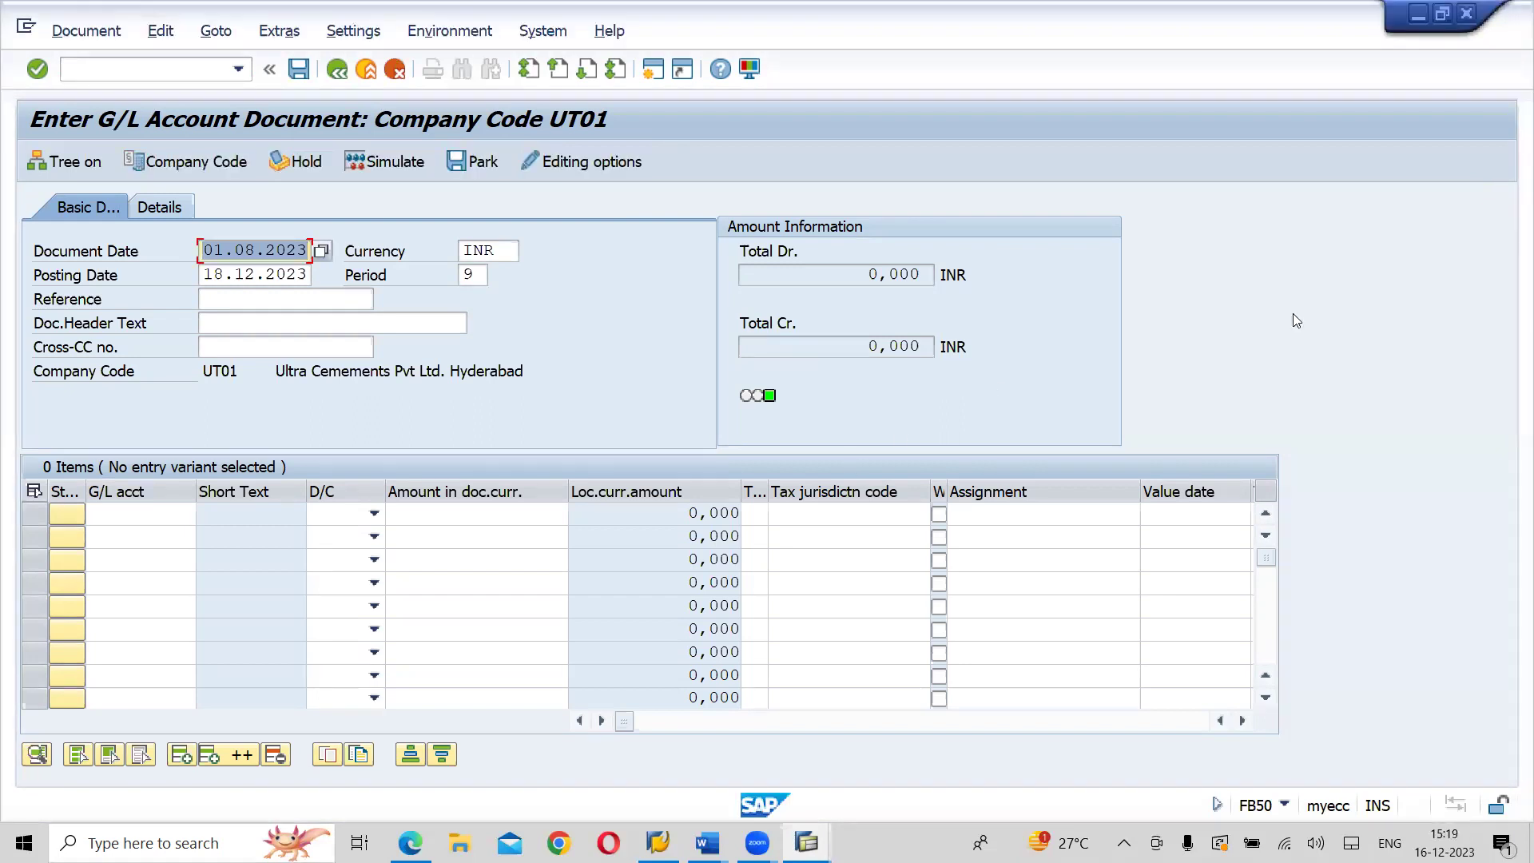
- Return to SAP Easy Access and open the internal trading partners overview with transaction OX15
{"action": "key", "text": "alt+Tab"}
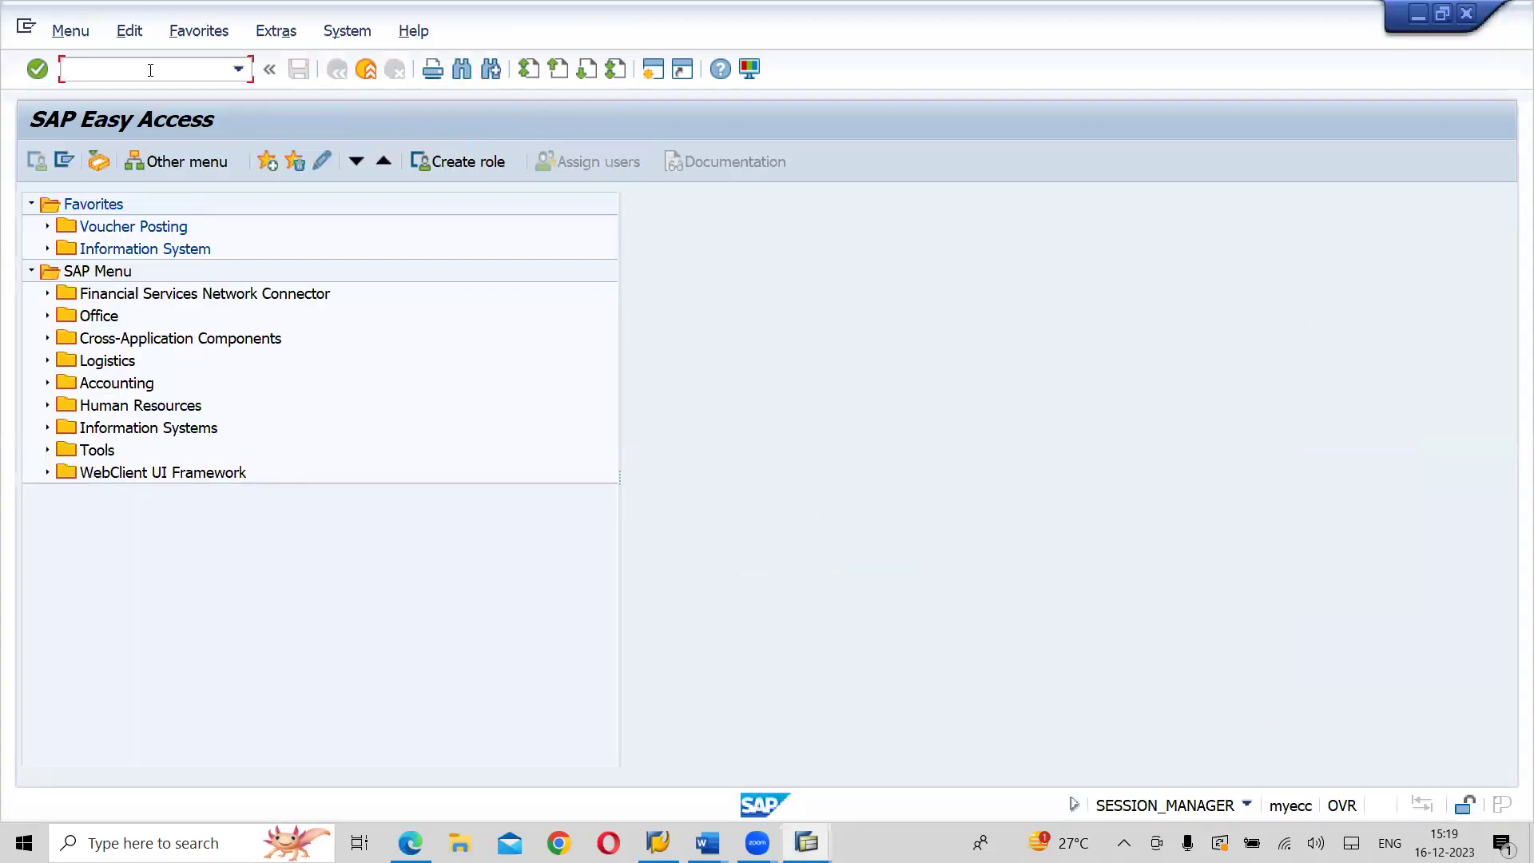
{"action": "type", "text": "/nox15"}
{"action": "key", "text": "Return"}
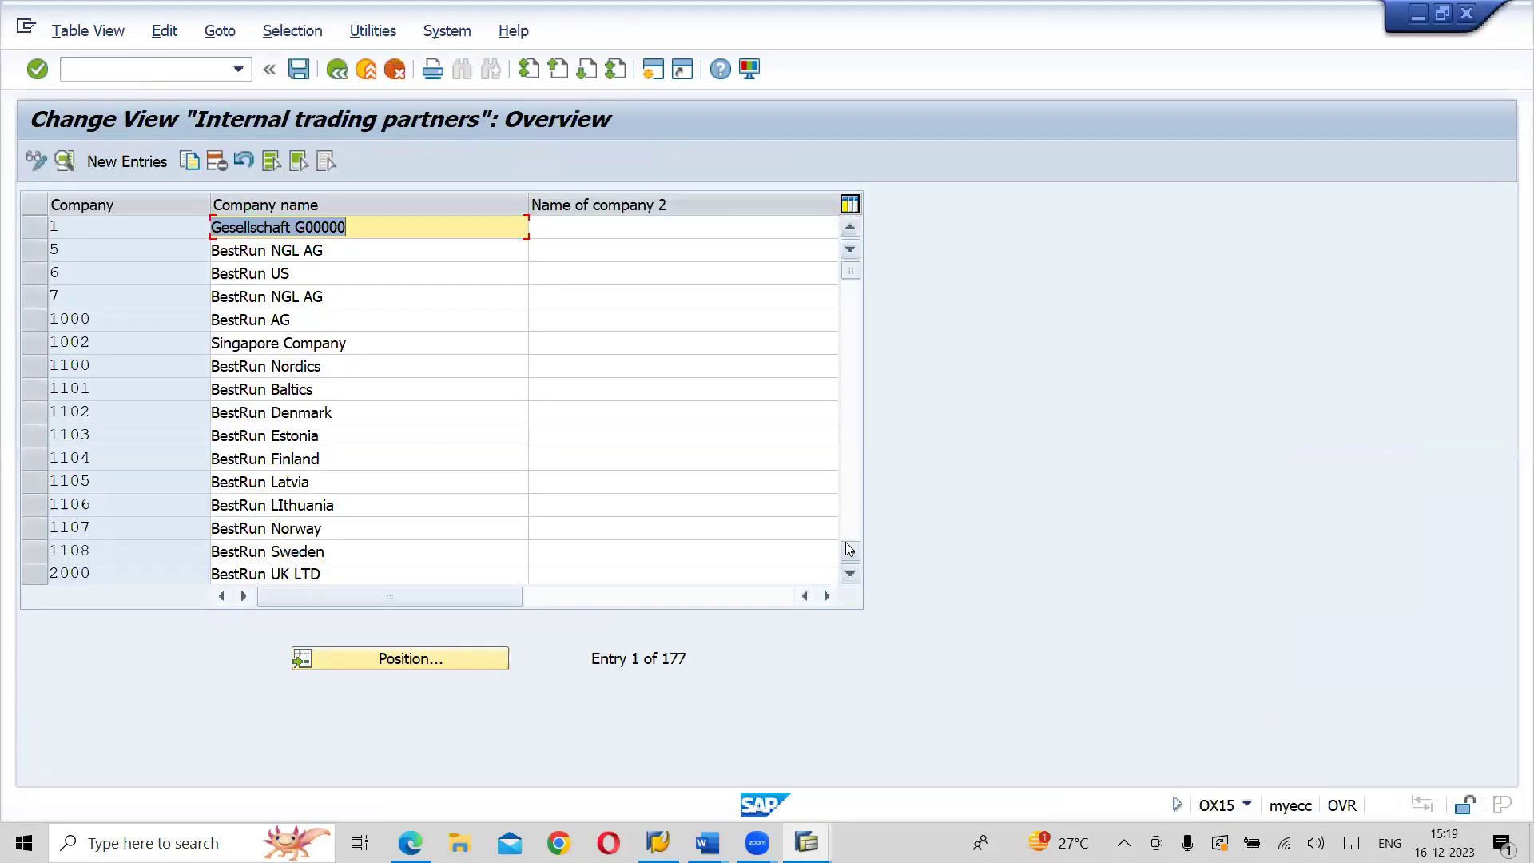
- Look through the internal trading partners list to its last company, then back up to the numeric company entries
{"action": "left_click", "coordinate": [854, 510]}
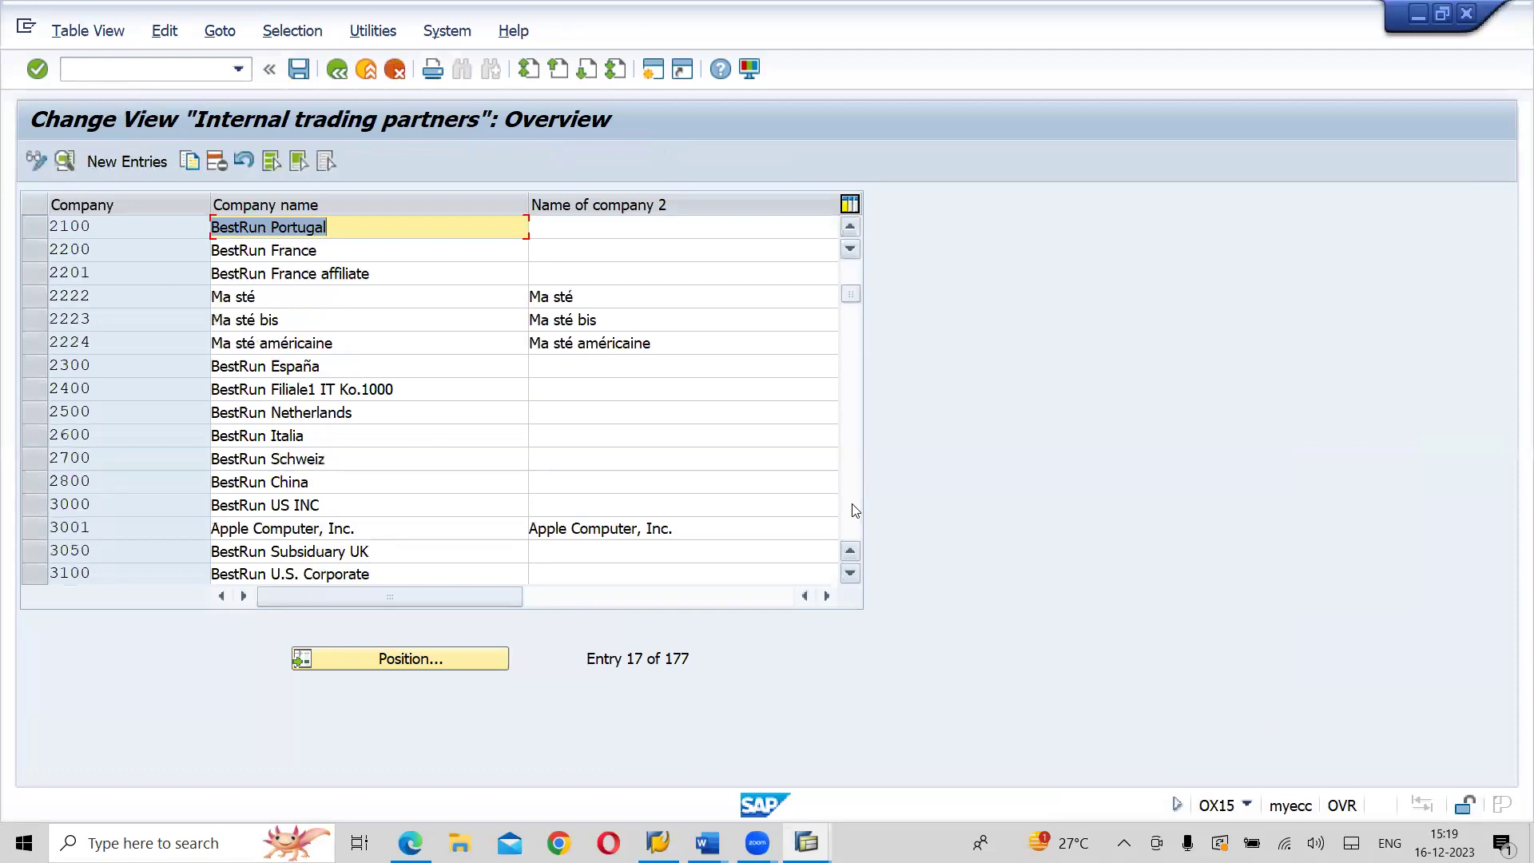
{"action": "left_click", "coordinate": [855, 510]}
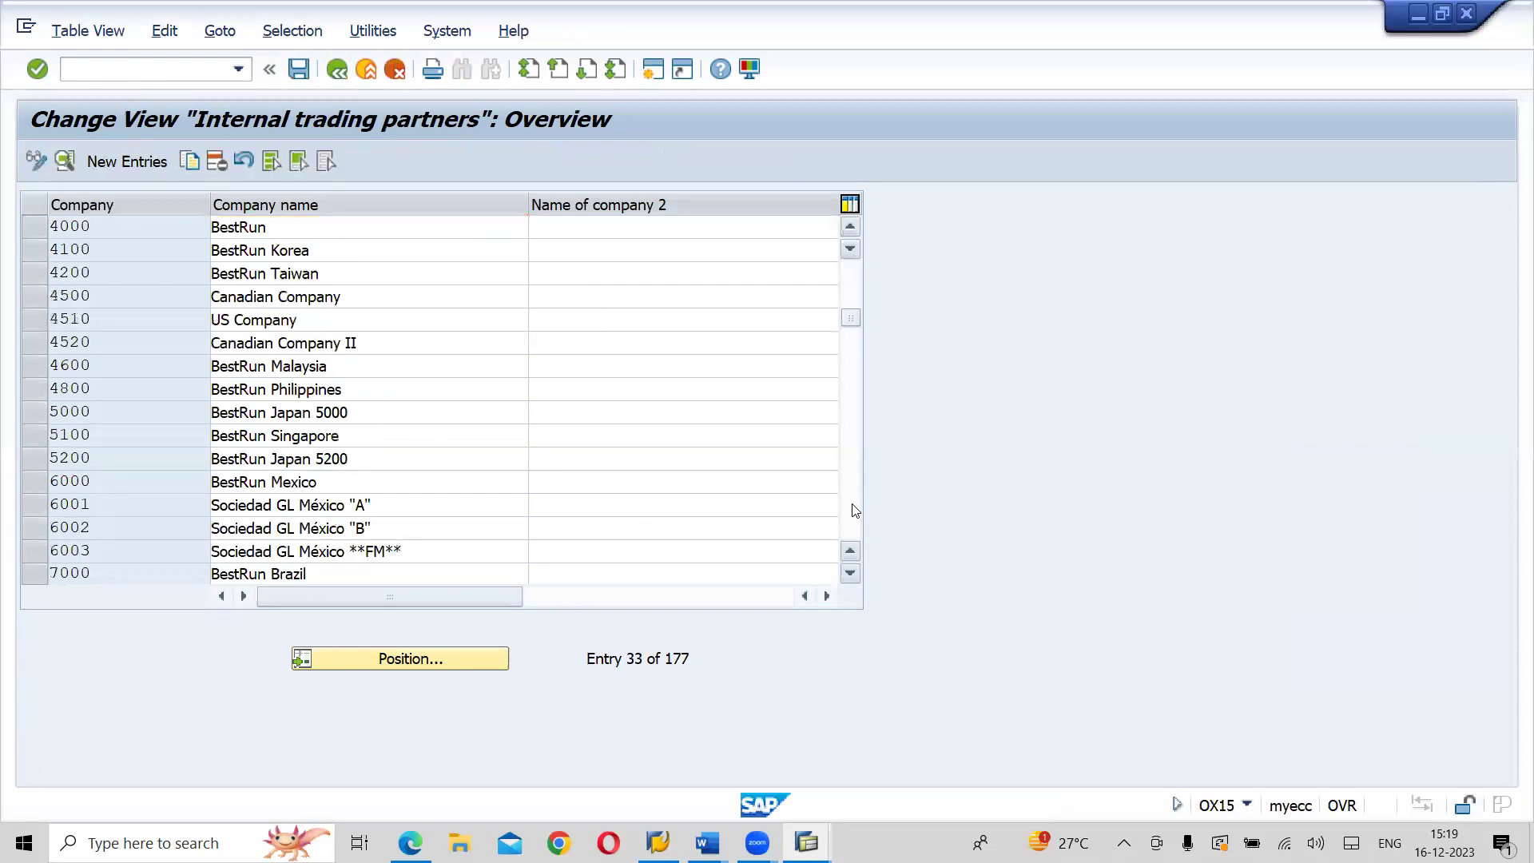
{"action": "left_click", "coordinate": [855, 510]}
{"action": "left_click", "coordinate": [855, 510]}
{"action": "left_click", "coordinate": [855, 510]}
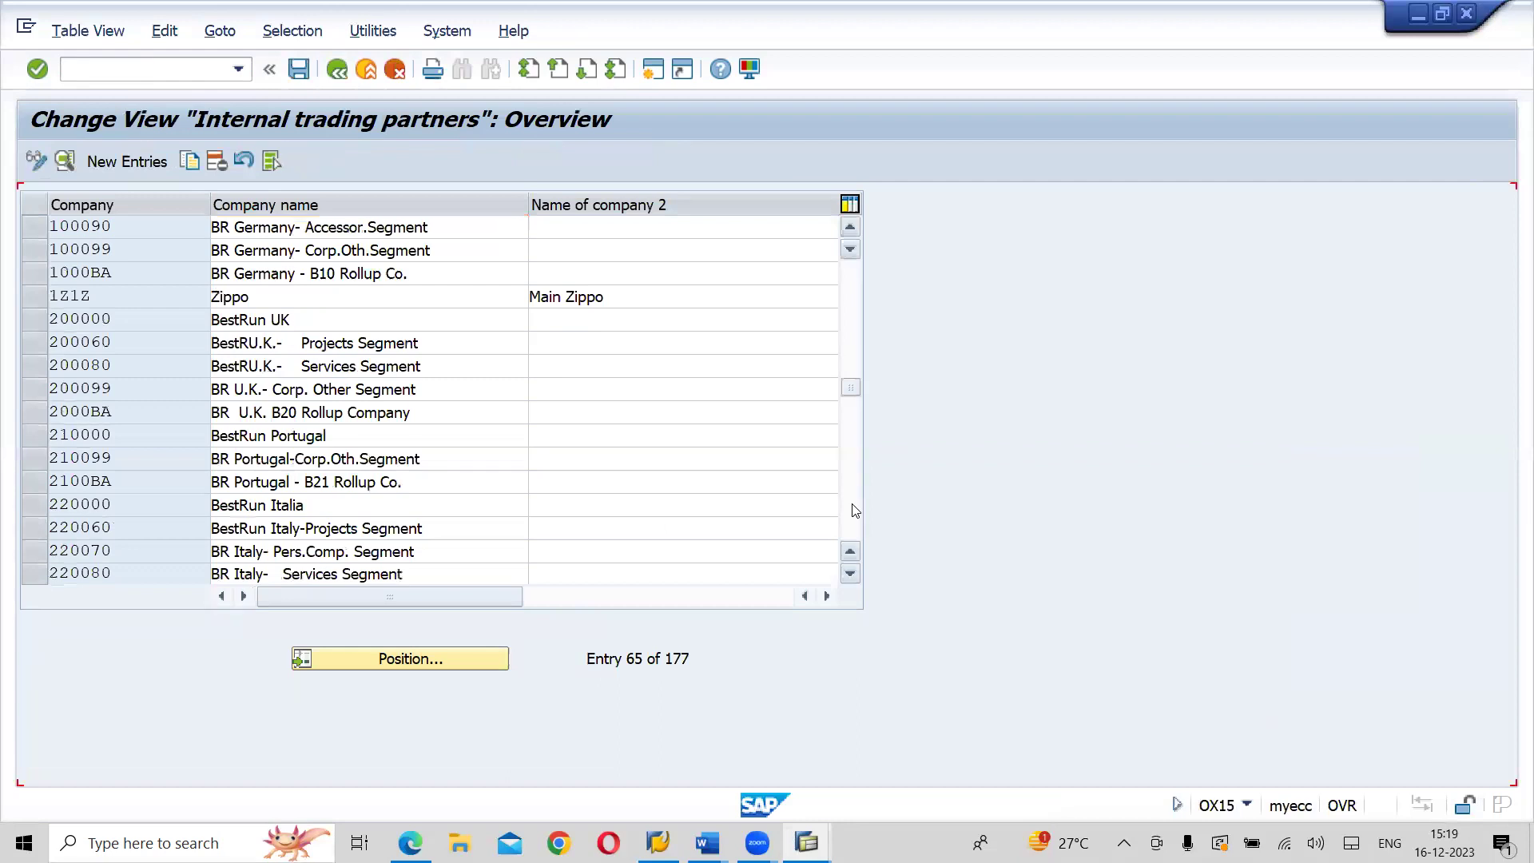
{"action": "left_click", "coordinate": [854, 509]}
{"action": "left_click", "coordinate": [855, 510]}
{"action": "left_click", "coordinate": [855, 510]}
{"action": "left_click", "coordinate": [855, 510]}
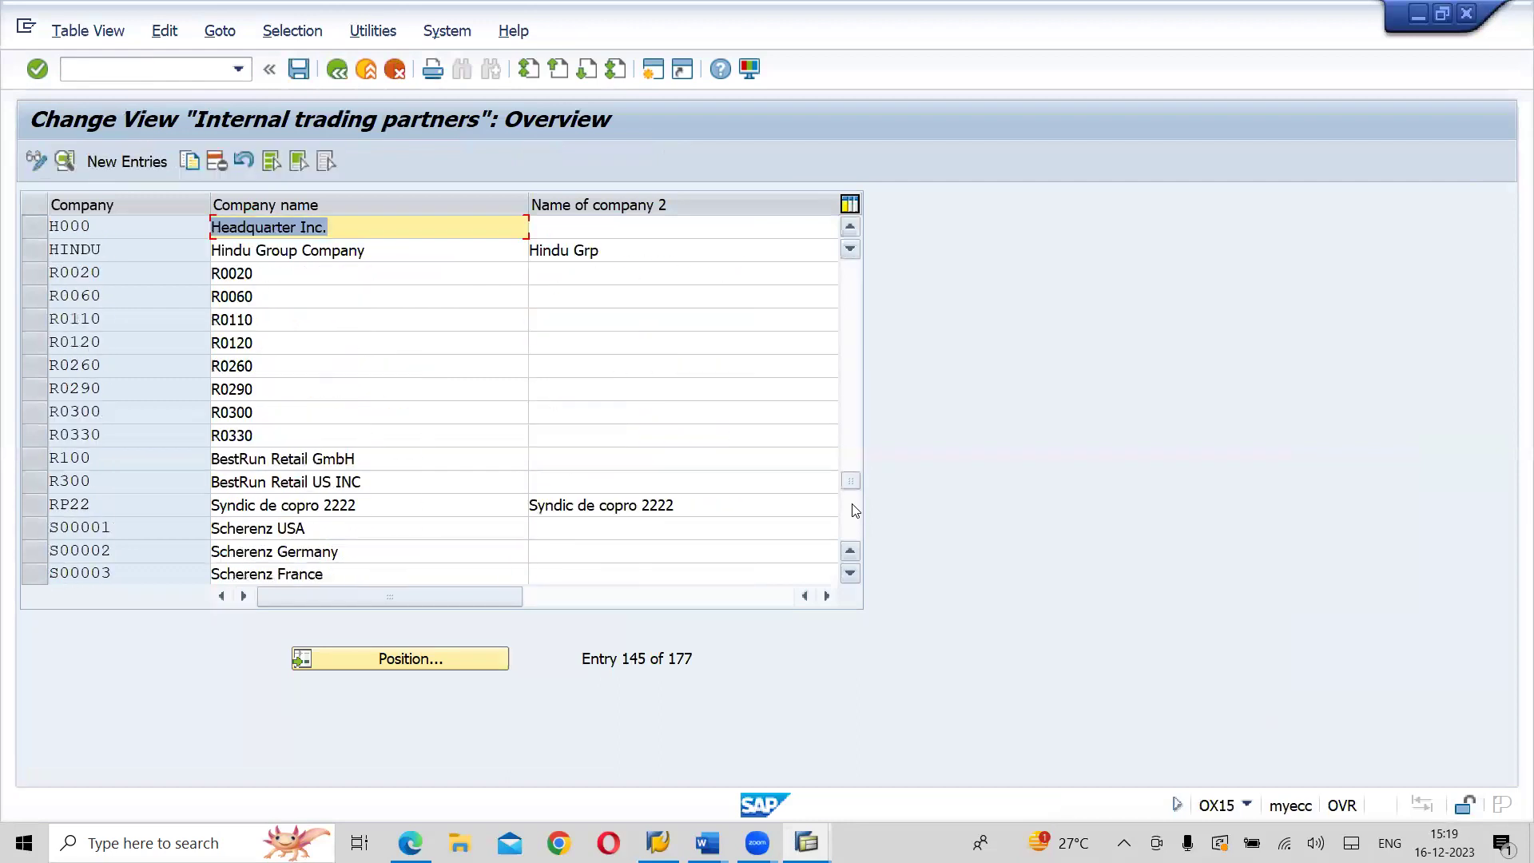
{"action": "left_click", "coordinate": [855, 510]}
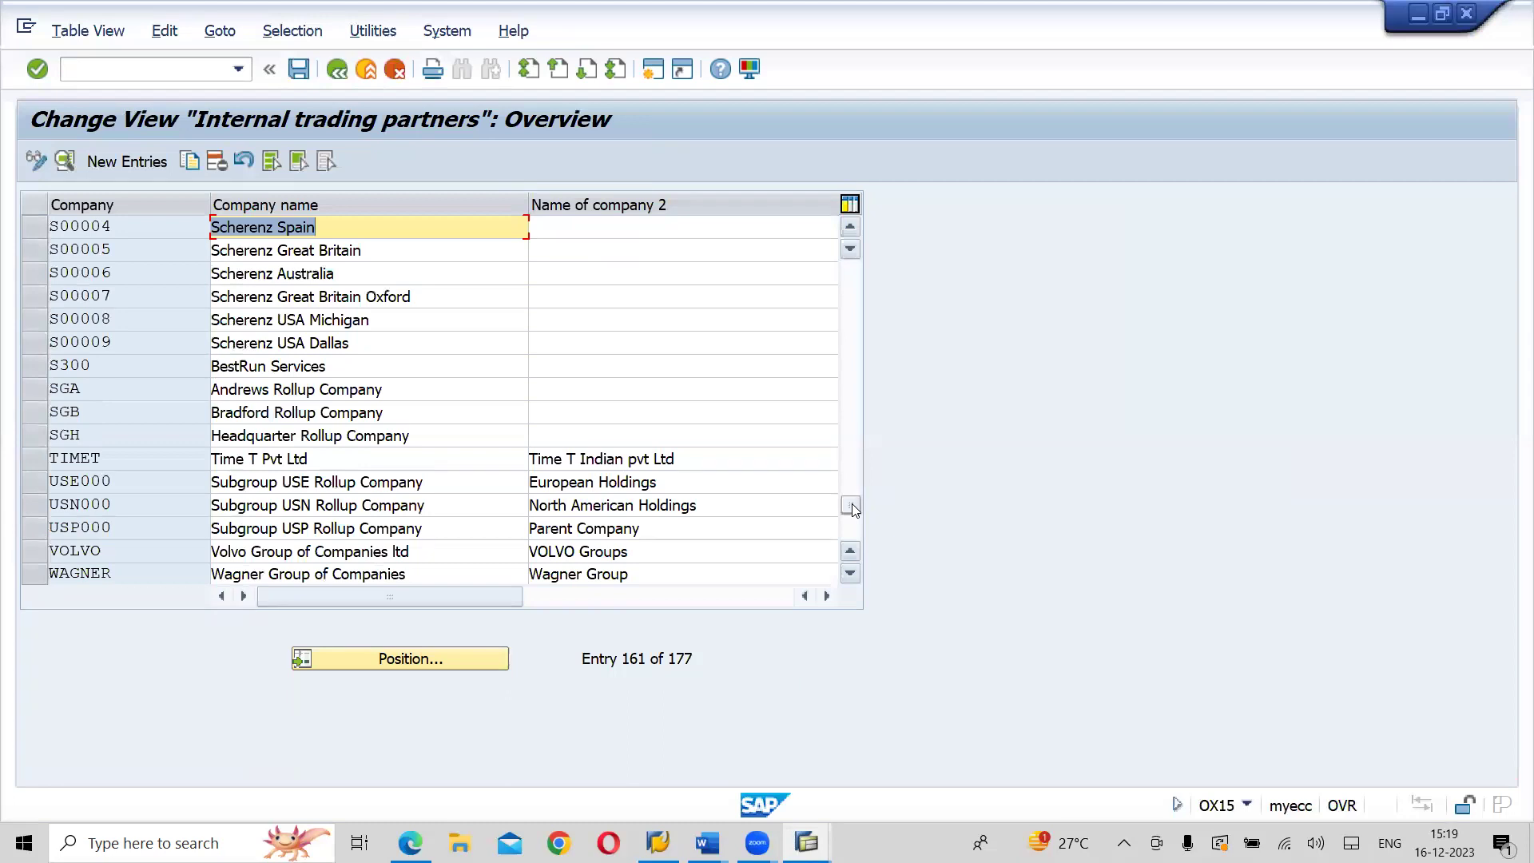
{"action": "left_click", "coordinate": [849, 533]}
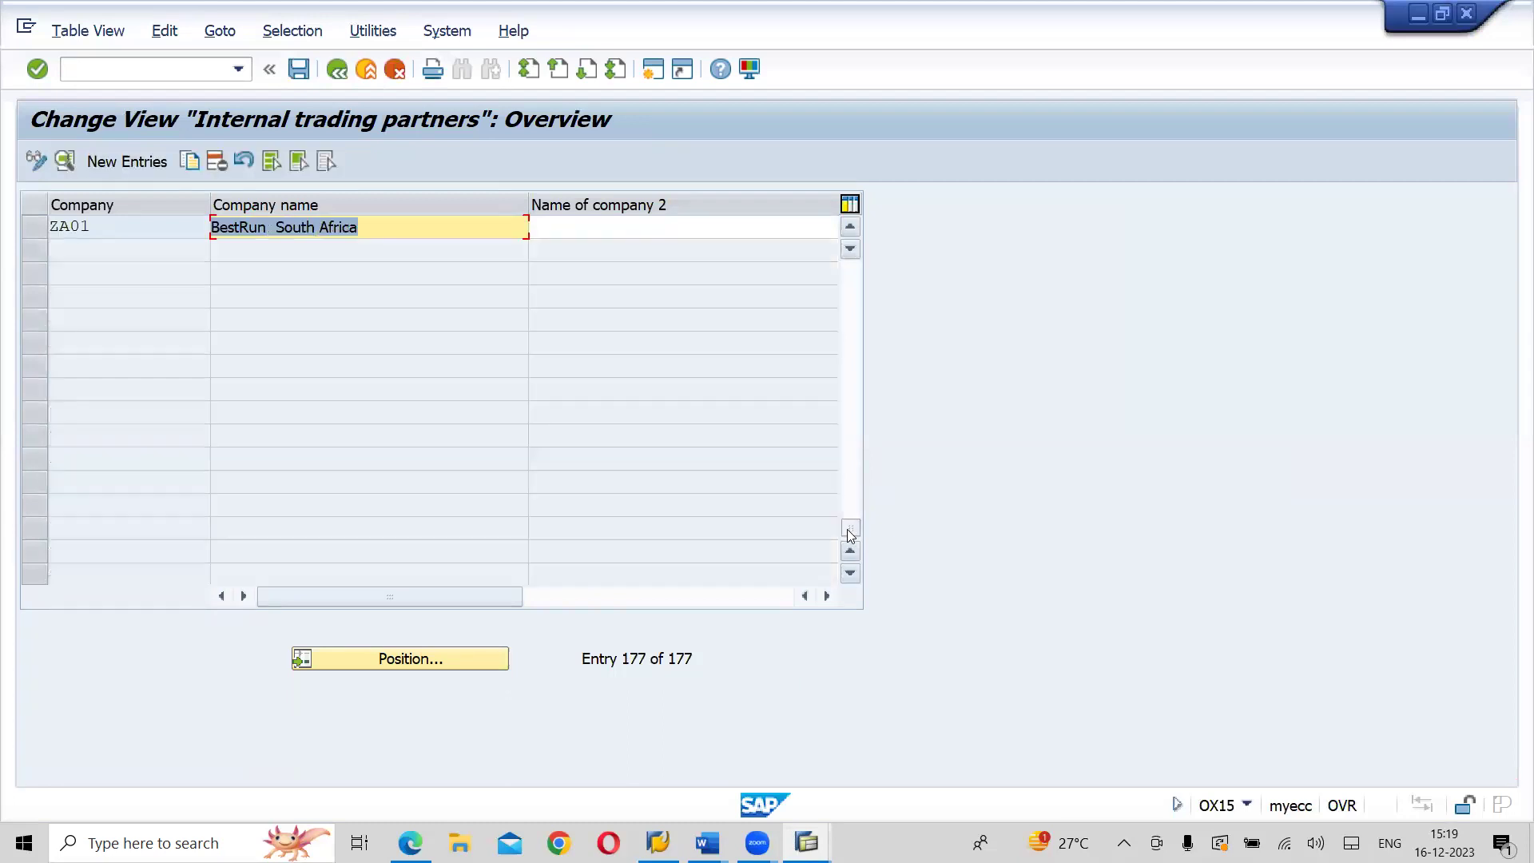
{"action": "left_click", "coordinate": [847, 282]}
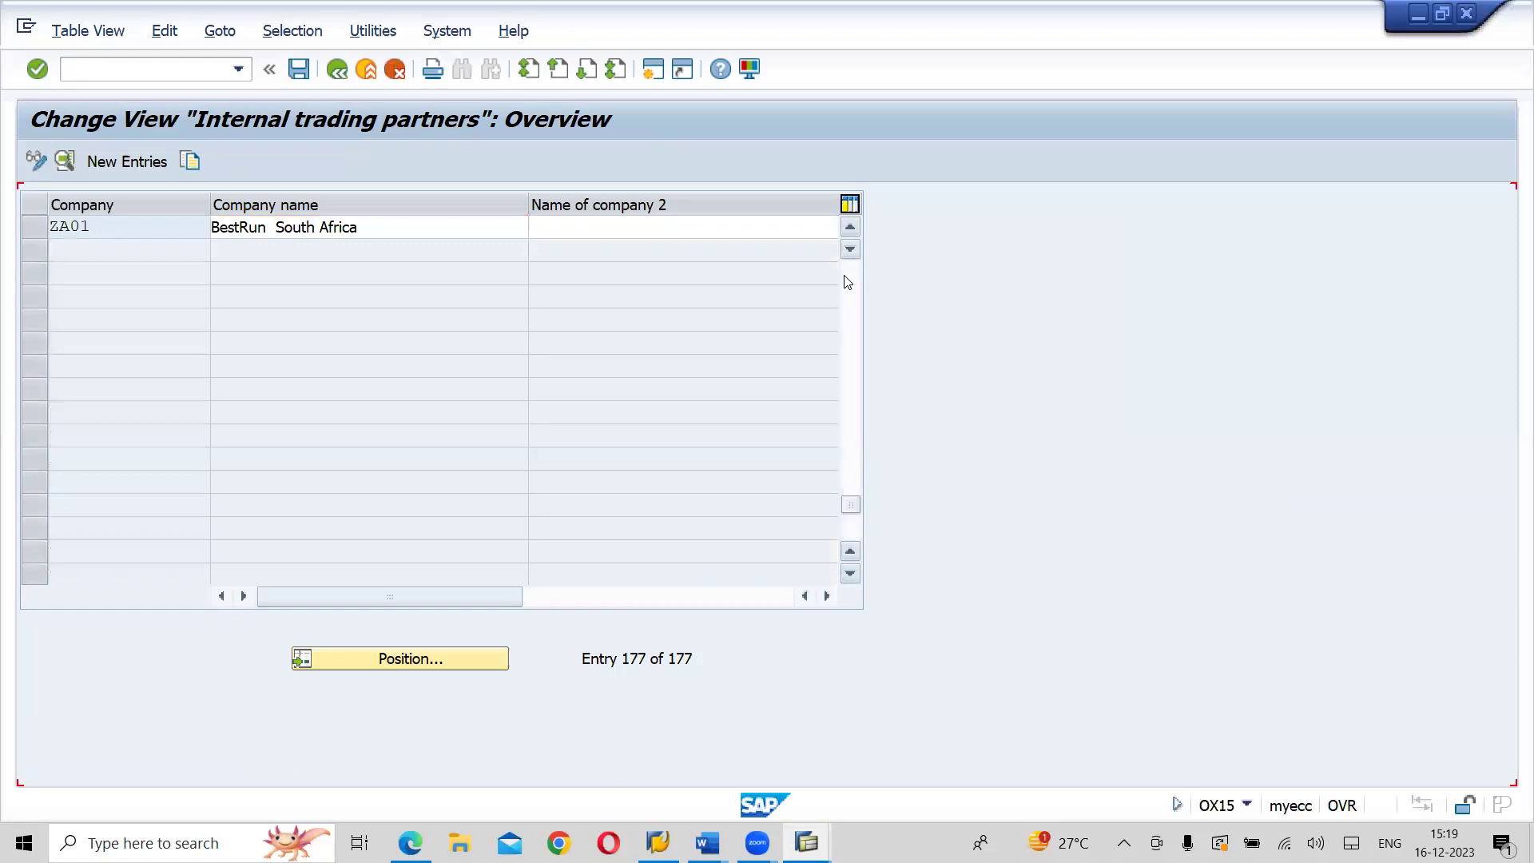
{"action": "left_click", "coordinate": [847, 282]}
{"action": "left_click", "coordinate": [847, 282]}
{"action": "left_click", "coordinate": [847, 282]}
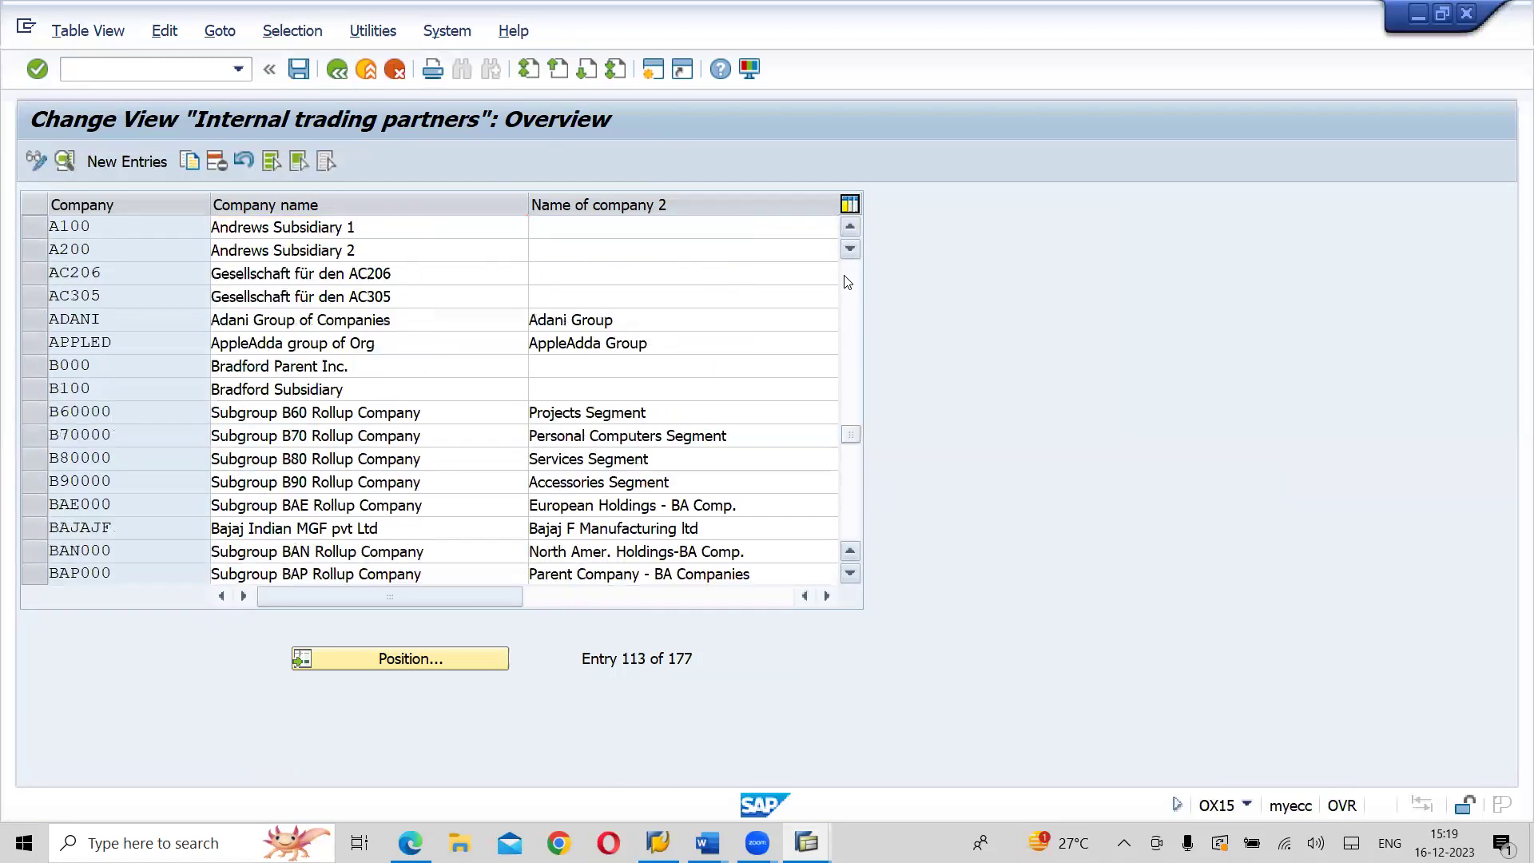
{"action": "left_click", "coordinate": [847, 282]}
{"action": "left_click", "coordinate": [847, 282]}
{"action": "left_click", "coordinate": [847, 282]}
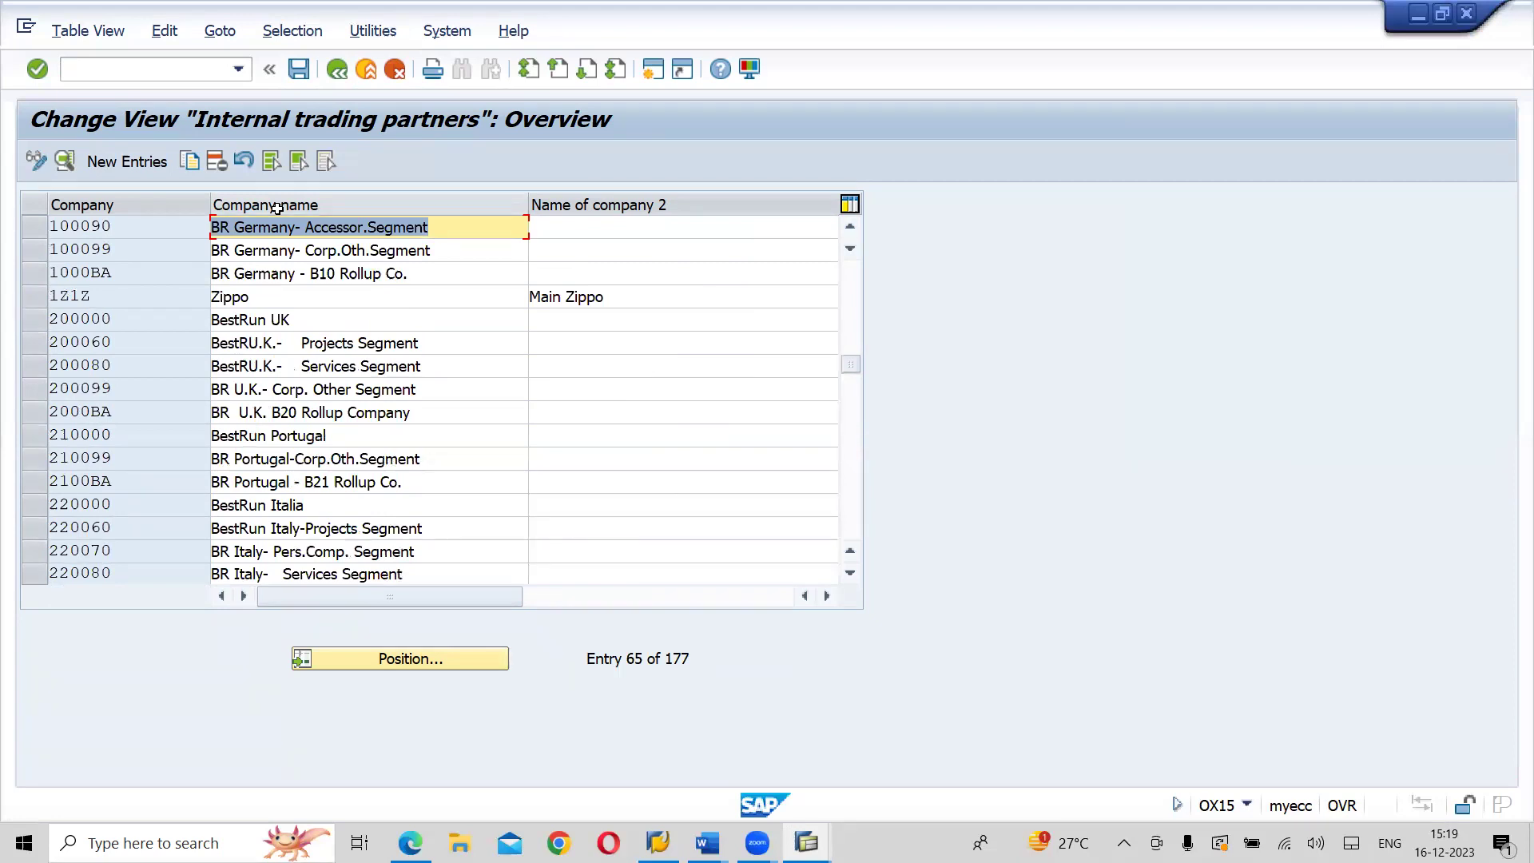
- Open the Company Code overview with transaction OX02, leaving the internal trading partners view
{"action": "left_click", "coordinate": [137, 73]}
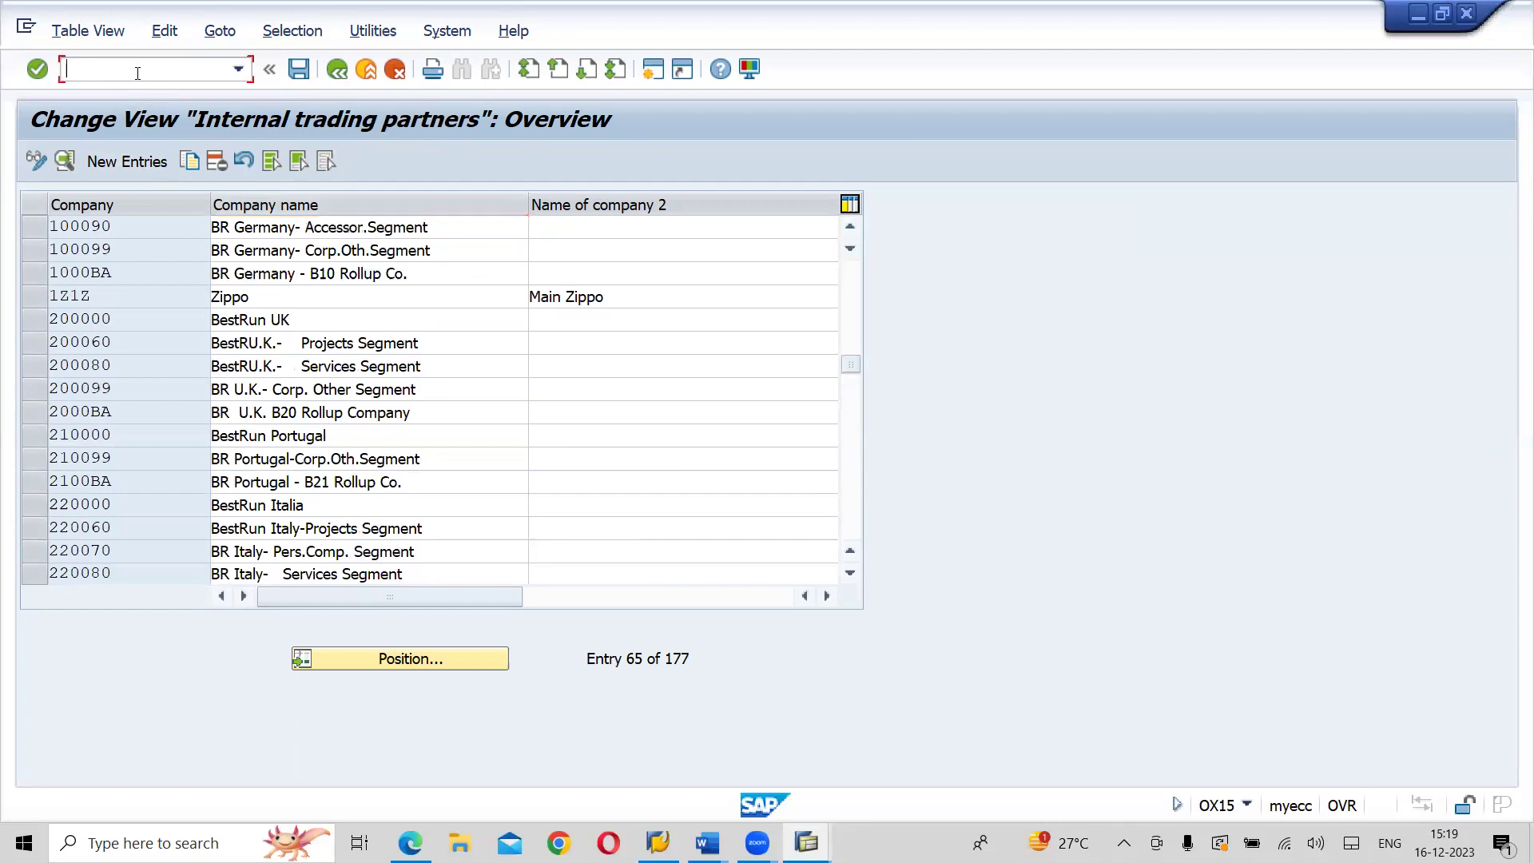
{"action": "type", "text": "/nox02"}
{"action": "key", "text": "Return"}
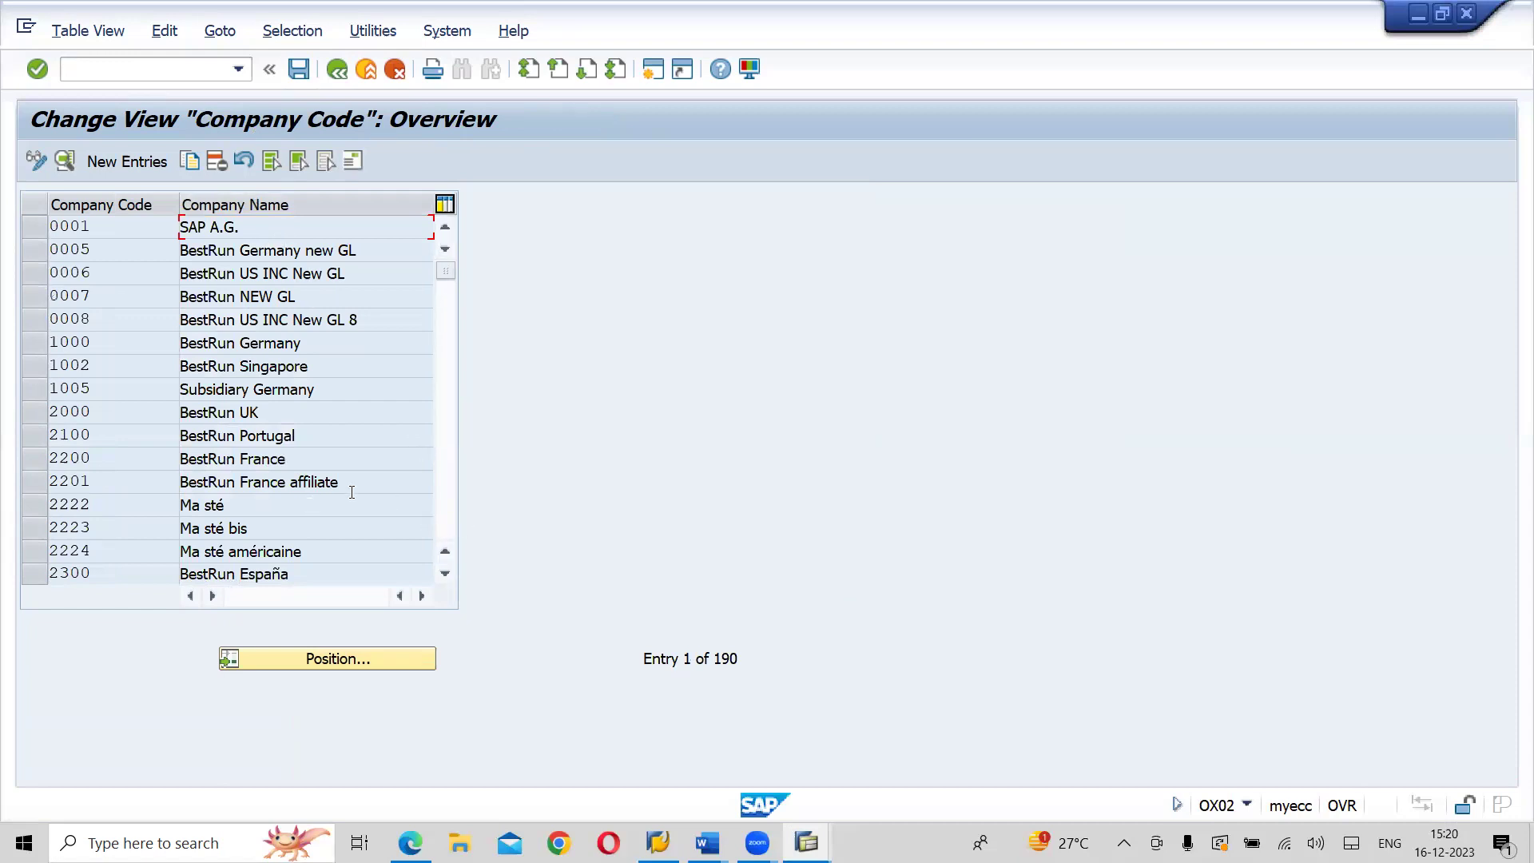
- Examine the first company codes and their company names in the Company Code overview
{"action": "left_click", "coordinate": [445, 574]}
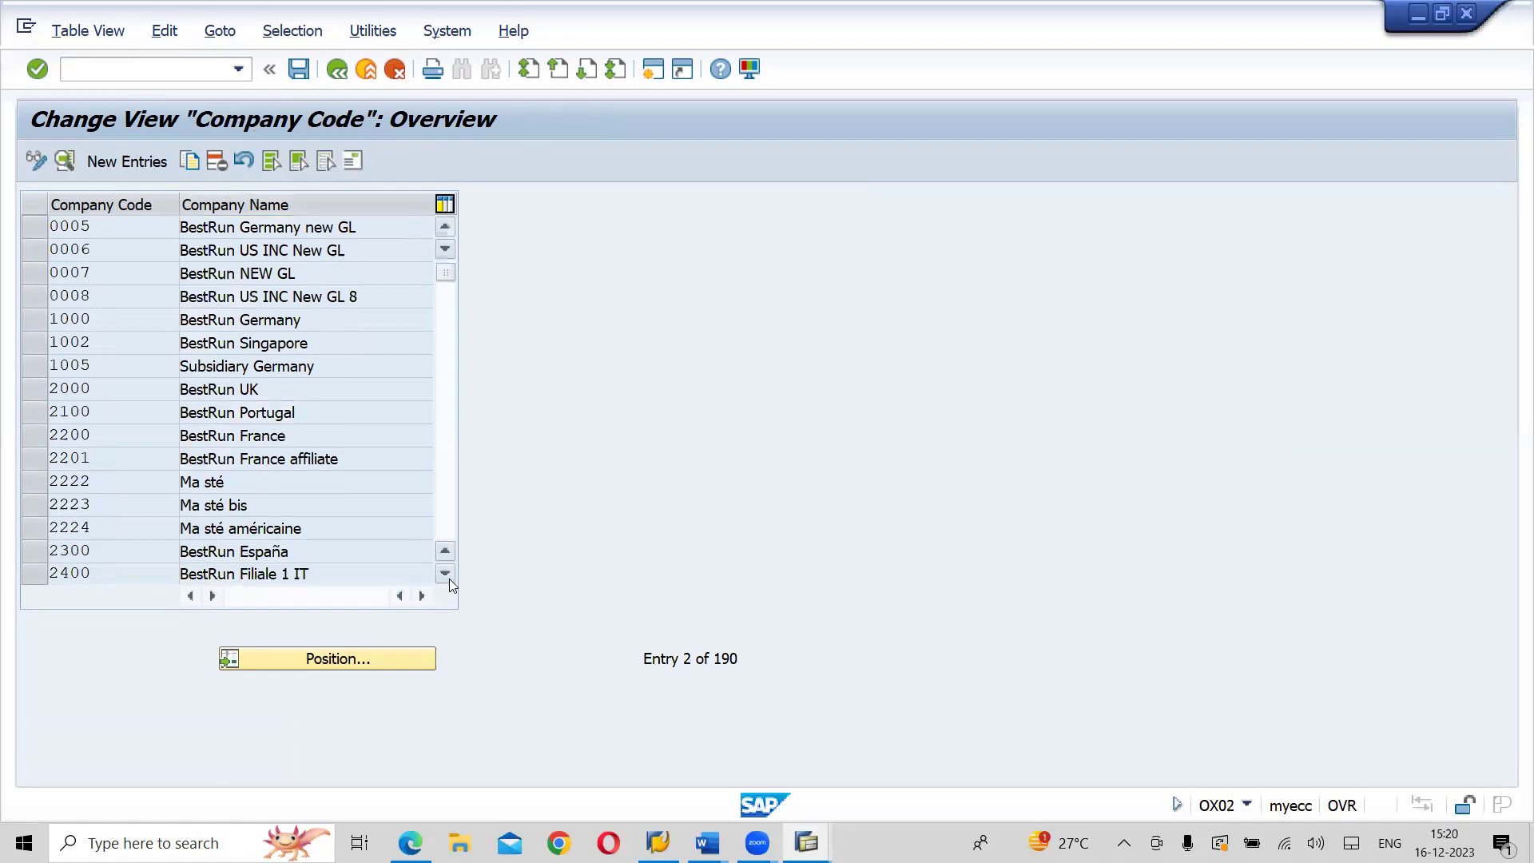
{"action": "left_click", "coordinate": [448, 580]}
{"action": "left_click", "coordinate": [449, 580]}
{"action": "left_click", "coordinate": [449, 578]}
{"action": "left_click", "coordinate": [449, 579]}
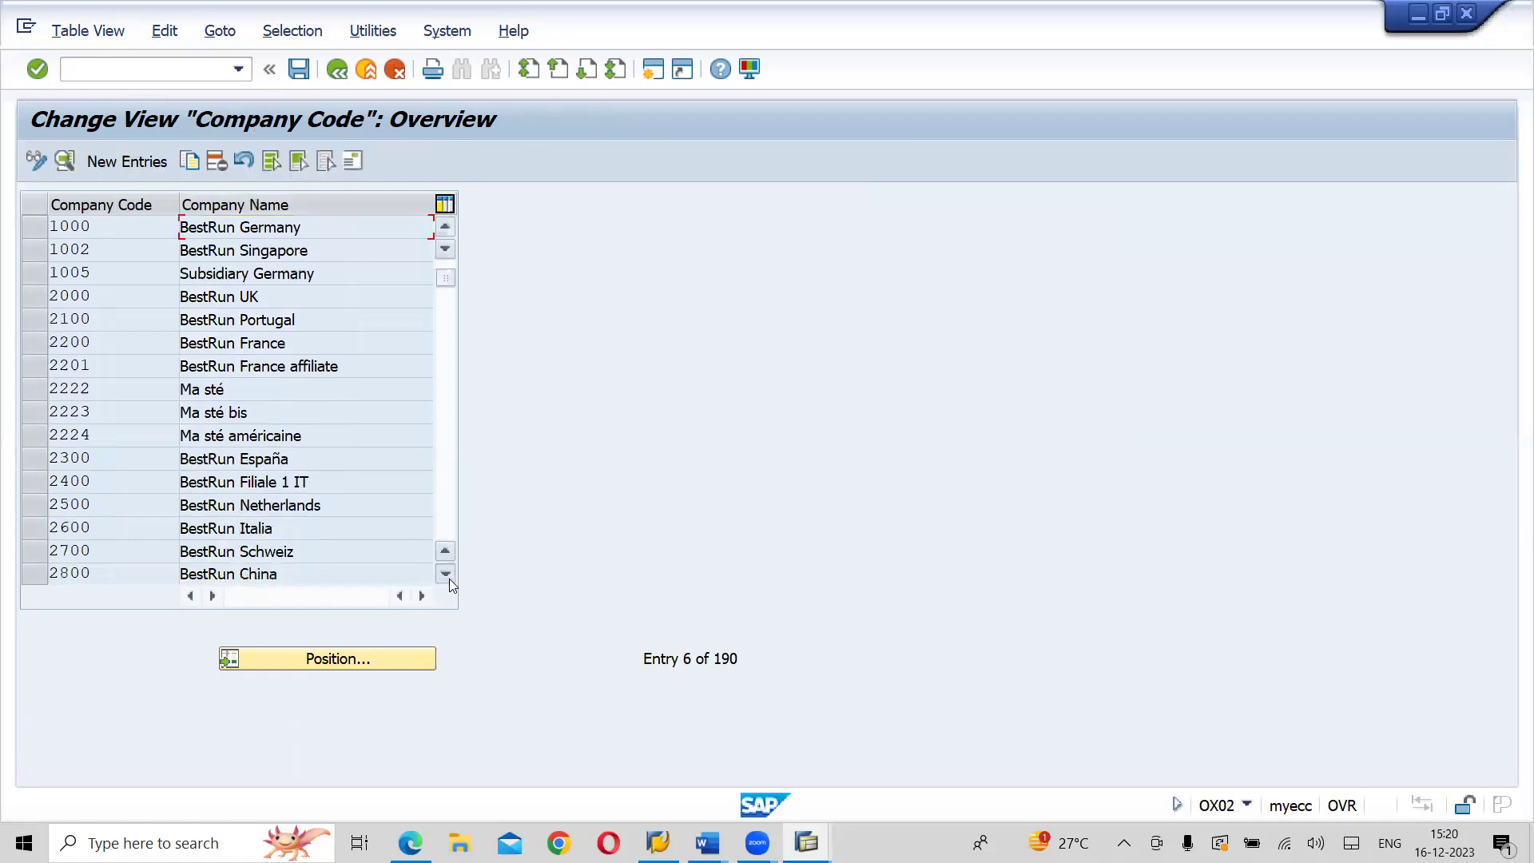
{"action": "left_click", "coordinate": [449, 578]}
{"action": "left_click", "coordinate": [449, 578]}
{"action": "left_click", "coordinate": [449, 579]}
{"action": "left_click", "coordinate": [449, 578]}
{"action": "left_click", "coordinate": [449, 578]}
{"action": "left_click", "coordinate": [449, 578]}
{"action": "left_click", "coordinate": [449, 578]}
{"action": "left_click", "coordinate": [449, 578]}
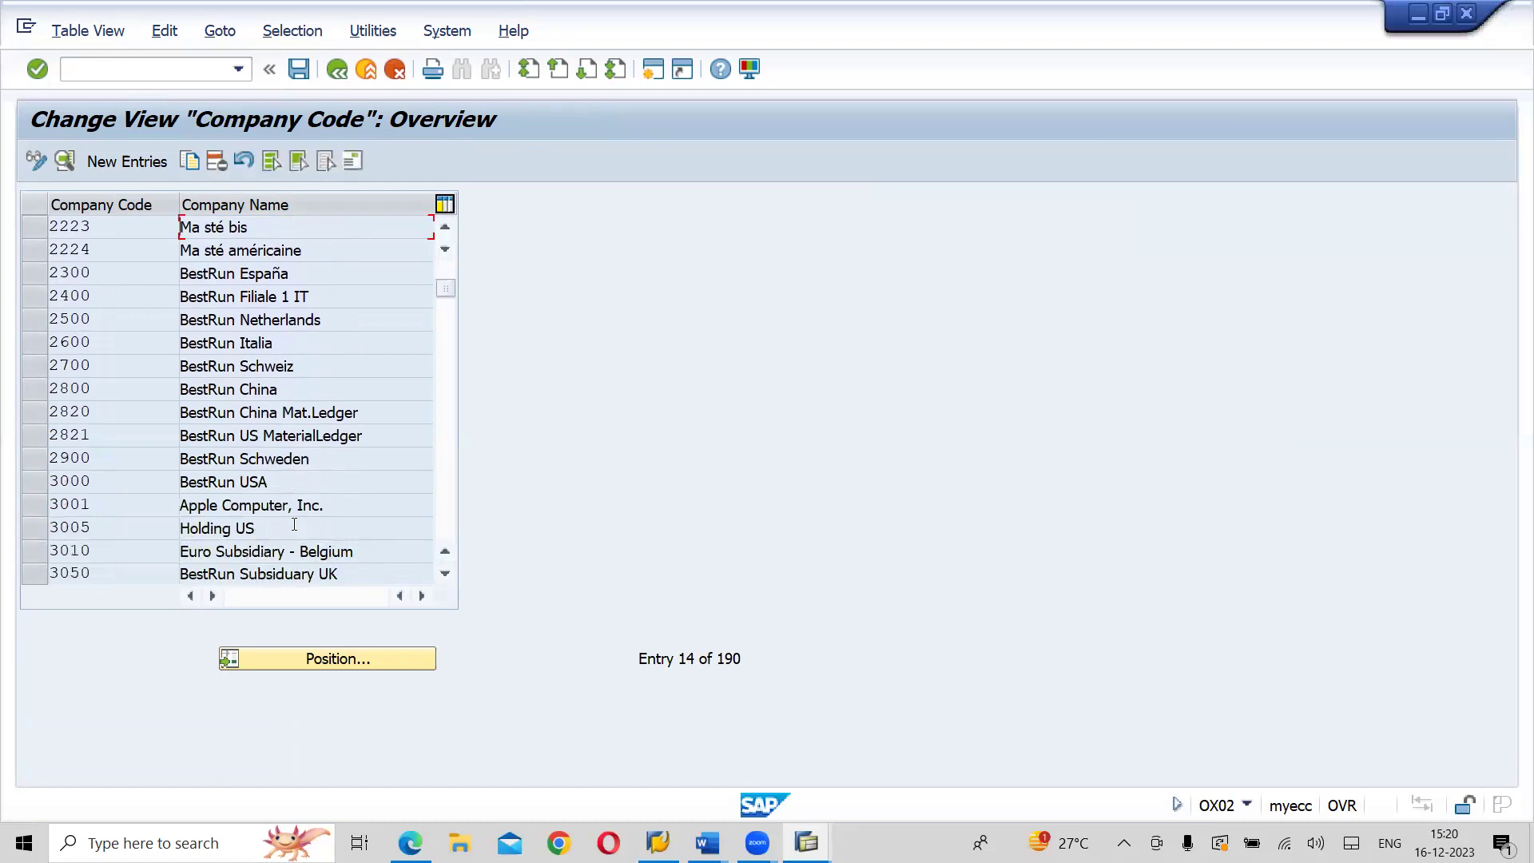
- Position the company code list at adah and view the entry just above the Adani companies
{"action": "left_click", "coordinate": [343, 666]}
{"action": "type", "text": "adah"}
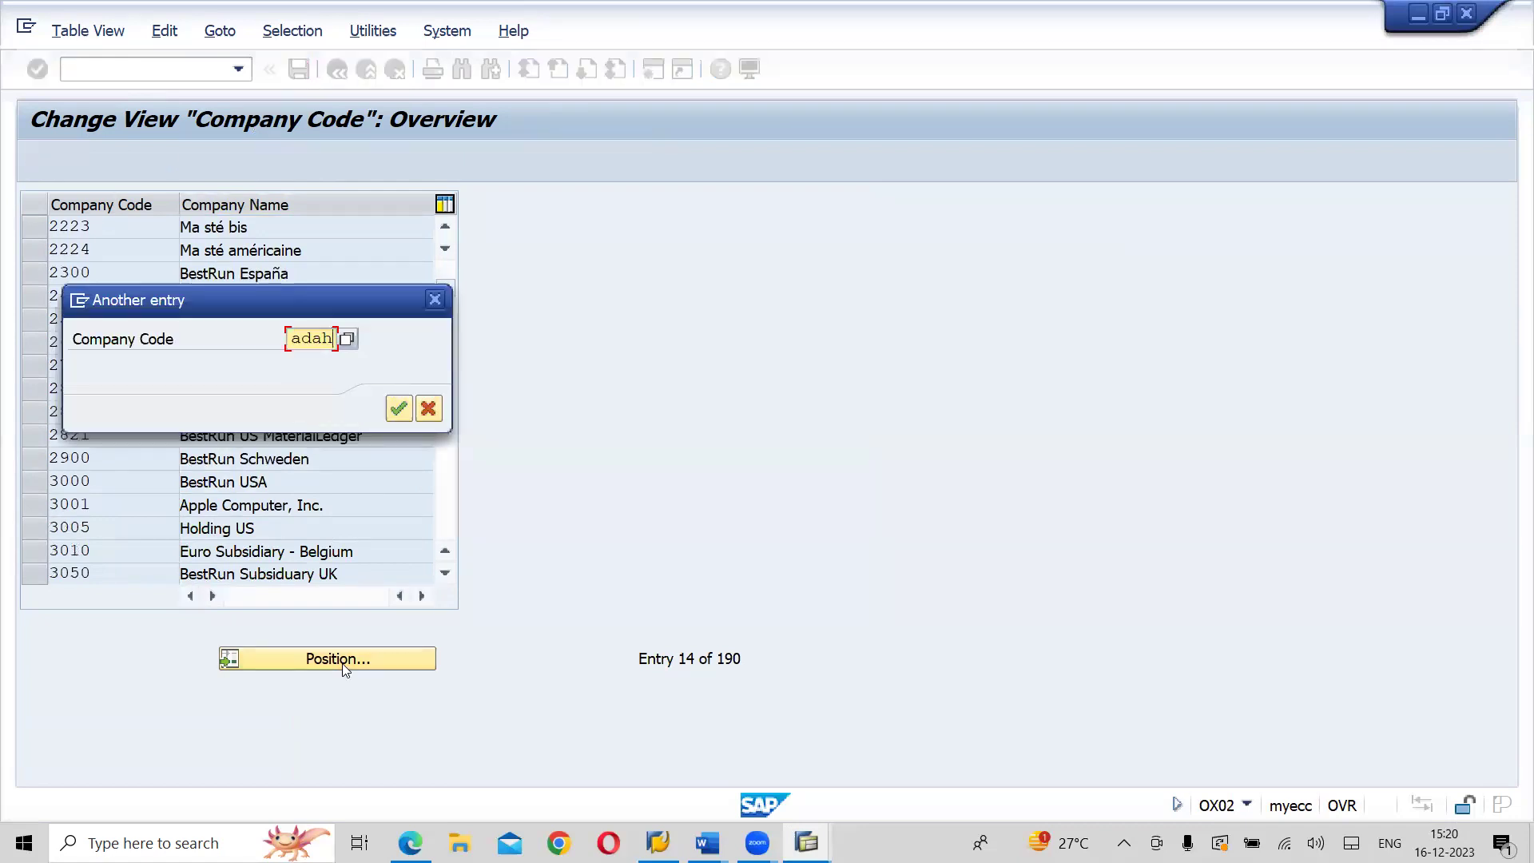
{"action": "key", "text": "Return"}
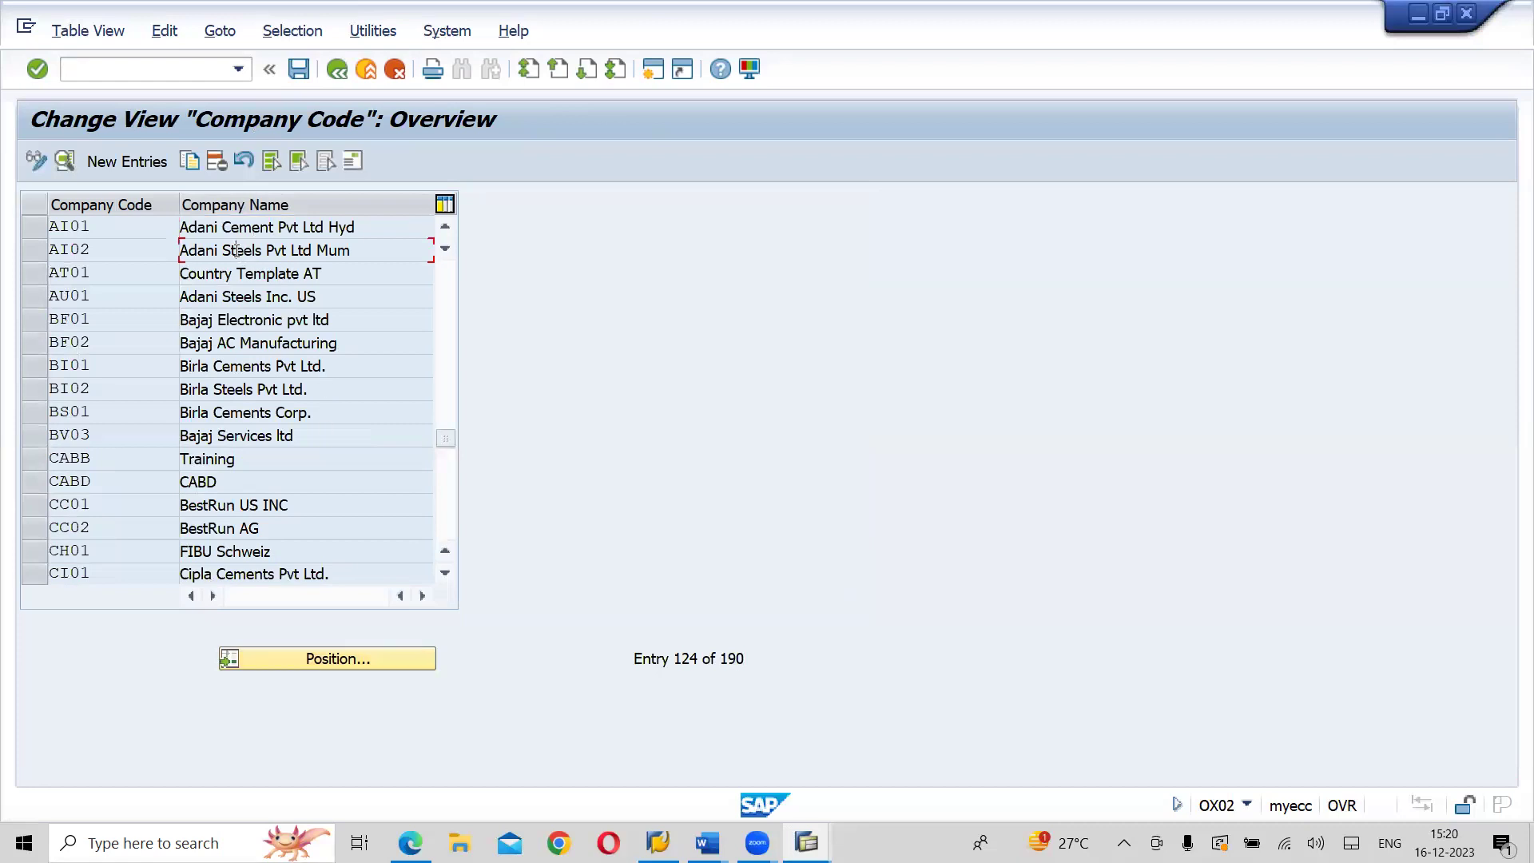
{"action": "left_click", "coordinate": [445, 229]}
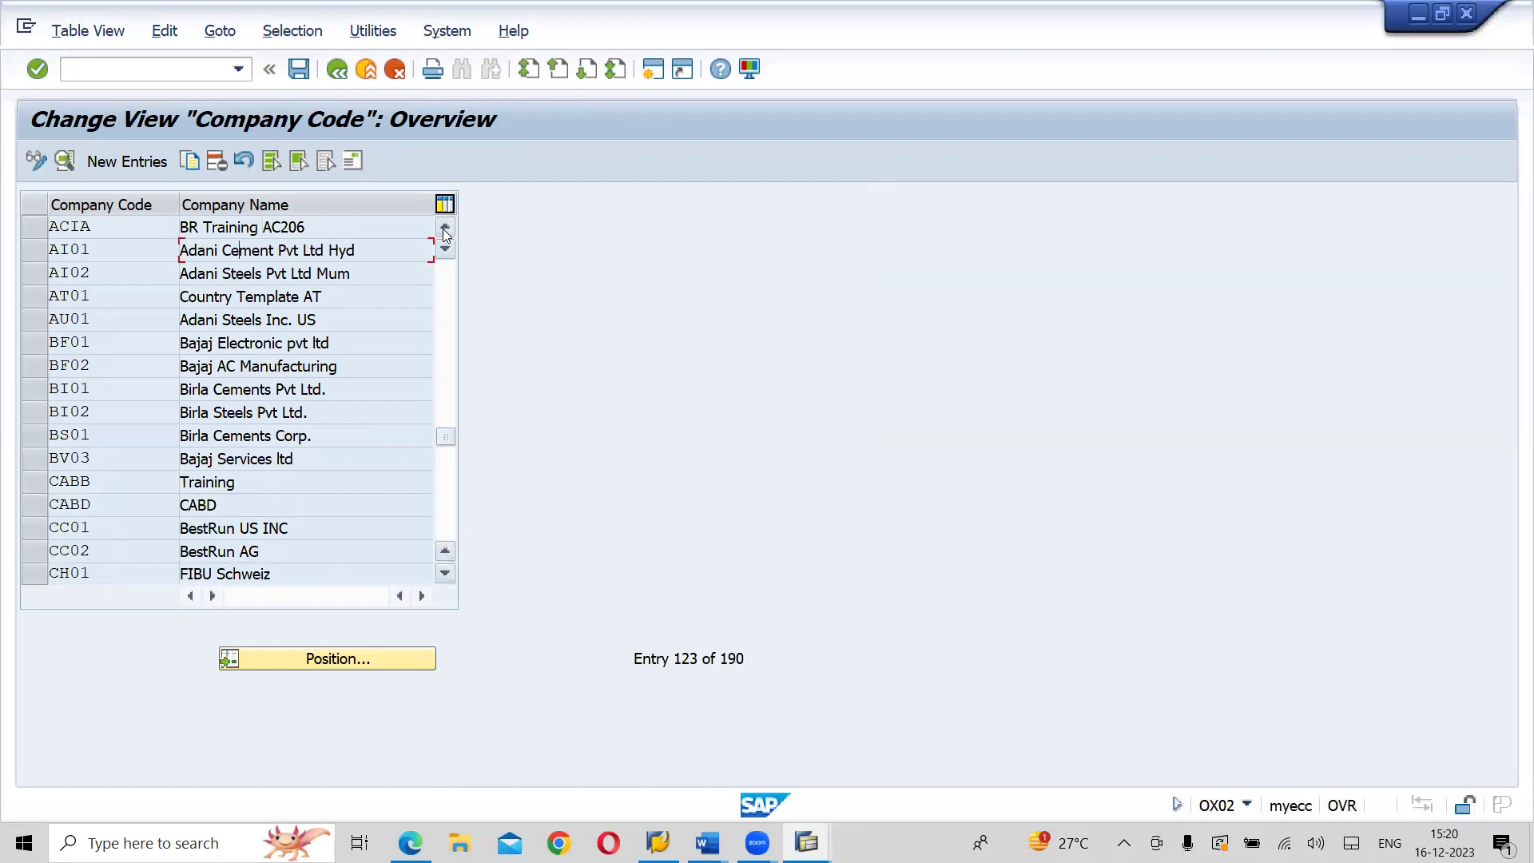
- Position the company code list using the entry l*
{"action": "left_click", "coordinate": [366, 666]}
{"action": "type", "text": "1"}
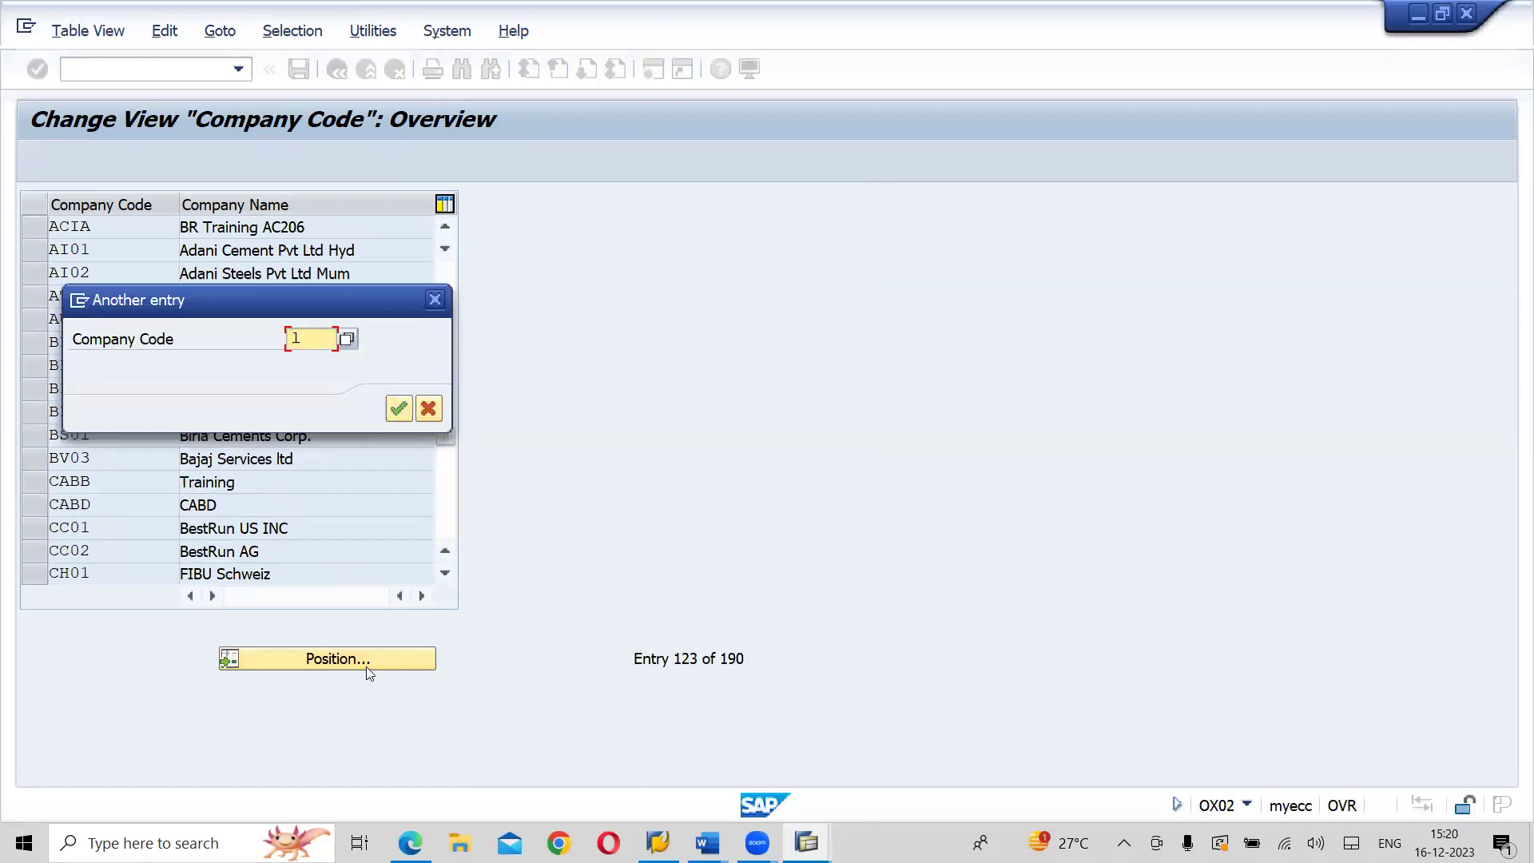
{"action": "type", "text": "*"}
{"action": "key", "text": "Return"}
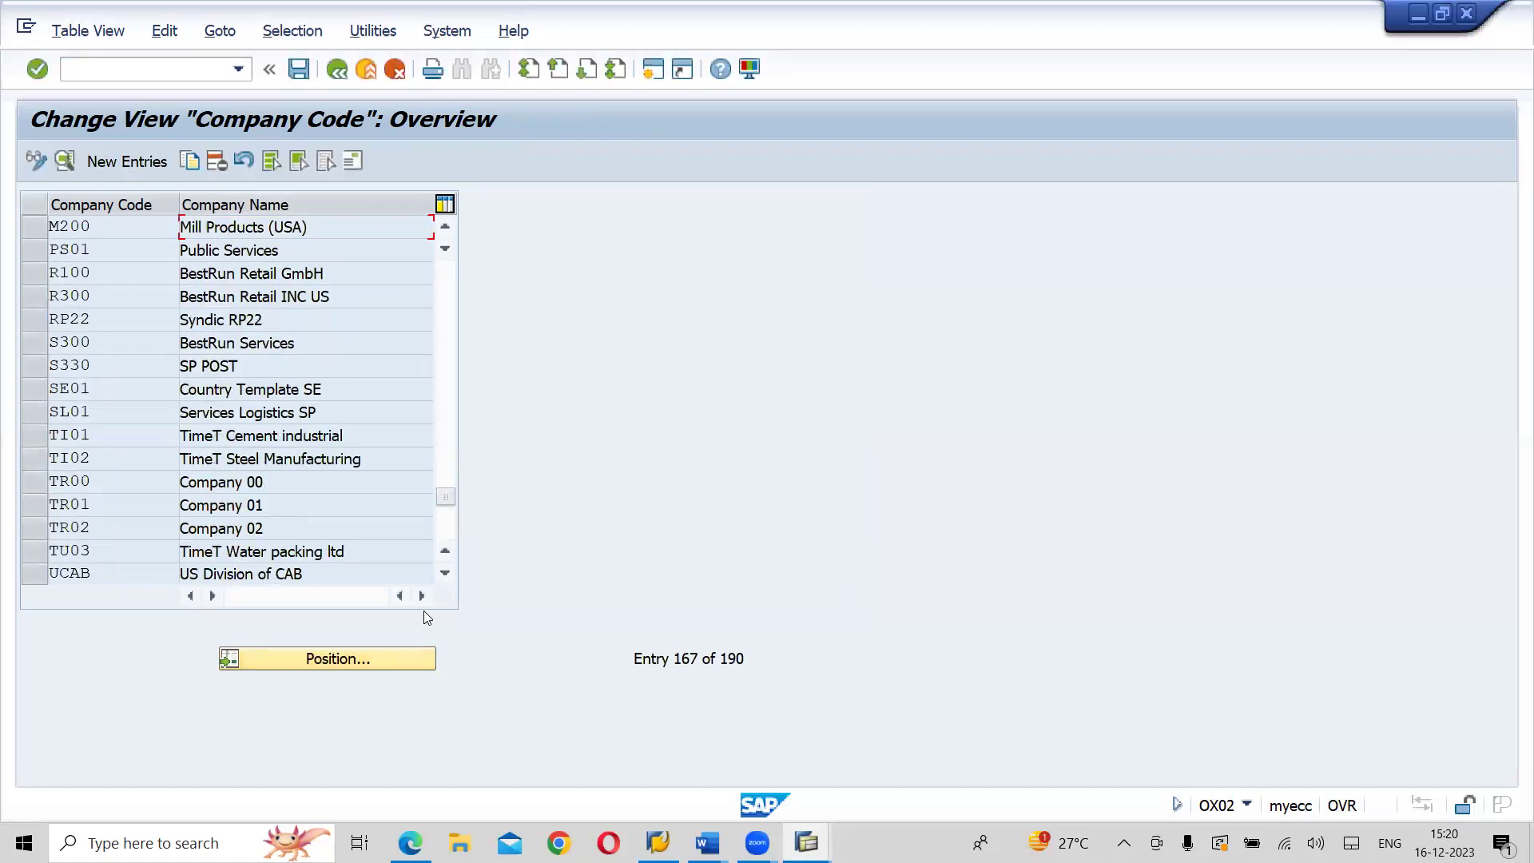
- Position the company code list using the pattern *a* and view the following page of entries
{"action": "left_click", "coordinate": [369, 658]}
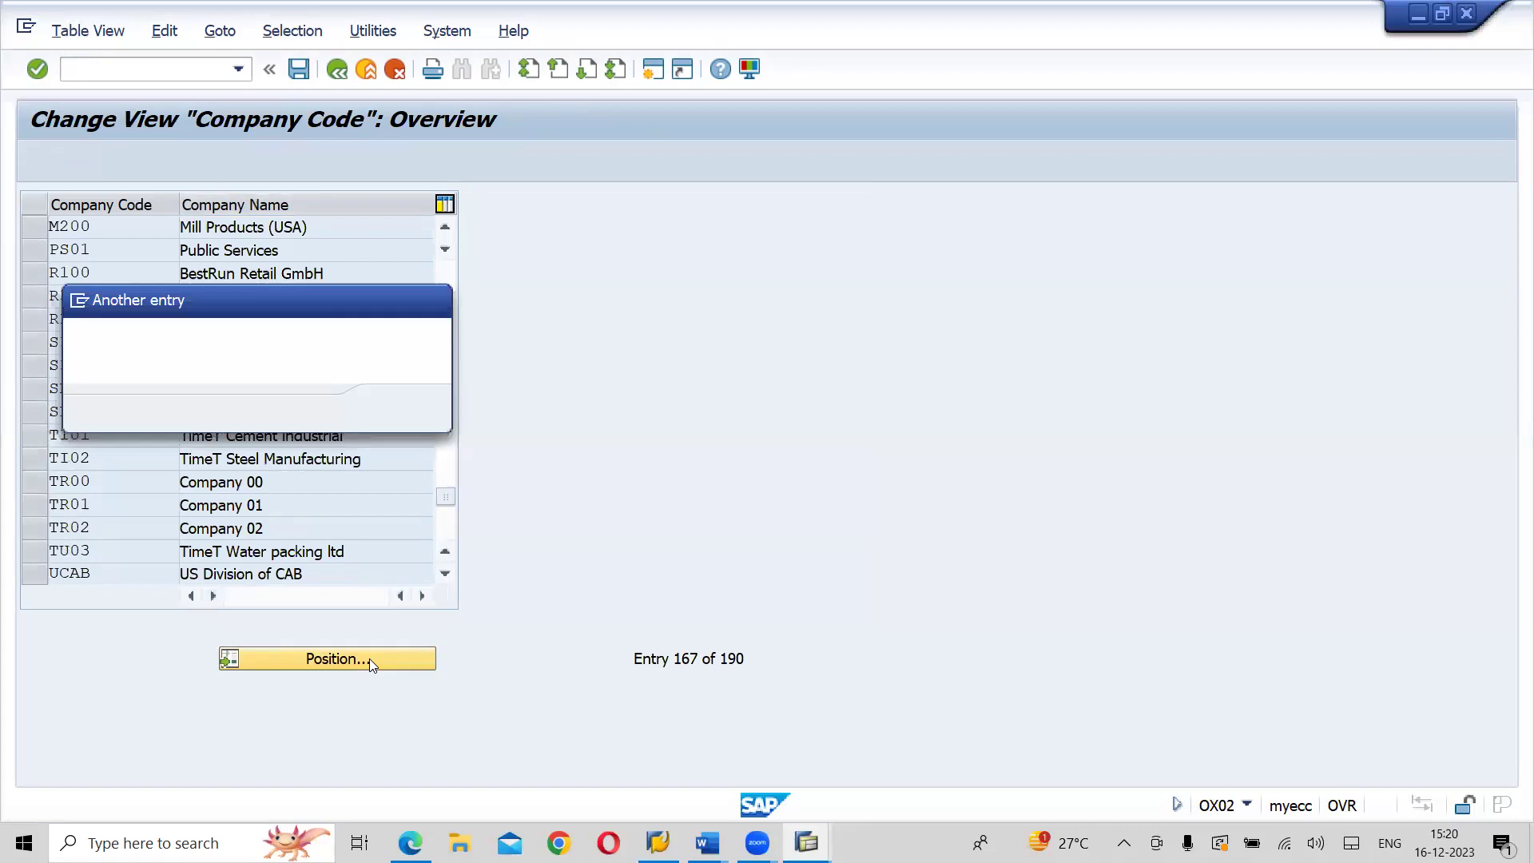
{"action": "type", "text": "*a*"}
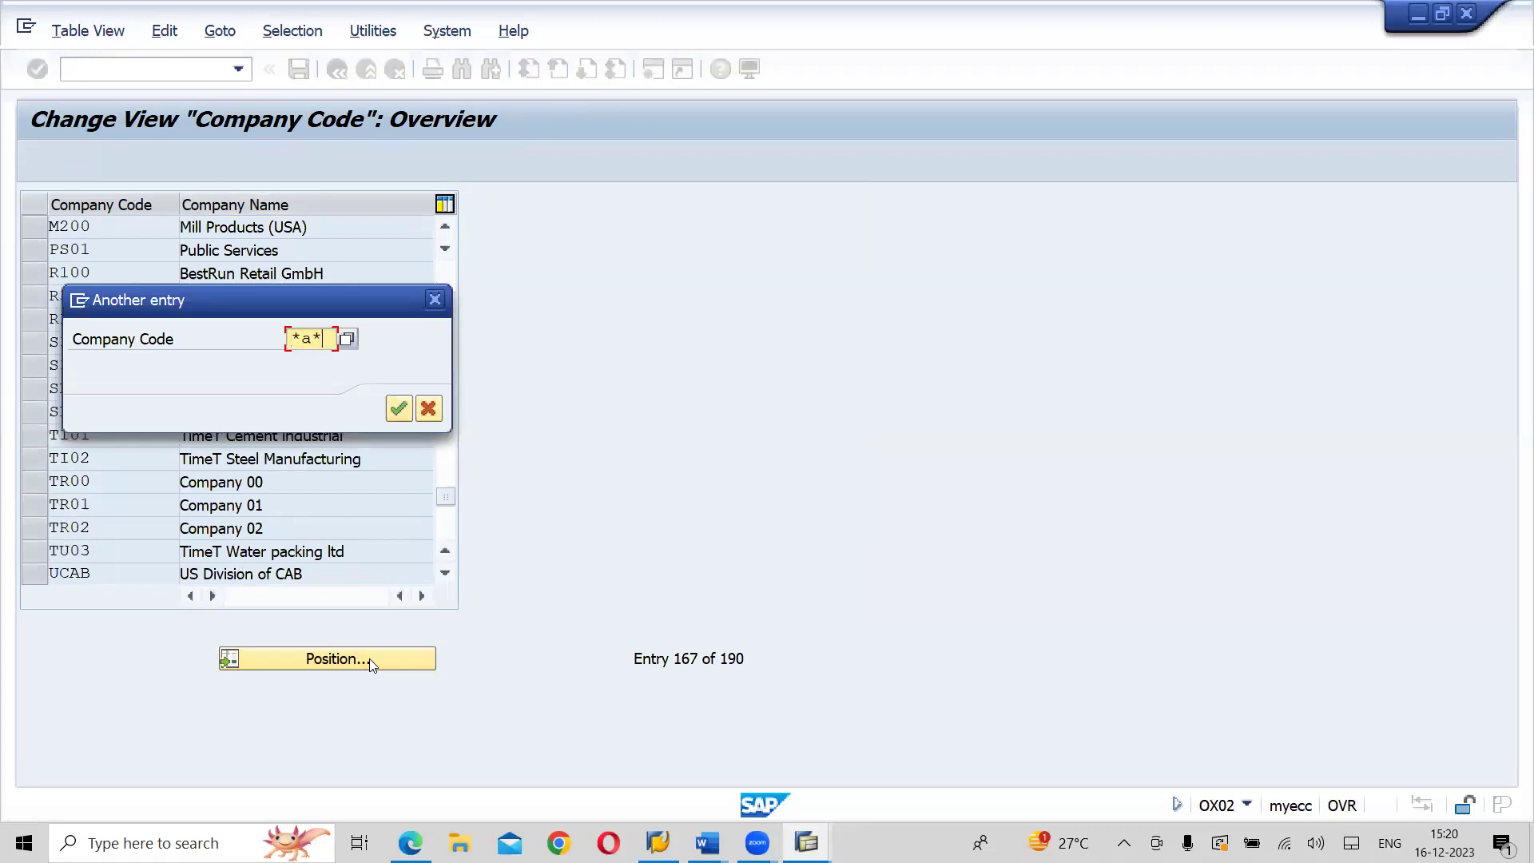
{"action": "key", "text": "Return"}
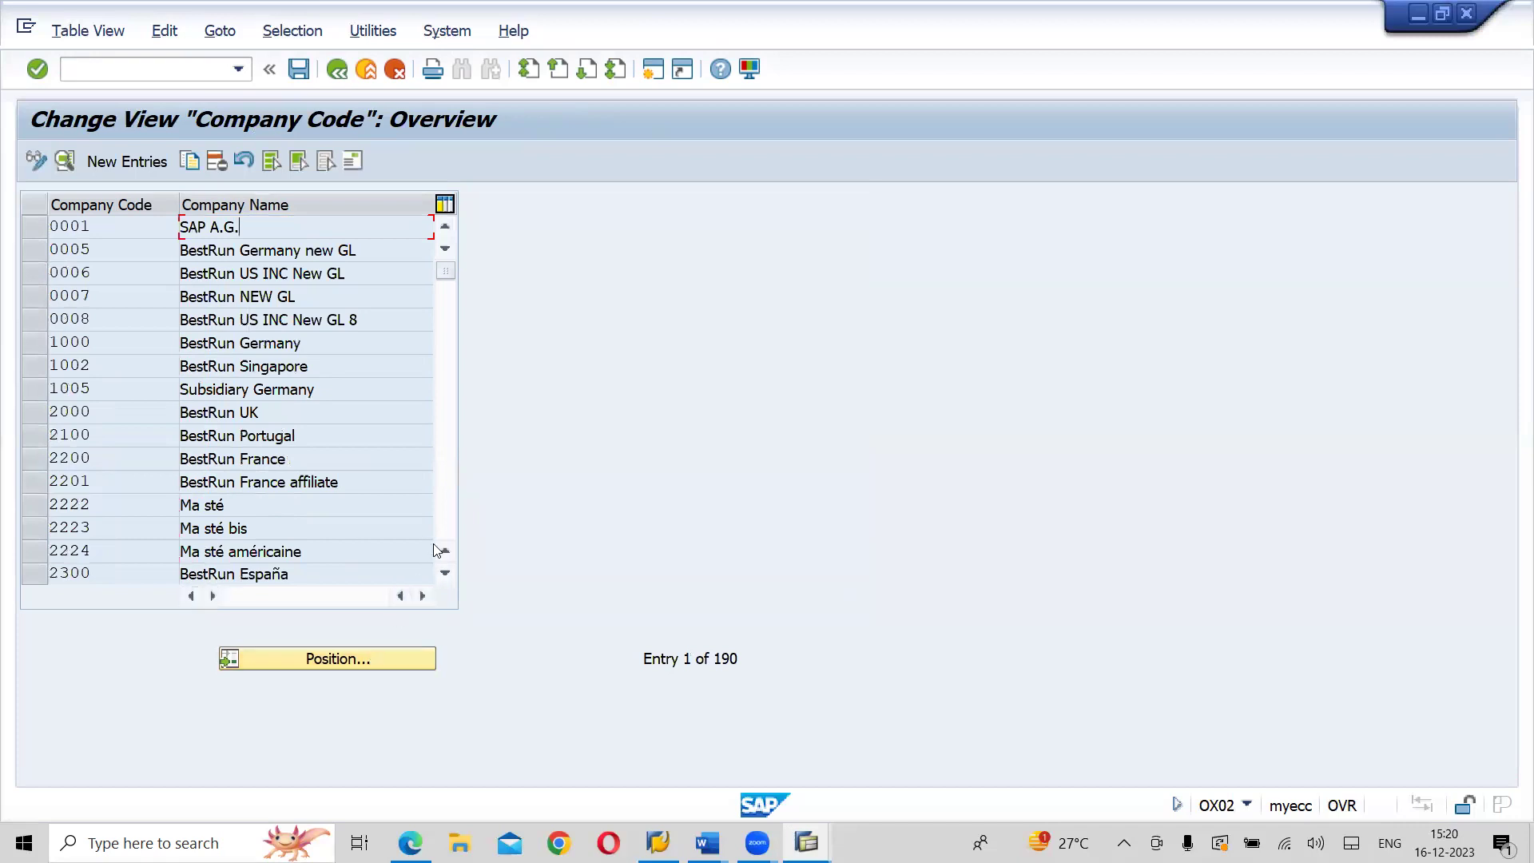
{"action": "left_click", "coordinate": [449, 526]}
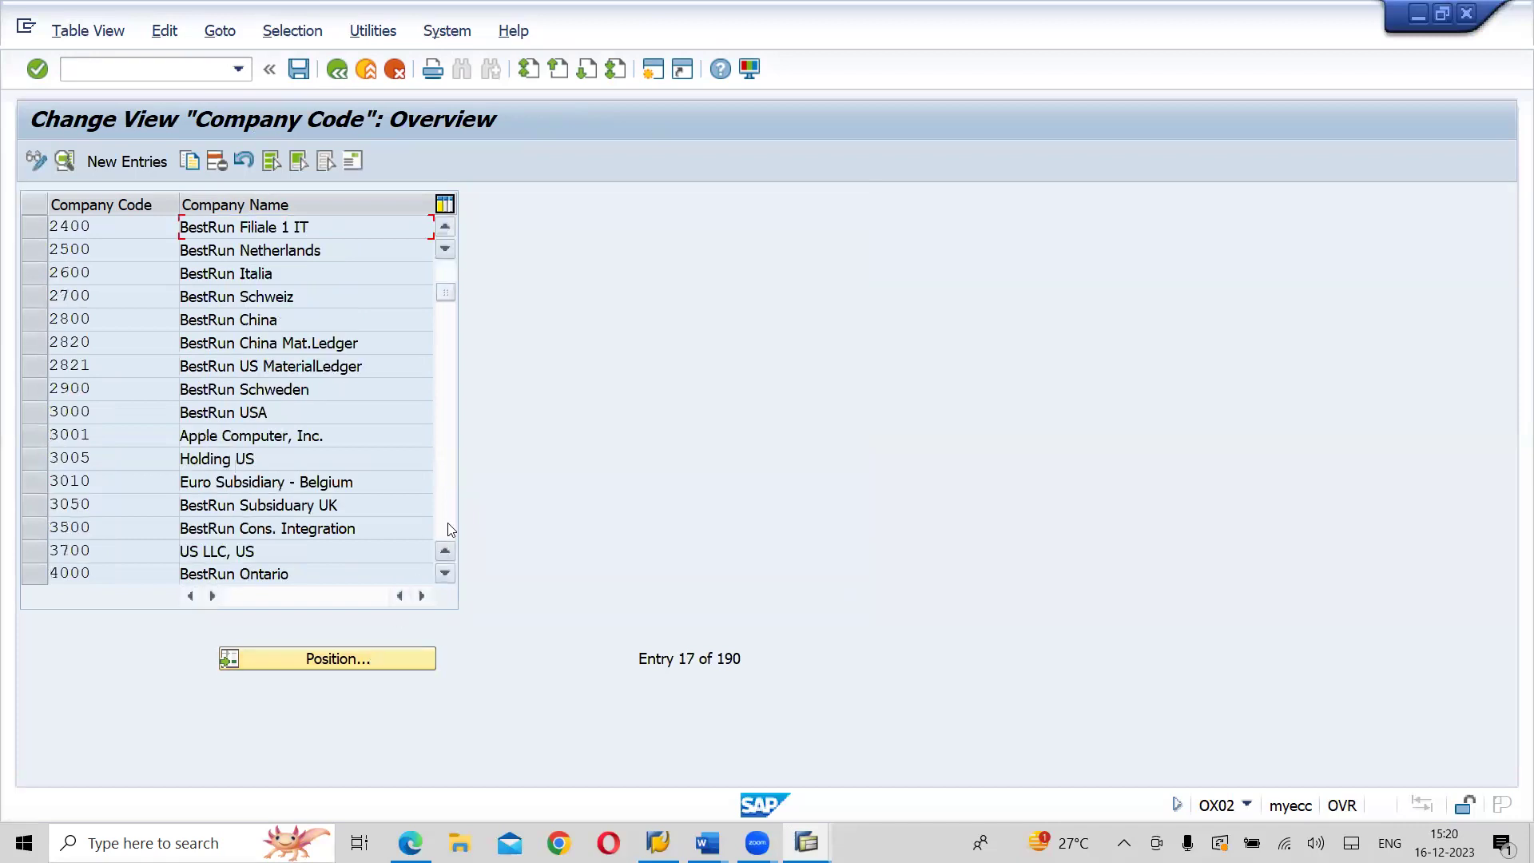
- Position the company code list at ac, look over the AC training entries and return to the list's first entry
{"action": "left_click", "coordinate": [354, 664]}
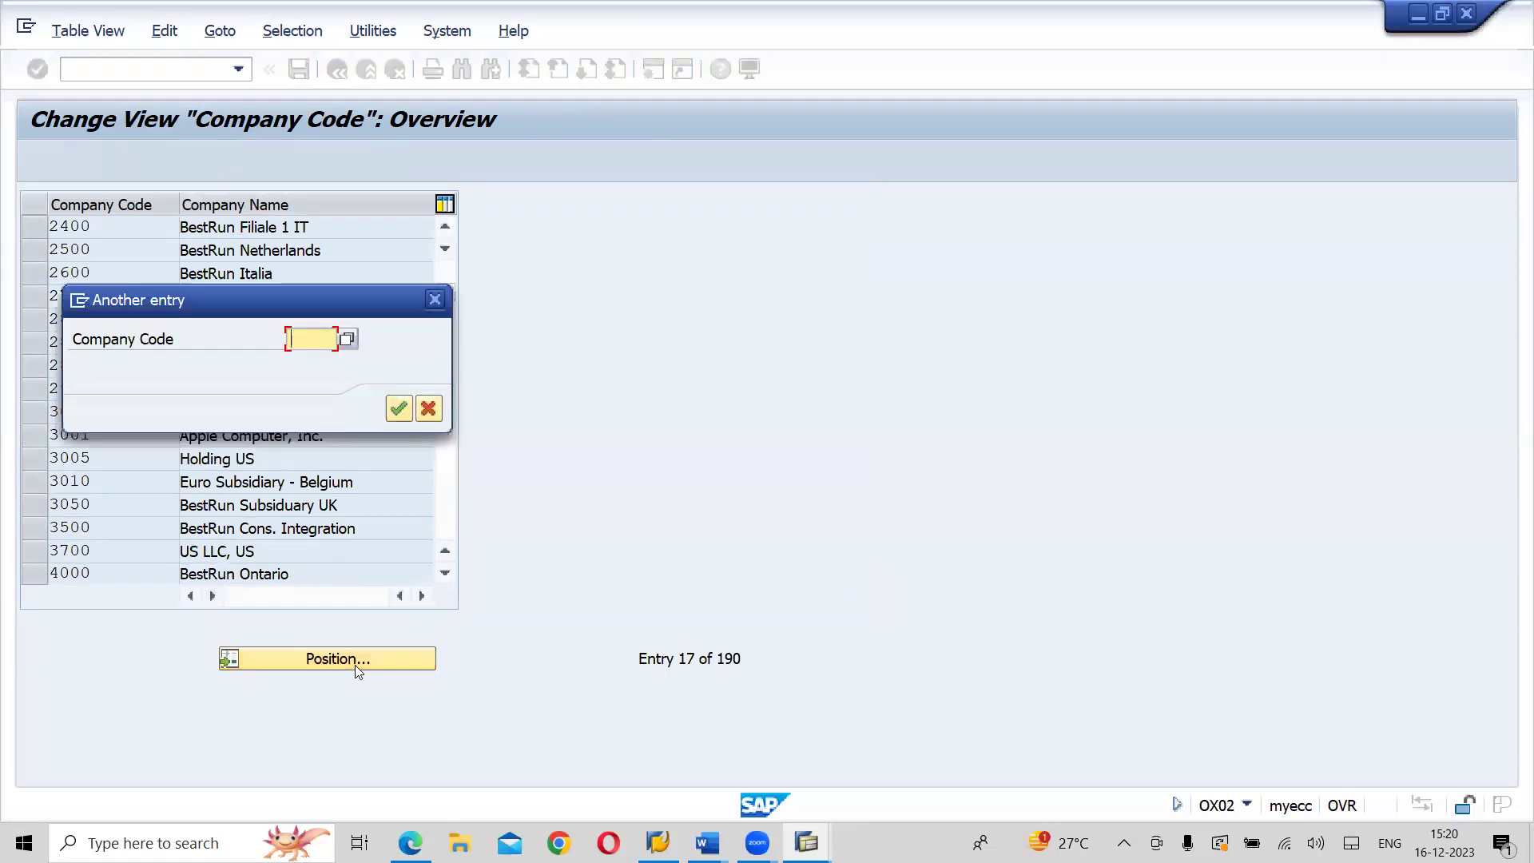
{"action": "type", "text": "a"}
{"action": "type", "text": "c"}
{"action": "key", "text": "Return"}
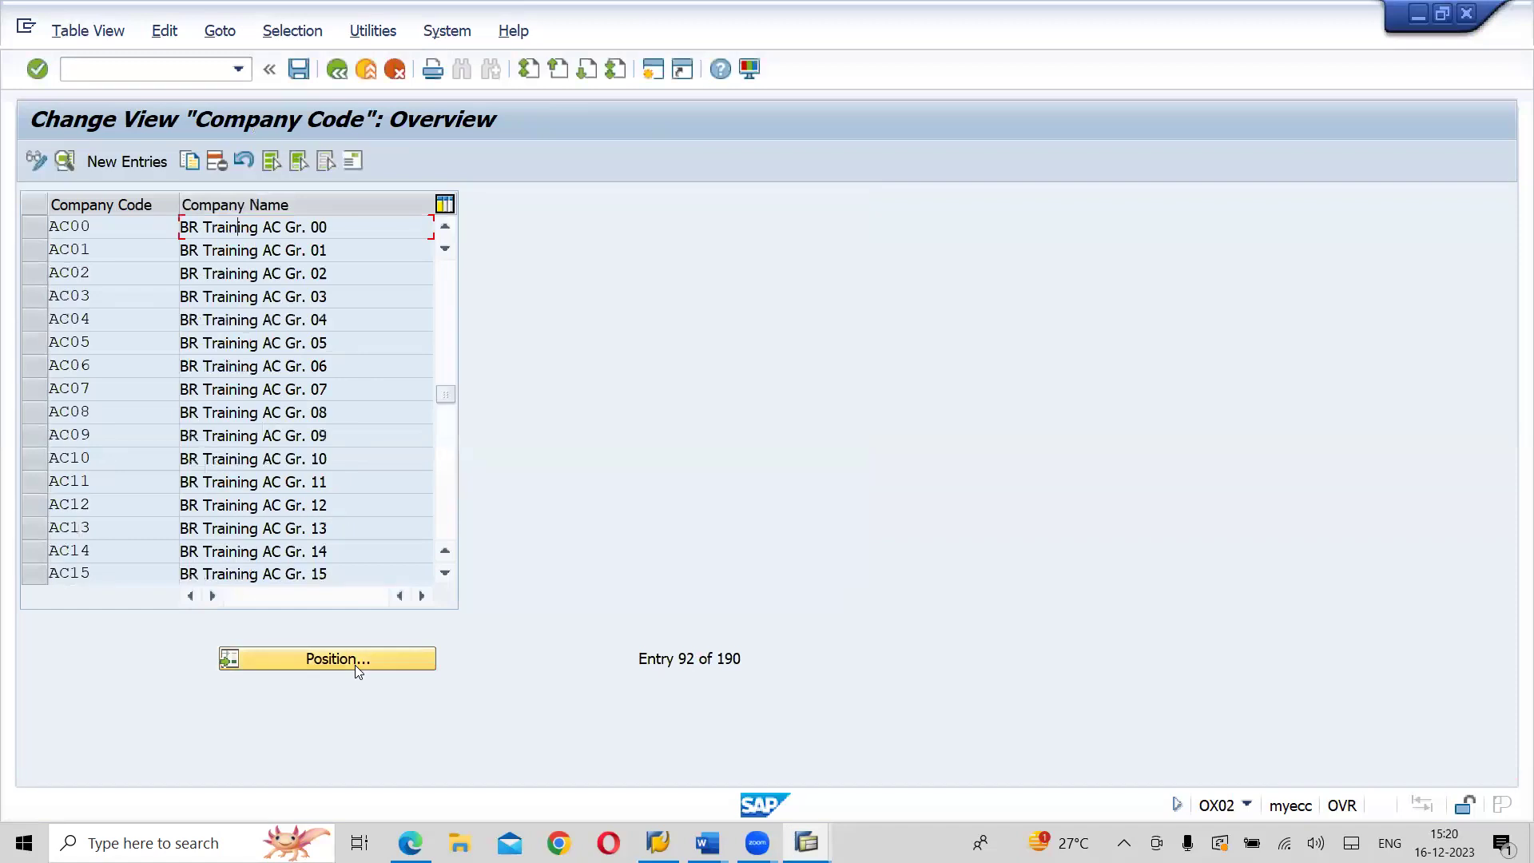
{"action": "left_click", "coordinate": [452, 521]}
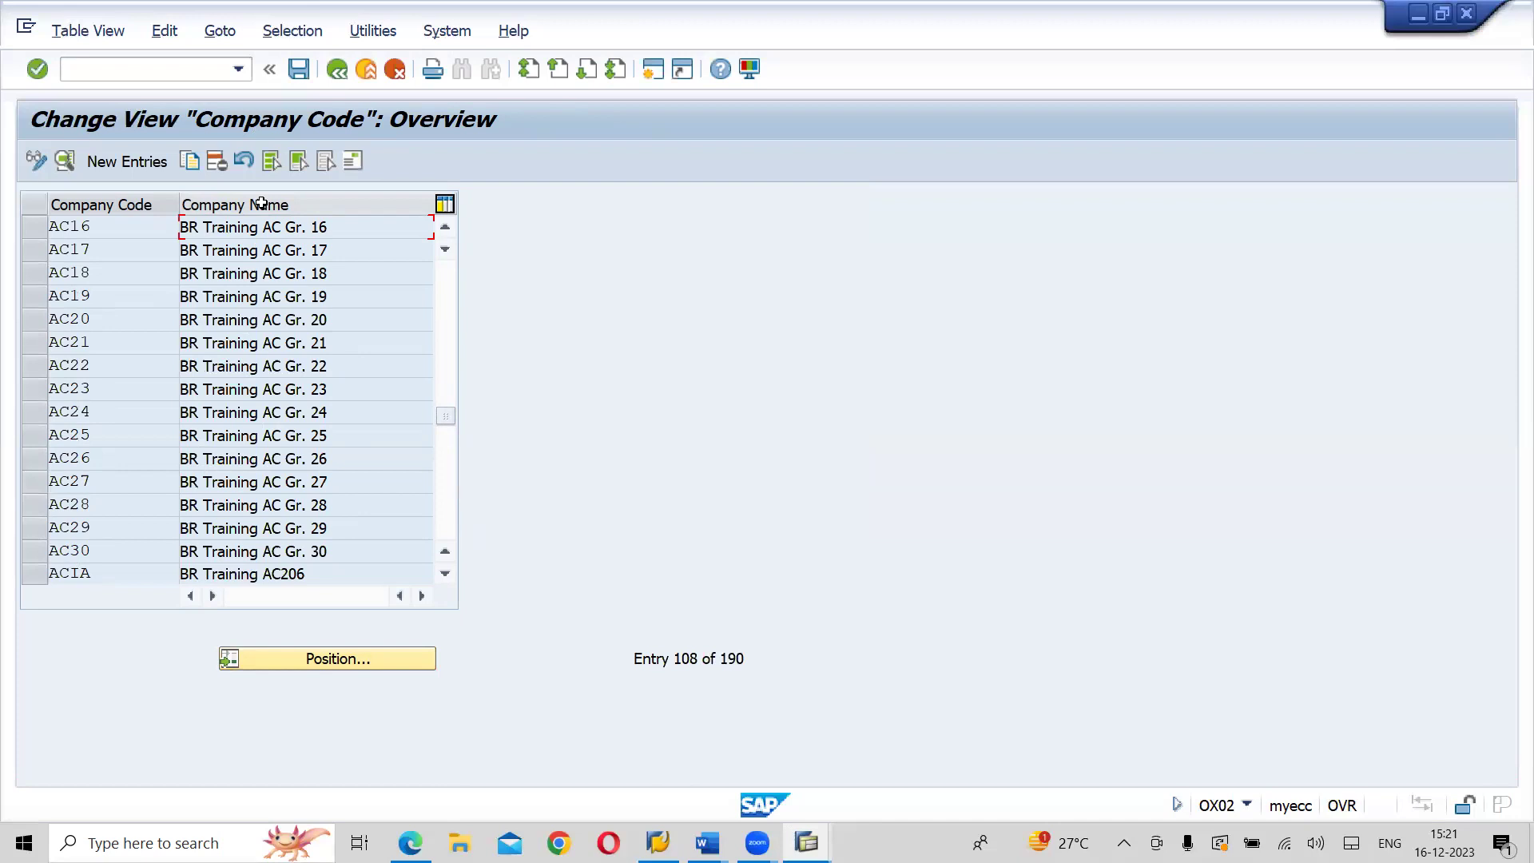
{"action": "left_click_drag", "start_coordinate": [442, 413], "coordinate": [454, 238]}
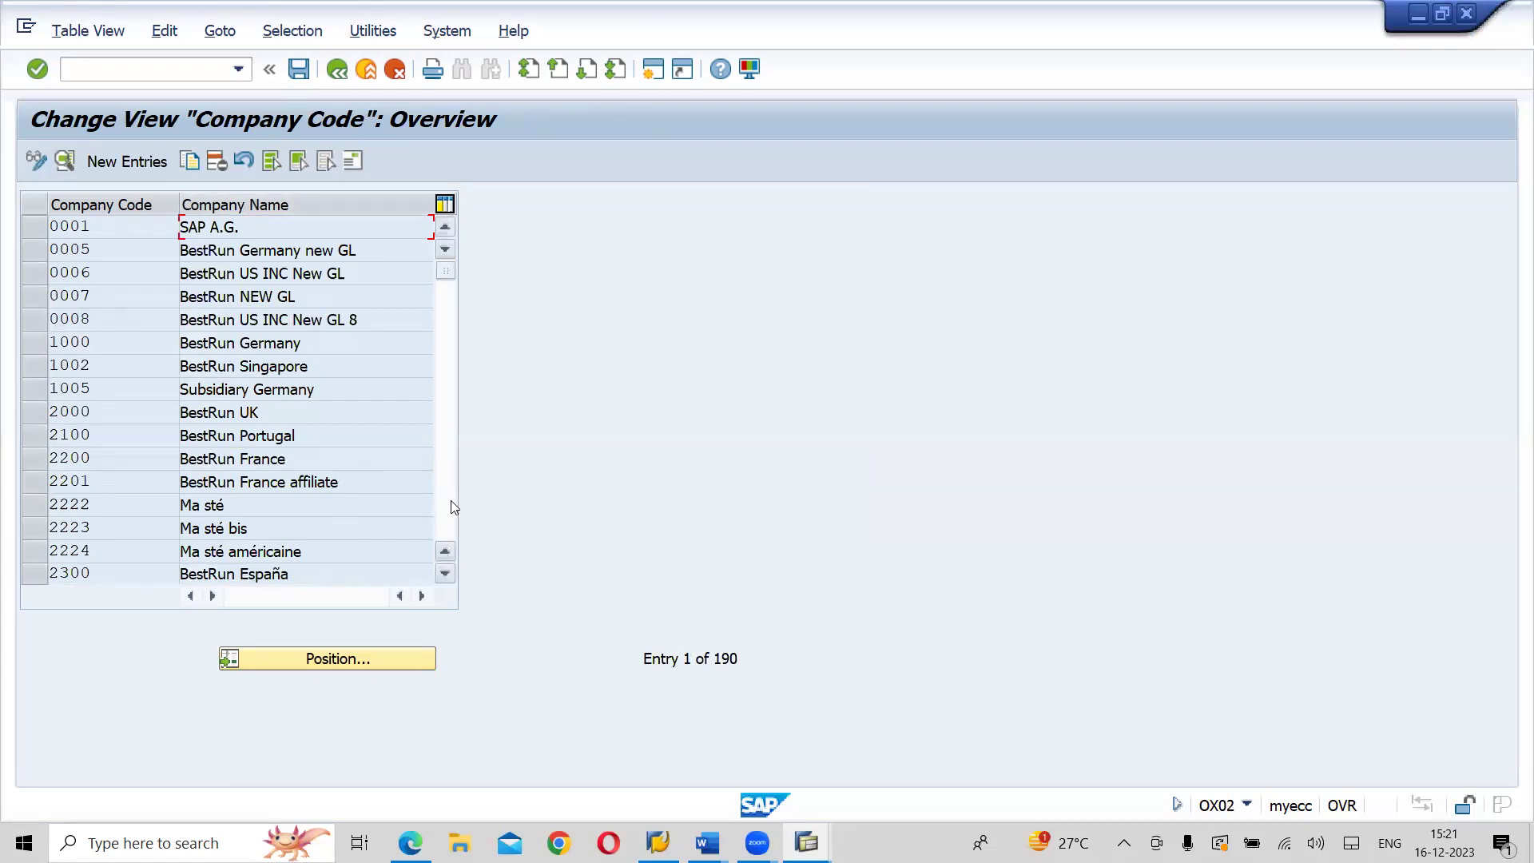
- Look through the company code list from its first entry to the end, then move back up four entries
{"action": "scroll", "coordinate": [453, 509], "scroll_direction": "down", "scroll_amount": 4}
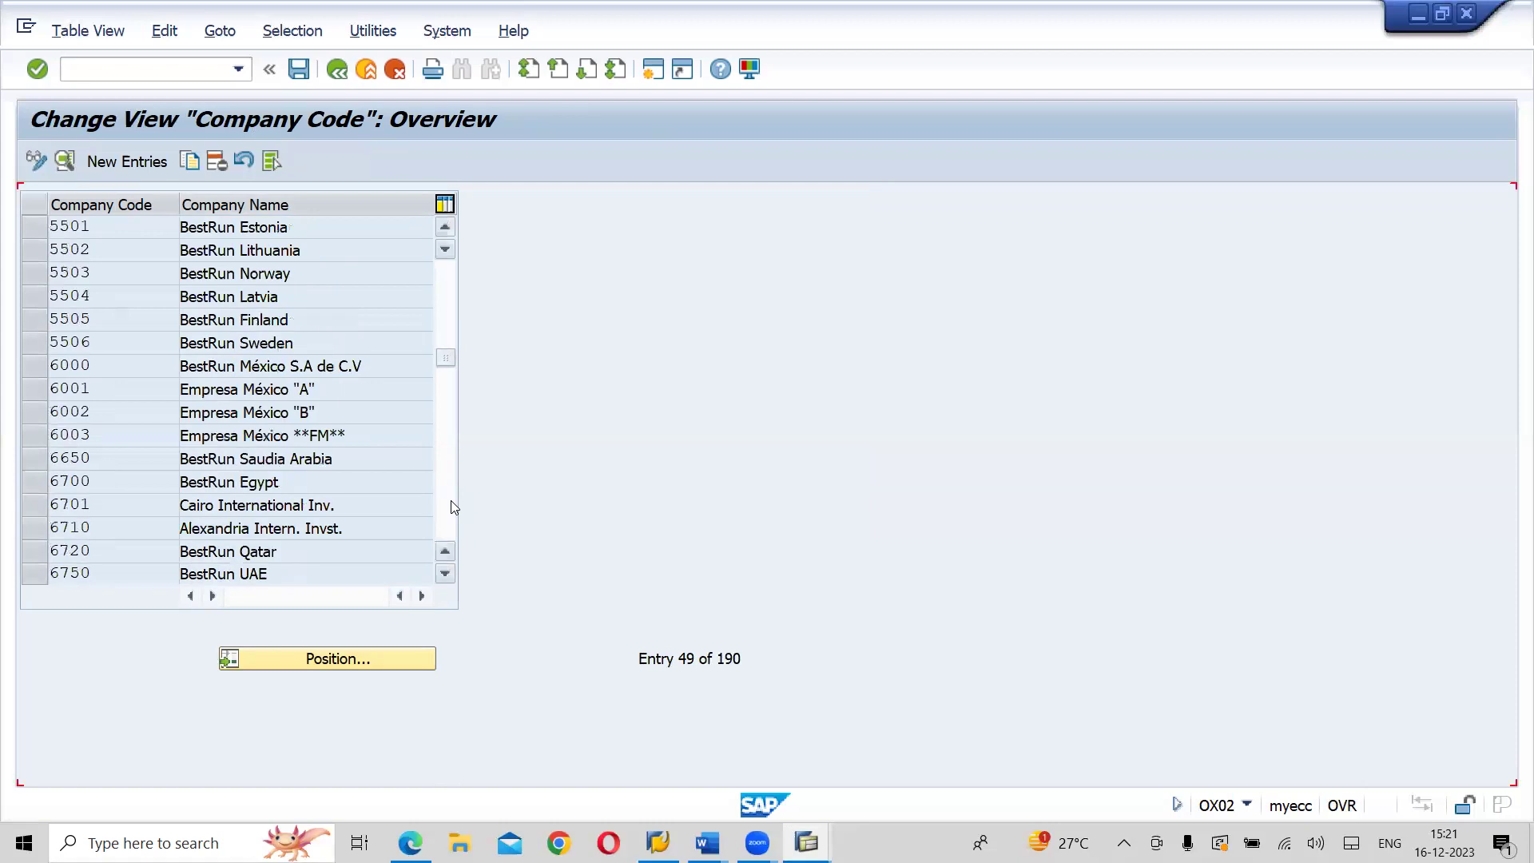
{"action": "scroll", "coordinate": [453, 508], "scroll_direction": "down", "scroll_amount": 4}
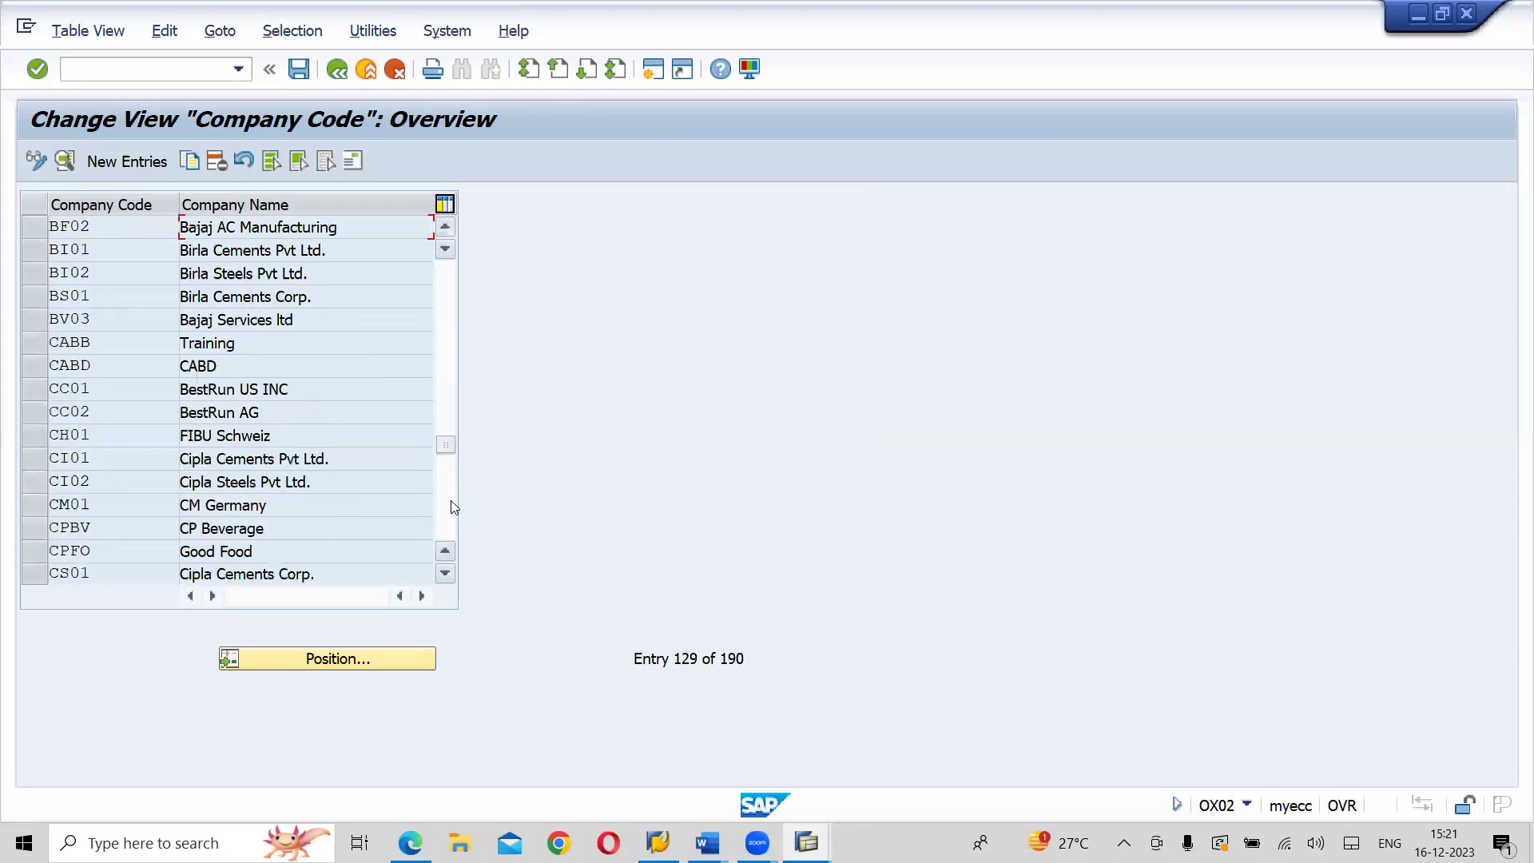
{"action": "scroll", "coordinate": [453, 508], "scroll_direction": "down", "scroll_amount": 1}
{"action": "scroll", "coordinate": [452, 506], "scroll_direction": "down", "scroll_amount": 2}
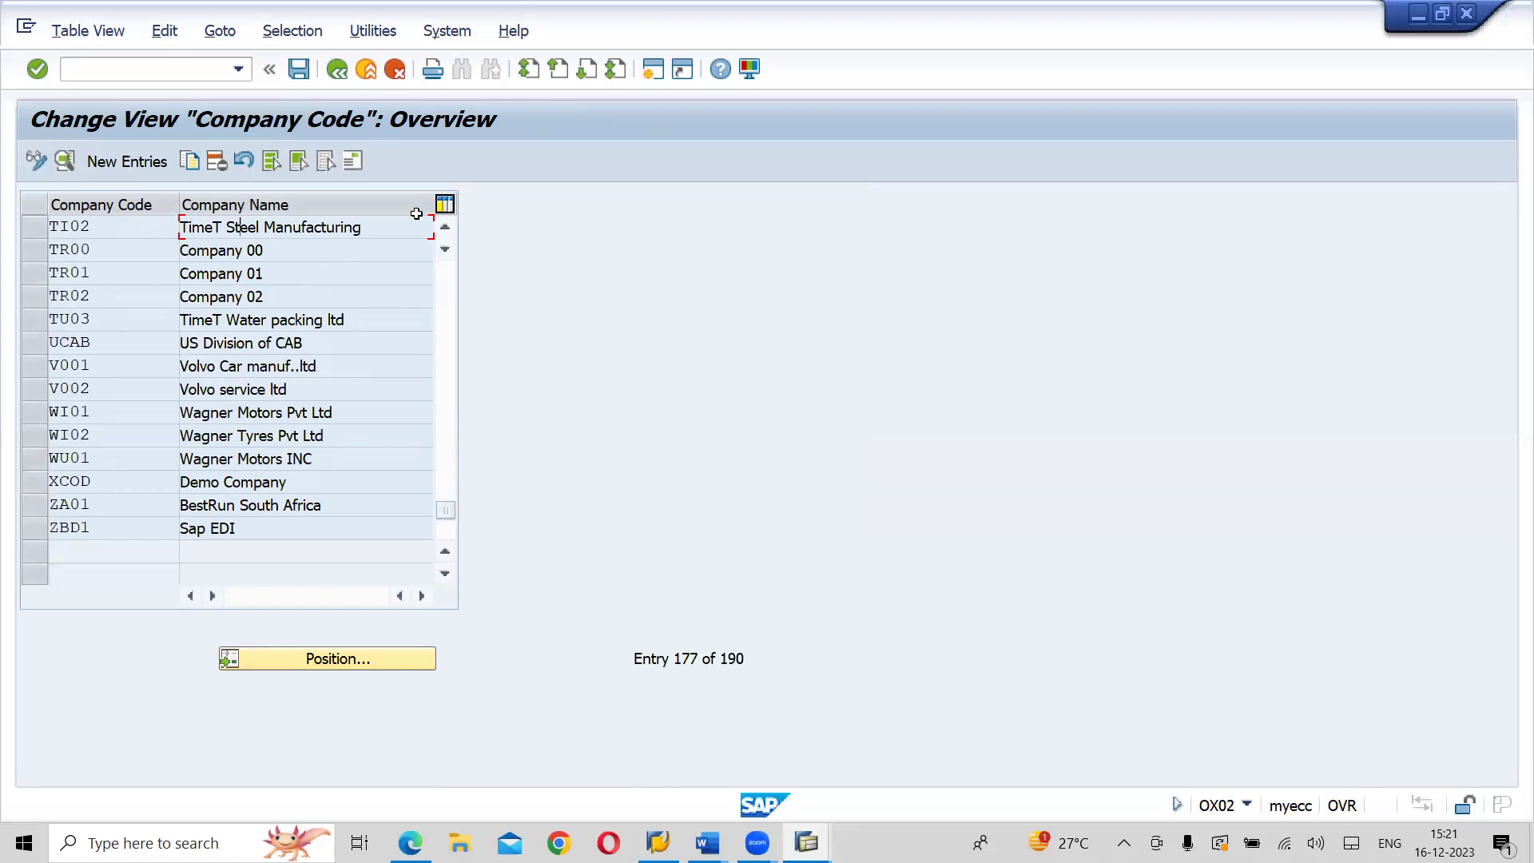
{"action": "left_click", "coordinate": [446, 230]}
{"action": "left_click", "coordinate": [446, 230]}
{"action": "left_click", "coordinate": [446, 230]}
{"action": "left_click", "coordinate": [445, 230]}
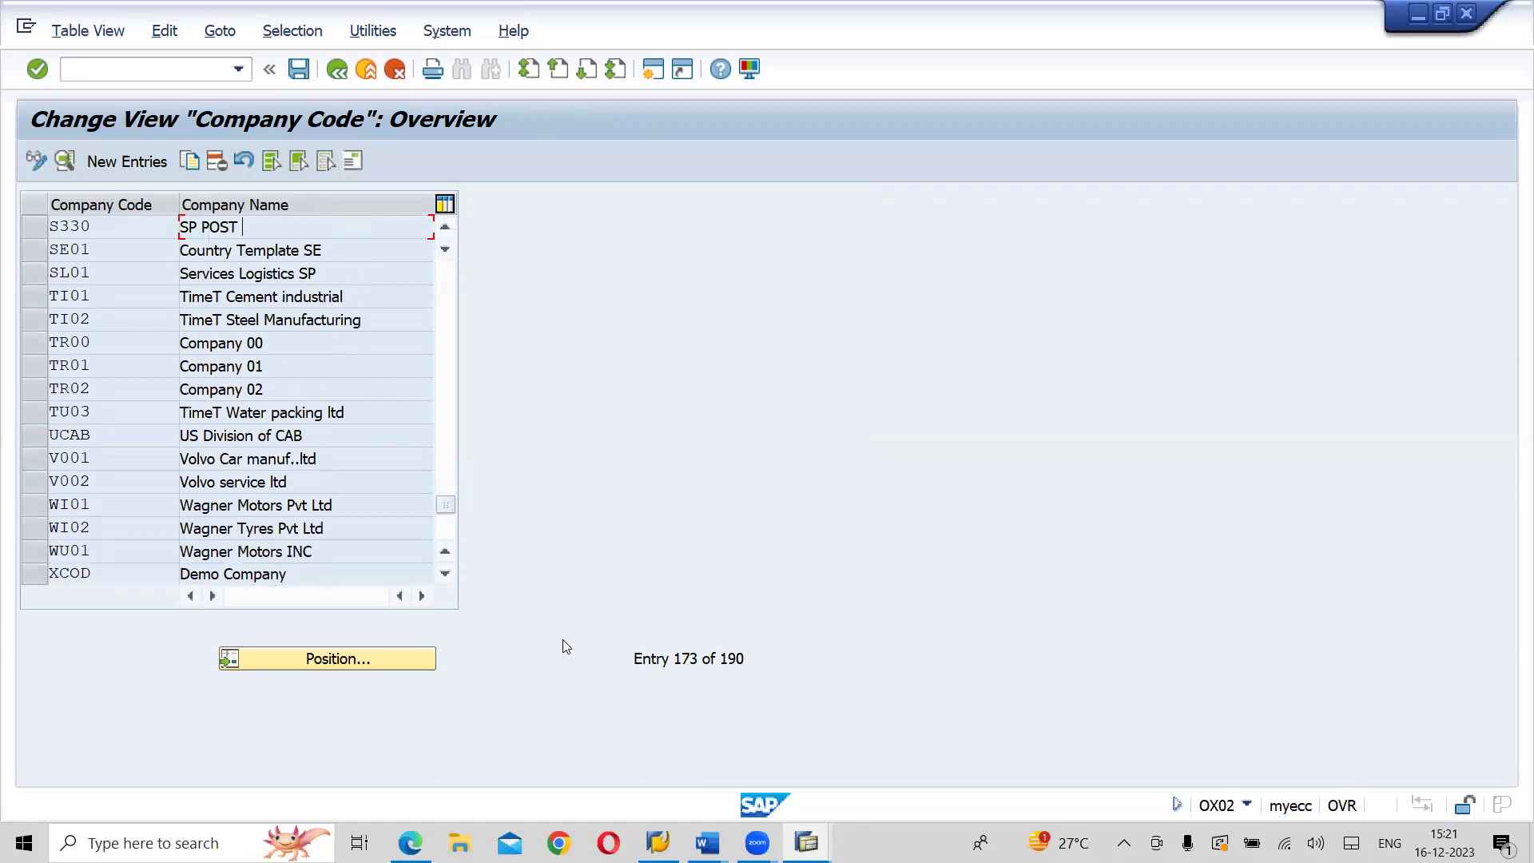
{"action": "left_click", "coordinate": [559, 842]}
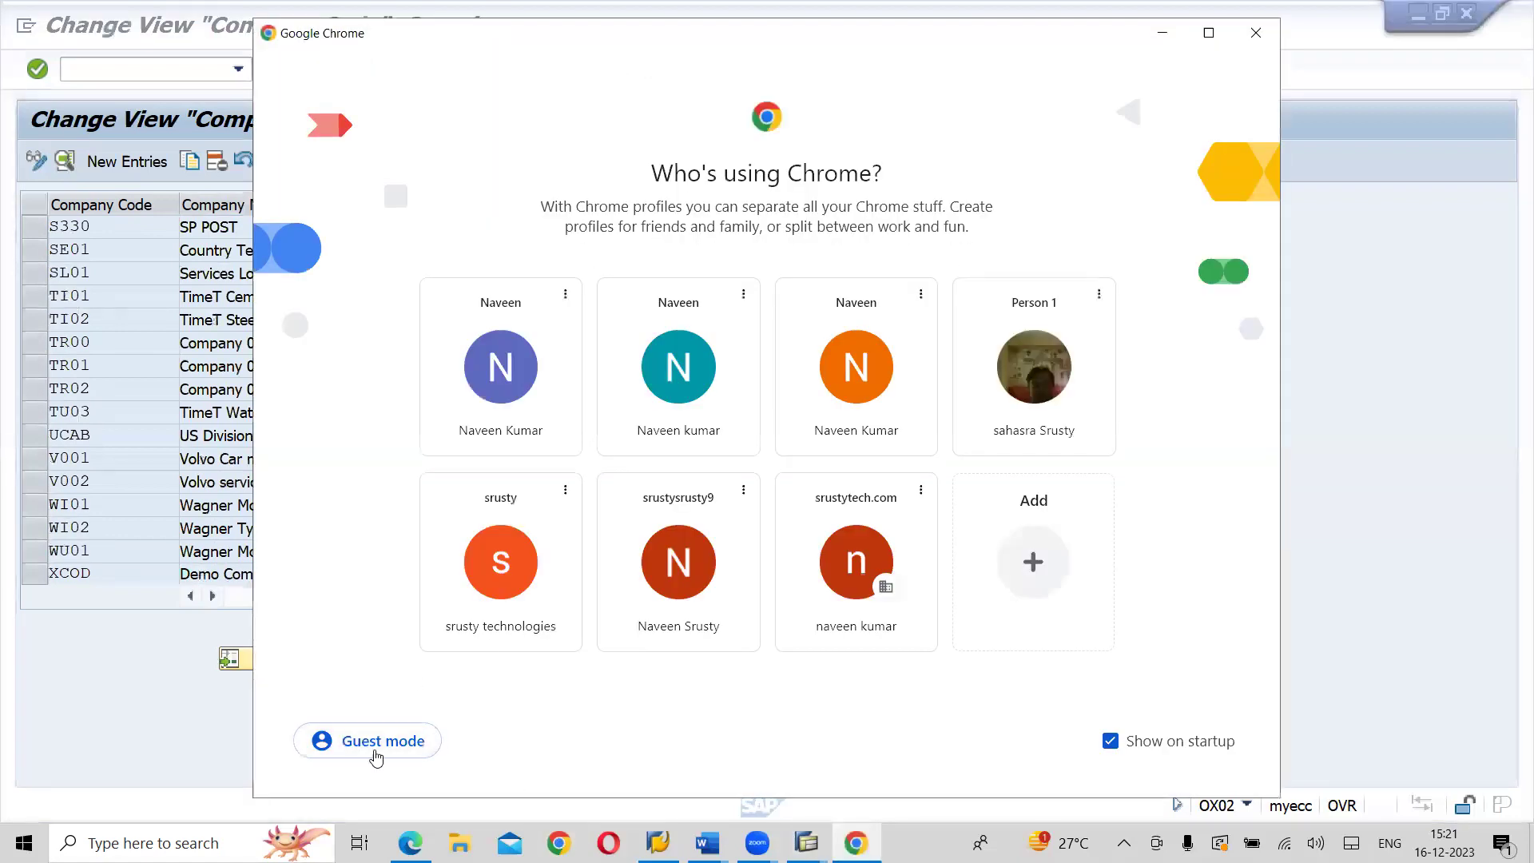
{"action": "left_click", "coordinate": [371, 742]}
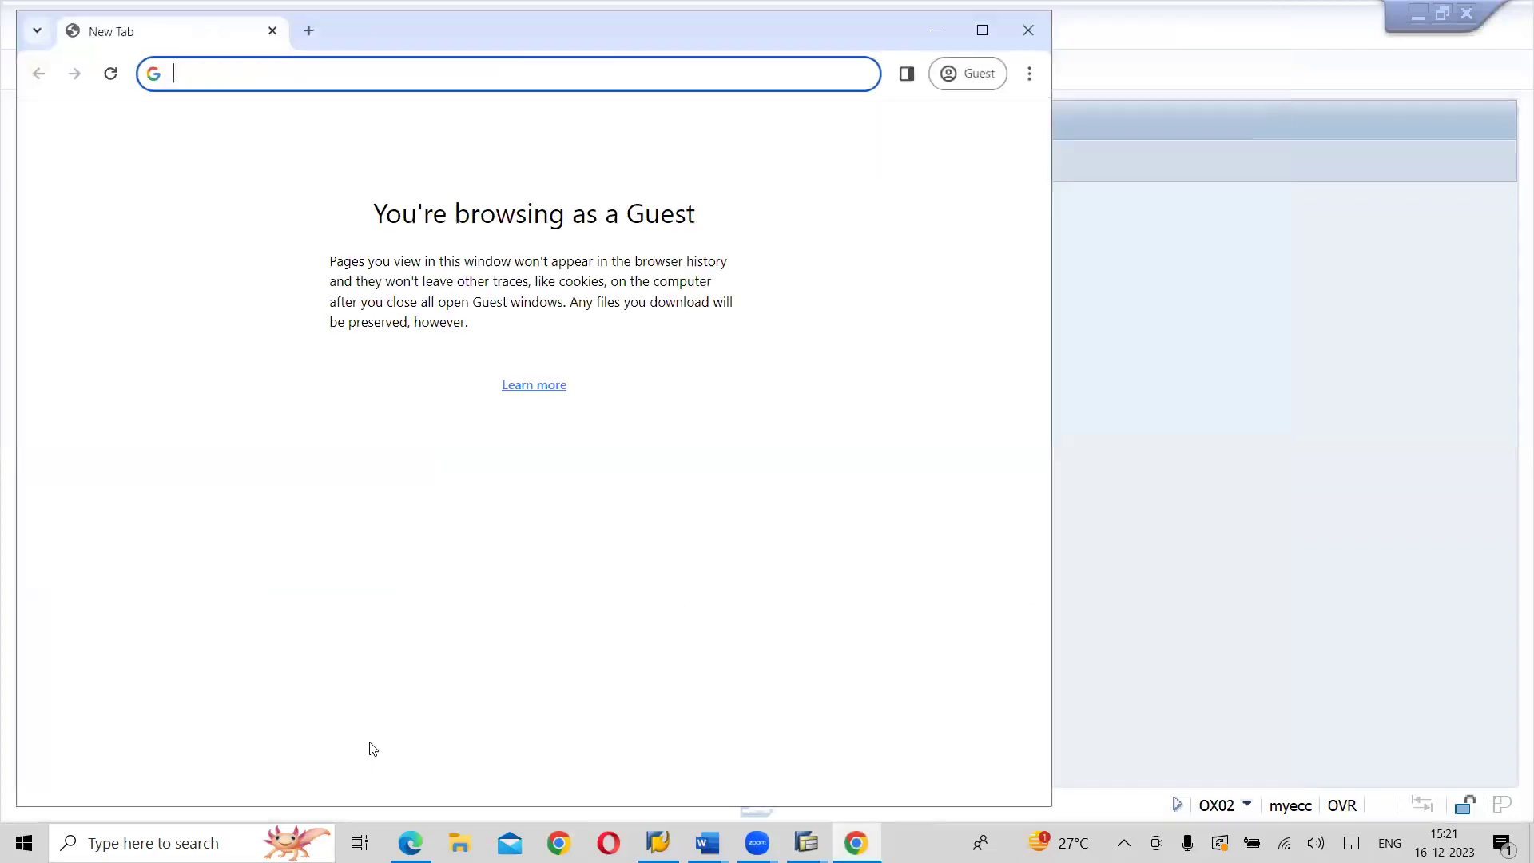
{"action": "type", "text": "2"}
{"action": "key", "text": "BackSpace"}
{"action": "type", "text": "www."}
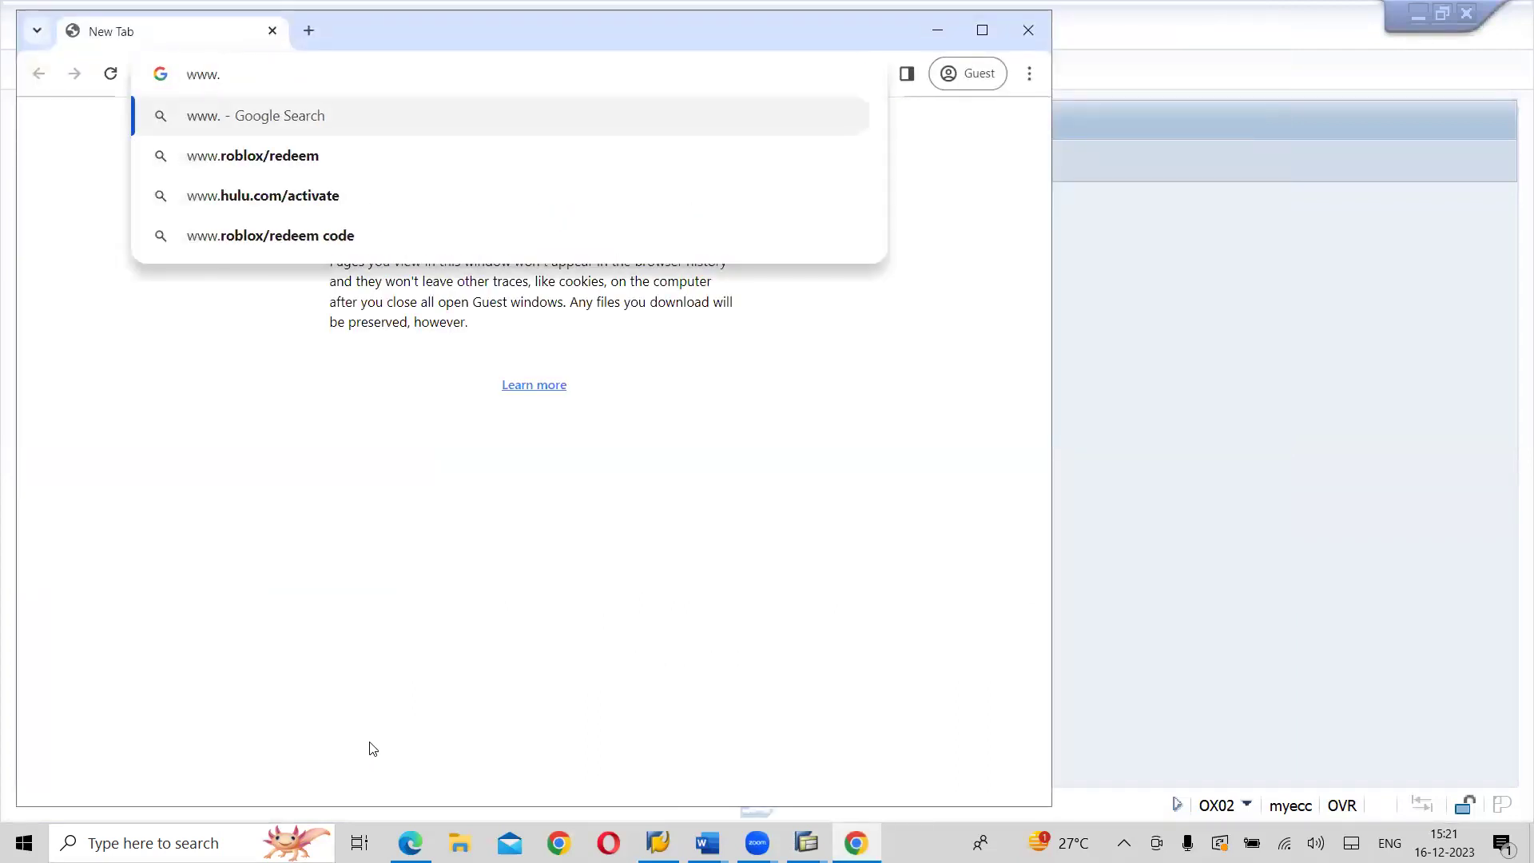
{"action": "type", "text": "g"}
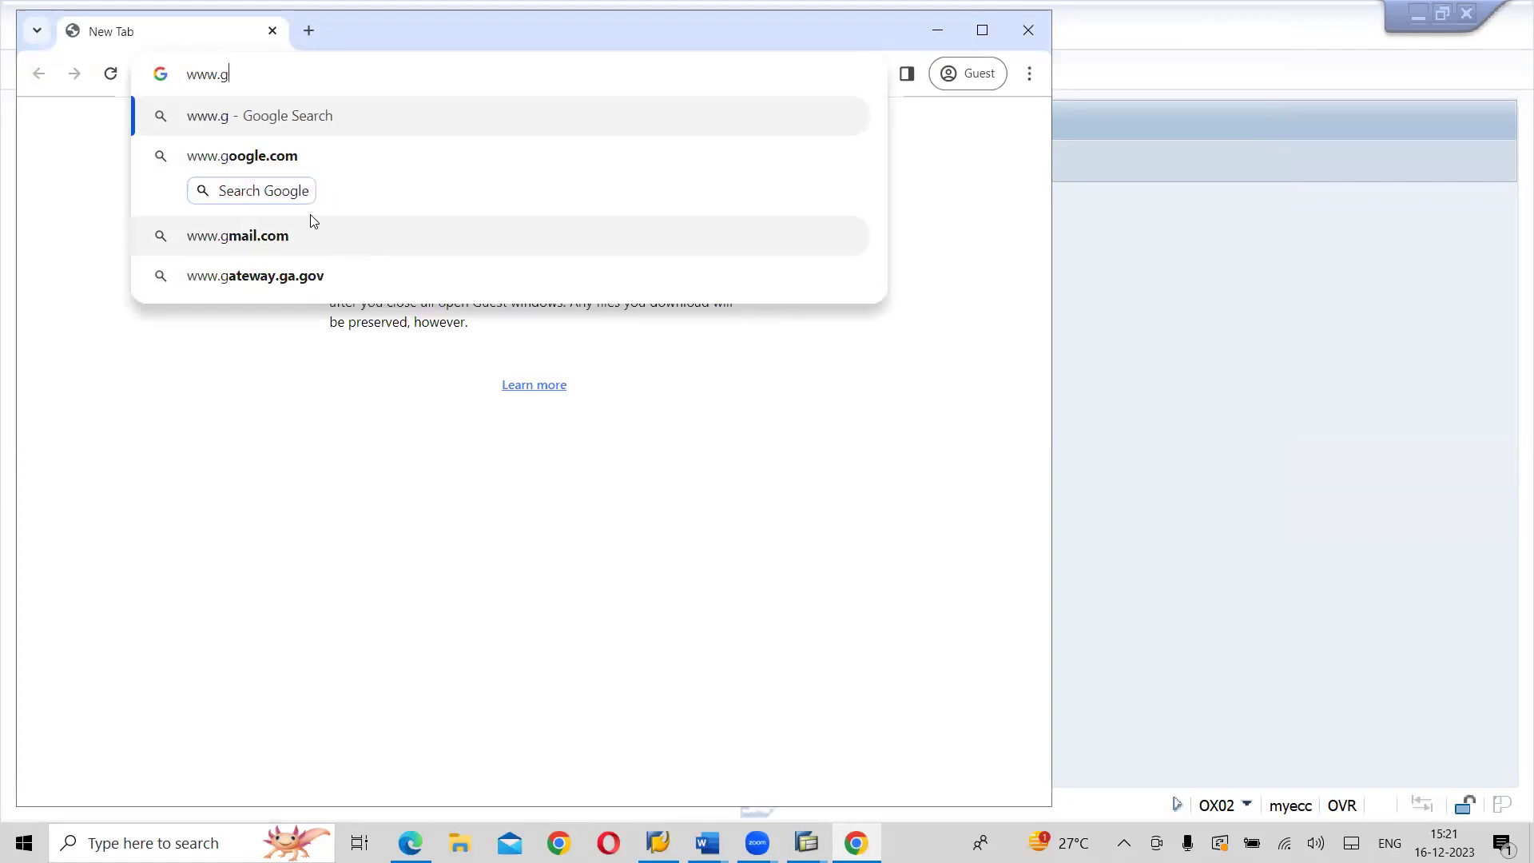
{"action": "left_click", "coordinate": [272, 157]}
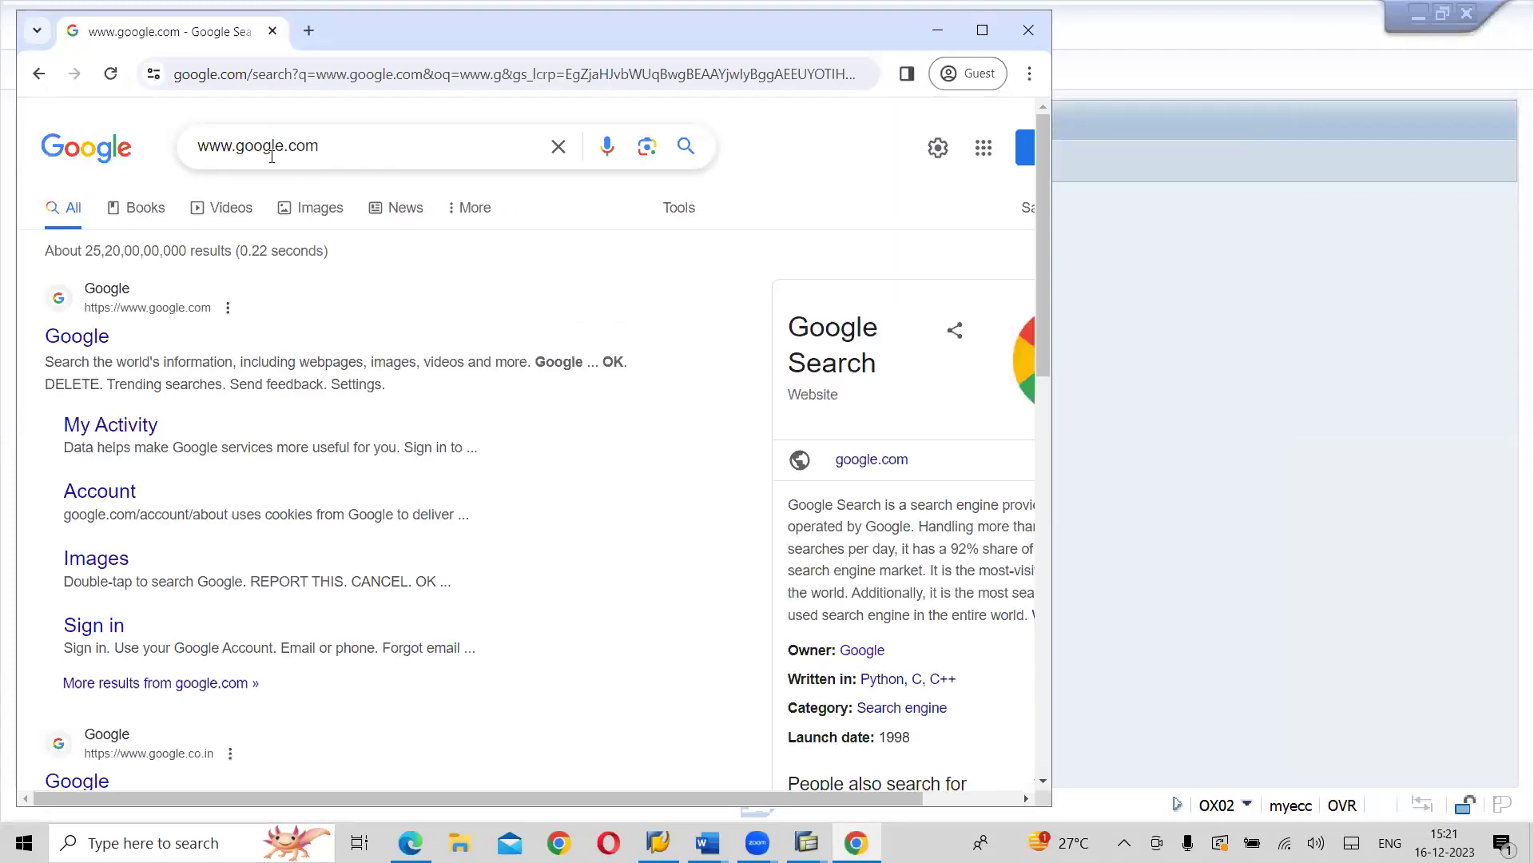
- Replace the search query with "cement companies start with L" and run the search
{"action": "left_click", "coordinate": [344, 149]}
{"action": "key", "text": "BackSpace"}
{"action": "key", "text": "BackSpace"}
{"action": "key", "text": "BackSpace"}
{"action": "key", "text": "BackSpace"}
{"action": "key", "text": "BackSpace"}
{"action": "key", "text": "BackSpace"}
{"action": "key", "text": "BackSpace"}
{"action": "key", "text": "BackSpace"}
{"action": "key", "text": "BackSpace"}
{"action": "key", "text": "BackSpace"}
{"action": "key", "text": "BackSpace"}
{"action": "key", "text": "BackSpace"}
{"action": "key", "text": "BackSpace"}
{"action": "key", "text": "BackSpace"}
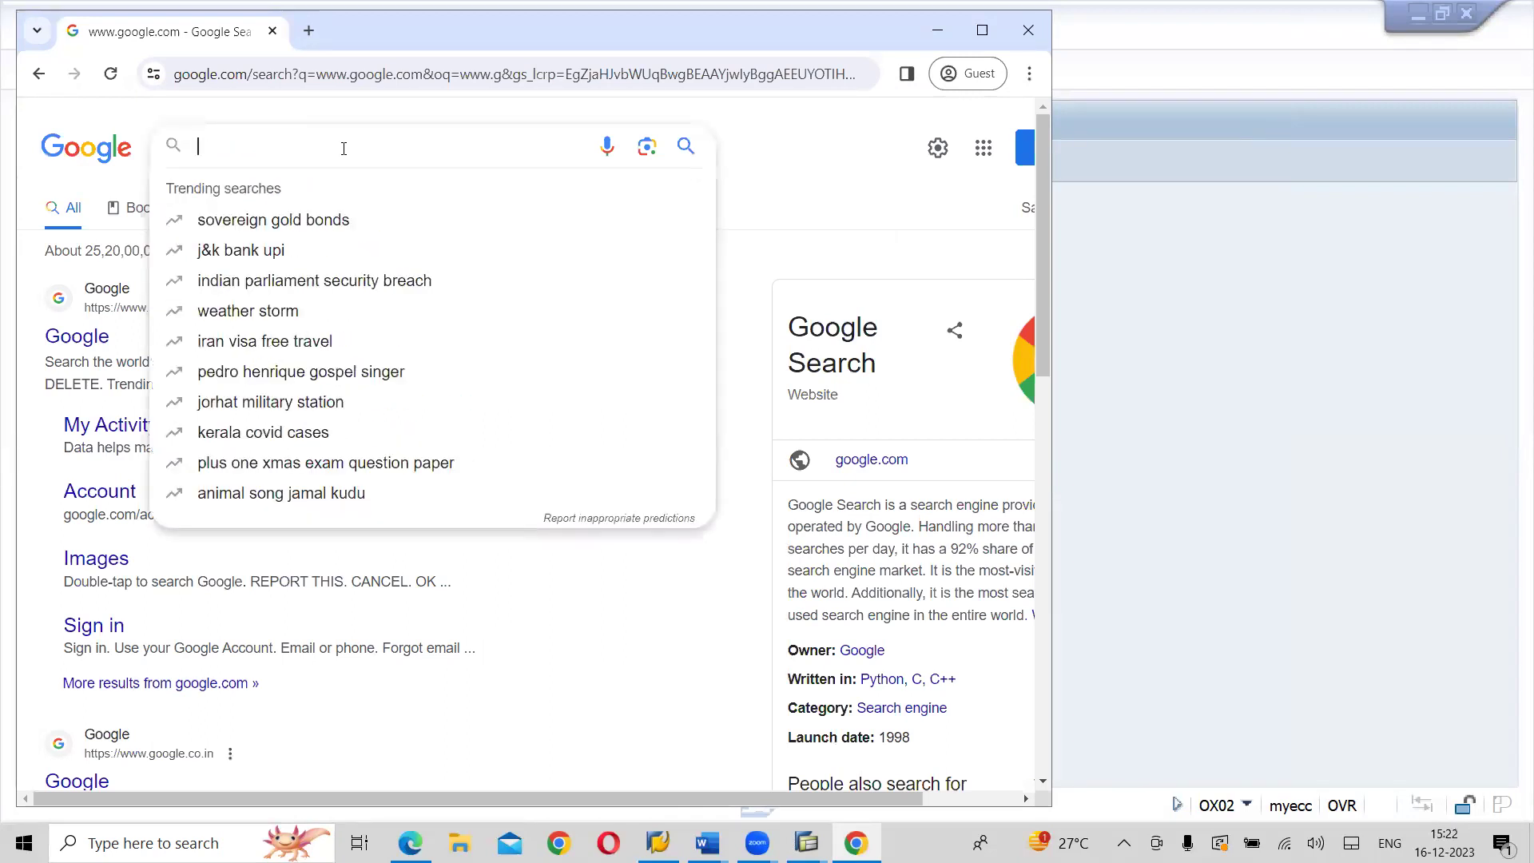
{"action": "type", "text": "cement company"}
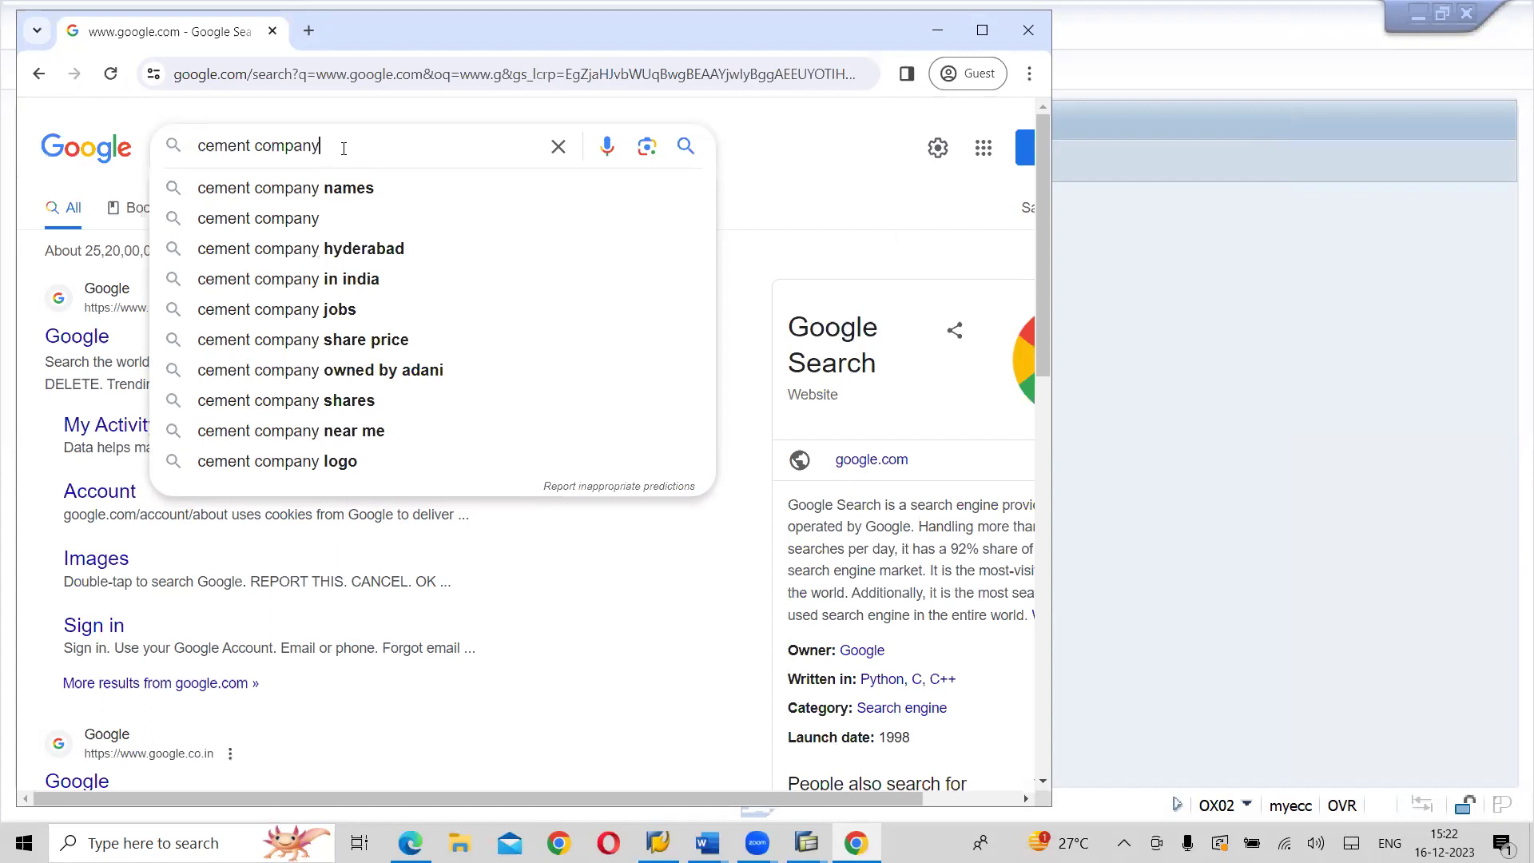
{"action": "key", "text": "BackSpace"}
{"action": "key", "text": "BackSpace"}
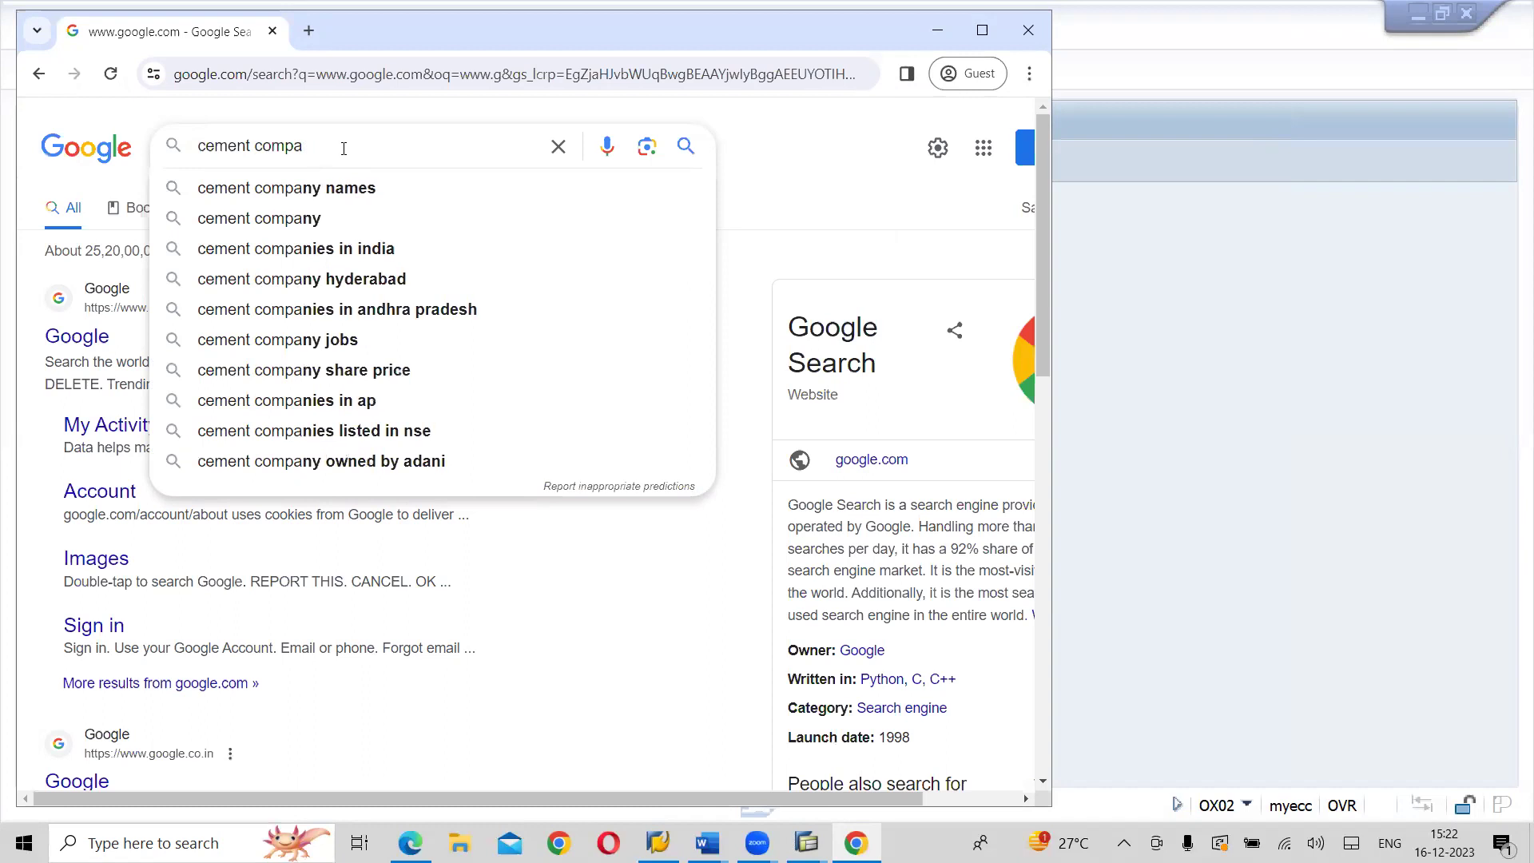
{"action": "type", "text": "nies "}
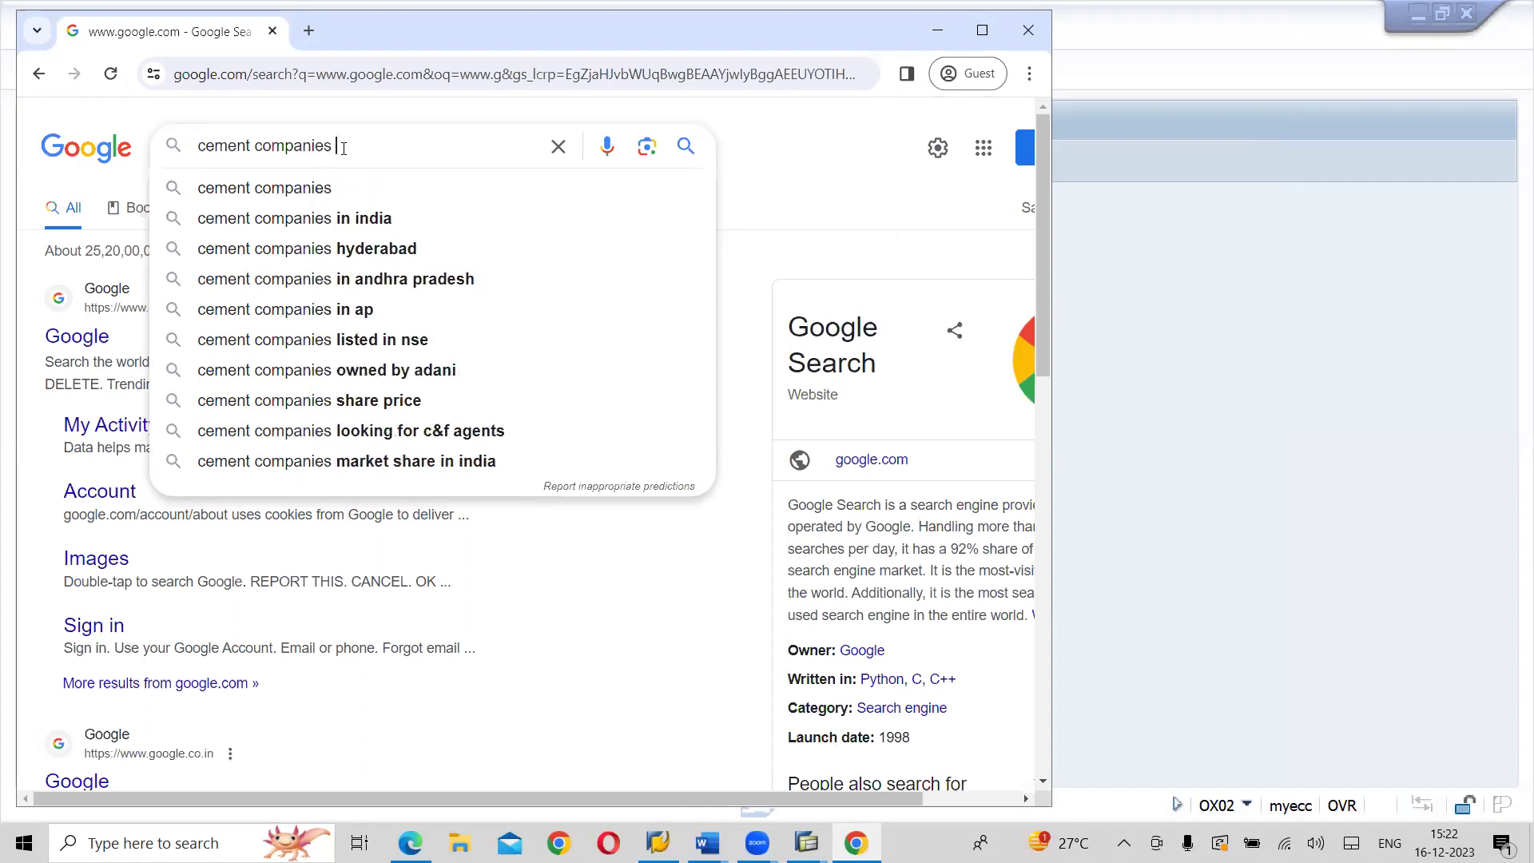
{"action": "type", "text": "start with L"}
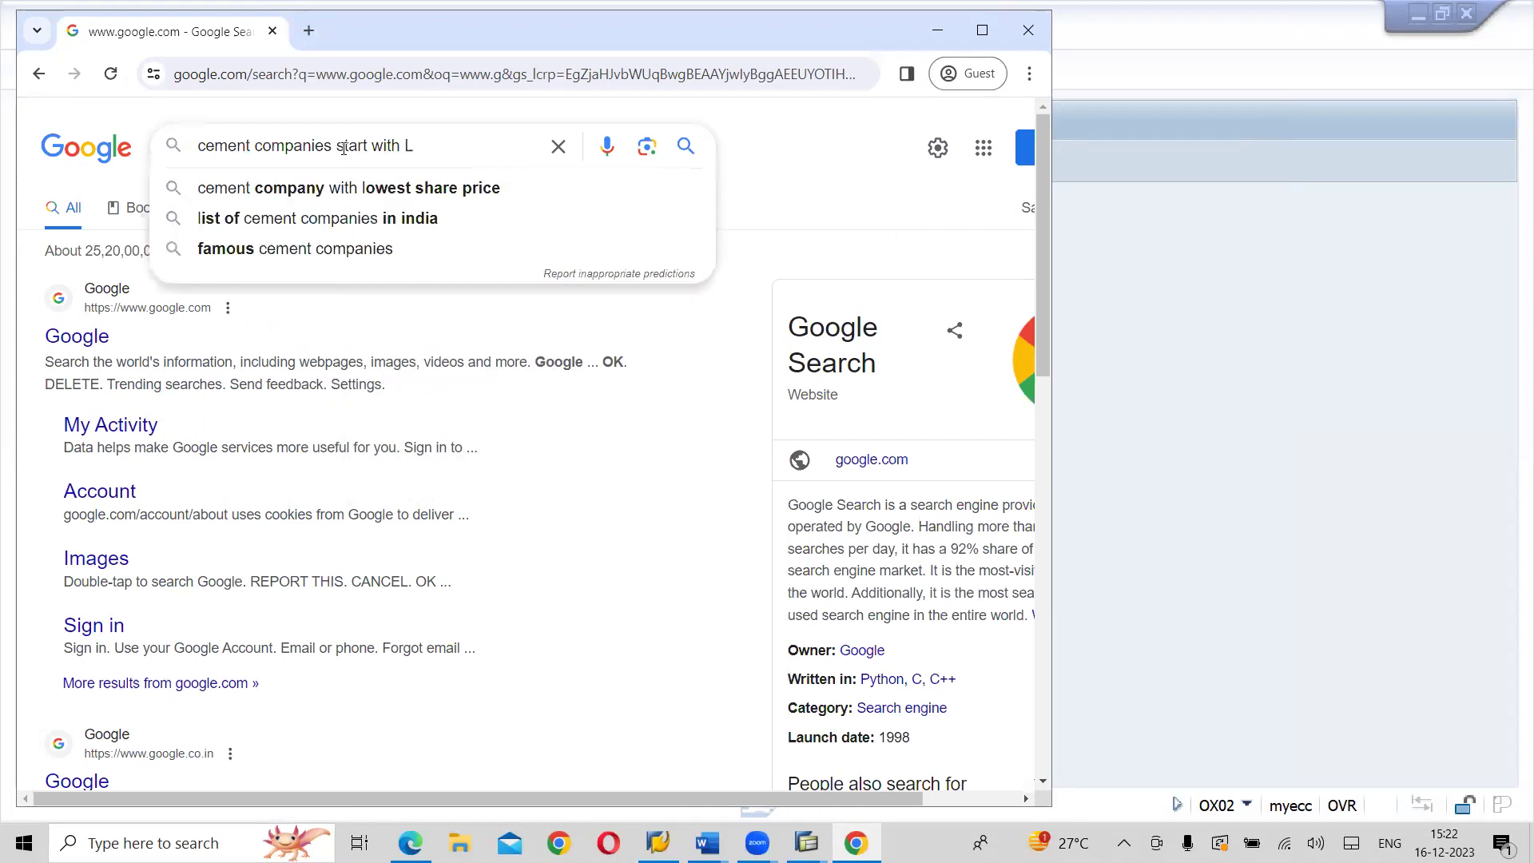
{"action": "key", "text": "Return"}
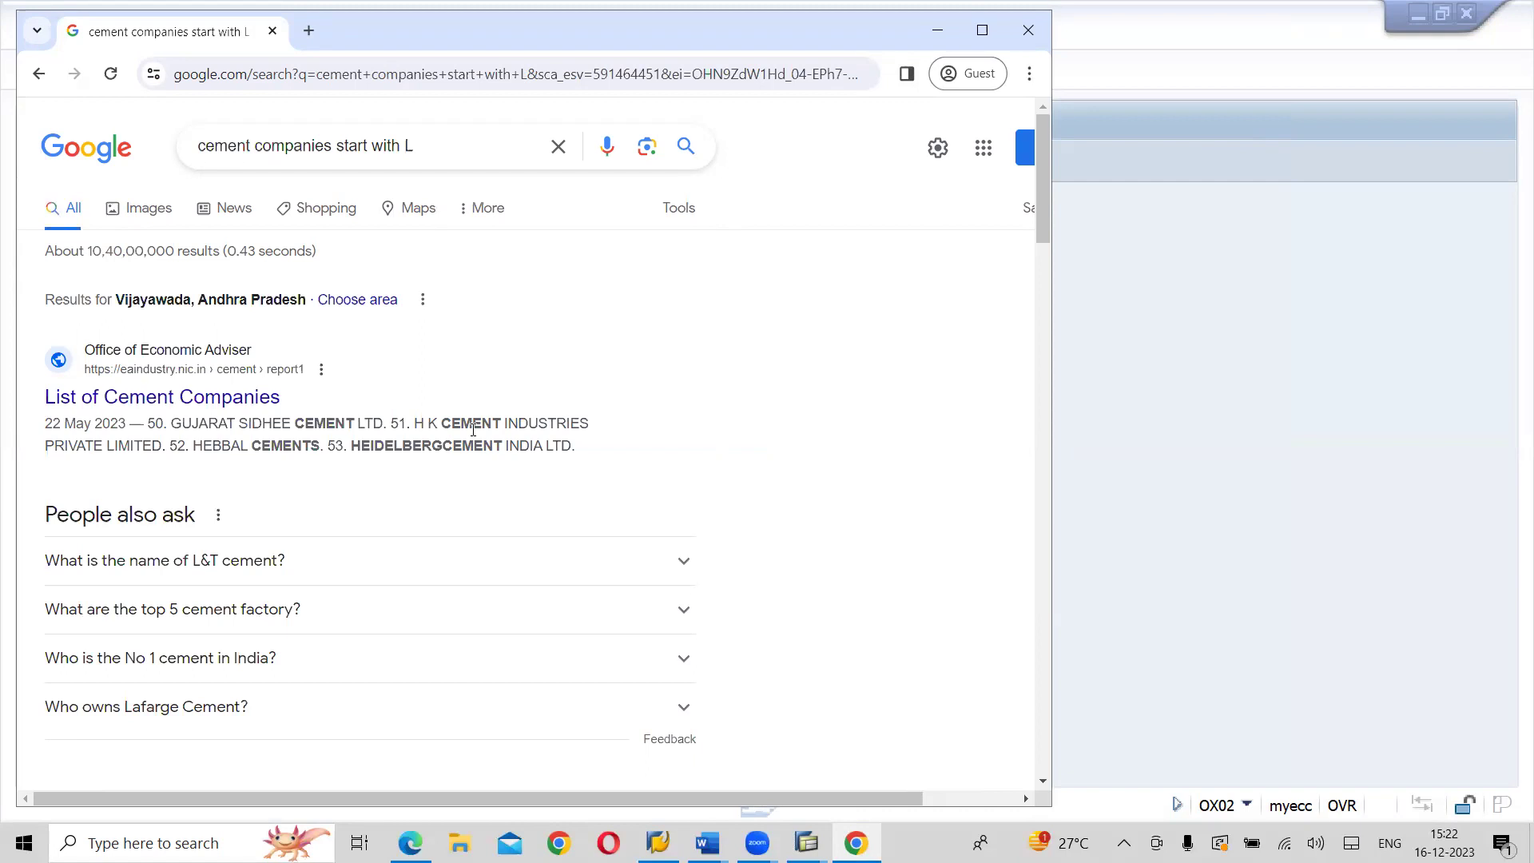
- Open the List of Cement Companies result and look through the company names, including those starting with L
{"action": "left_click", "coordinate": [236, 399]}
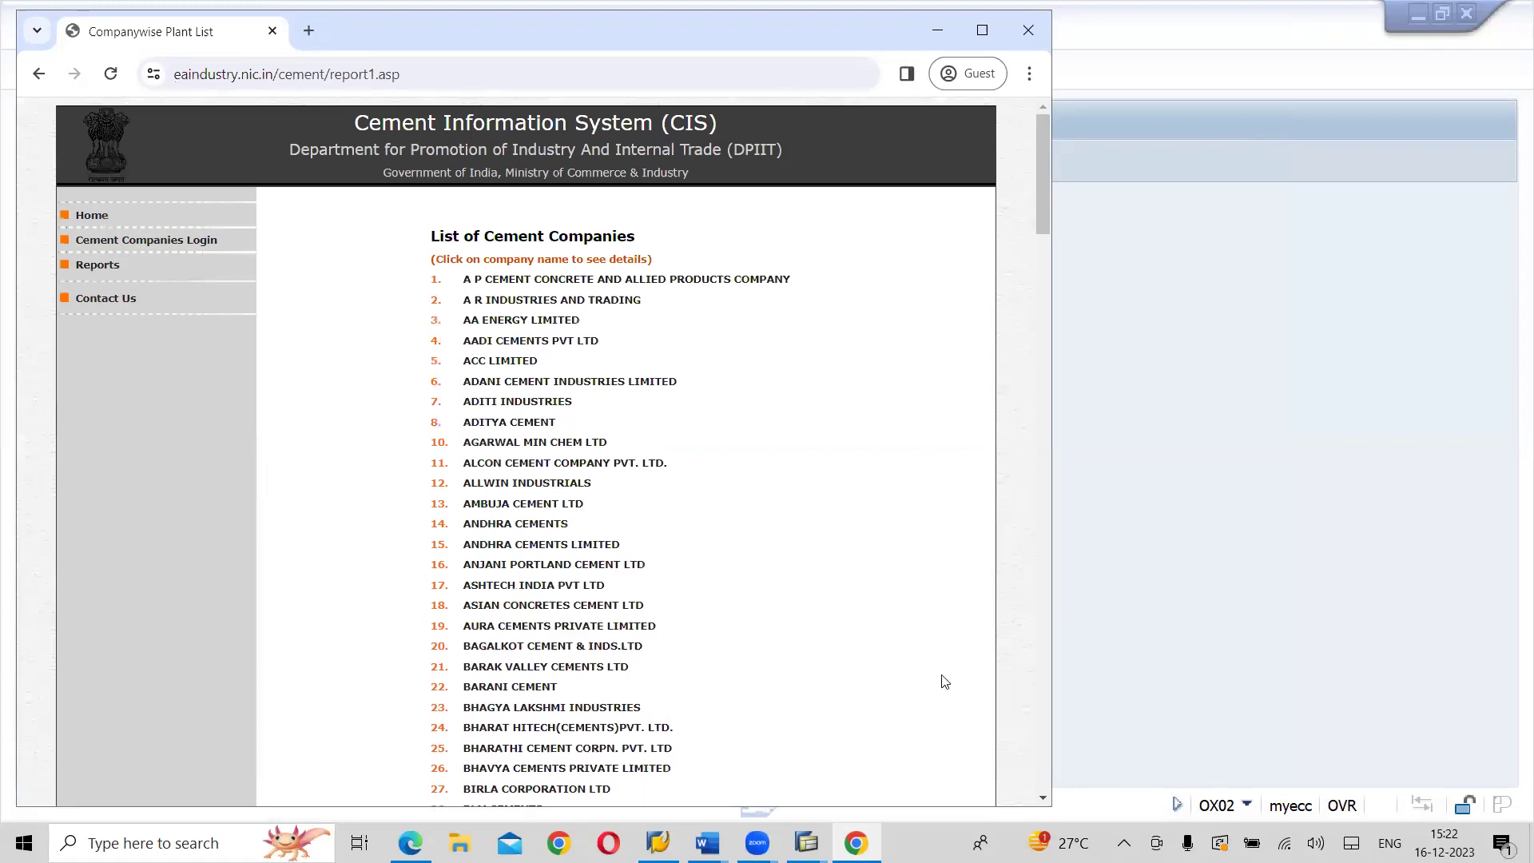
{"action": "left_click", "coordinate": [1043, 797]}
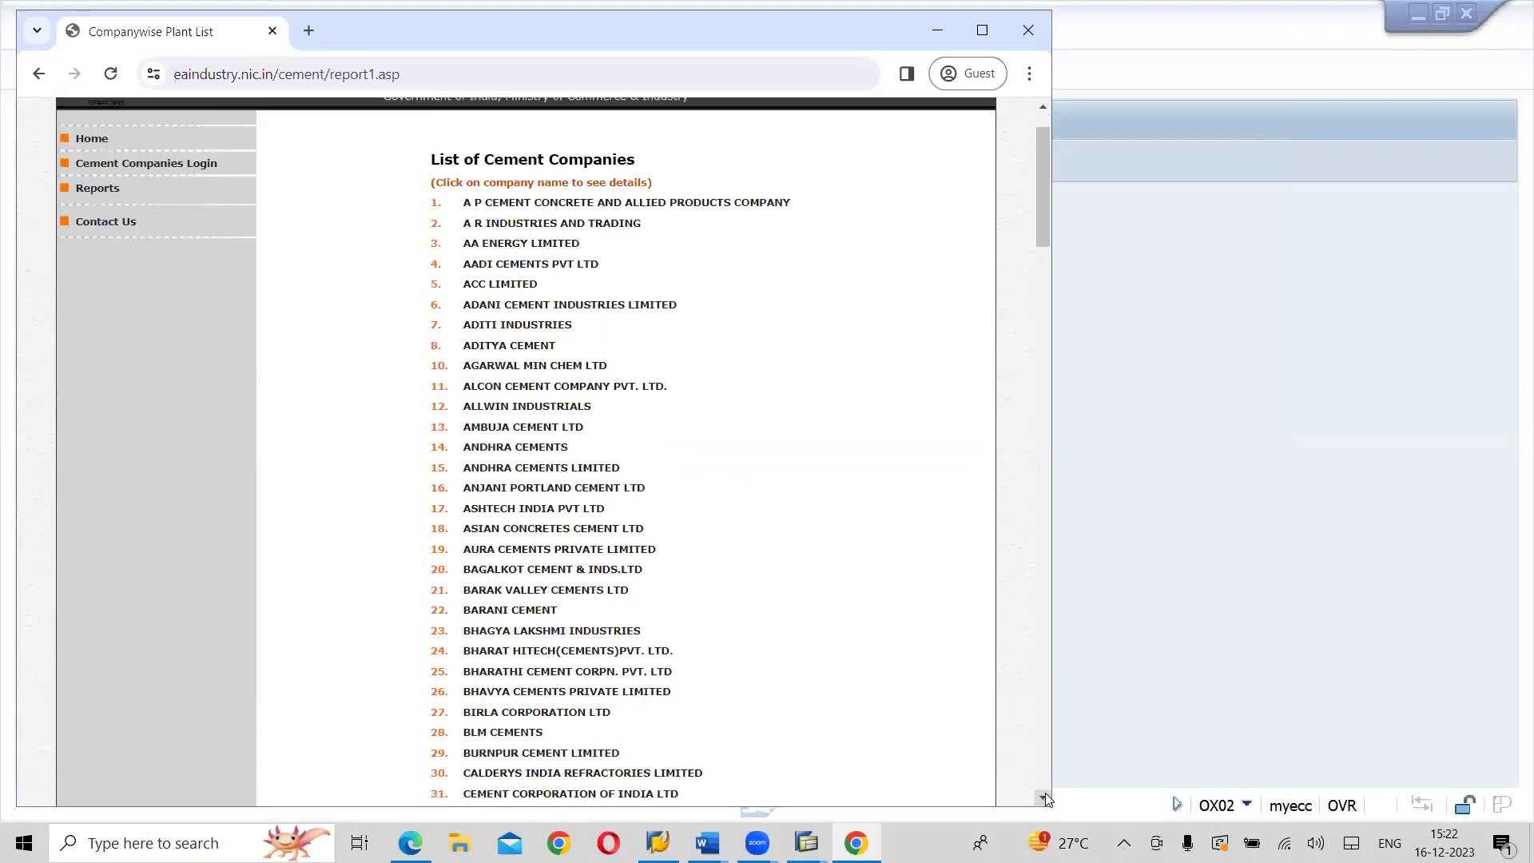
{"action": "left_click_drag", "start_coordinate": [1045, 797], "coordinate": [1045, 795]}
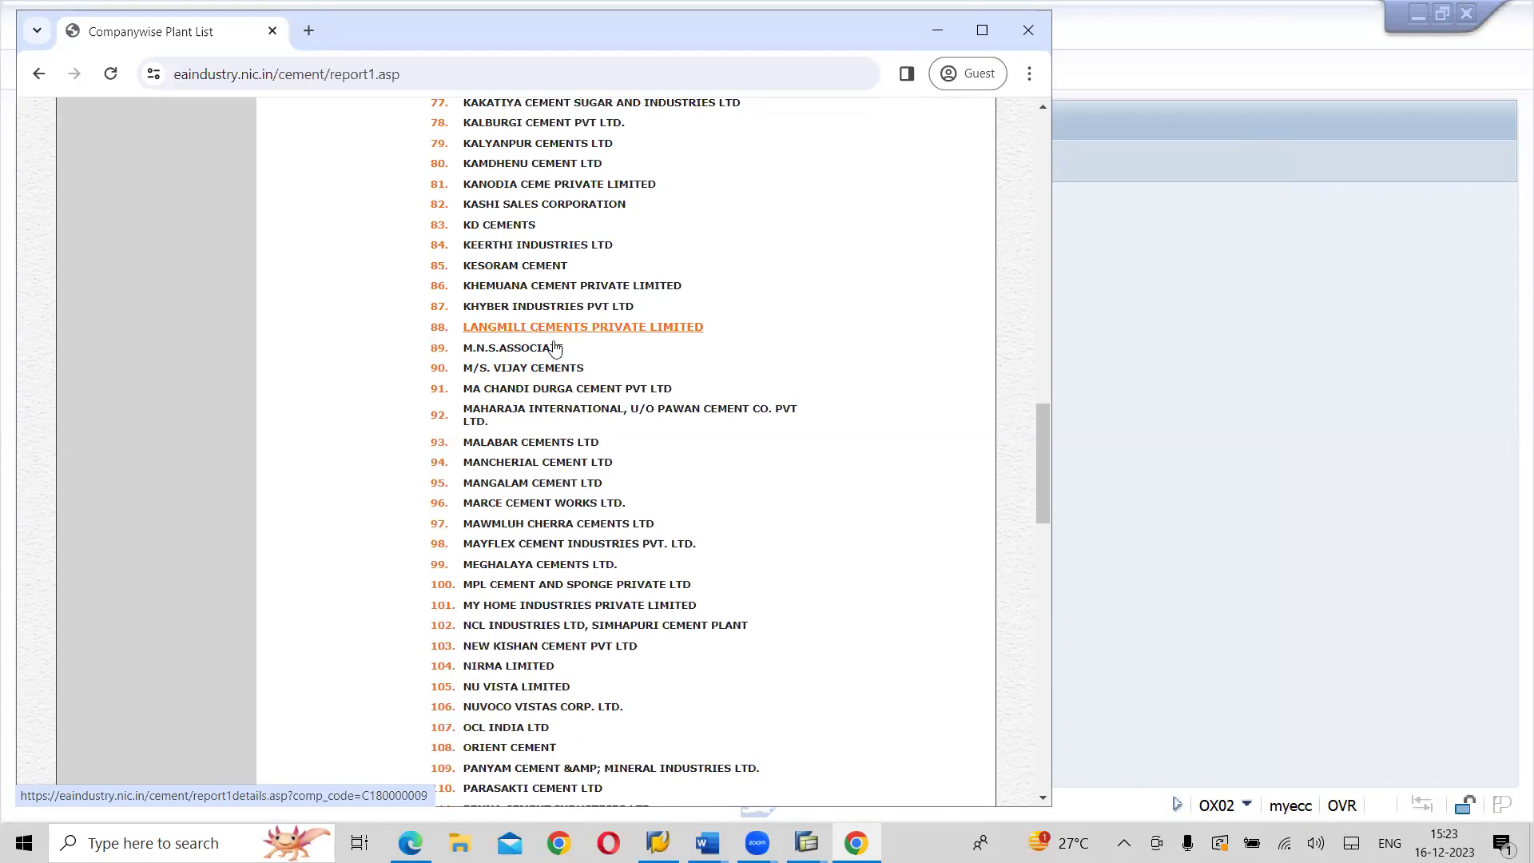
{"action": "left_click", "coordinate": [1044, 798]}
{"action": "left_click", "coordinate": [1043, 798]}
{"action": "scroll", "coordinate": [1043, 801], "scroll_direction": "down", "scroll_amount": 5}
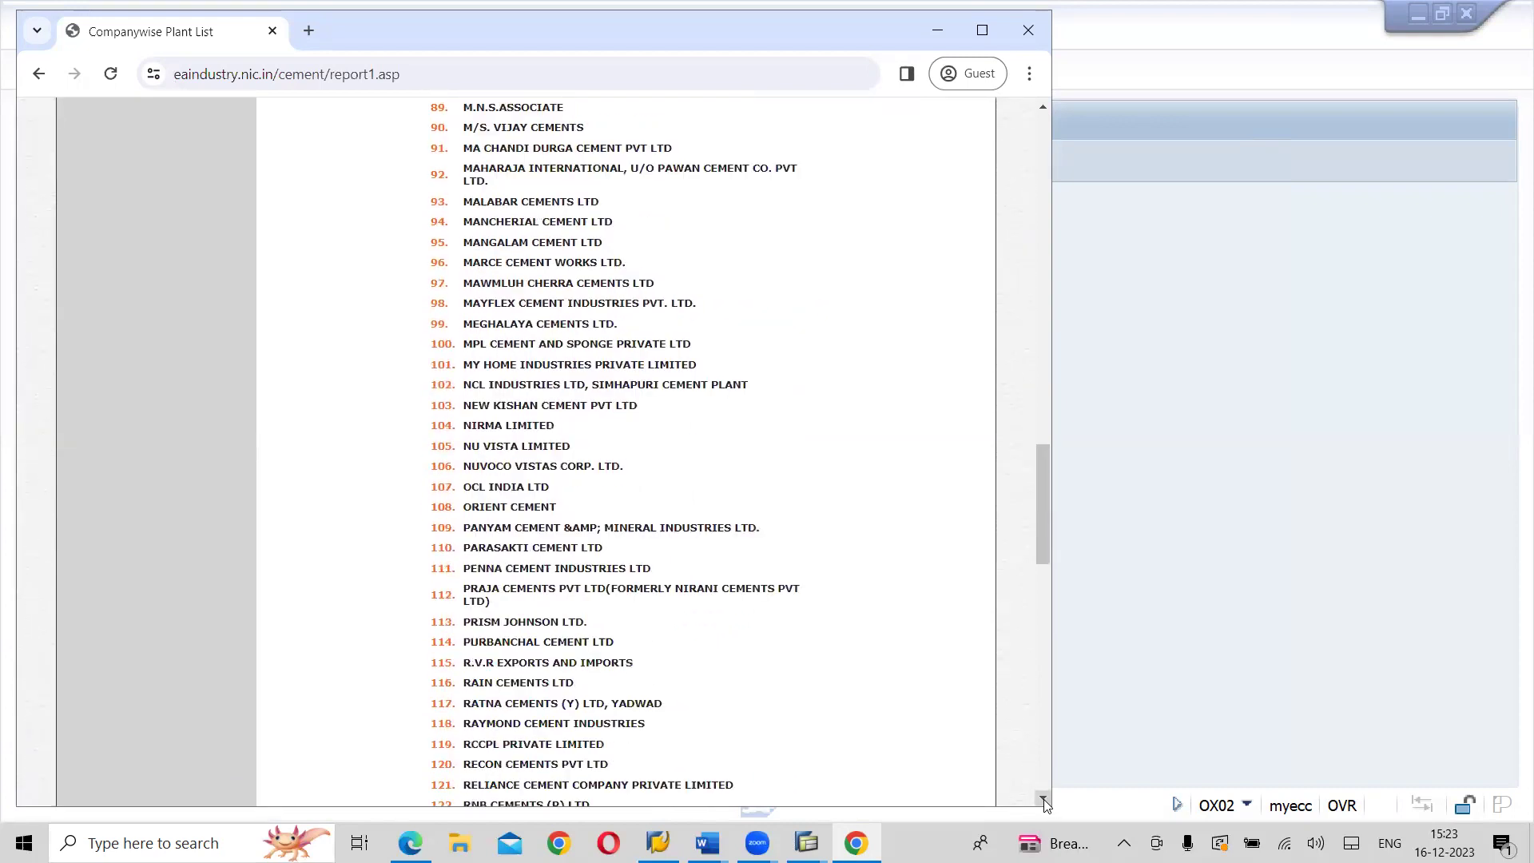
{"action": "scroll", "coordinate": [1044, 801], "scroll_direction": "down", "scroll_amount": 4}
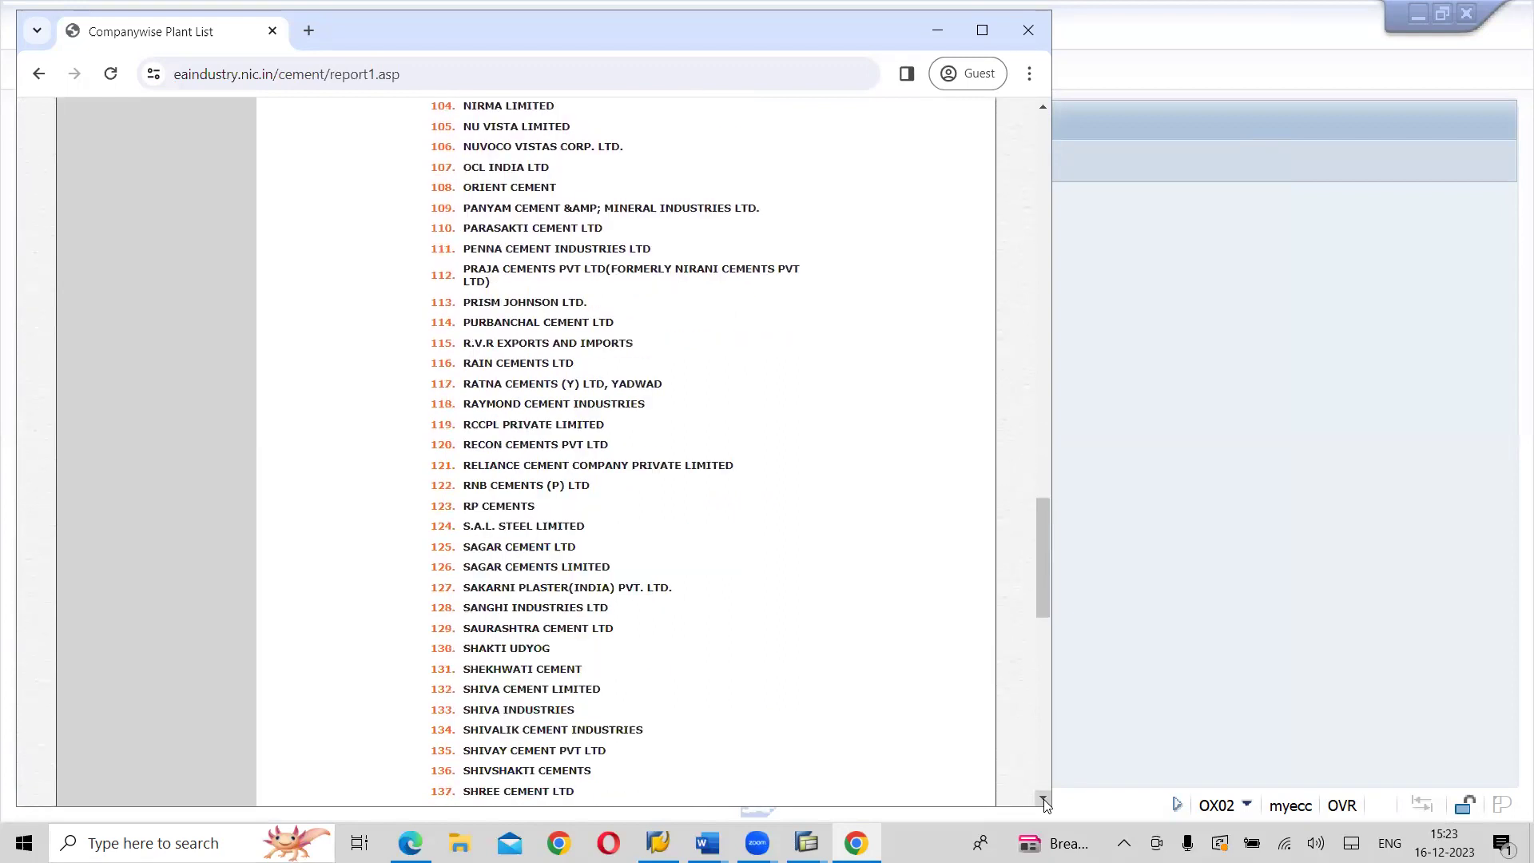
{"action": "scroll", "coordinate": [1045, 801], "scroll_direction": "down", "scroll_amount": 5}
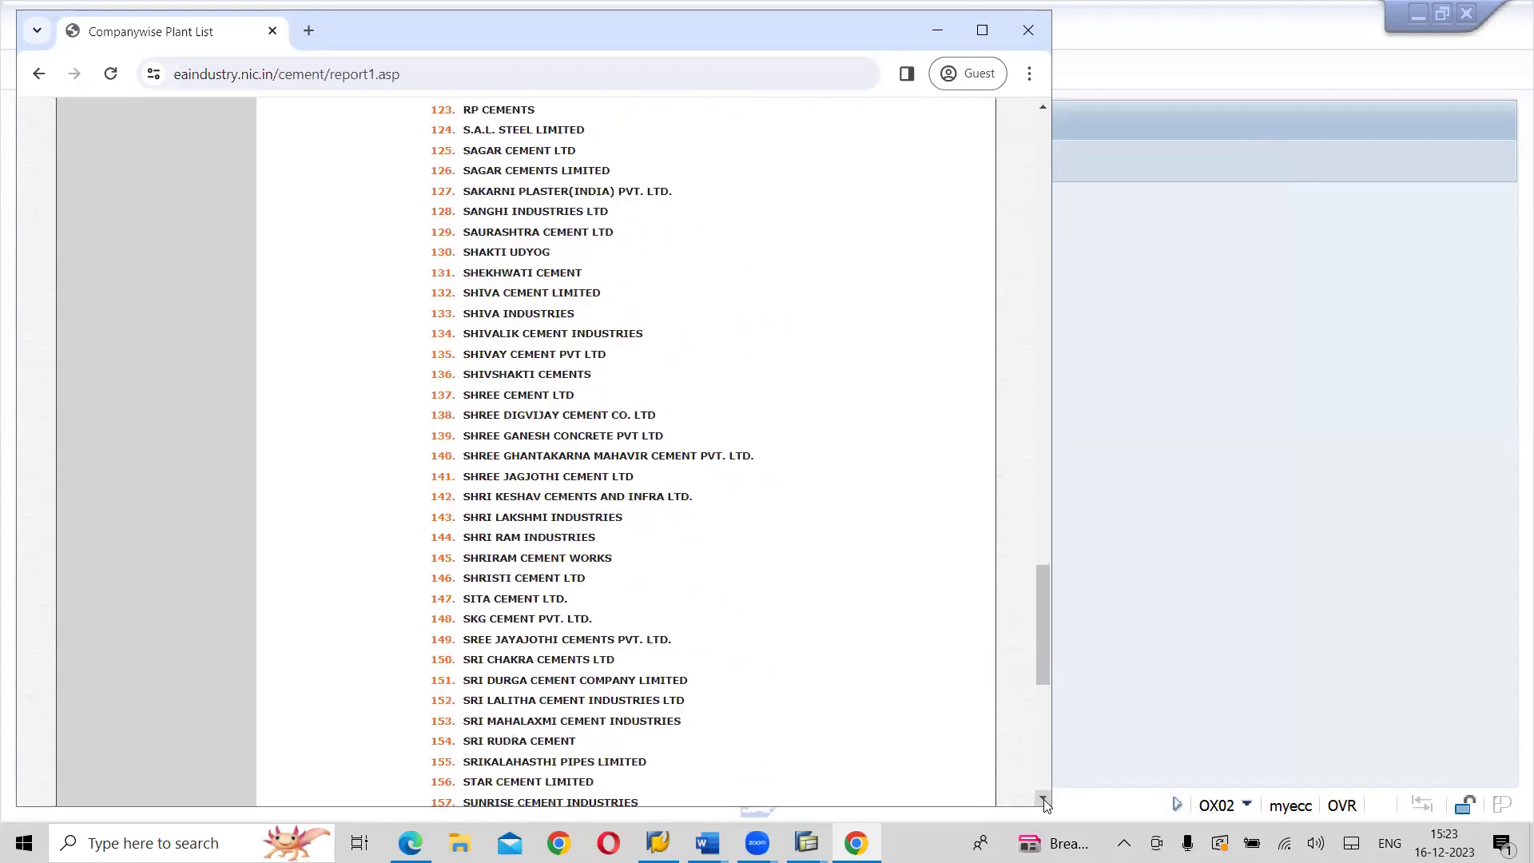
{"action": "scroll", "coordinate": [1045, 801], "scroll_direction": "down", "scroll_amount": 3}
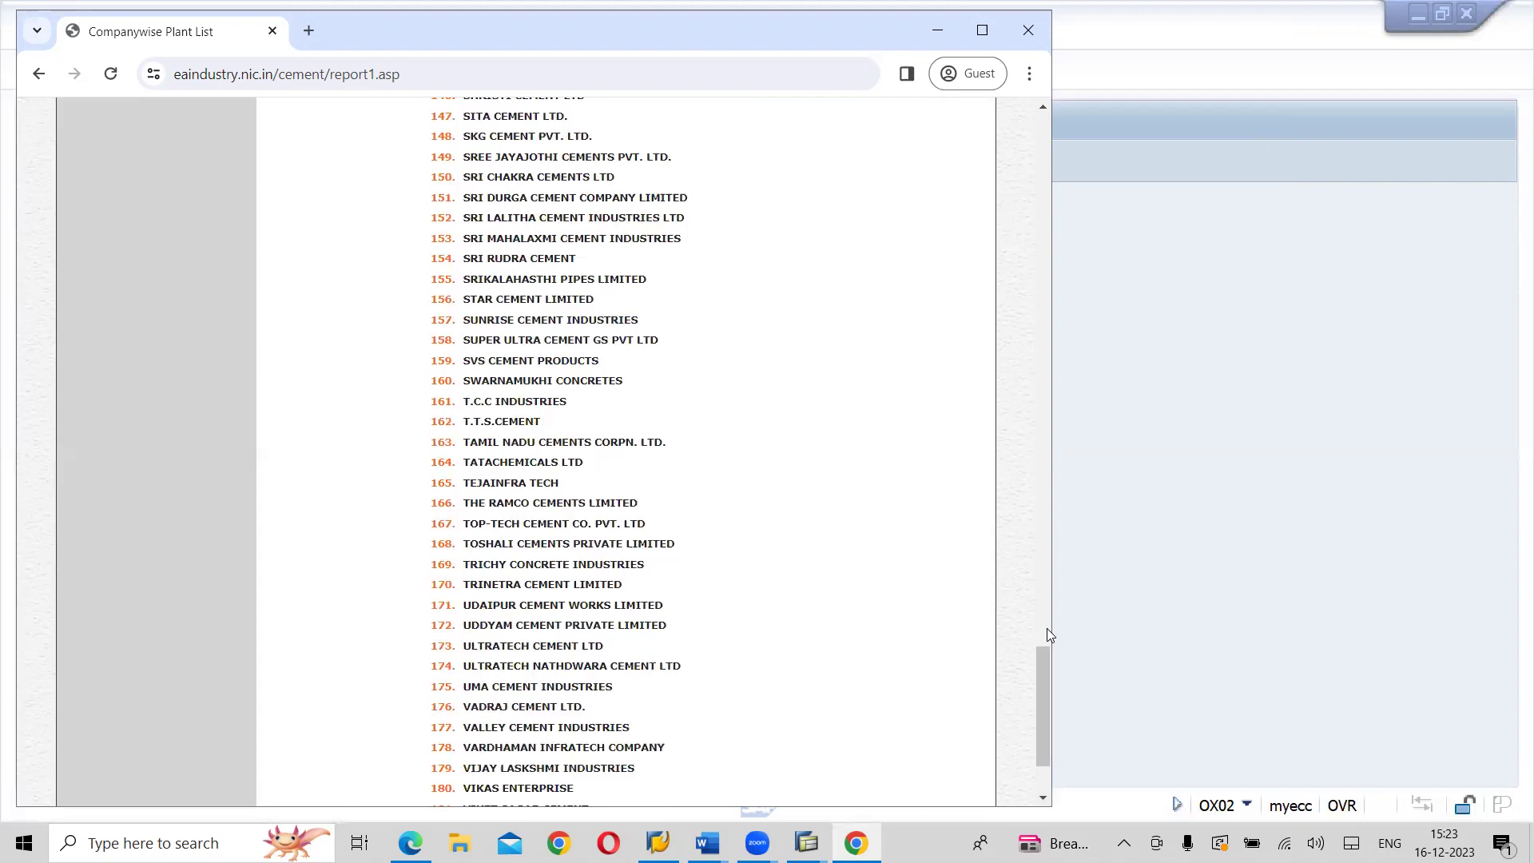
- Switch to the Word document and delete all the date notes in it
{"action": "key", "text": "alt+Tab"}
{"action": "key", "text": "alt+Tab"}
{"action": "key", "text": "alt+Tab"}
{"action": "key", "text": "alt+Tab"}
{"action": "key", "text": "alt+Tab"}
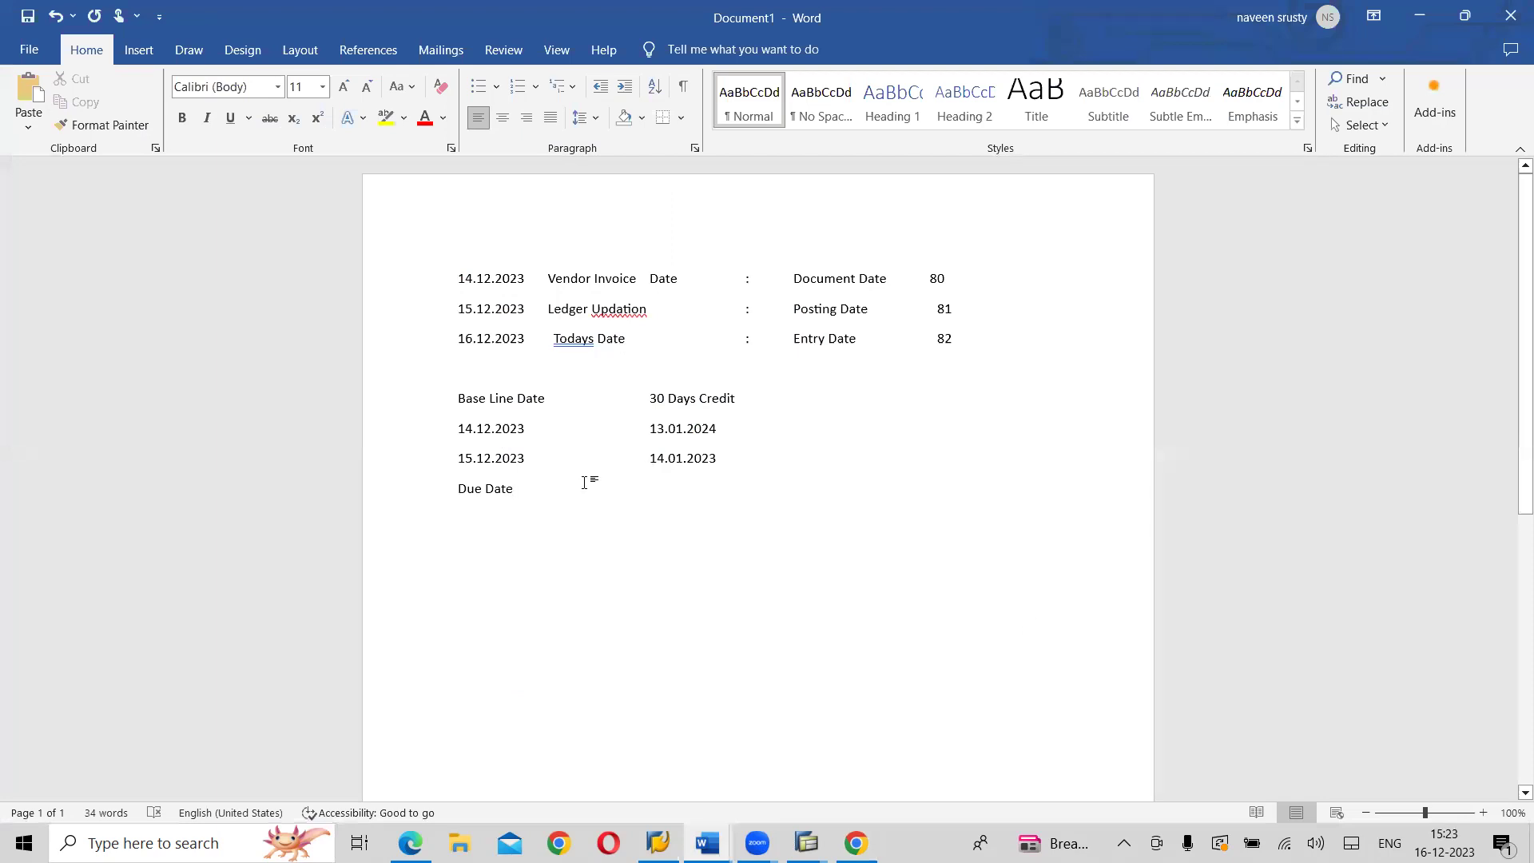
{"action": "left_click_drag", "start_coordinate": [527, 484], "coordinate": [436, 300]}
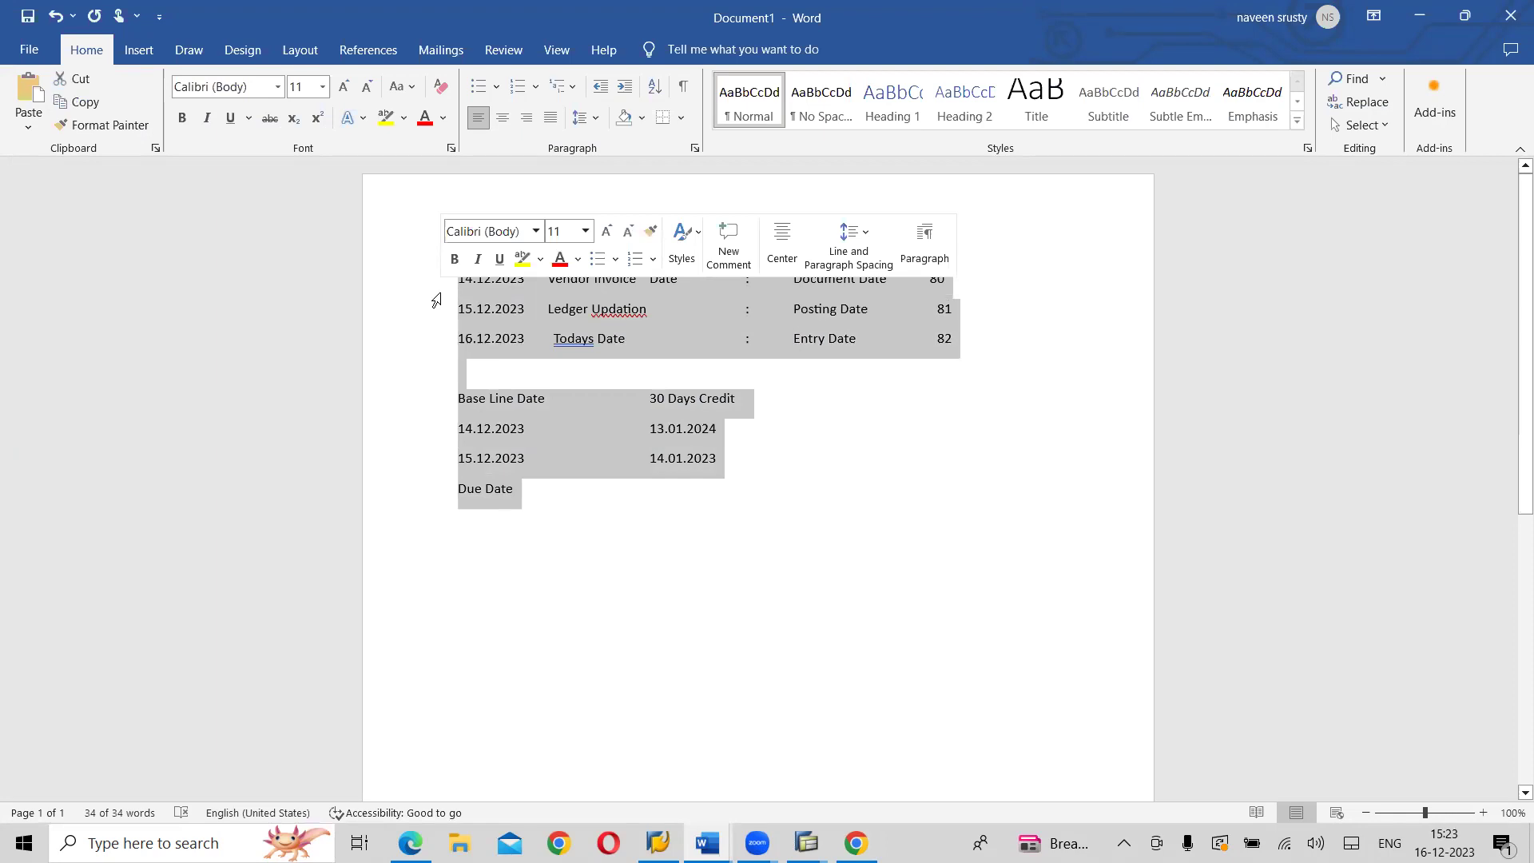
{"action": "key", "text": "Delete"}
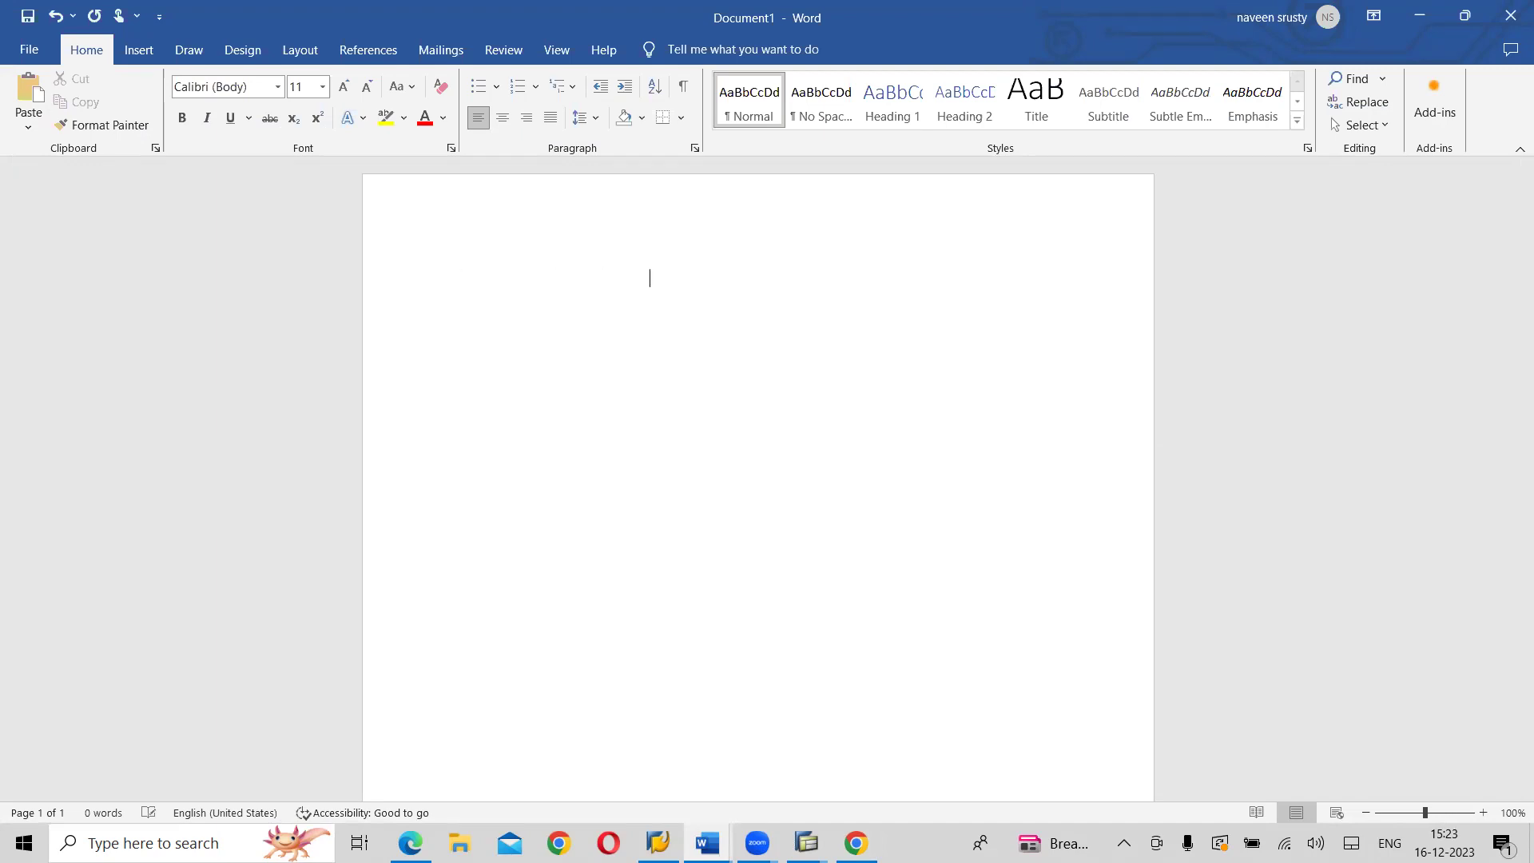
- Enter the heading "Lahari Group" on the first line, with only the initial letters capitalised
{"action": "type", "text": "I"}
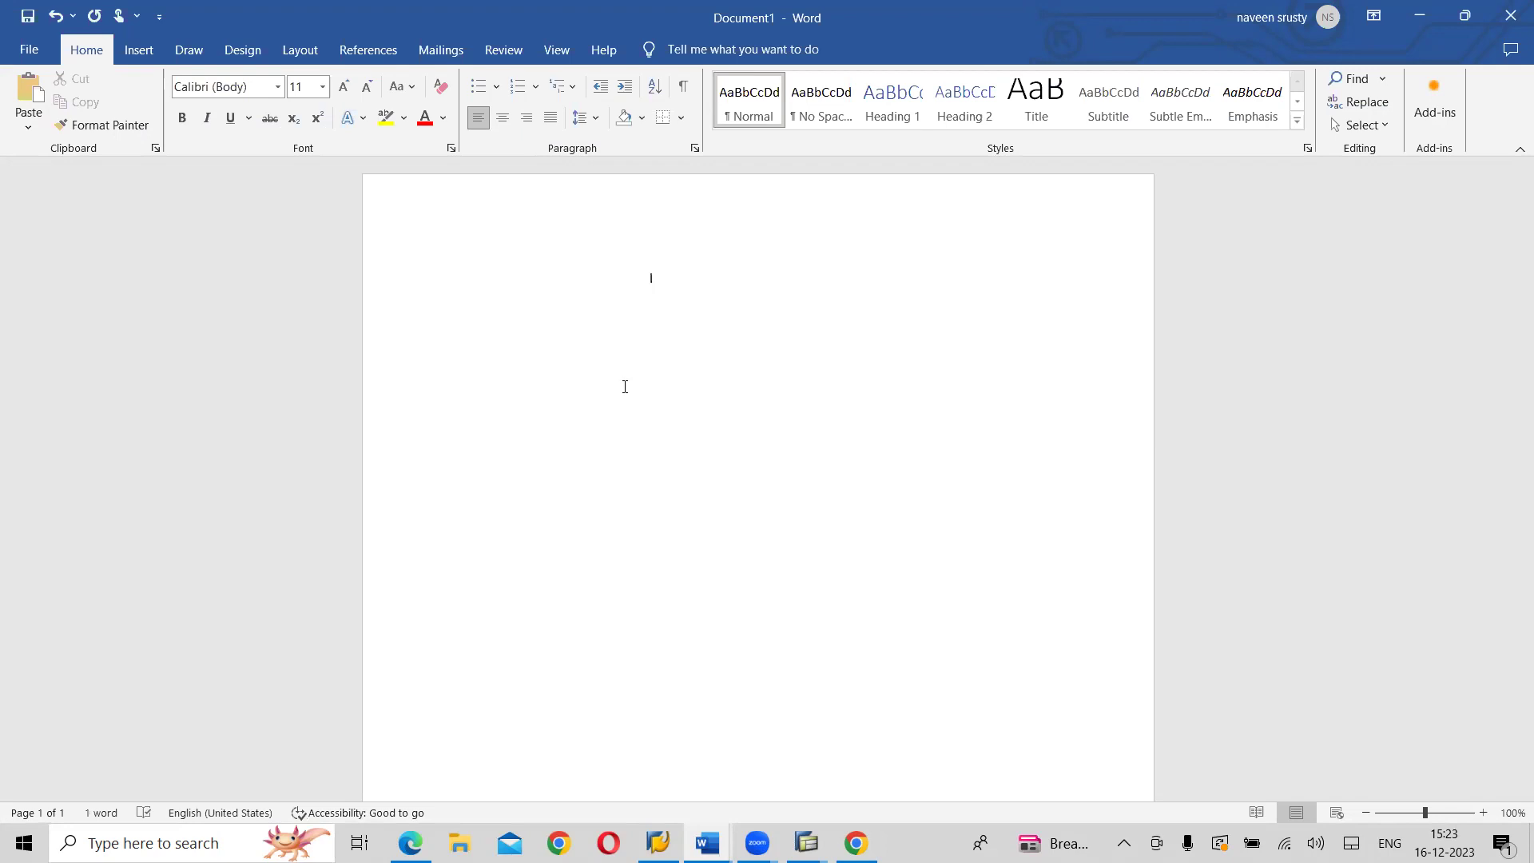
{"action": "type", "text": "LAHARI GROUP"}
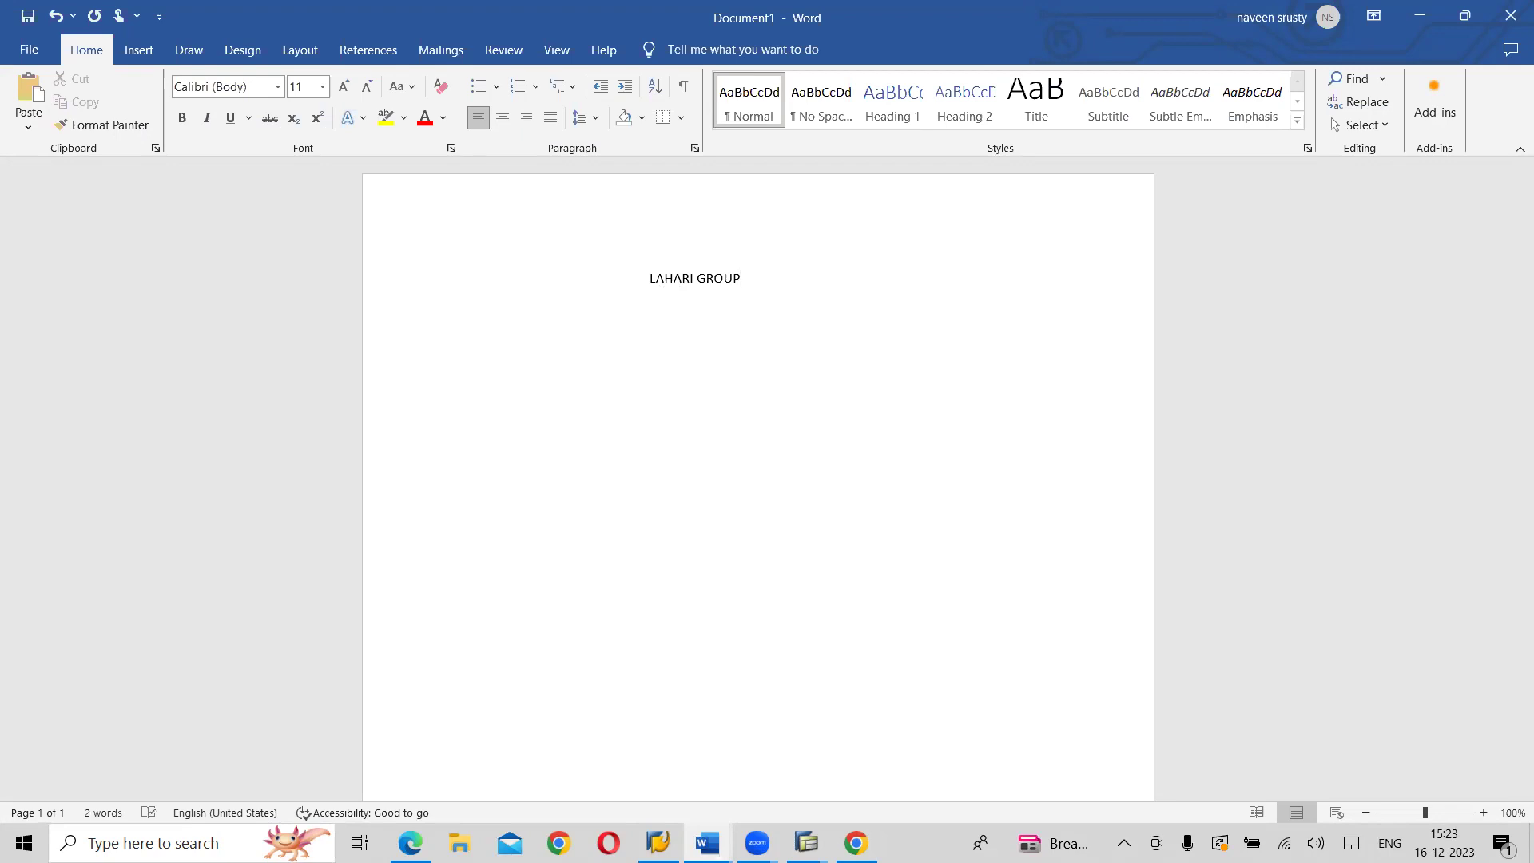
{"action": "key", "text": "BackSpace"}
{"action": "key", "text": "BackSpace"}
{"action": "key", "text": "BackSpace"}
{"action": "key", "text": "BackSpace"}
{"action": "key", "text": "BackSpace"}
{"action": "key", "text": "BackSpace"}
{"action": "key", "text": "BackSpace"}
{"action": "key", "text": "BackSpace"}
{"action": "key", "text": "BackSpace"}
{"action": "key", "text": "BackSpace"}
{"action": "key", "text": "BackSpace"}
{"action": "type", "text": "ahari "}
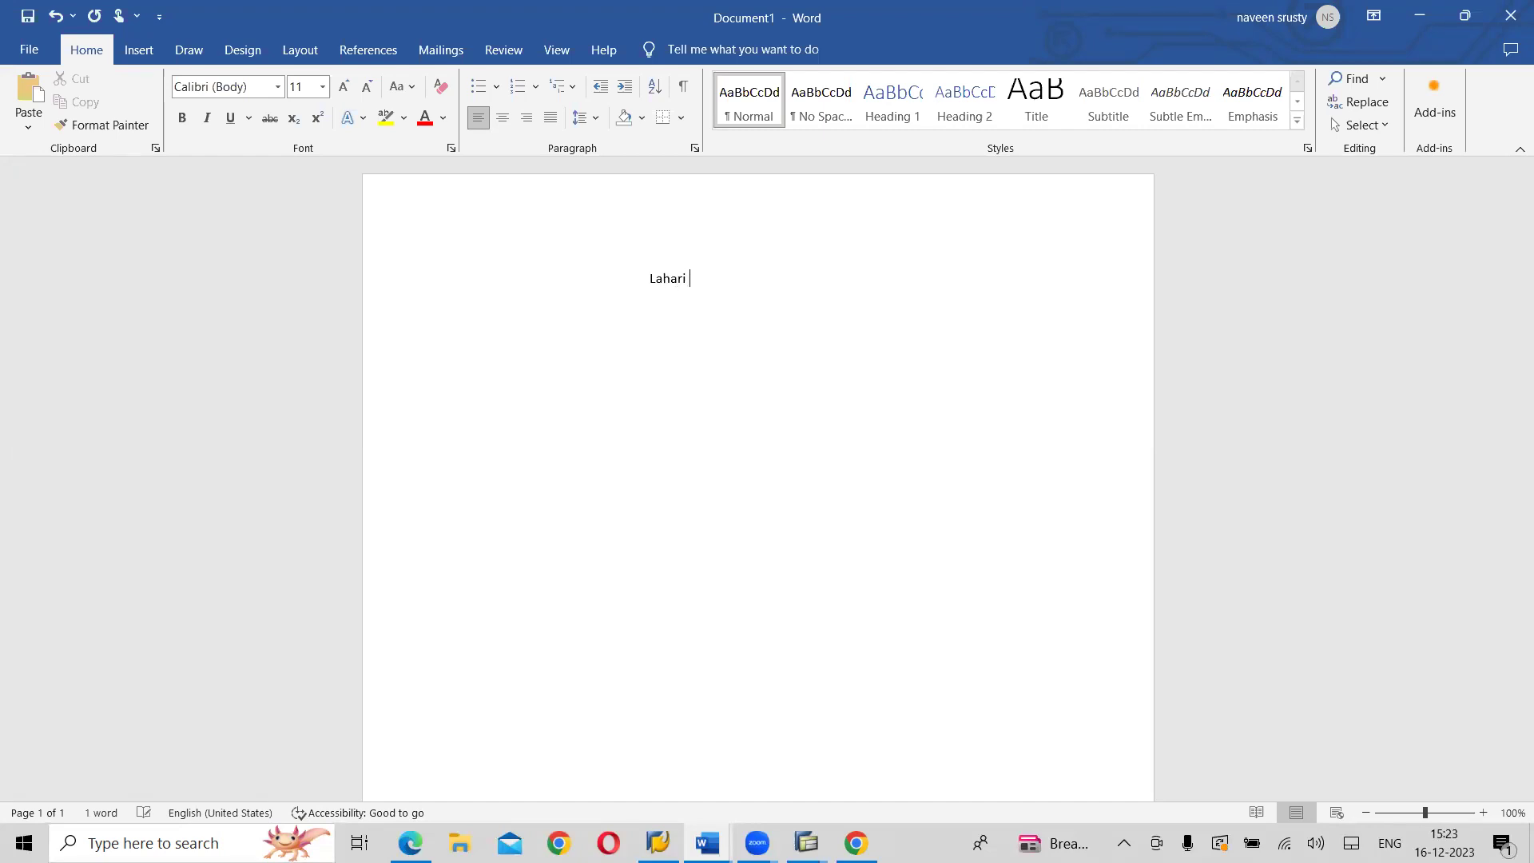
{"action": "type", "text": "Group"}
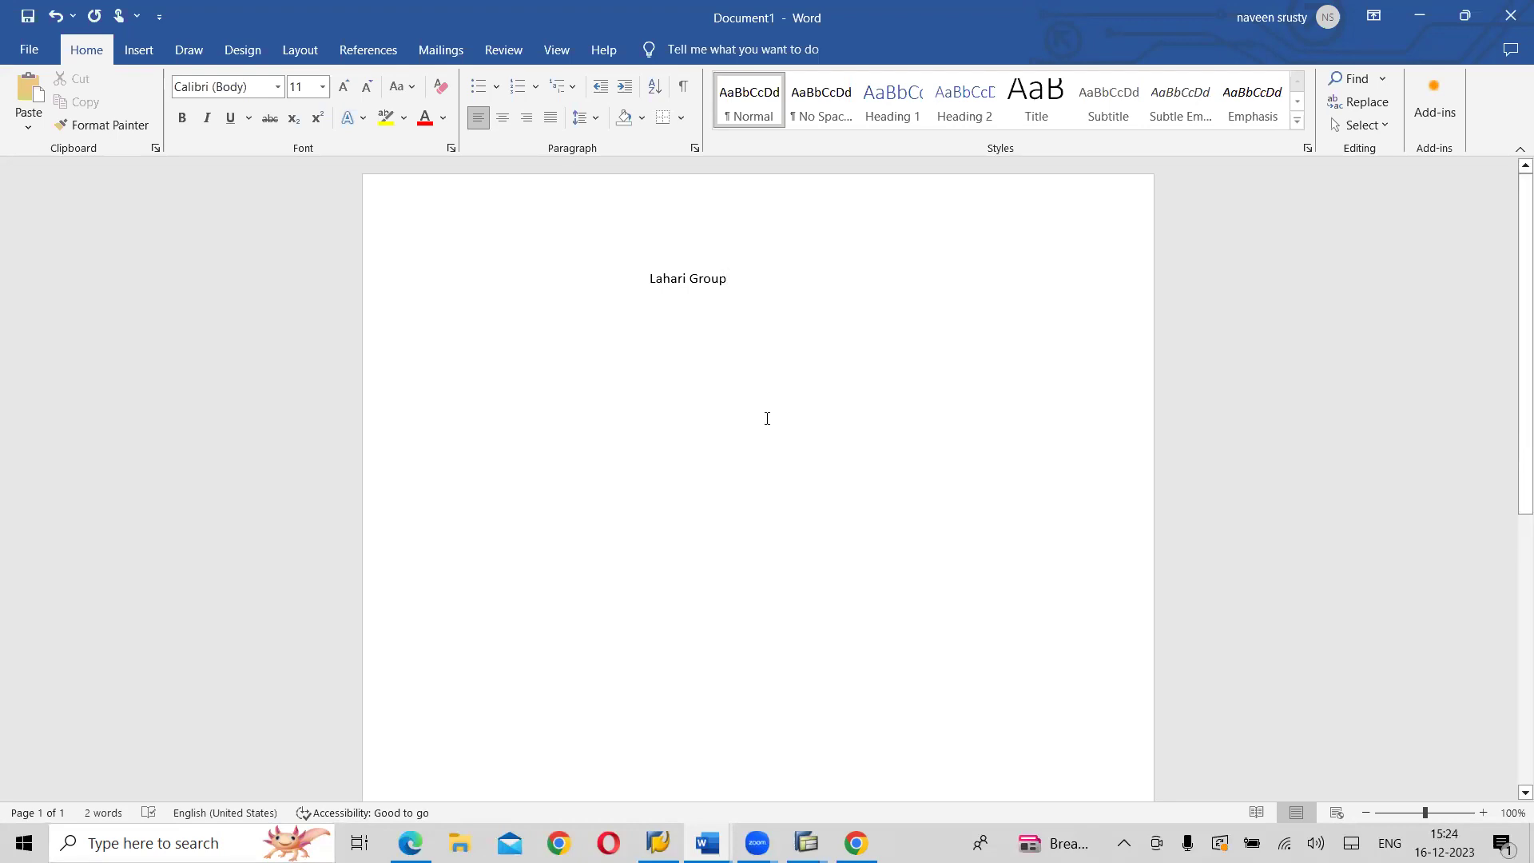
- Add a row below the heading with the country codes IN and US spaced apart, indented one extra tab stop
{"action": "key", "text": "Return"}
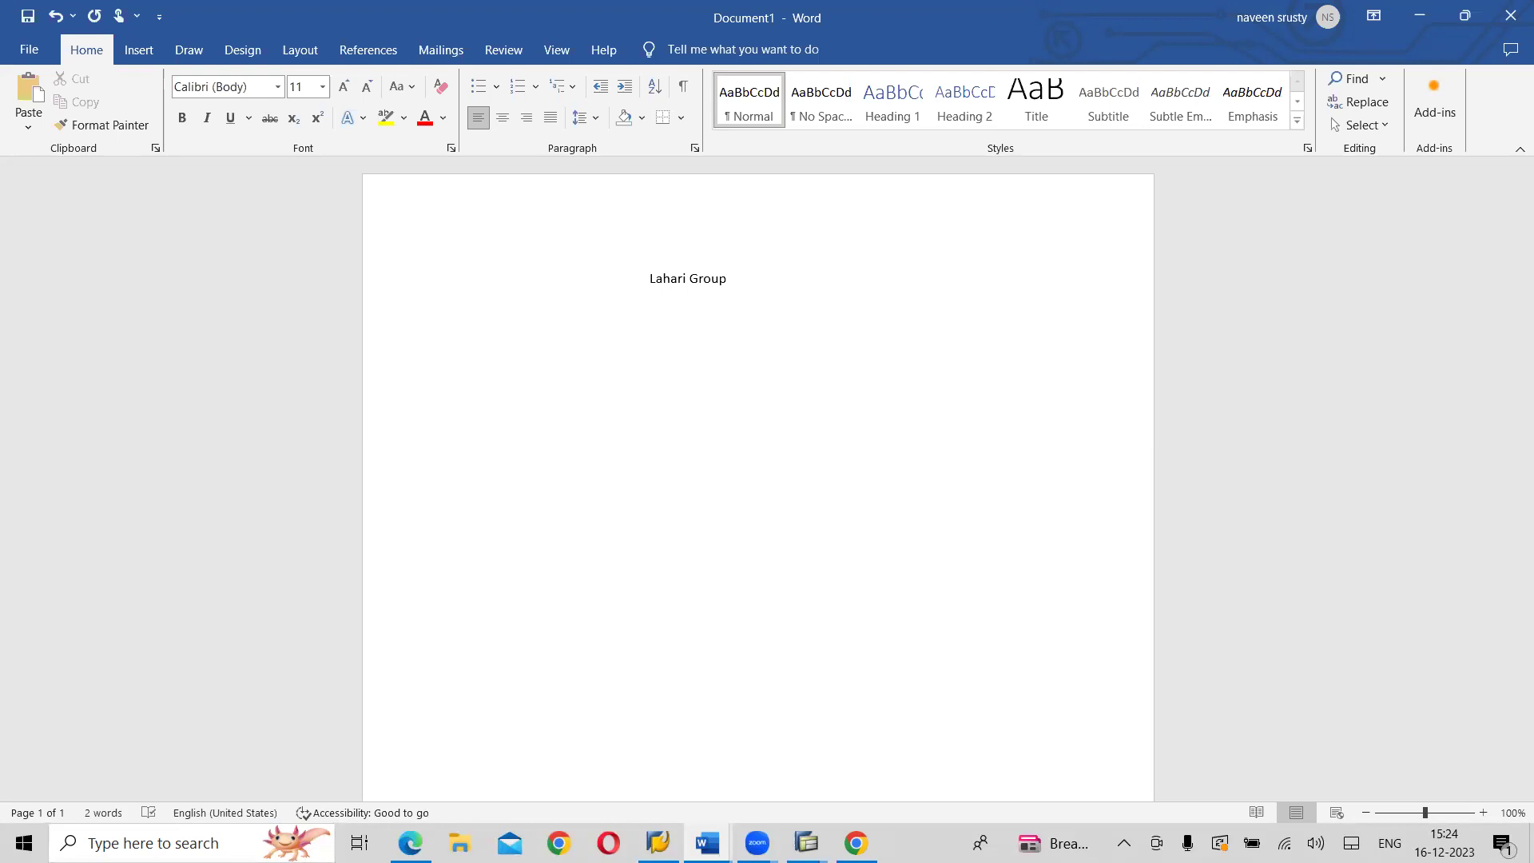
{"action": "type", "text": "IN"}
{"action": "key", "text": "Tab"}
{"action": "type", "text": "US"}
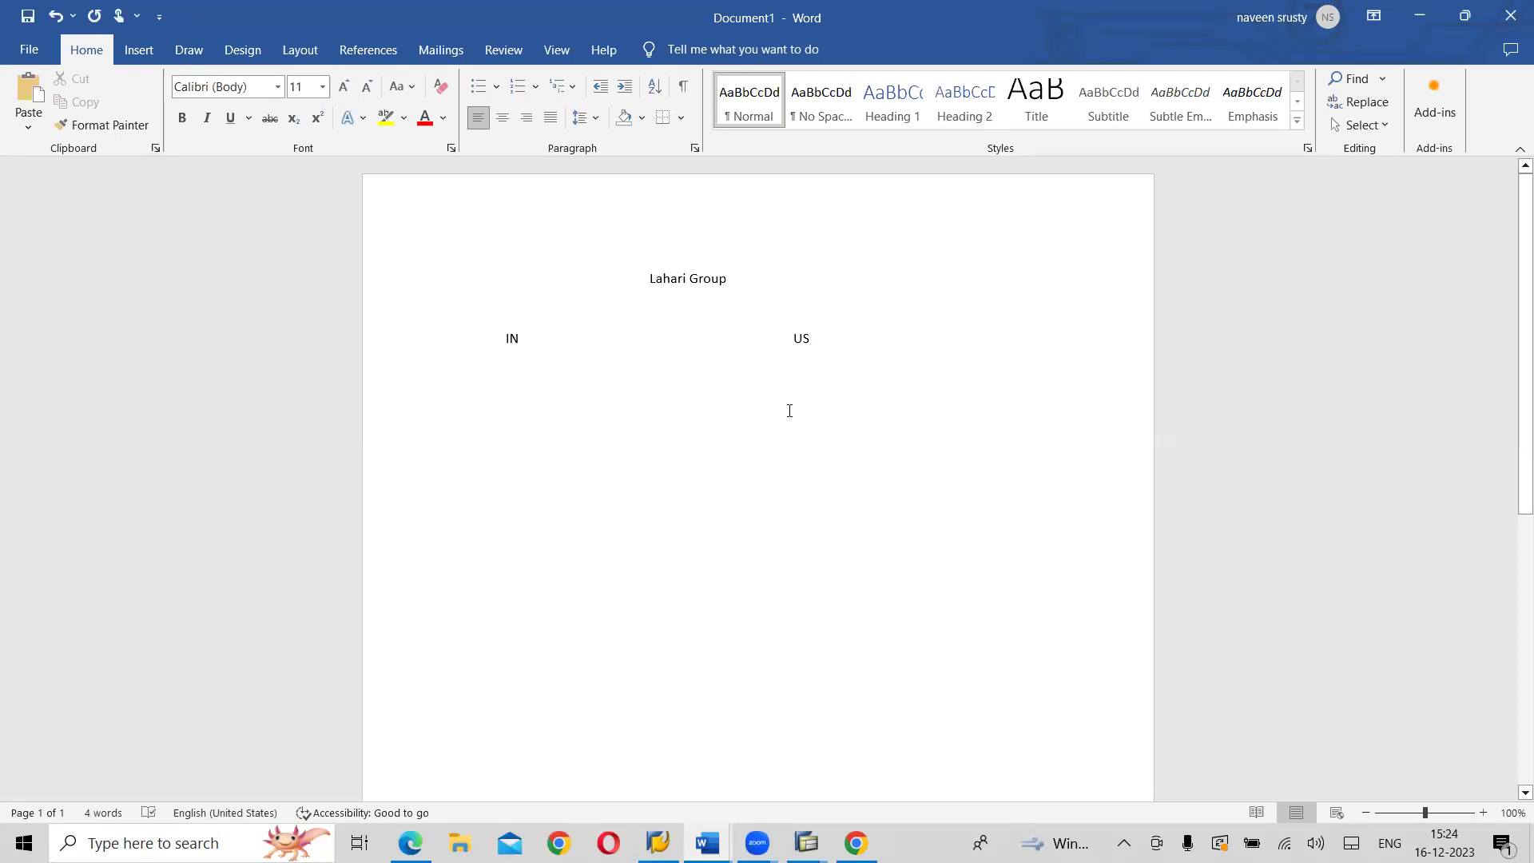
{"action": "left_click", "coordinate": [643, 342]}
{"action": "key", "text": "Tab"}
- List Hyderabad and Mumbai on separate lines beneath IN
{"action": "key", "text": "Return"}
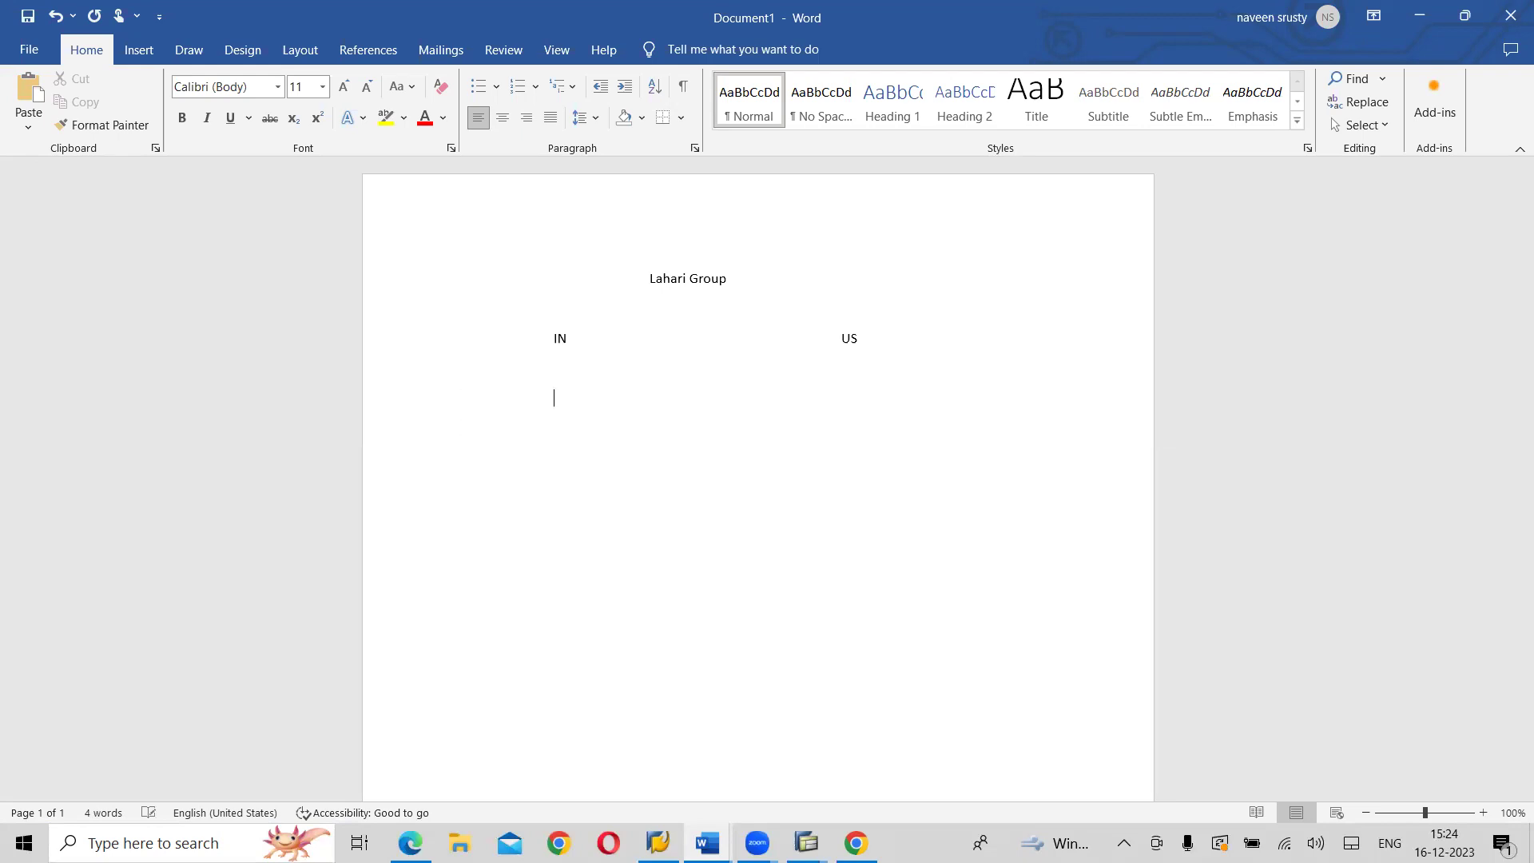
{"action": "type", "text": "Hd"}
{"action": "type", "text": "yderabad"}
{"action": "type", "text": "Mumb"}
{"action": "type", "text": "ai"}
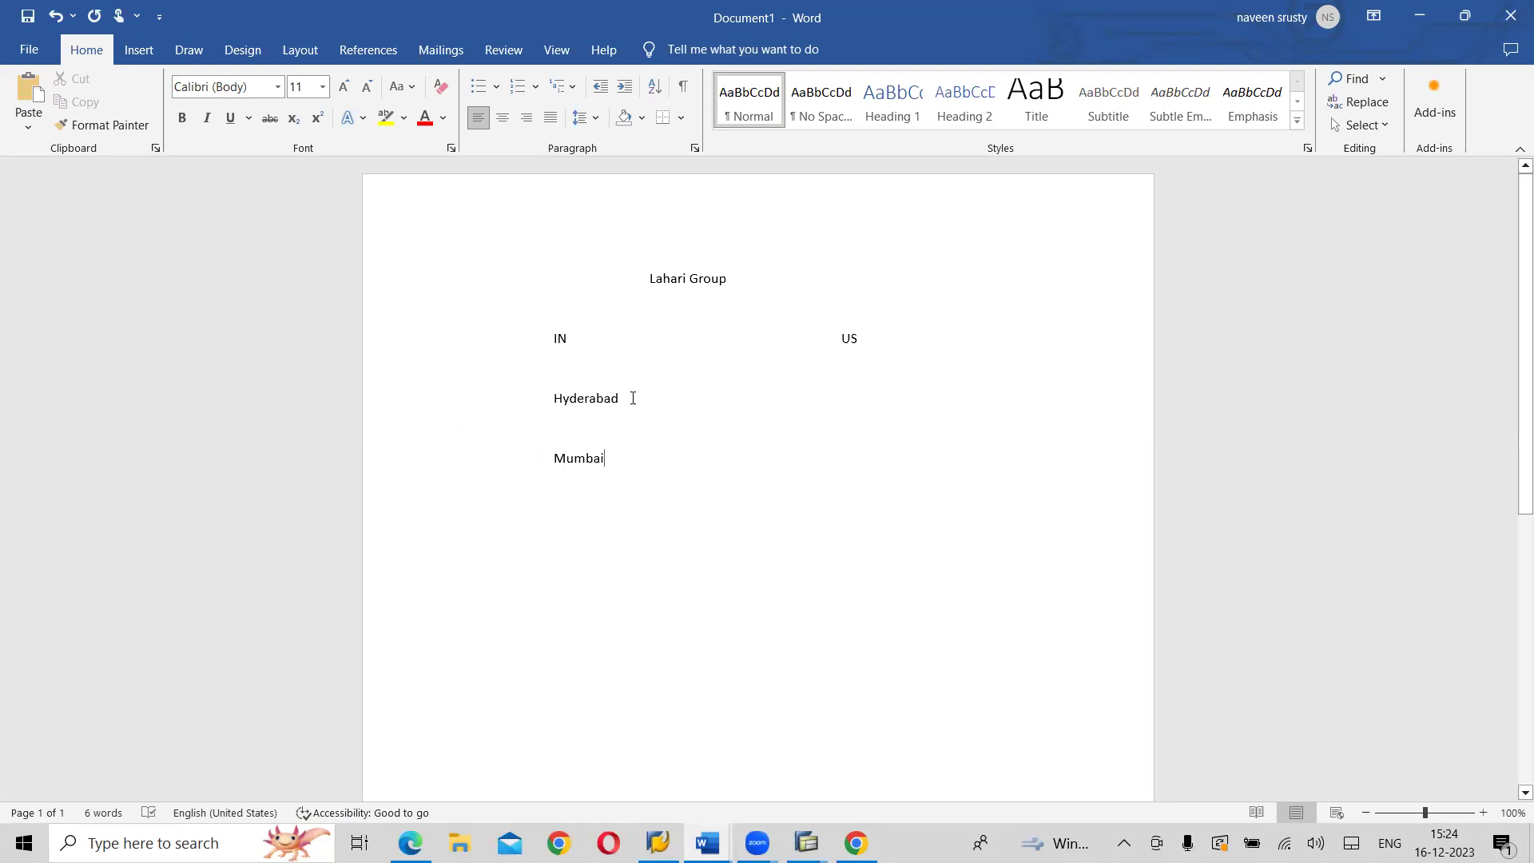
- Add SanFrancisco beneath US, on the same line as Hyderabad
{"action": "key", "text": "Tab"}
{"action": "key", "text": "Tab"}
{"action": "key", "text": "Tab"}
{"action": "key", "text": "Tab"}
{"action": "key", "text": "Tab"}
{"action": "type", "text": "S"}
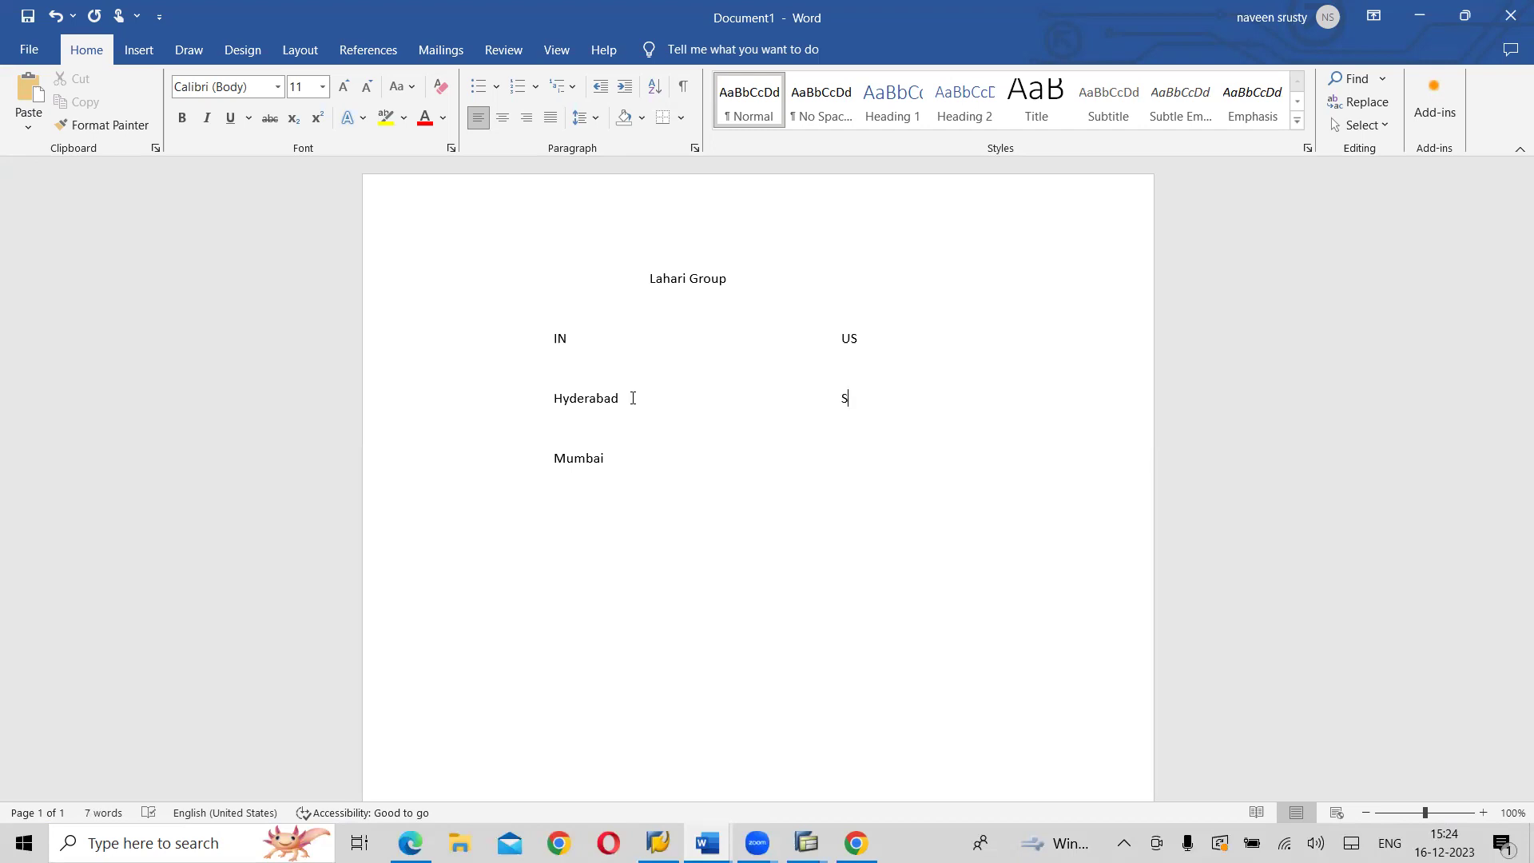
{"action": "type", "text": "anFran"}
{"action": "type", "text": "sci"}
{"action": "key", "text": "BackSpace"}
{"action": "key", "text": "BackSpace"}
{"action": "type", "text": "co"}
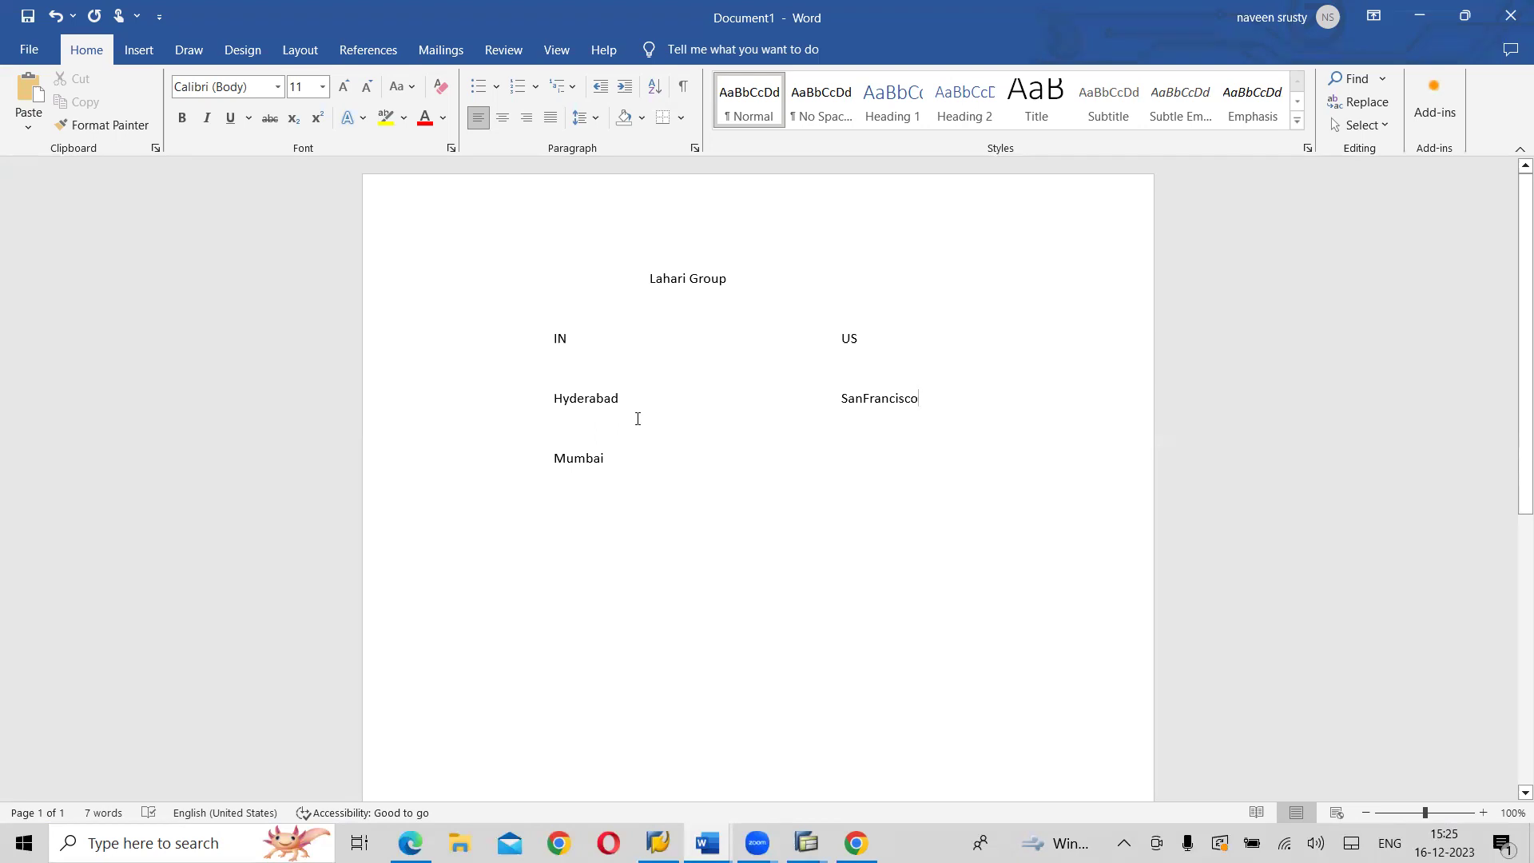
- Insert a line between the IN row and Hyderabad and enter Patancheruvu at its start
{"action": "left_click", "coordinate": [536, 366]}
{"action": "key", "text": "Return"}
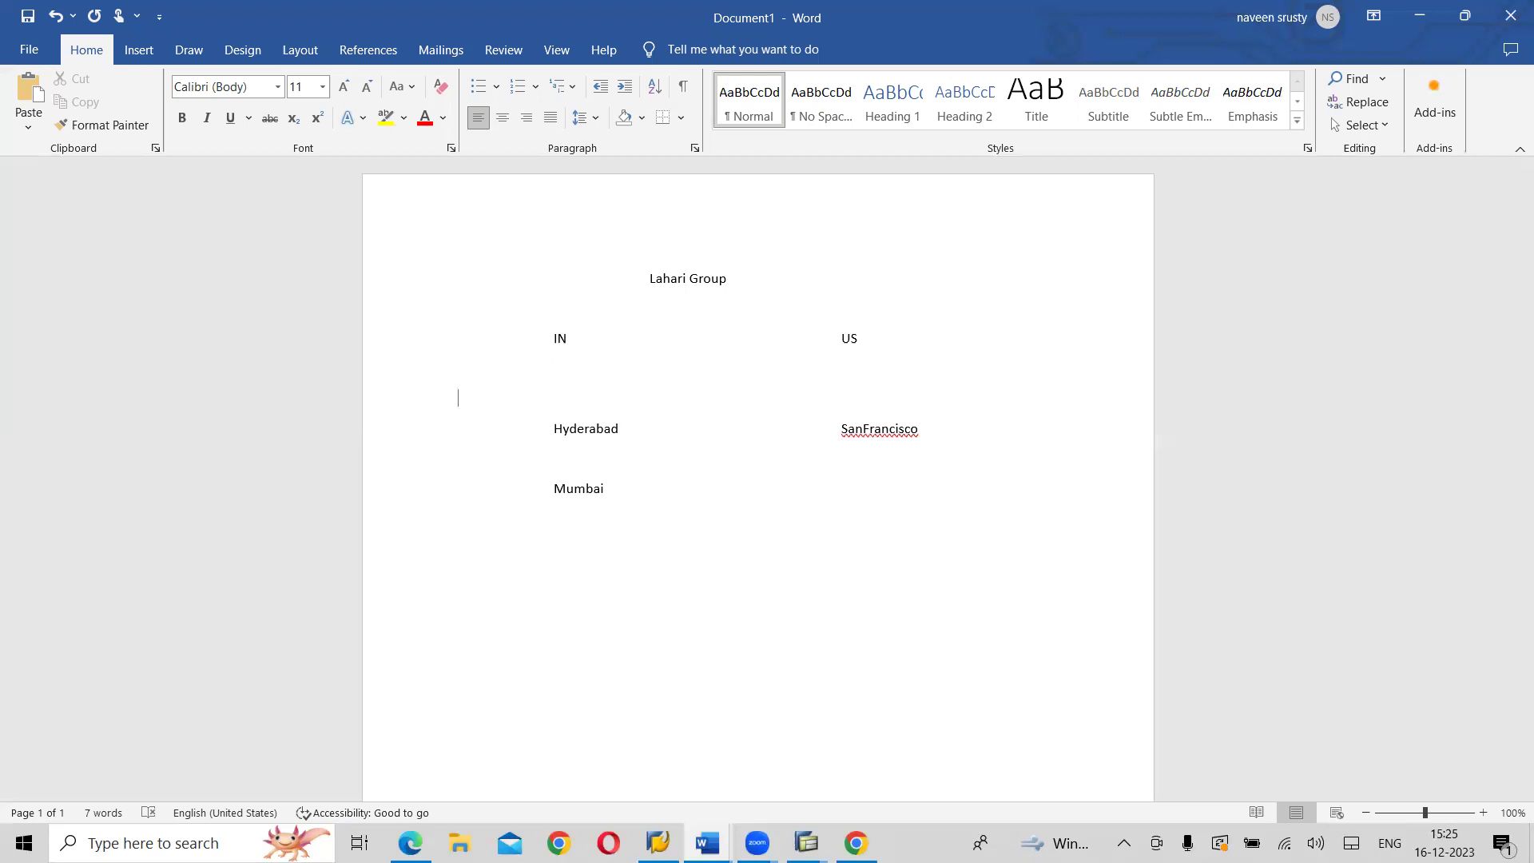
{"action": "type", "text": "Patanch"}
{"action": "key", "text": "BackSpace"}
{"action": "key", "text": "BackSpace"}
{"action": "type", "text": "cheruvu"}
- Add Balanagr and Guntur on separate lines between Hyderabad and Mumbai, aligned at the page margin
{"action": "left_click", "coordinate": [553, 428]}
{"action": "key", "text": "Return"}
{"action": "key", "text": "ctrl+z"}
{"action": "type", "text": "Balanagr"}
{"action": "key", "text": "Down"}
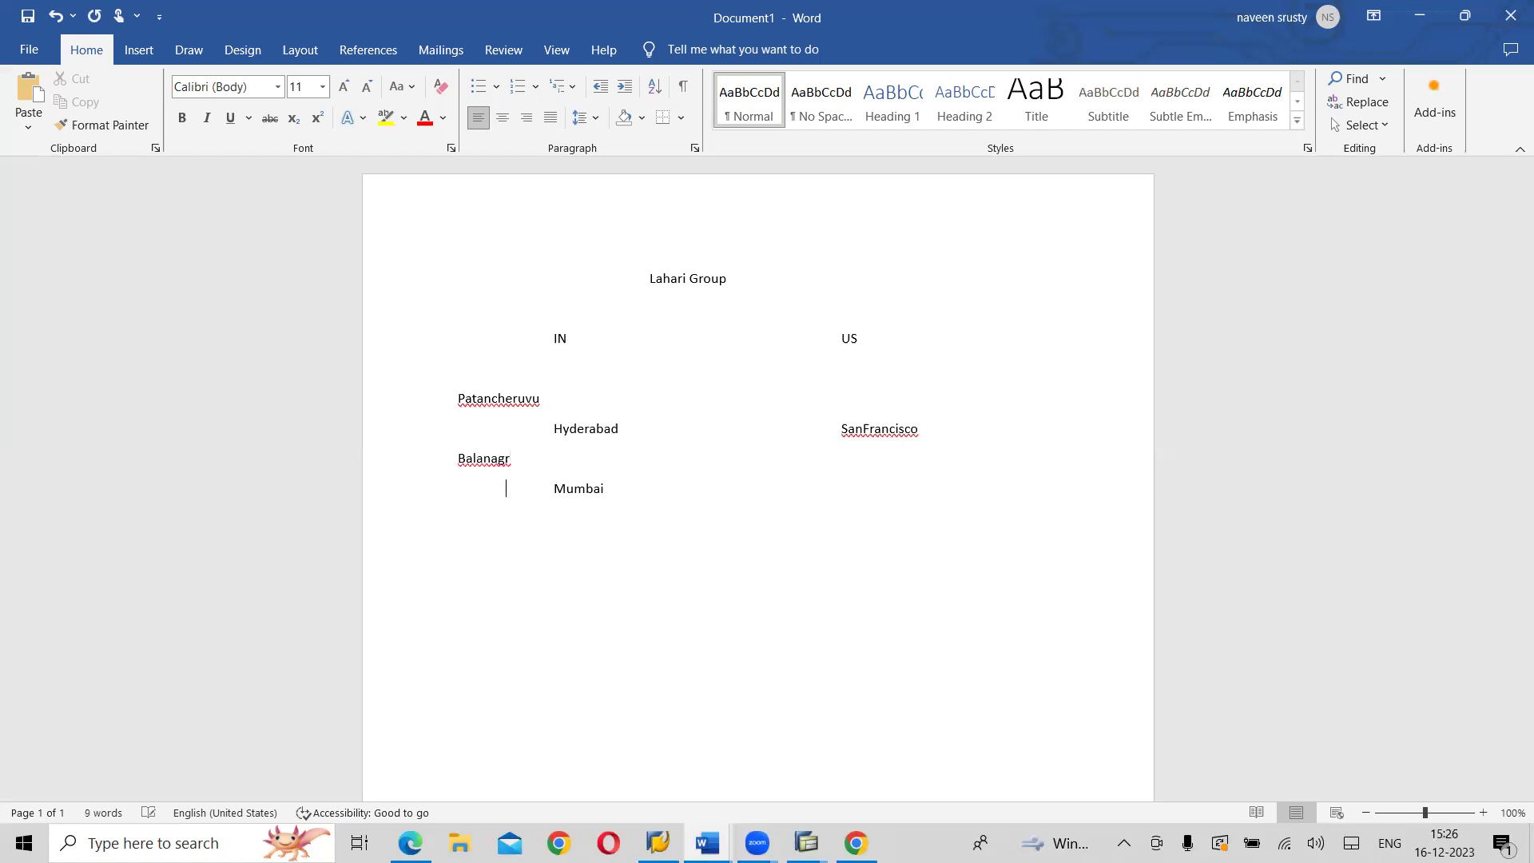
{"action": "key", "text": "Return"}
{"action": "key", "text": "Tab"}
{"action": "type", "text": "Guntur"}
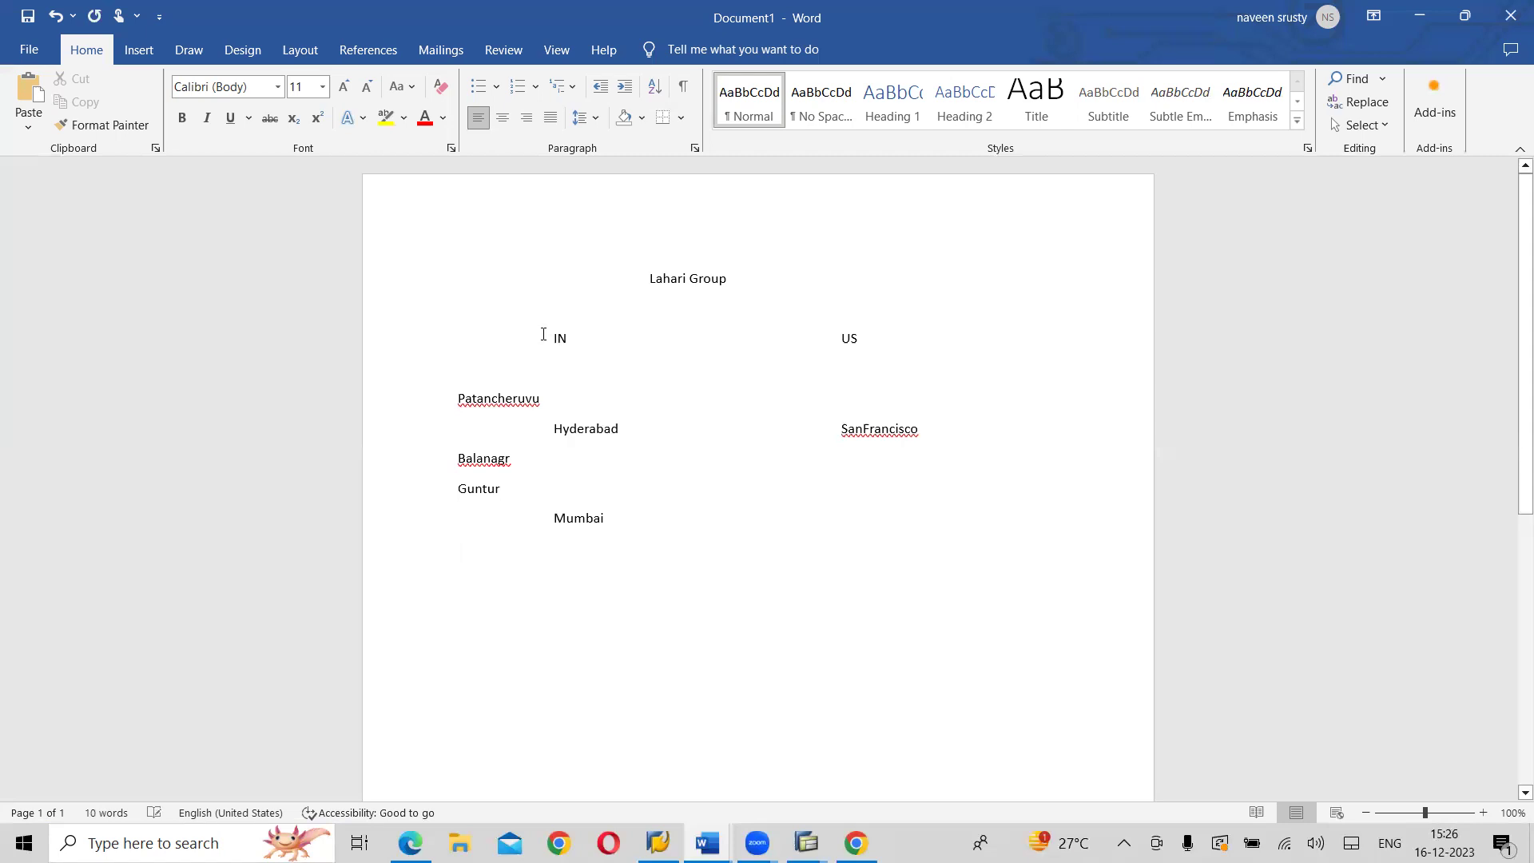
- Shift the IN/US row, the Hyderabad row and Mumbai two tab stops further from the margin
{"action": "key", "text": "Tab"}
{"action": "key", "text": "Tab"}
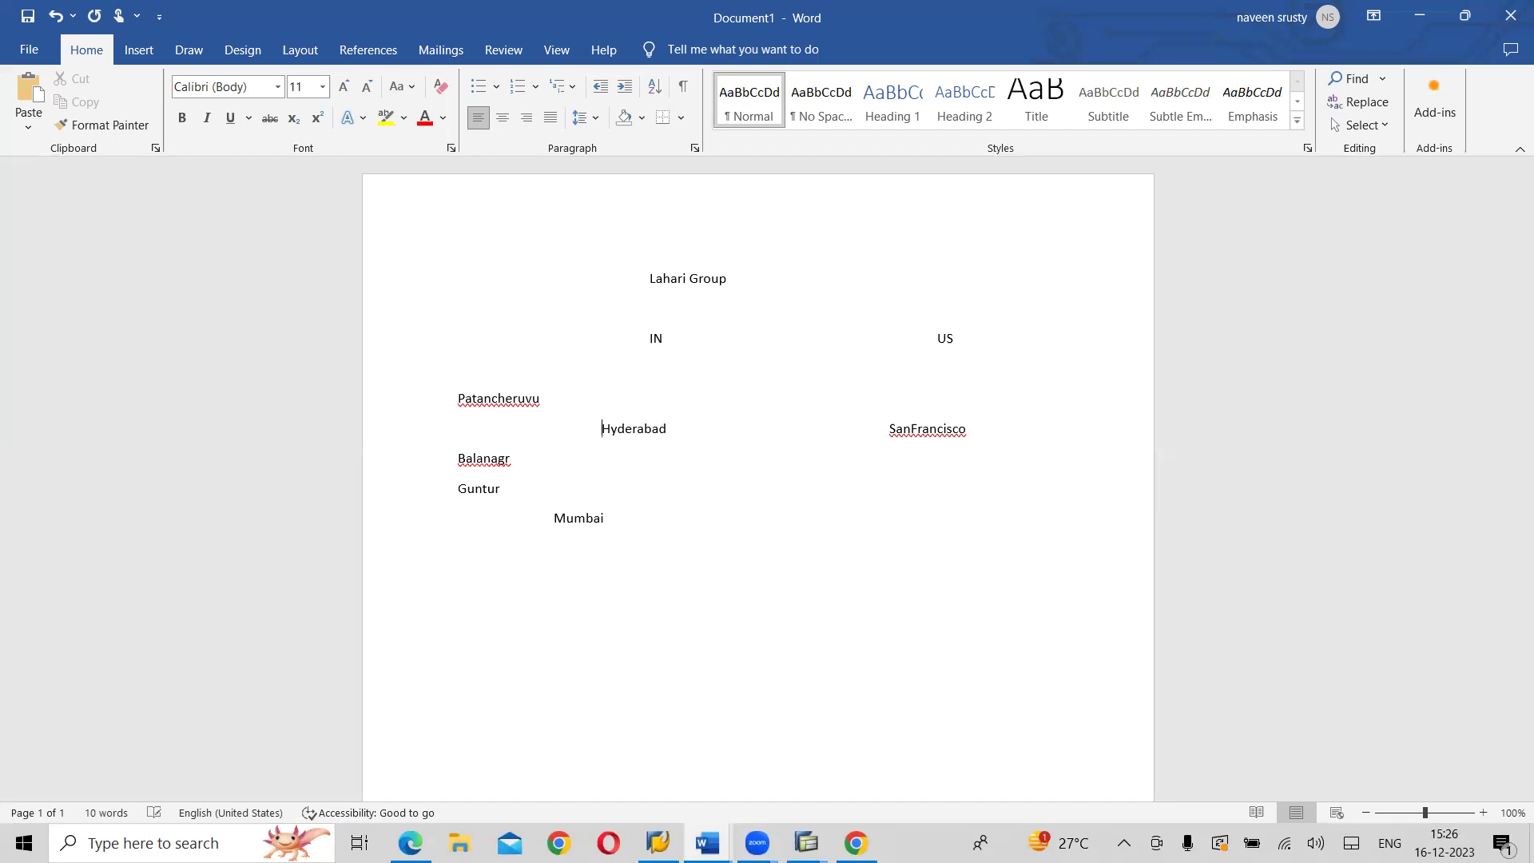
{"action": "key", "text": "Tab"}
{"action": "left_click", "coordinate": [552, 513]}
{"action": "key", "text": "Tab"}
{"action": "key", "text": "Tab"}
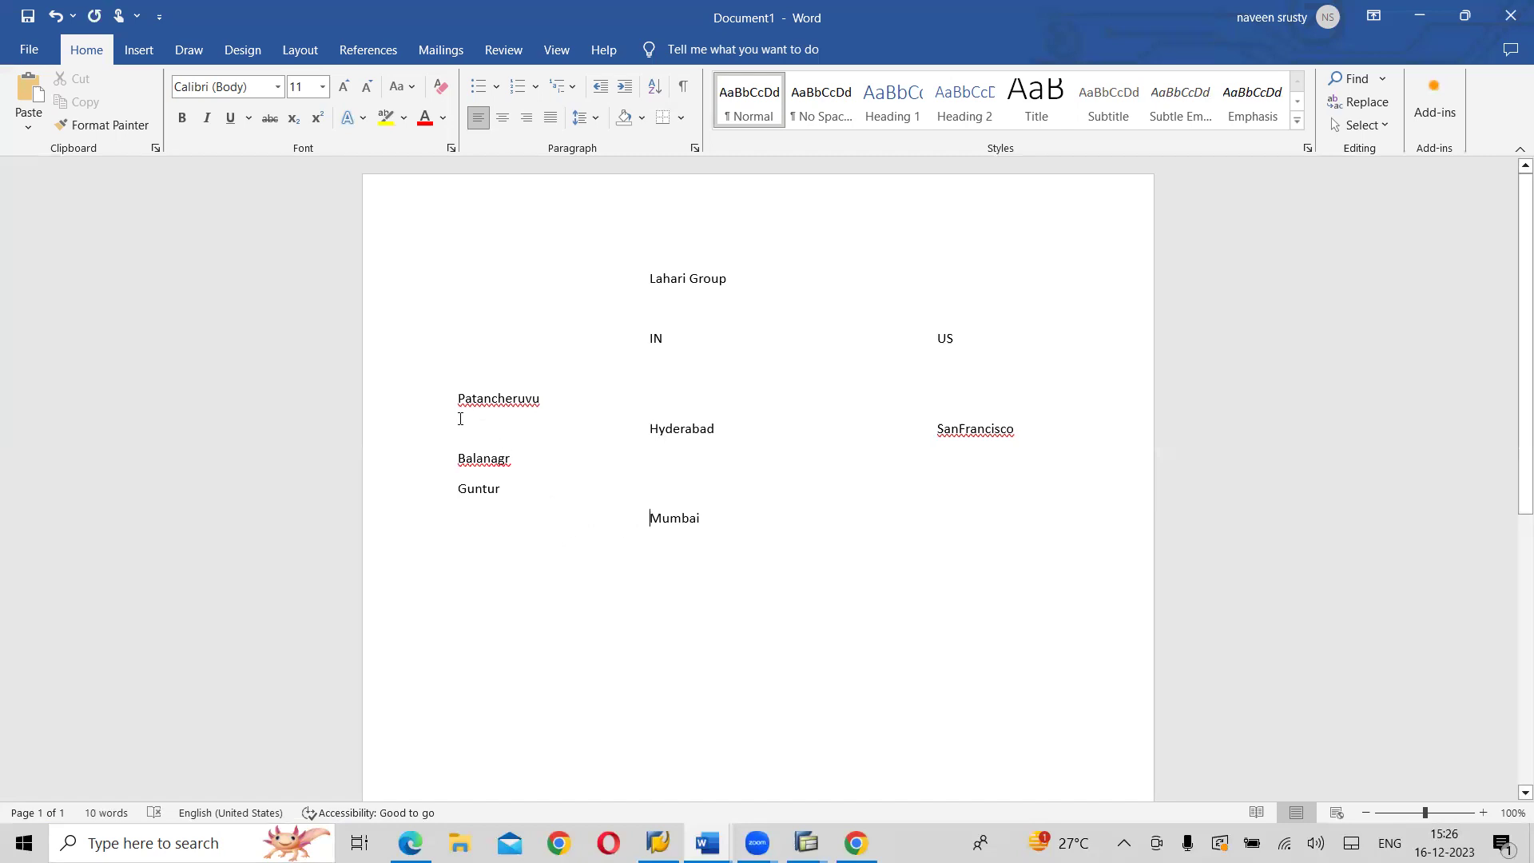
- Ignore all spelling flags for the place names Patancheruvu and Balanagr
{"action": "right_click", "coordinate": [485, 401]}
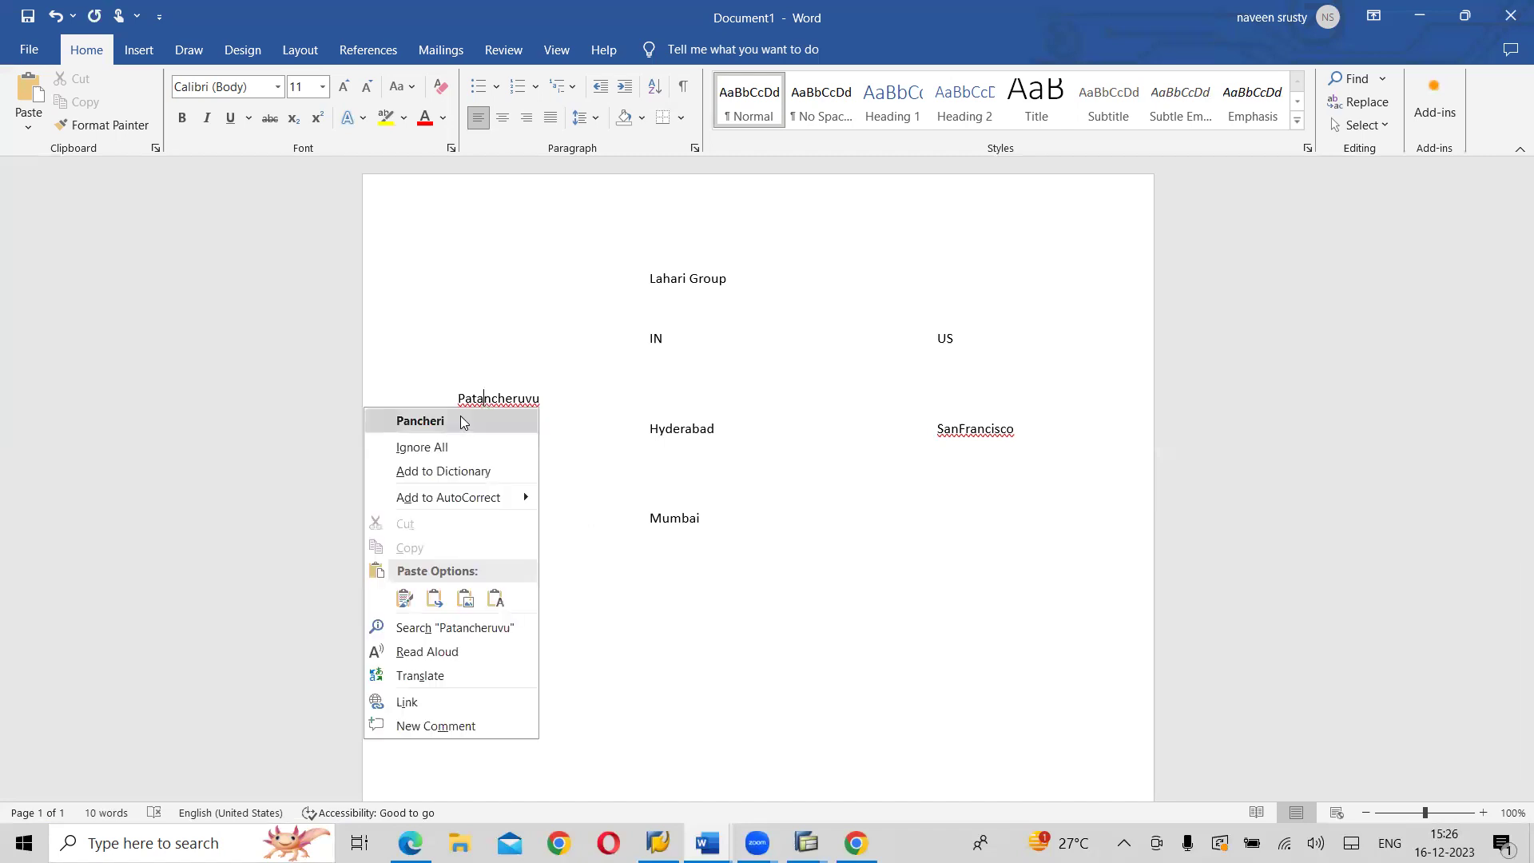
{"action": "key", "text": "Escape"}
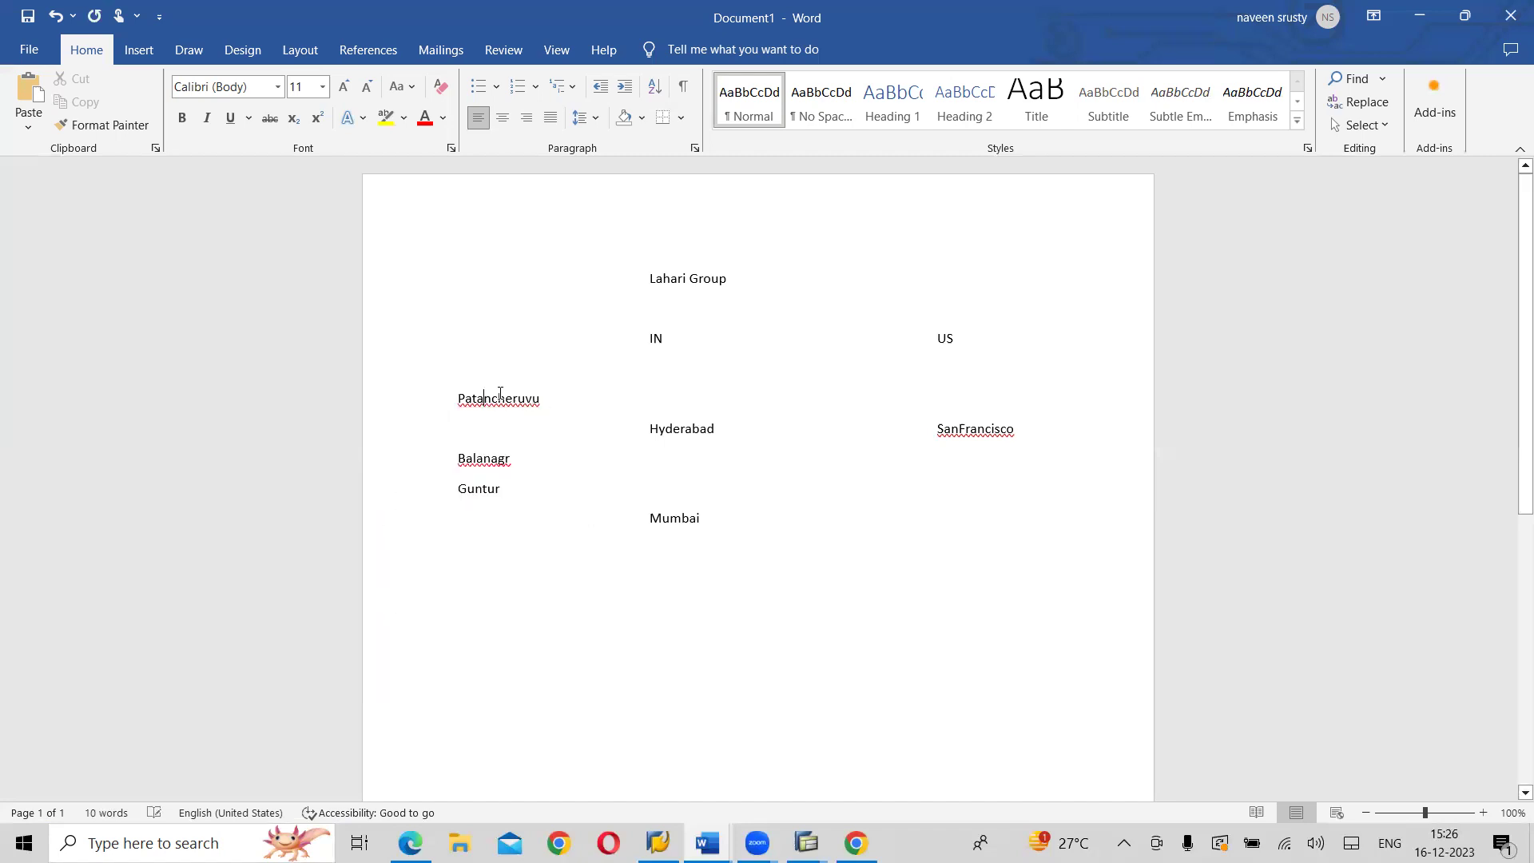
{"action": "right_click", "coordinate": [499, 395]}
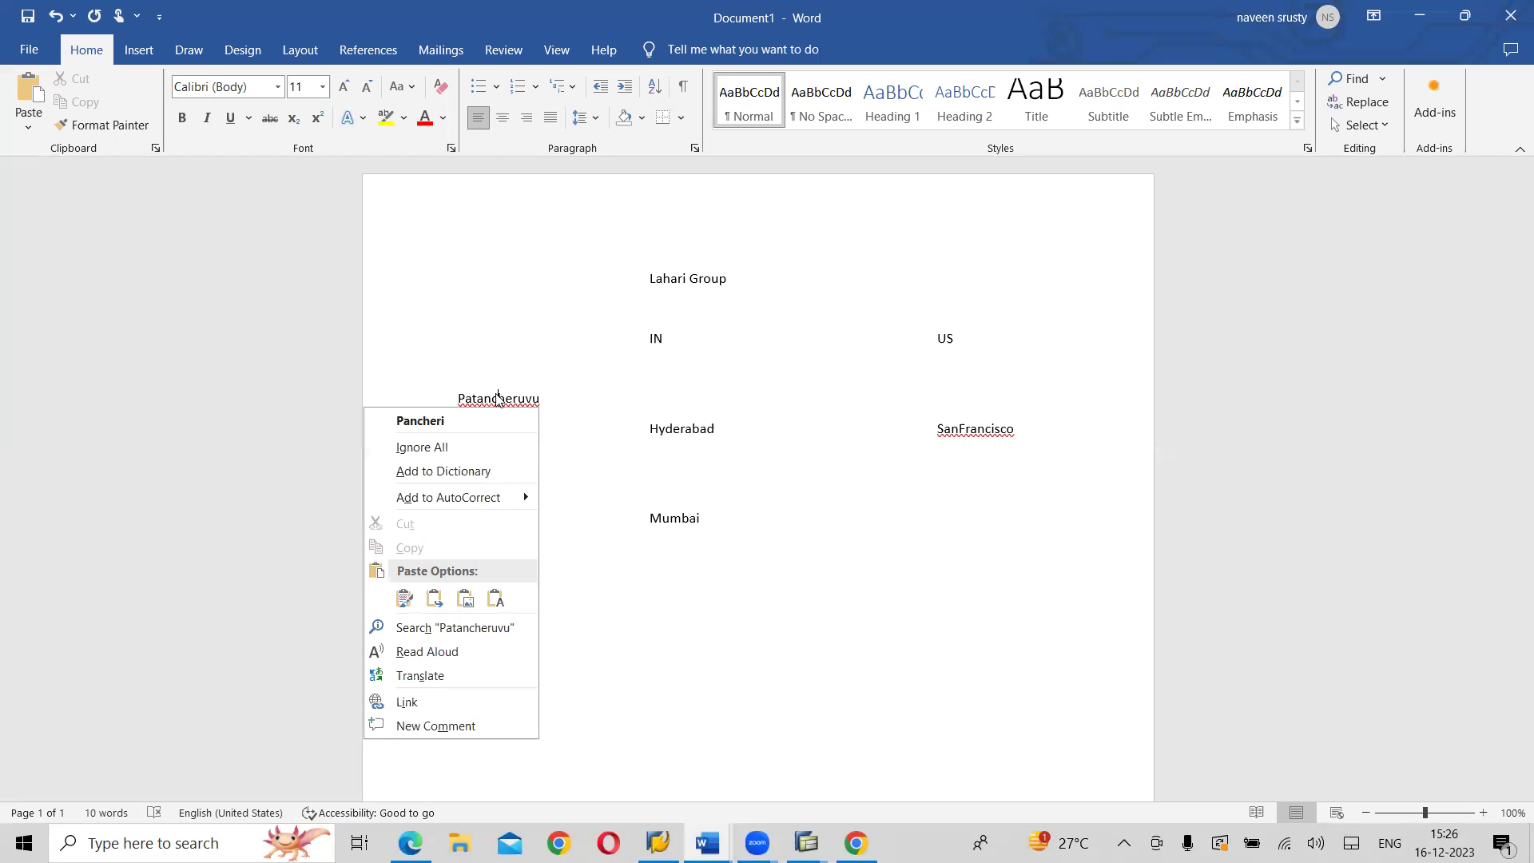
{"action": "left_click", "coordinate": [423, 446]}
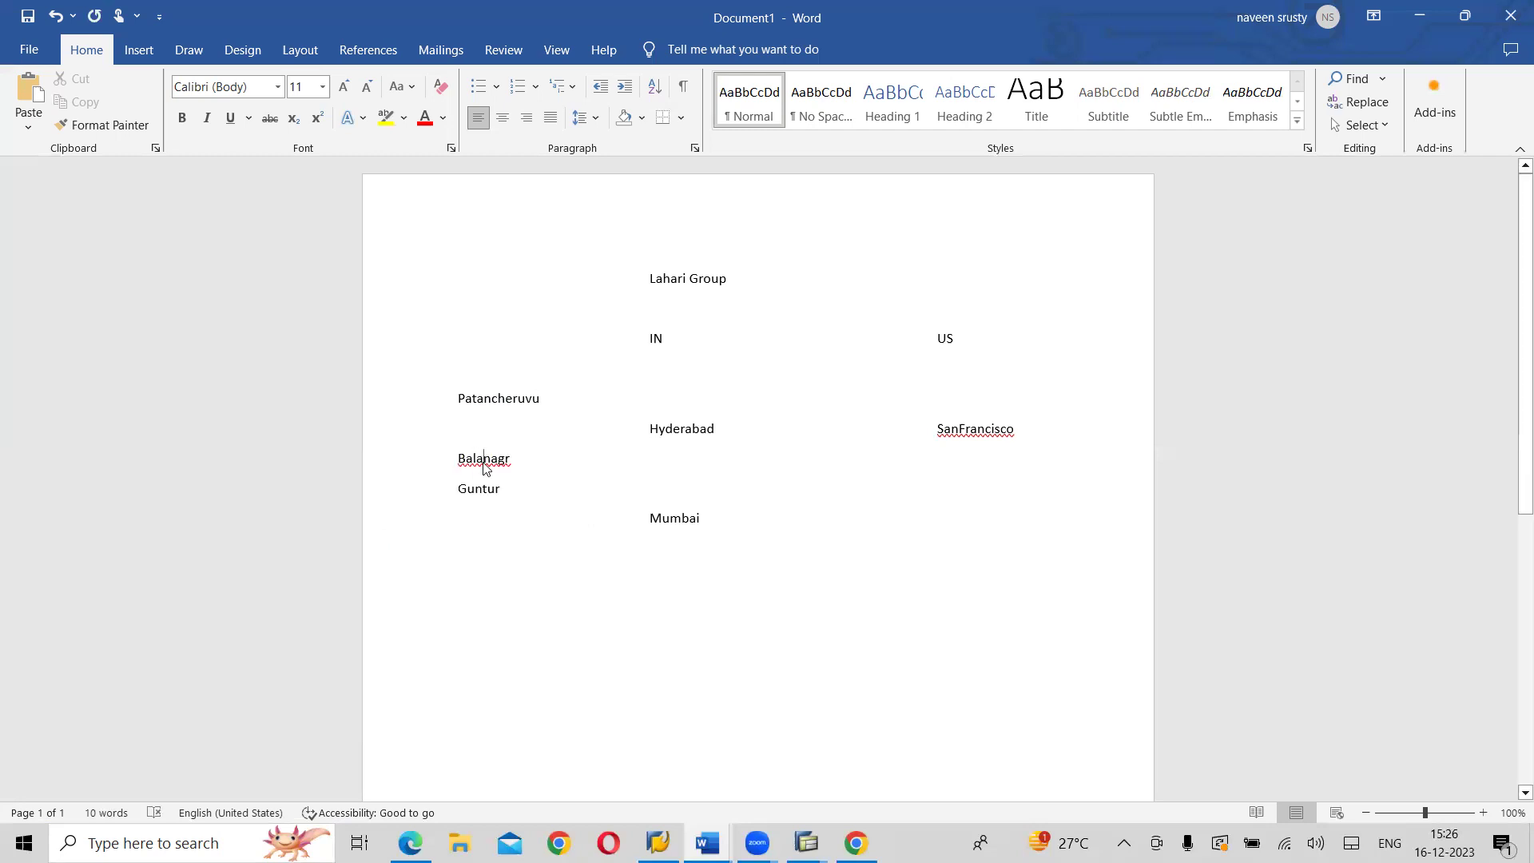
{"action": "right_click", "coordinate": [483, 457]}
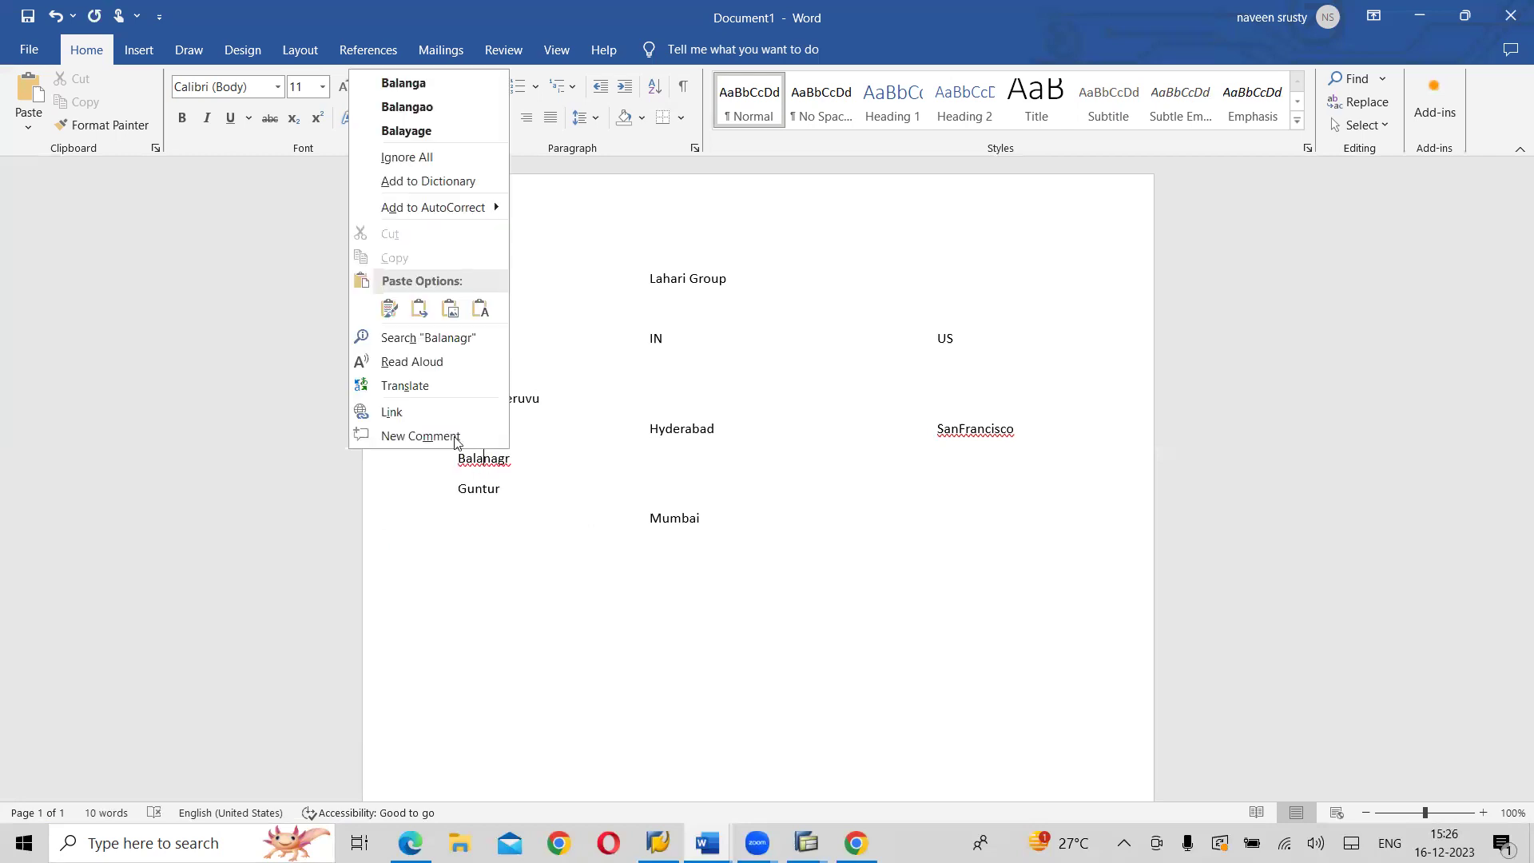
{"action": "left_click", "coordinate": [429, 159]}
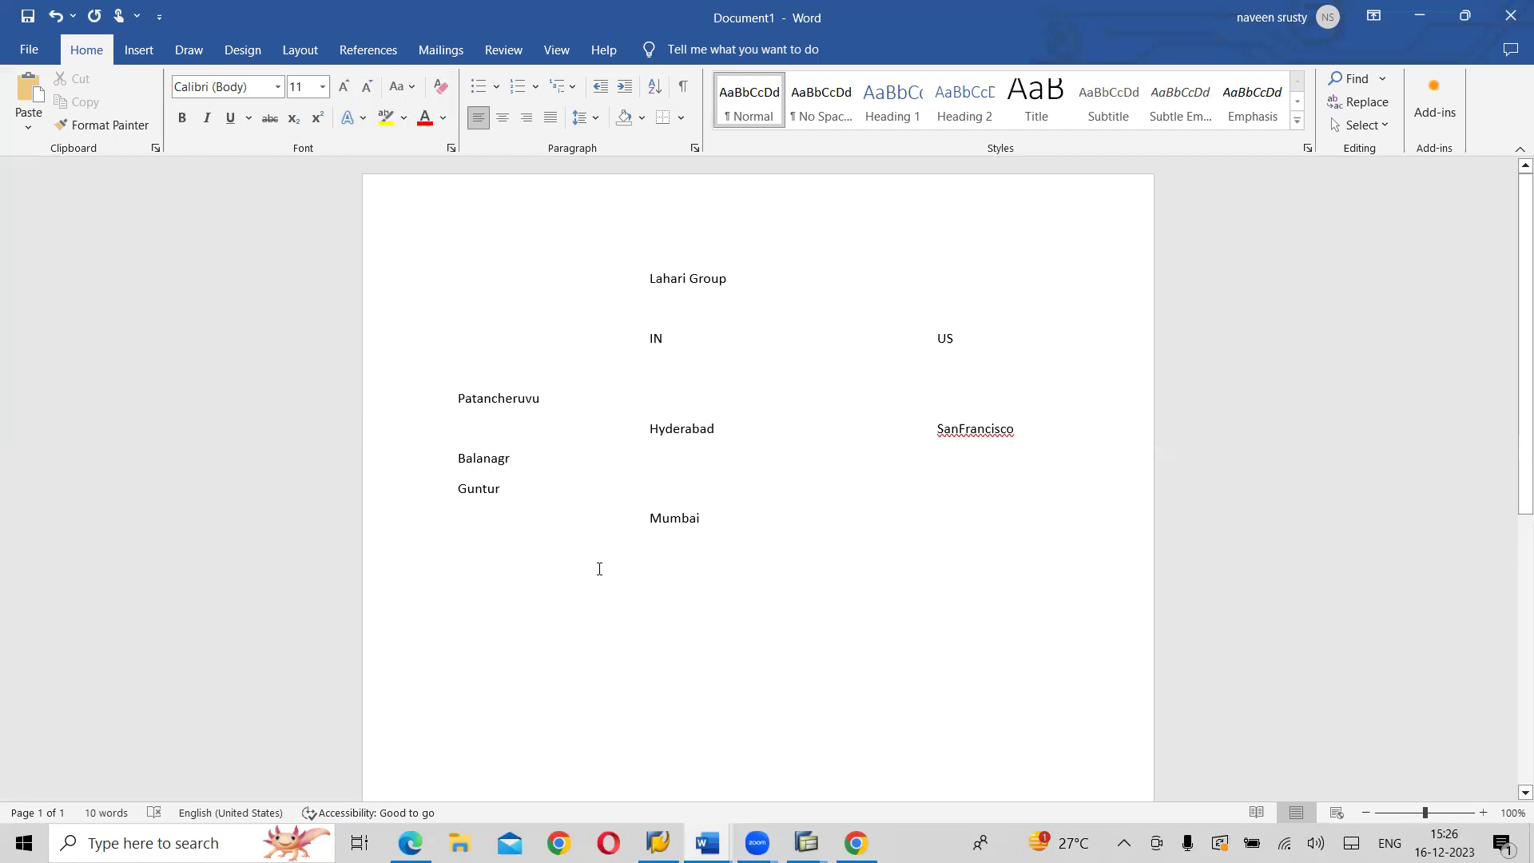
- Enter Cement in front of both Patancheruvu and Balanagr, separated from each place name by a tab
{"action": "left_click", "coordinate": [455, 395]}
{"action": "key", "text": "BackSpace"}
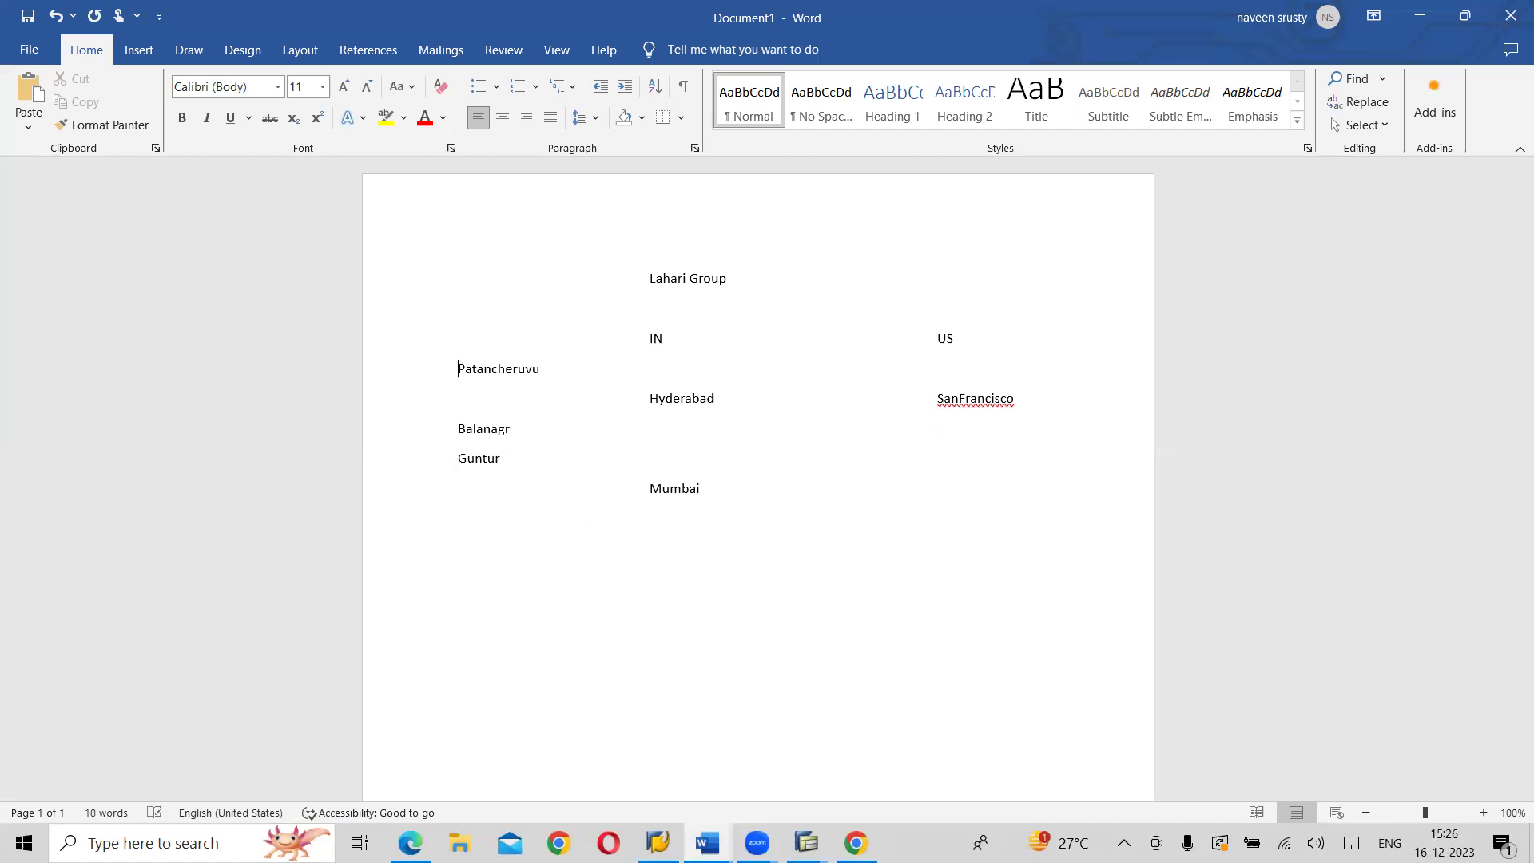
{"action": "key", "text": "Return"}
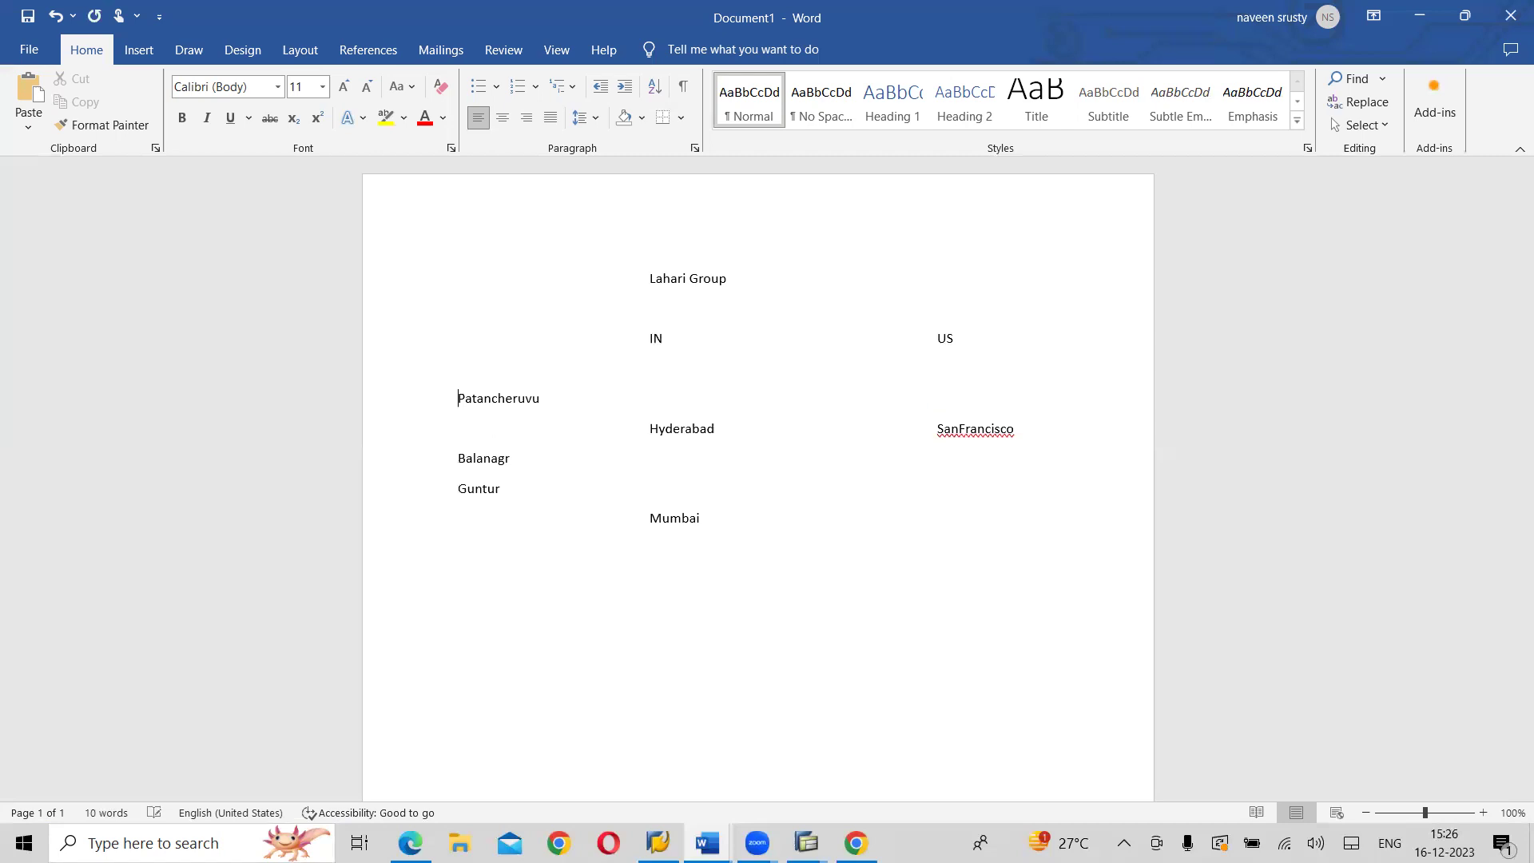
{"action": "type", "text": "Cement"}
{"action": "key", "text": "Tab"}
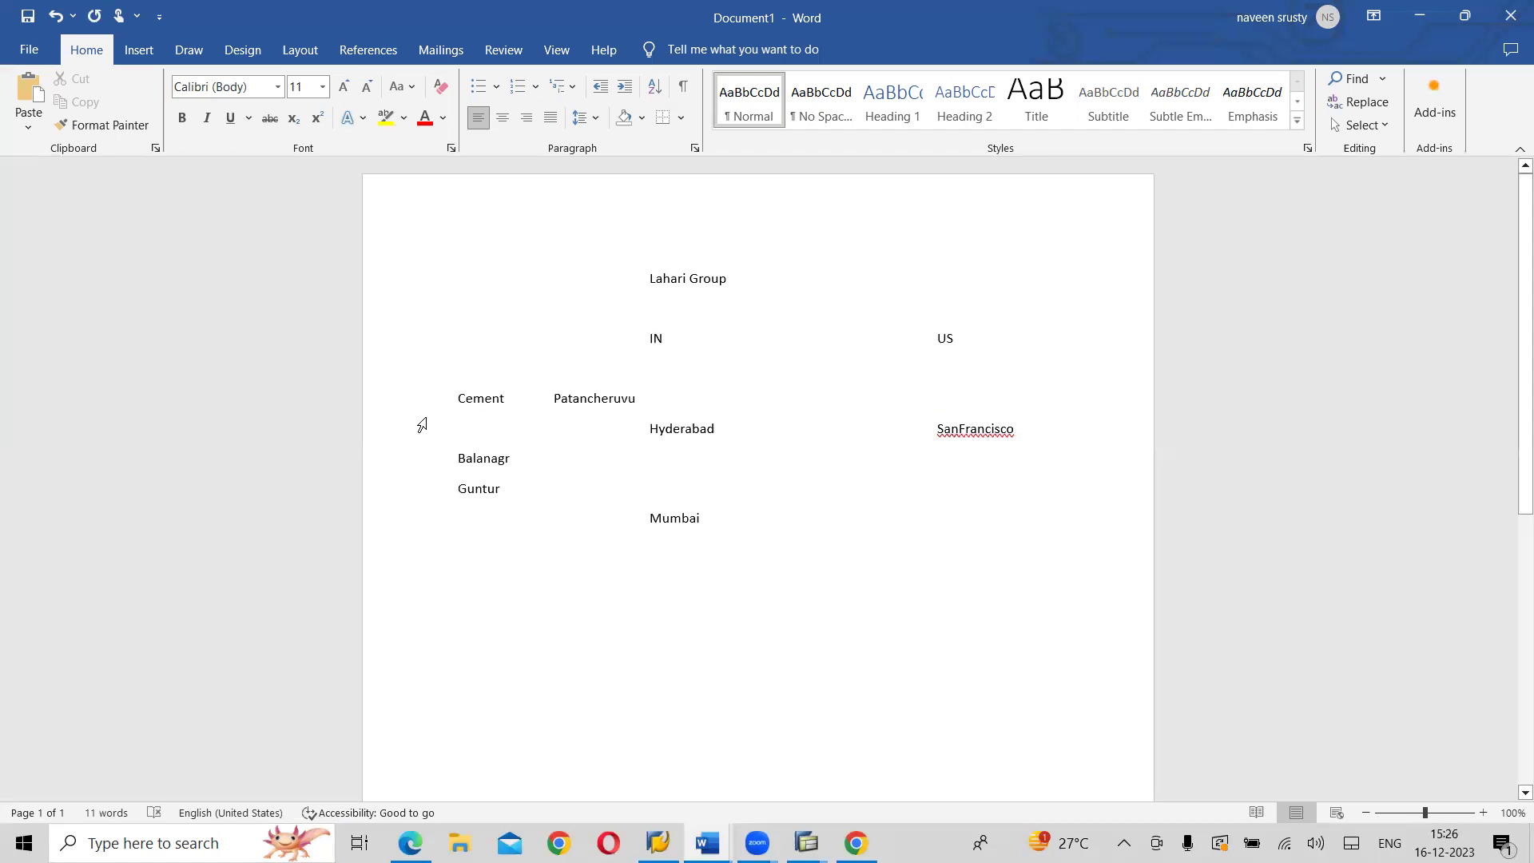
{"action": "left_click", "coordinate": [458, 457]}
{"action": "type", "text": "Cement"}
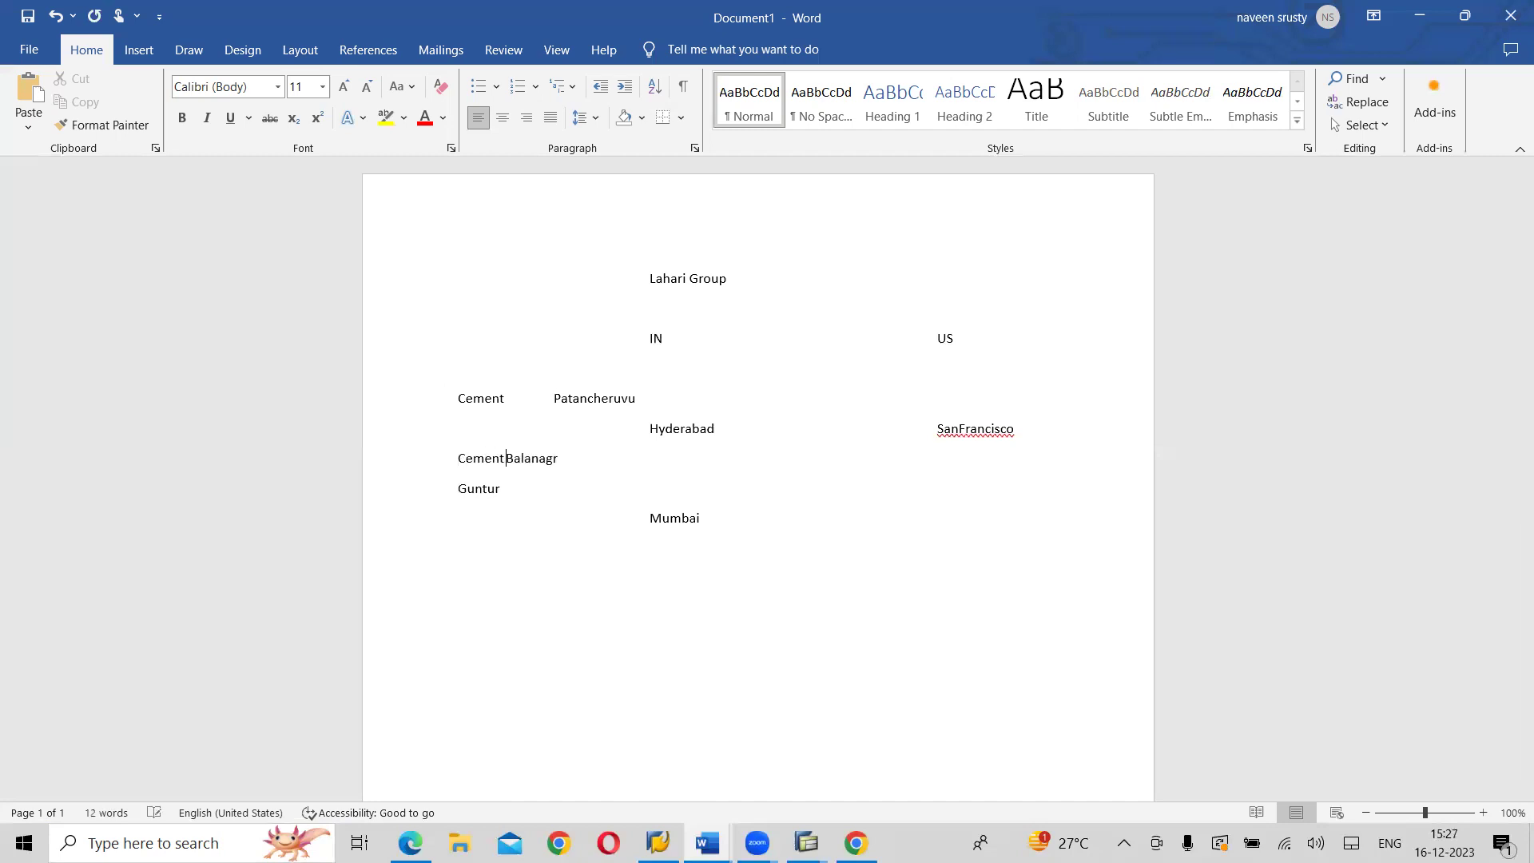
{"action": "key", "text": "Tab"}
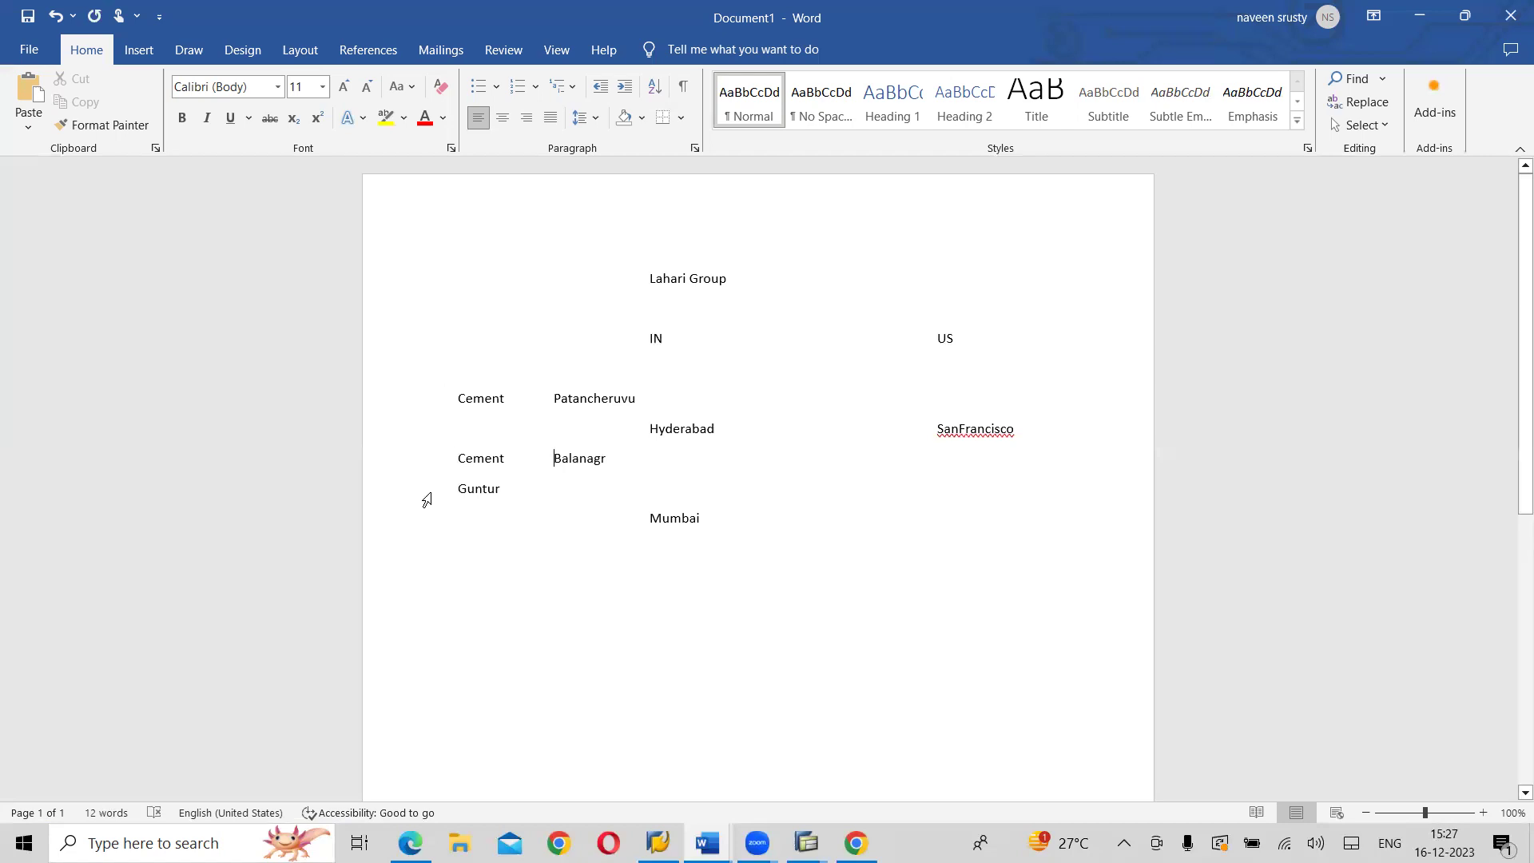
- Enter Cement in front of Guntur, keeping Guntur aligned beneath Balanagr
{"action": "left_click", "coordinate": [460, 488]}
{"action": "type", "text": "Cenet"}
{"action": "key", "text": "BackSpace"}
{"action": "key", "text": "BackSpace"}
{"action": "key", "text": "BackSpace"}
{"action": "type", "text": "ment"}
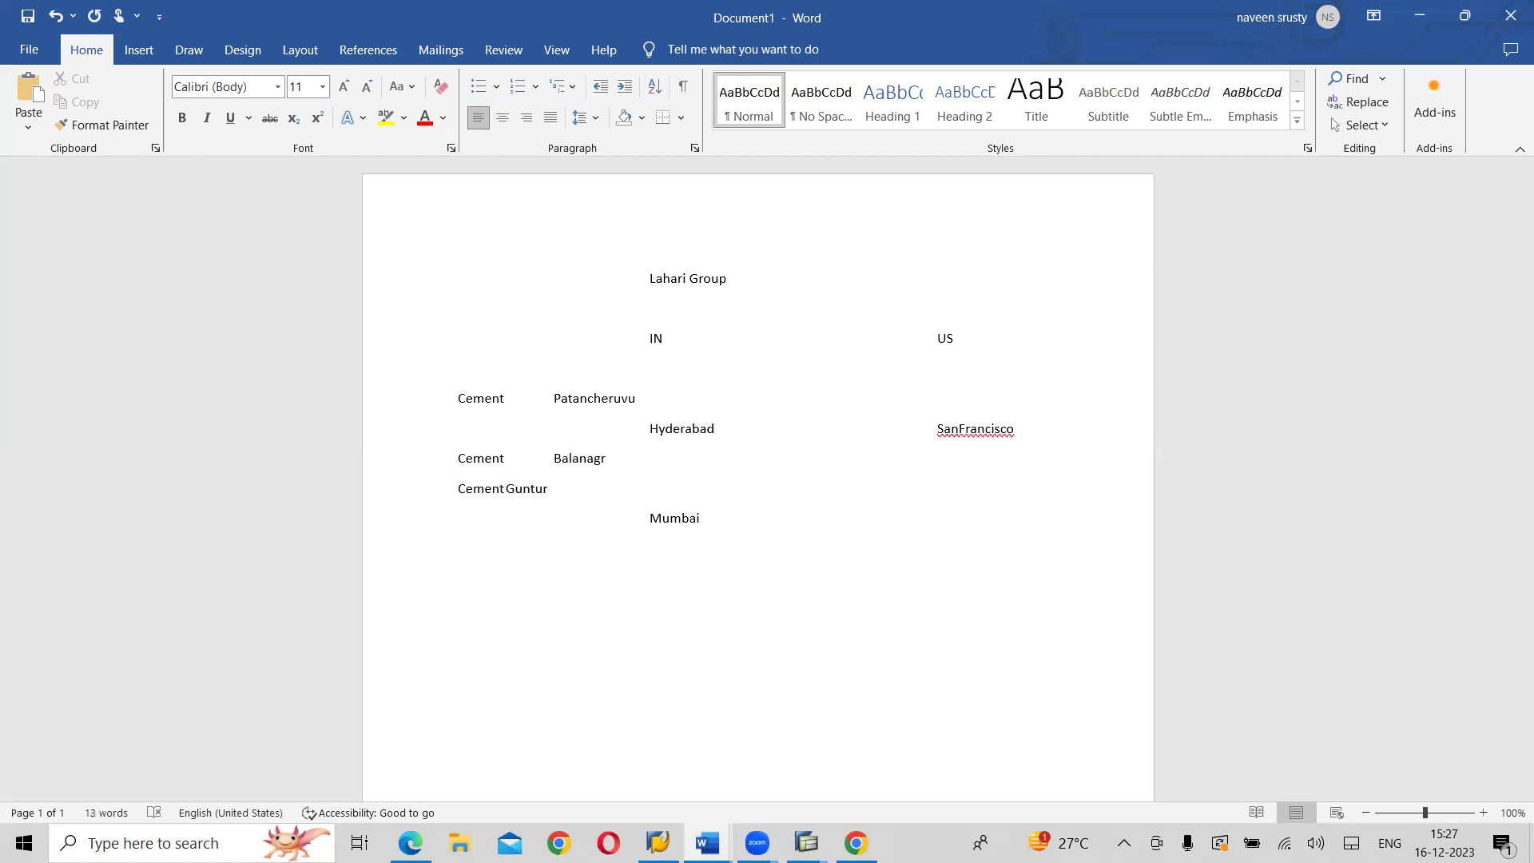
{"action": "key", "text": "Tab"}
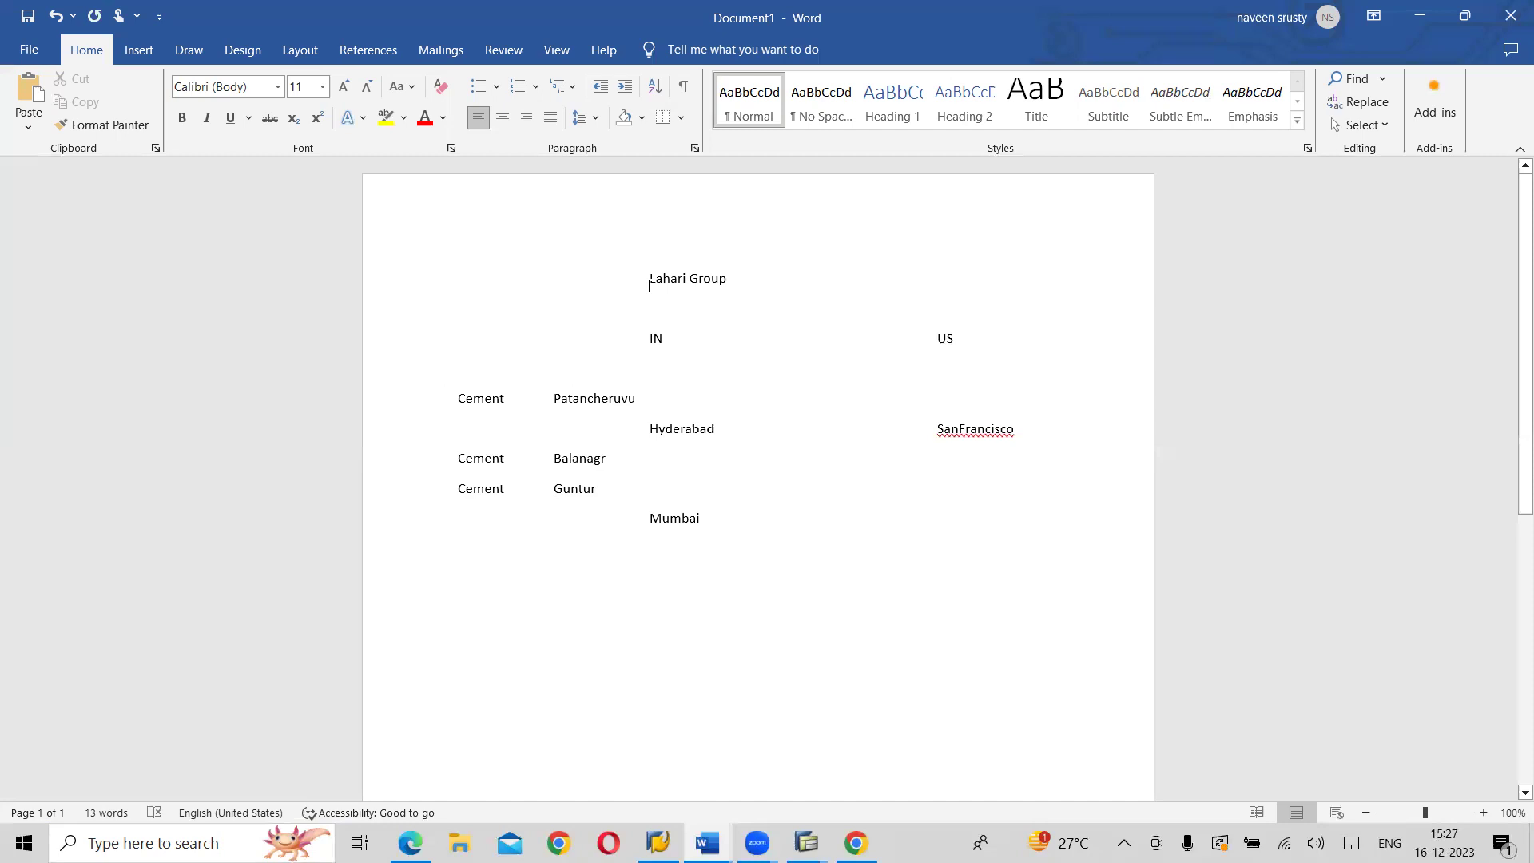
{"action": "key", "text": "Tab"}
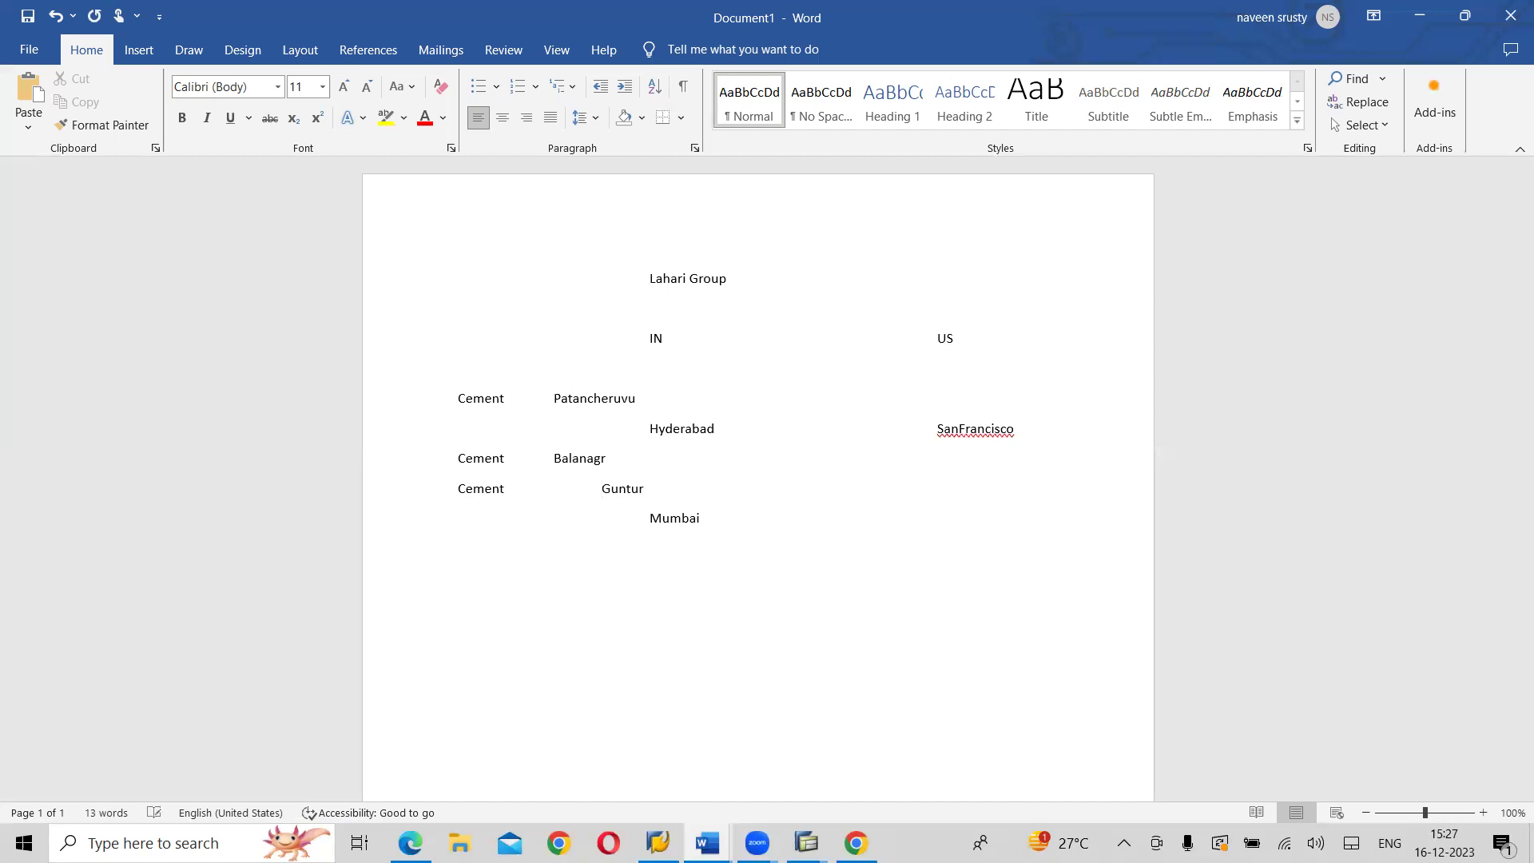
{"action": "key", "text": "ctrl+z"}
{"action": "key", "text": "ctrl+z"}
{"action": "key", "text": "ctrl+z"}
{"action": "key", "text": "Tab"}
{"action": "key", "text": "Tab"}
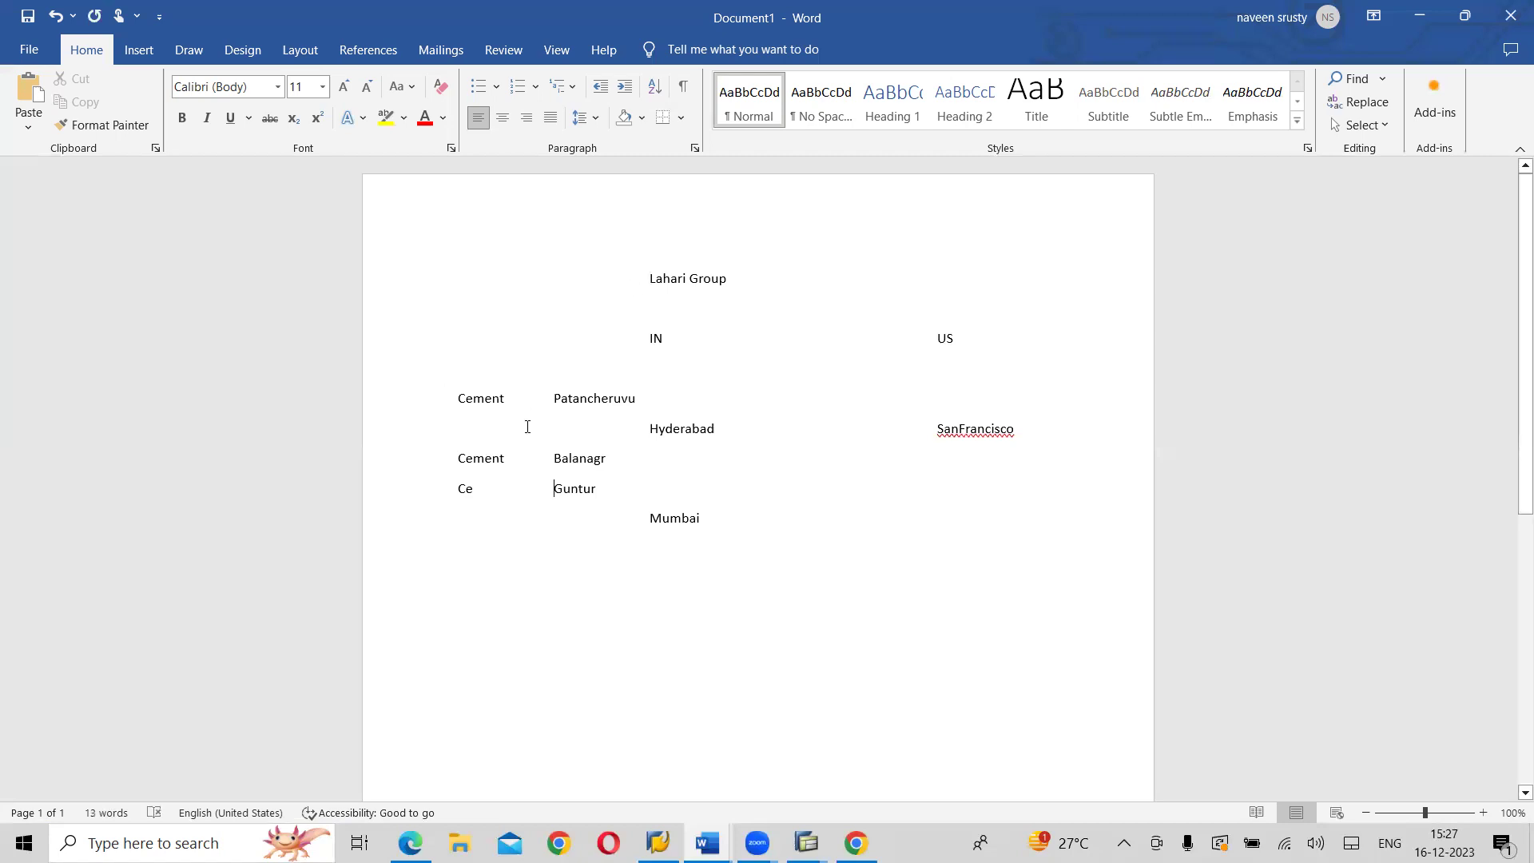
{"action": "type", "text": "ment"}
- Indent the Lahari Group heading by two more tab stops and the IN/US row by one
{"action": "left_click", "coordinate": [650, 278]}
{"action": "key", "text": "Tab"}
{"action": "key", "text": "Tab"}
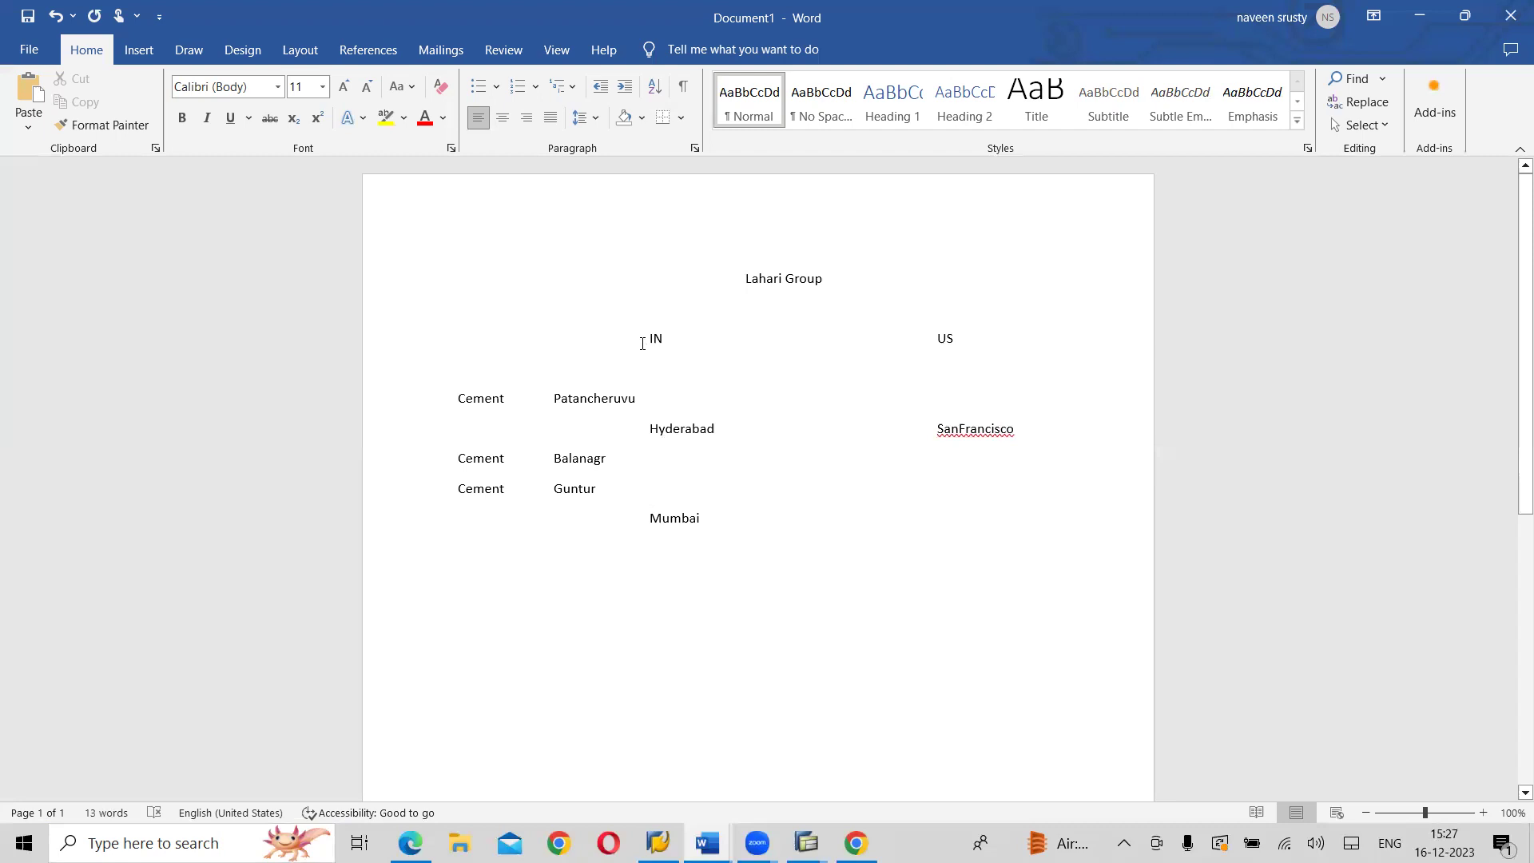
{"action": "key", "text": "Tab"}
{"action": "key", "text": "Return"}
{"action": "key", "text": "ctrl+z"}
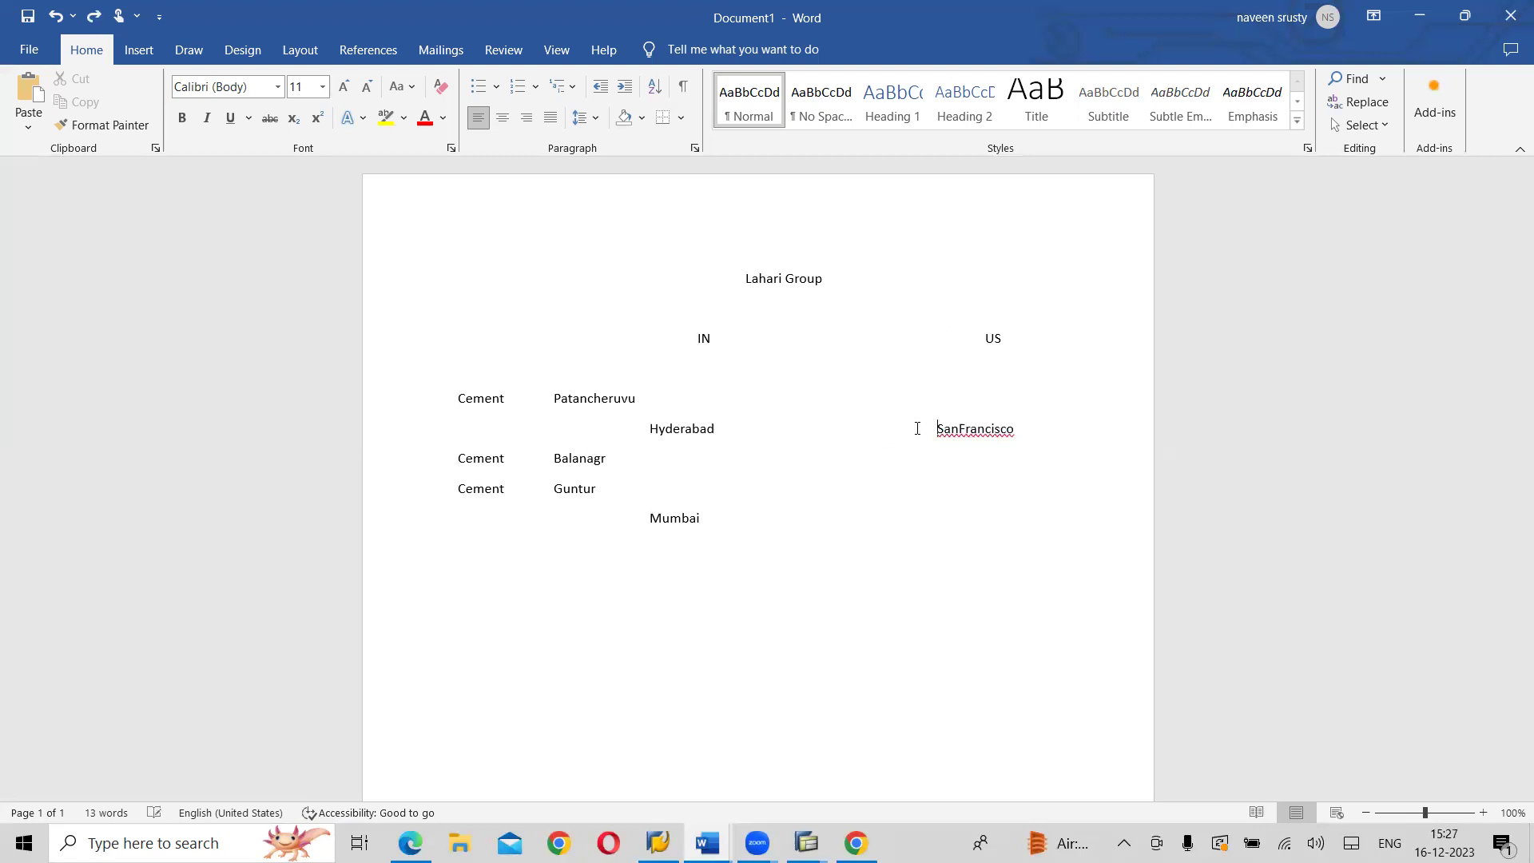
- Insert a blank line above Mumbai and remove Mumbai's indent so it starts at the page margin
{"action": "left_click", "coordinate": [649, 428]}
{"action": "key", "text": "ctrl+z"}
{"action": "key", "text": "Return"}
{"action": "key", "text": "Tab"}
{"action": "key", "text": "Tab"}
{"action": "key", "text": "Tab"}
{"action": "key", "text": "Tab"}
{"action": "key", "text": "Tab"}
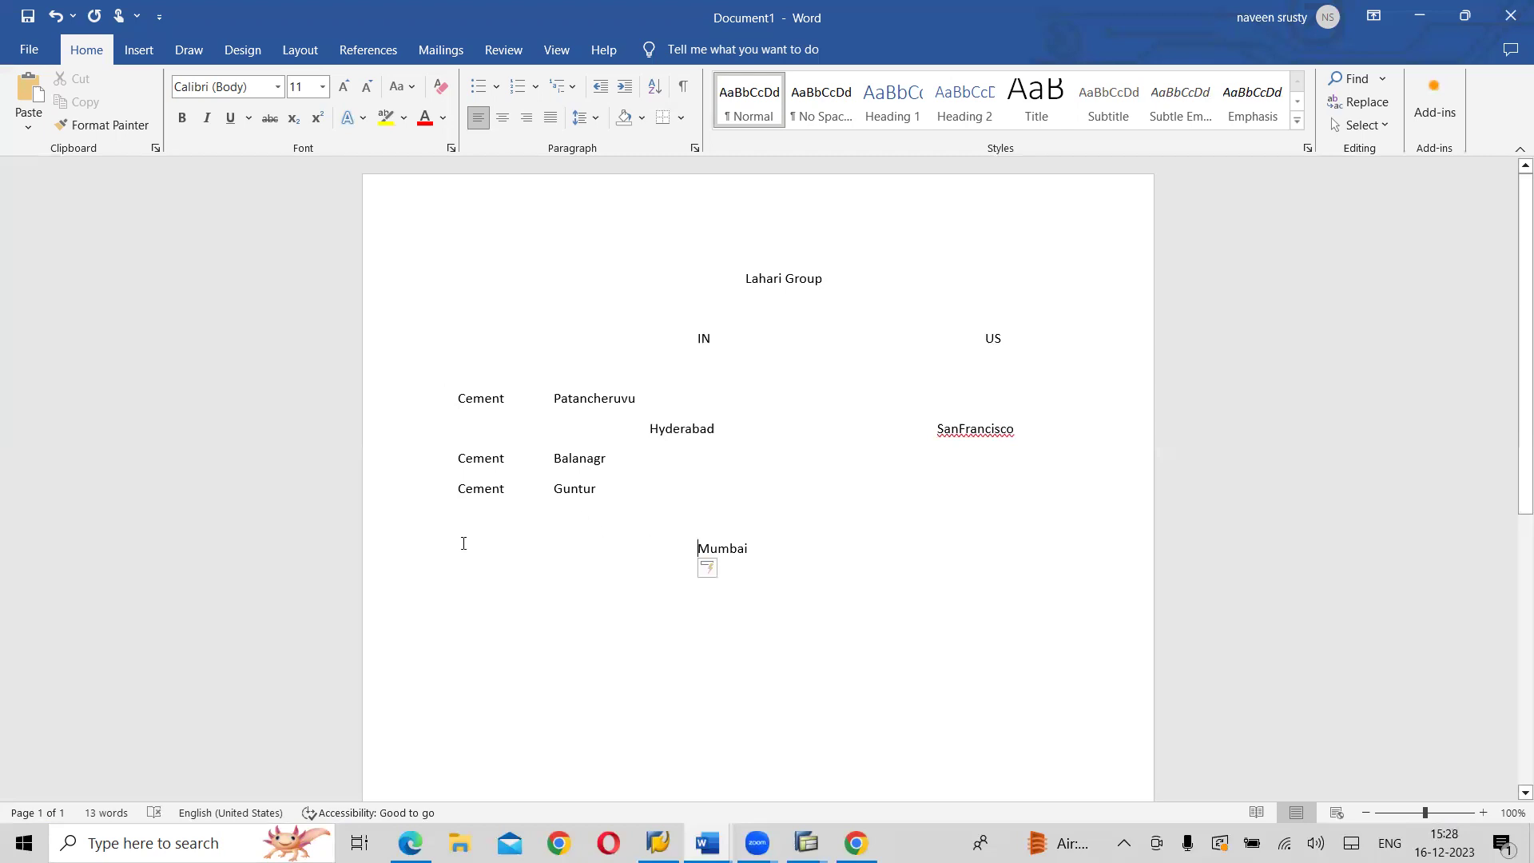
{"action": "key", "text": "BackSpace"}
{"action": "key", "text": "BackSpace"}
{"action": "key", "text": "BackSpace"}
{"action": "key", "text": "BackSpace"}
{"action": "key", "text": "BackSpace"}
- Enter Steel and Thane before Mumbai, tabbed into line with the columns above
{"action": "type", "text": "s"}
{"action": "key", "text": "BackSpace"}
{"action": "type", "text": "stgd"}
{"action": "key", "text": "BackSpace"}
{"action": "key", "text": "BackSpace"}
{"action": "key", "text": "BackSpace"}
{"action": "key", "text": "BackSpace"}
{"action": "type", "text": "s"}
{"action": "key", "text": "BackSpace"}
{"action": "type", "text": "Steel"}
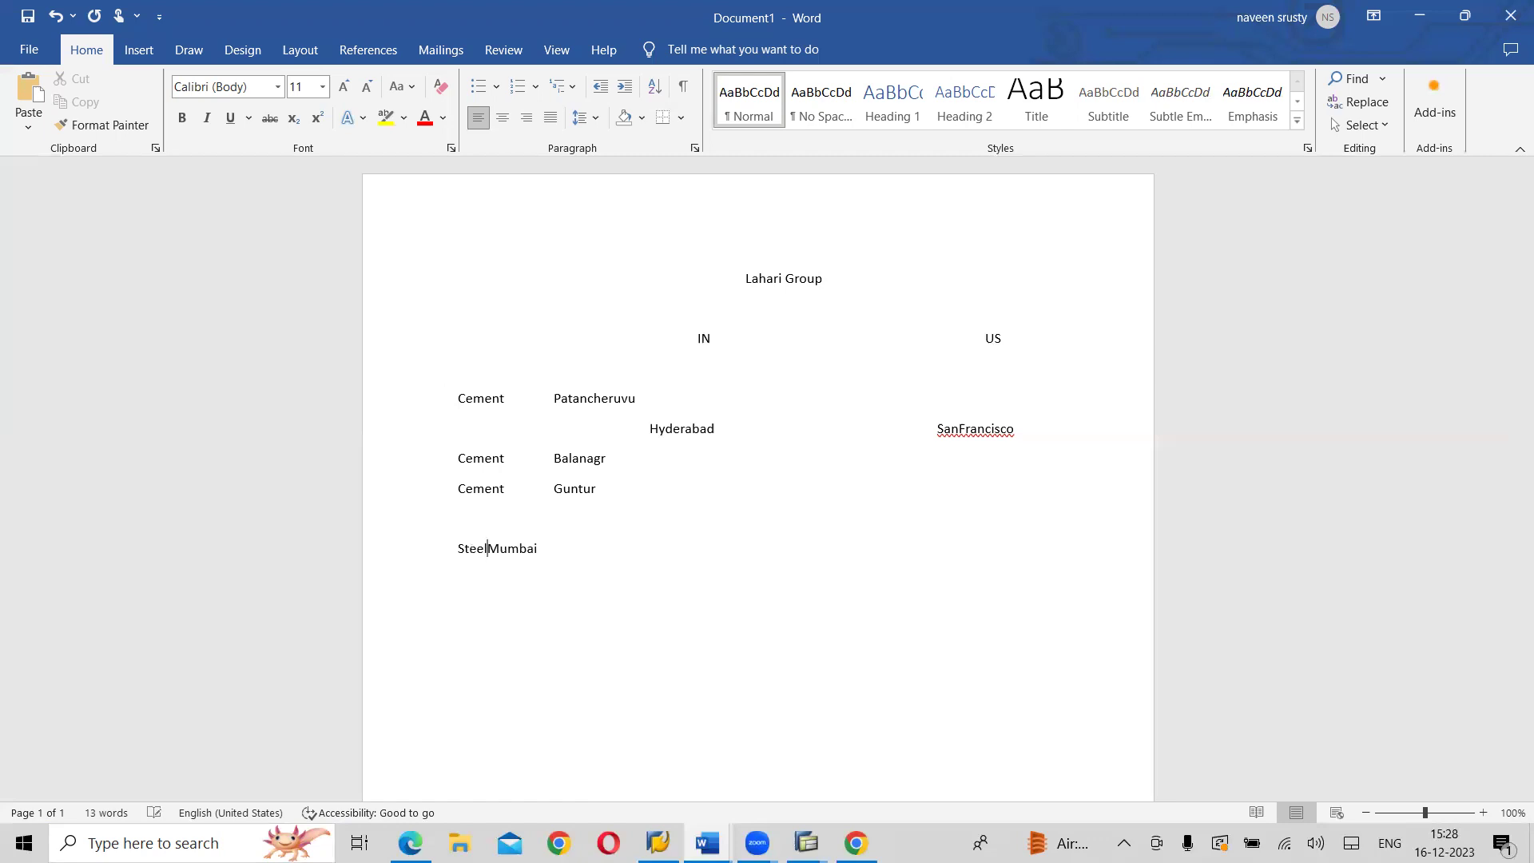
{"action": "key", "text": "Tab"}
{"action": "type", "text": "Than"}
{"action": "key", "text": "Tab"}
{"action": "key", "text": "Tab"}
- Add Fremont beneath SanFrancisco, on the same line as Guntur
{"action": "type", "text": "Fr"}
{"action": "key", "text": "BackSpace"}
{"action": "key", "text": "BackSpace"}
{"action": "type", "text": "Fremont"}
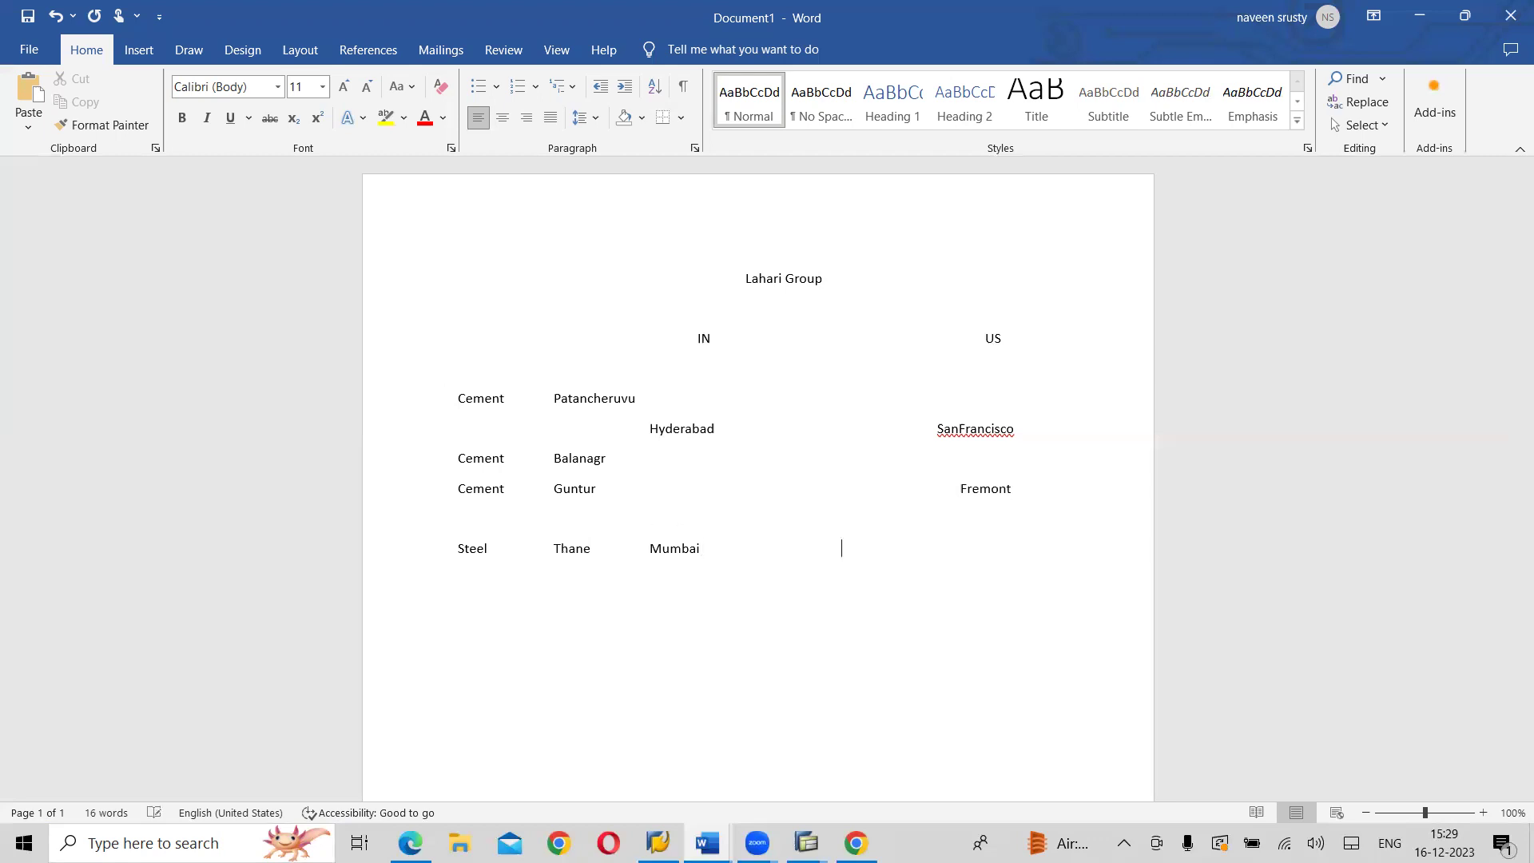
- Add Steel beneath Fremont on the Mumbai line, removing surplus spacing so it lines up under Fremont
{"action": "key", "text": "Tab"}
{"action": "type", "text": "Steel"}
{"action": "left_click", "coordinate": [985, 549]}
{"action": "key", "text": "BackSpace"}
{"action": "key", "text": "BackSpace"}
{"action": "key", "text": "BackSpace"}
{"action": "key", "text": "BackSpace"}
{"action": "key", "text": "BackSpace"}
{"action": "key", "text": "BackSpace"}
{"action": "key", "text": "BackSpace"}
{"action": "key", "text": "BackSpace"}
{"action": "key", "text": "BackSpace"}
{"action": "key", "text": "BackSpace"}
{"action": "key", "text": "BackSpace"}
{"action": "key", "text": "BackSpace"}
{"action": "key", "text": "BackSpace"}
{"action": "key", "text": "BackSpace"}
{"action": "key", "text": "BackSpace"}
{"action": "key", "text": "BackSpace"}
{"action": "key", "text": "BackSpace"}
{"action": "key", "text": "BackSpace"}
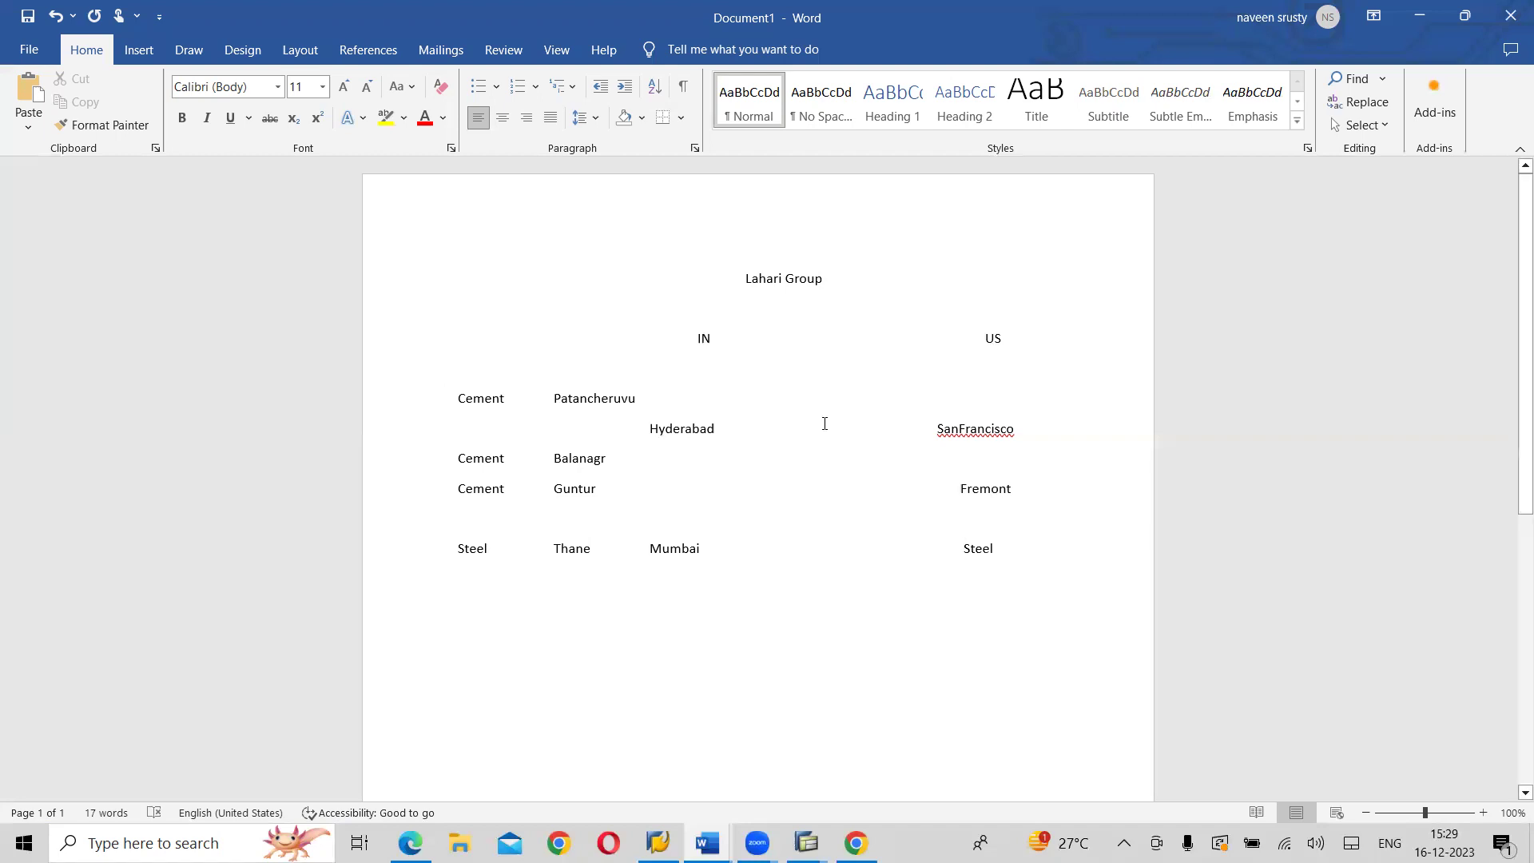
- Draw arrows from Lahari Group to IN, about 1.21 cm high by 1.61 cm wide, and to US, about 1.23 by 5.25 cm
{"action": "left_click", "coordinate": [136, 53]}
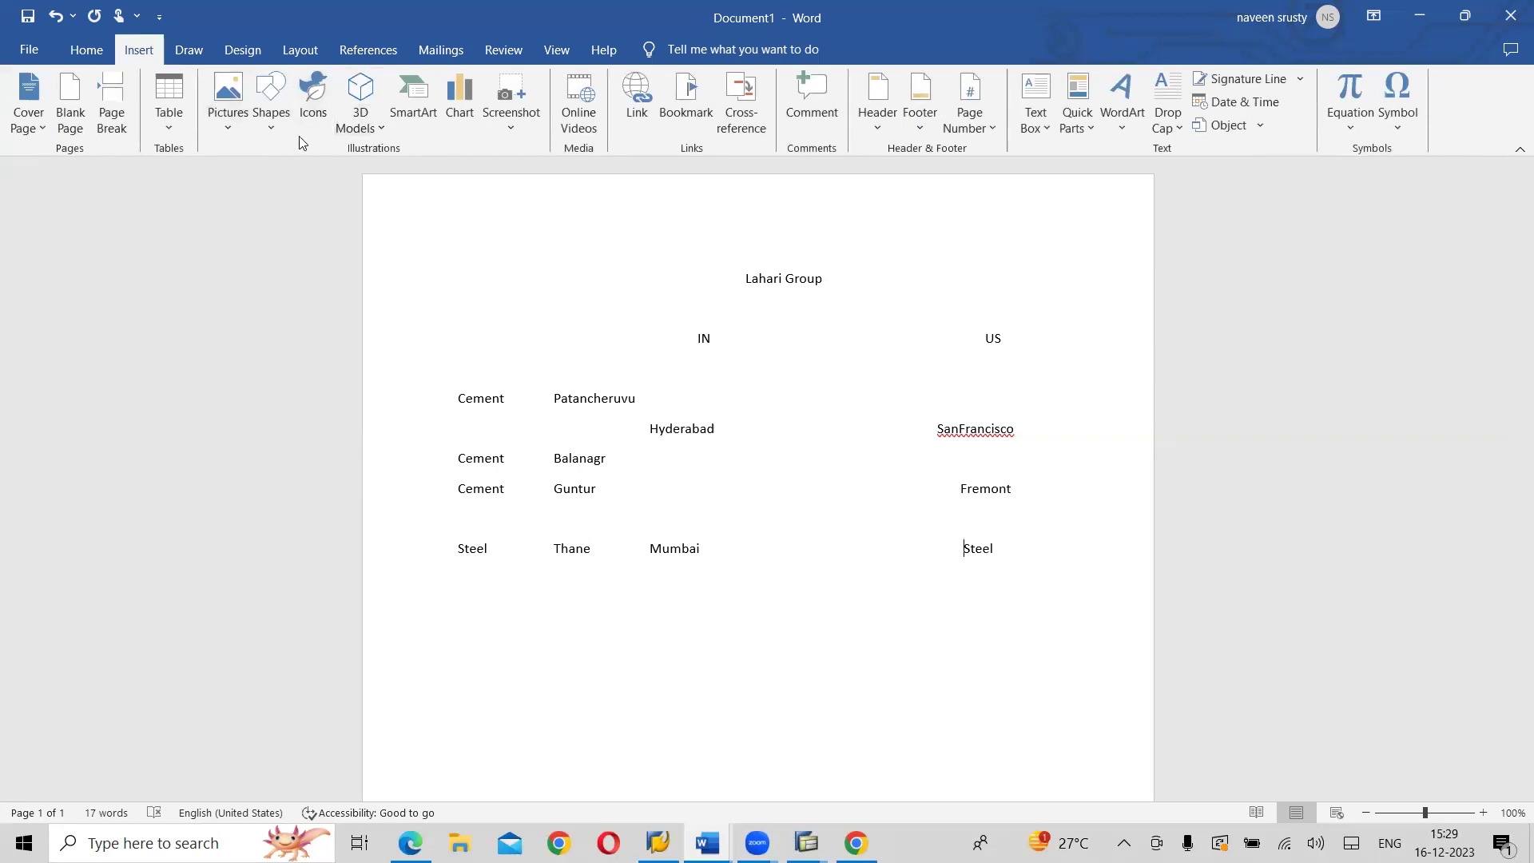
{"action": "left_click", "coordinate": [273, 126]}
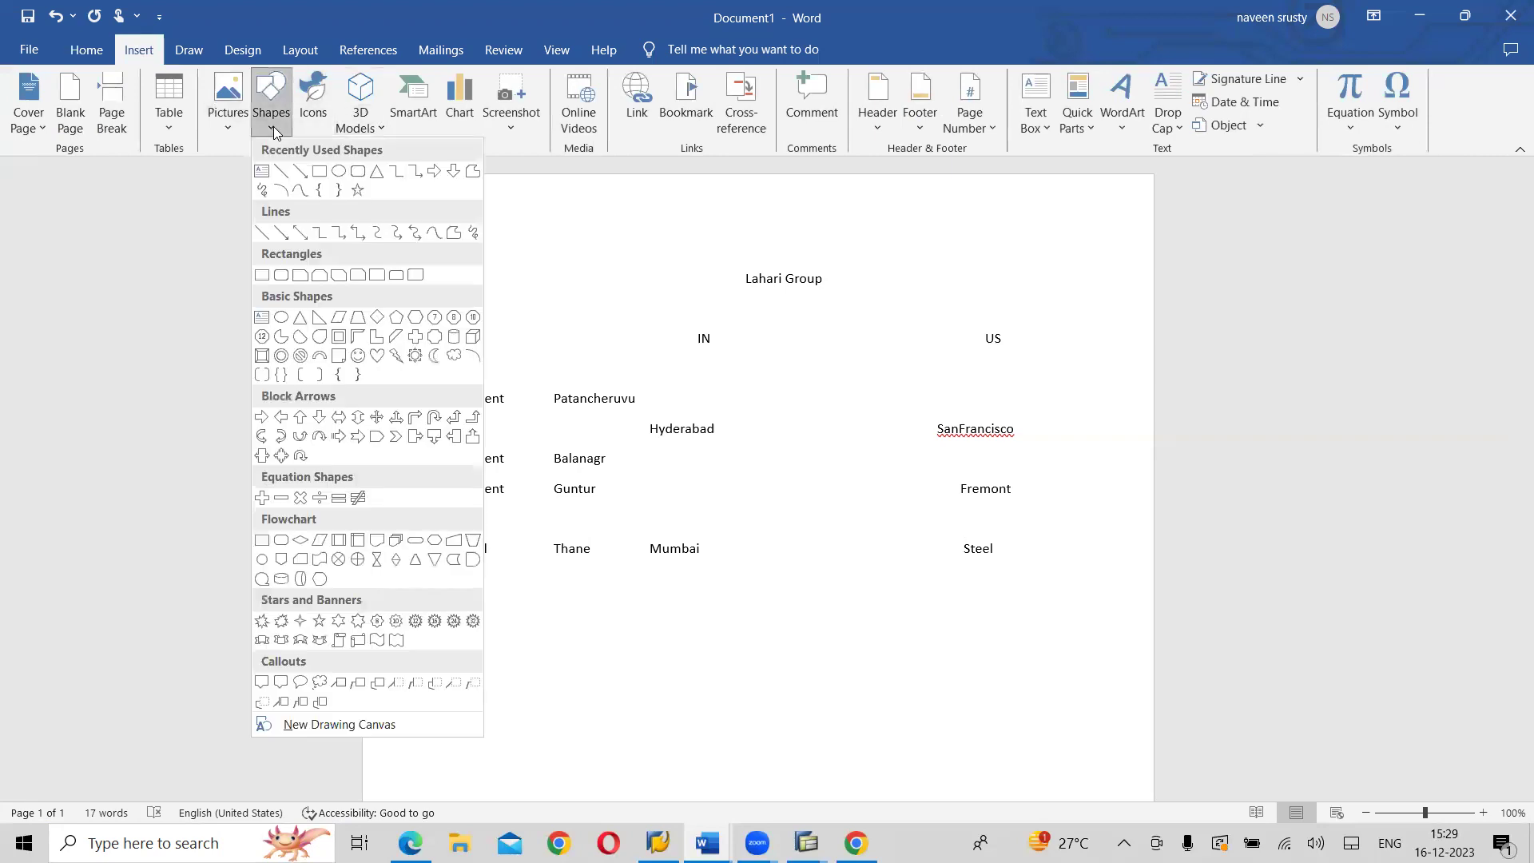
{"action": "left_click", "coordinate": [299, 171]}
{"action": "left_click_drag", "start_coordinate": [779, 292], "coordinate": [719, 337]}
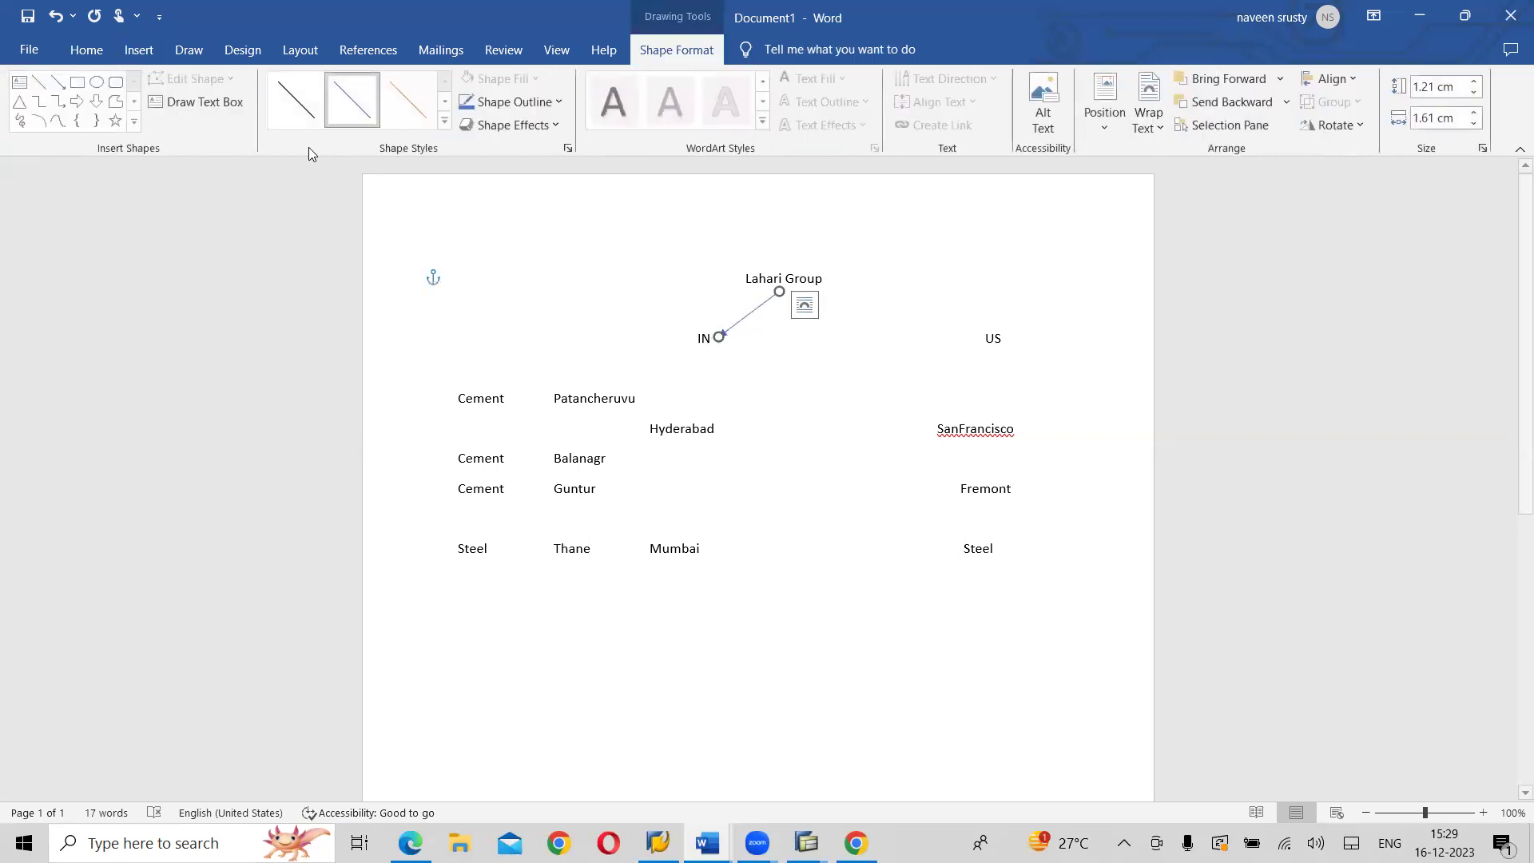
{"action": "left_click", "coordinate": [57, 81]}
{"action": "left_click_drag", "start_coordinate": [781, 293], "coordinate": [980, 336]}
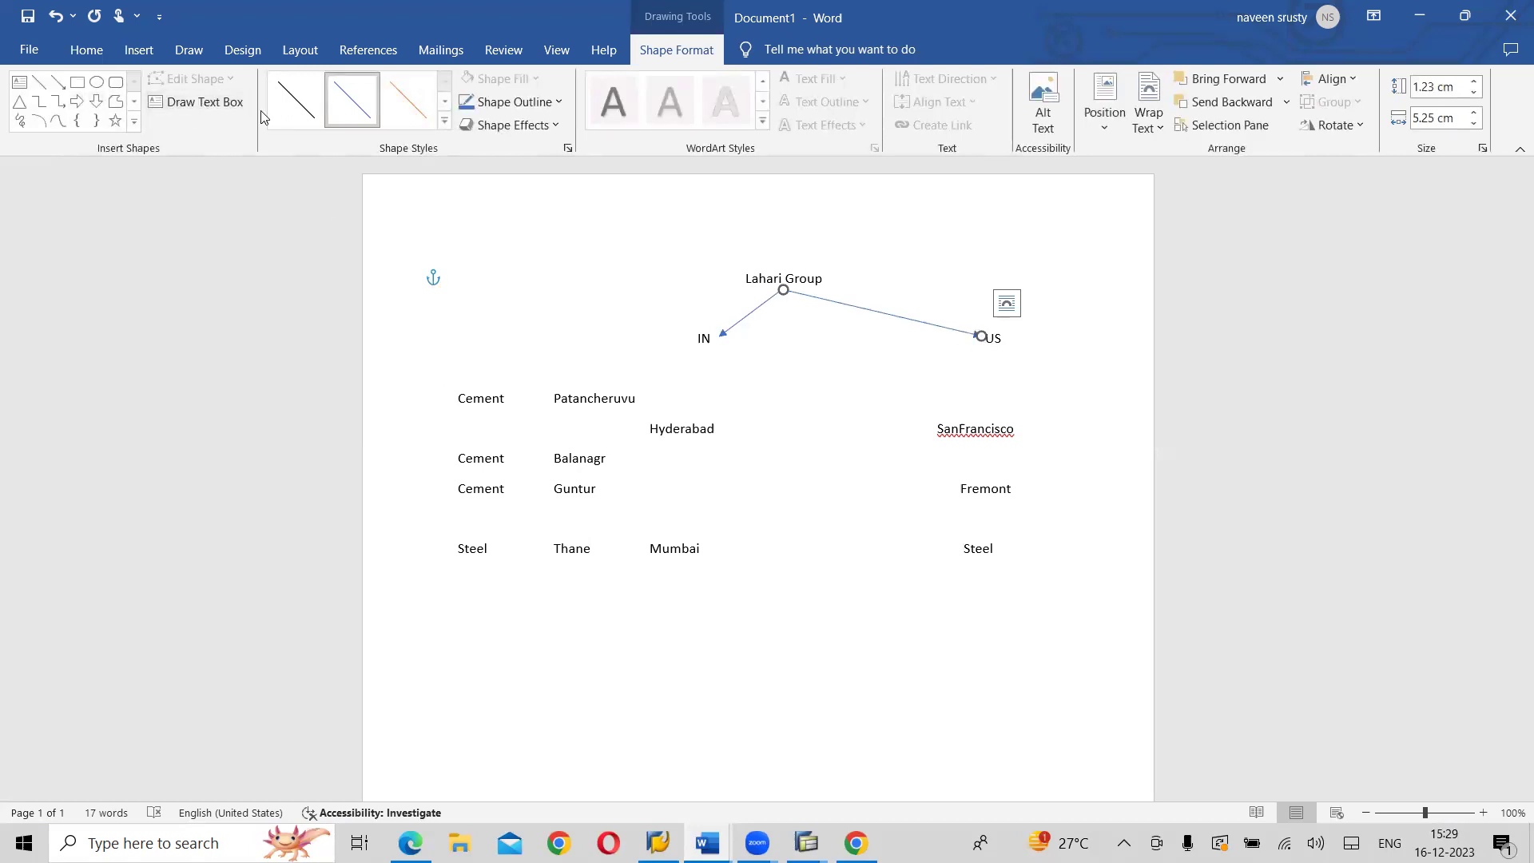
- Draw a vertical line about 5.91 cm tall beside IN down to the Mumbai row, with short arrows branching to Hyderabad and Mumbai
{"action": "left_click", "coordinate": [40, 83]}
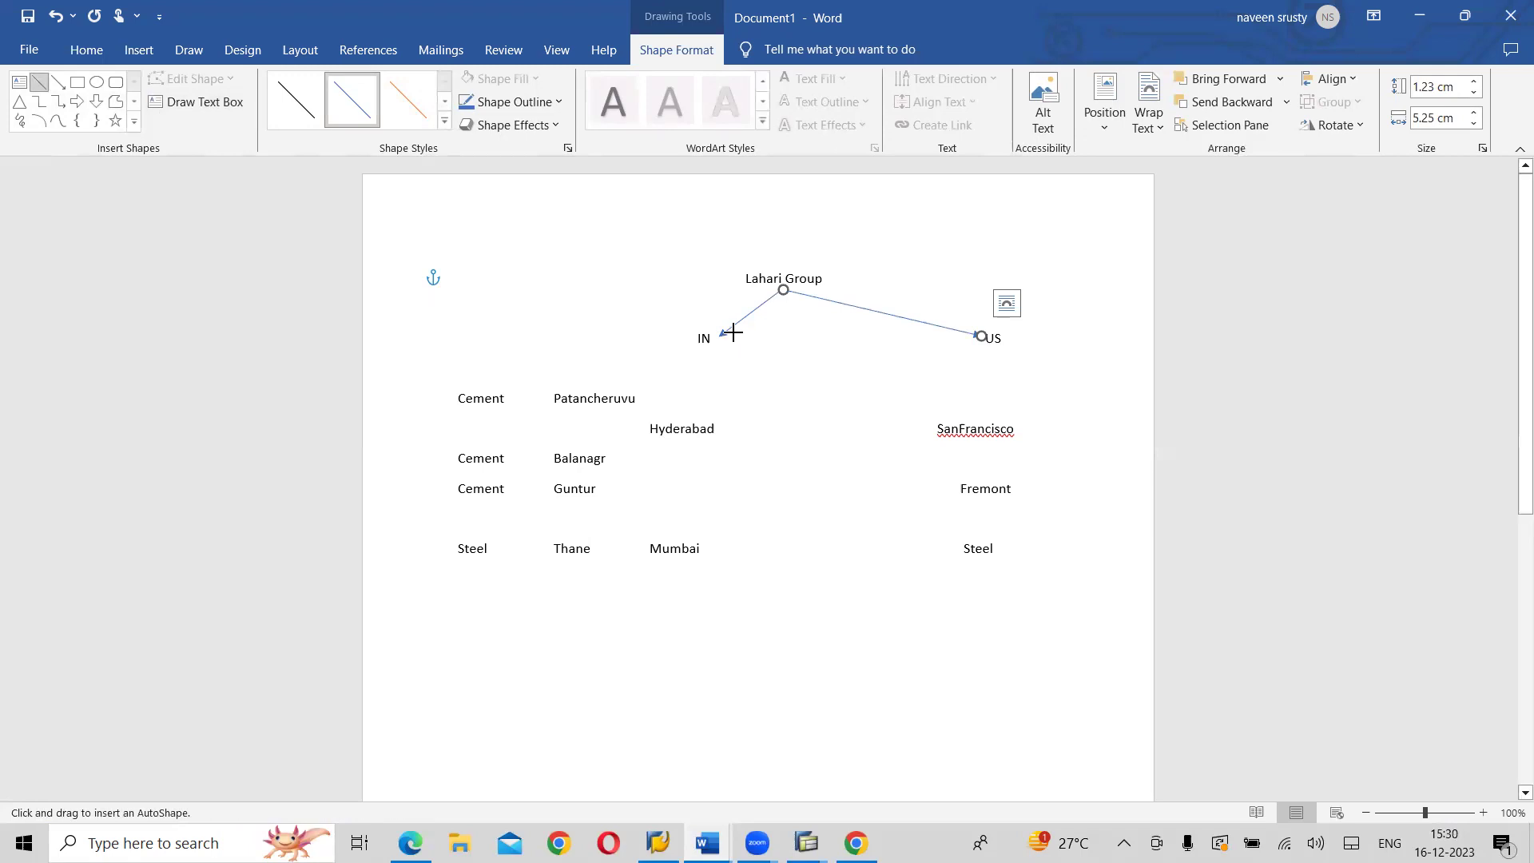
{"action": "left_click_drag", "start_coordinate": [740, 328], "coordinate": [743, 551]}
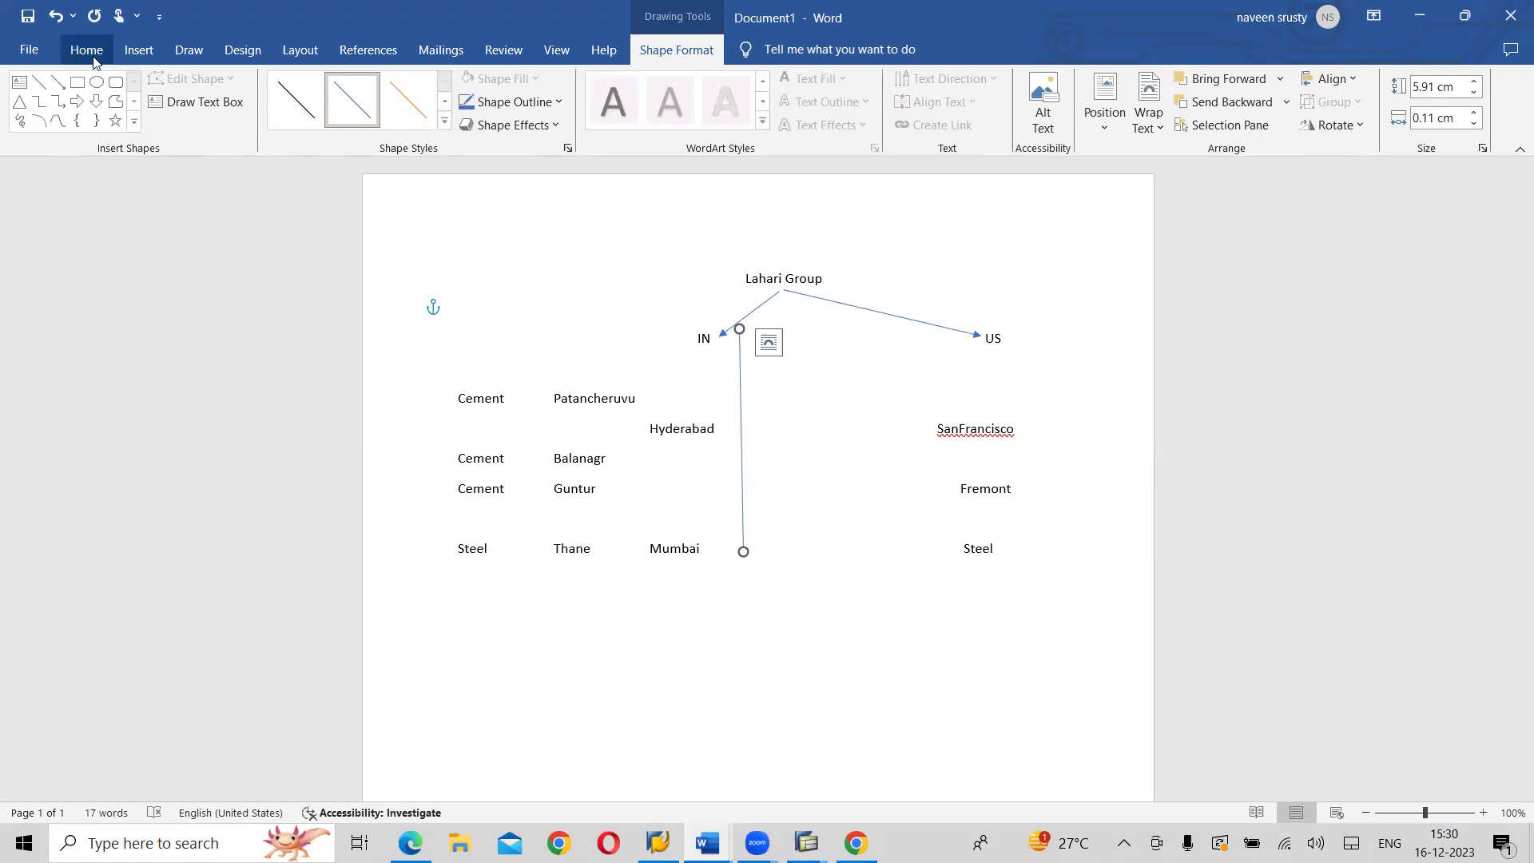
{"action": "left_click", "coordinate": [61, 82]}
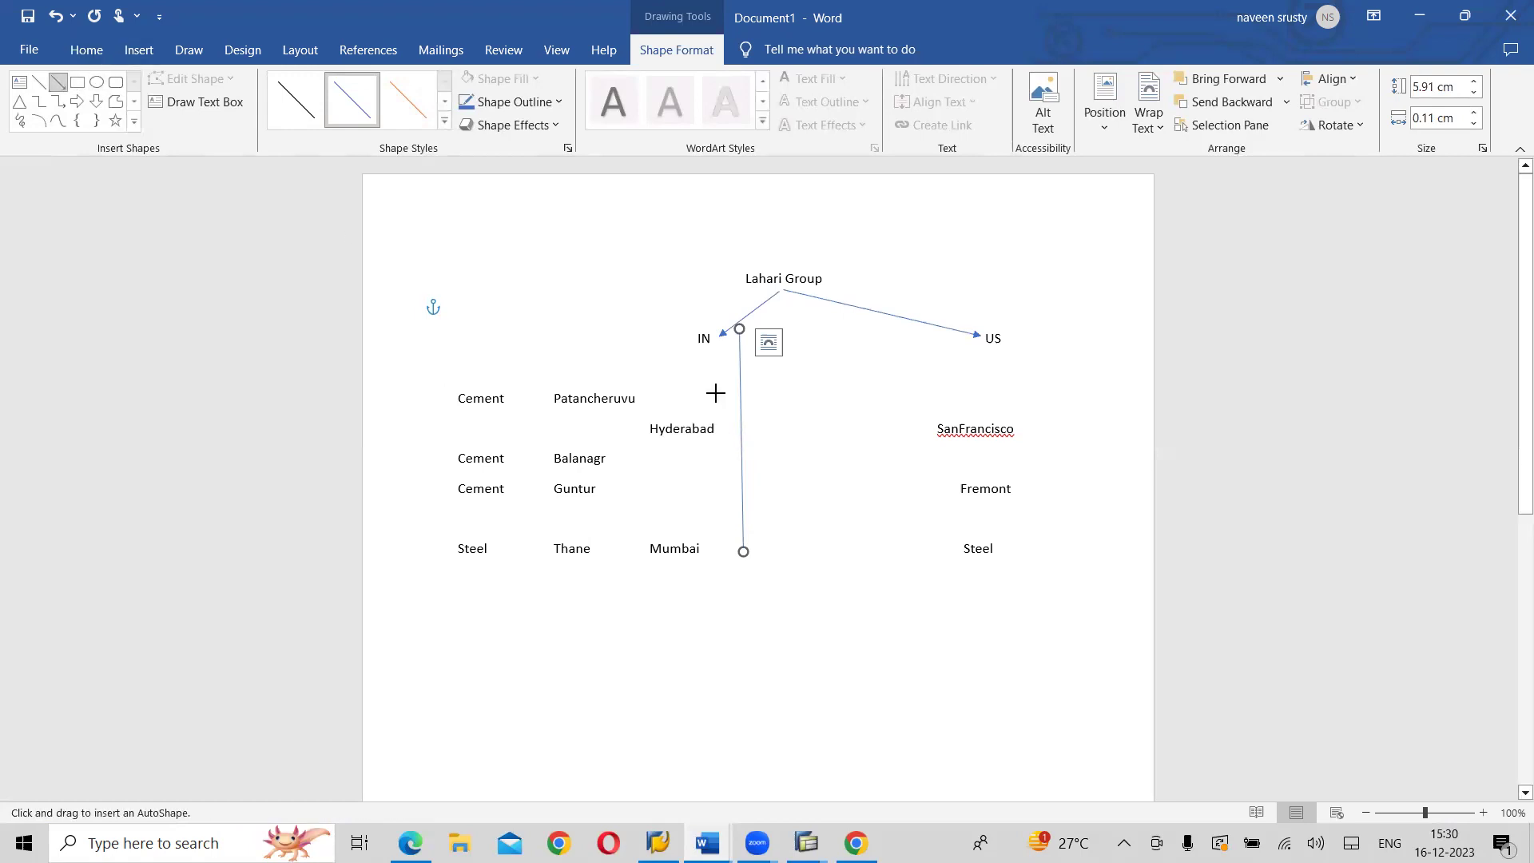
{"action": "left_click_drag", "start_coordinate": [738, 428], "coordinate": [719, 430]}
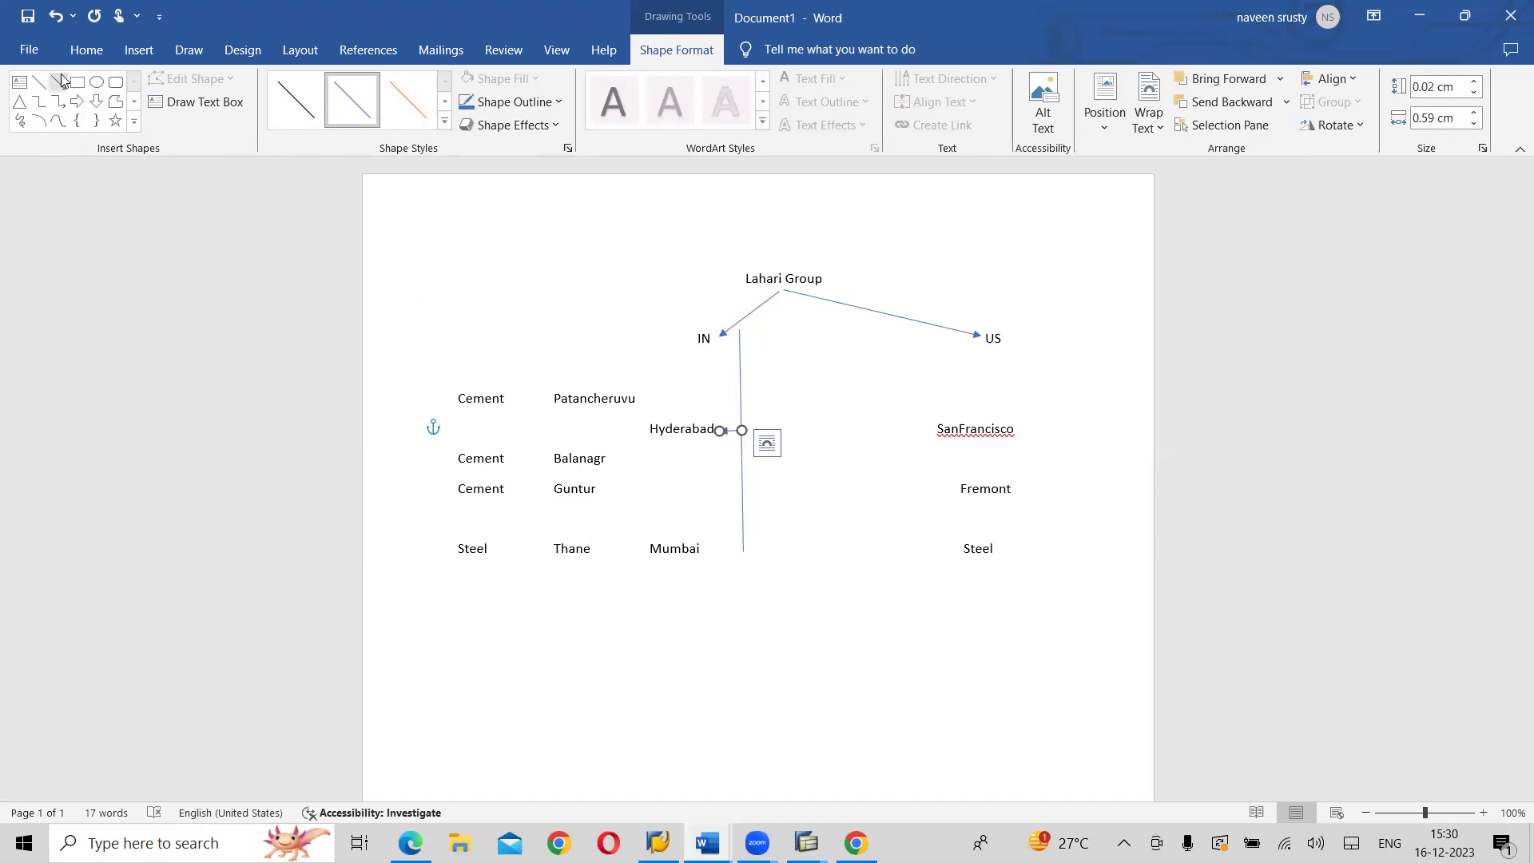
{"action": "left_click", "coordinate": [59, 81]}
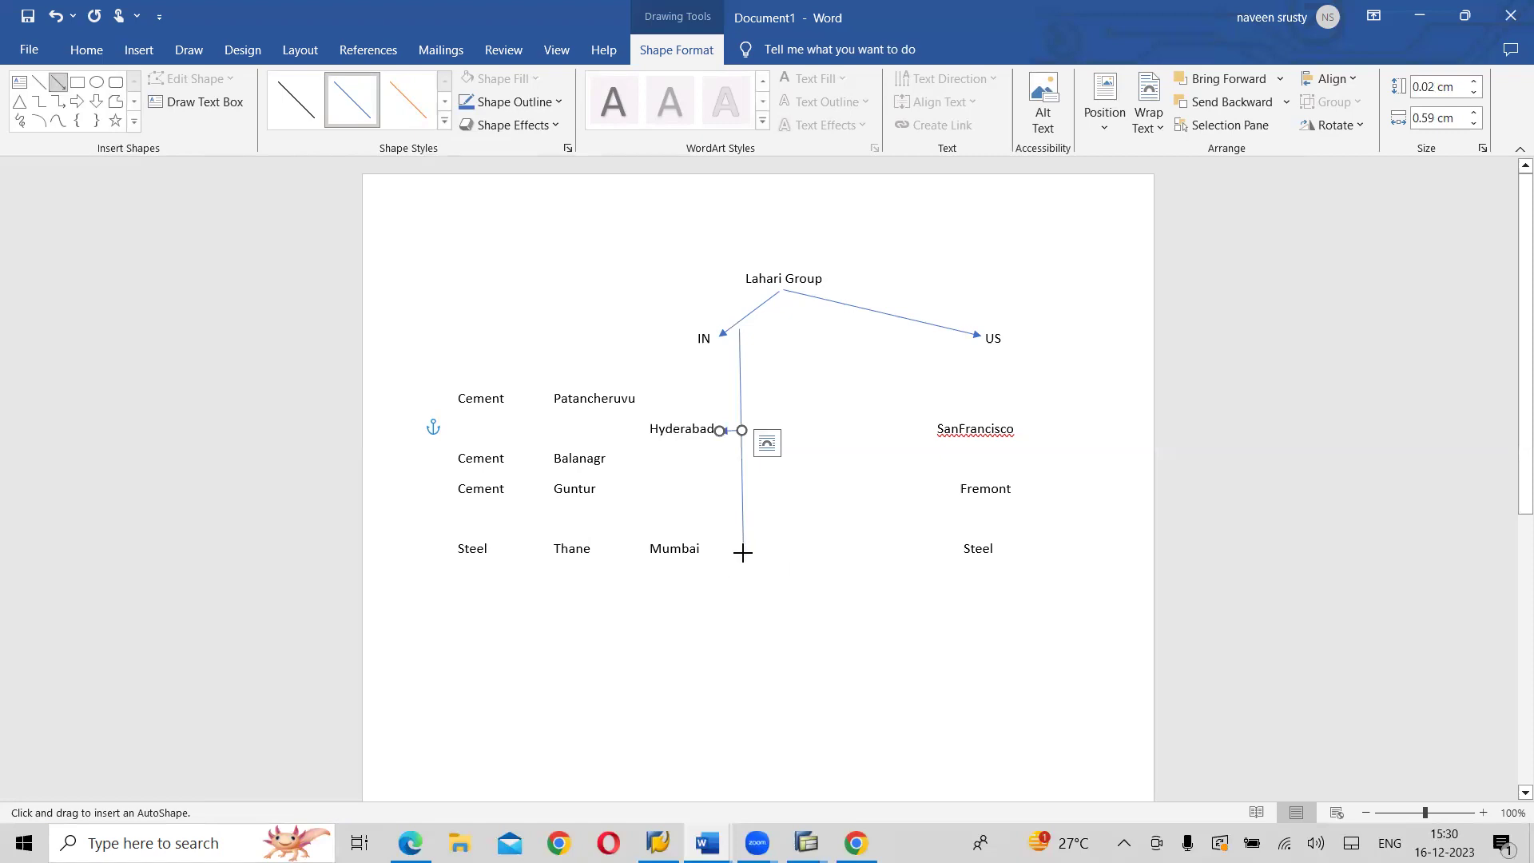
{"action": "left_click_drag", "start_coordinate": [742, 552], "coordinate": [710, 555]}
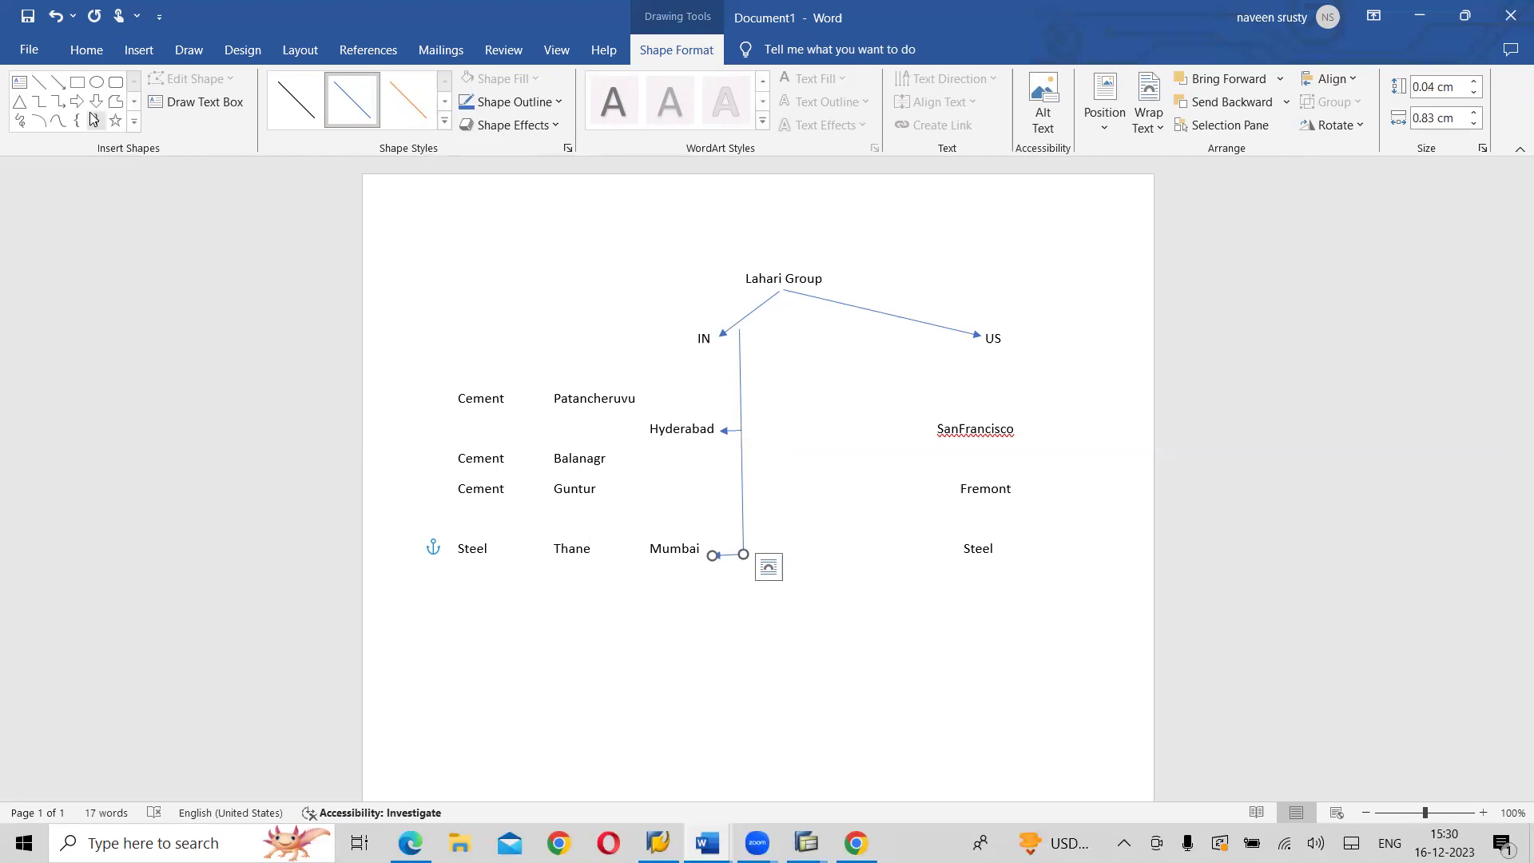
- Draw an arrow about 0.55 cm high by 0.61 cm wide from Hyderabad up to Patancheruvu
{"action": "left_click", "coordinate": [60, 83]}
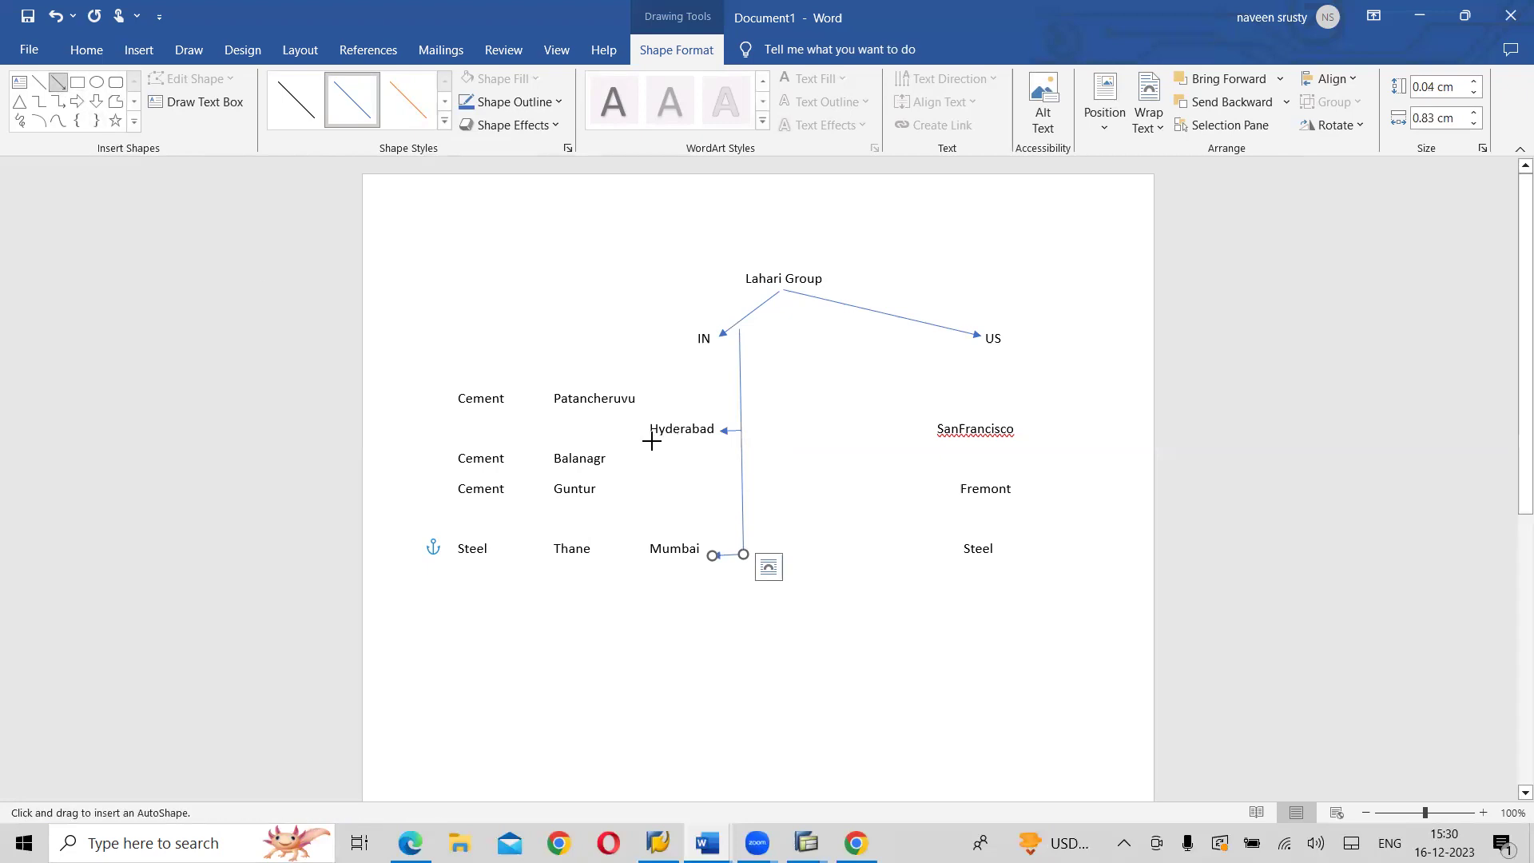
{"action": "left_click_drag", "start_coordinate": [648, 423], "coordinate": [628, 403]}
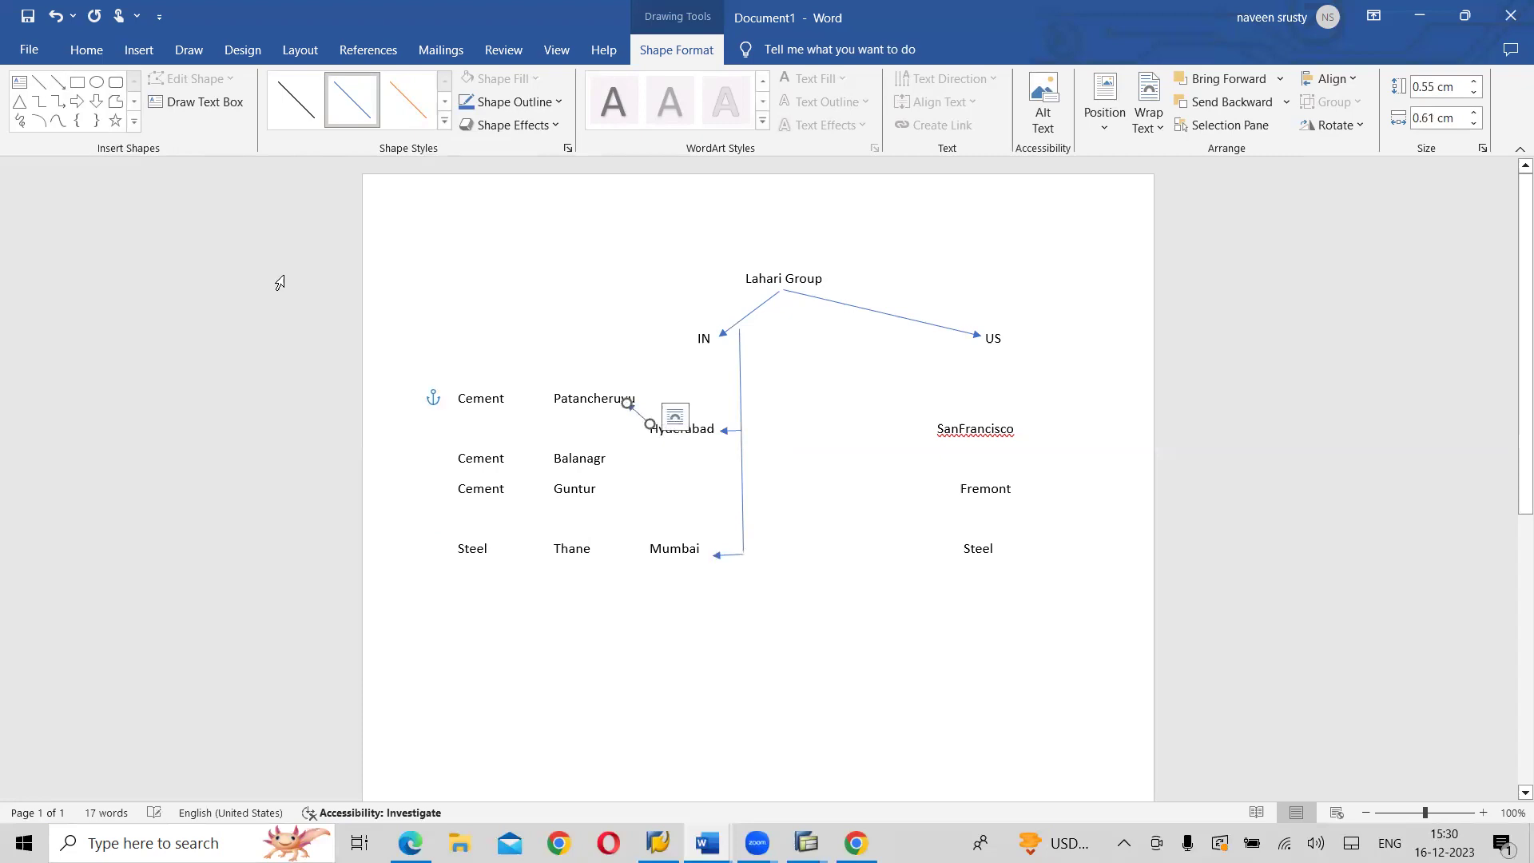
{"action": "left_click", "coordinate": [57, 102]}
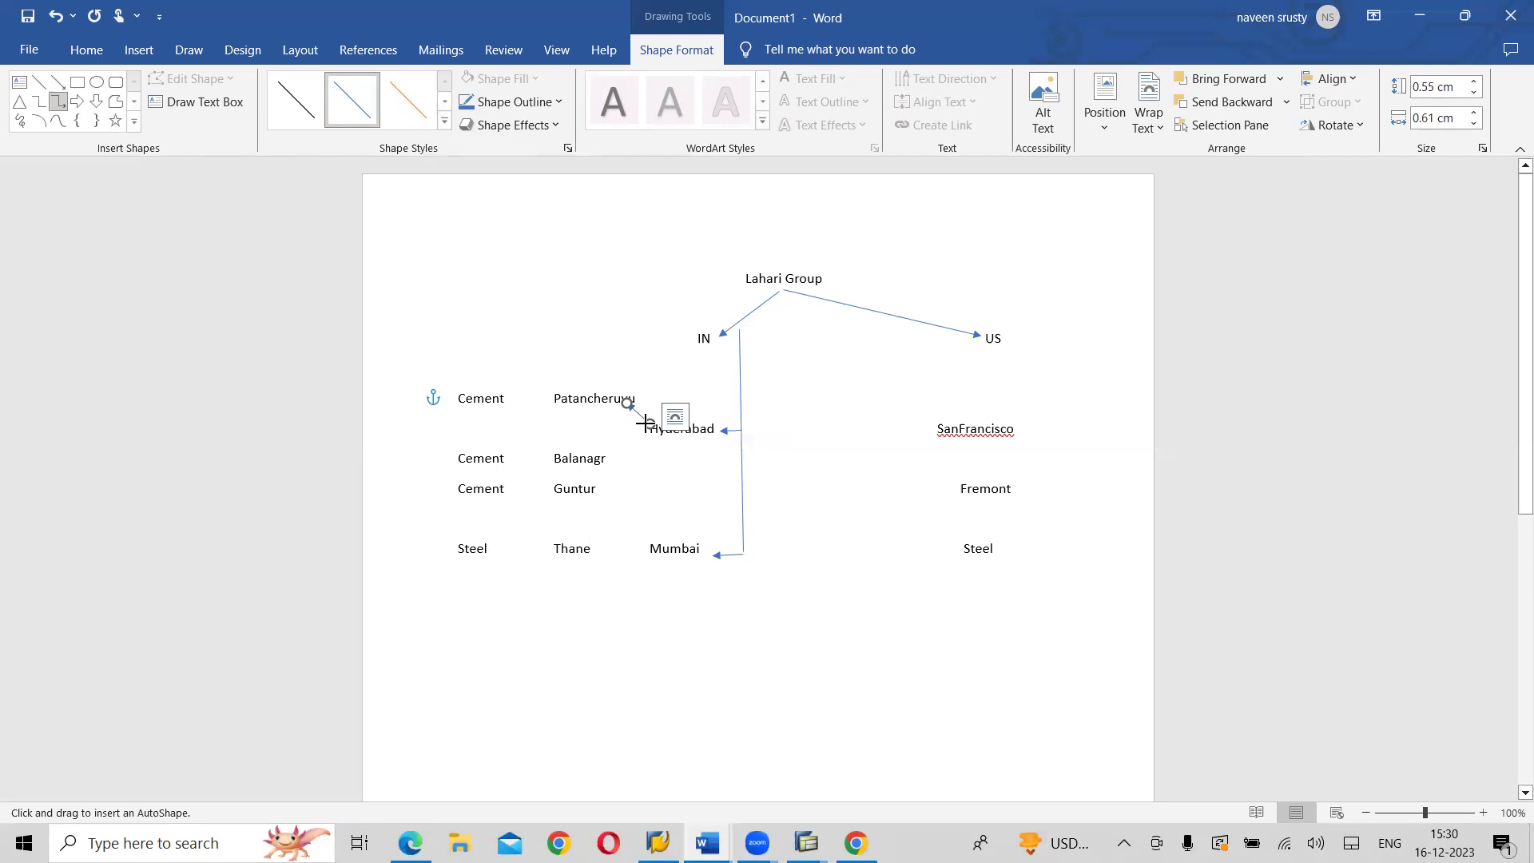
{"action": "left_click_drag", "start_coordinate": [635, 433], "coordinate": [600, 453]}
{"action": "key", "text": "ctrl+z"}
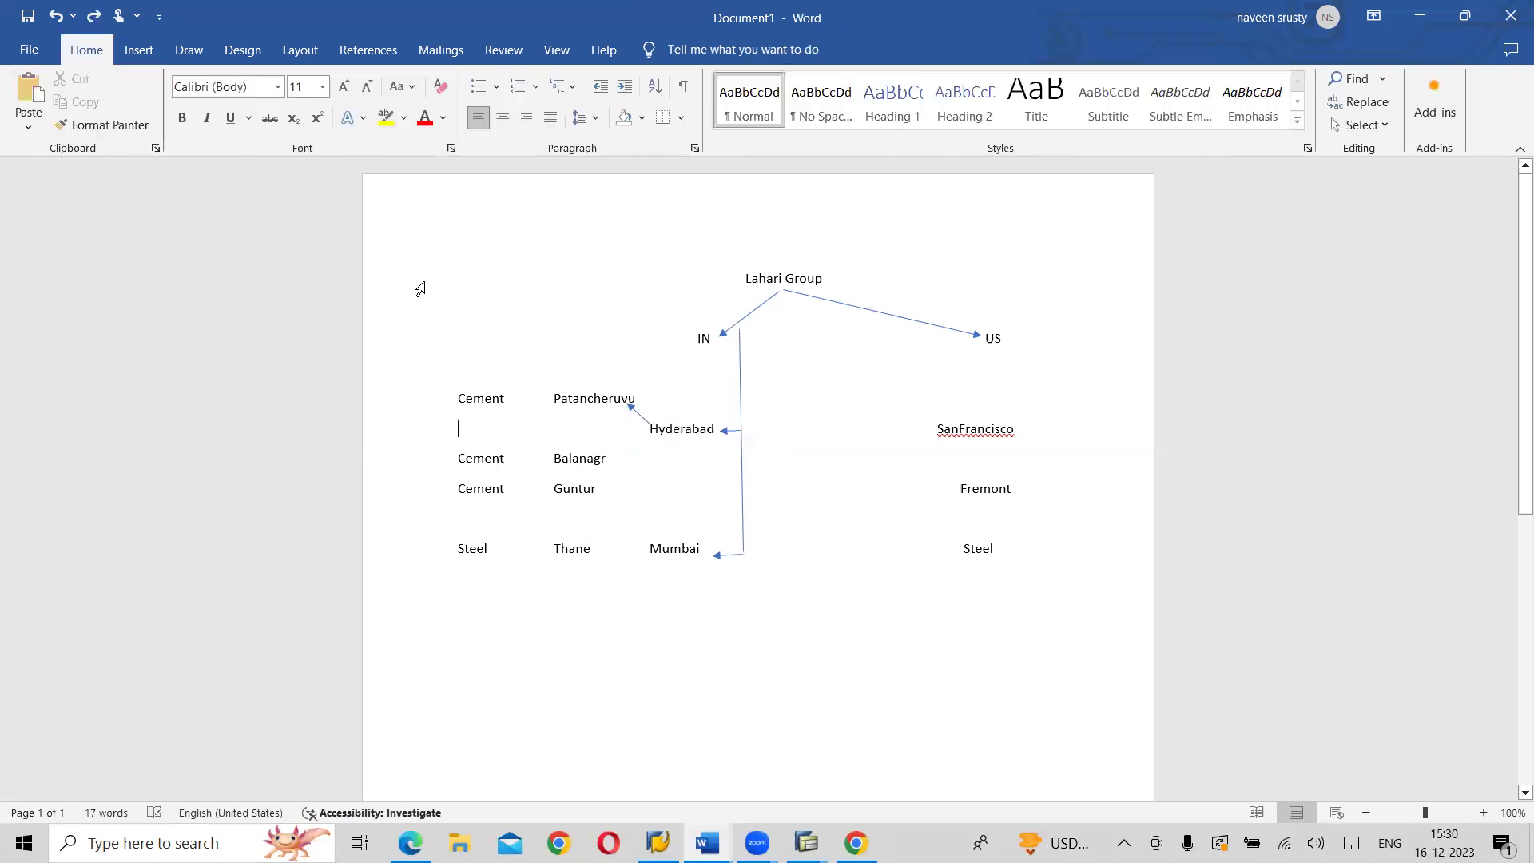
- Draw a straight arrow about 0.91 cm high by 1.19 cm wide from Hyderabad to Balanagr
{"action": "left_click", "coordinate": [139, 54]}
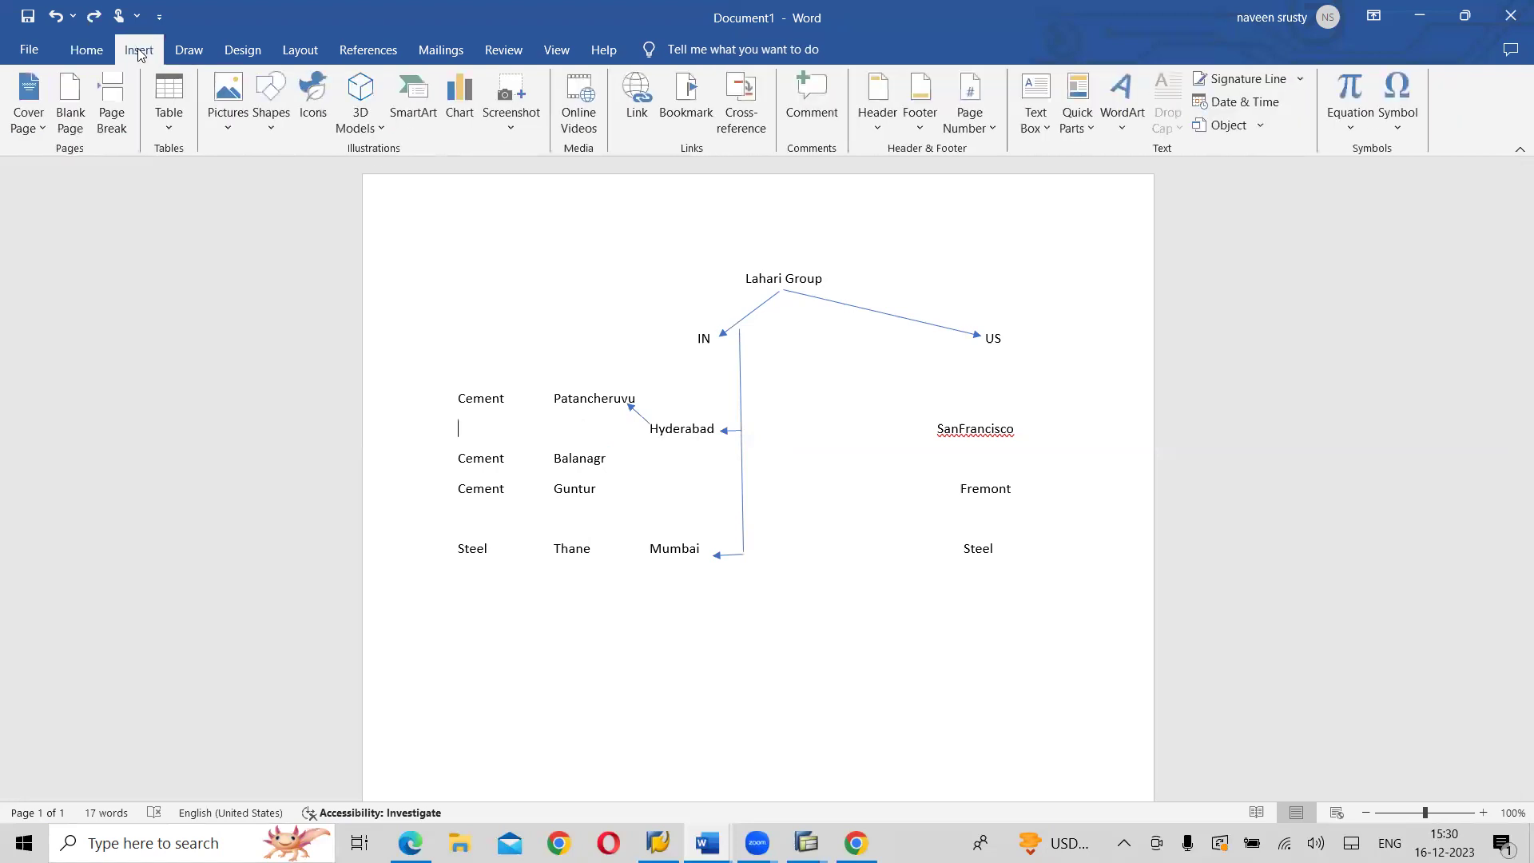
{"action": "left_click", "coordinate": [271, 134]}
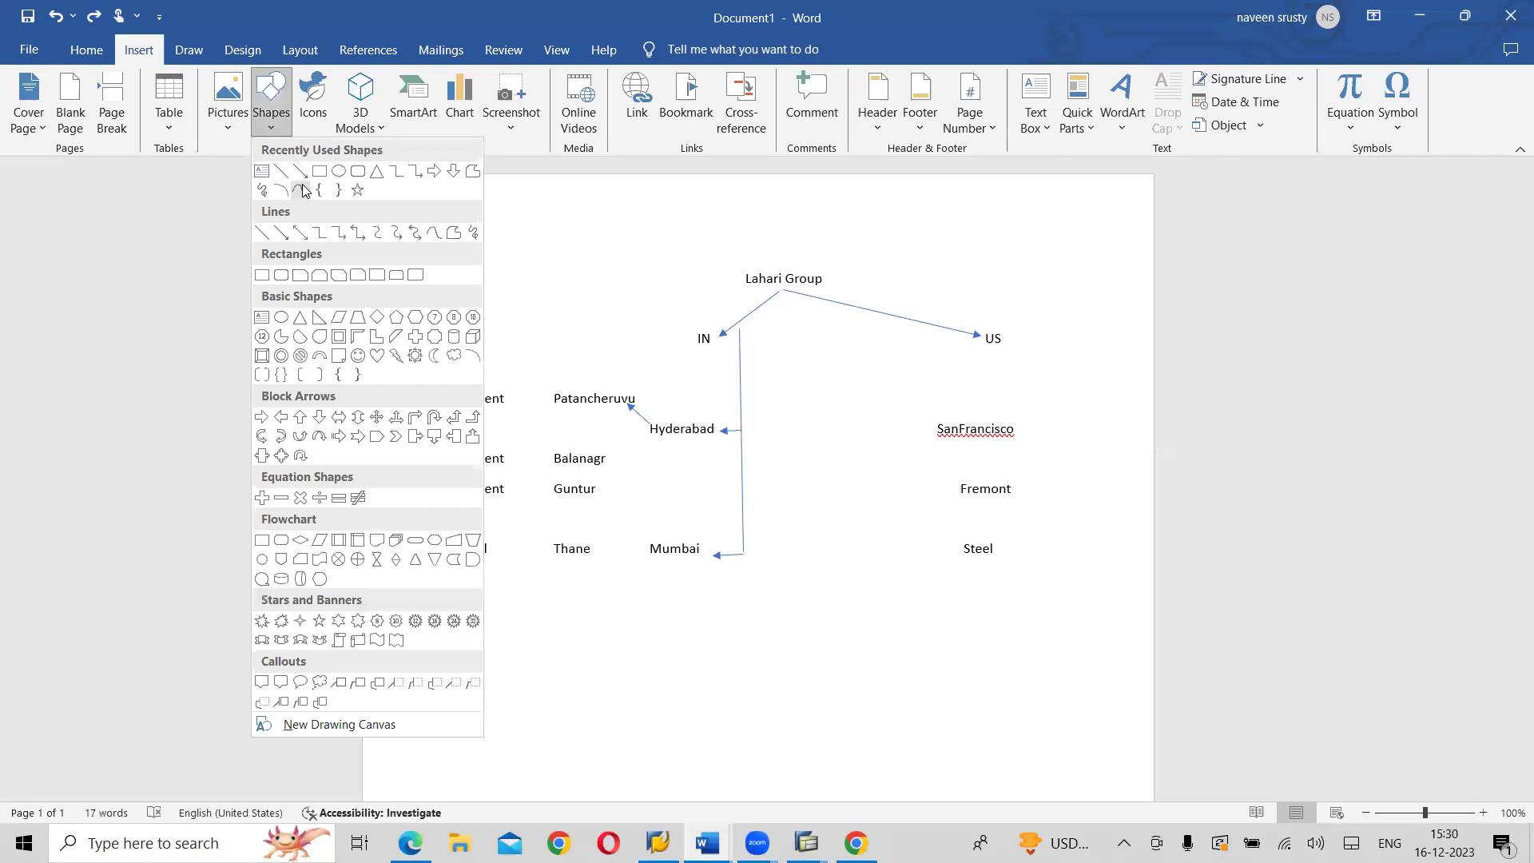
{"action": "left_click", "coordinate": [302, 181]}
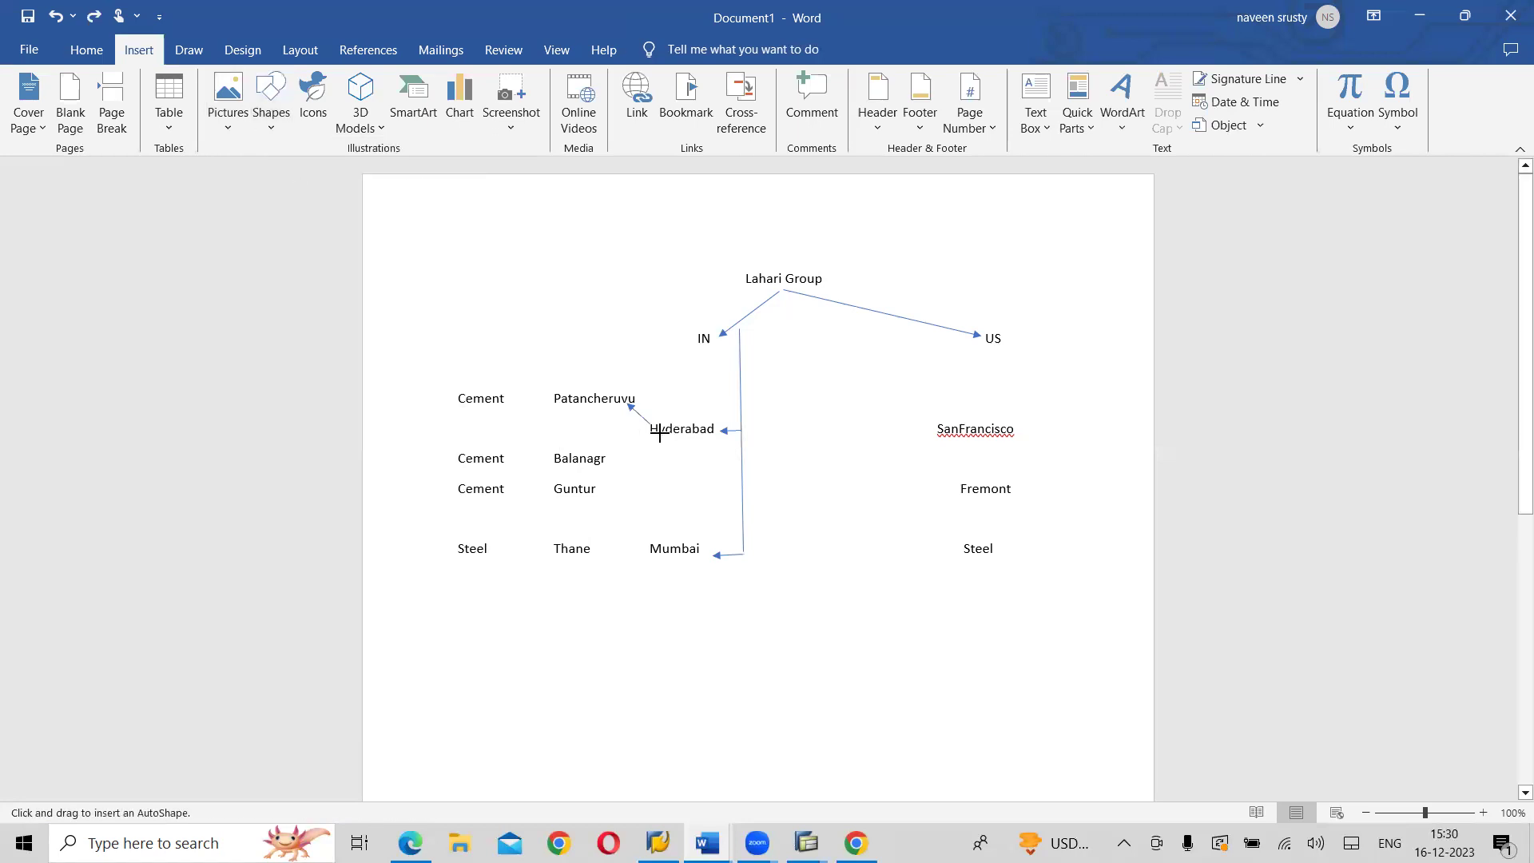
{"action": "left_click_drag", "start_coordinate": [647, 425], "coordinate": [603, 461]}
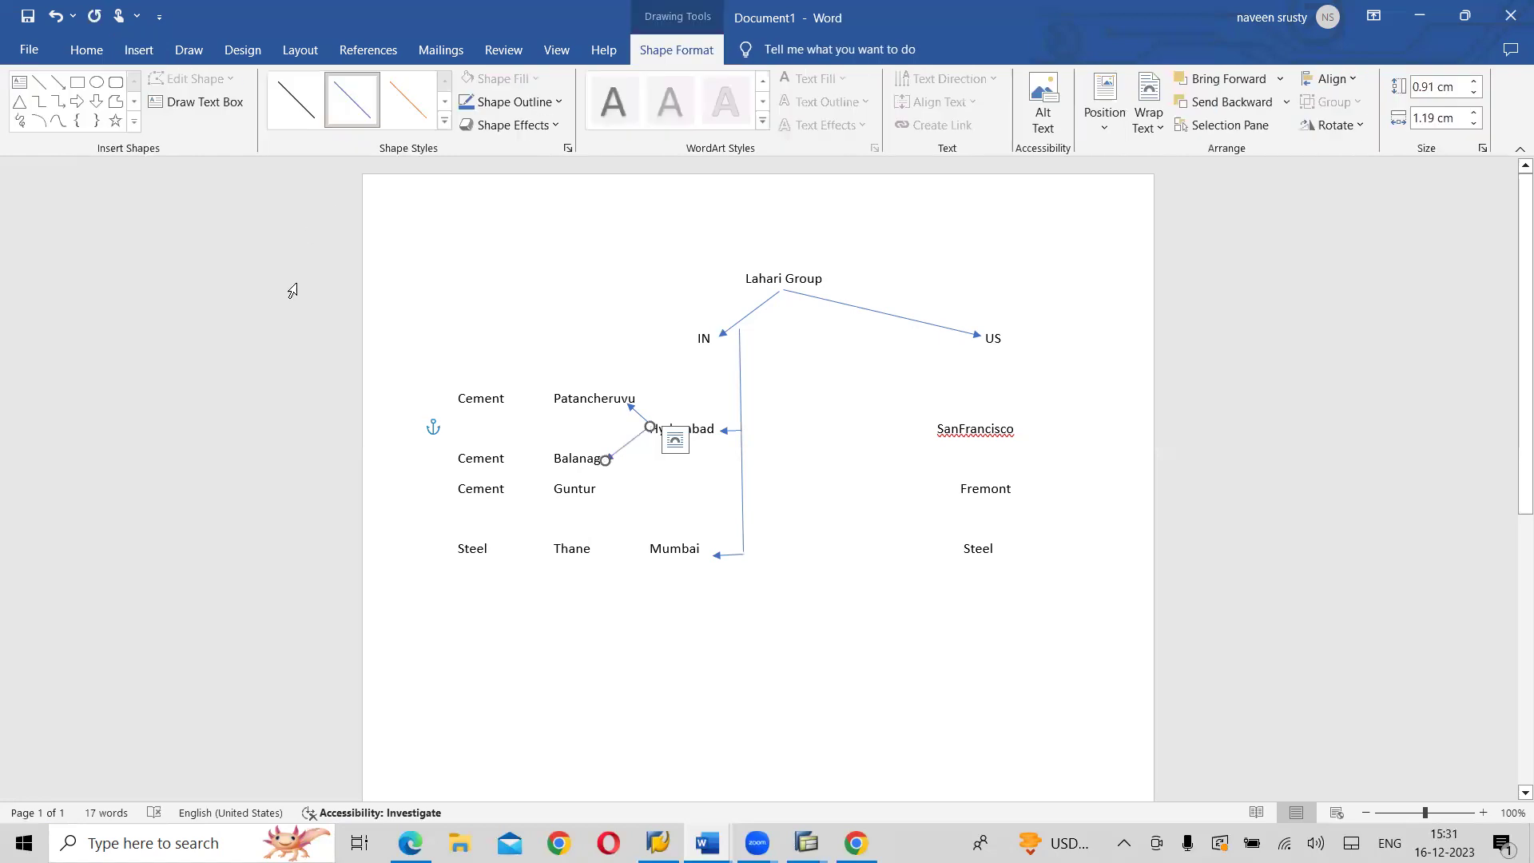
{"action": "left_click", "coordinate": [481, 262]}
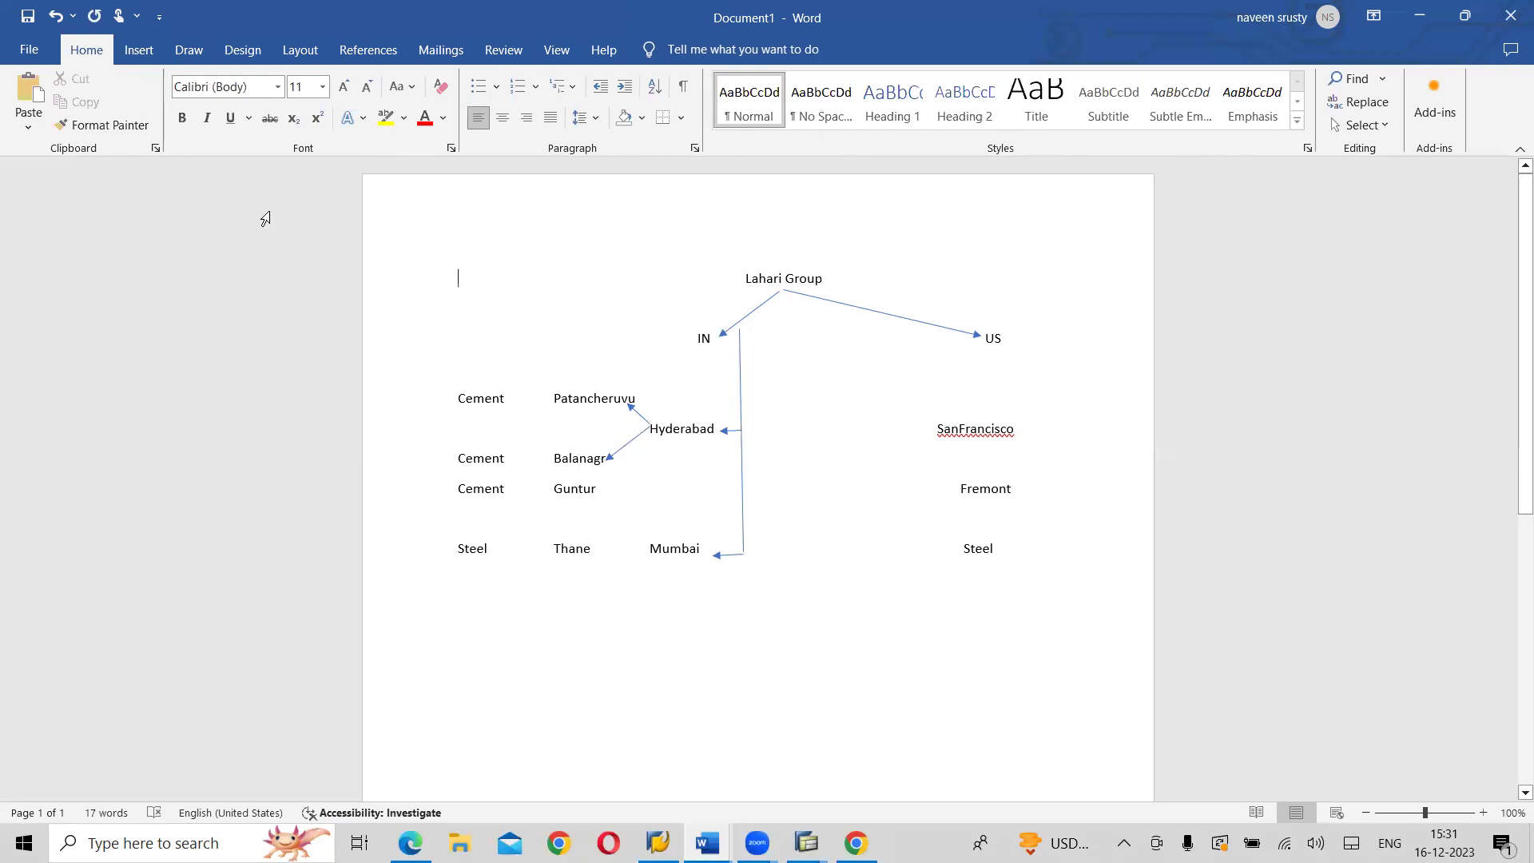
- Draw an arrow from Hyderabad to Guntur, about 1.72 by 1.16 cm, and one about 1.19 cm long from Mumbai to Thane
{"action": "left_click", "coordinate": [138, 49]}
{"action": "left_click", "coordinate": [271, 108]}
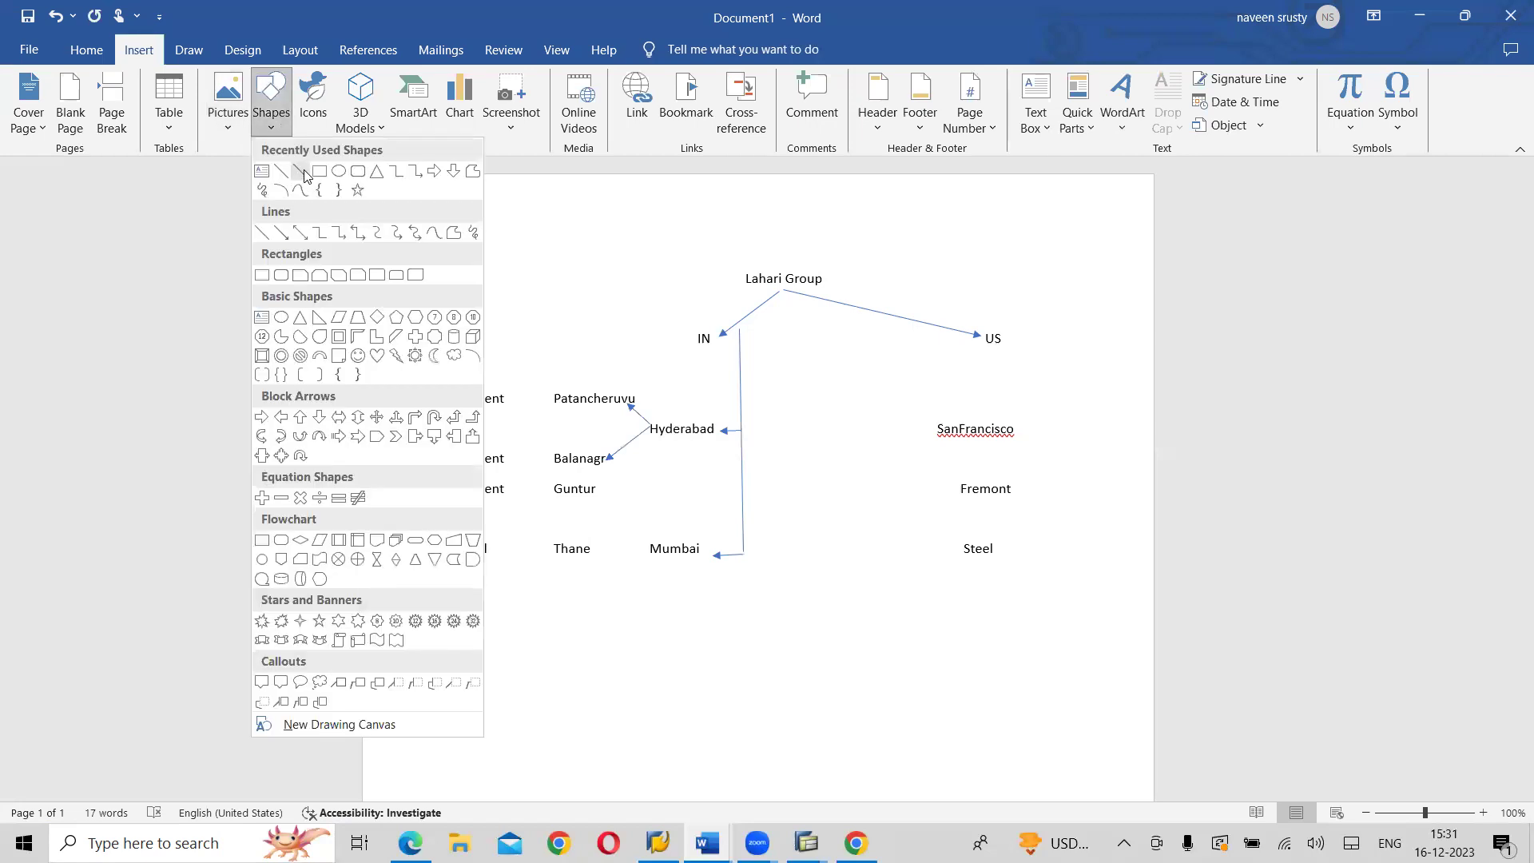
{"action": "left_click", "coordinate": [301, 171]}
{"action": "left_click_drag", "start_coordinate": [650, 431], "coordinate": [609, 490]}
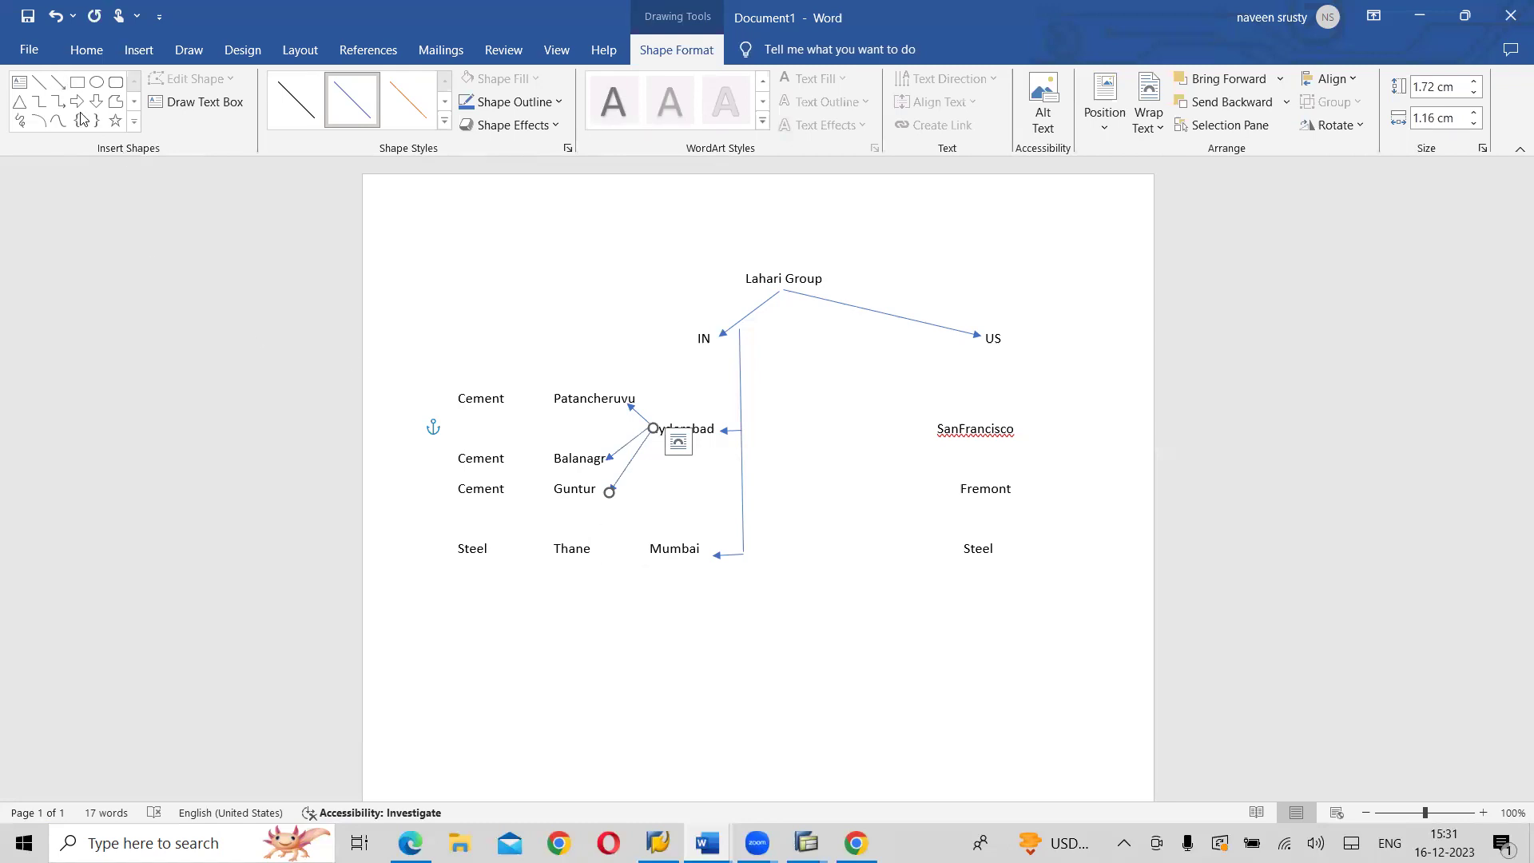
{"action": "left_click", "coordinate": [58, 82]}
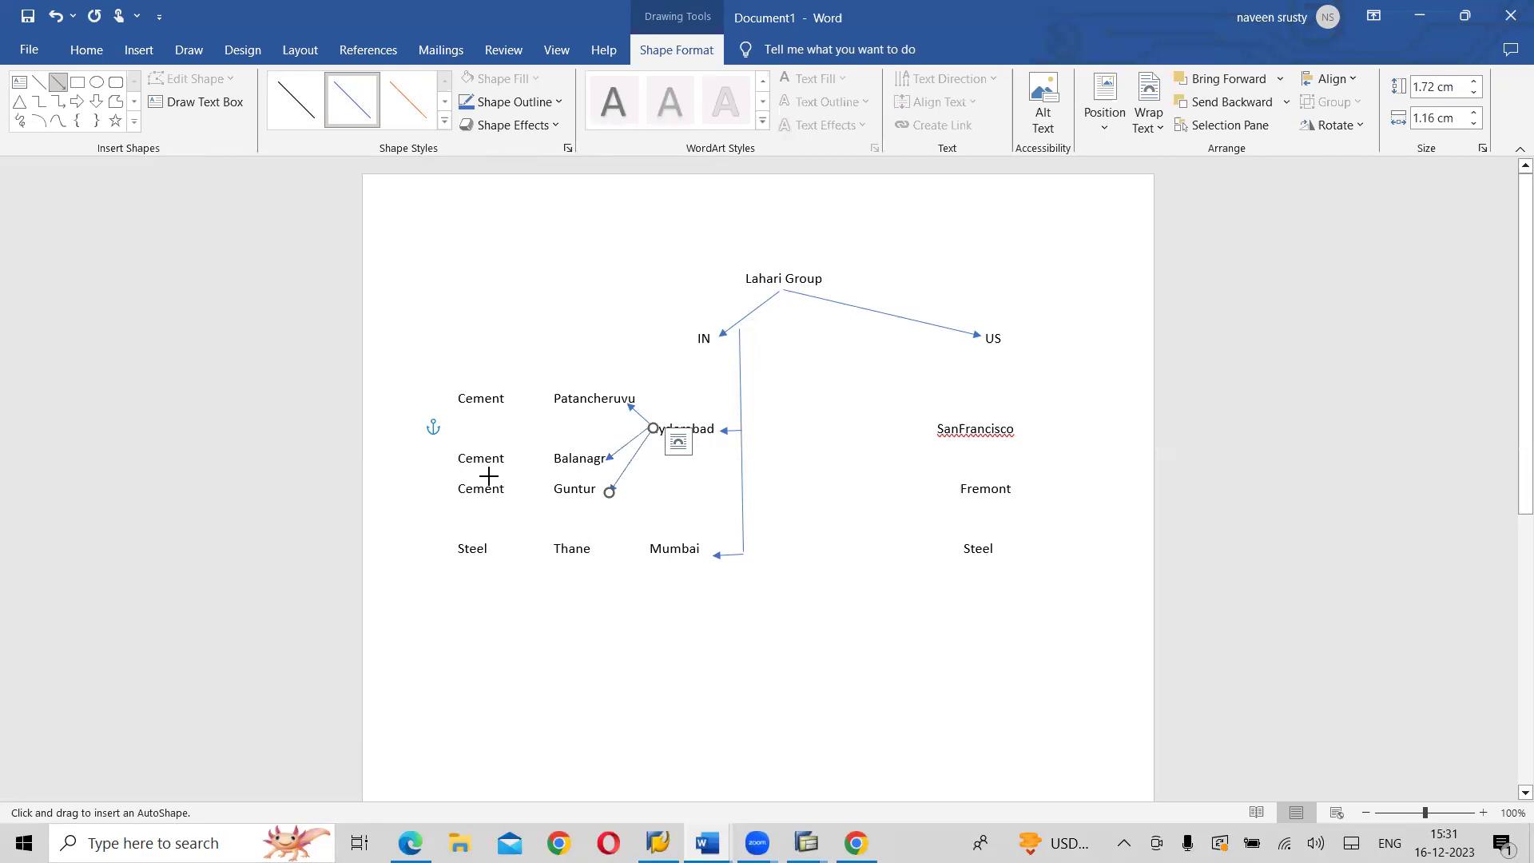
{"action": "left_click_drag", "start_coordinate": [642, 549], "coordinate": [599, 551]}
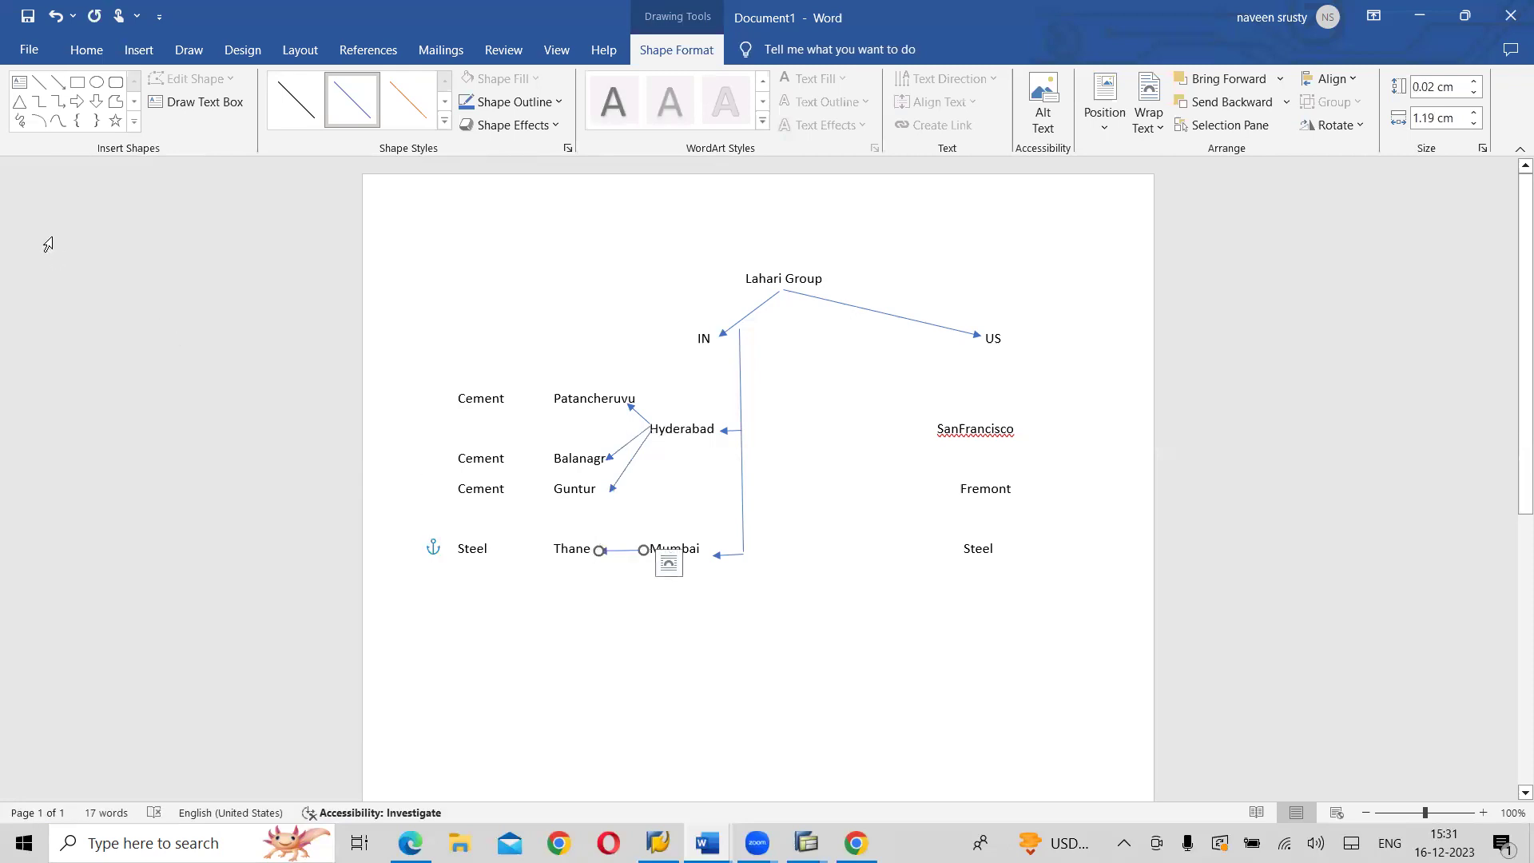
- Draw a horizontal arrow about 1.48 cm long from Thane to Steel
{"action": "left_click", "coordinate": [59, 100]}
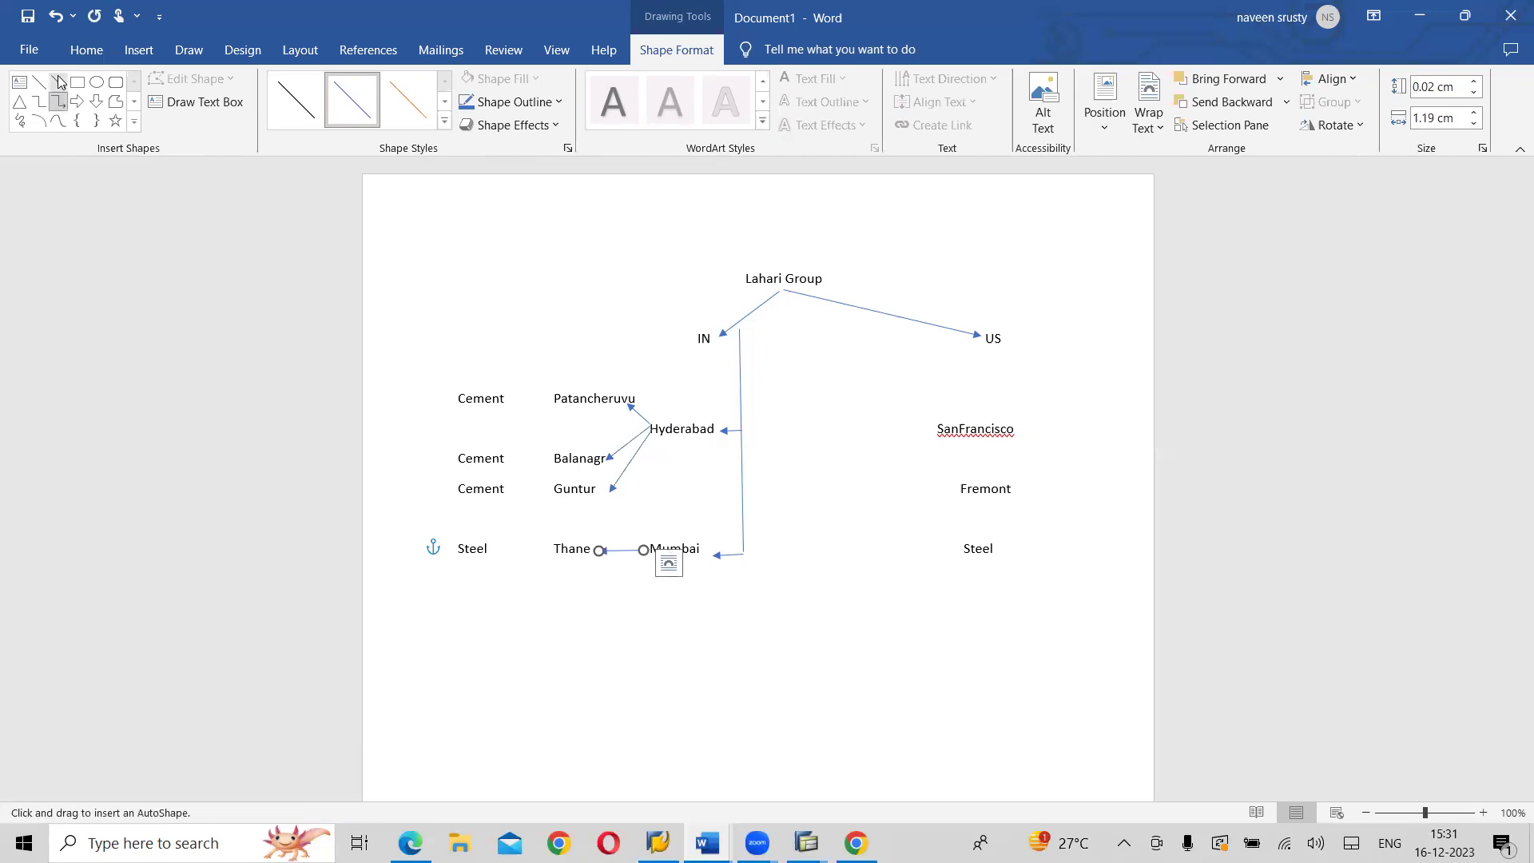
{"action": "left_click", "coordinate": [59, 81]}
{"action": "key", "text": "Escape"}
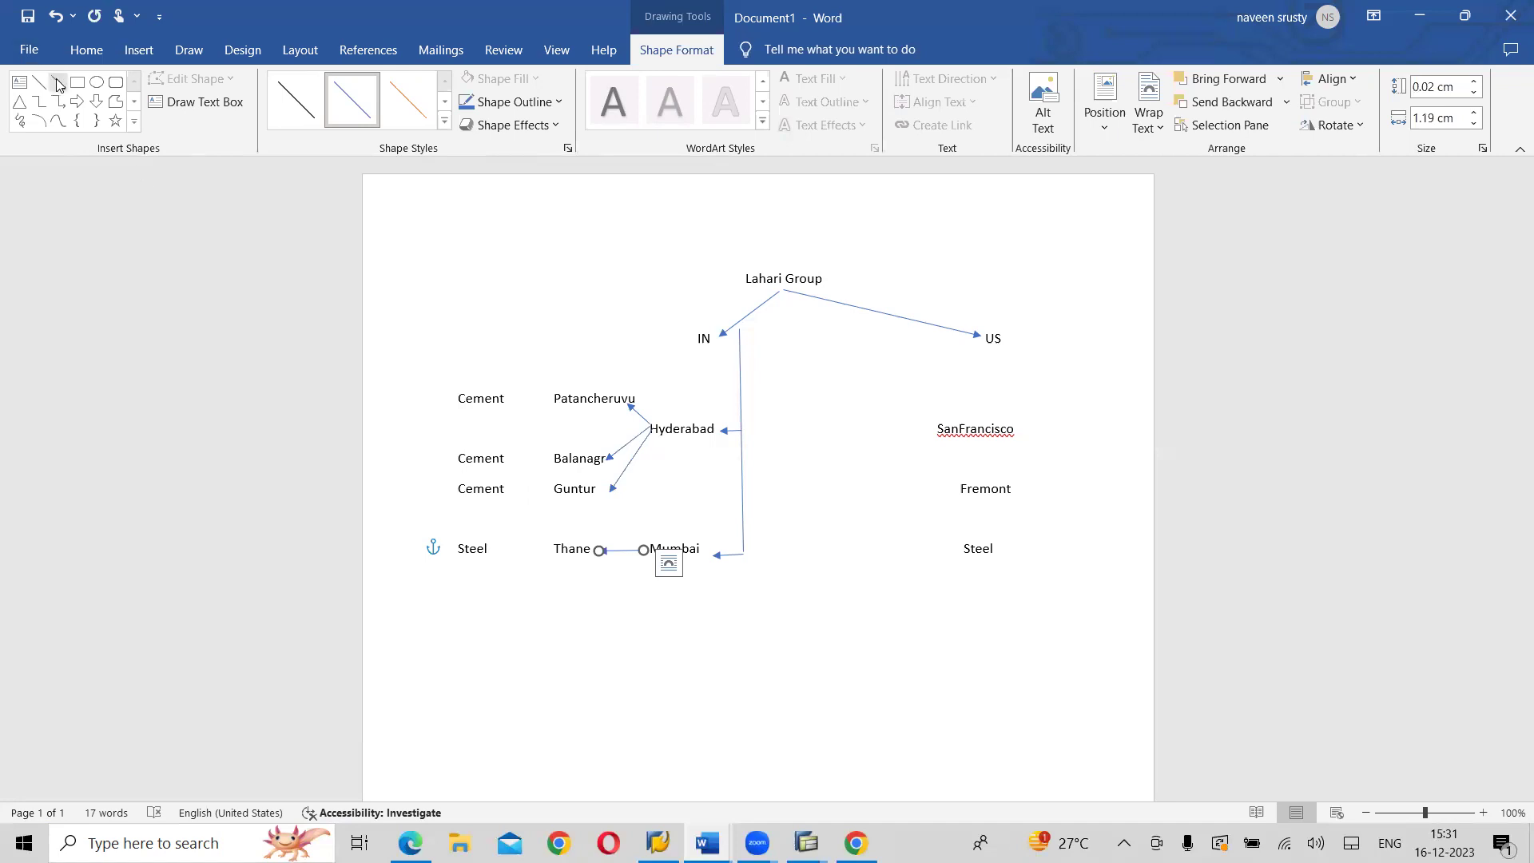
{"action": "left_click", "coordinate": [59, 81]}
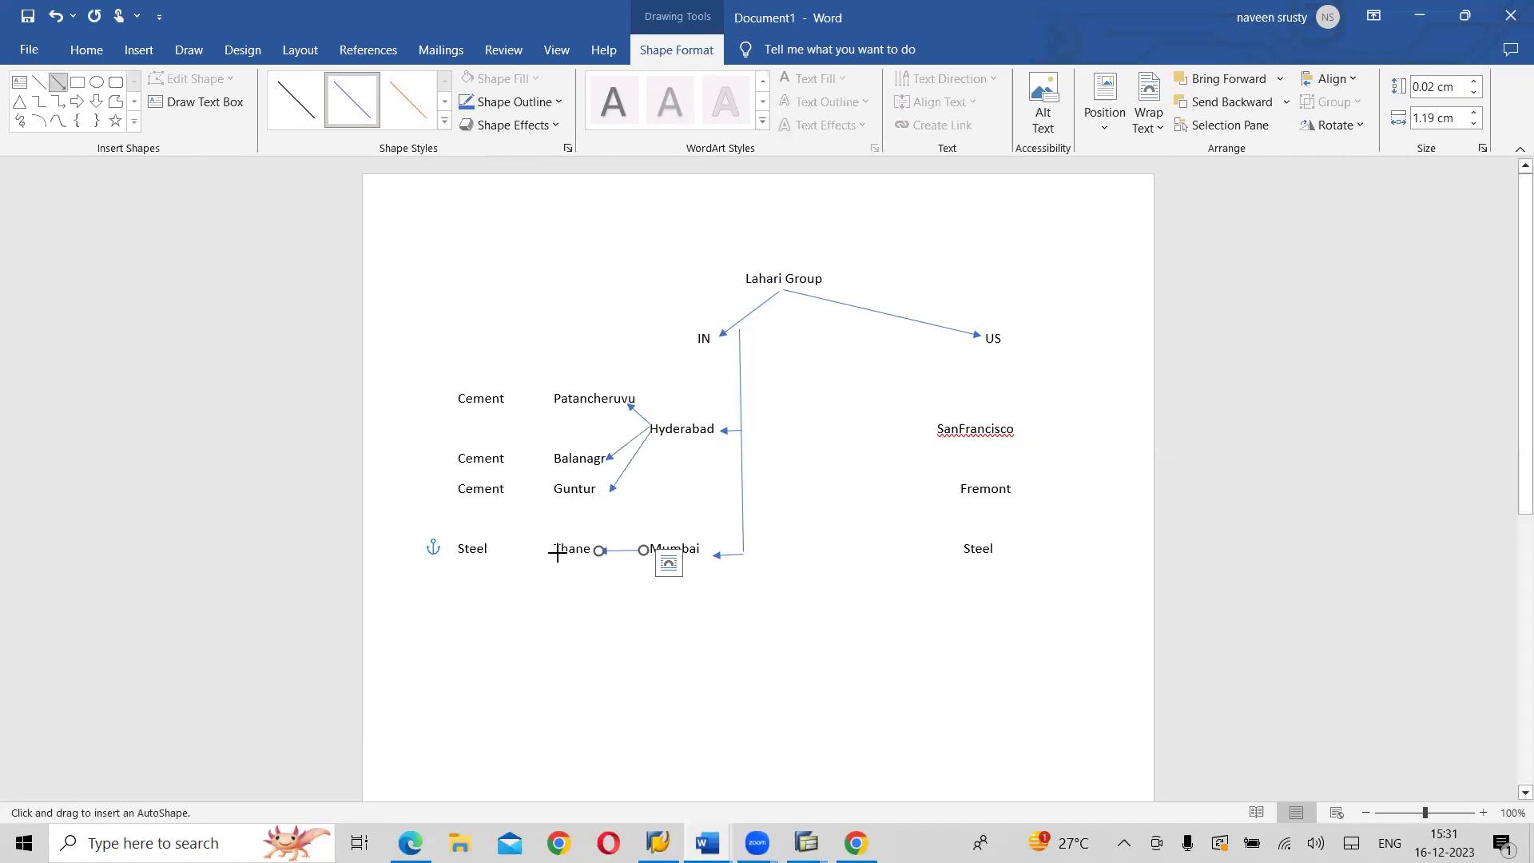
{"action": "left_click_drag", "start_coordinate": [554, 551], "coordinate": [497, 550]}
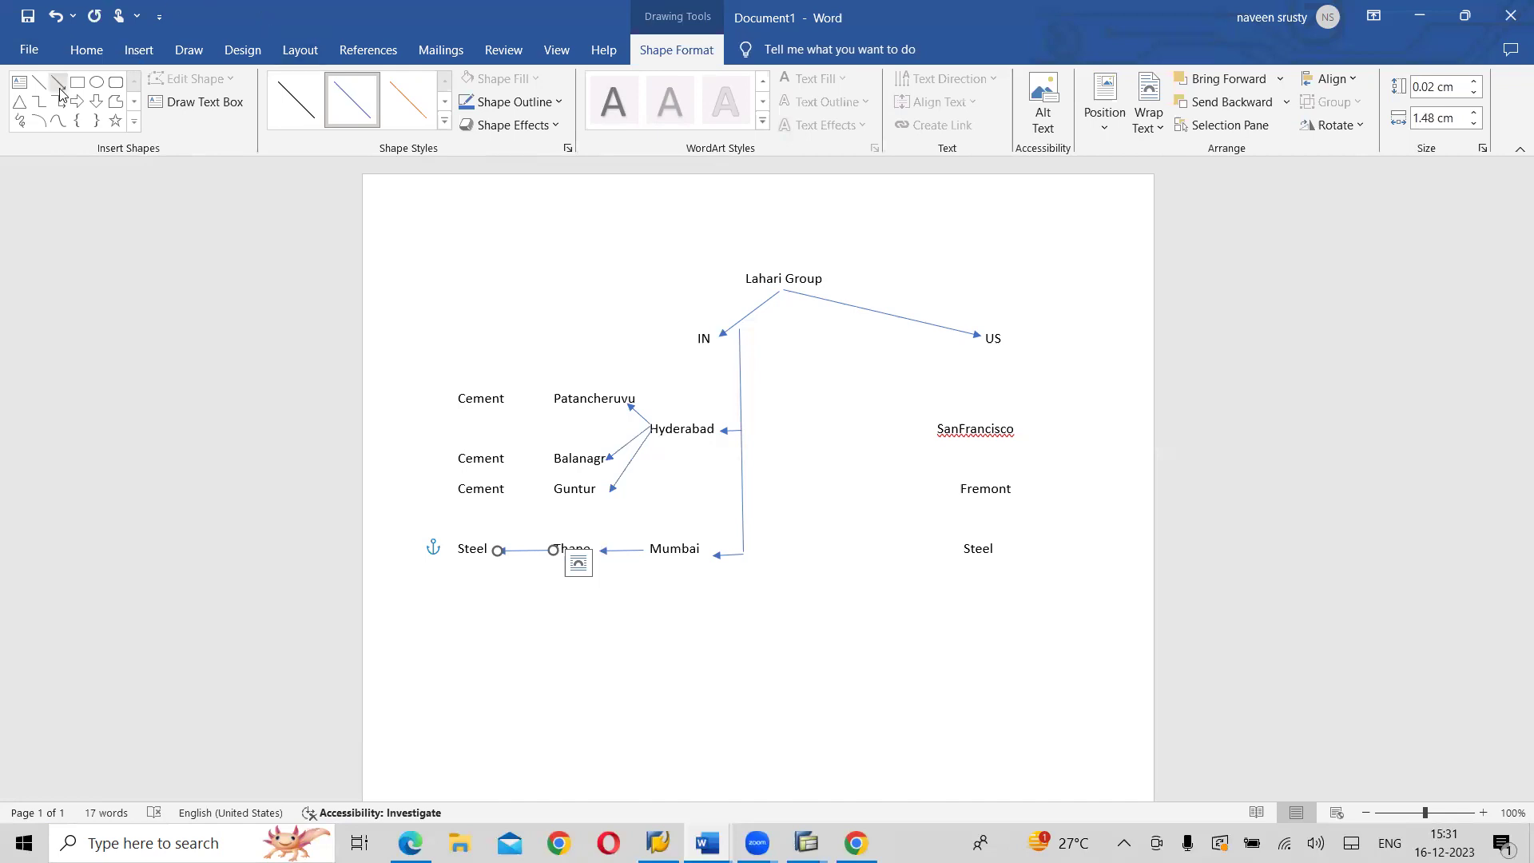
- Draw arrows from each Cement entry to Patancheruvu, Balanagr and Guntur, about 1.23, 1.21 and 1.08 cm long
{"action": "left_click", "coordinate": [59, 86]}
{"action": "left_click_drag", "start_coordinate": [508, 397], "coordinate": [556, 398]}
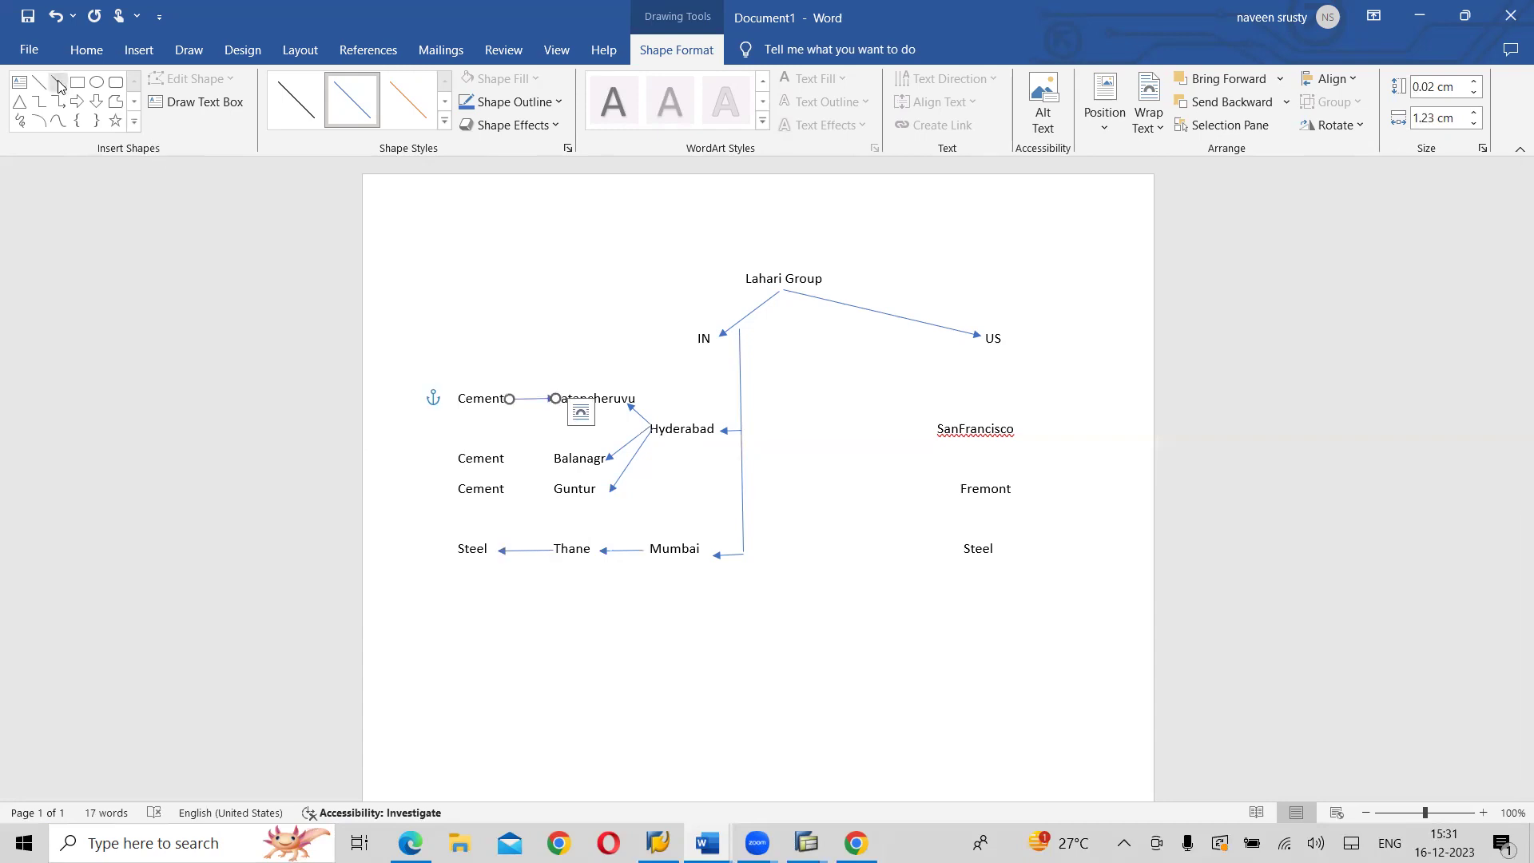
{"action": "left_click", "coordinate": [59, 86]}
{"action": "left_click_drag", "start_coordinate": [510, 458], "coordinate": [556, 457]}
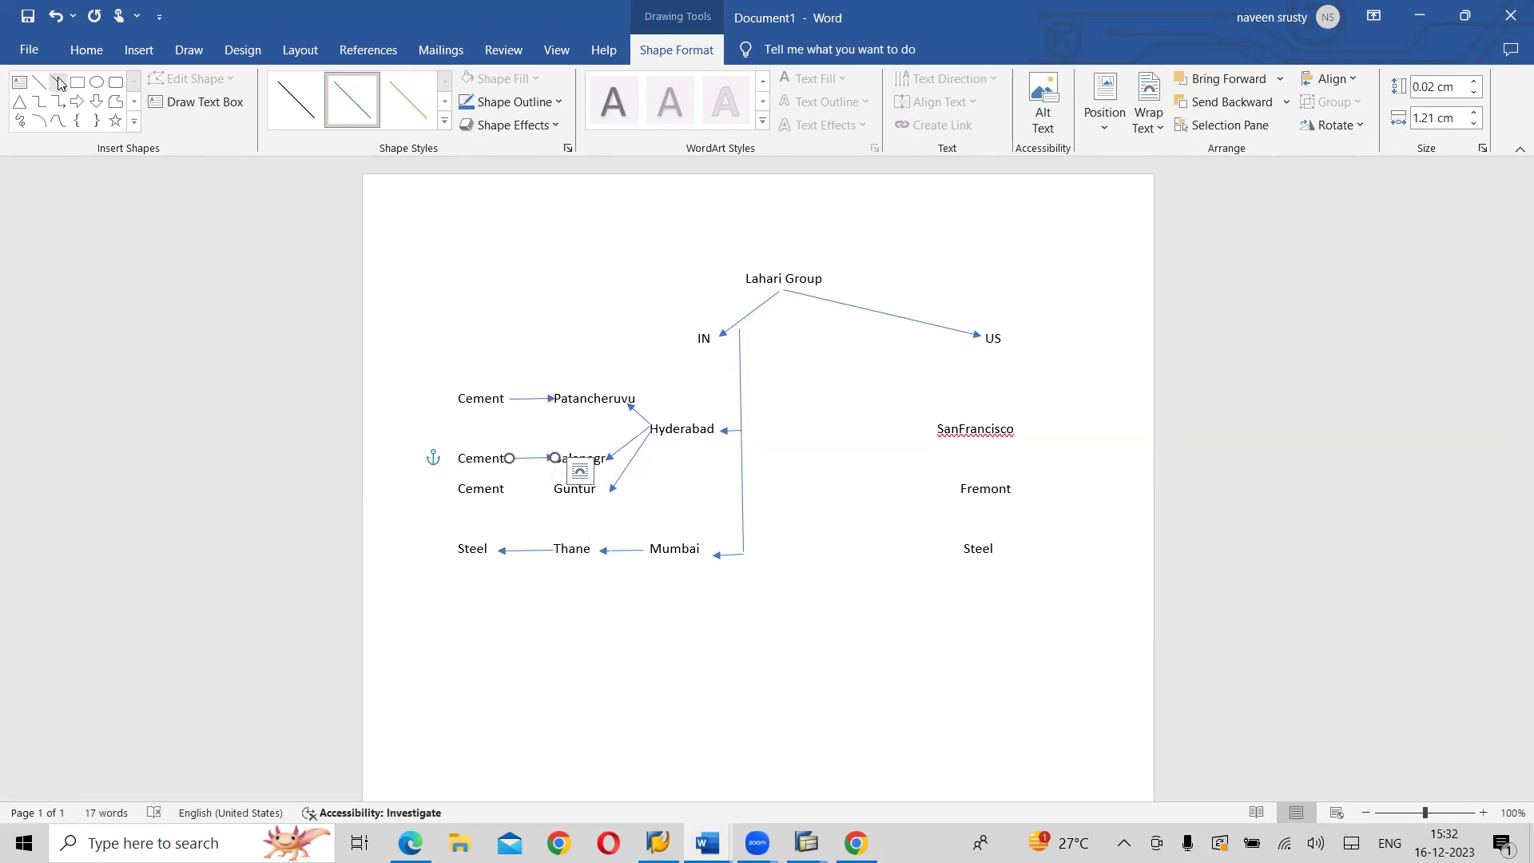
{"action": "left_click", "coordinate": [60, 84]}
{"action": "left_click_drag", "start_coordinate": [513, 487], "coordinate": [552, 488]}
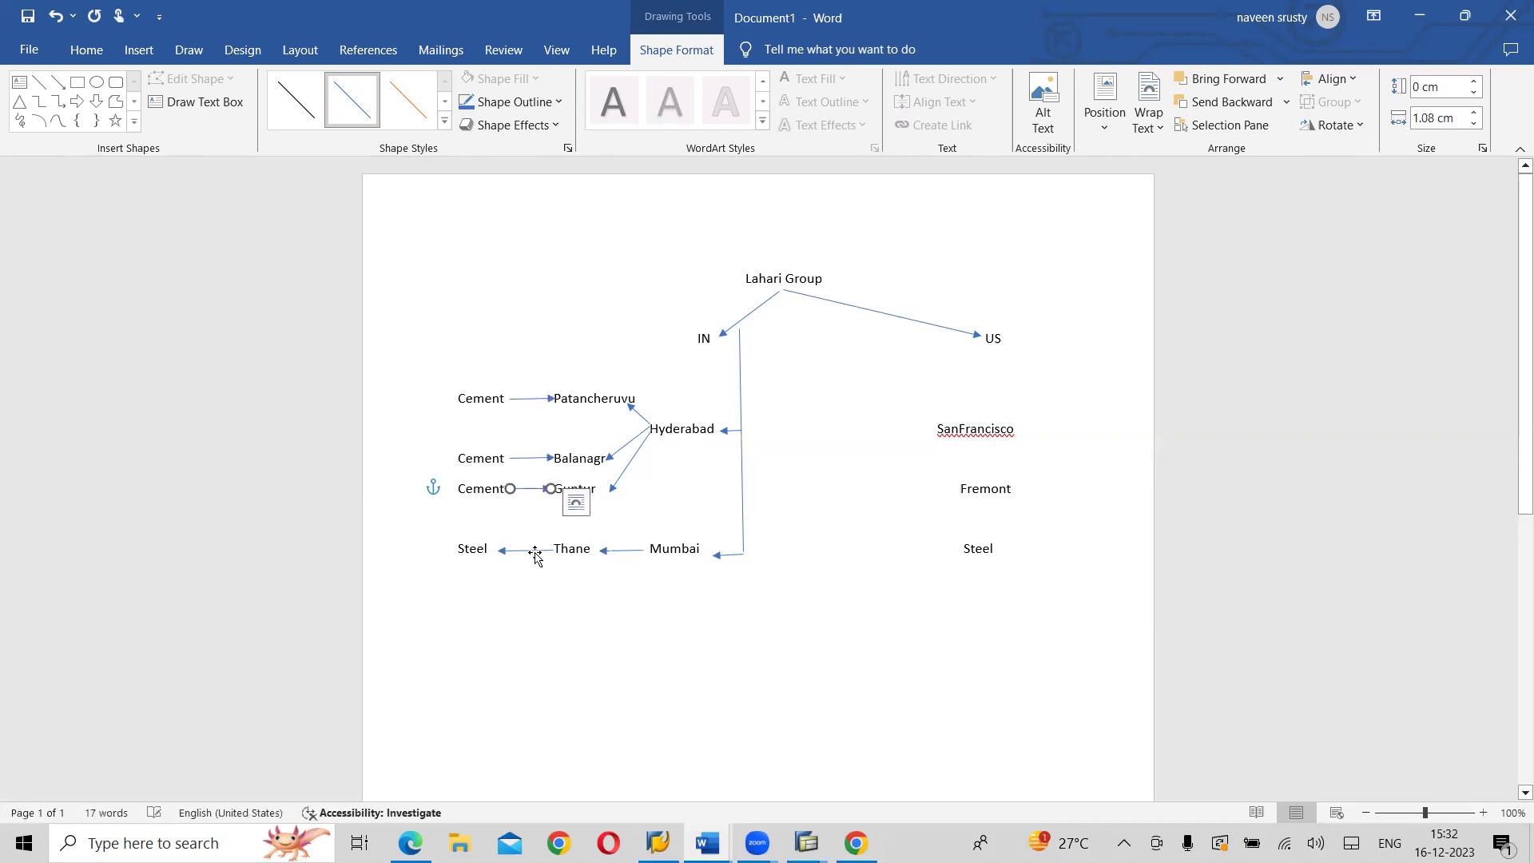
- Replace the arrow between Thane and Steel with one about 1.67 cm long pointing from Steel to Thane
{"action": "left_click", "coordinate": [536, 551]}
{"action": "key", "text": "Delete"}
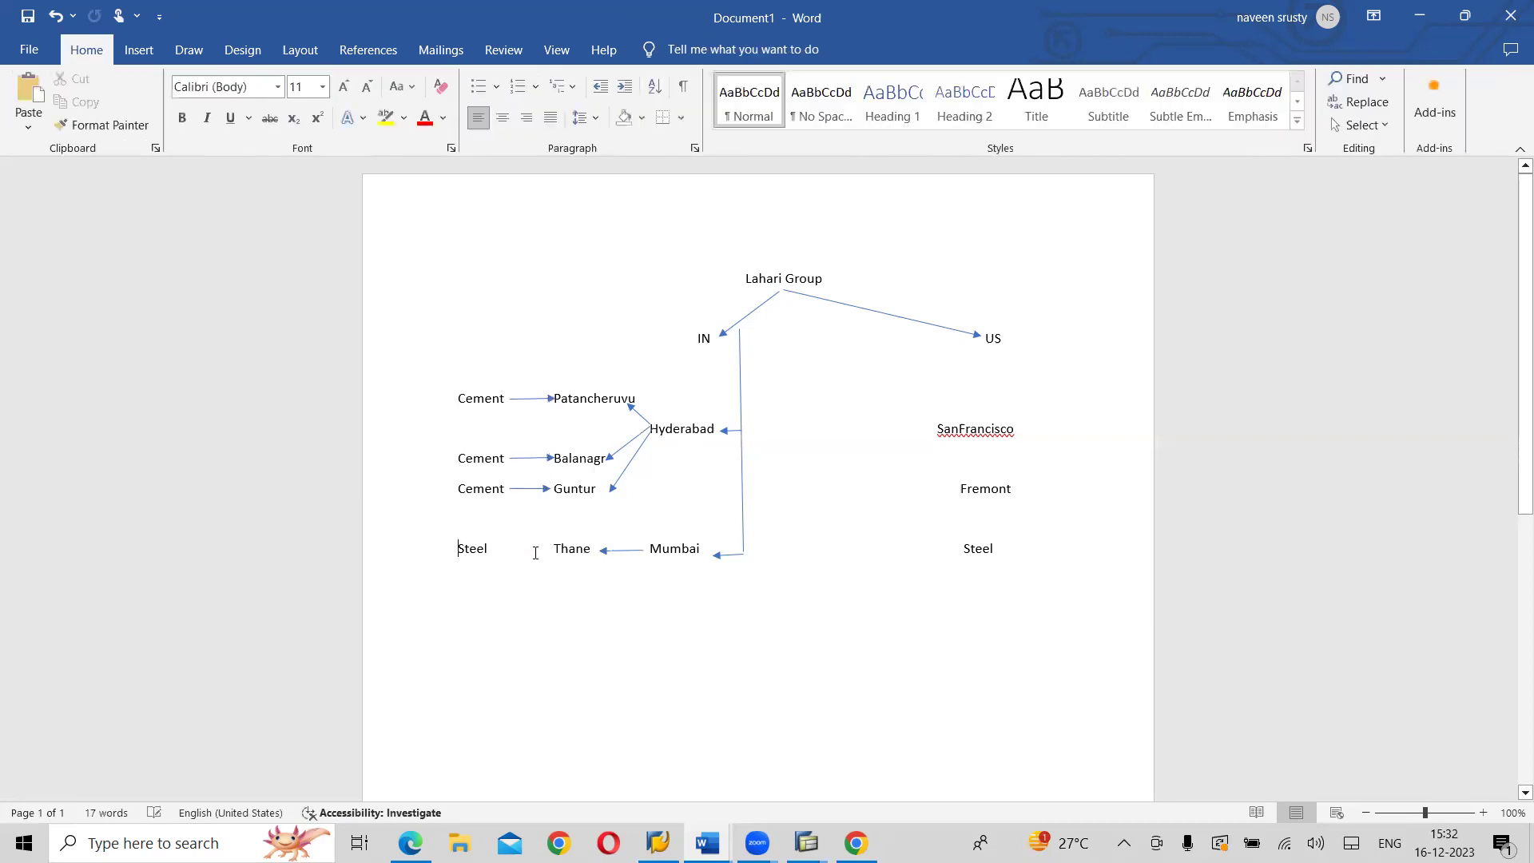
{"action": "left_click", "coordinate": [152, 53]}
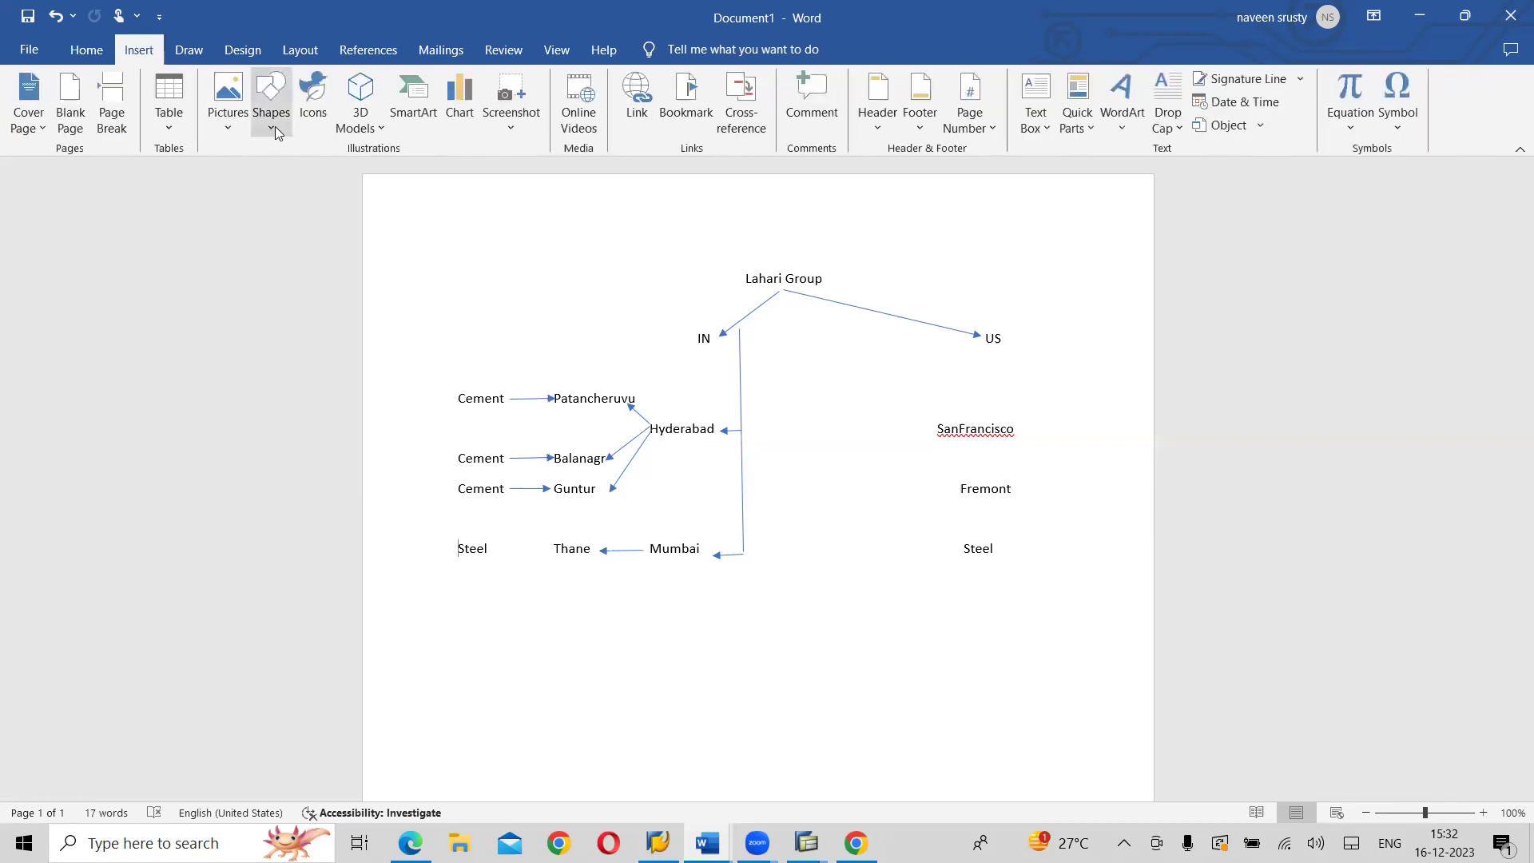
{"action": "left_click", "coordinate": [276, 132]}
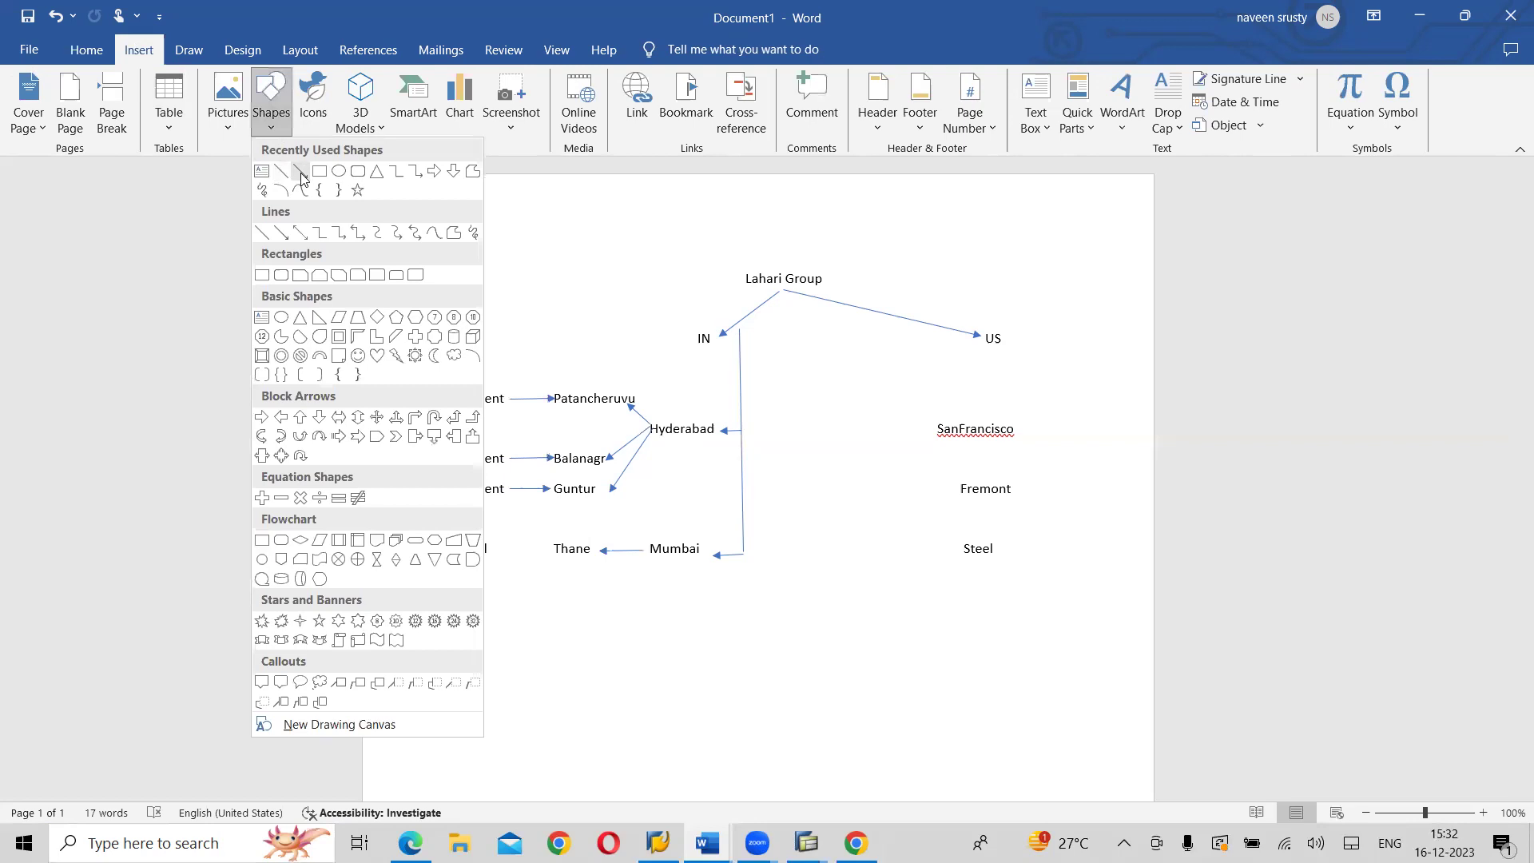
{"action": "left_click", "coordinate": [302, 179]}
{"action": "left_click_drag", "start_coordinate": [495, 550], "coordinate": [556, 551]}
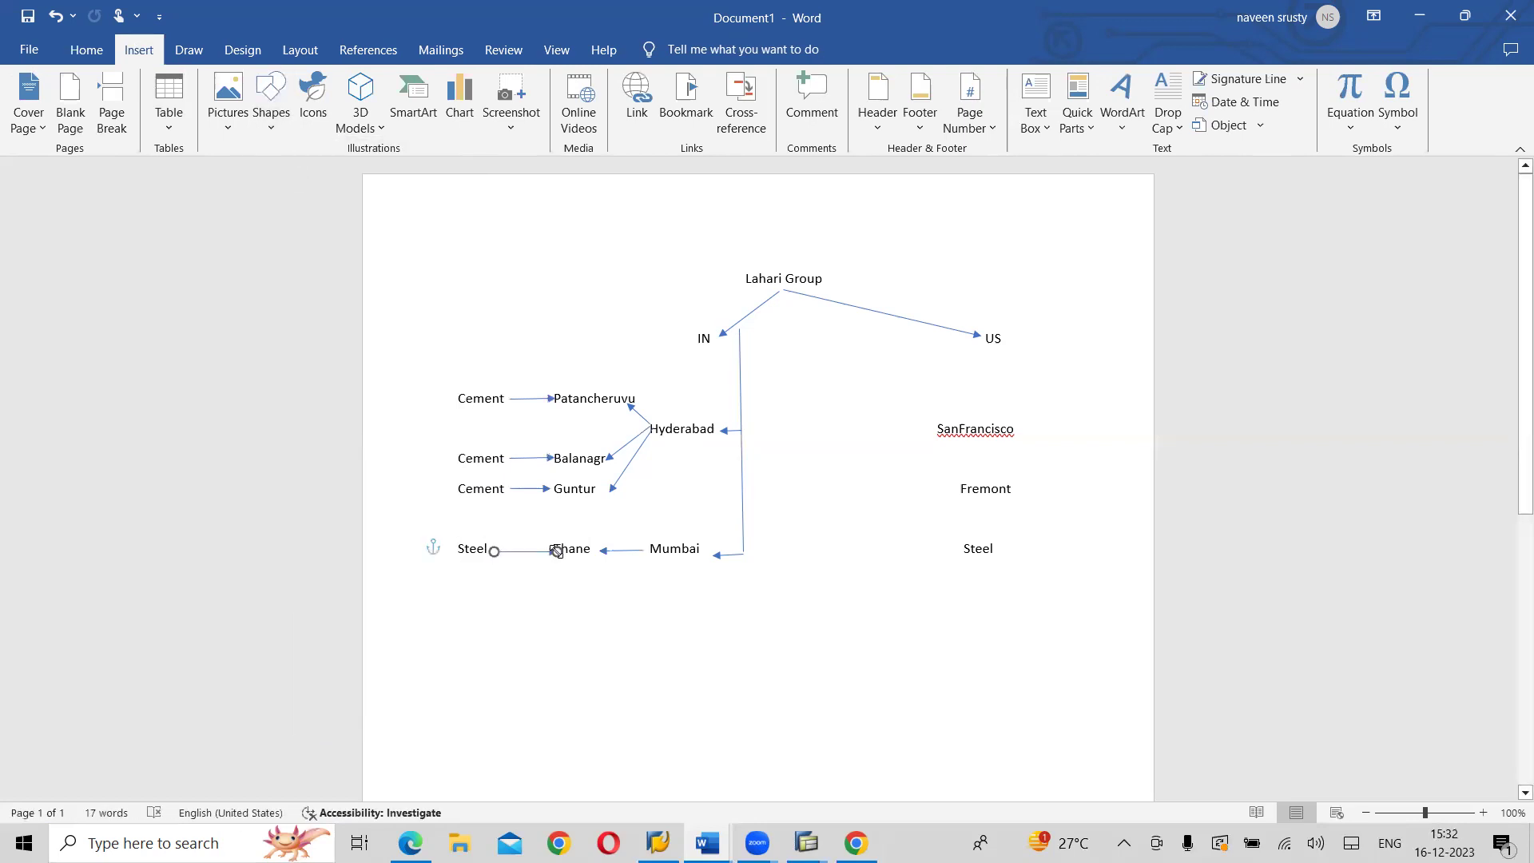
- Ignore all spelling flags for SanFrancisco and draw an arrow from US down to it, about 2.14 cm high by 0.19 cm wide
{"action": "right_click", "coordinate": [969, 433]}
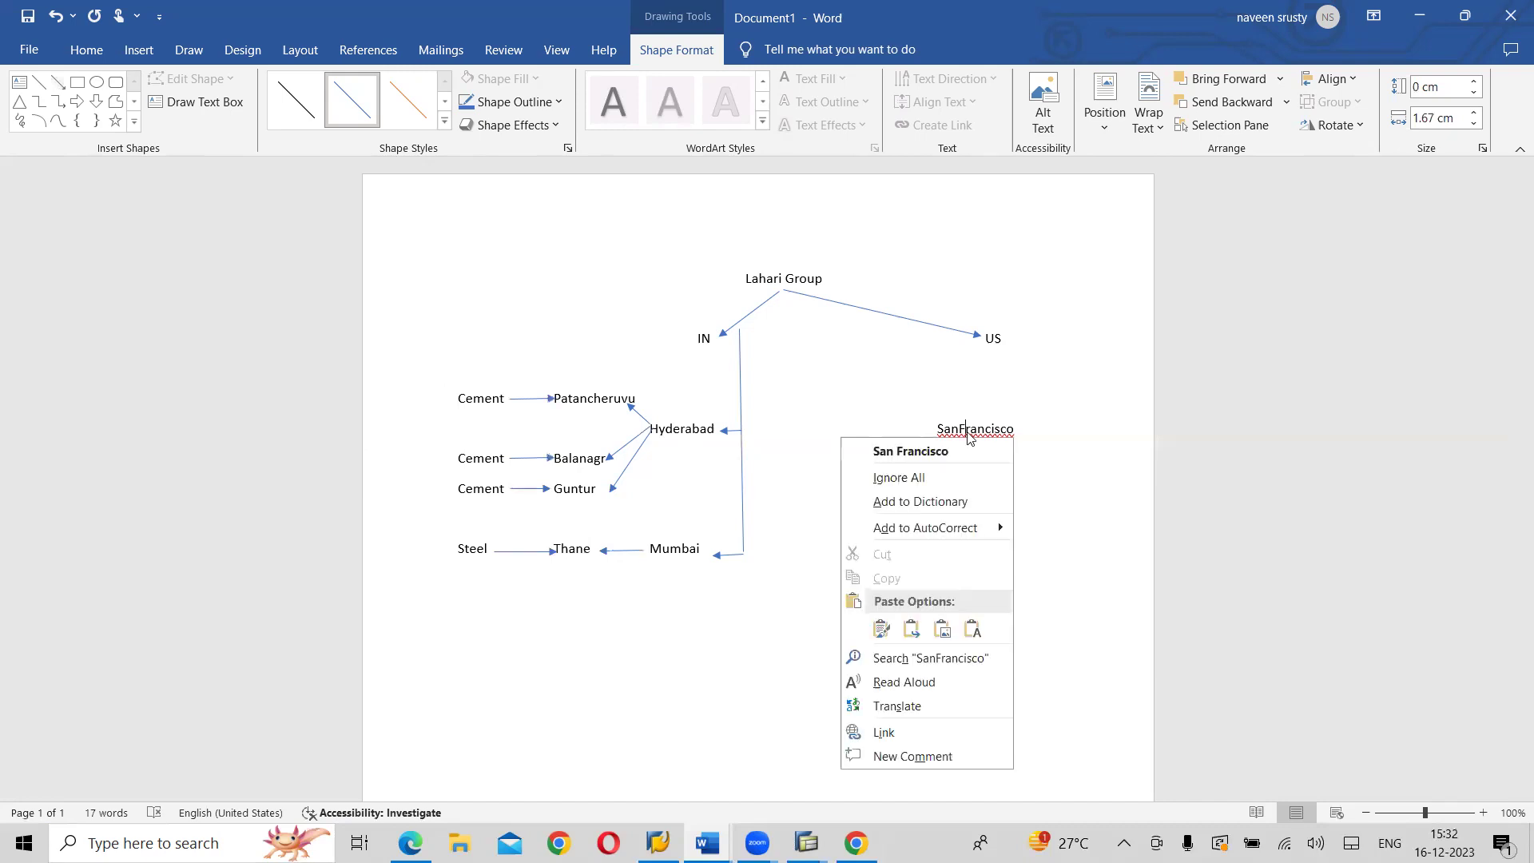
{"action": "left_click", "coordinate": [936, 480]}
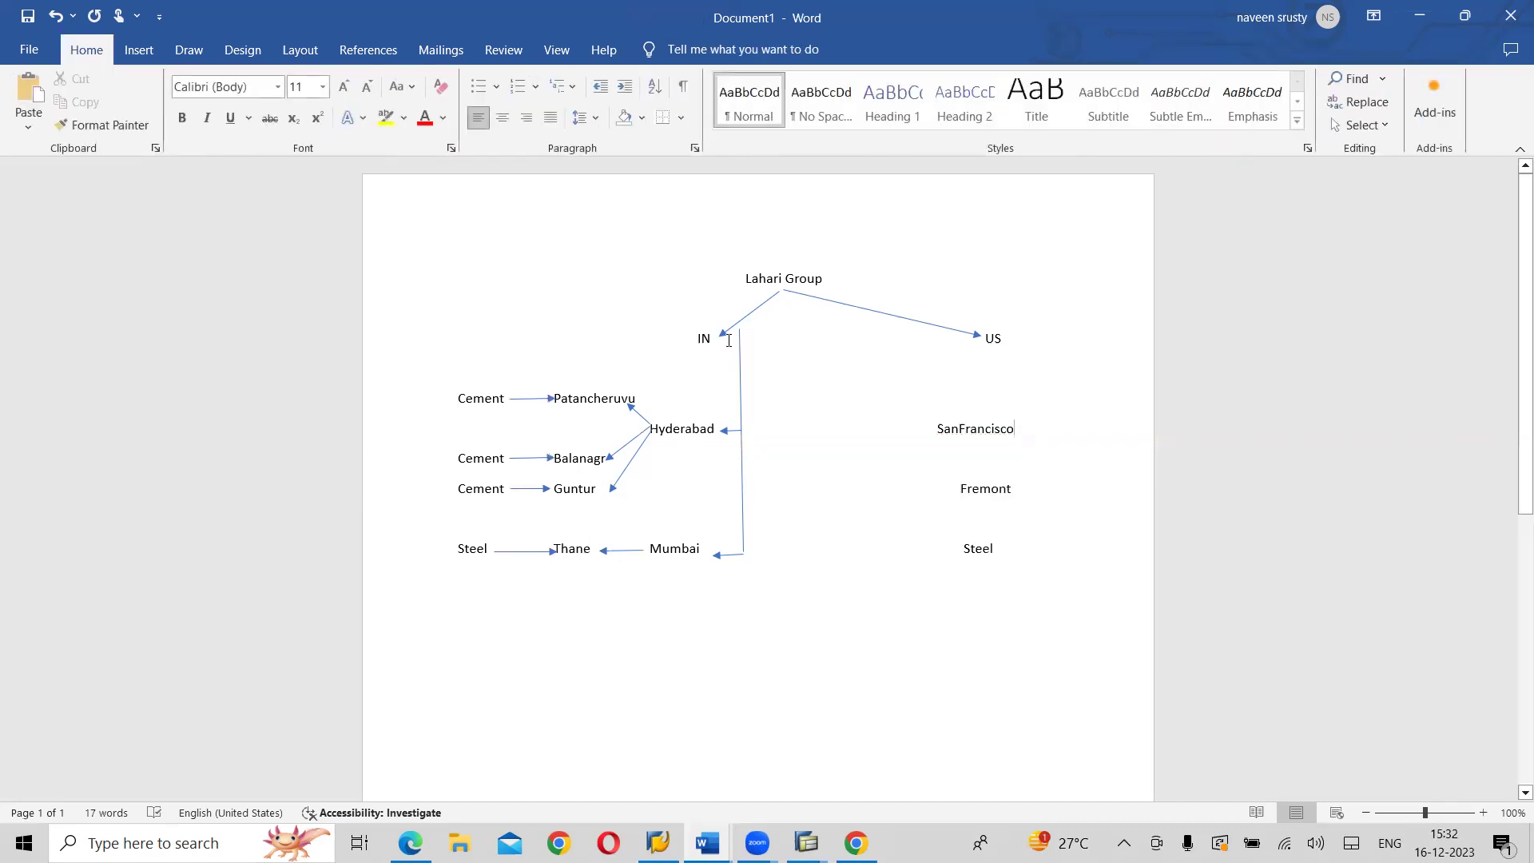
{"action": "left_click", "coordinate": [140, 52]}
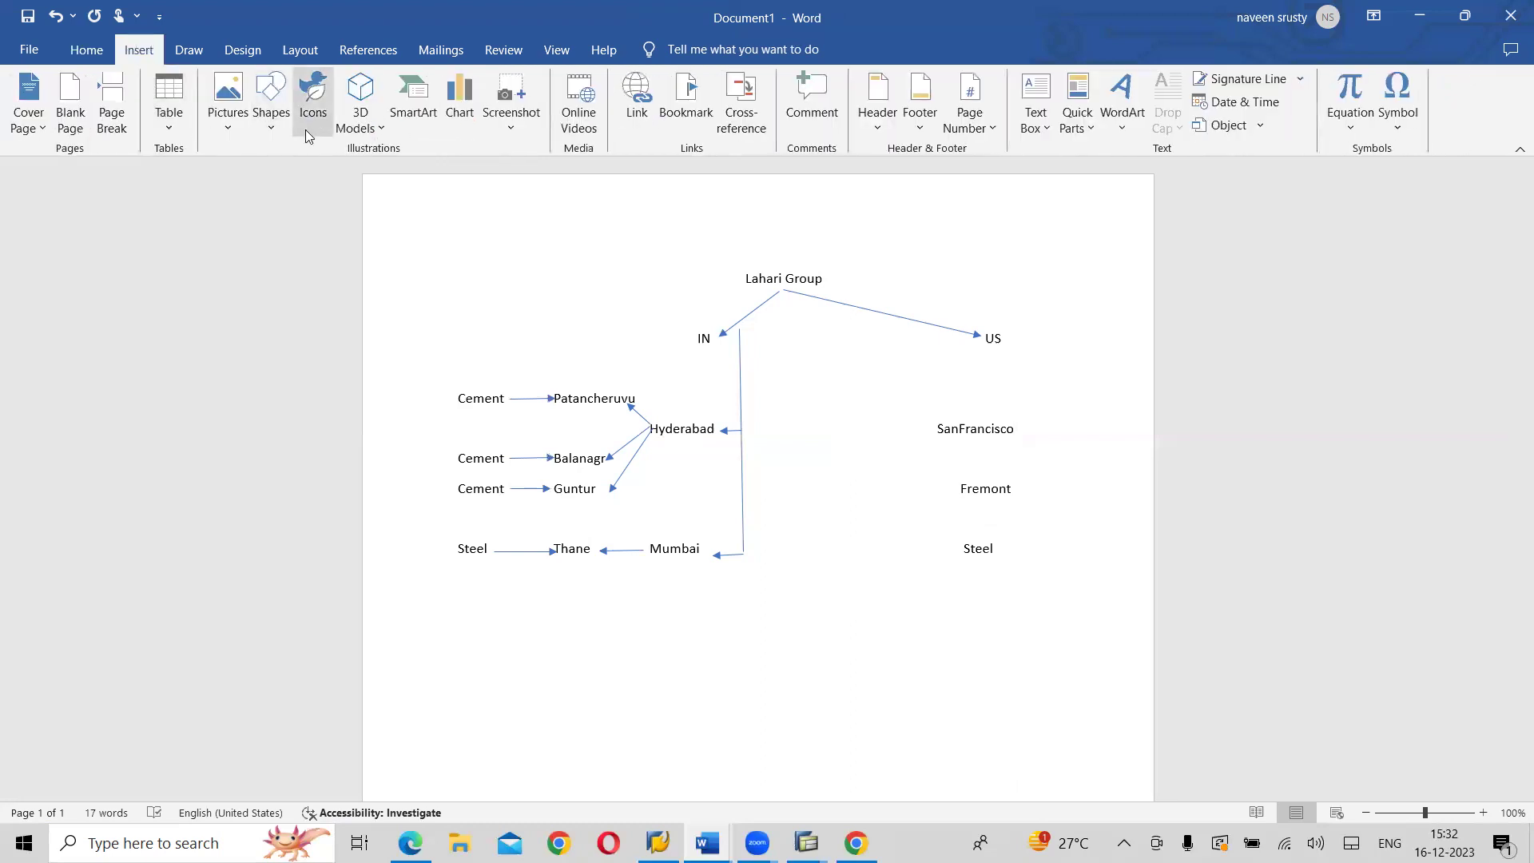
{"action": "left_click", "coordinate": [275, 136]}
{"action": "left_click", "coordinate": [299, 170]}
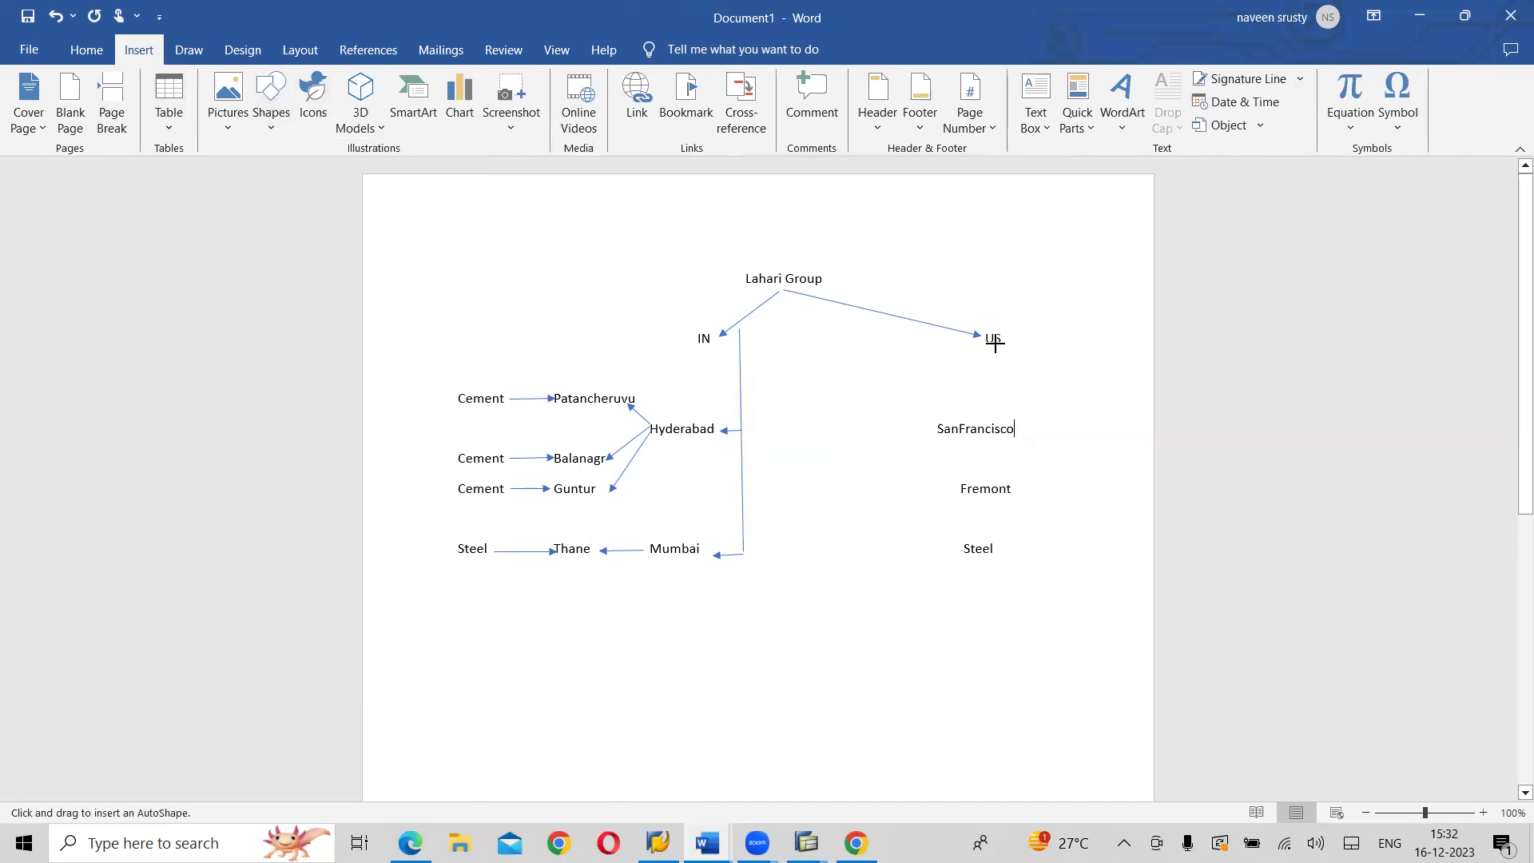
{"action": "left_click_drag", "start_coordinate": [996, 346], "coordinate": [1002, 424]}
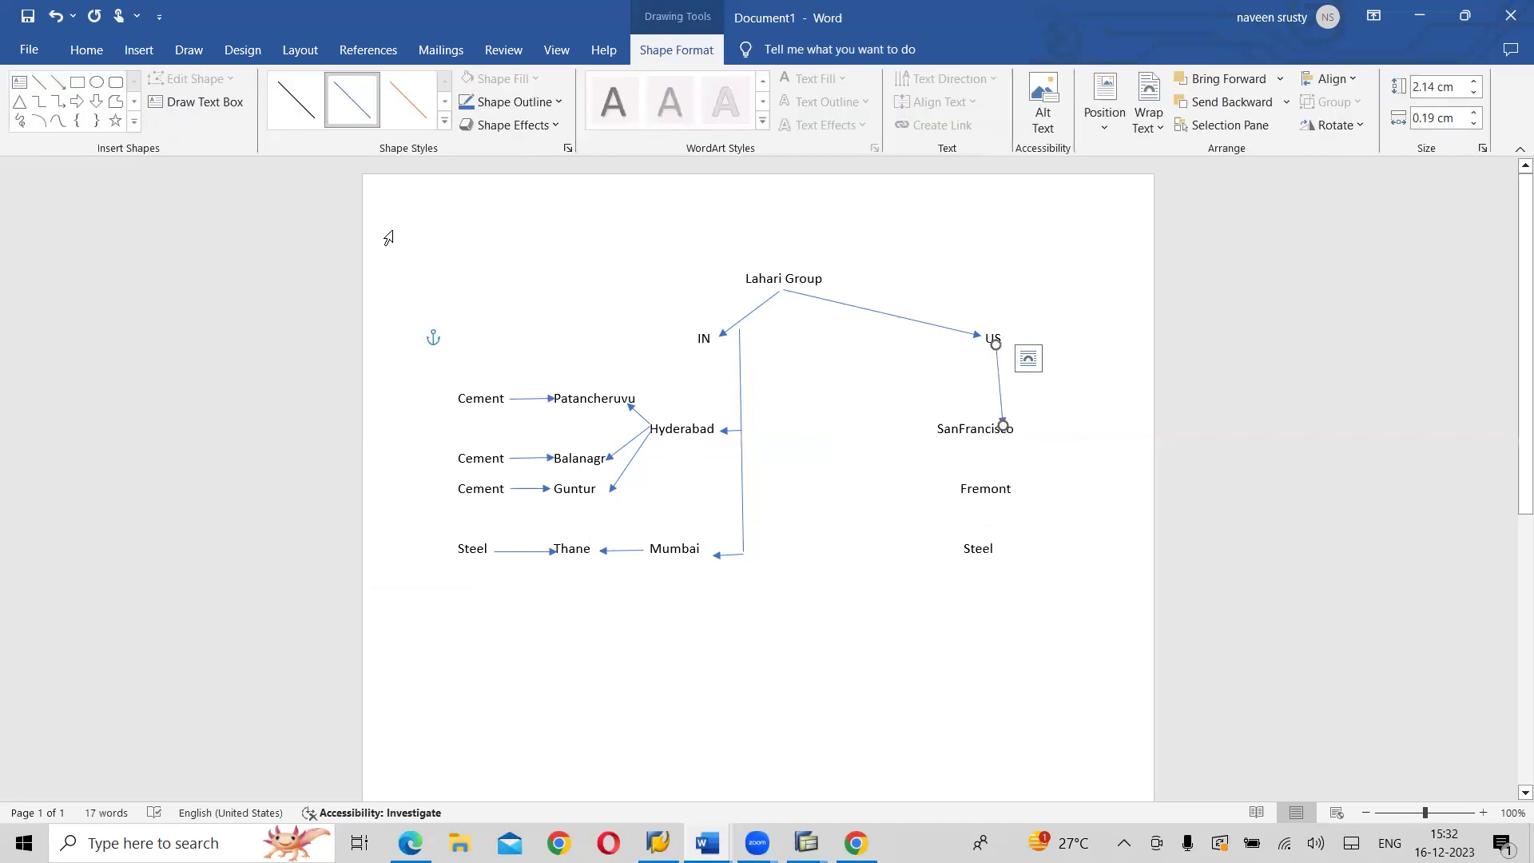
- Draw an arrow about 1.29 cm high from SanFrancisco down to Fremont and one about 1.44 cm high from Steel up to Fremont
{"action": "left_click", "coordinate": [57, 81]}
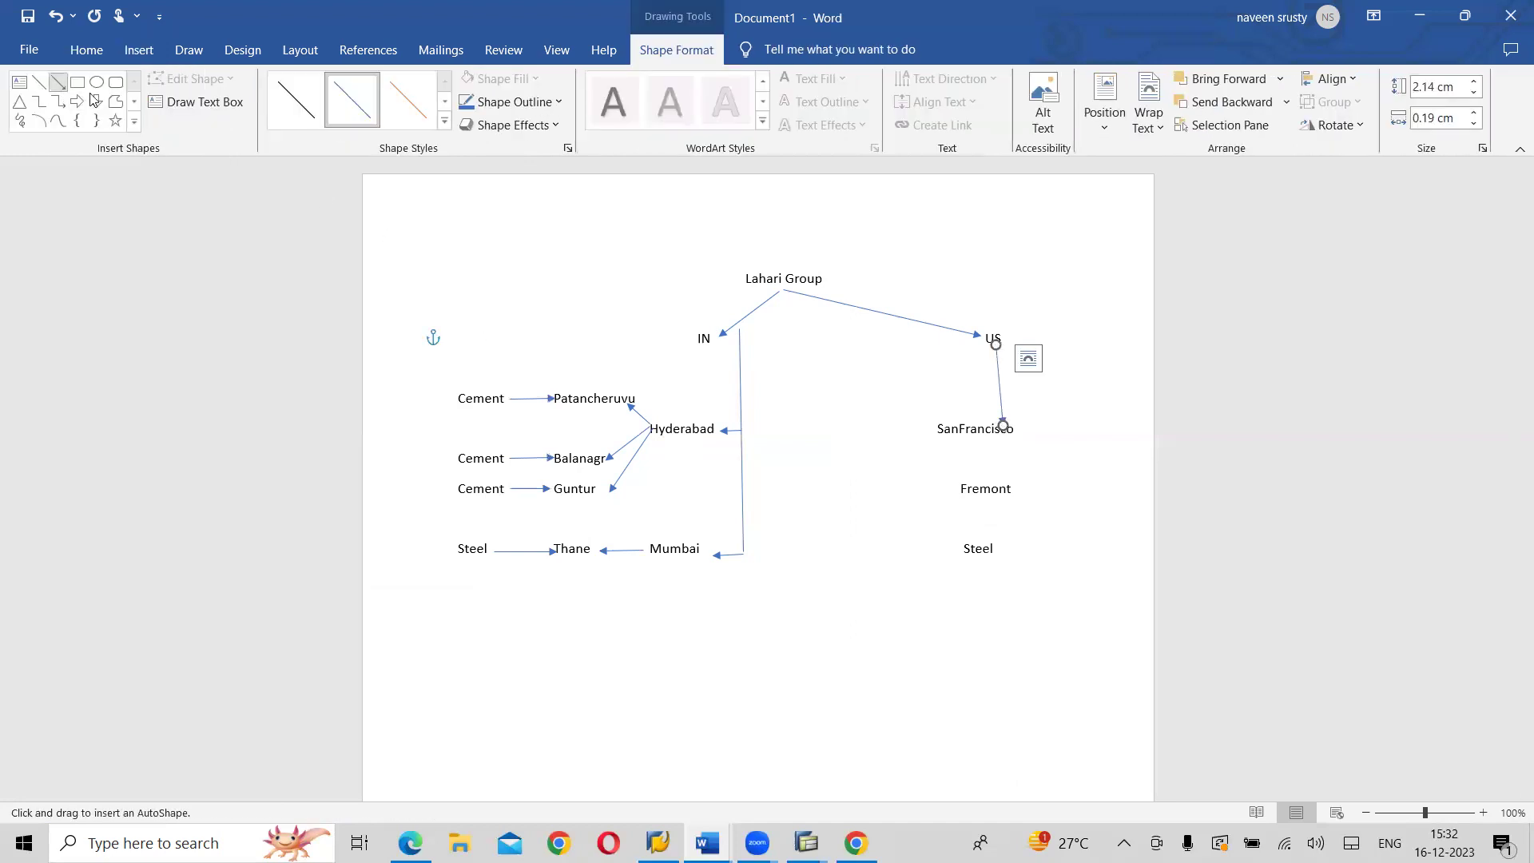
{"action": "left_click_drag", "start_coordinate": [1001, 429], "coordinate": [1003, 485]}
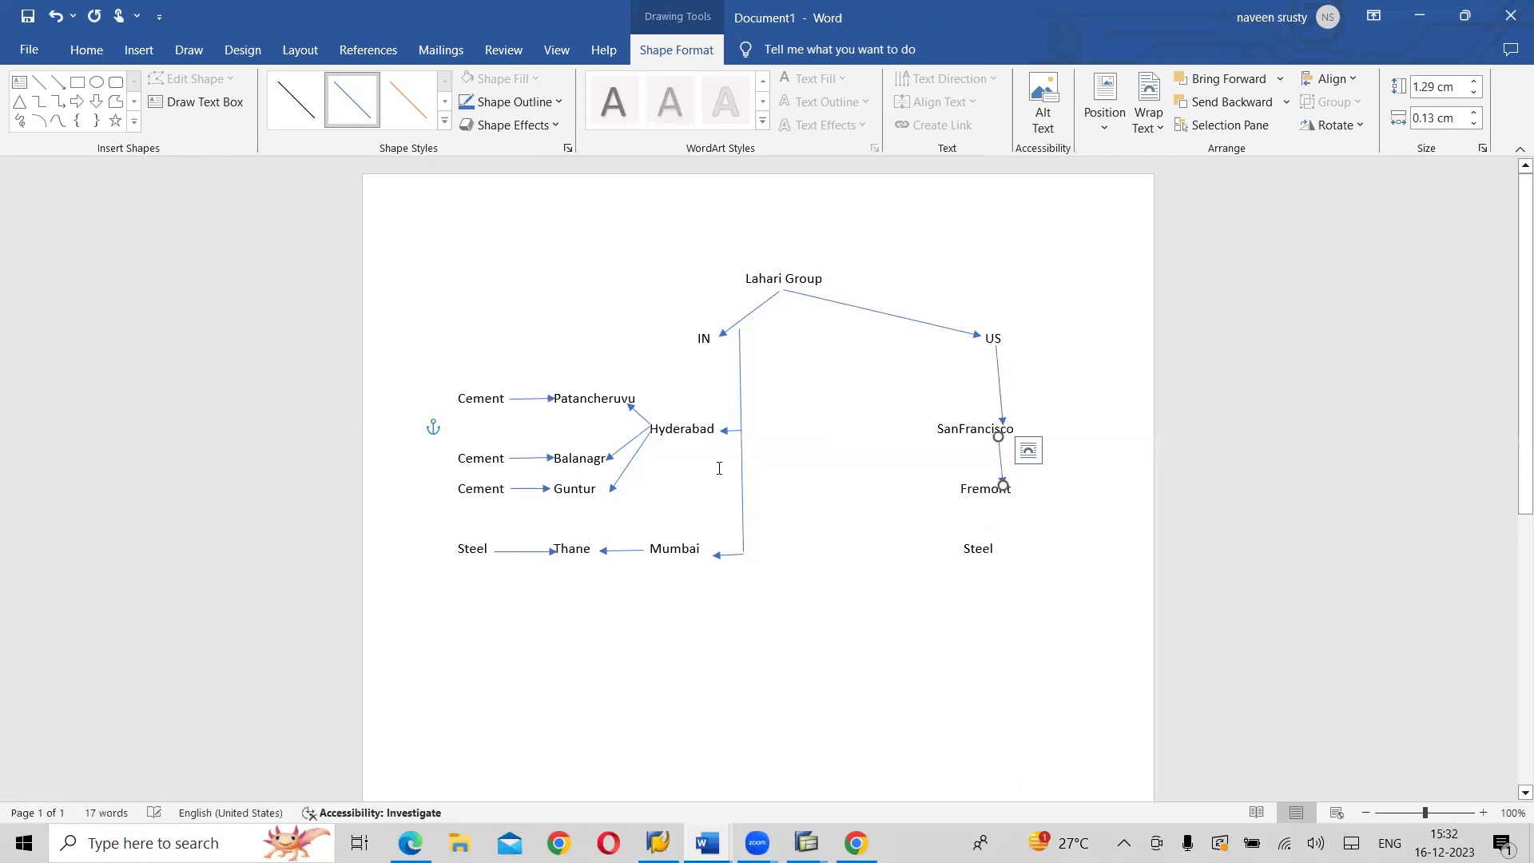
{"action": "left_click", "coordinate": [57, 82]}
{"action": "left_click", "coordinate": [60, 86]}
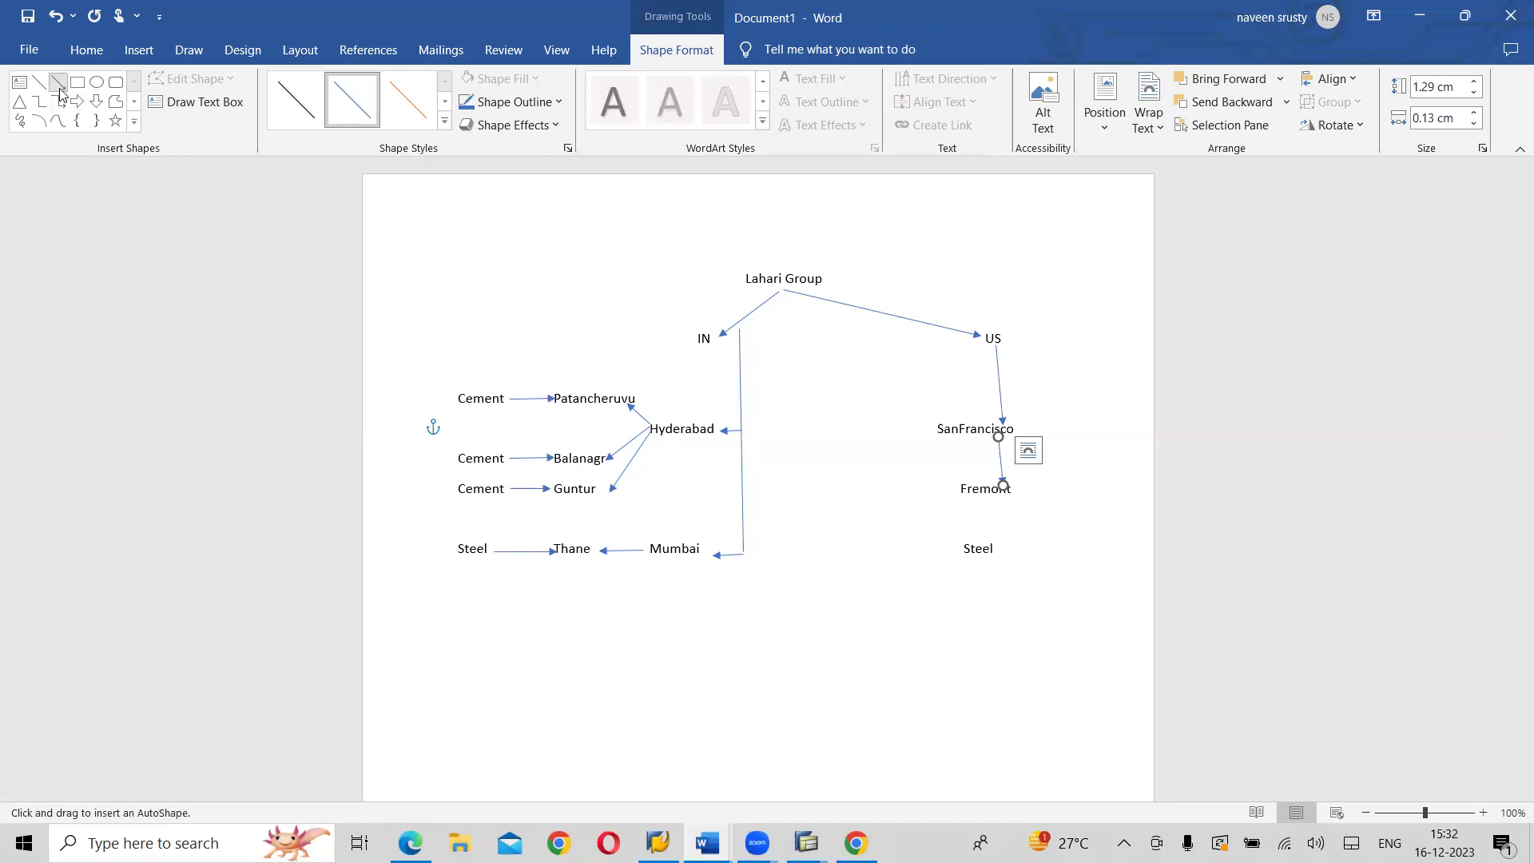
{"action": "left_click_drag", "start_coordinate": [982, 541], "coordinate": [979, 488]}
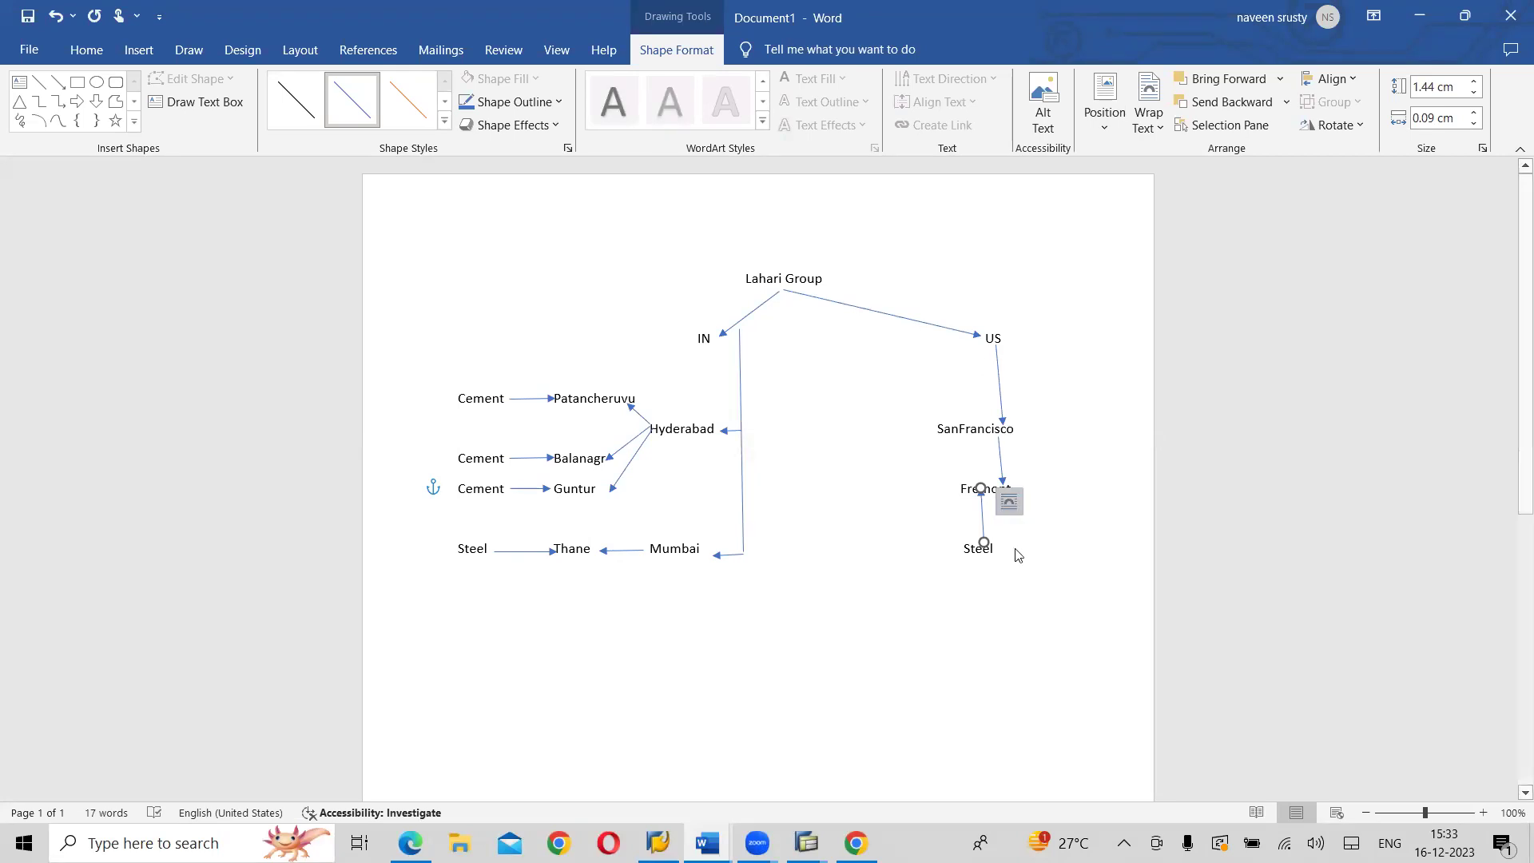
- Add the row labels Local GAAP and IFRS on separate lines below the organization diagram
{"action": "left_click", "coordinate": [494, 641]}
{"action": "left_click", "coordinate": [457, 638]}
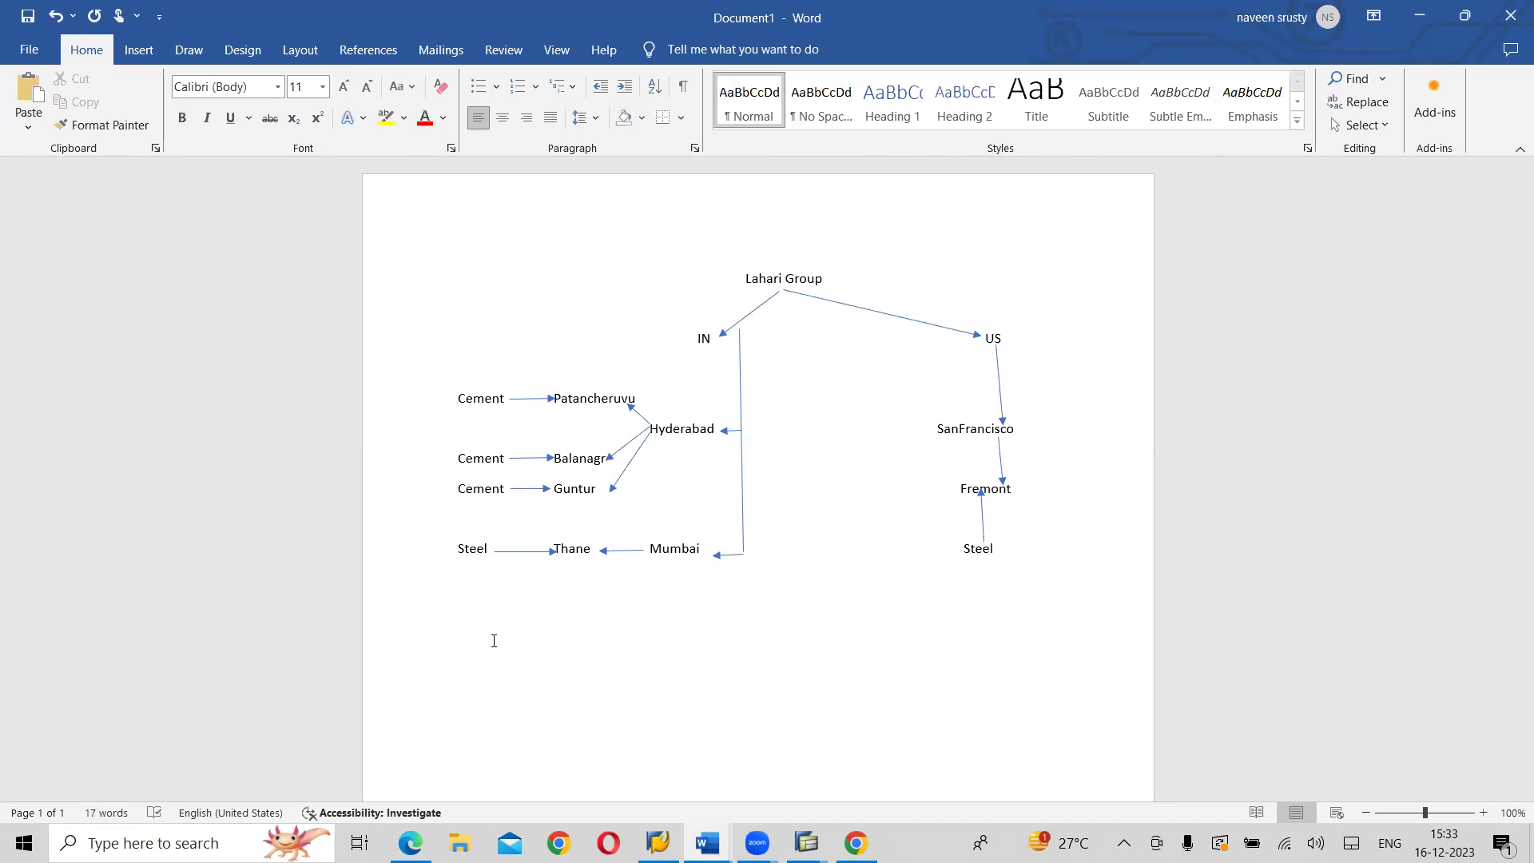
{"action": "type", "text": "Loca"}
{"action": "type", "text": "l GAAP"}
{"action": "type", "text": "IFRS"}
- Add the row label US GAAP Rep below IFRS and extend the Local GAAP label to Local GAAP Rep
{"action": "type", "text": "US "}
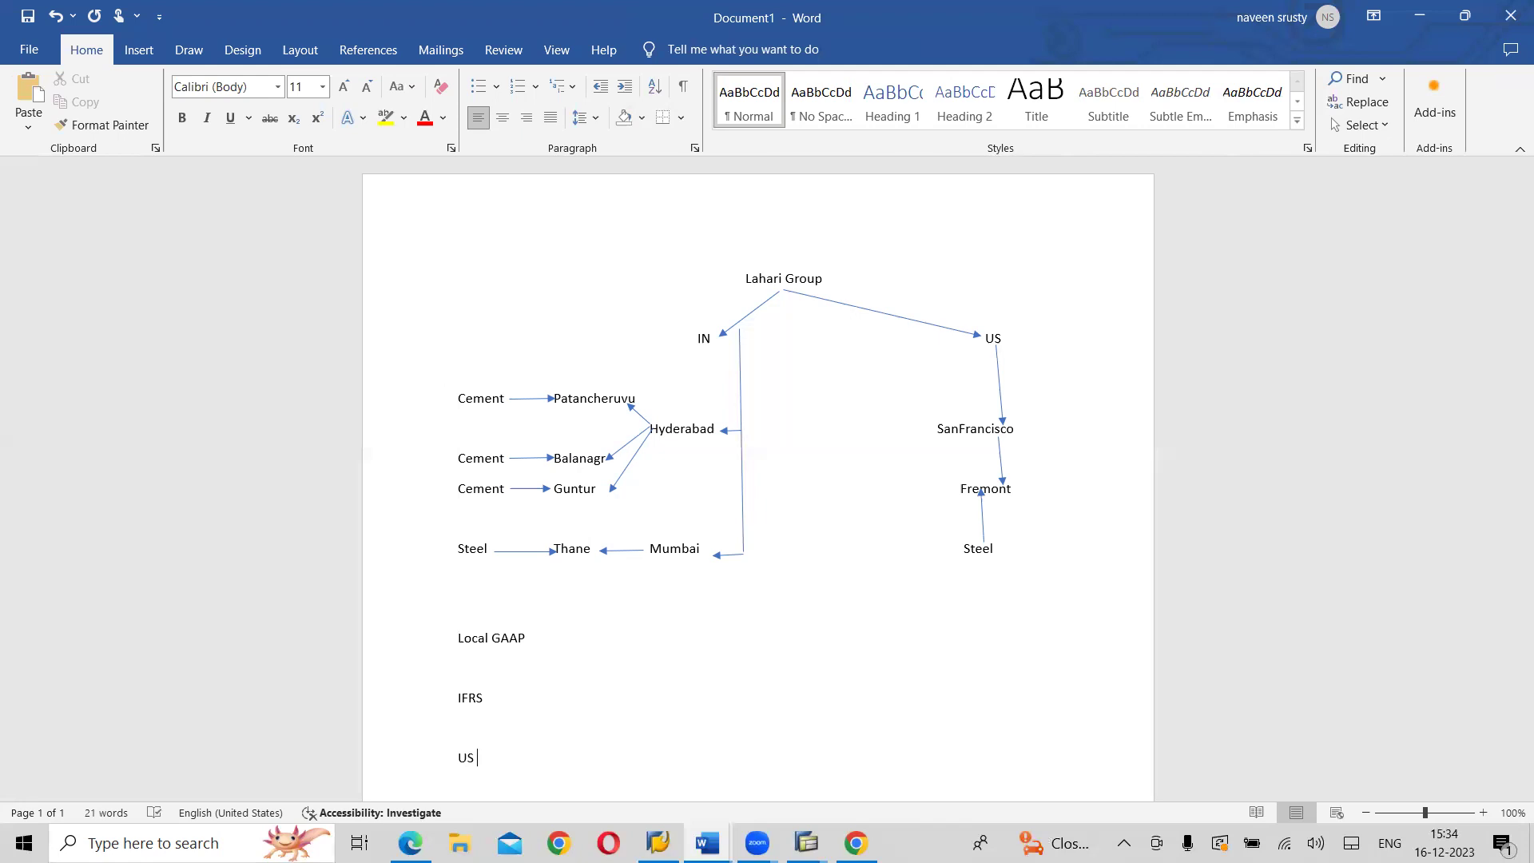
{"action": "type", "text": "GAPP"}
{"action": "key", "text": "BackSpace"}
{"action": "key", "text": "BackSpace"}
{"action": "key", "text": "BackSpace"}
{"action": "key", "text": "BackSpace"}
{"action": "type", "text": "AAP Reporting"}
{"action": "key", "text": "BackSpace"}
{"action": "key", "text": "BackSpace"}
{"action": "key", "text": "BackSpace"}
{"action": "key", "text": "BackSpace"}
{"action": "key", "text": "BackSpace"}
{"action": "key", "text": "BackSpace"}
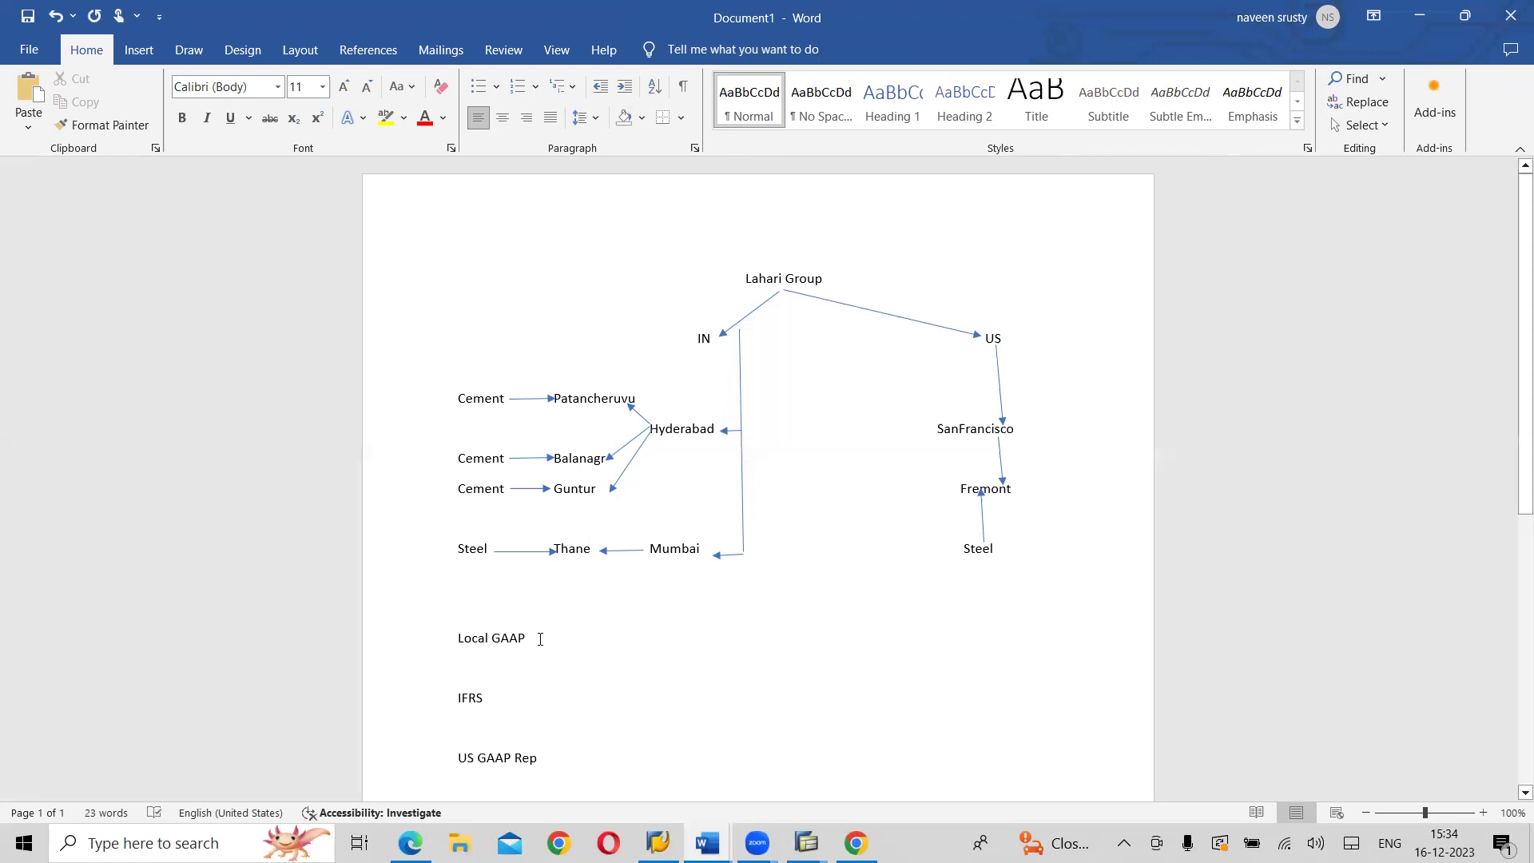
{"action": "type", "text": "R"}
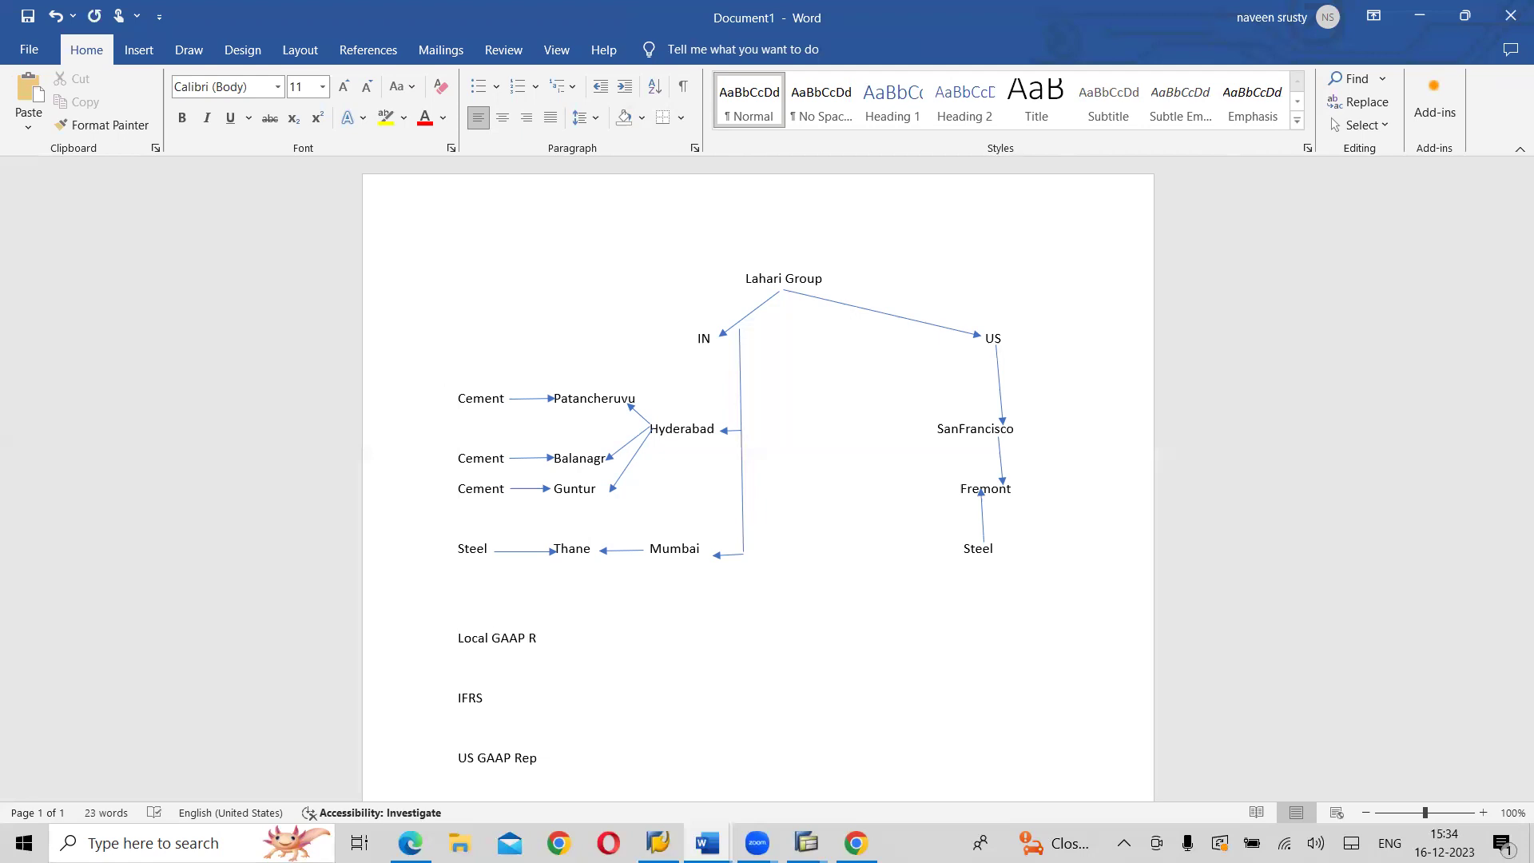
{"action": "type", "text": "ep"}
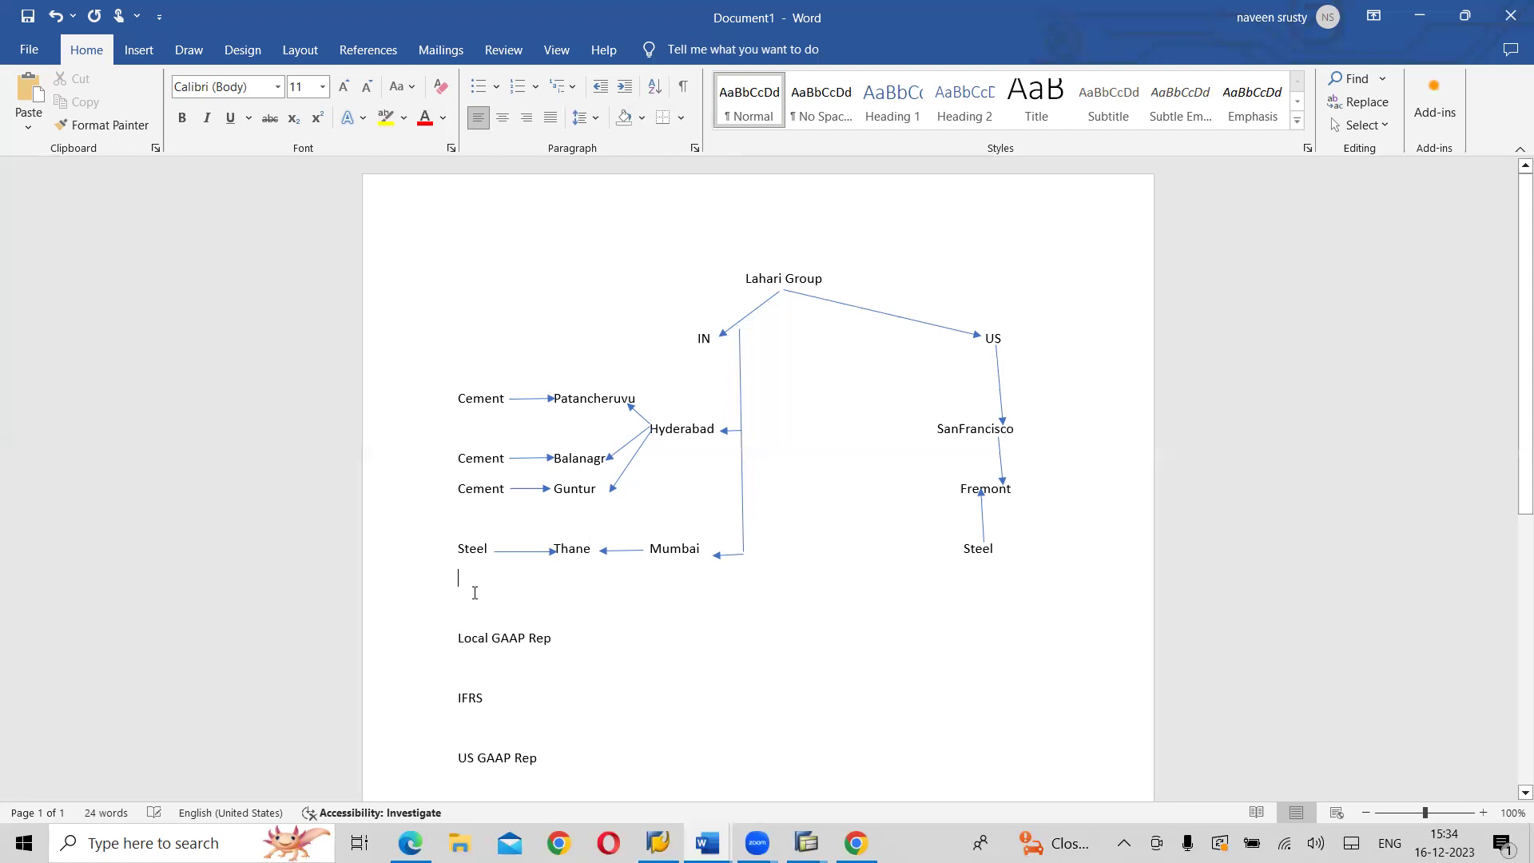
- Insert a line above Local GAAP Rep and add the column heading HYD with INR (USD) beneath it
{"action": "key", "text": "Return"}
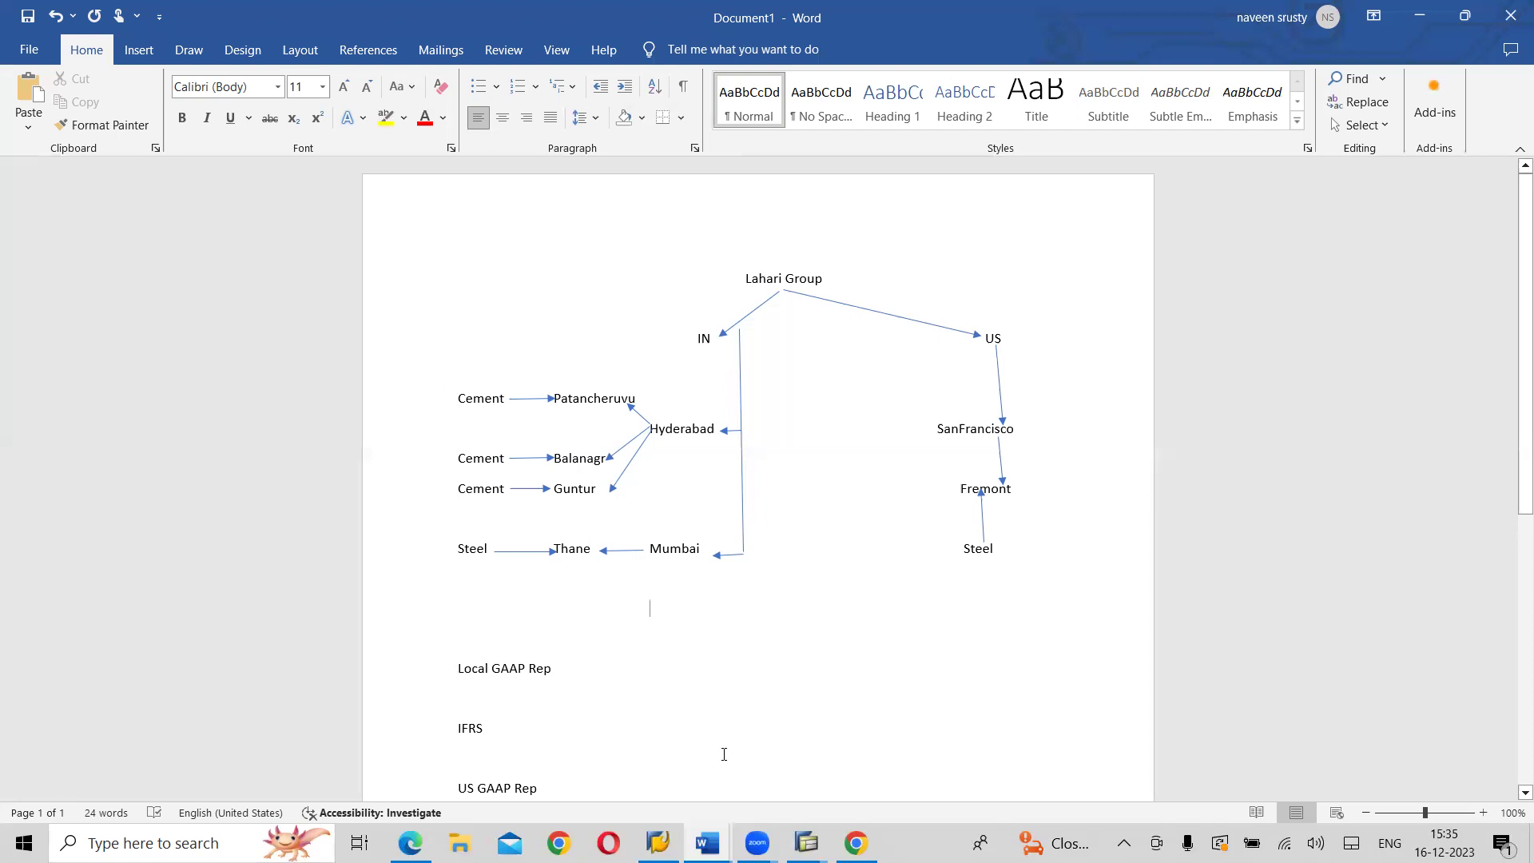
{"action": "type", "text": "HYD"}
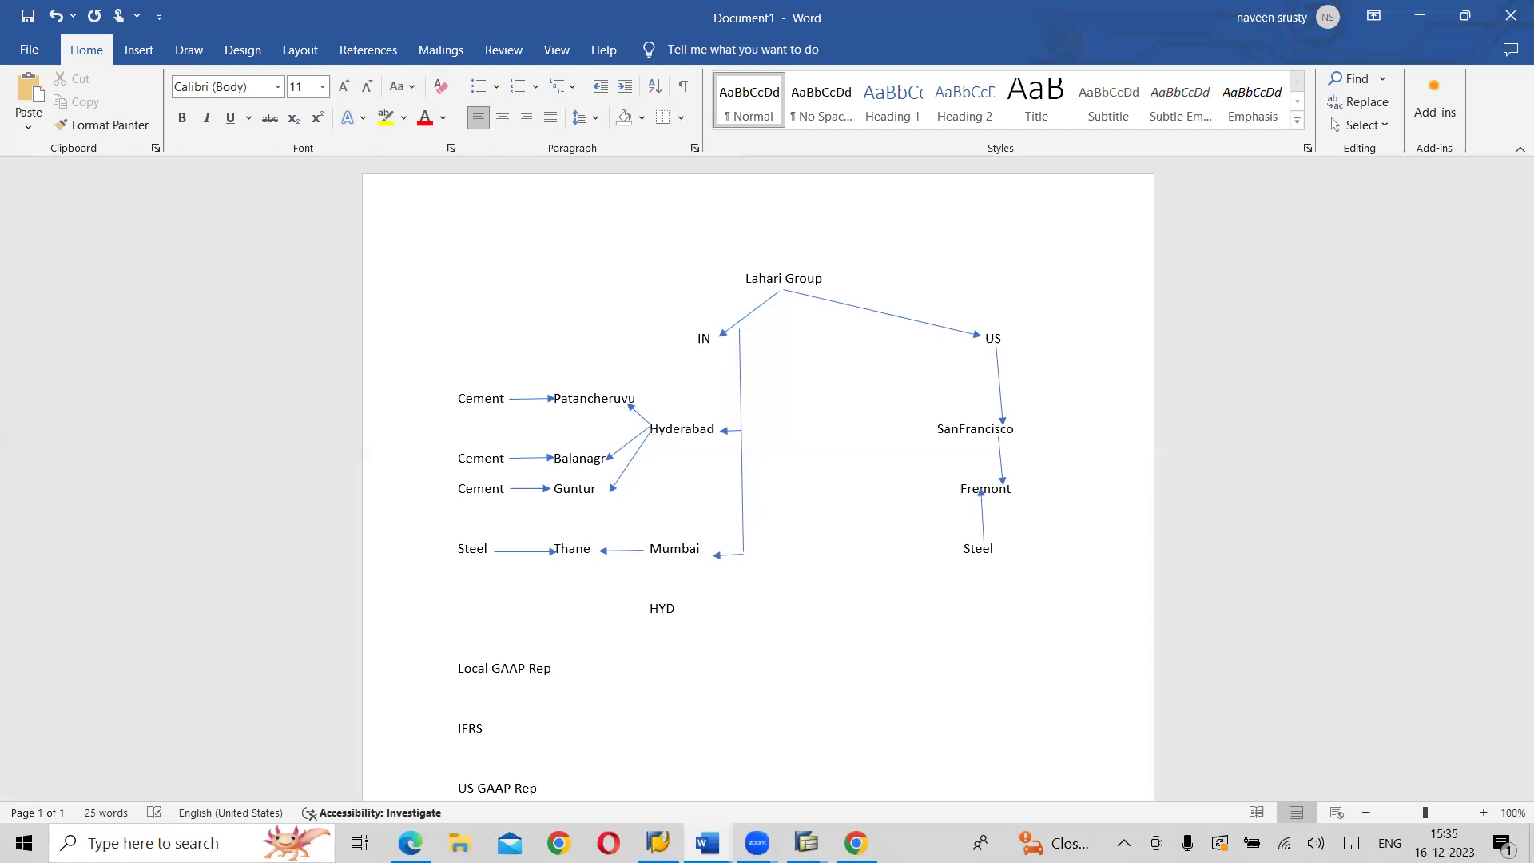
{"action": "type", "text": "INR (USD)"}
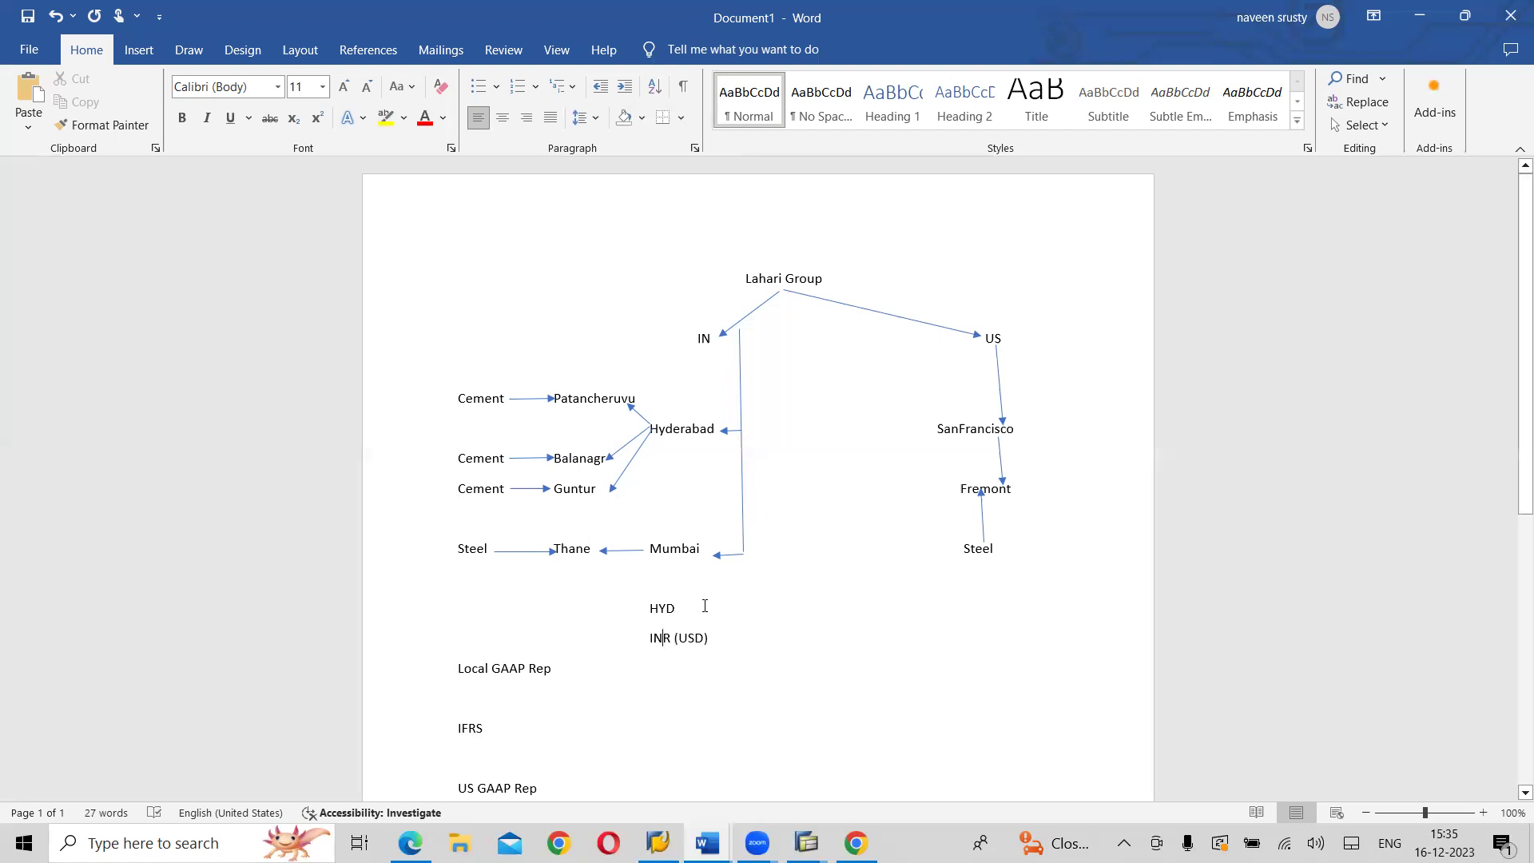
- Add a second column heading MUM beside HYD, with INR (USD) beneath it
{"action": "key", "text": "Tab"}
{"action": "key", "text": "Tab"}
{"action": "key", "text": "Tab"}
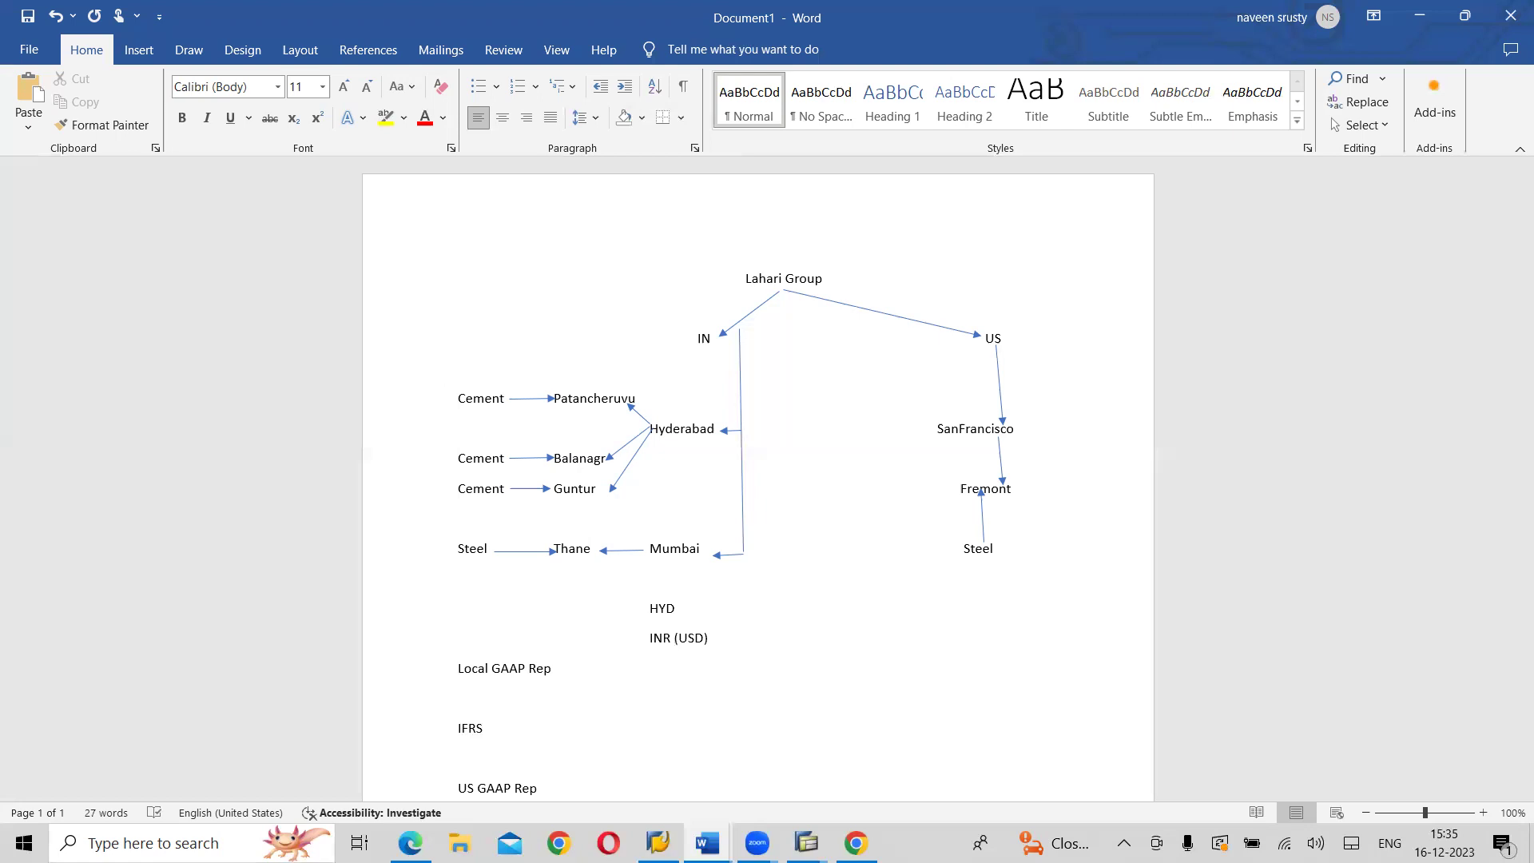
{"action": "type", "text": "MUM "}
{"action": "type", "text": "INR"}
{"action": "type", "text": " ("}
{"action": "type", "text": "USD"}
{"action": "type", "text": ")"}
- Add a third column heading SNF under the US branch, with USD (USD) beneath it
{"action": "key", "text": "Tab"}
{"action": "key", "text": "Tab"}
{"action": "type", "text": "s"}
{"action": "key", "text": "BackSpace"}
{"action": "type", "text": "SNF"}
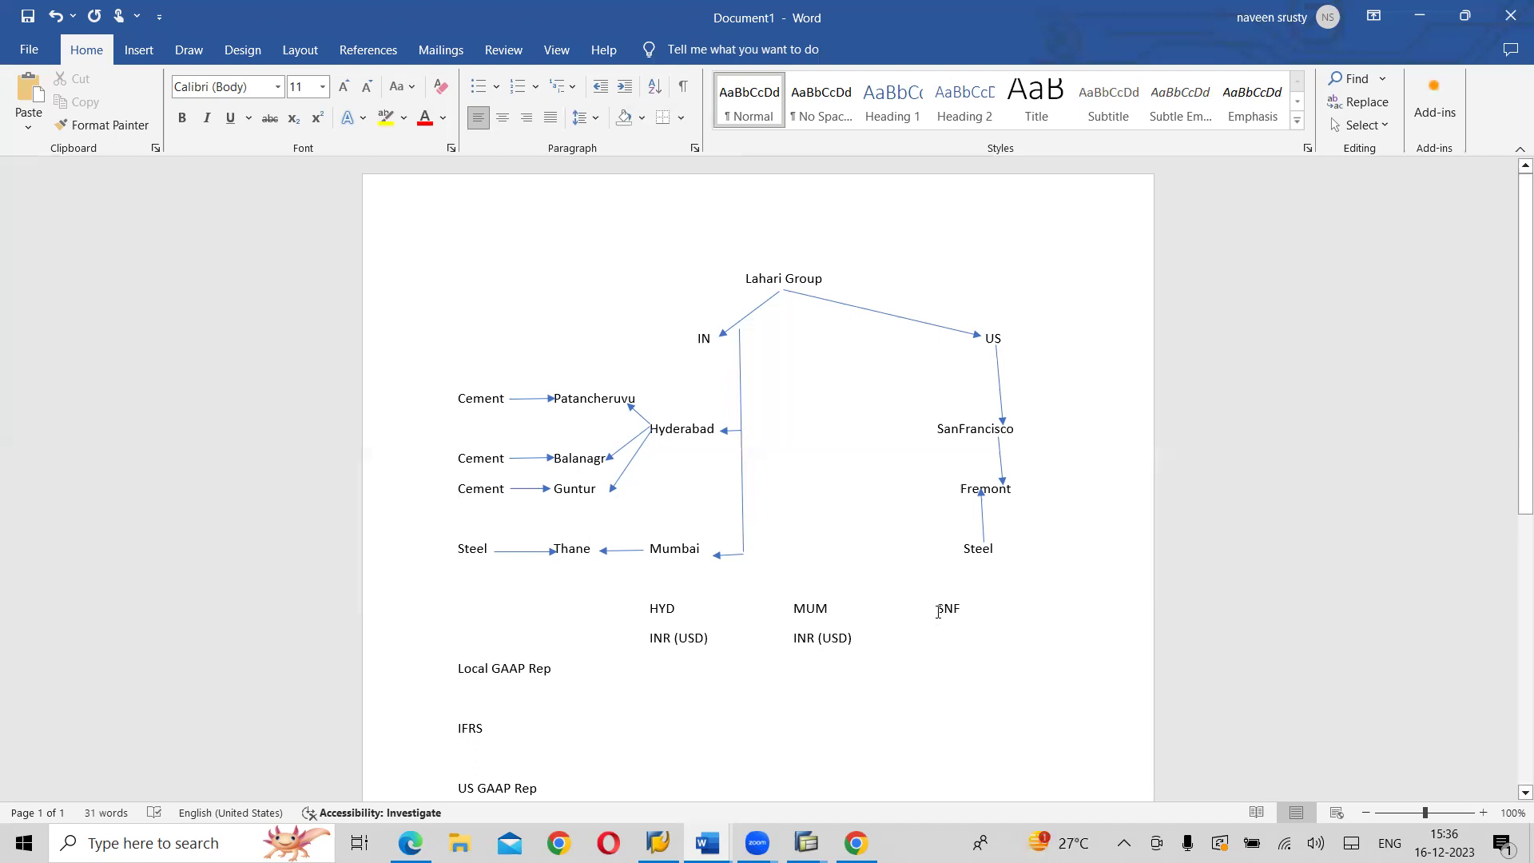
{"action": "key", "text": "Tab"}
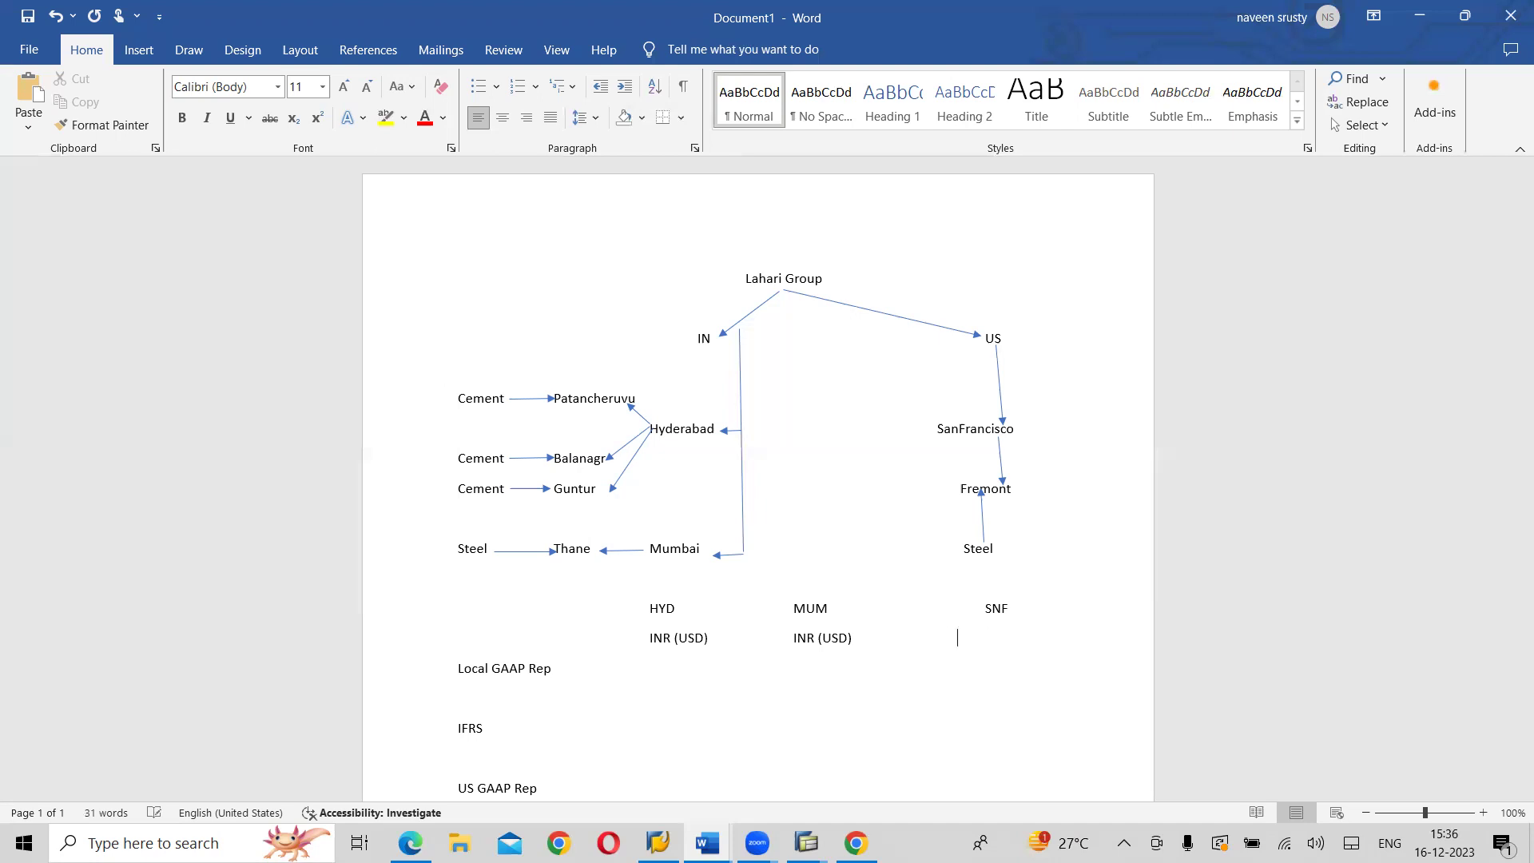
{"action": "type", "text": "USD (USD)"}
- Shift the HYD and MUM headings so they sit centered above their INR (USD) entries
{"action": "left_click", "coordinate": [647, 607]}
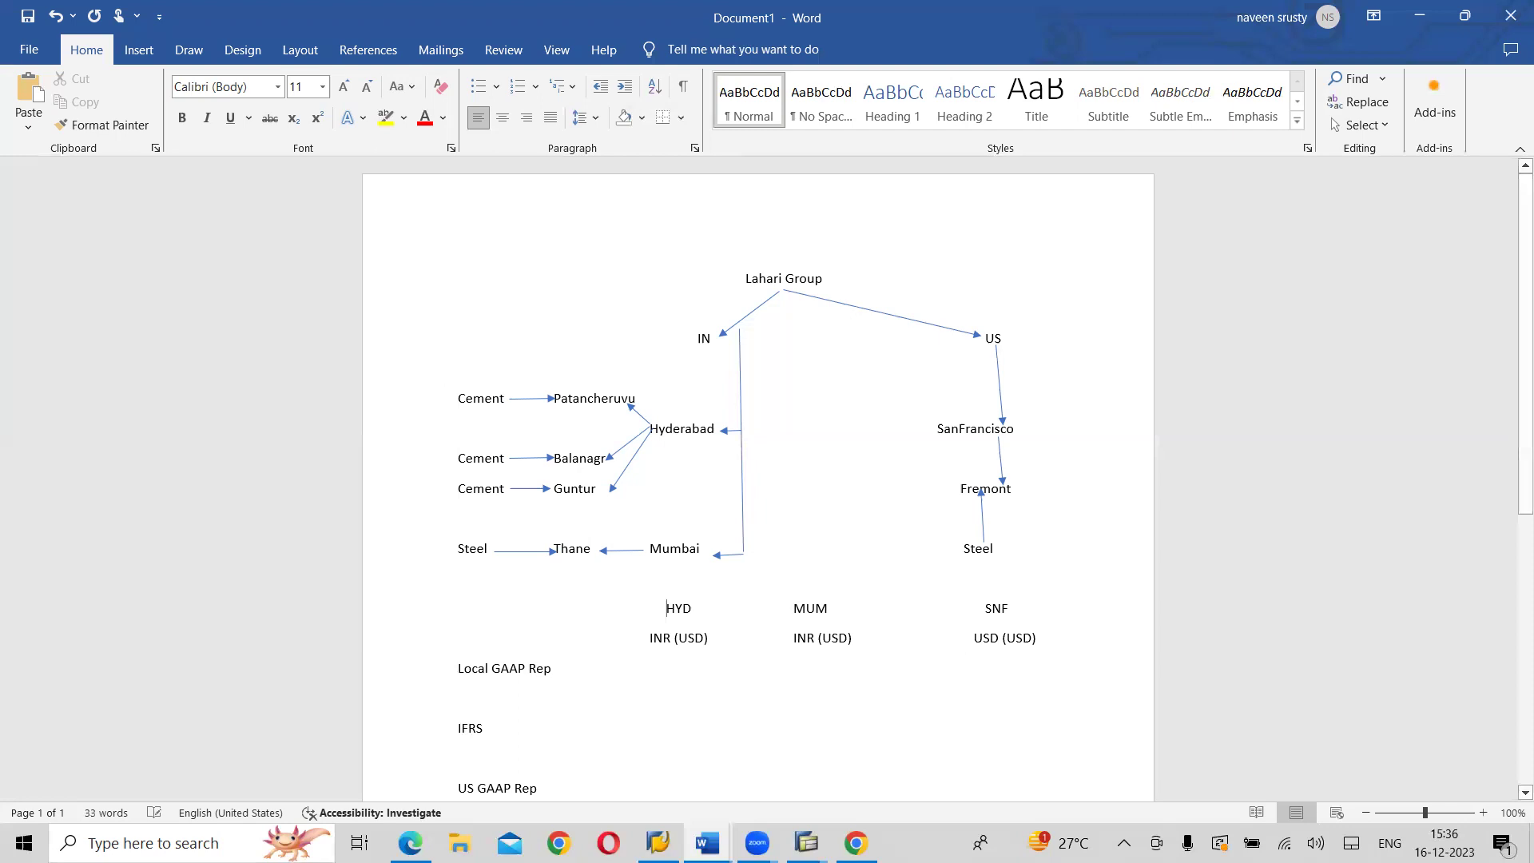
{"action": "key", "text": "BackSpace"}
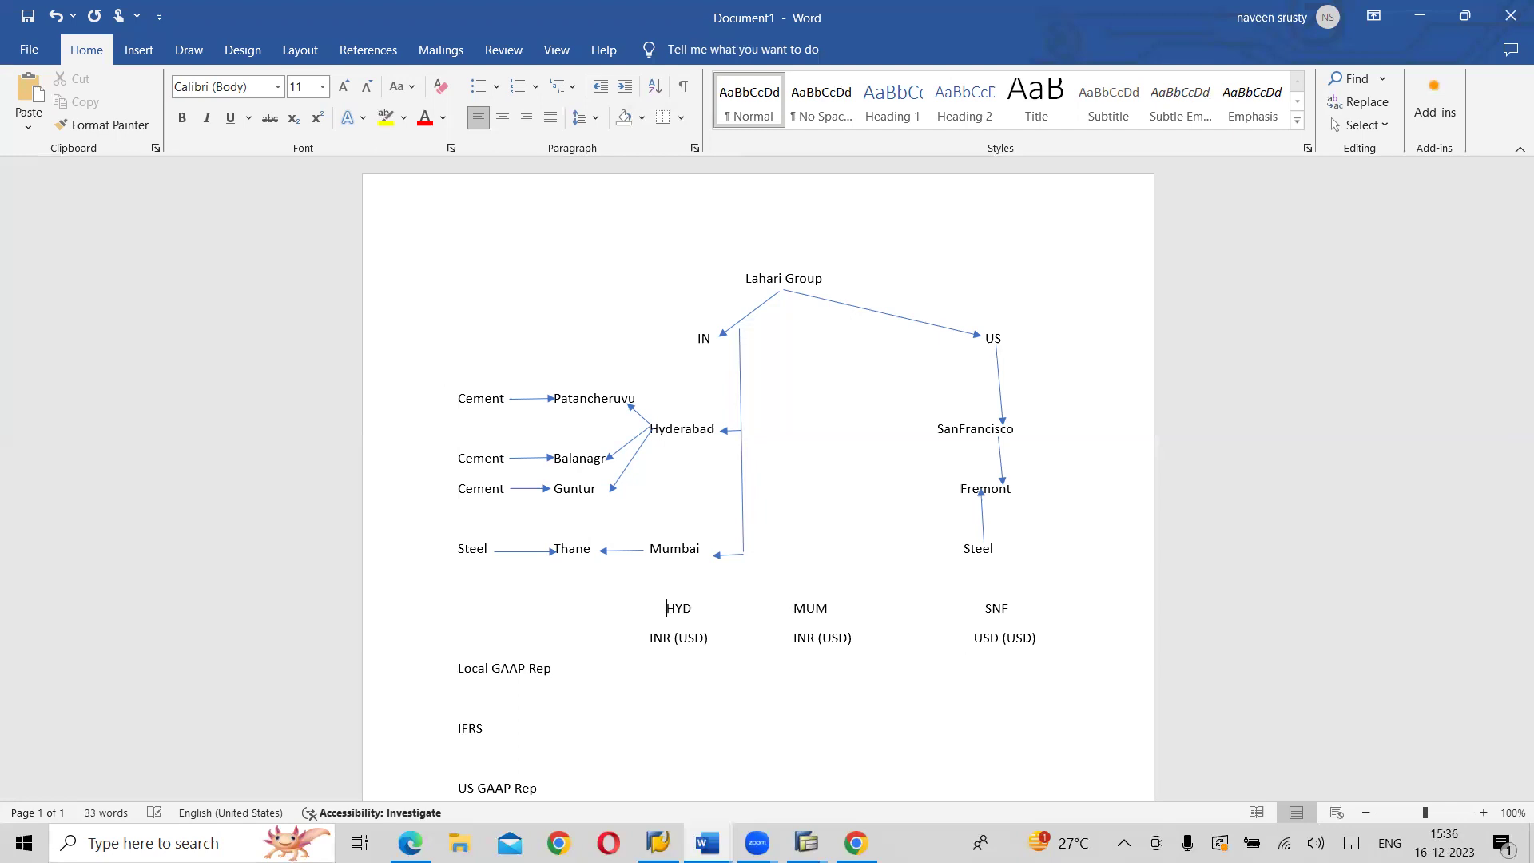
{"action": "left_click", "coordinate": [792, 608]}
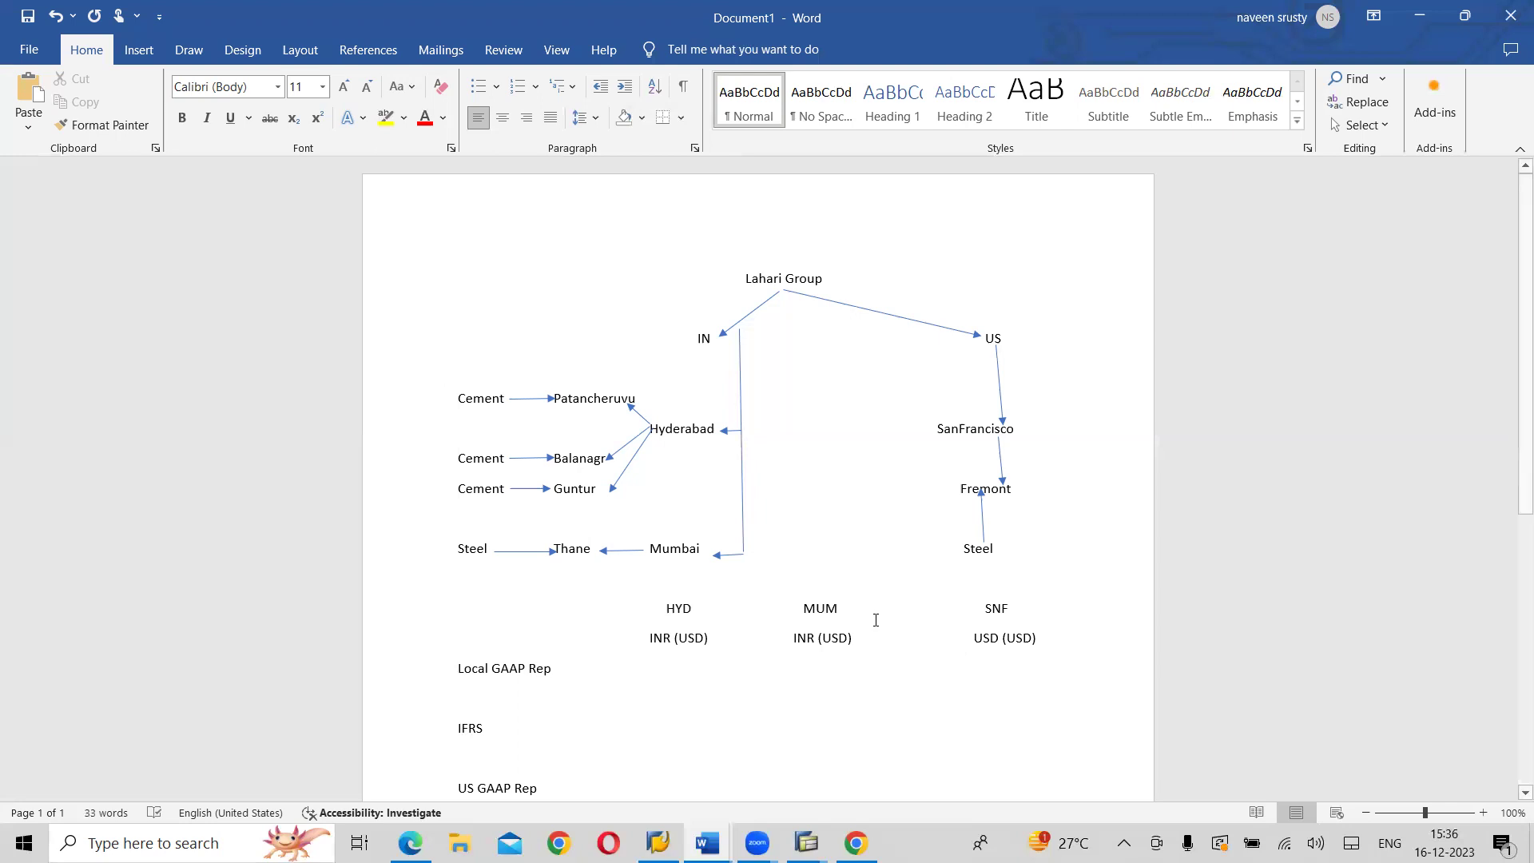
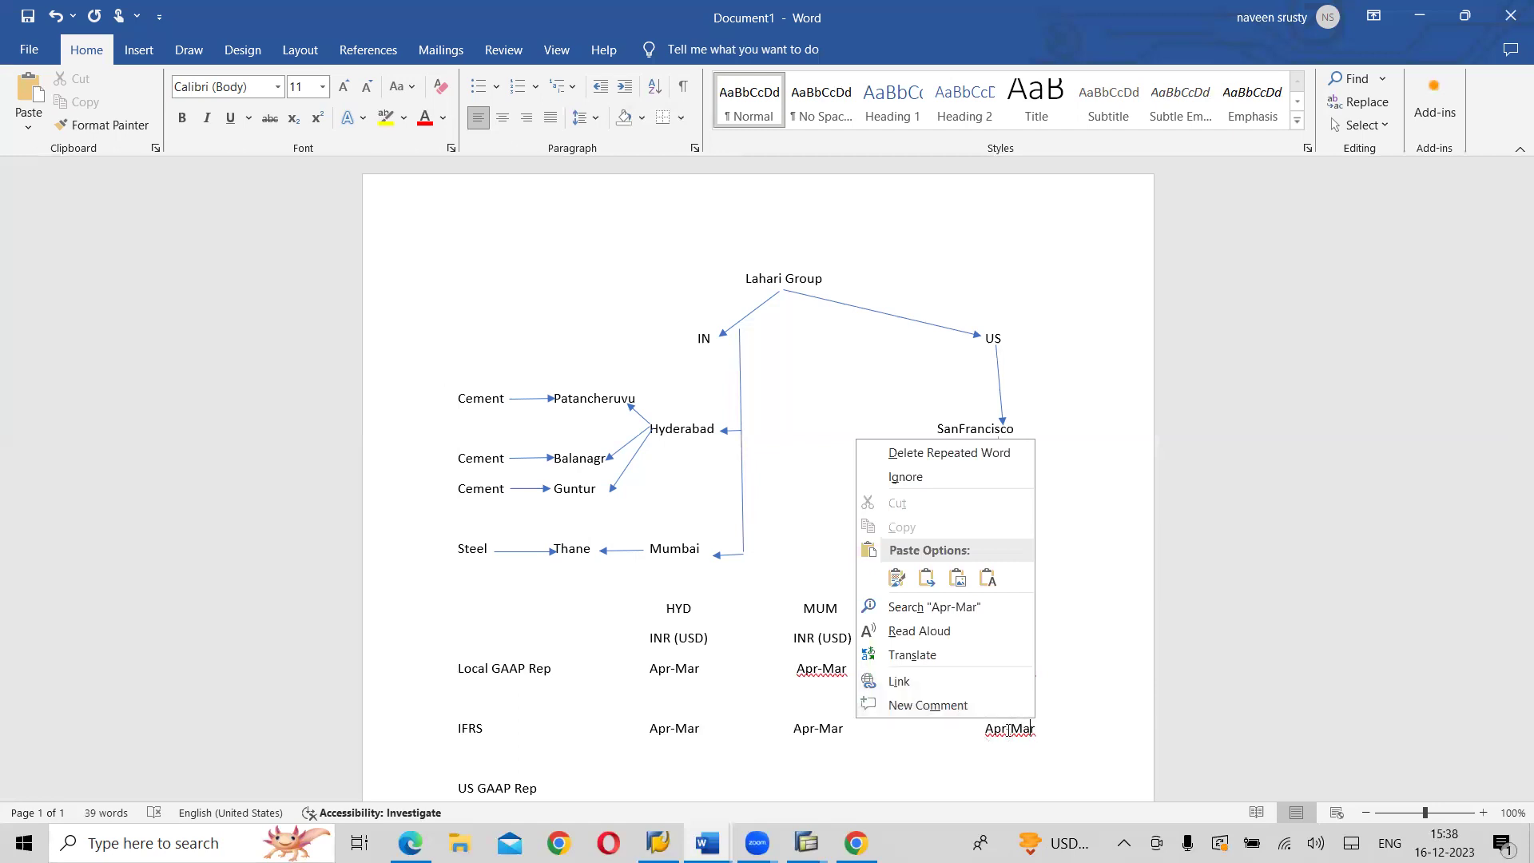
- Add spacing around the hyphen in the SNF and MUM Apr-Mar entries of the Local GAAP Rep and IFRS rows
{"action": "left_click", "coordinate": [1008, 728]}
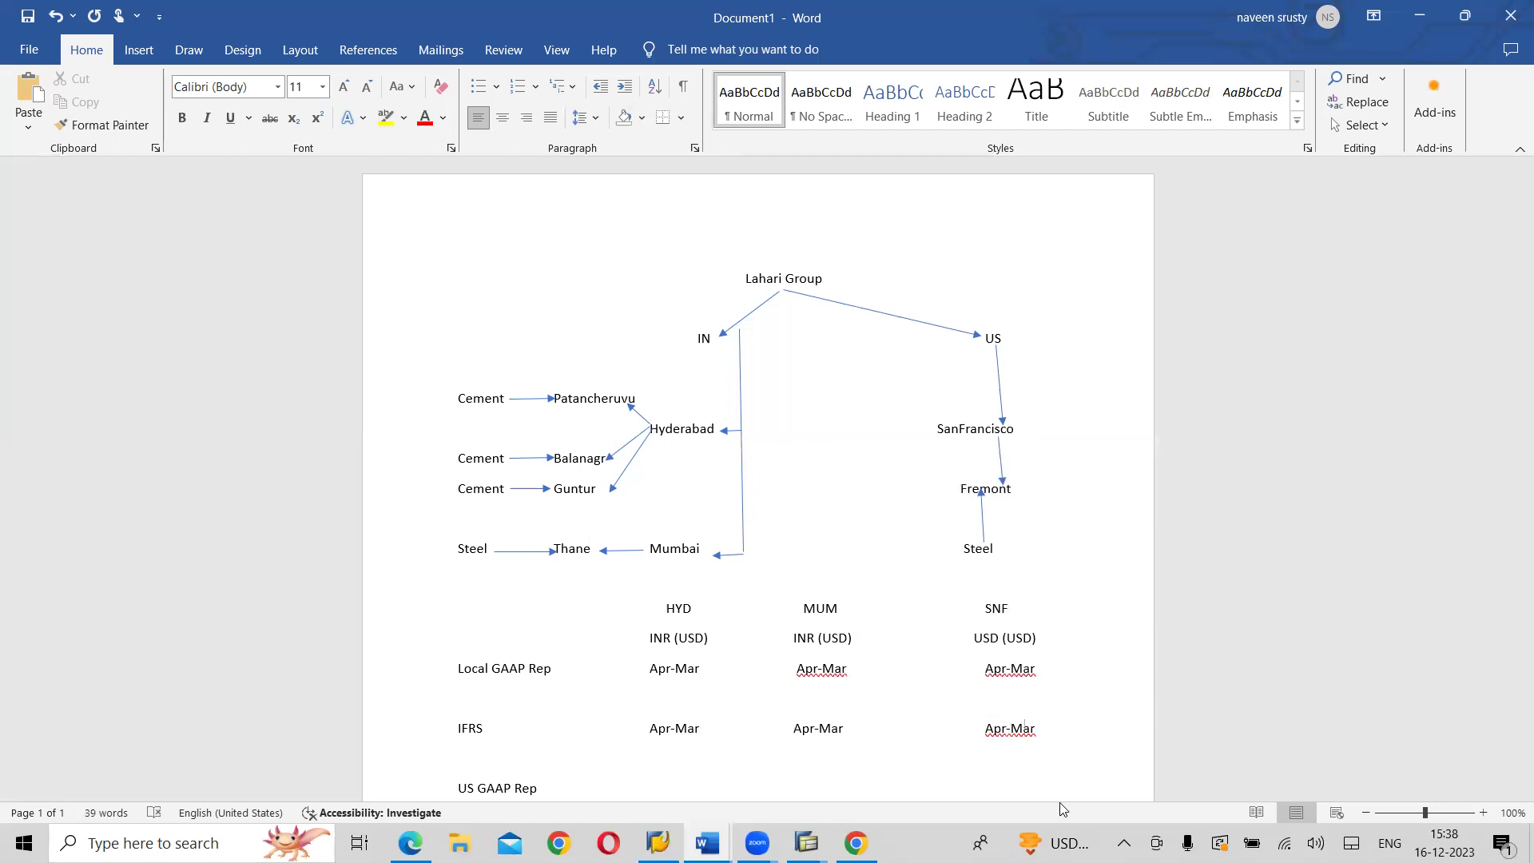
{"action": "key", "text": "Left"}
{"action": "left_click", "coordinate": [1007, 669]}
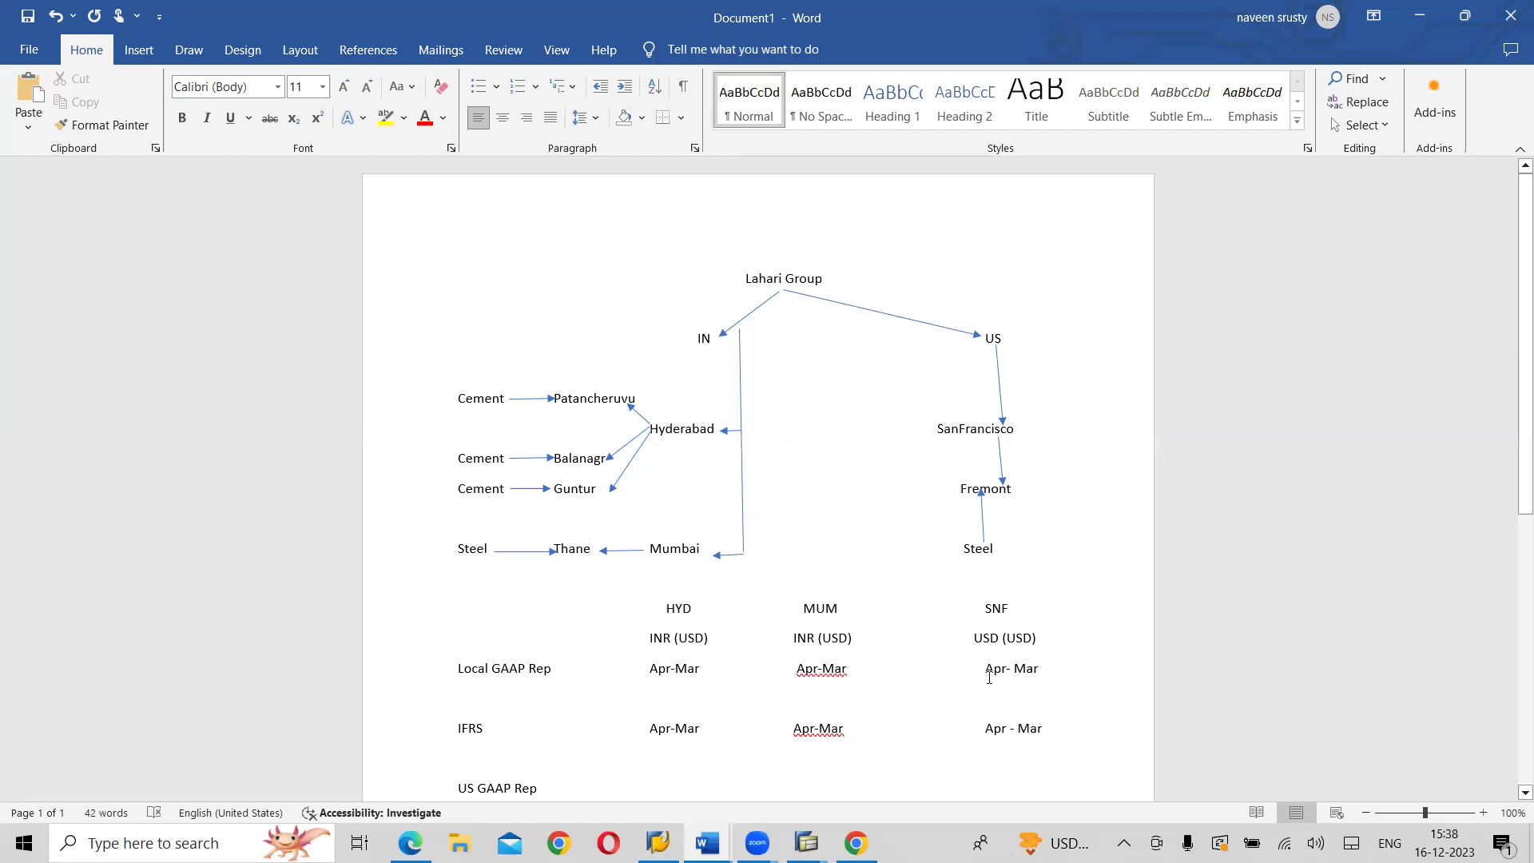
{"action": "left_click", "coordinate": [827, 668]}
{"action": "left_click", "coordinate": [823, 728]}
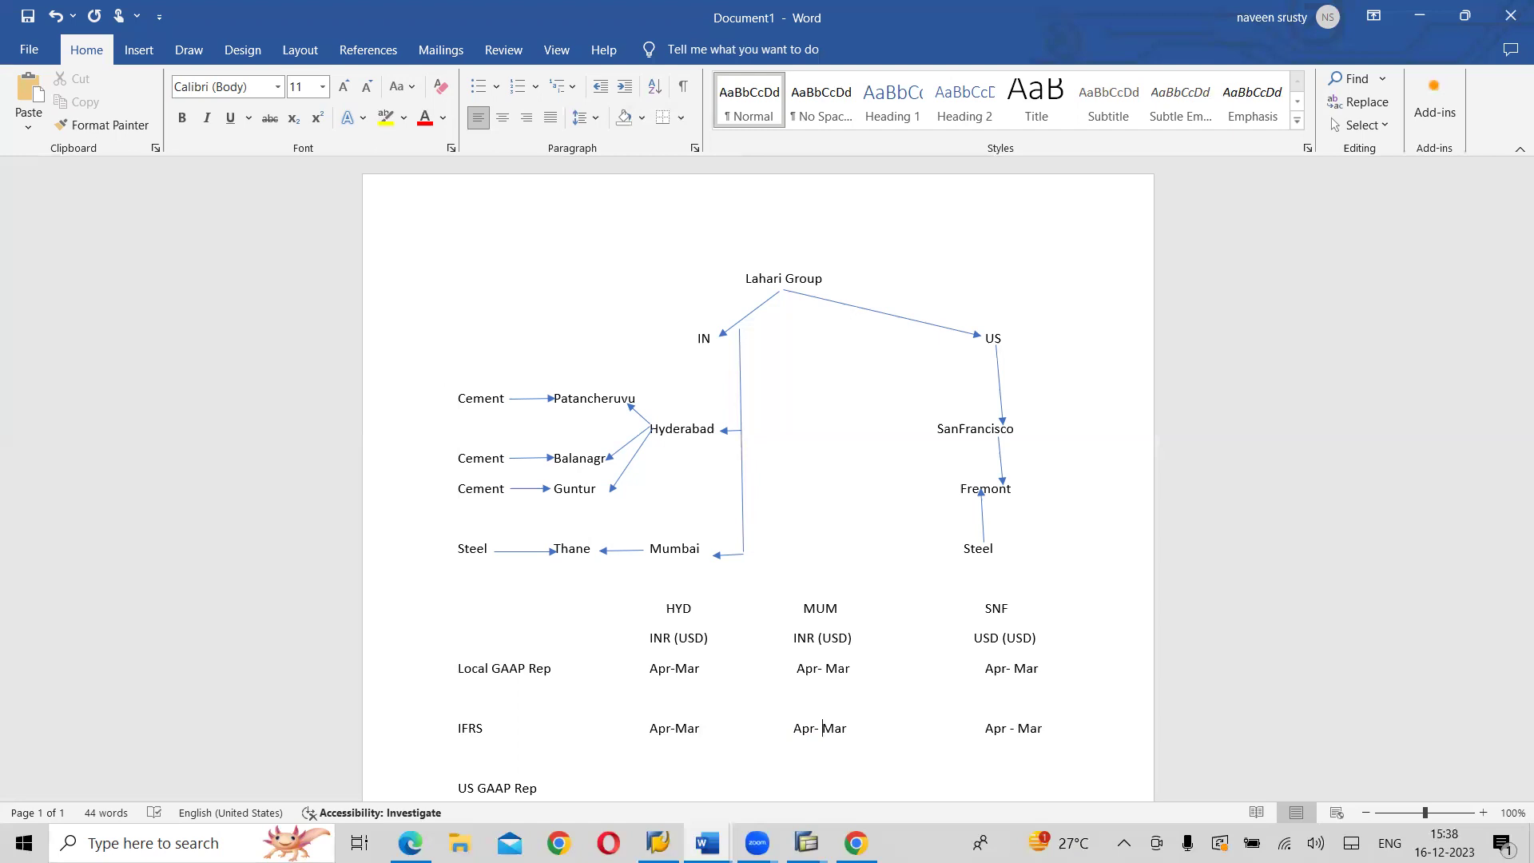
- Fill the US GAAP Rep row with Jan – Dec for HYD, Jan- Dec for MUM and Jan - Dec for SNF
{"action": "key", "text": "Tab"}
{"action": "type", "text": "JAN"}
{"action": "key", "text": "BackSpace"}
{"action": "key", "text": "BackSpace"}
{"action": "key", "text": "BackSpace"}
{"action": "type", "text": "an - Dec"}
{"action": "key", "text": "Tab"}
{"action": "type", "text": "Jan- Dec"}
{"action": "key", "text": "Tab"}
{"action": "type", "text": "Jan - Dec"}
- Save the document as Lahari Group in the OneDrive Documents folder
{"action": "scroll", "coordinate": [591, 783], "scroll_direction": "down", "scroll_amount": 2}
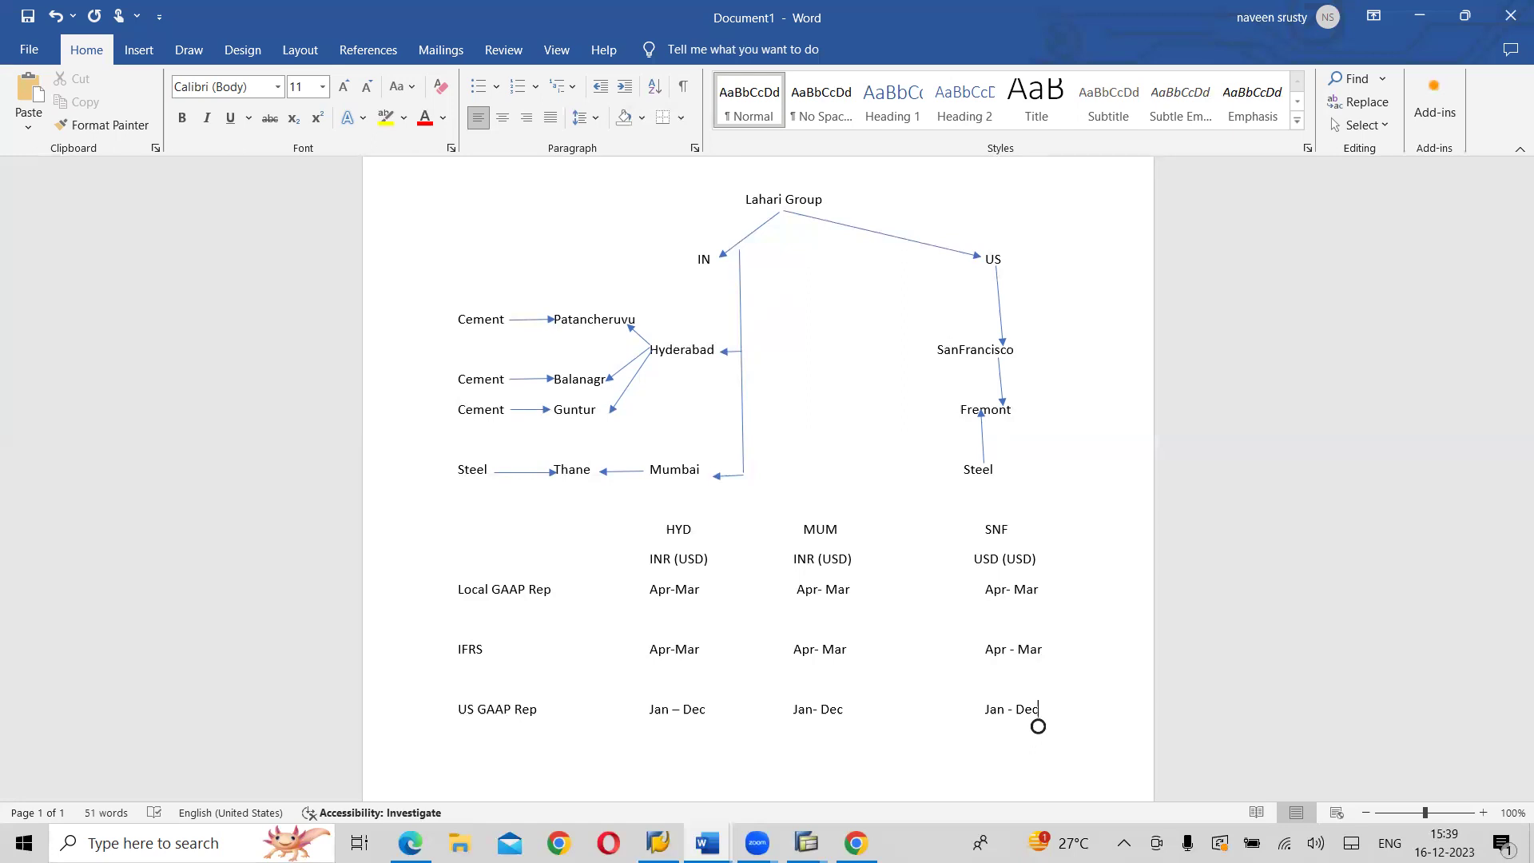
{"action": "key", "text": "ctrl+s"}
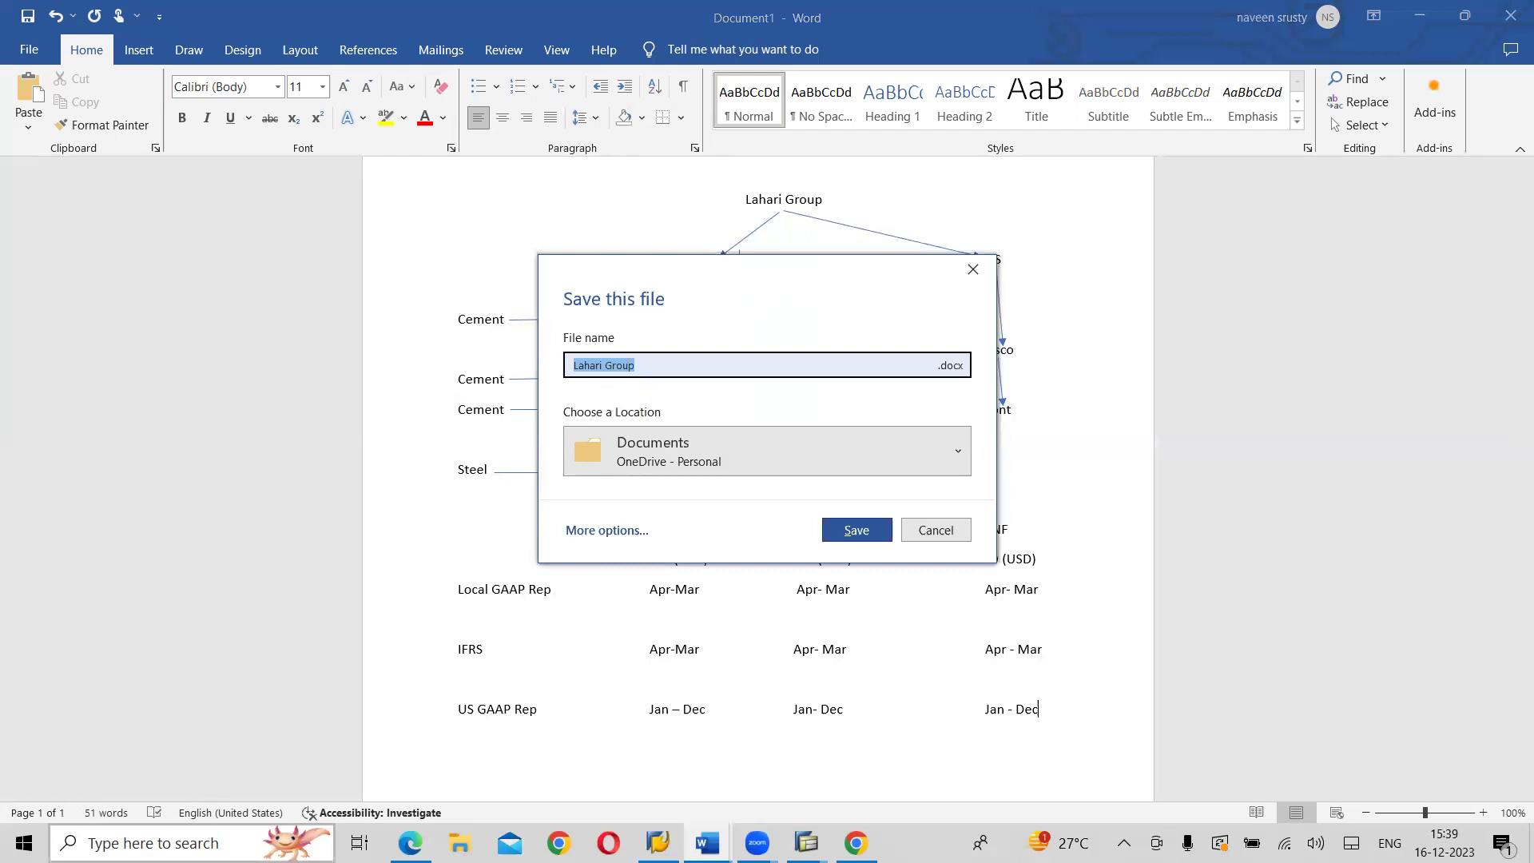
{"action": "left_click", "coordinate": [865, 533]}
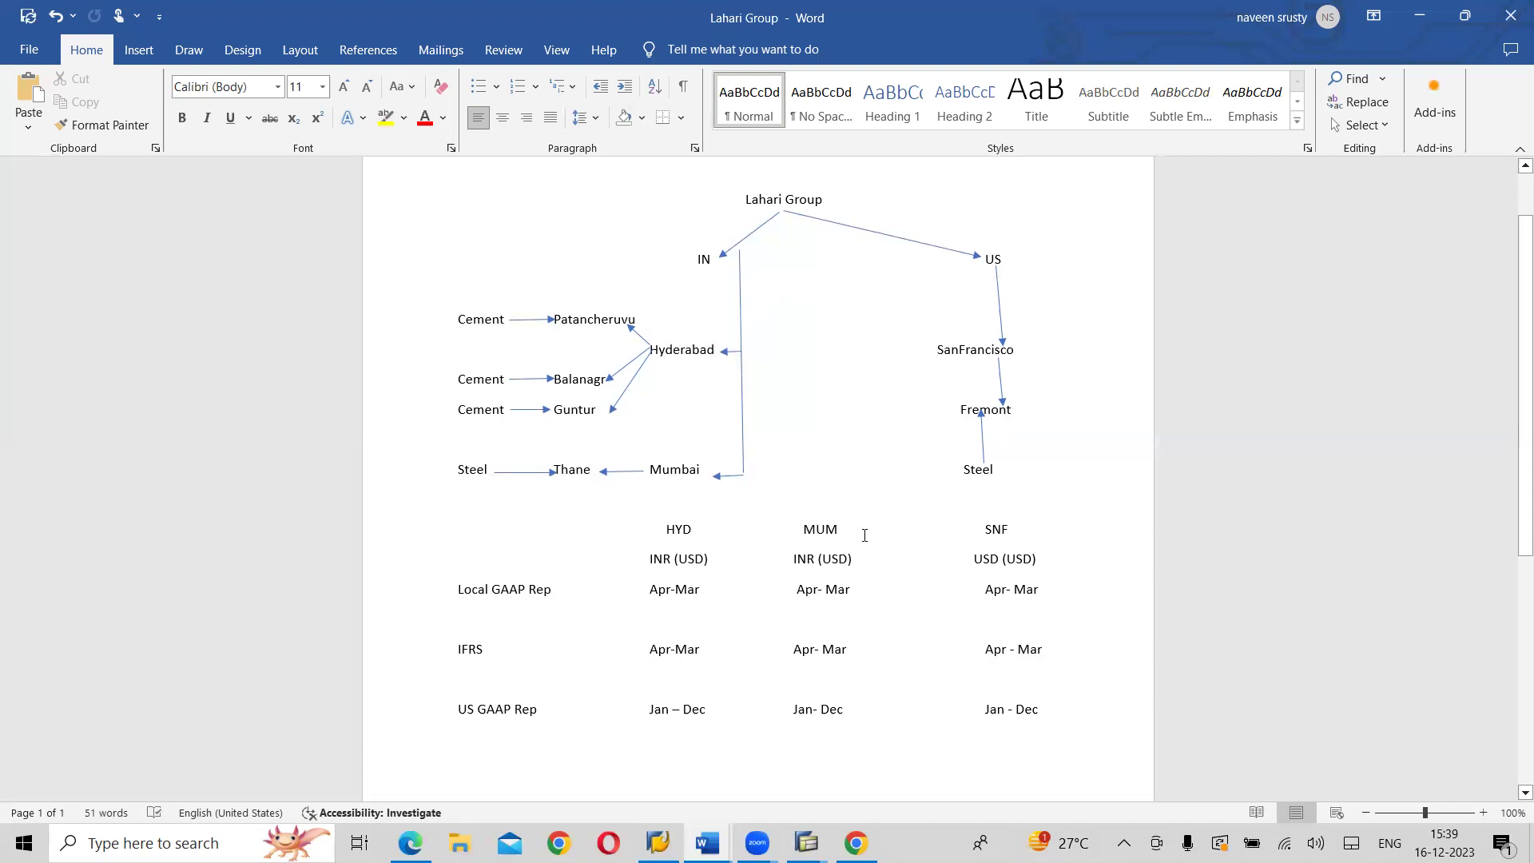
- Start saving a copy of the document under a new name and choose the Desktop folder as its location
{"action": "left_click", "coordinate": [20, 50]}
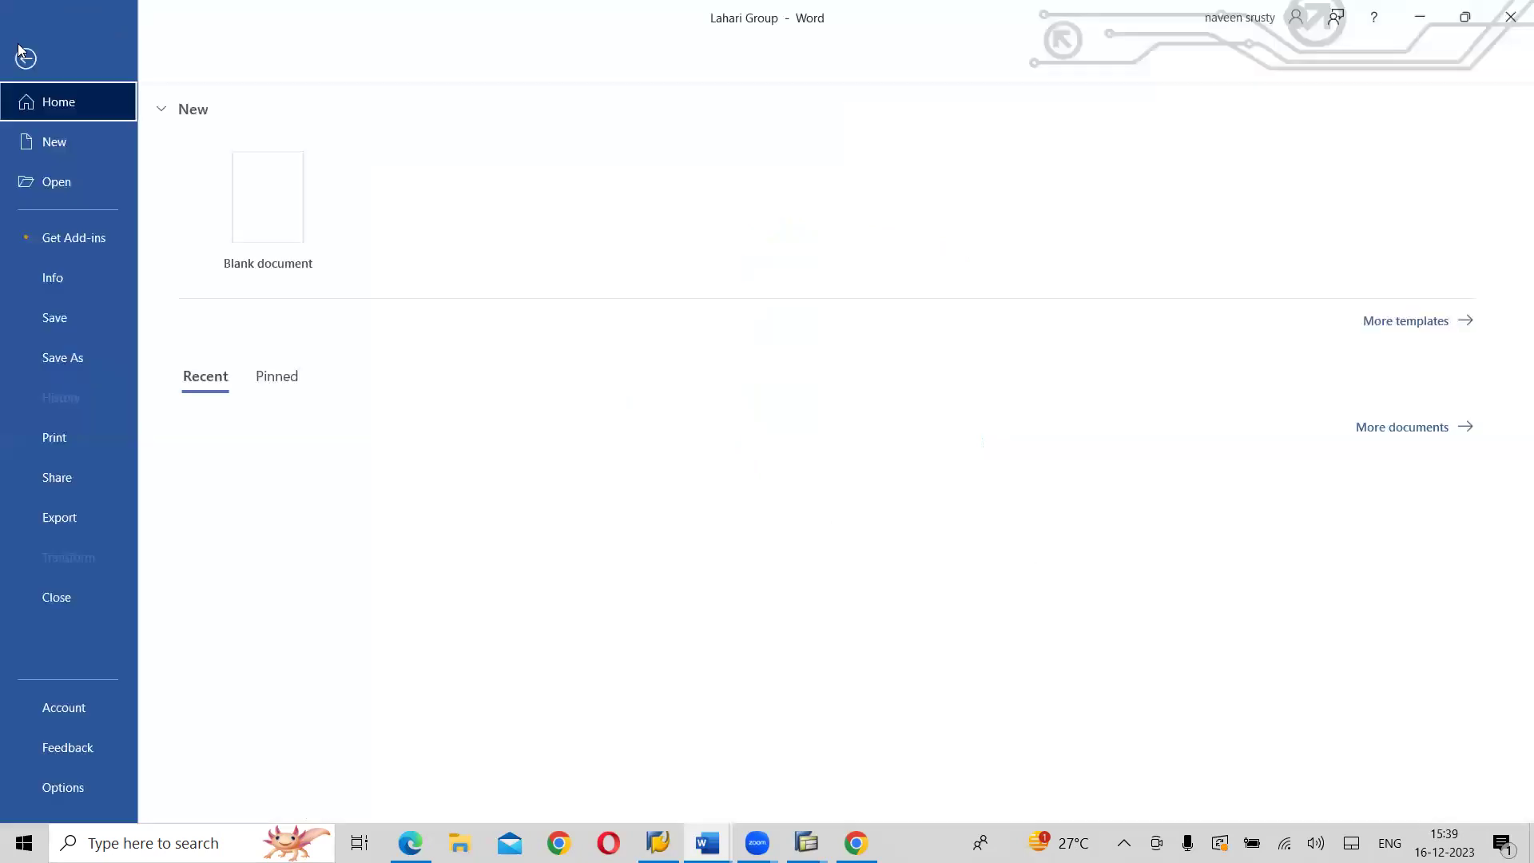
{"action": "left_click", "coordinate": [70, 364]}
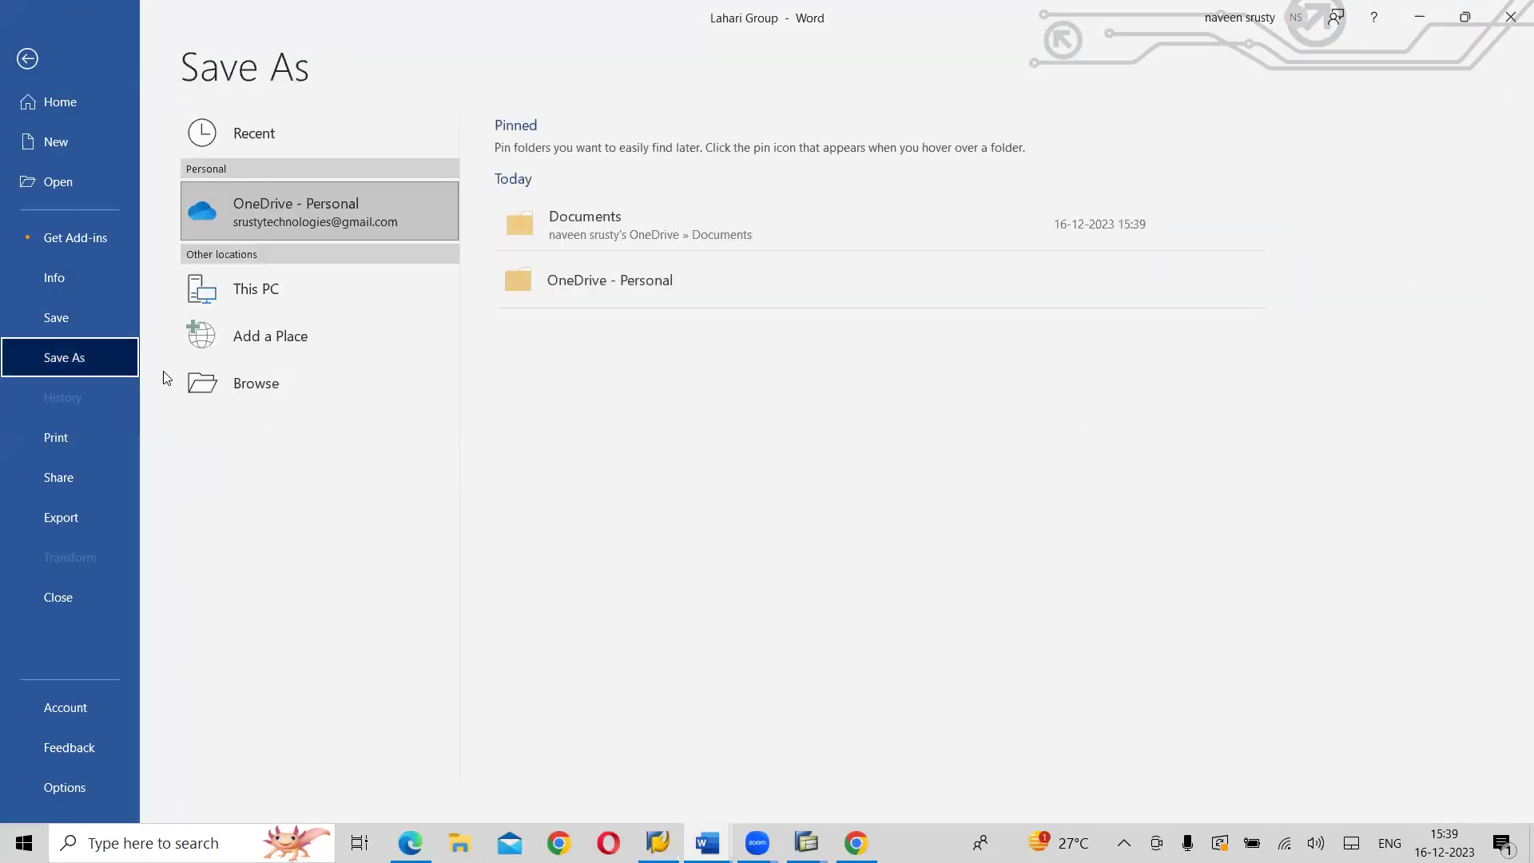
{"action": "left_click", "coordinate": [237, 385]}
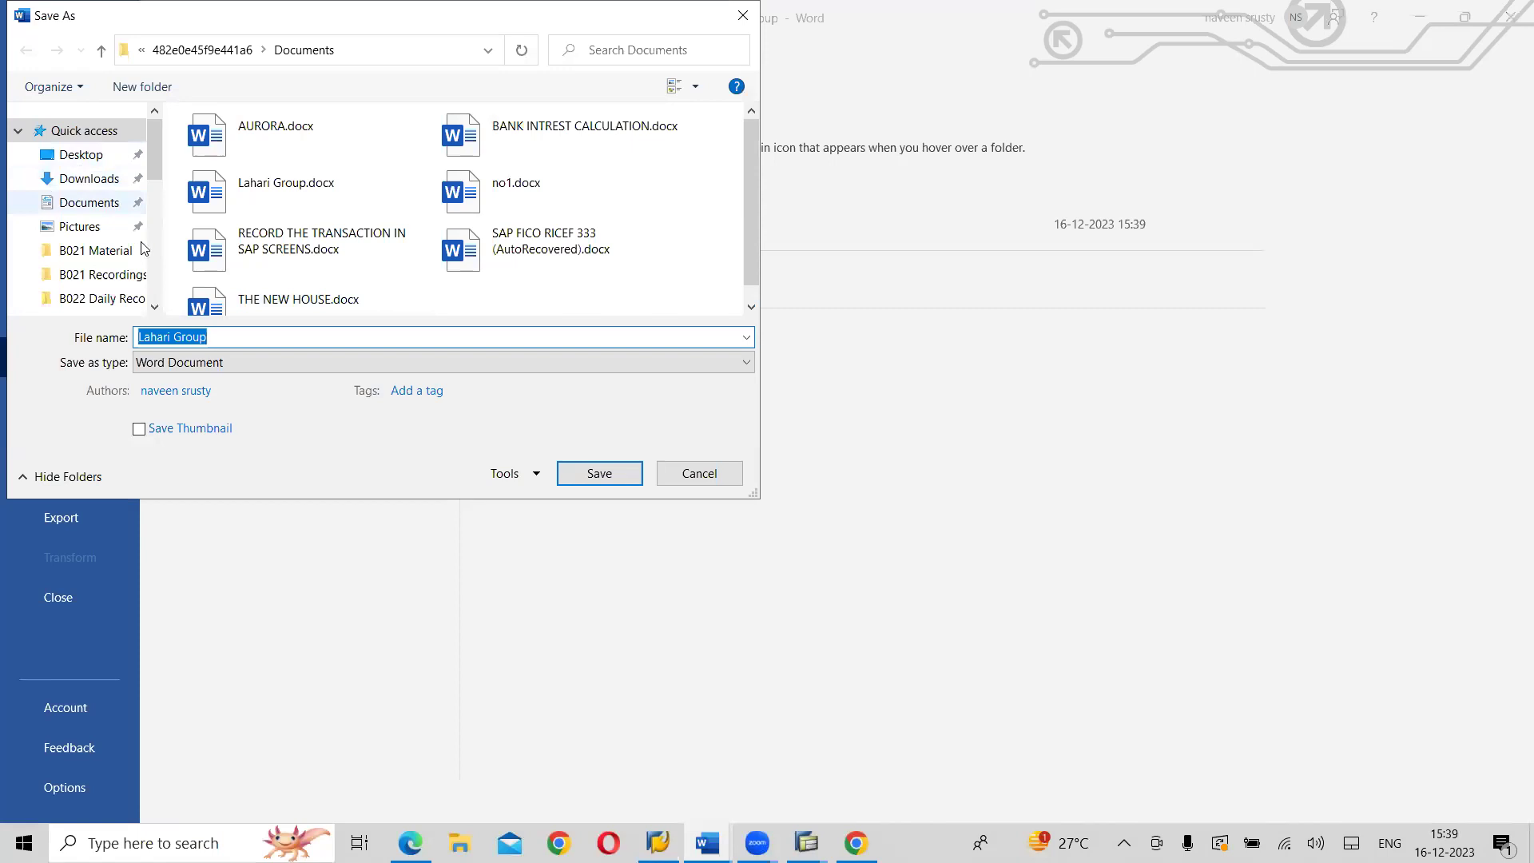
{"action": "left_click", "coordinate": [155, 308]}
{"action": "left_click", "coordinate": [155, 308]}
{"action": "left_click", "coordinate": [156, 308]}
{"action": "left_click", "coordinate": [156, 309]}
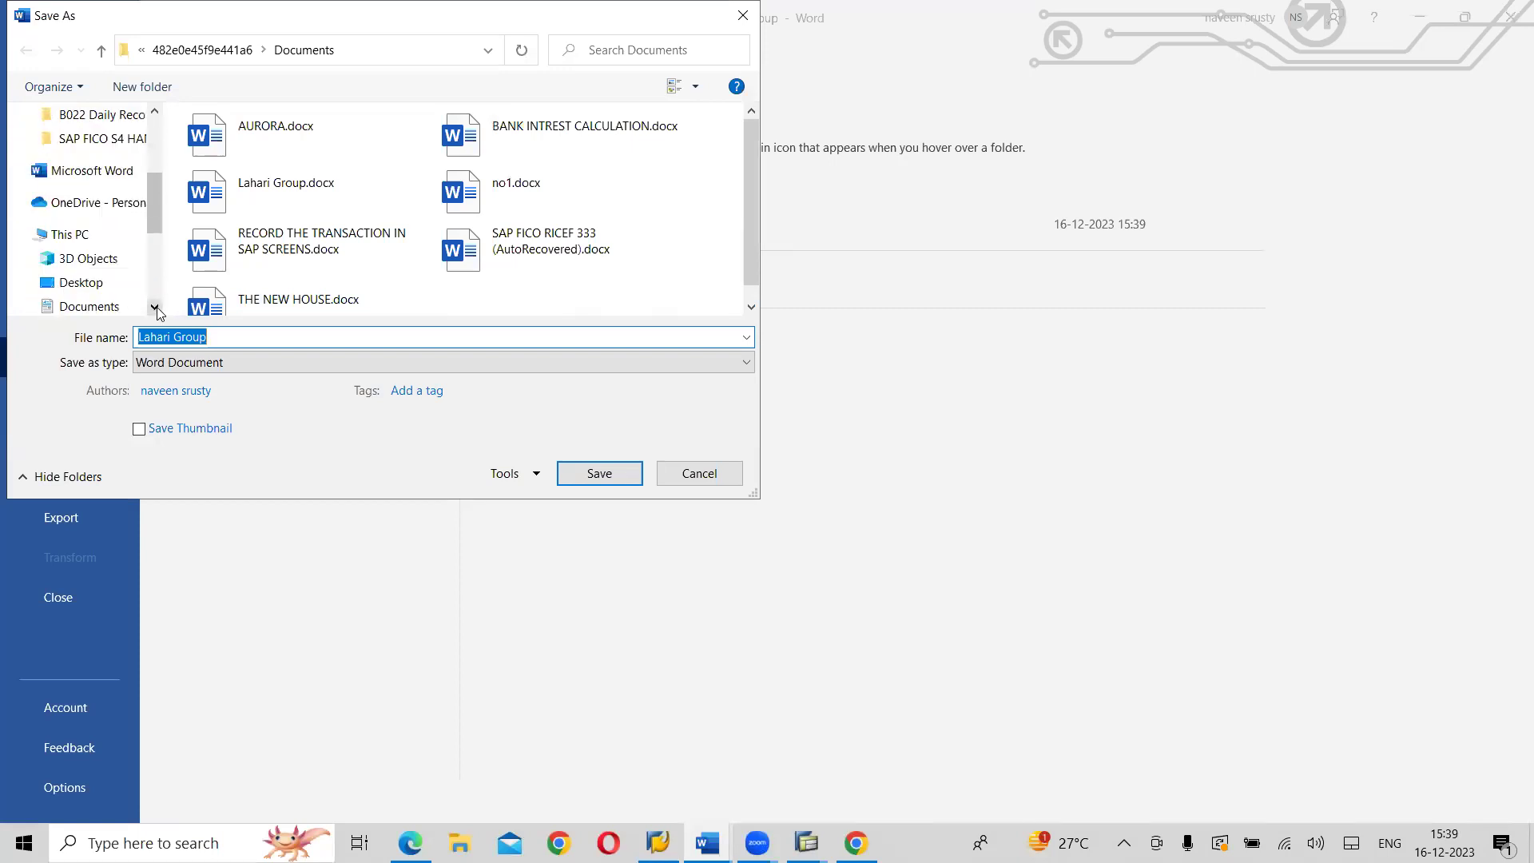
{"action": "left_click", "coordinate": [90, 283]}
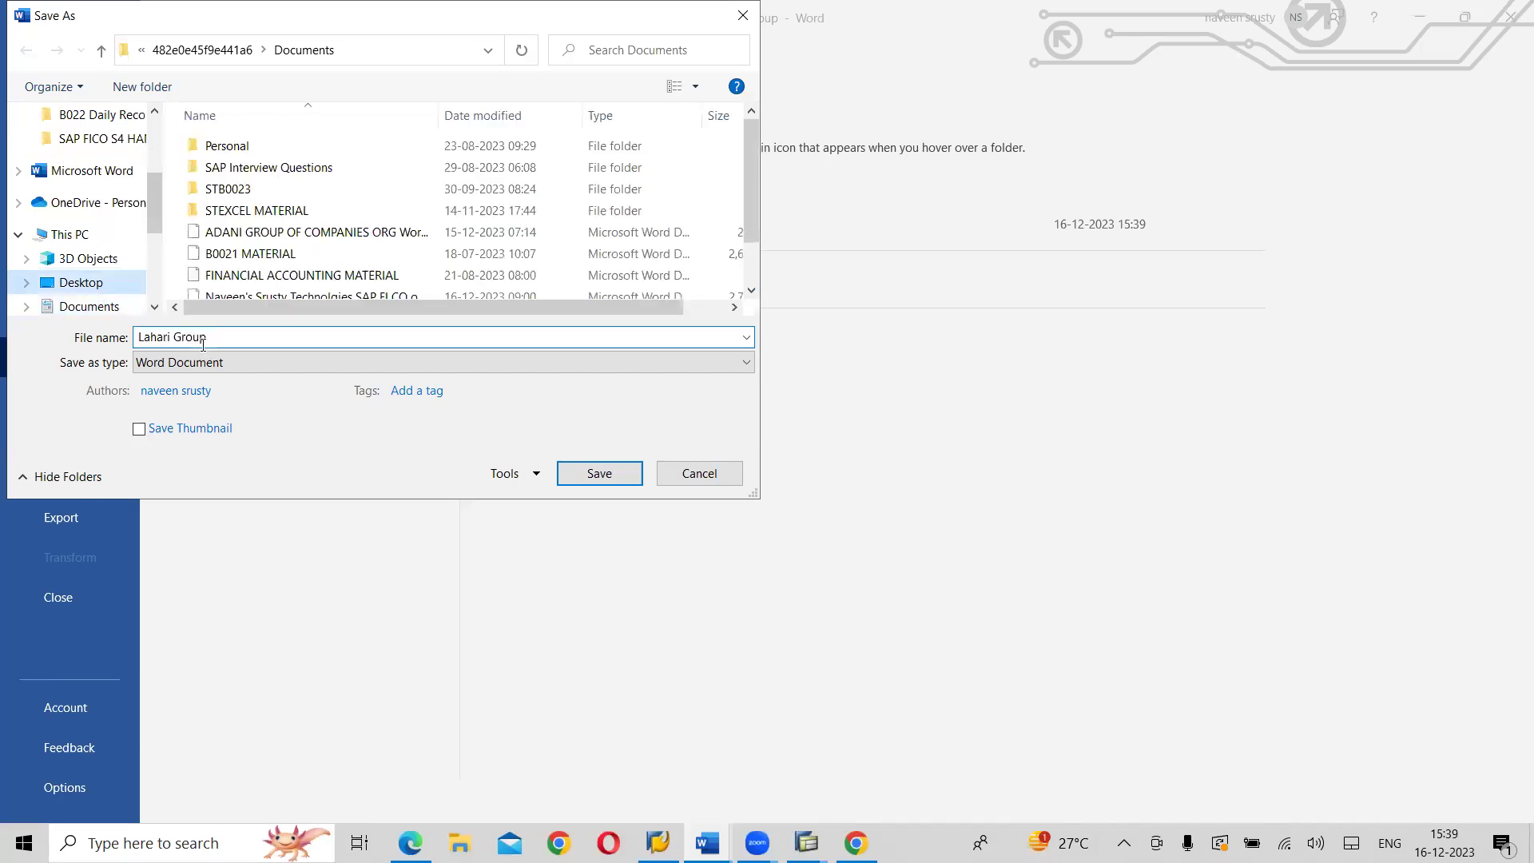
- Name the document copy B0023 LAHARI GROUP OF COMPANIES CONFIGURATION and save it as a Word document on the Desktop
{"action": "left_click", "coordinate": [228, 334]}
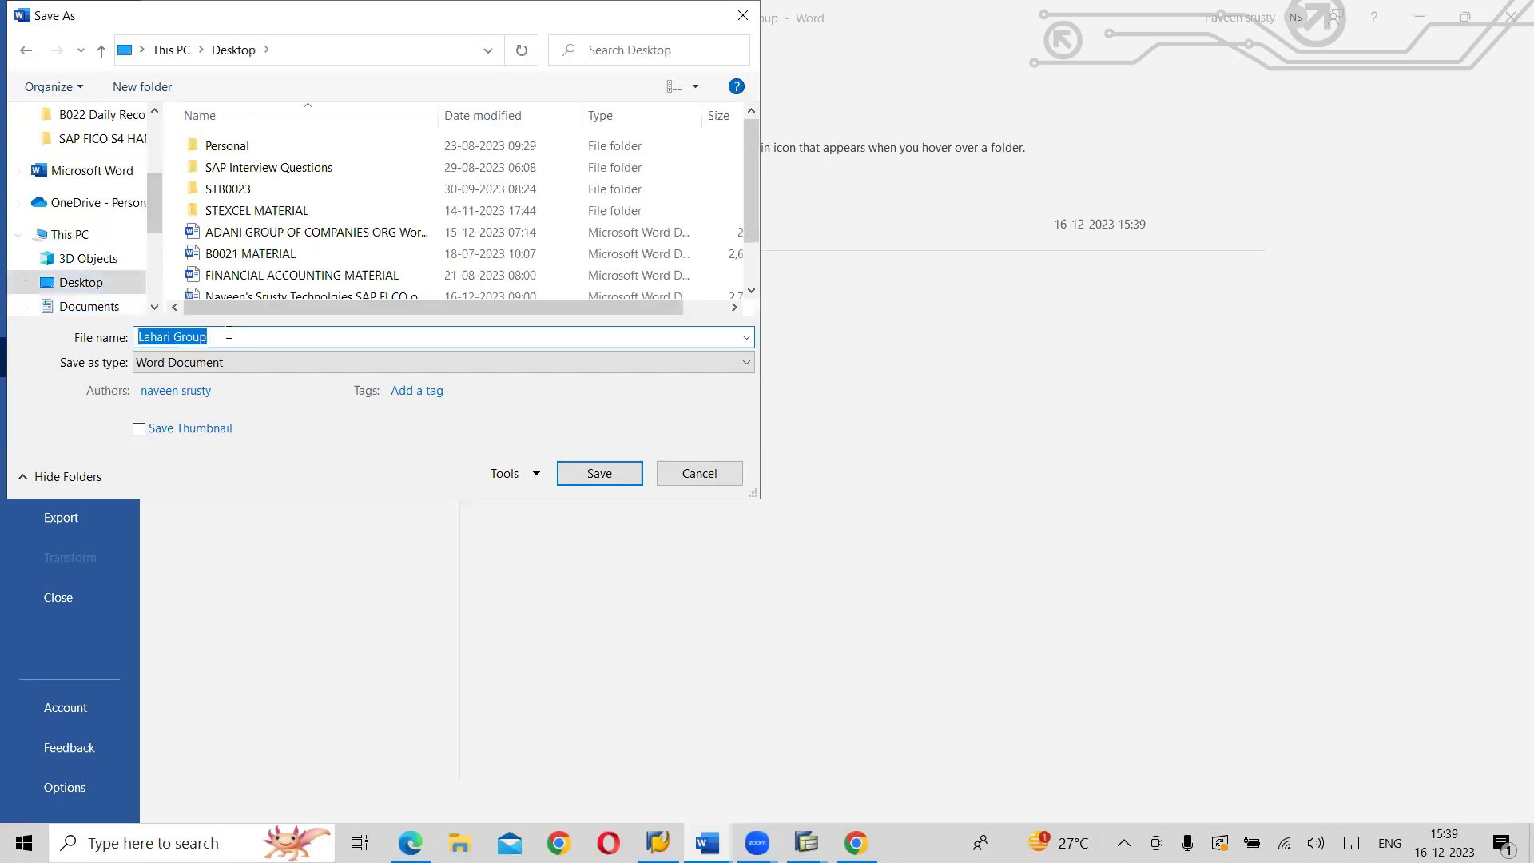
{"action": "key", "text": "BackSpace"}
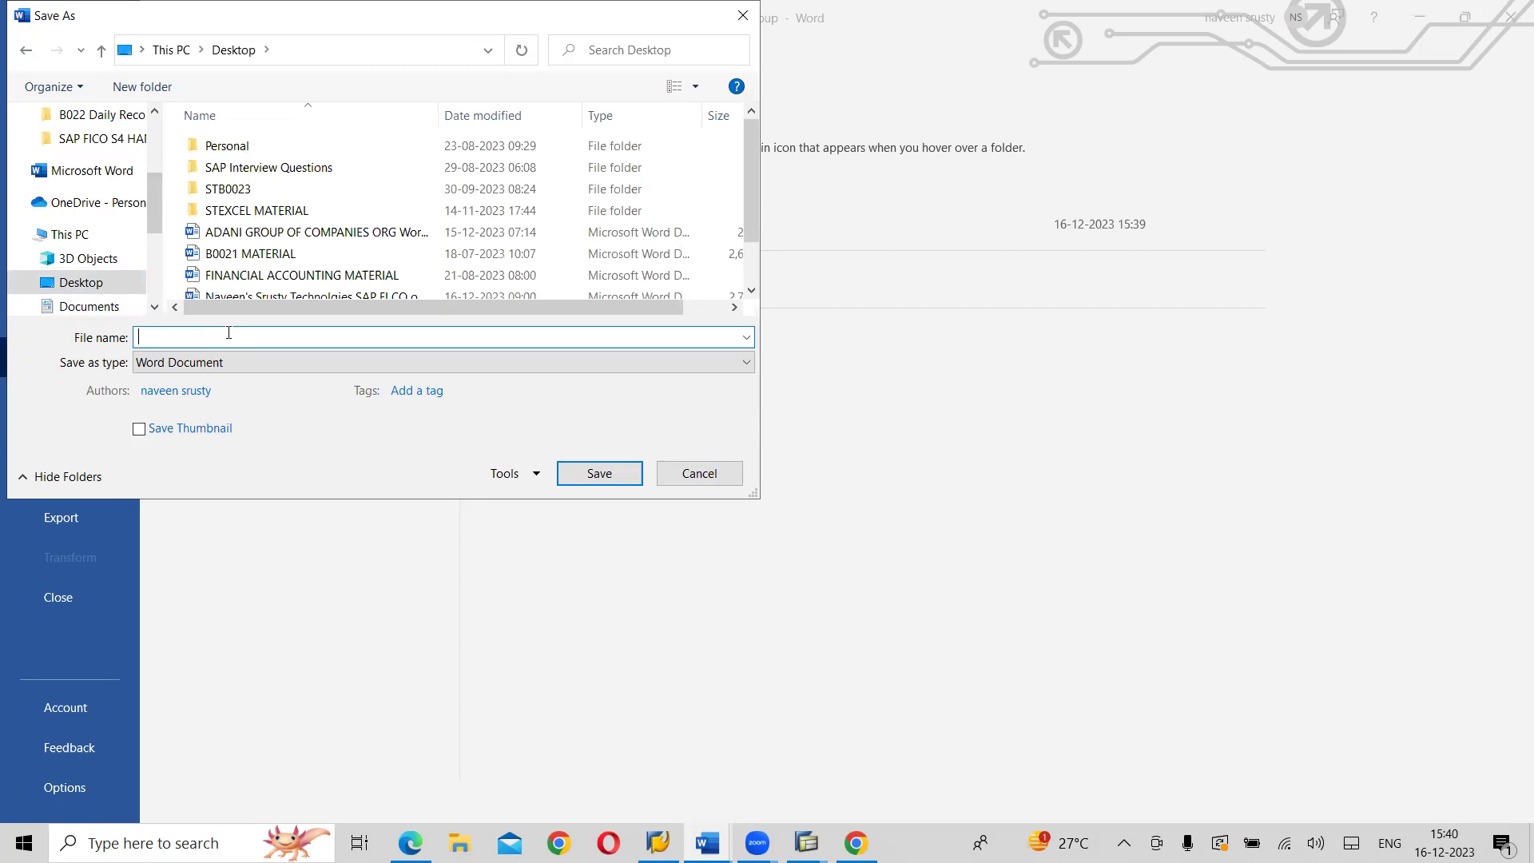
{"action": "type", "text": "b"}
{"action": "key", "text": "BackSpace"}
{"action": "type", "text": "b"}
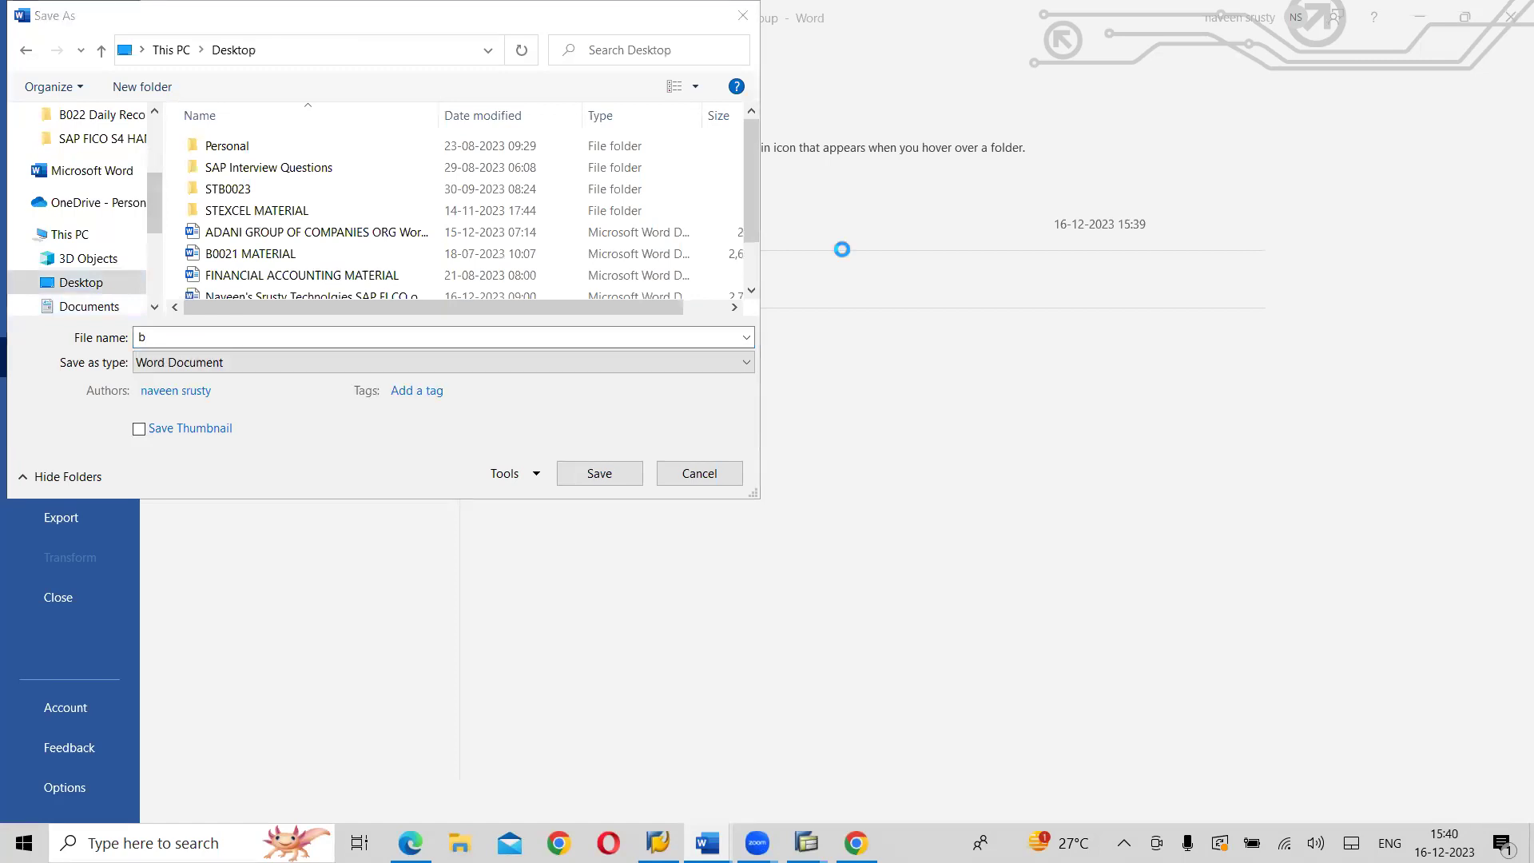
{"action": "left_click", "coordinate": [337, 337]}
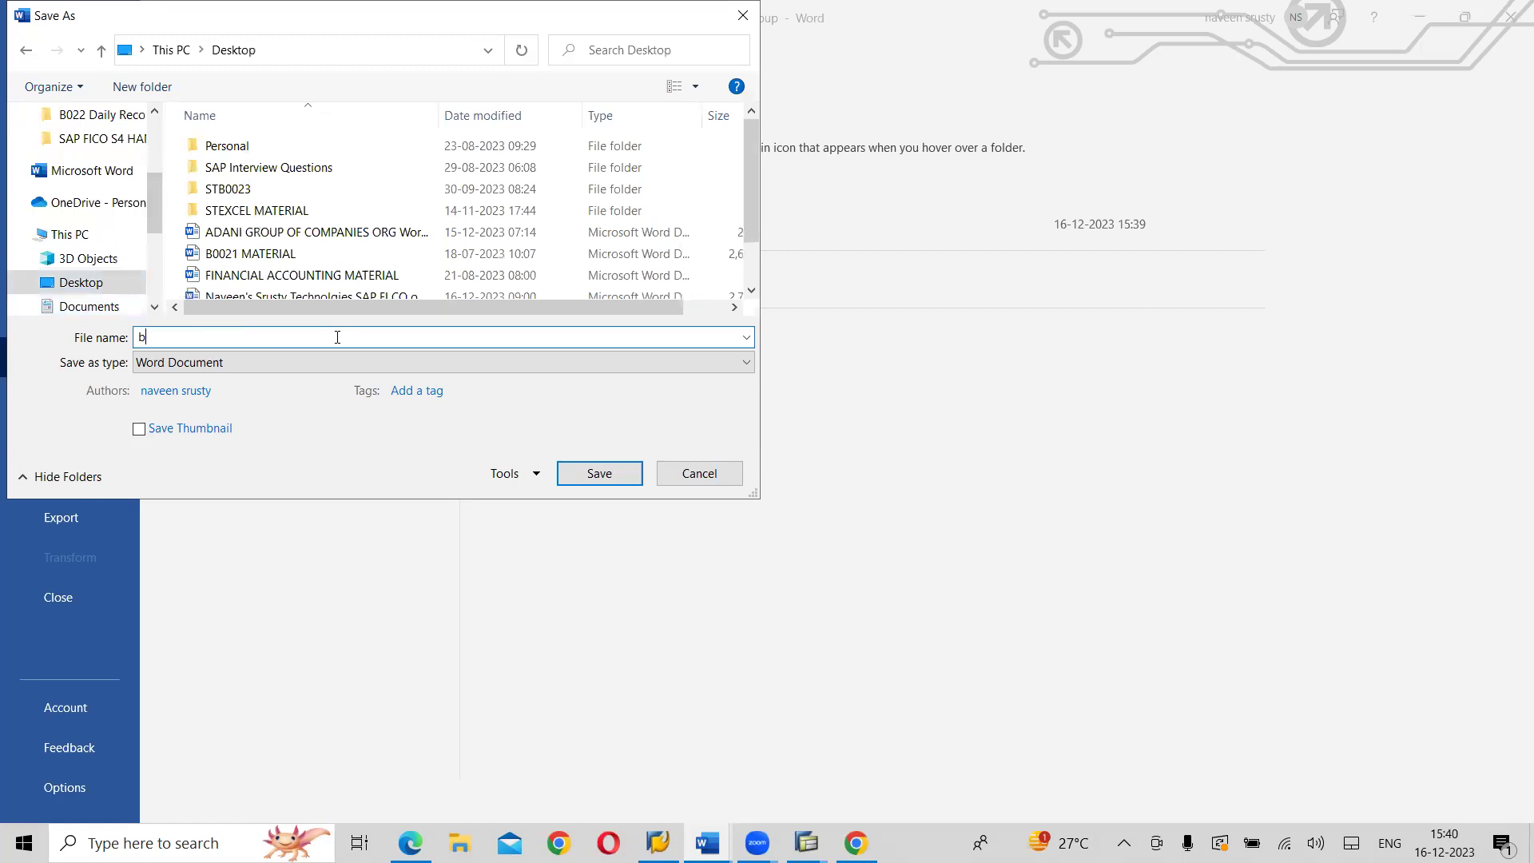
{"action": "key", "text": "BackSpace"}
{"action": "type", "text": "B00"}
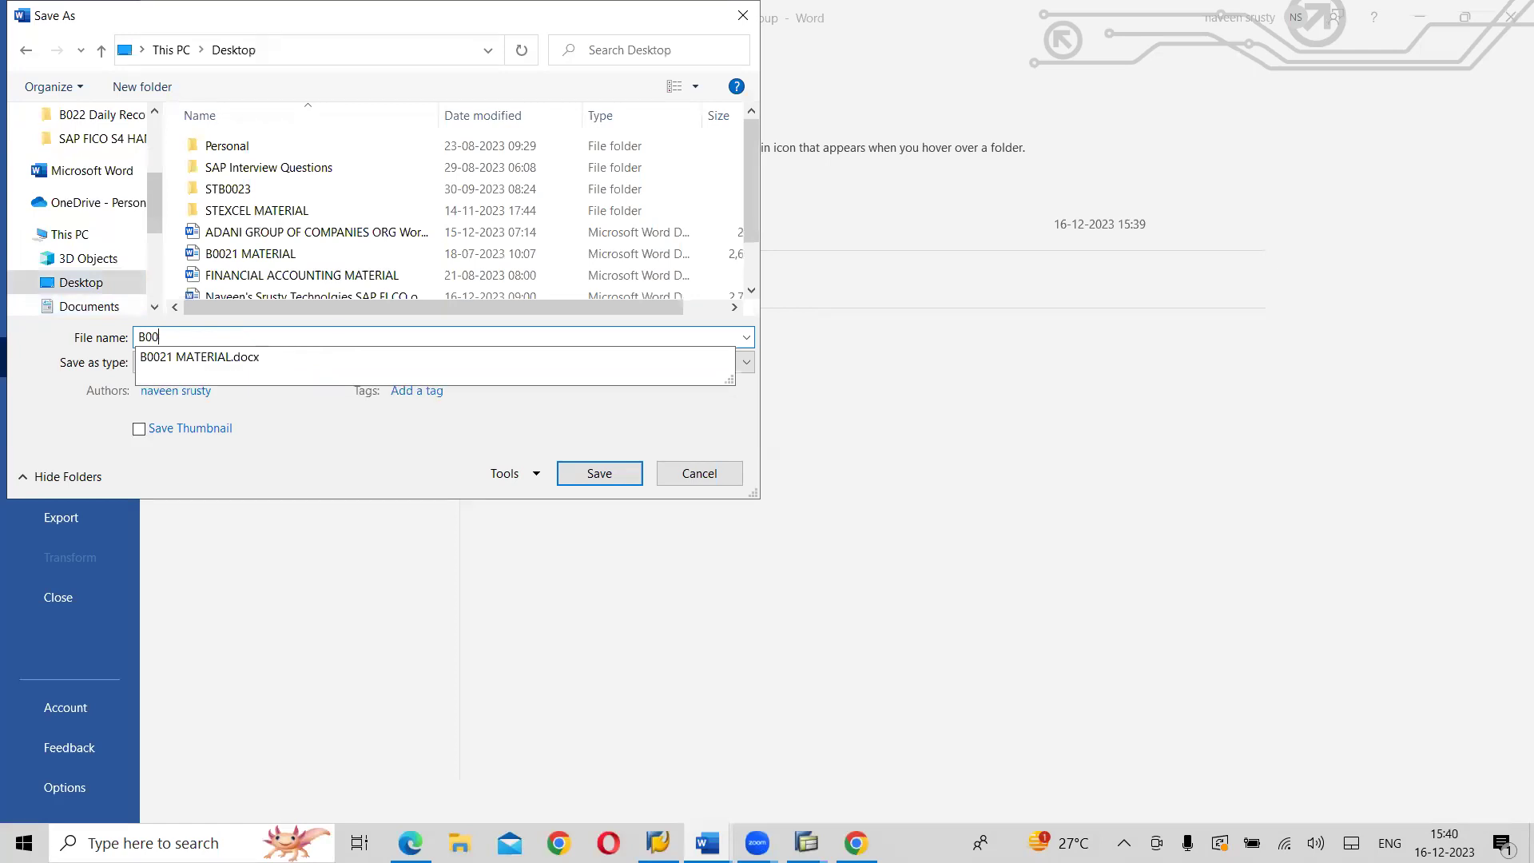
{"action": "type", "text": "23 "}
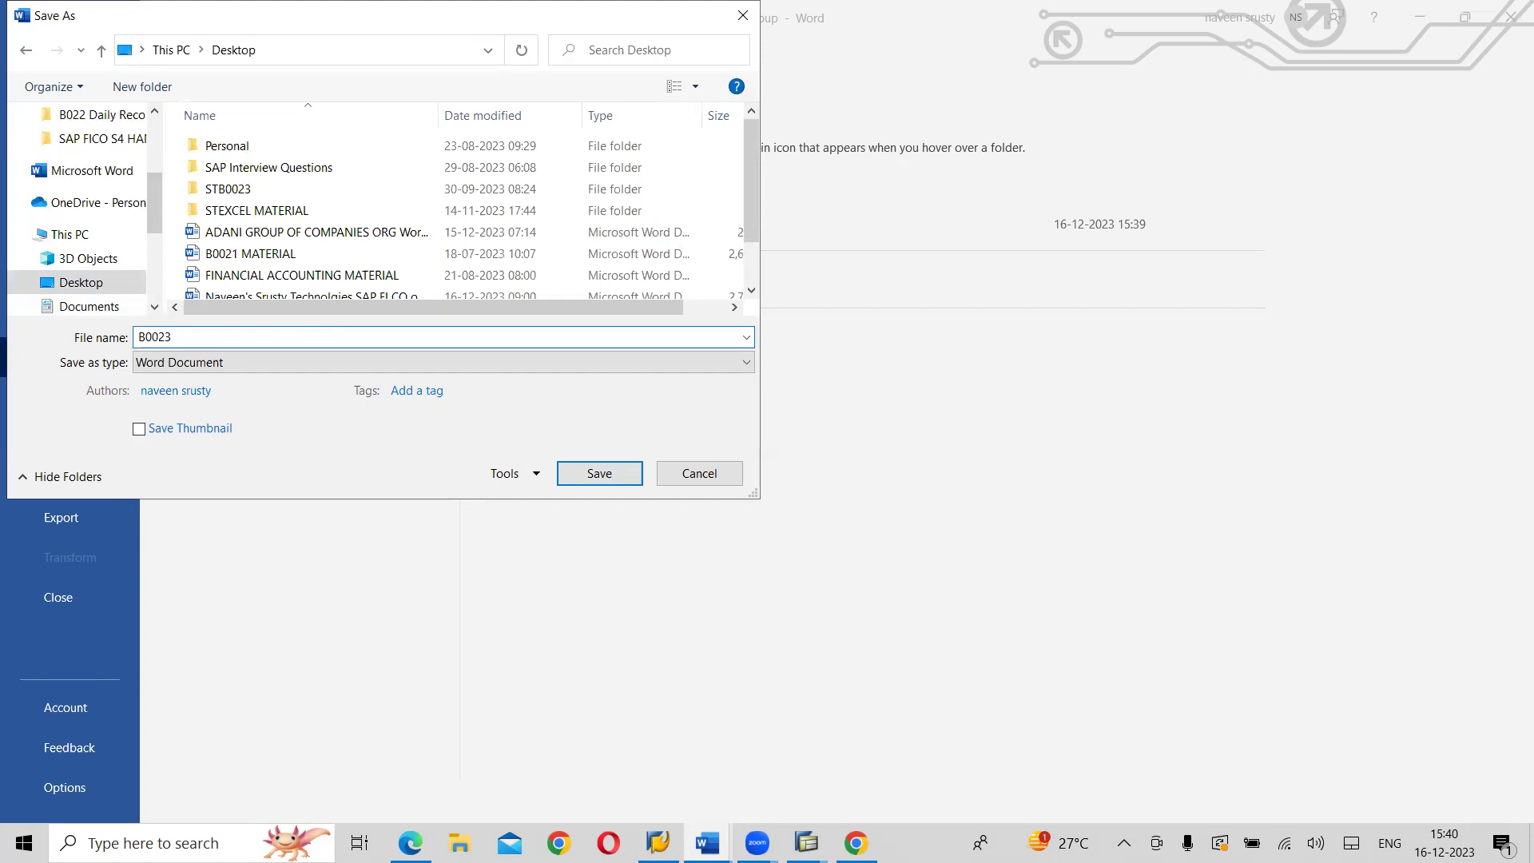
{"action": "type", "text": "LAHARI GROUP OF COMPANIE"}
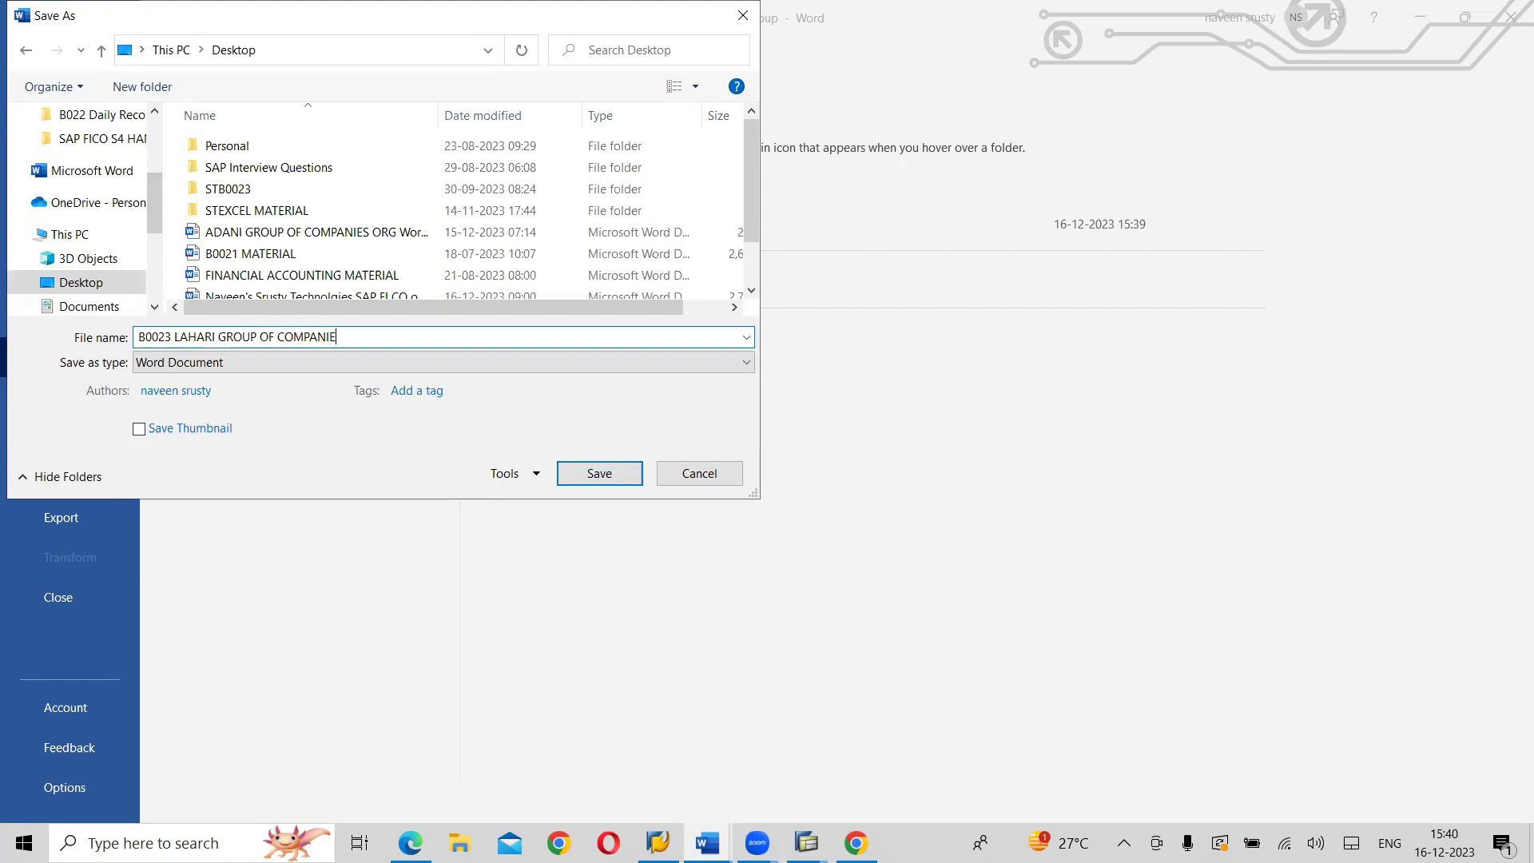
{"action": "type", "text": "S CONFIGURATION"}
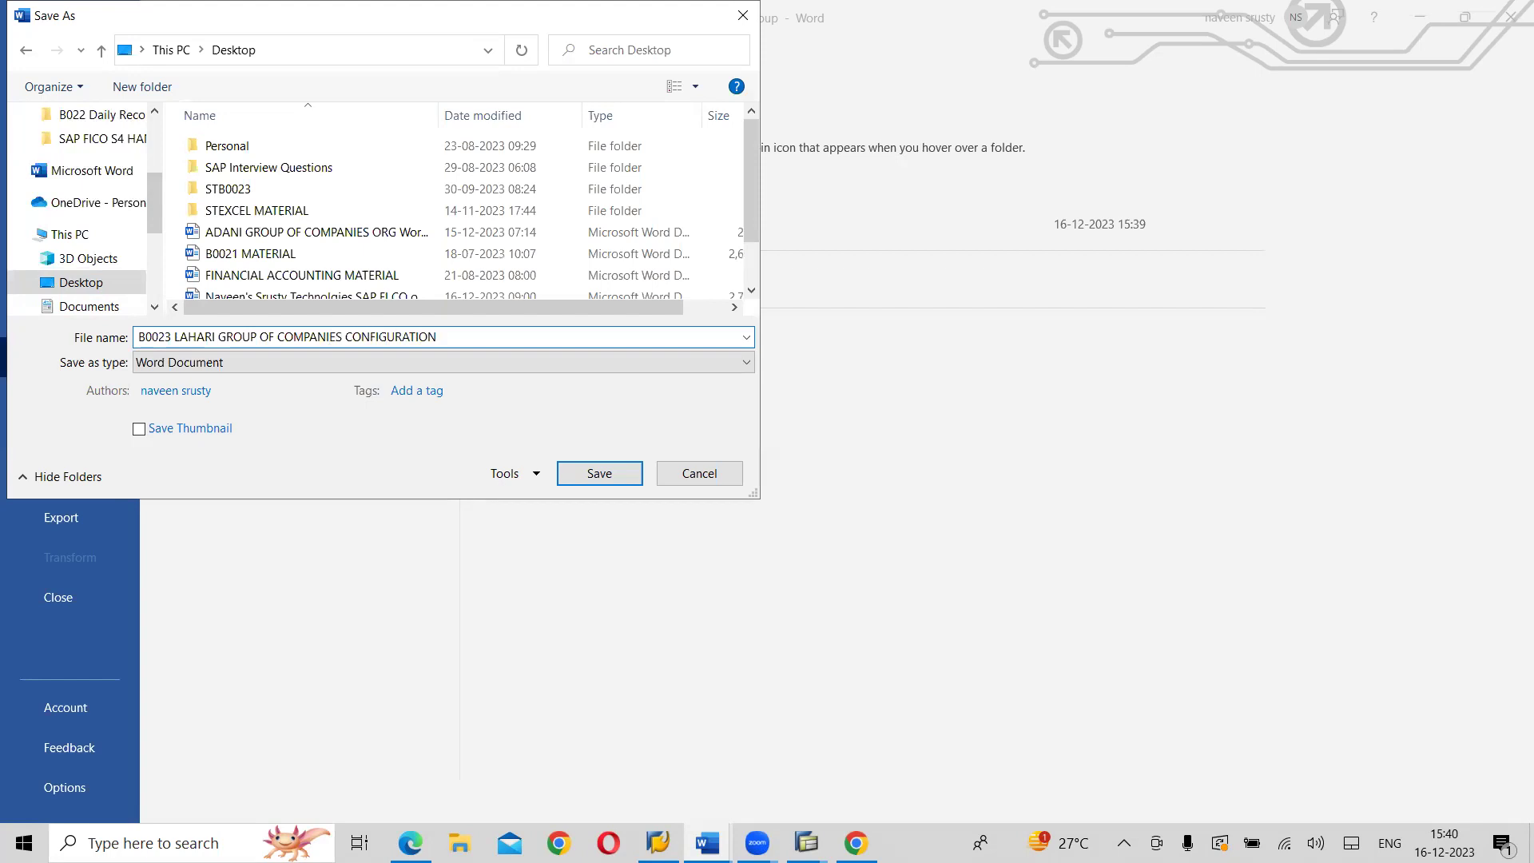
{"action": "left_click", "coordinate": [600, 475]}
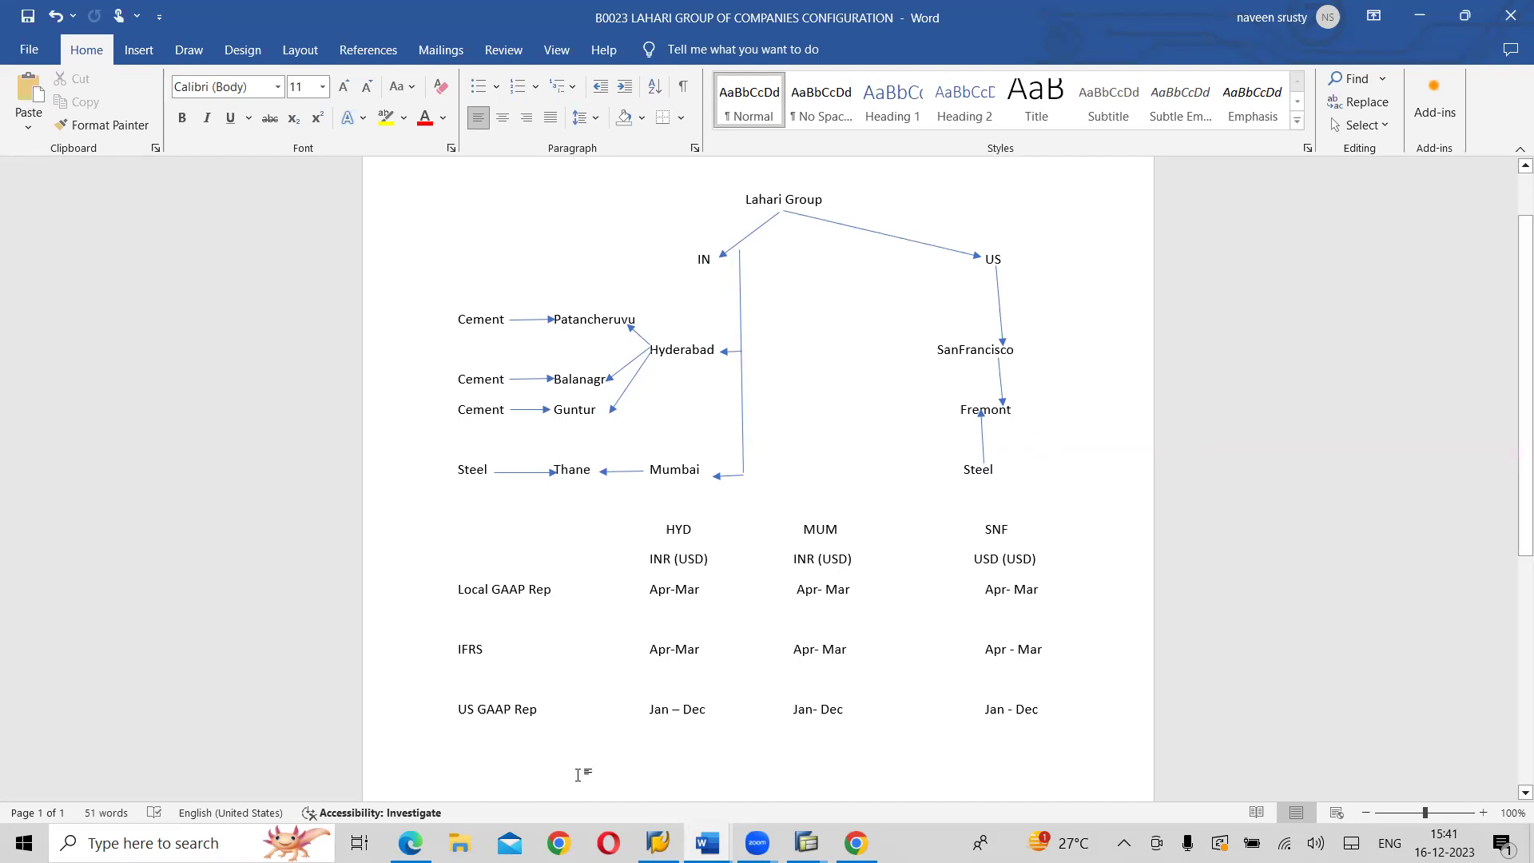
- Search the computer for ORGANIZATION and close the search results
{"action": "left_click", "coordinate": [152, 843]}
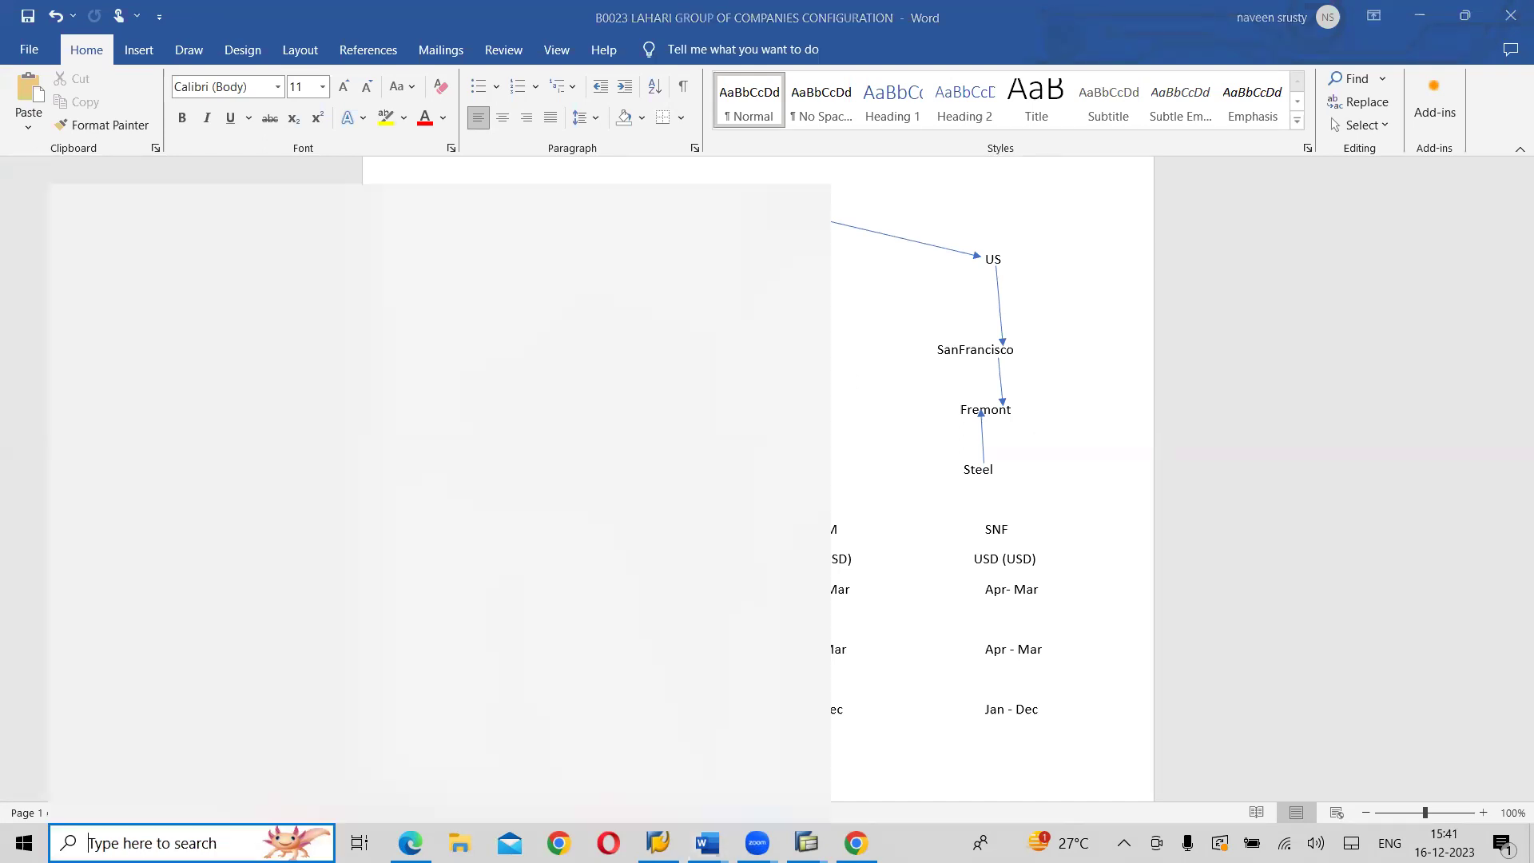
{"action": "type", "text": "ORGANIZATION"}
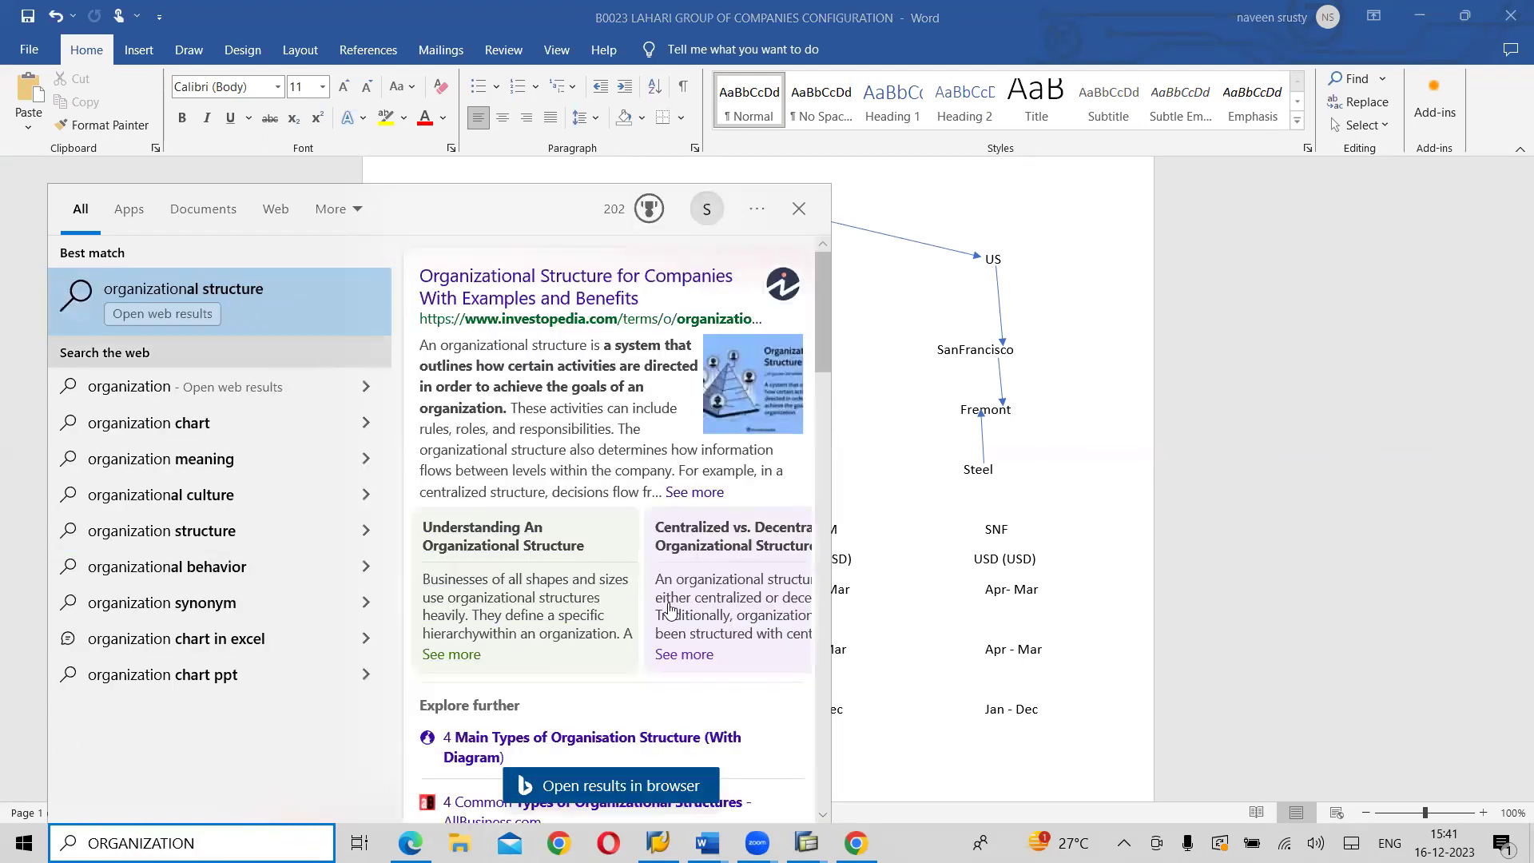
{"action": "left_click", "coordinate": [799, 209]}
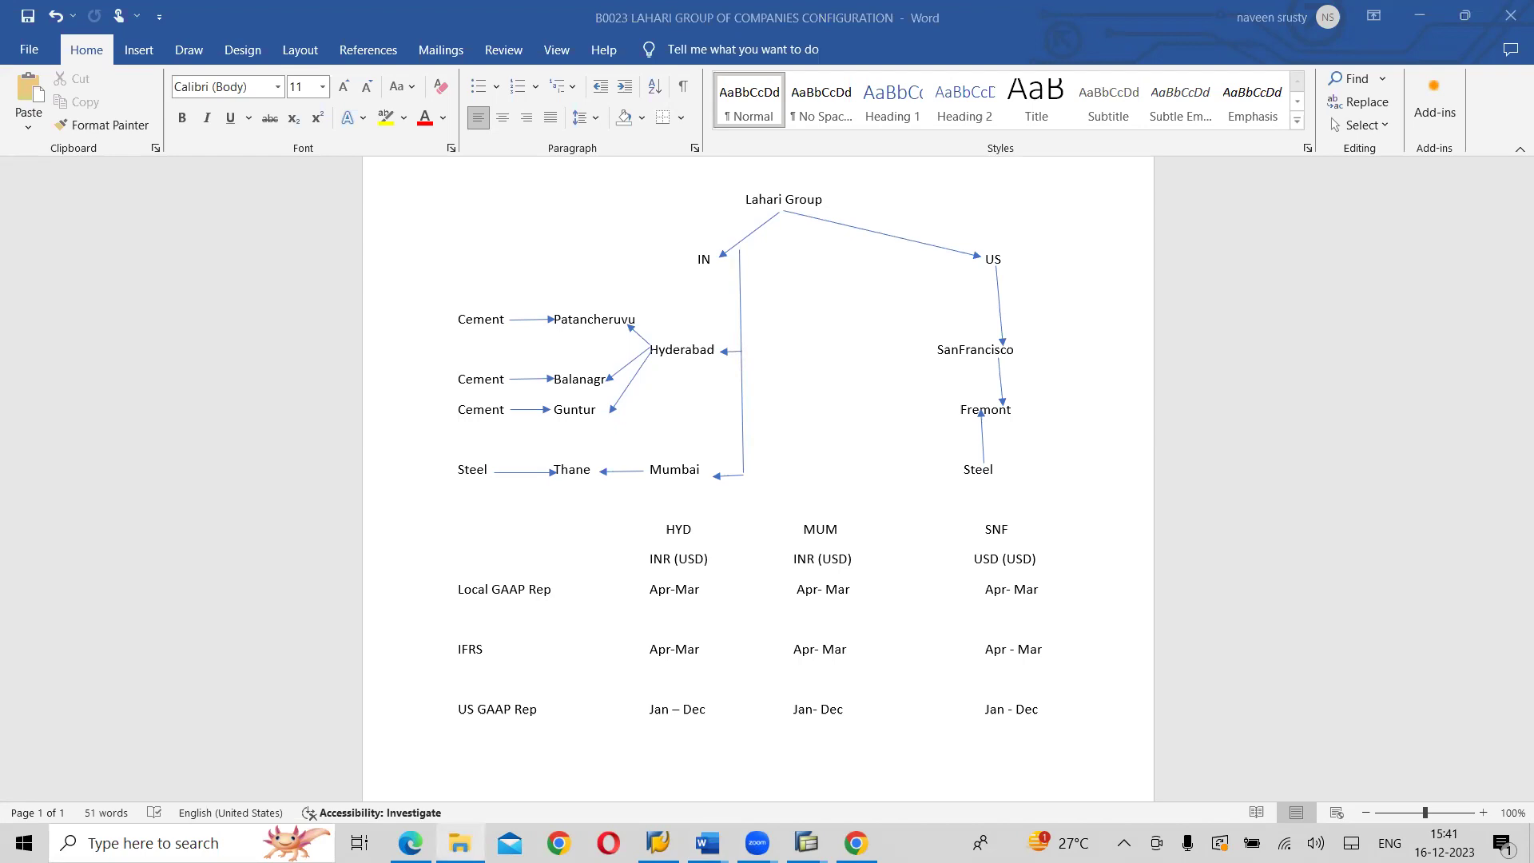
- Switch to File Explorer, open the DESKTOPITEMS folder on Local Disk (D:), and look through its files for organization structure material
{"action": "key", "text": "super+e"}
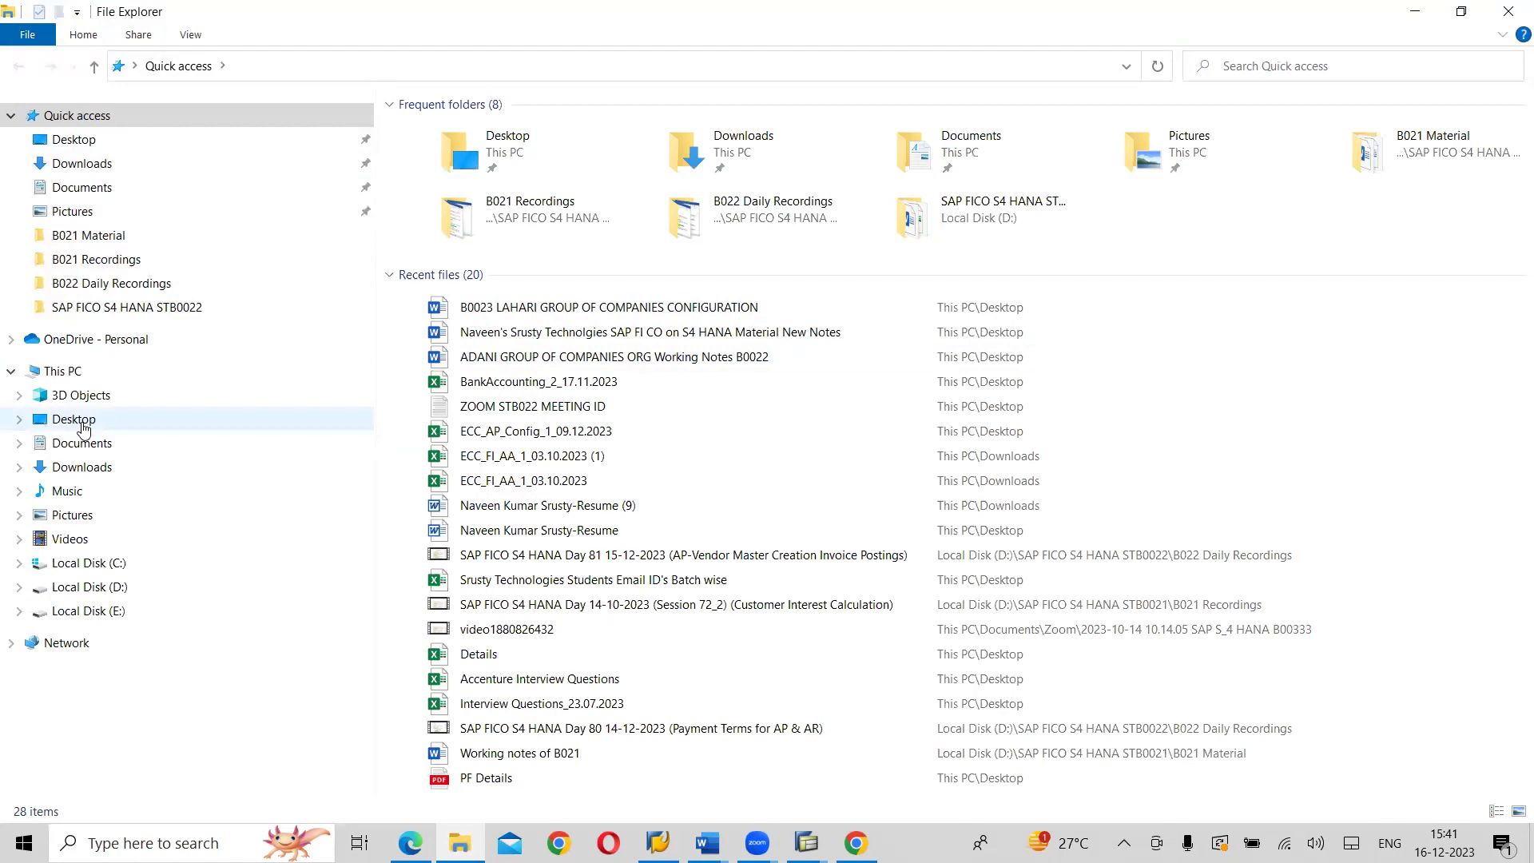
{"action": "left_click", "coordinate": [81, 588]}
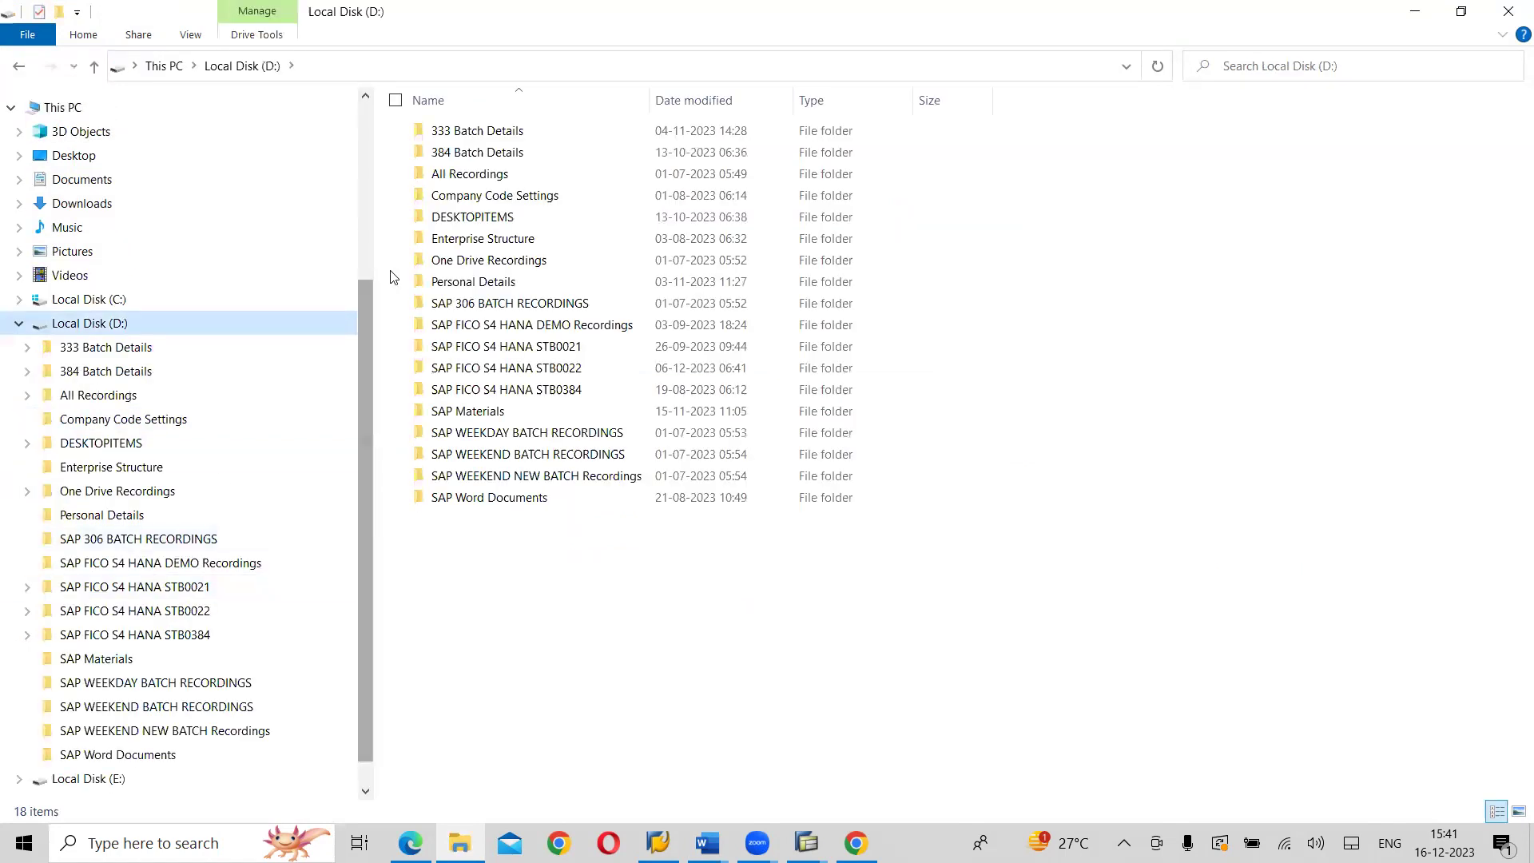
{"action": "double_click", "coordinate": [491, 224]}
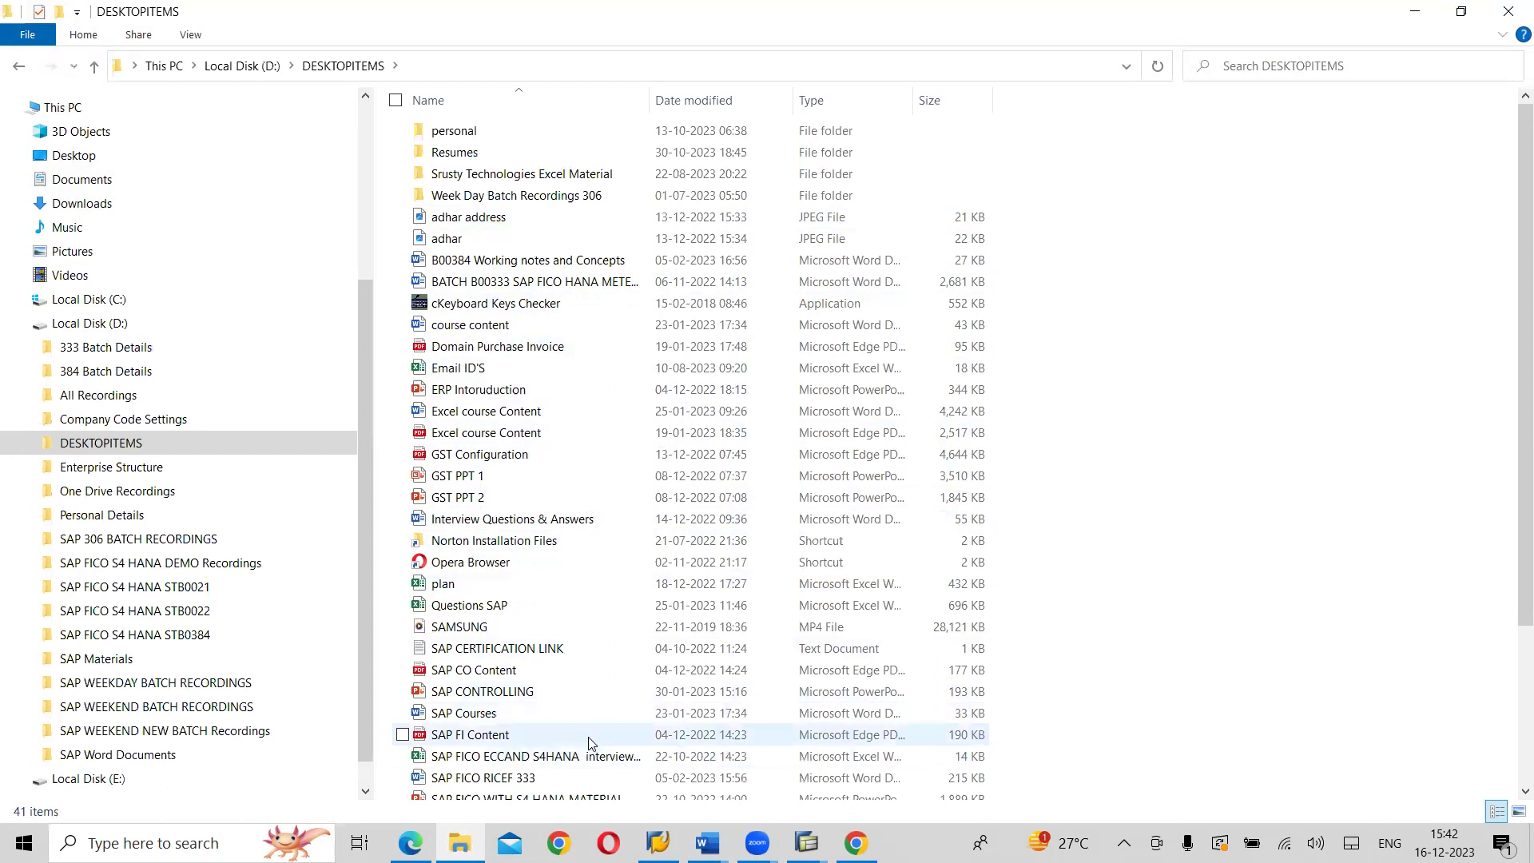
{"action": "left_click", "coordinate": [1525, 791]}
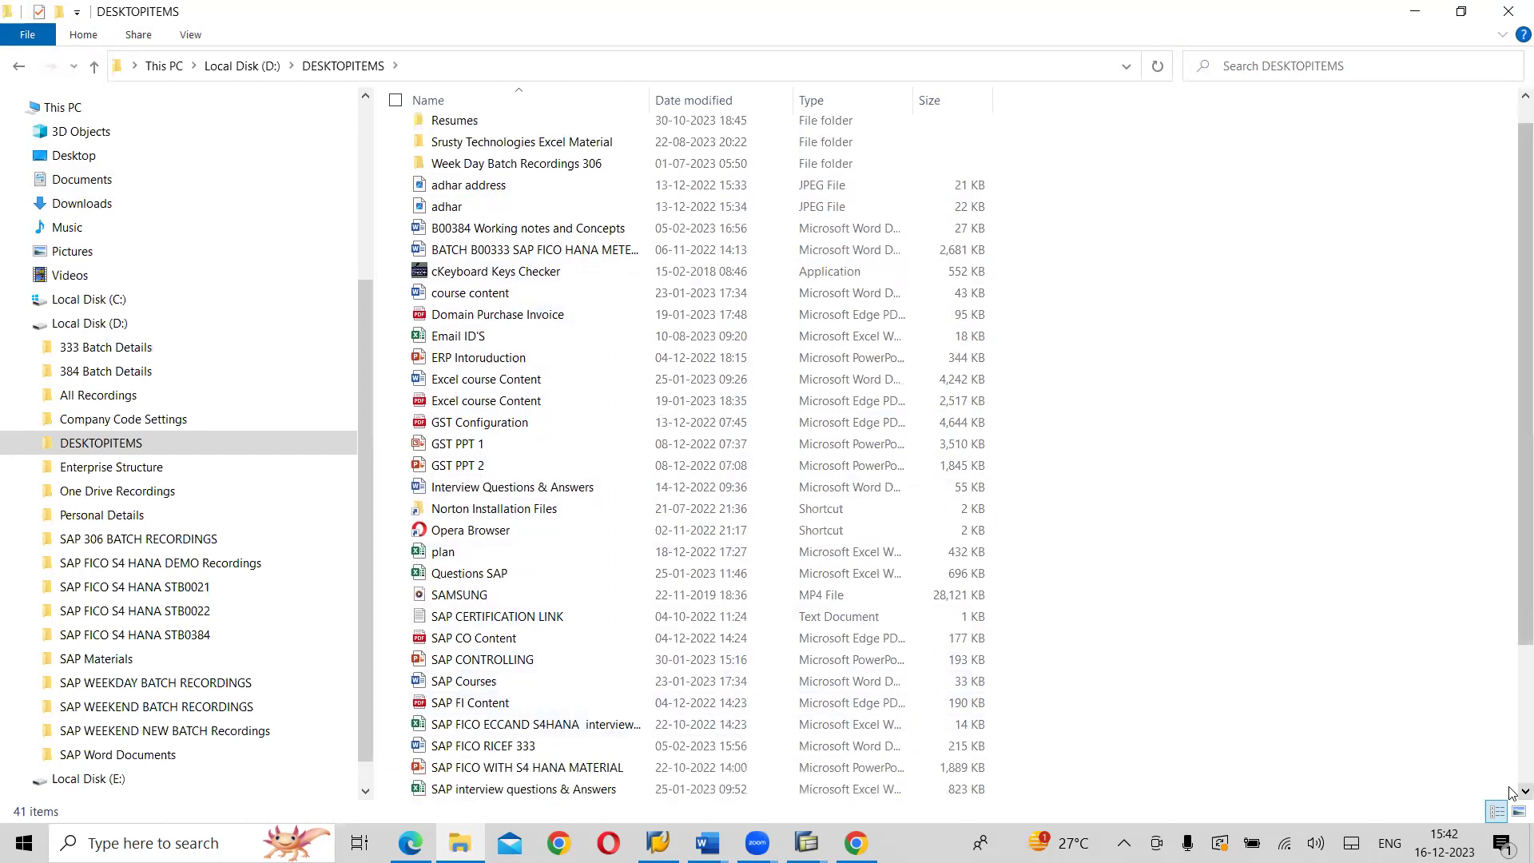
{"action": "left_click", "coordinate": [1525, 791]}
{"action": "left_click", "coordinate": [1525, 791]}
{"action": "left_click", "coordinate": [1525, 791]}
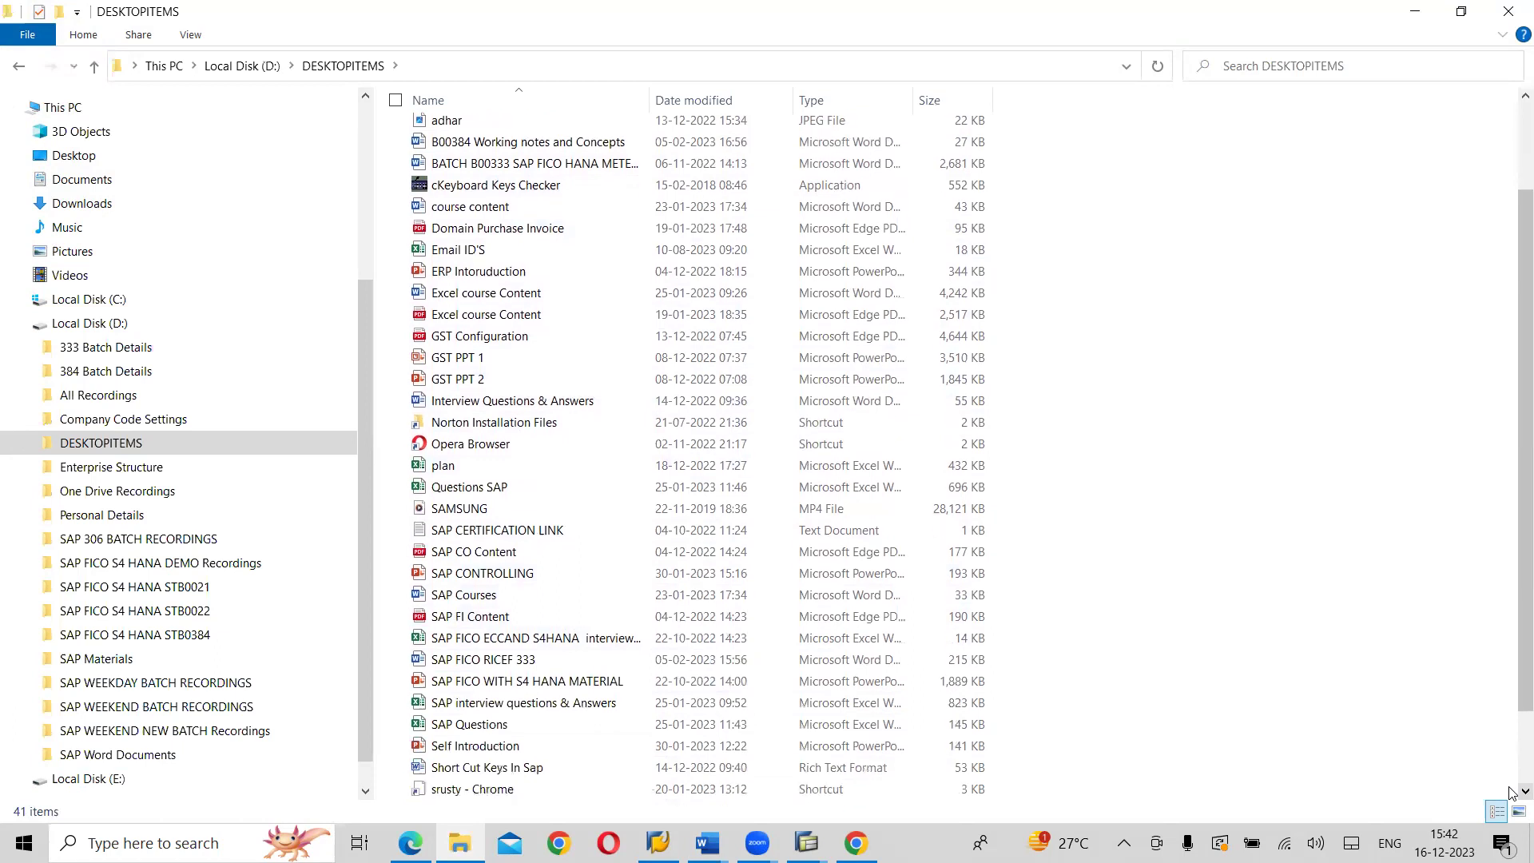
{"action": "scroll", "coordinate": [1511, 791], "scroll_direction": "down", "scroll_amount": 2}
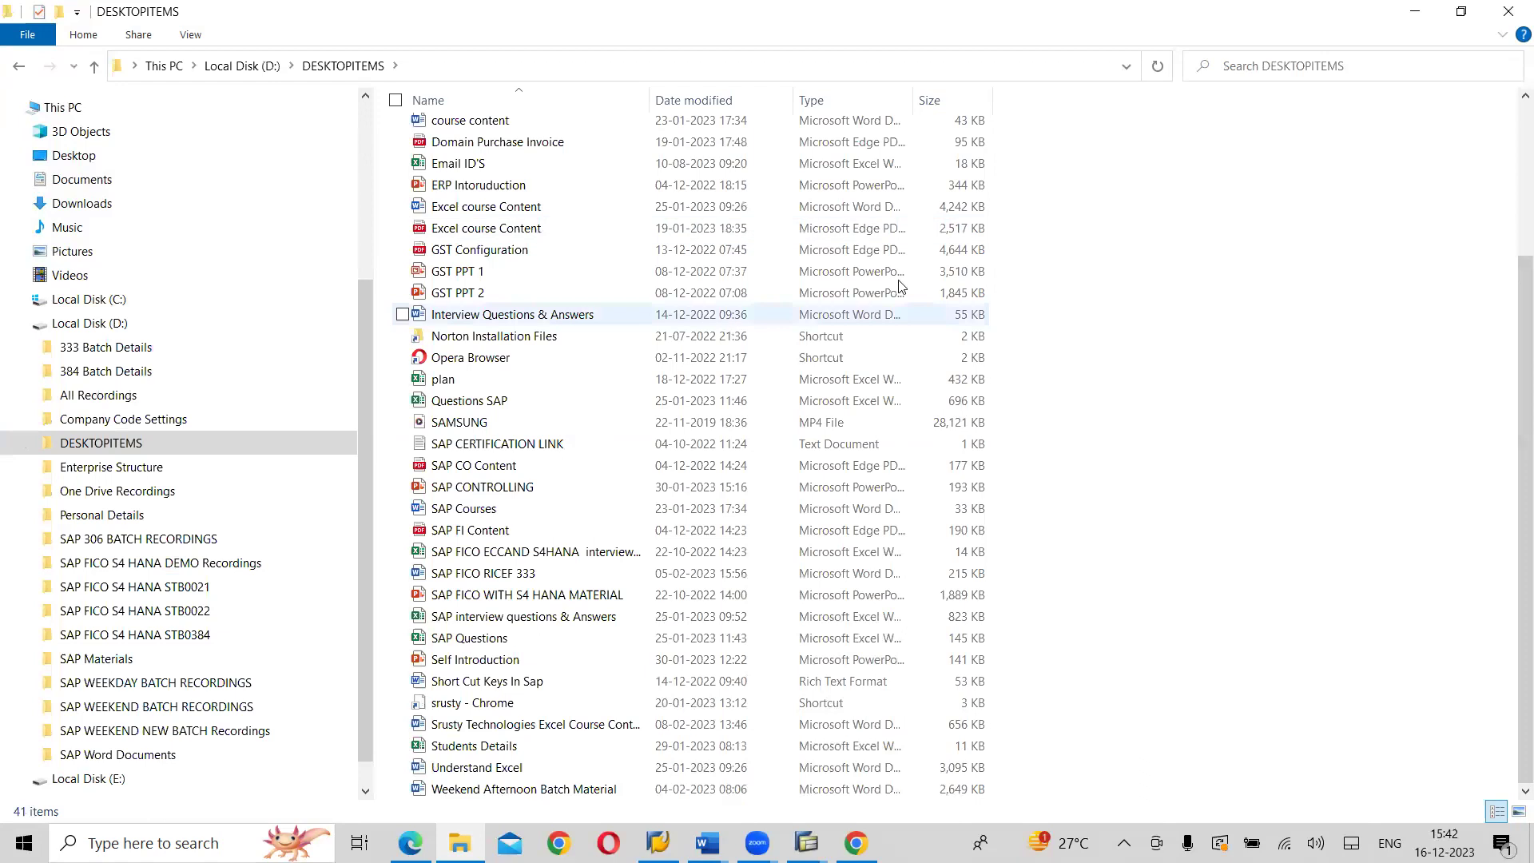
{"action": "left_click_drag", "start_coordinate": [1512, 314], "coordinate": [1512, 103]}
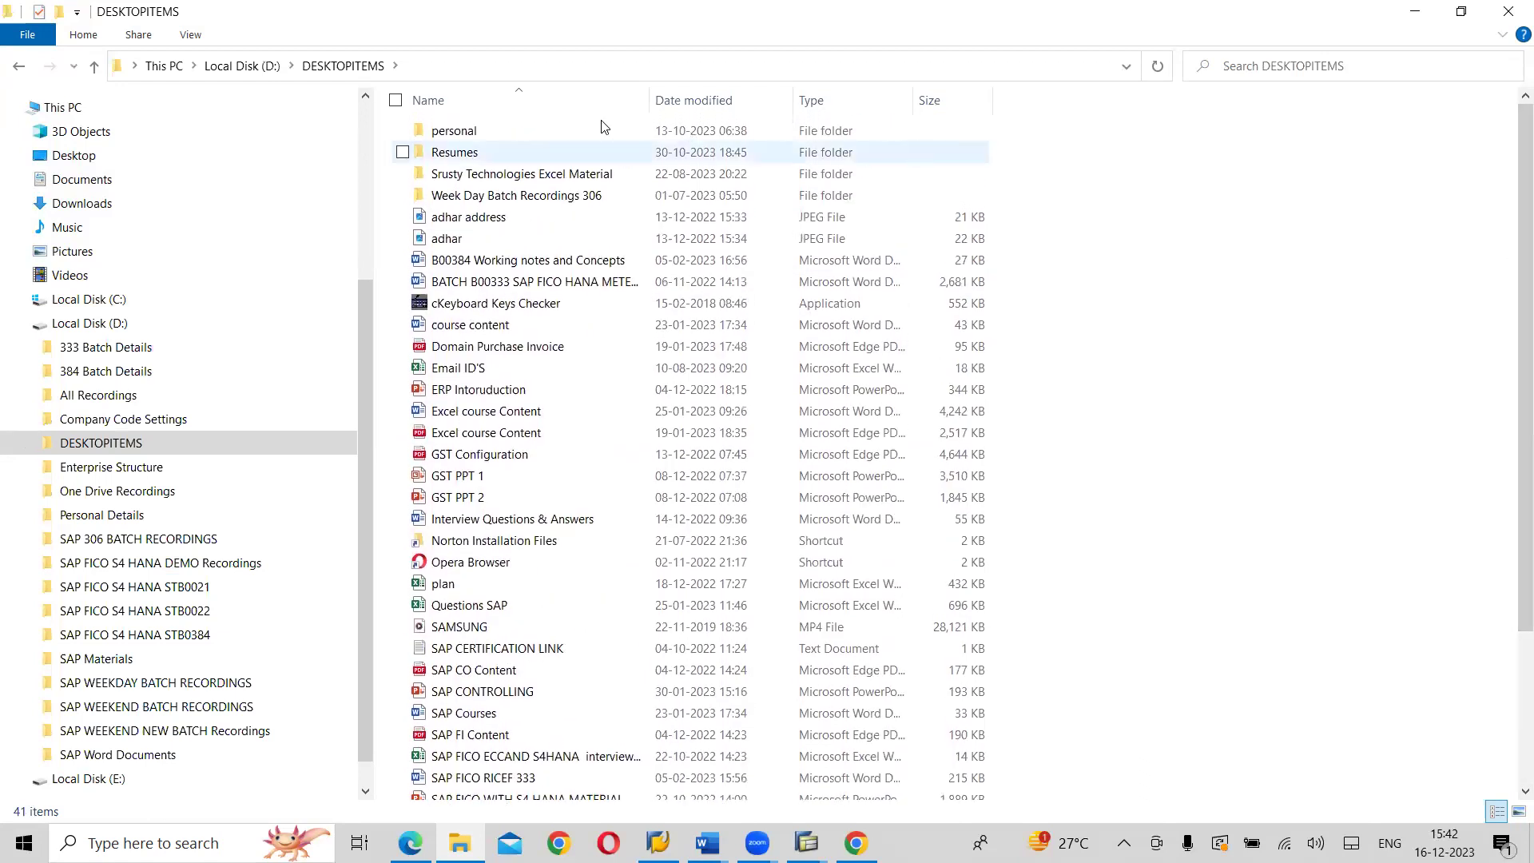
- Check the personal subfolder, the rest of DESKTOPITEMS and the Enterprise Structure folder on drive D for organization structure material
{"action": "double_click", "coordinate": [456, 138]}
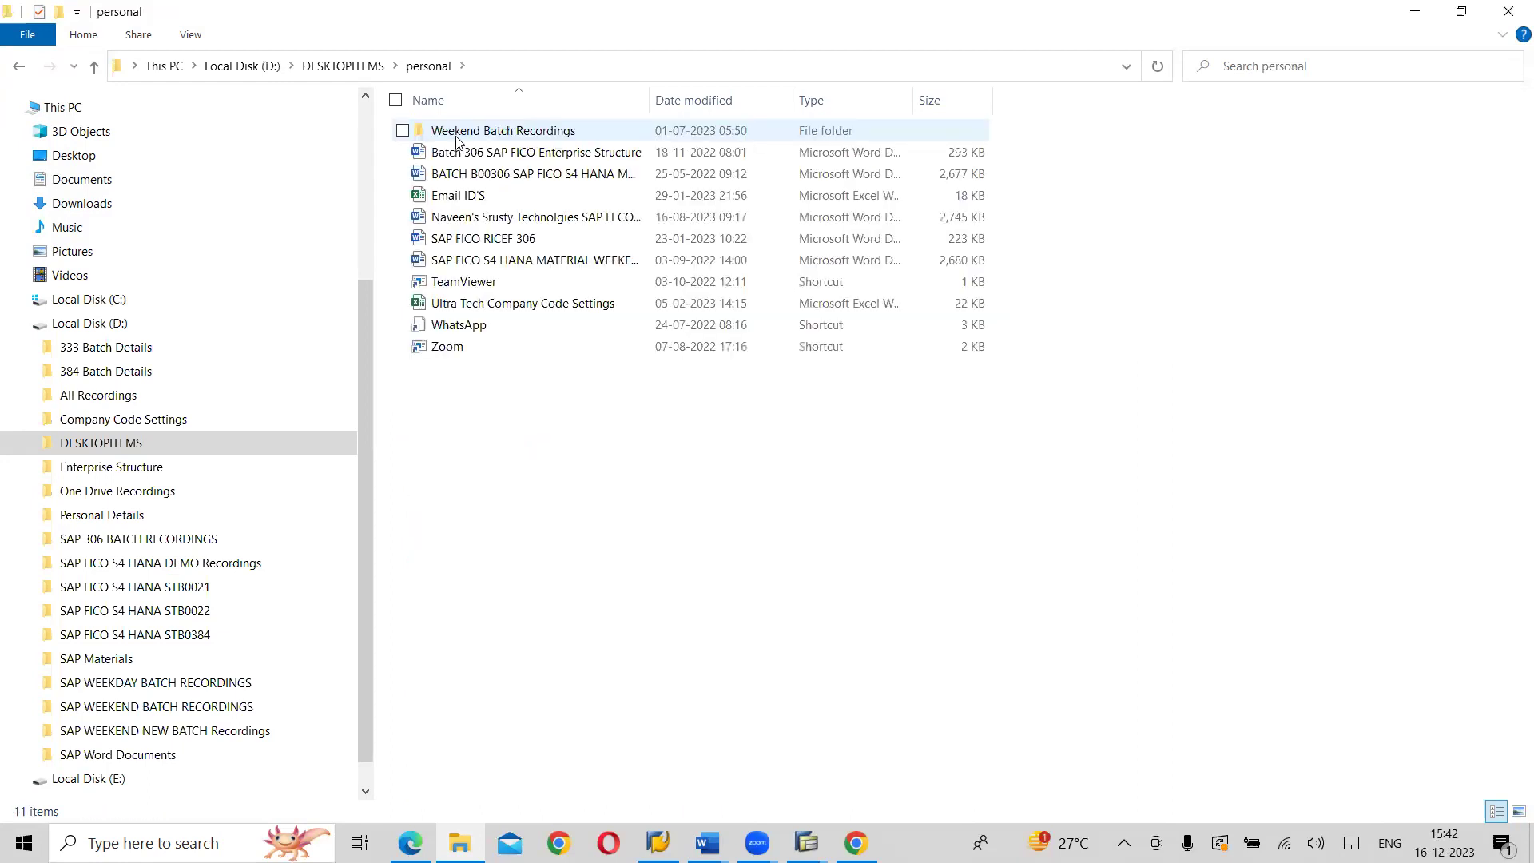
{"action": "key", "text": "alt+Left"}
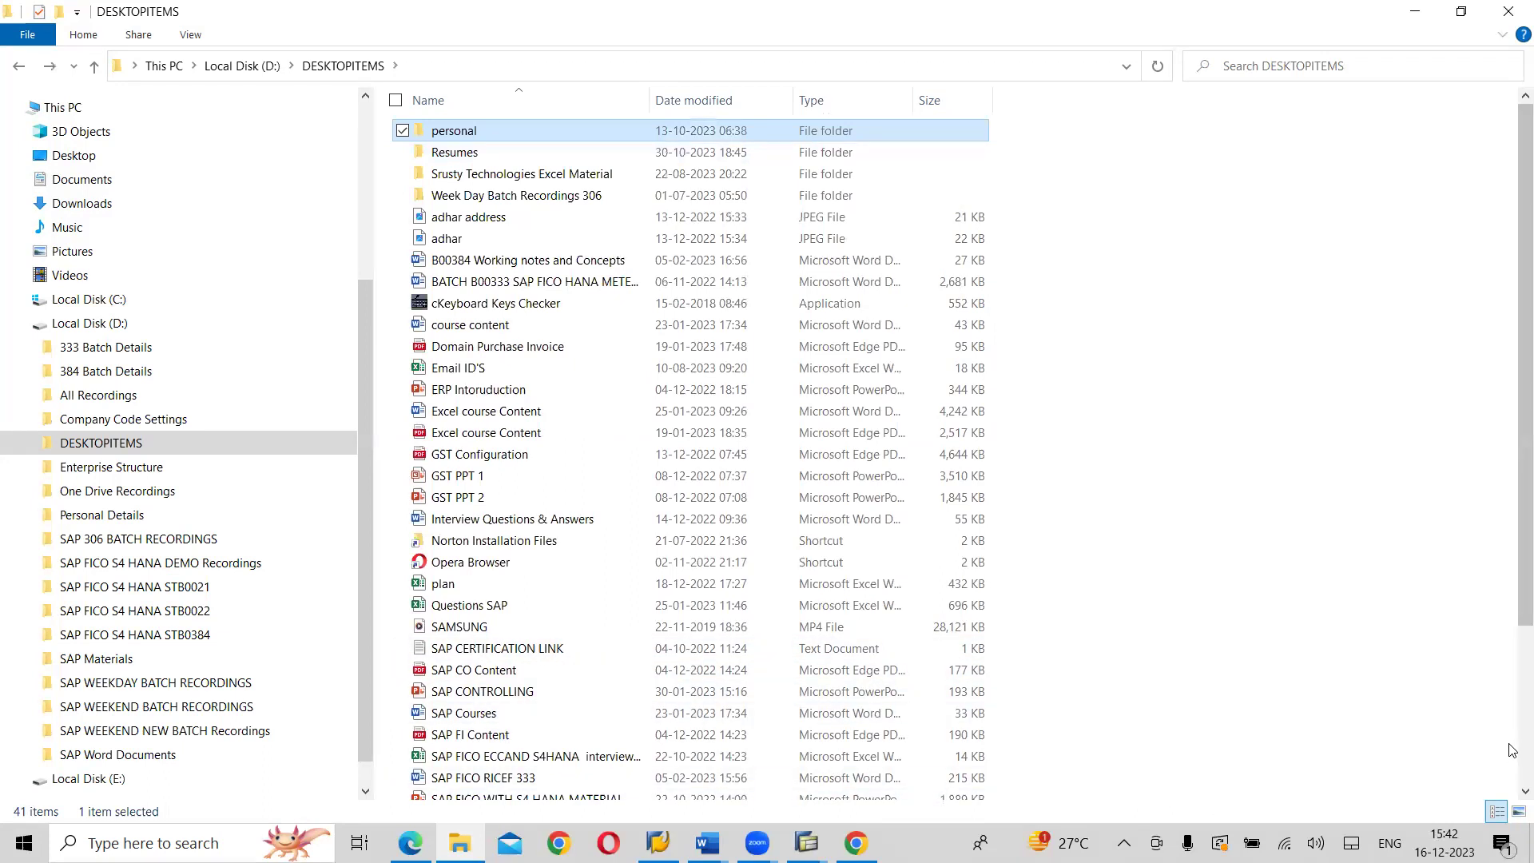
{"action": "scroll", "coordinate": [1512, 797], "scroll_direction": "down", "scroll_amount": 2}
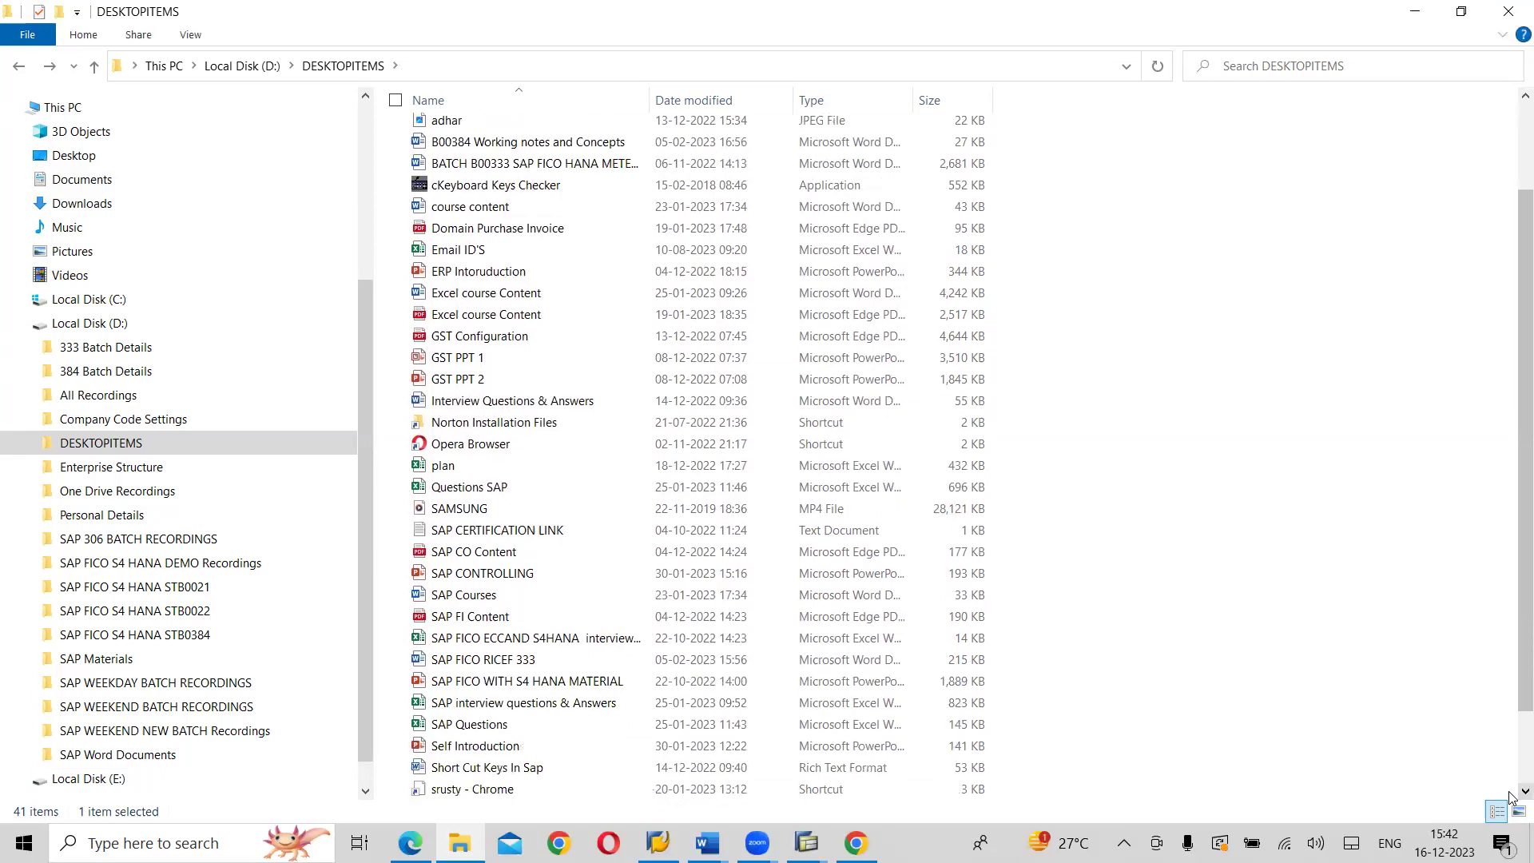
{"action": "scroll", "coordinate": [1512, 797], "scroll_direction": "down", "scroll_amount": 4}
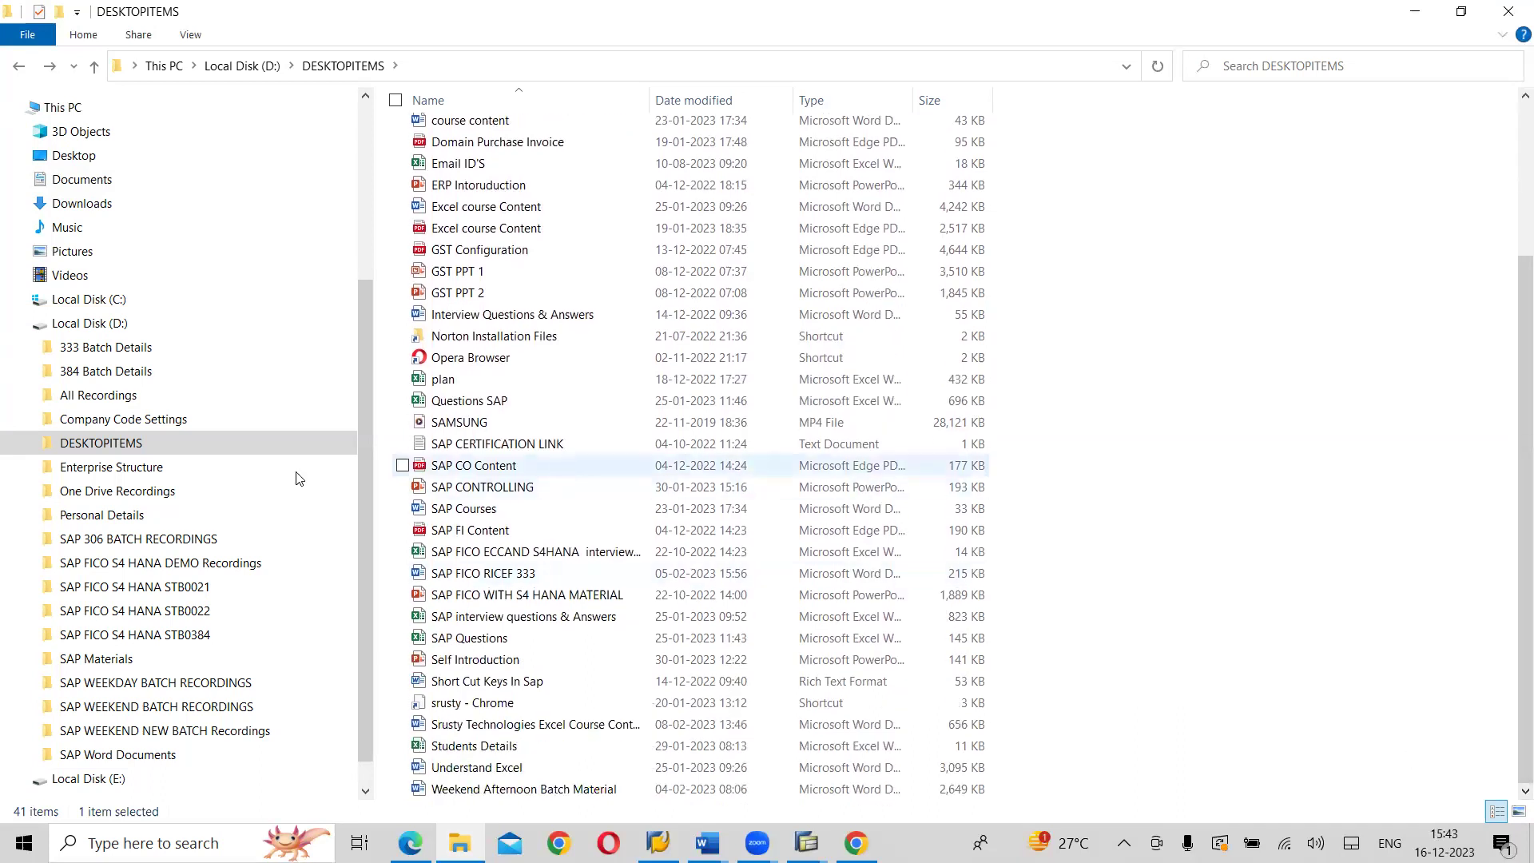
{"action": "left_click", "coordinate": [118, 468]}
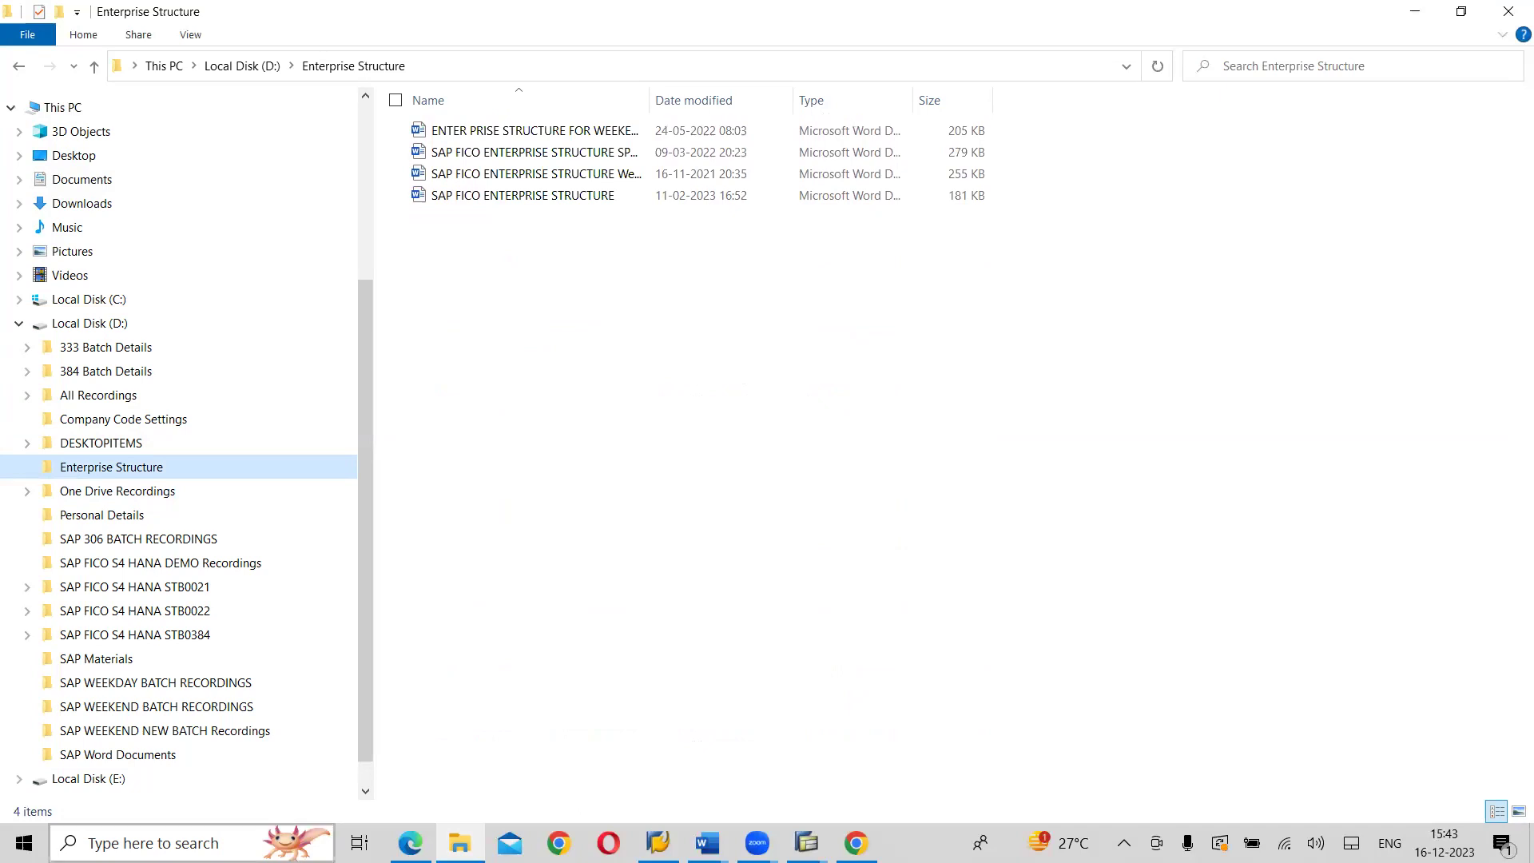
- Find PowerPoint through the system search and launch it
{"action": "left_click", "coordinate": [160, 843]}
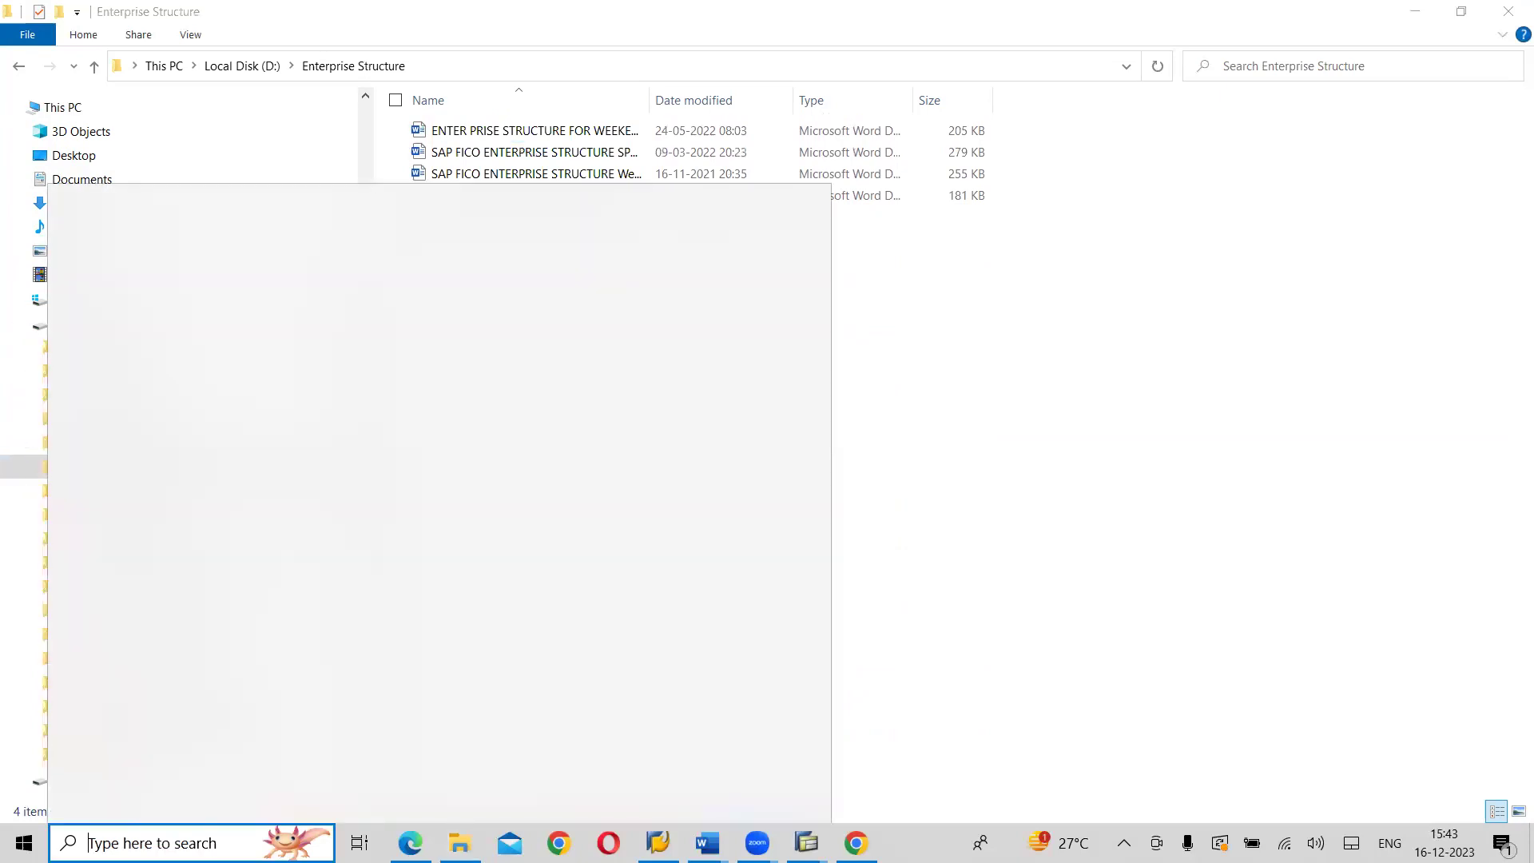
{"action": "type", "text": "PO"}
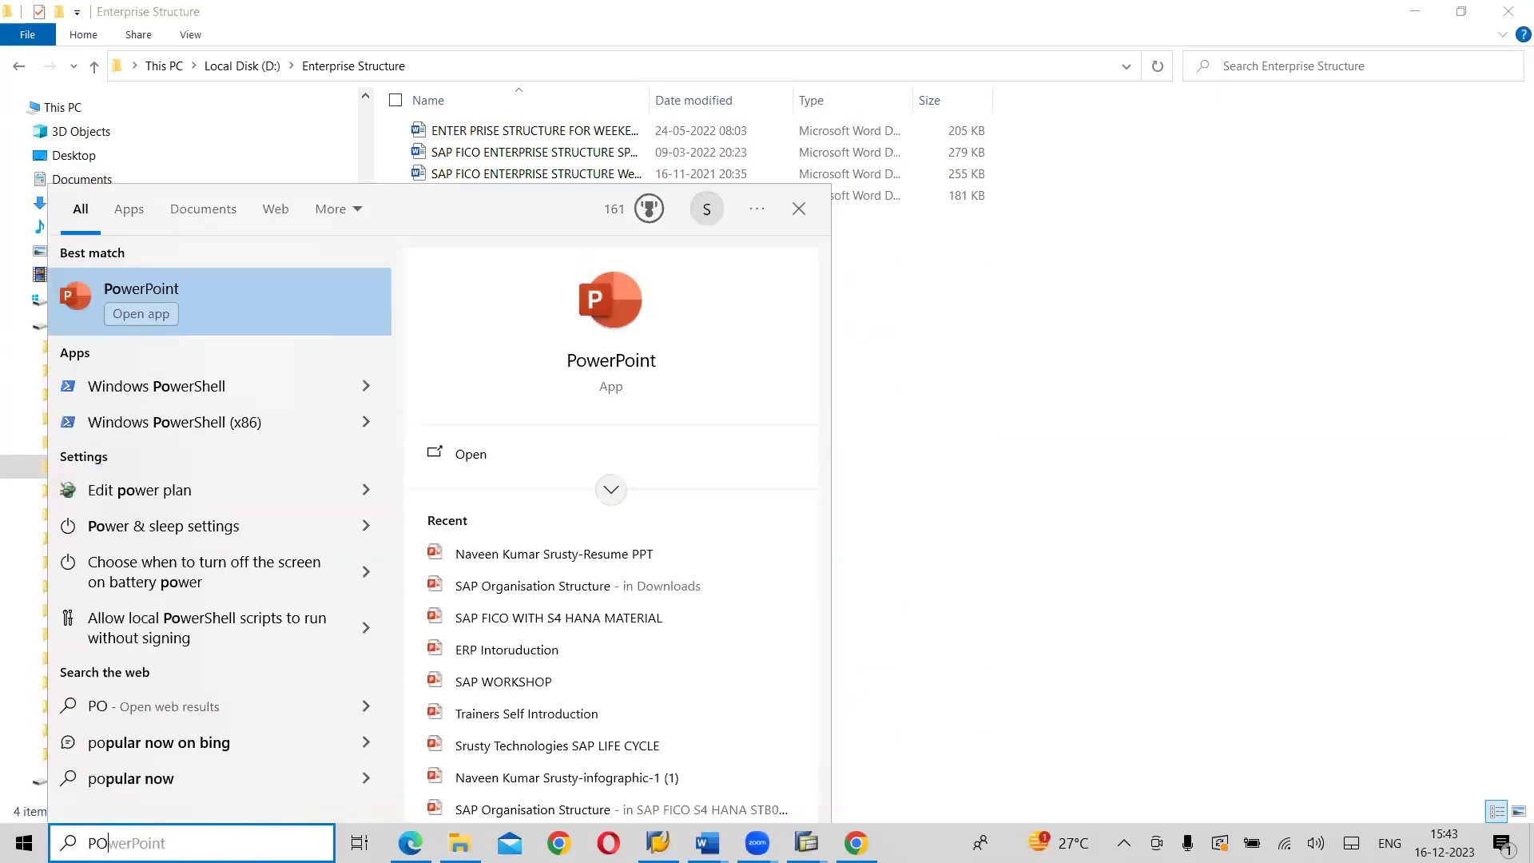
{"action": "left_click", "coordinate": [642, 317]}
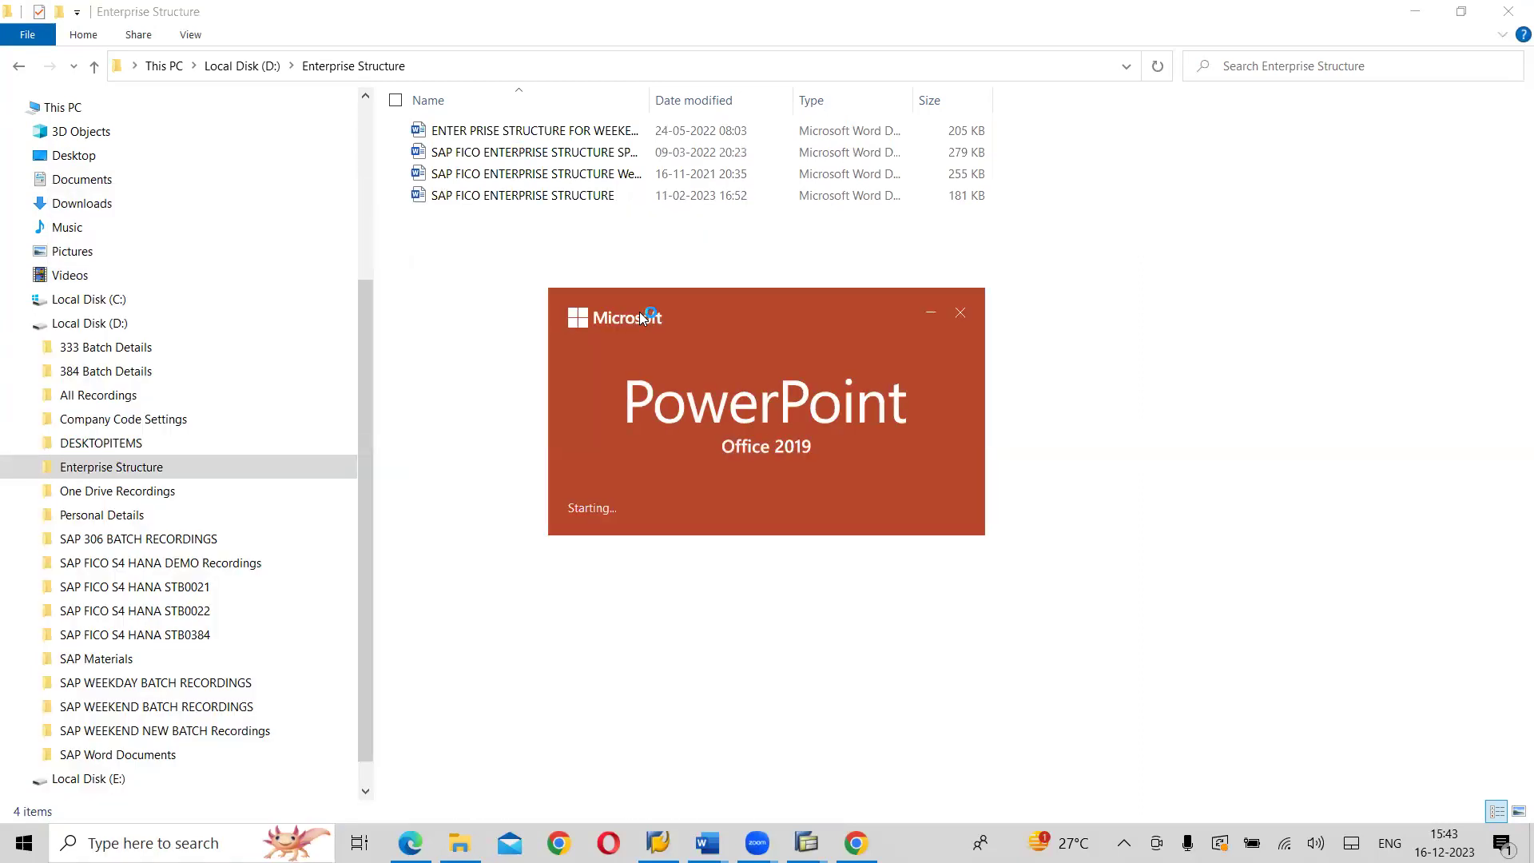